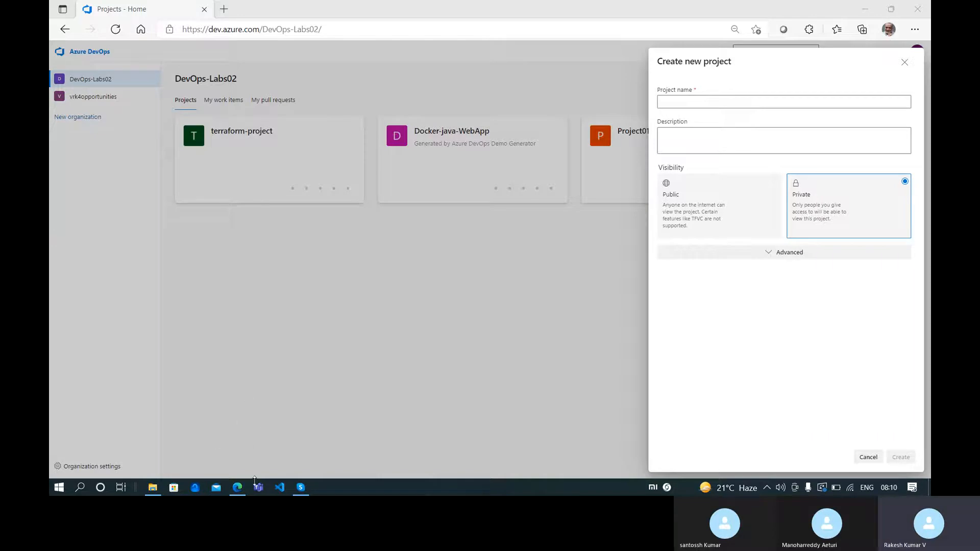
Switch from Azure DevOps to Visual Studio Code from the taskbar
click(279, 487)
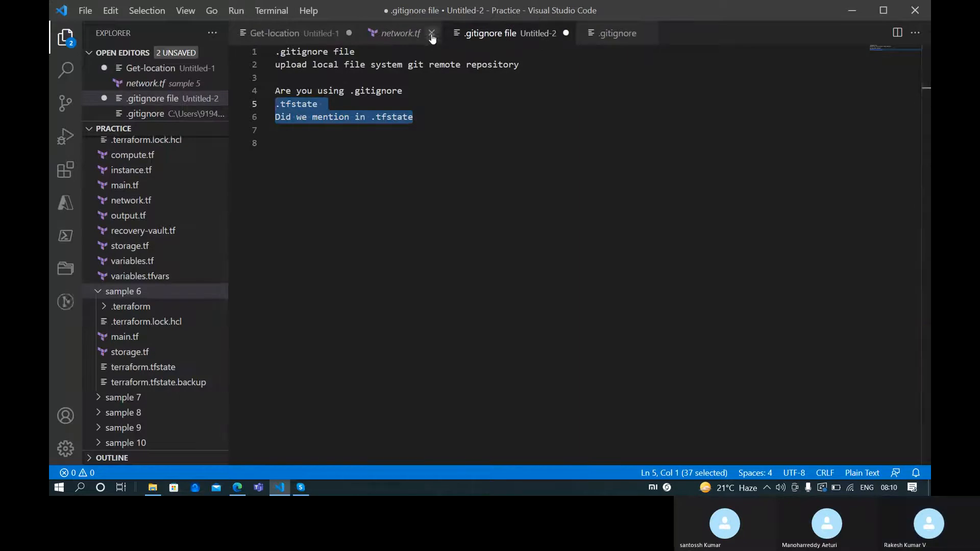
Close network.tf, .gitignore and the .gitignore and Get-location notes, discarding unsaved changes
click(431, 33)
click(483, 33)
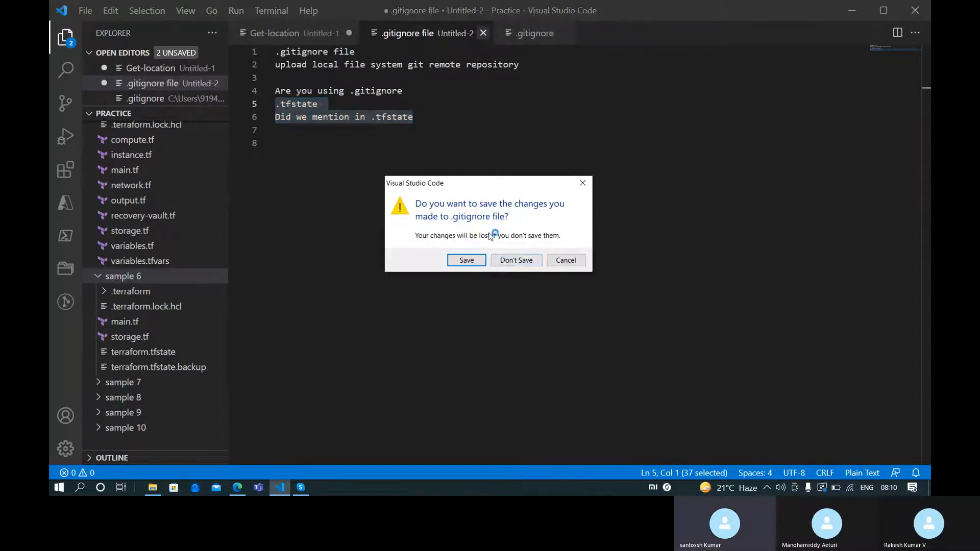
click(516, 260)
click(427, 33)
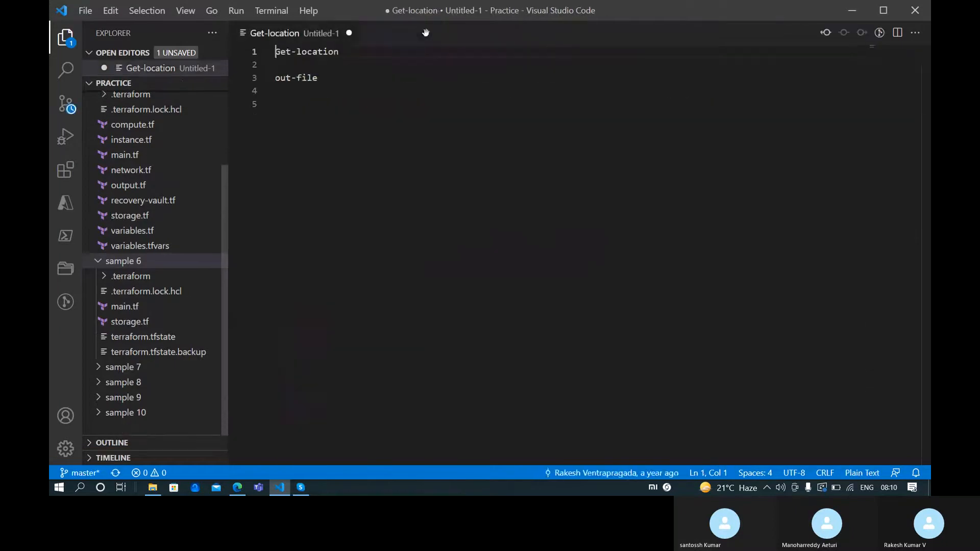
click(348, 33)
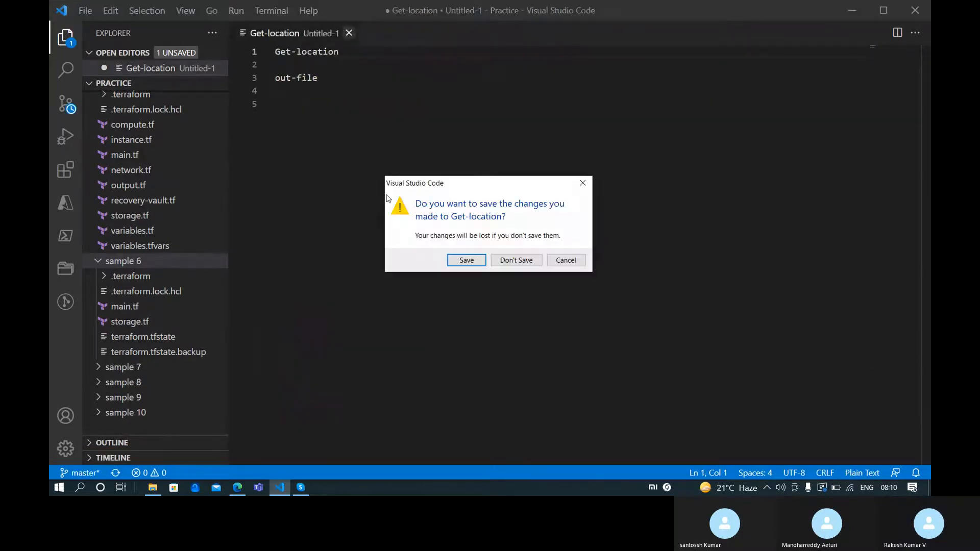
click(515, 260)
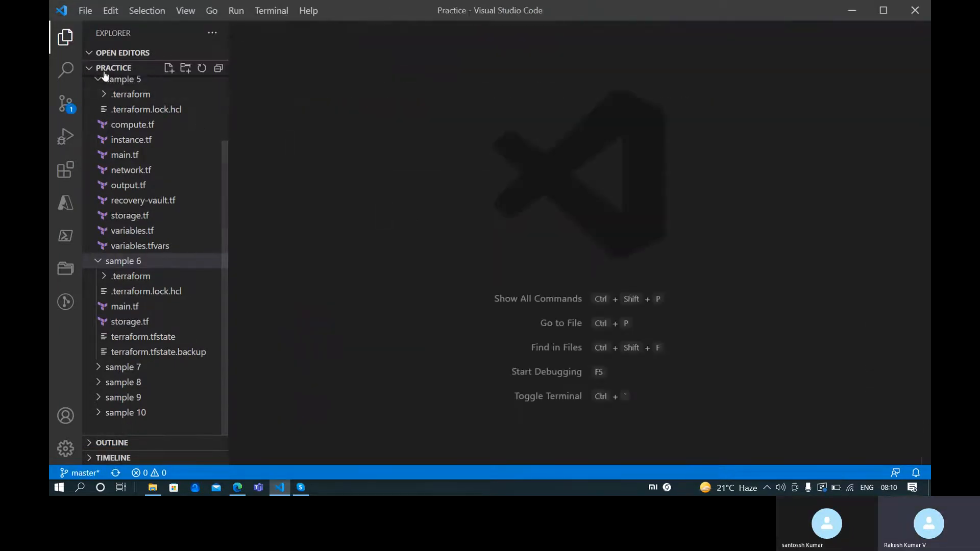
Collapse the Practice folder and create a new empty Untitled-1 file
click(102, 67)
click(85, 10)
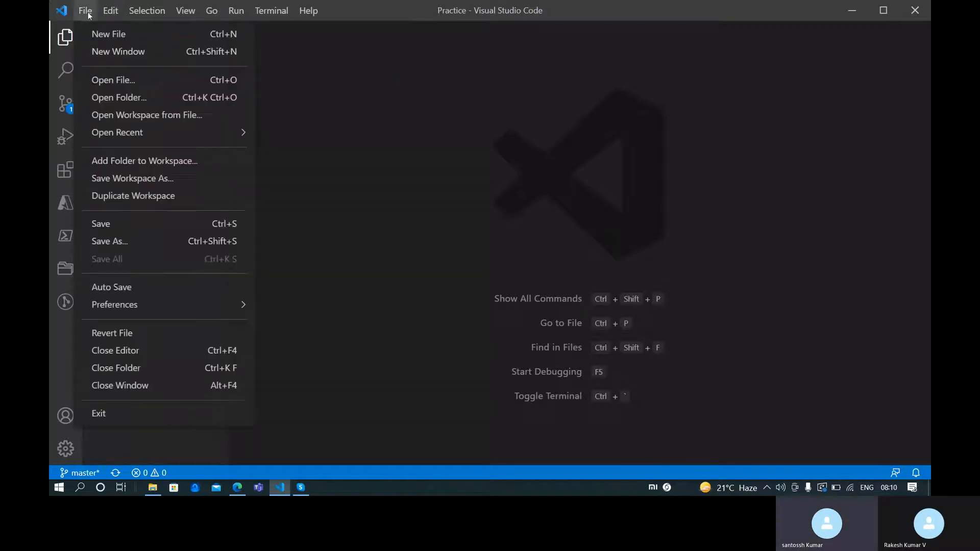
click(118, 34)
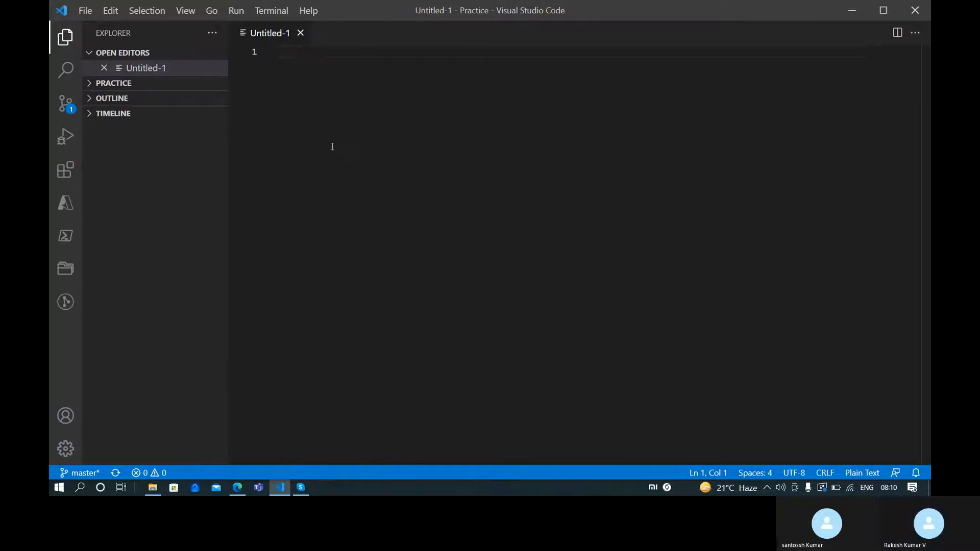
Write the first note line: 'You will have your configuration files in remote source code'
text(Pr)
key(BackSpace)
key(BackSpace)
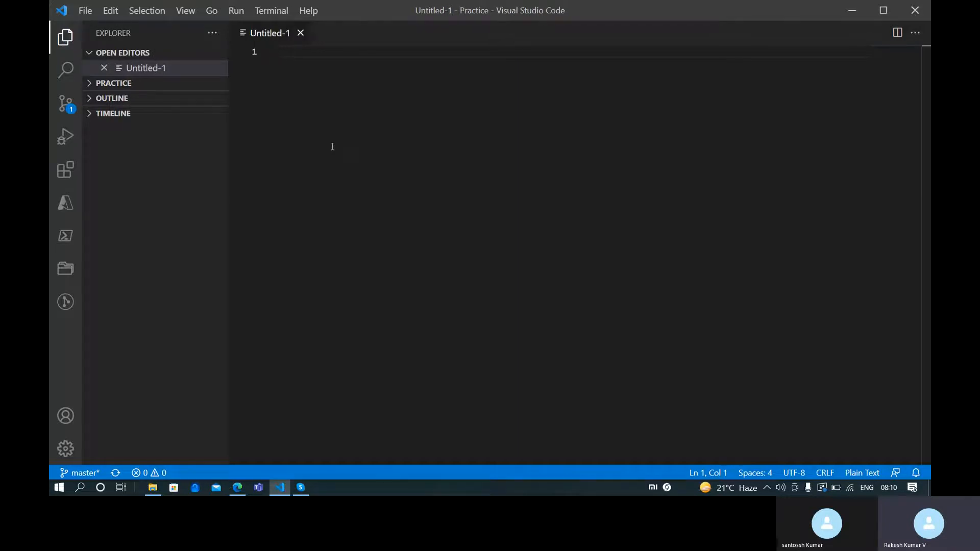
text(YOu)
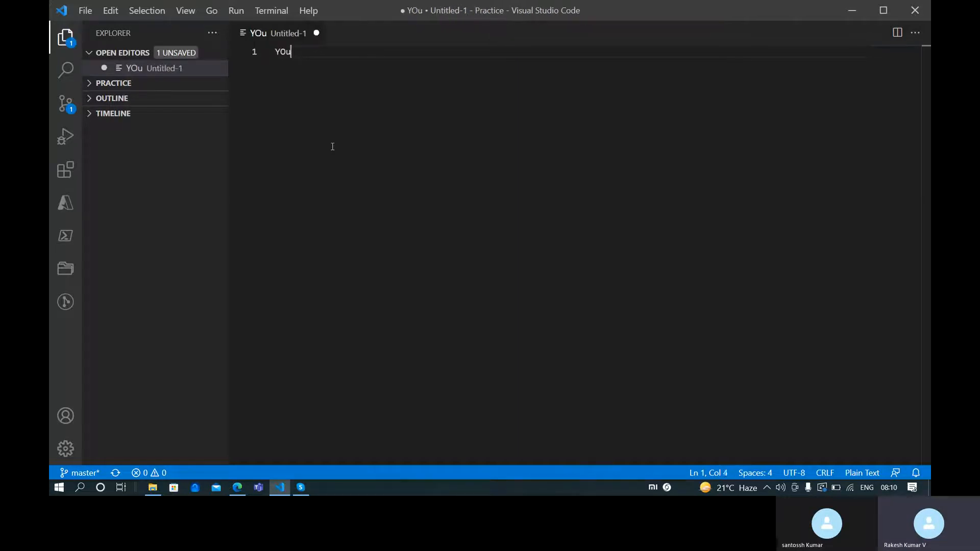
key(BackSpace)
key(BackSpace)
key(BackSpace)
text(ou will )
text(have your )
text(configuration)
text( files in REm)
text(ote)
key(BackSpace)
key(BackSpace)
key(BackSpace)
key(BackSpace)
key(BackSpace)
text(remote)
key(BackSpace)
key(BackSpace)
key(BackSpace)
key(BackSpace)
key(BackSpace)
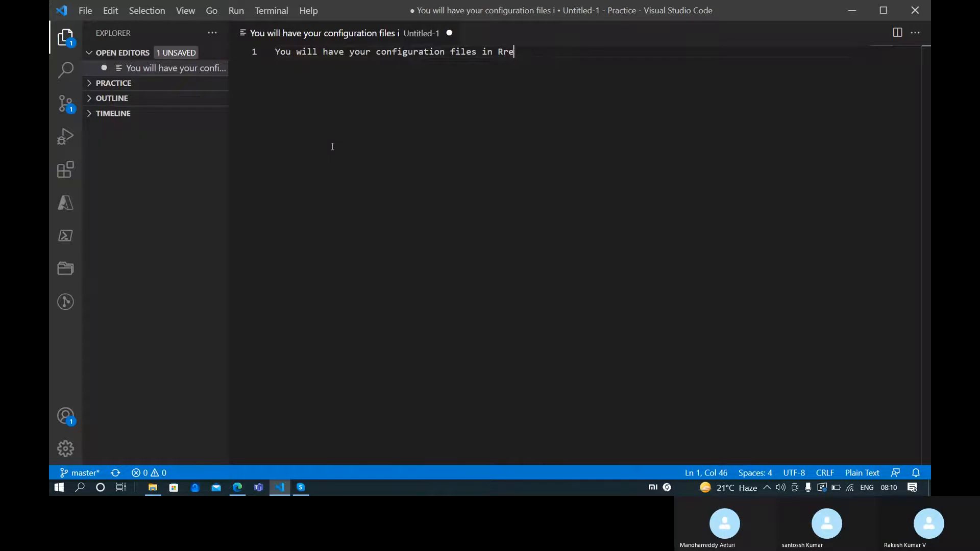
text(emot)
key(BackSpace)
key(BackSpace)
key(BackSpace)
key(BackSpace)
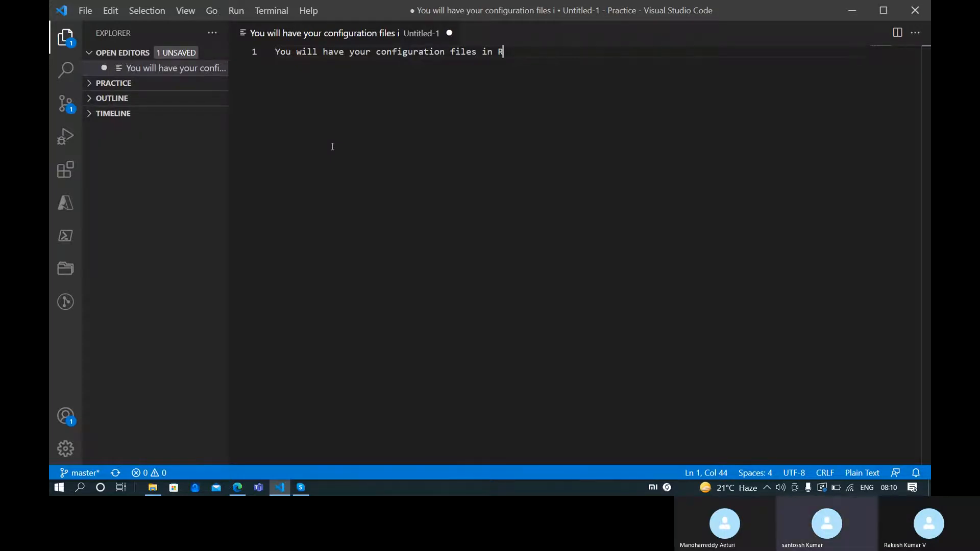
text(emote )
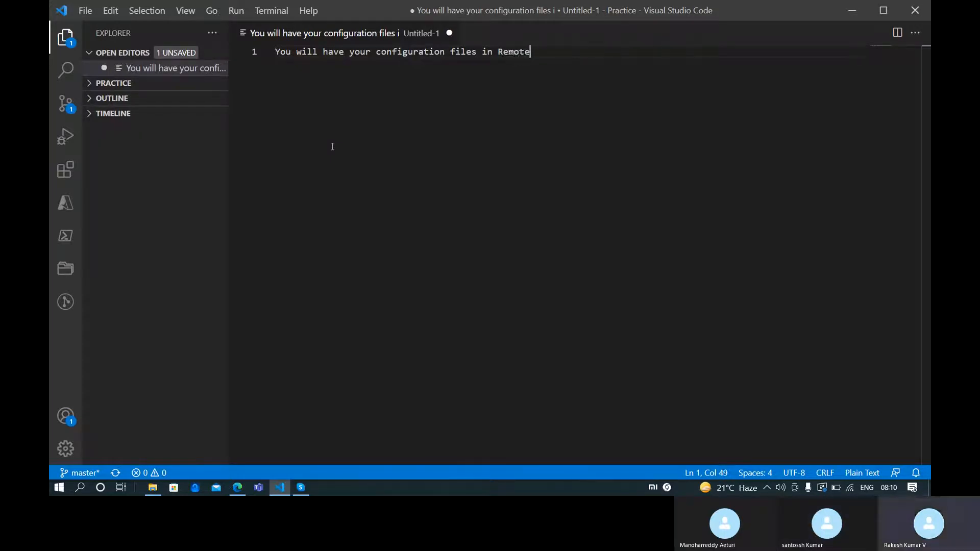
text(source code)
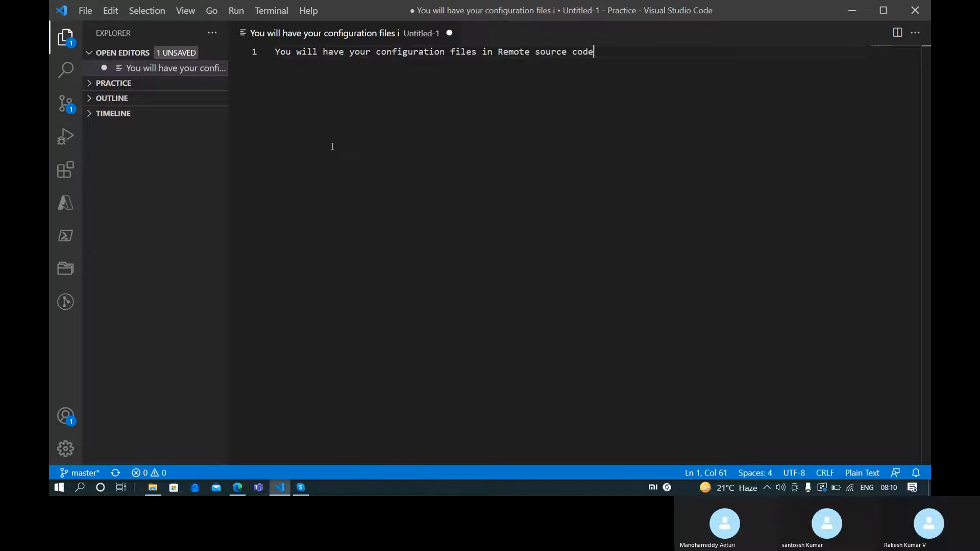
key(Return)
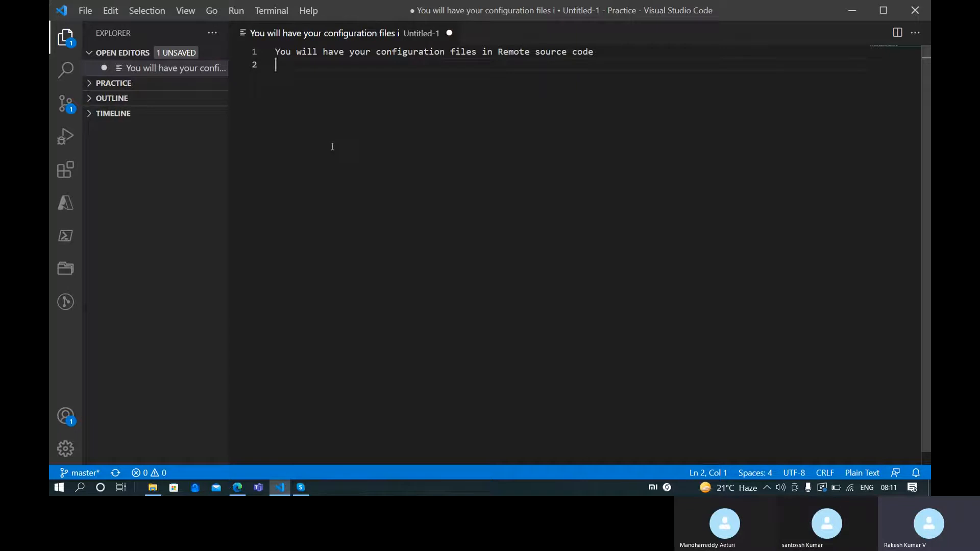
Add the line 'Clone the repository to local machine'
text(Clone te)
key(BackSpace)
key(BackSpace)
text(he repos)
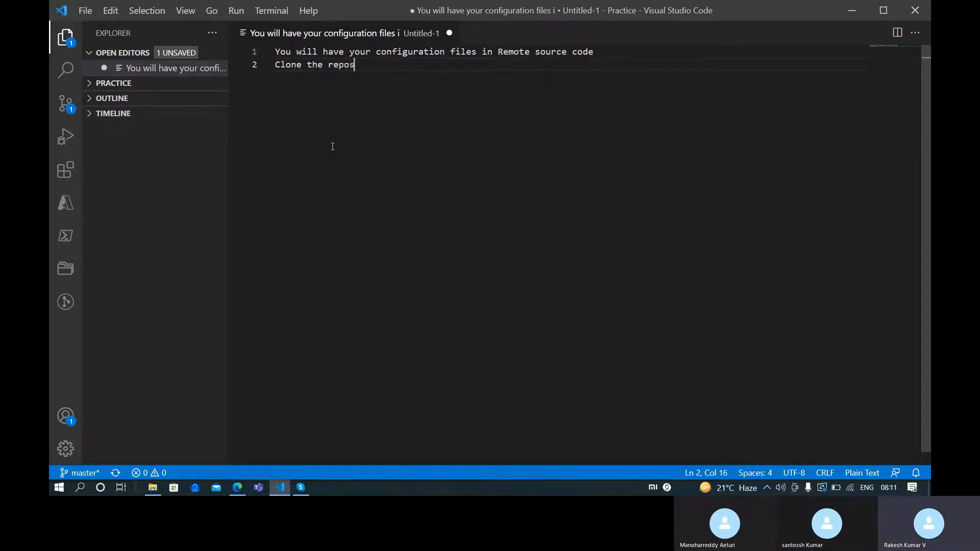
text(itory to )
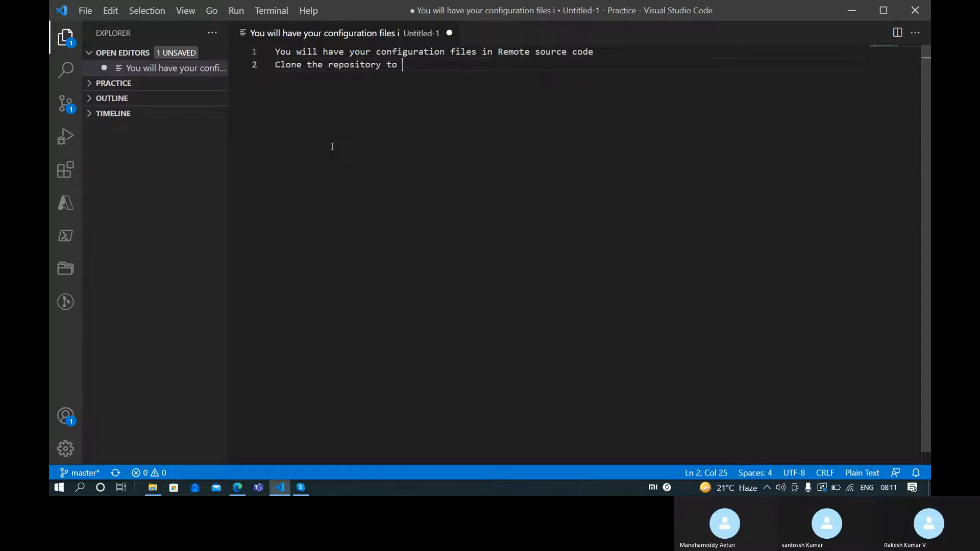
text(local mach)
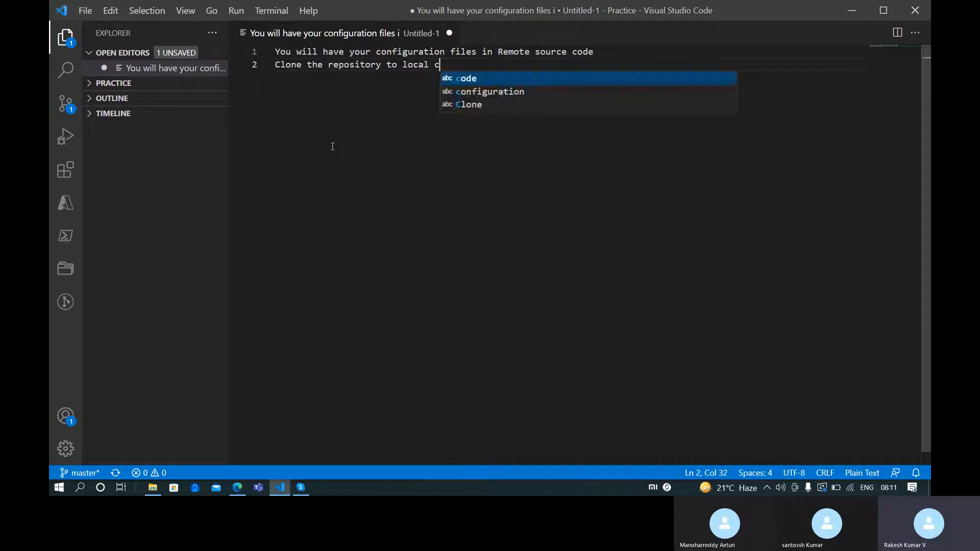
text(ine)
key(Return)
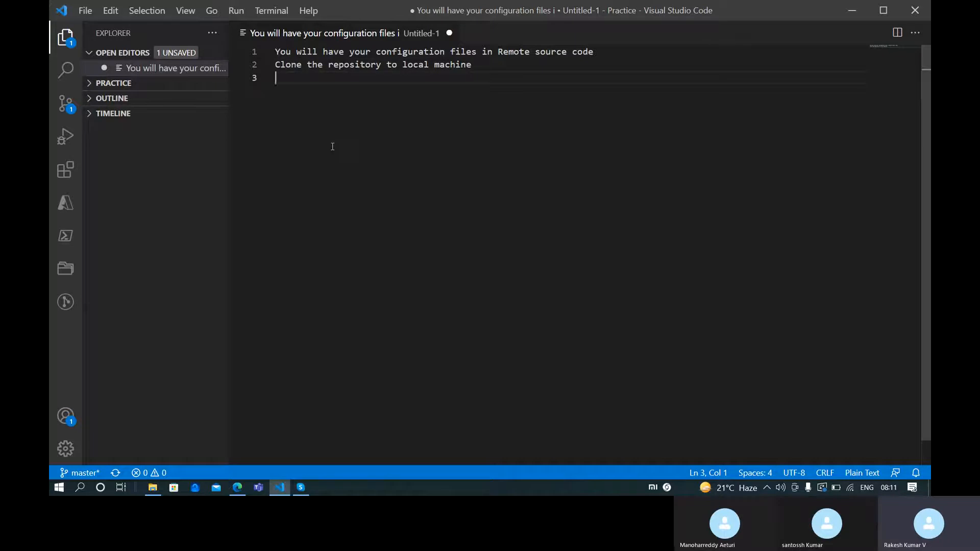
Write line 3: 'You'd make changes to configuration files'
text(You)
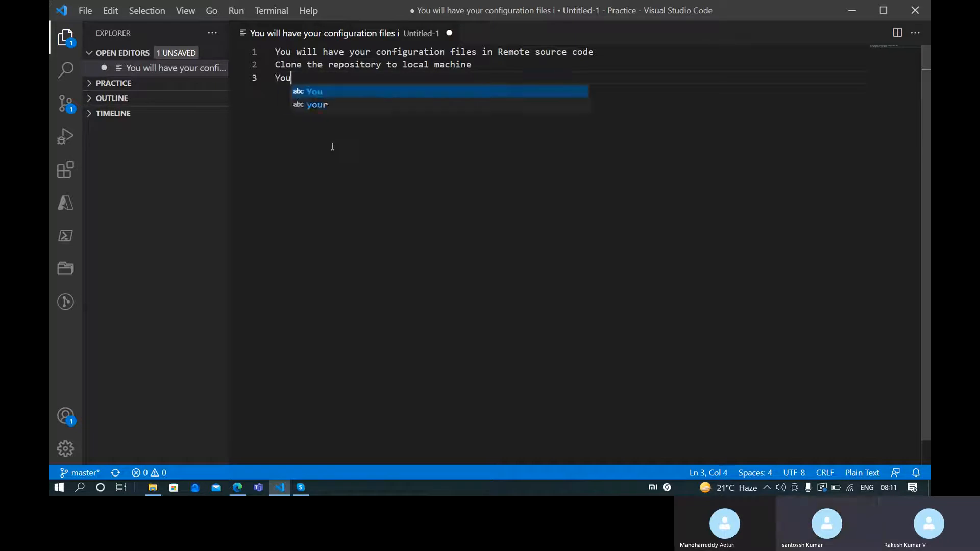
text('d make change)
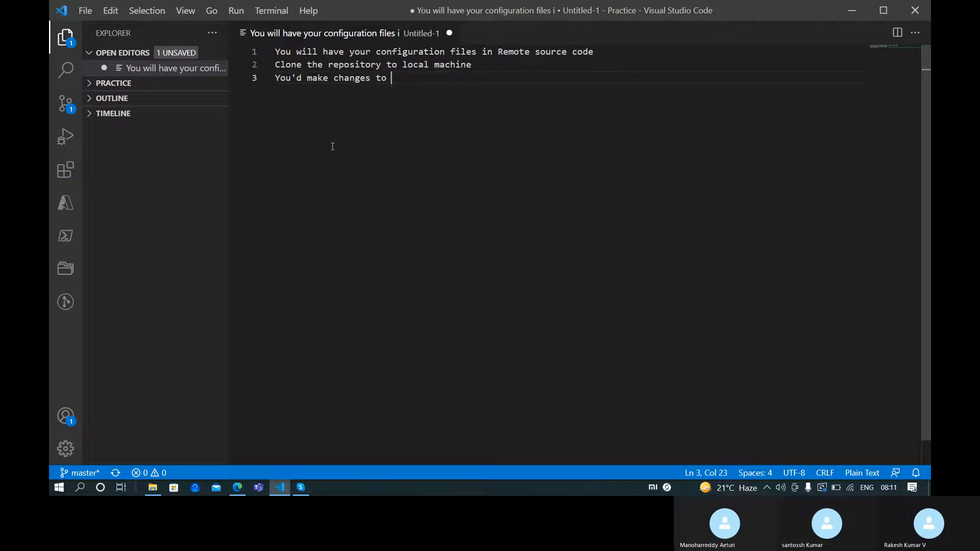
text(s to remote re)
key(BackSpace)
key(BackSpace)
key(BackSpace)
key(BackSpace)
key(BackSpace)
key(BackSpace)
key(BackSpace)
key(BackSpace)
key(BackSpace)
key(BackSpace)
key(BackSpace)
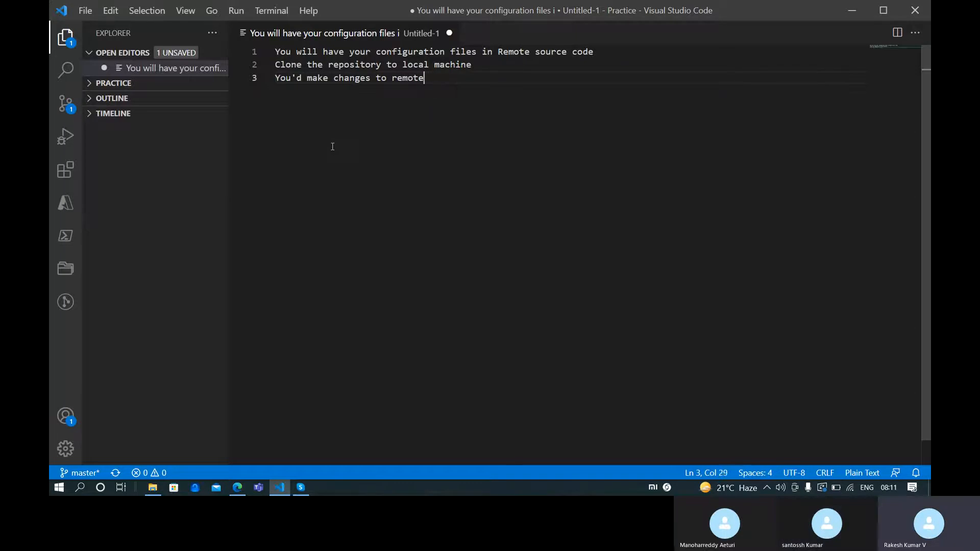
text(o c)
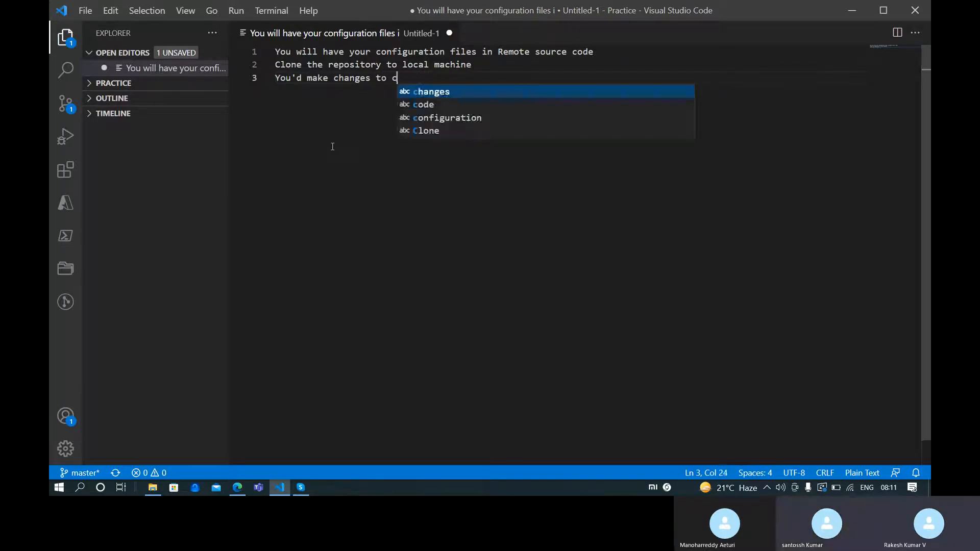
text(onfiguration files)
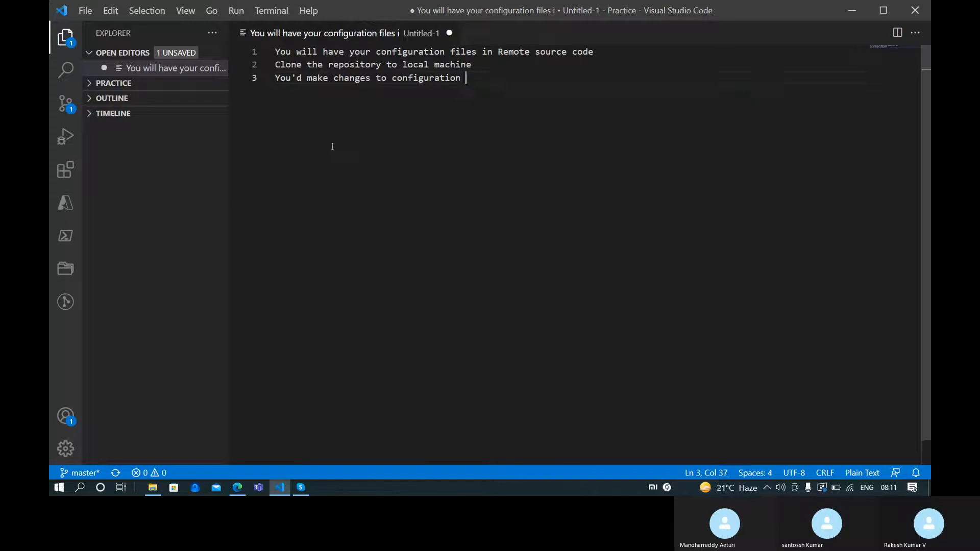
key(ctrl+Left)
key(ctrl+Left)
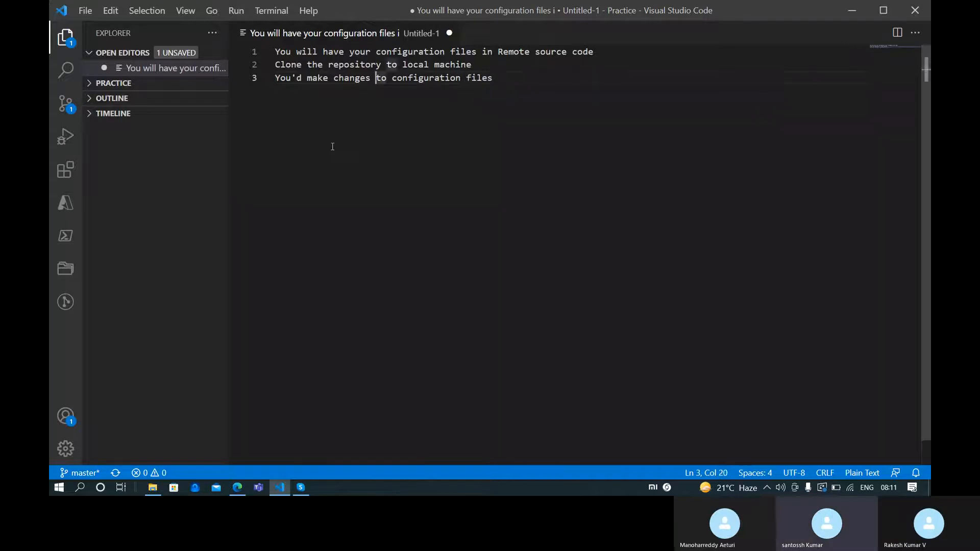
key(ctrl+Right)
key(ctrl+Right)
key(ctrl+Right)
key(ctrl+Right)
text(and vai)
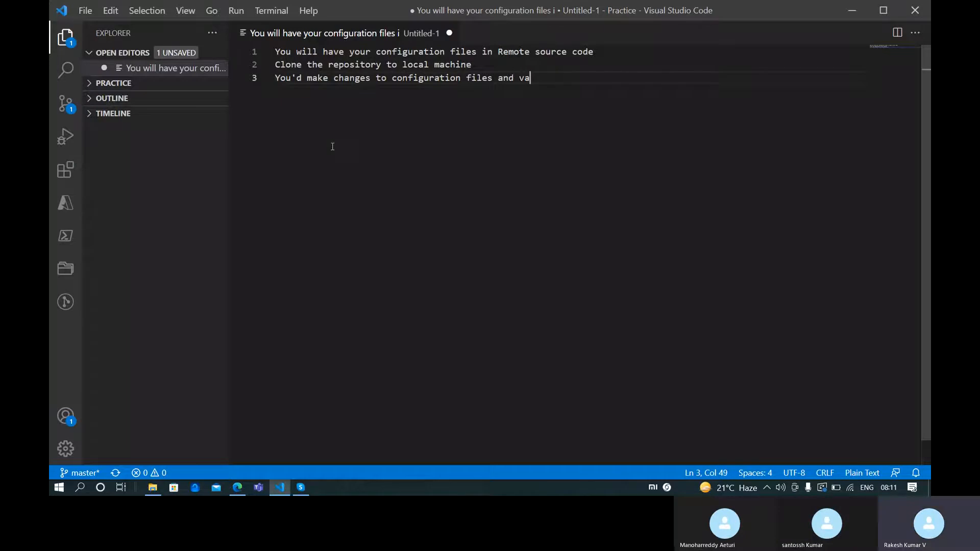
key(BackSpace)
key(BackSpace)
key(BackSpace)
key(BackSpace)
key(BackSpace)
key(BackSpace)
key(BackSpace)
key(BackSpace)
key(Return)
Add line 4 about validating and testing the configuration files
text(Valid)
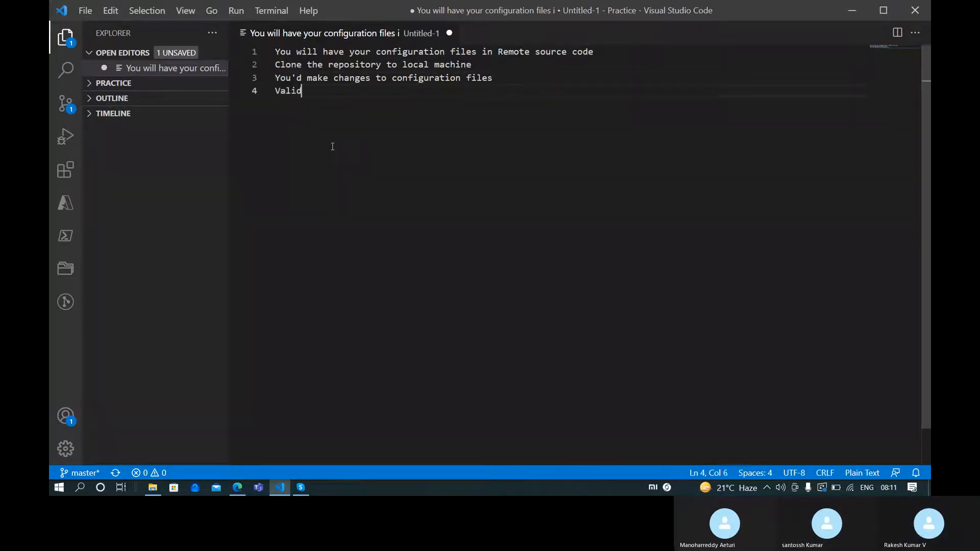
text(ate the conf)
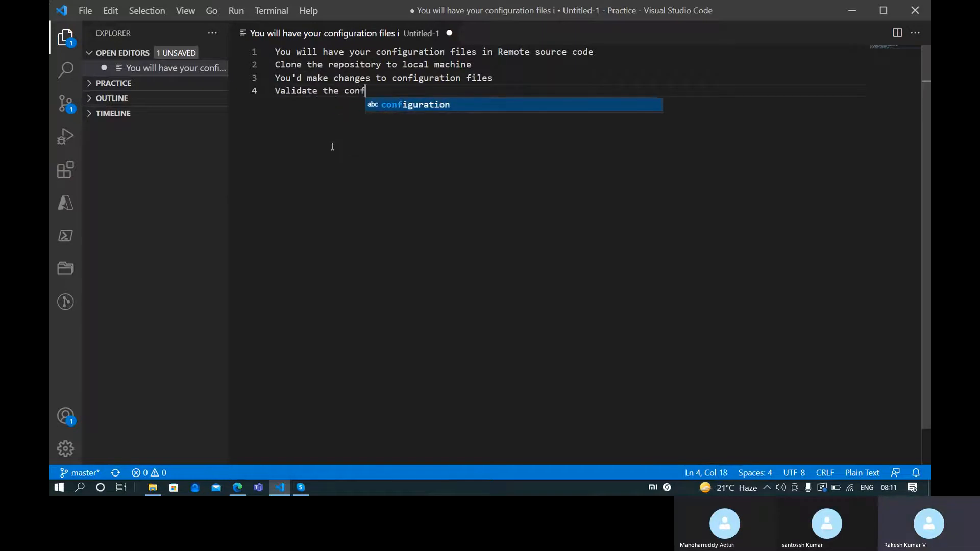
text(iguration files)
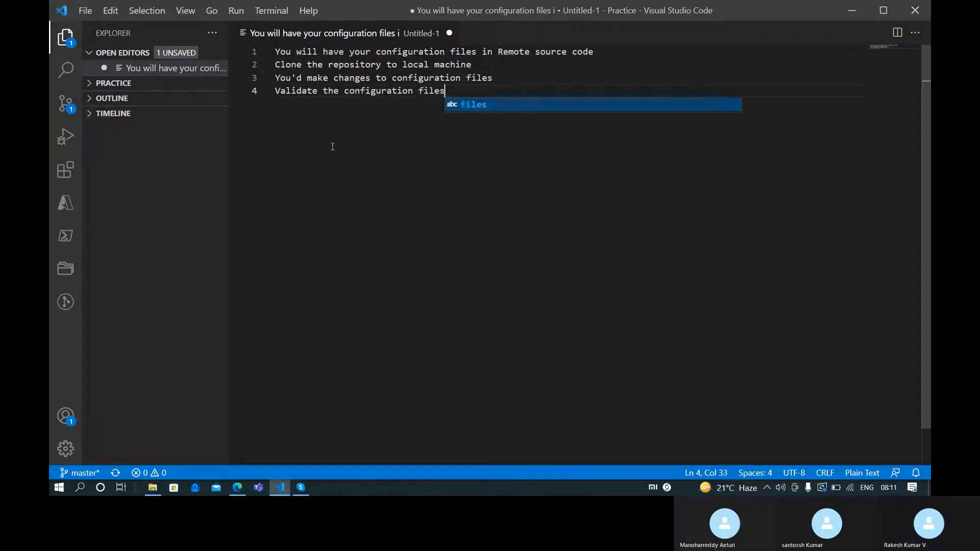
key(ctrl+Left)
key(ctrl+Left)
key(ctrl+Left)
text(and test)
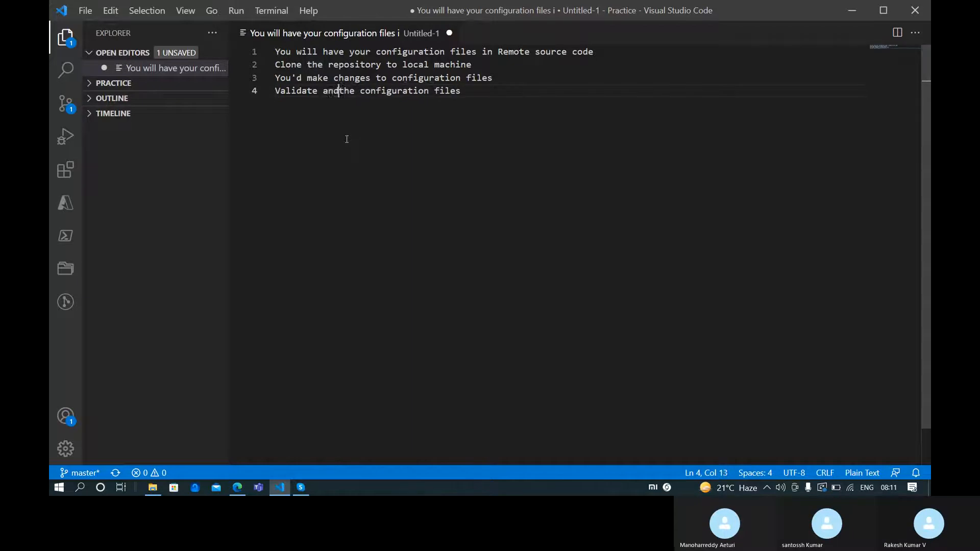
key(ctrl+Right)
key(ctrl+Right)
key(ctrl+Right)
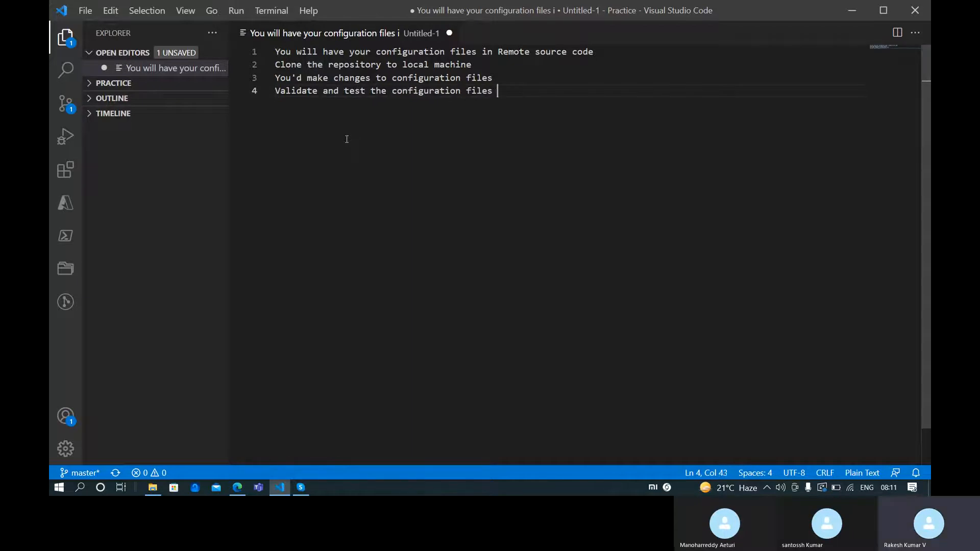
key(Return)
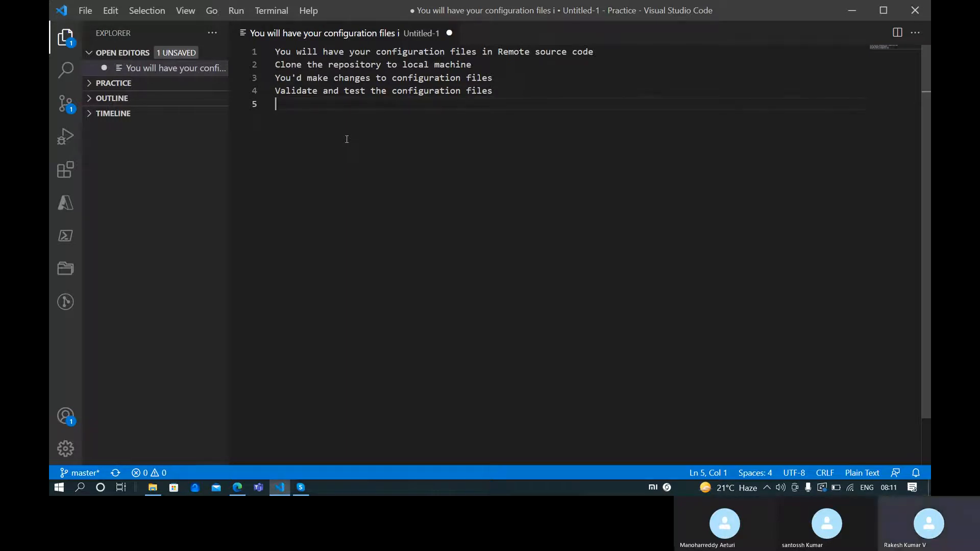
Make line 5 read 'Commit the changes to remote repository through pull request'
text(P)
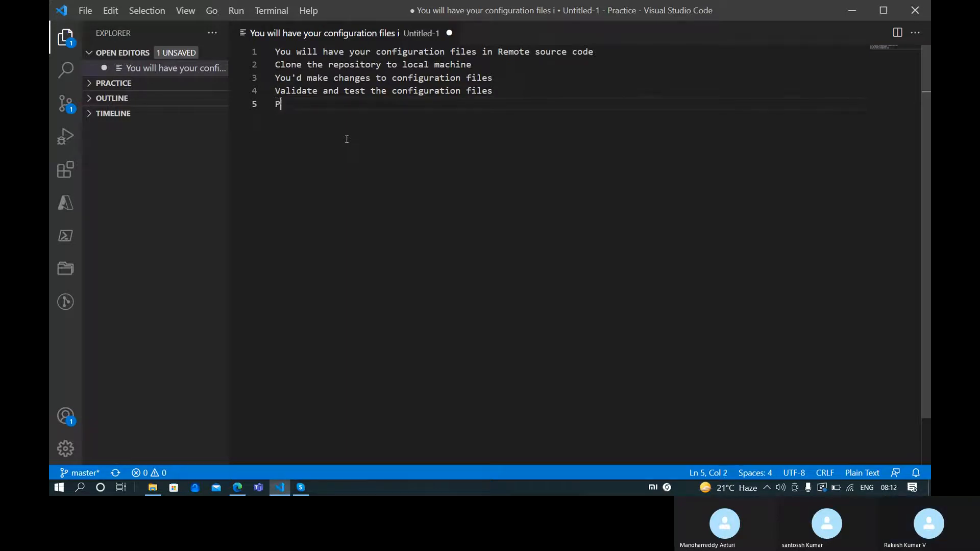
text(aste the)
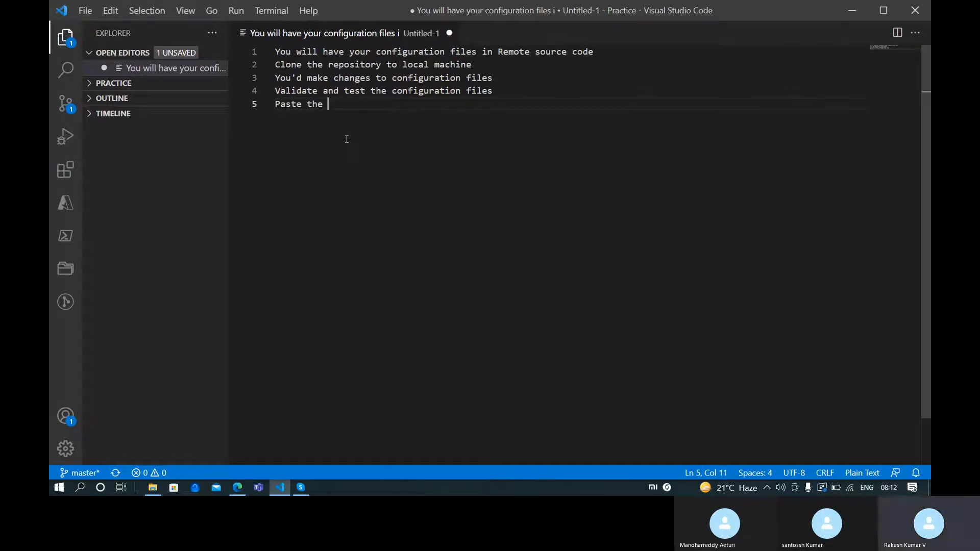
key(shift+Home)
text(C)
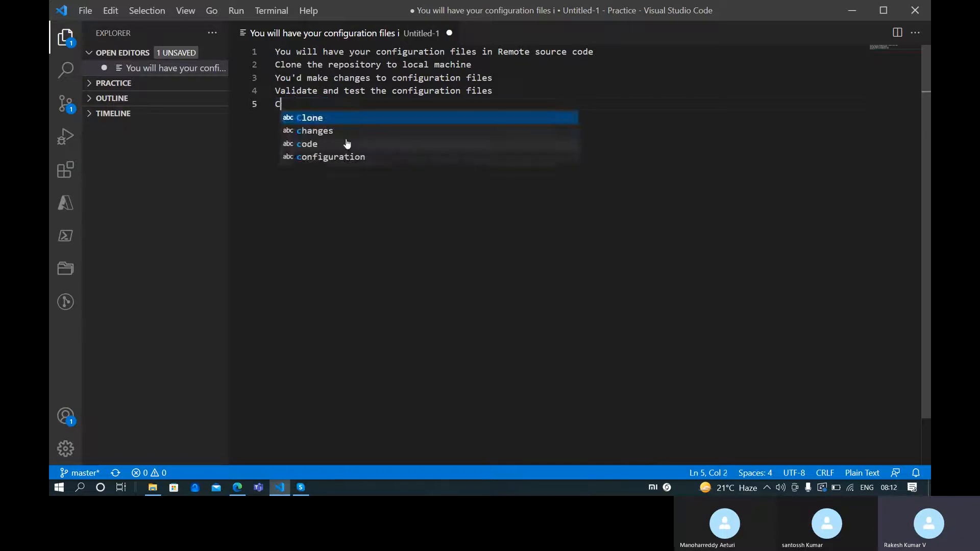
text(ommit the changes to )
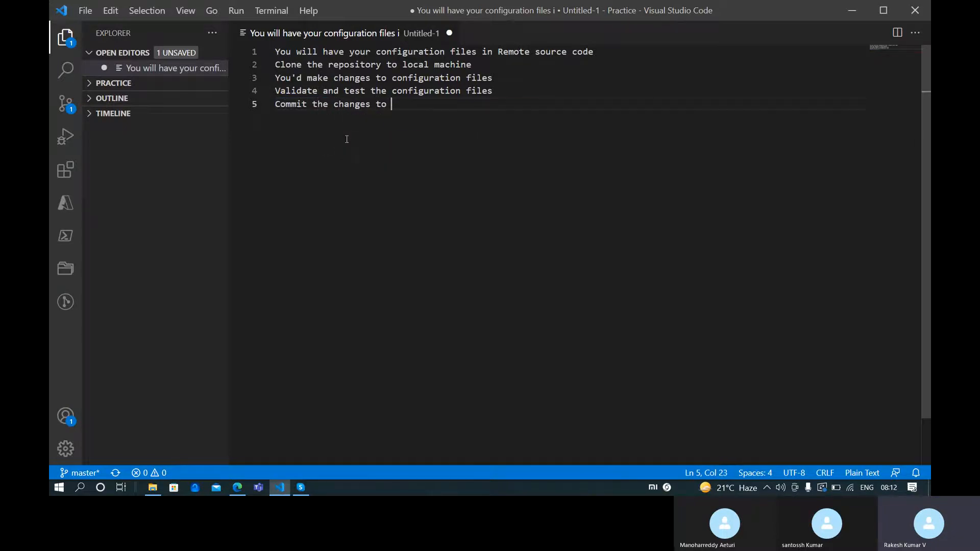
text(remote repositor)
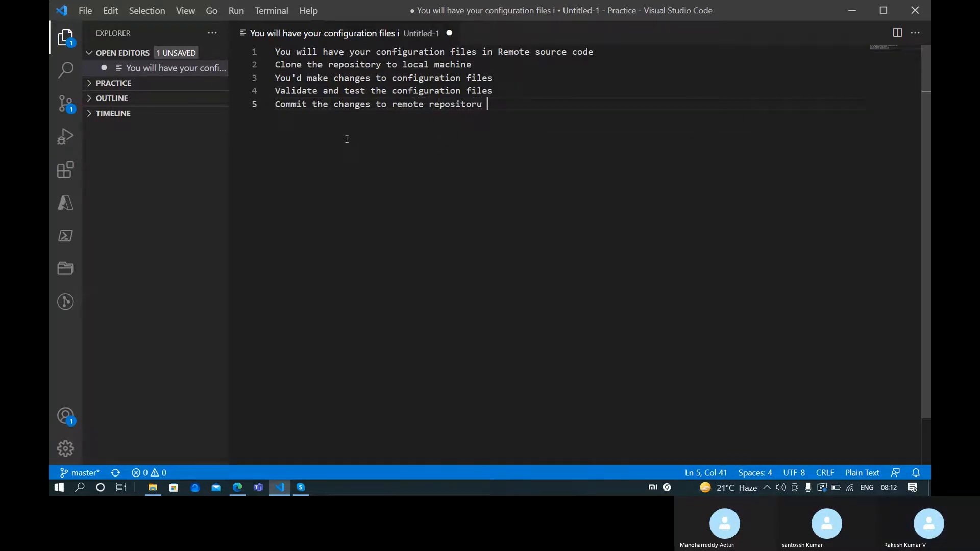
text(y th)
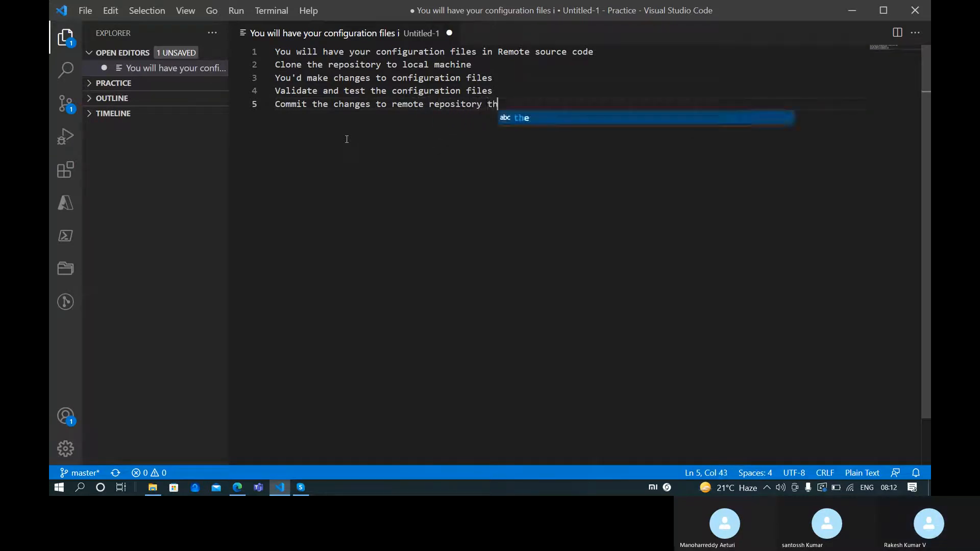
text(rough pull request)
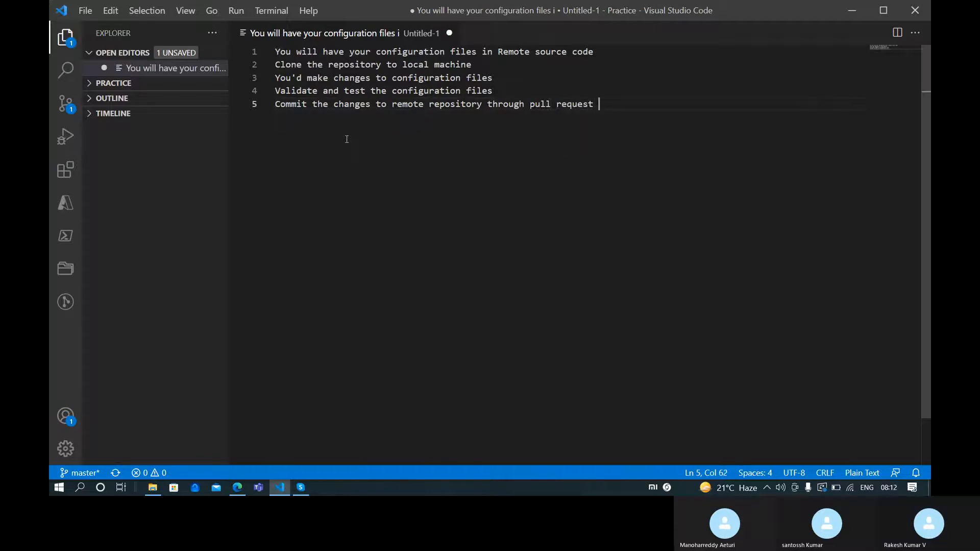
key(Return)
Add the line 'CI CD pipeline gets triggered'
text(CI C)
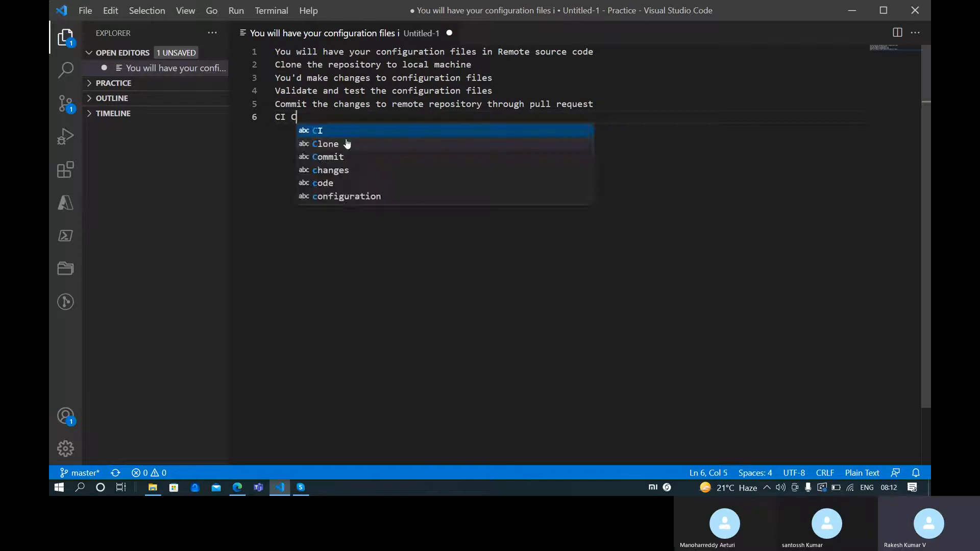
text(D  pi)
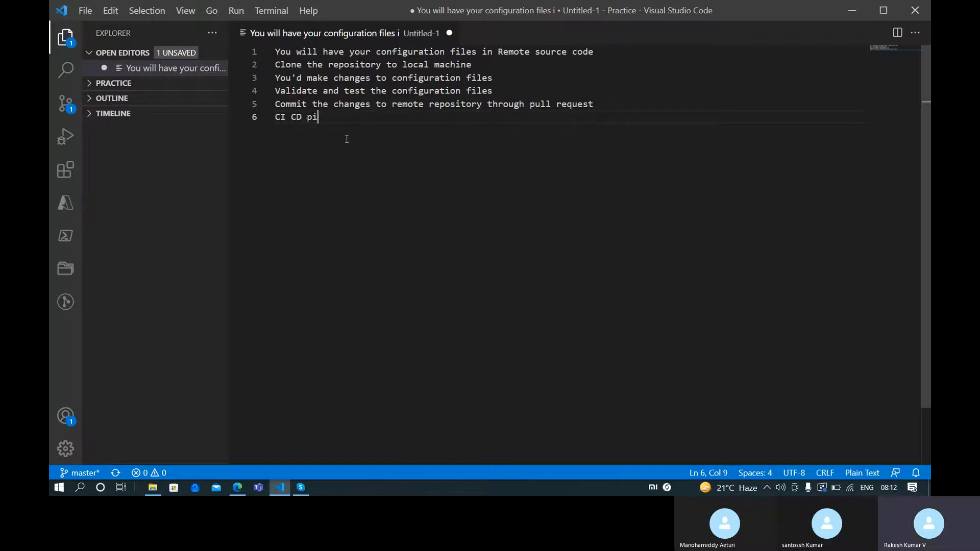
text(peline gets triggered)
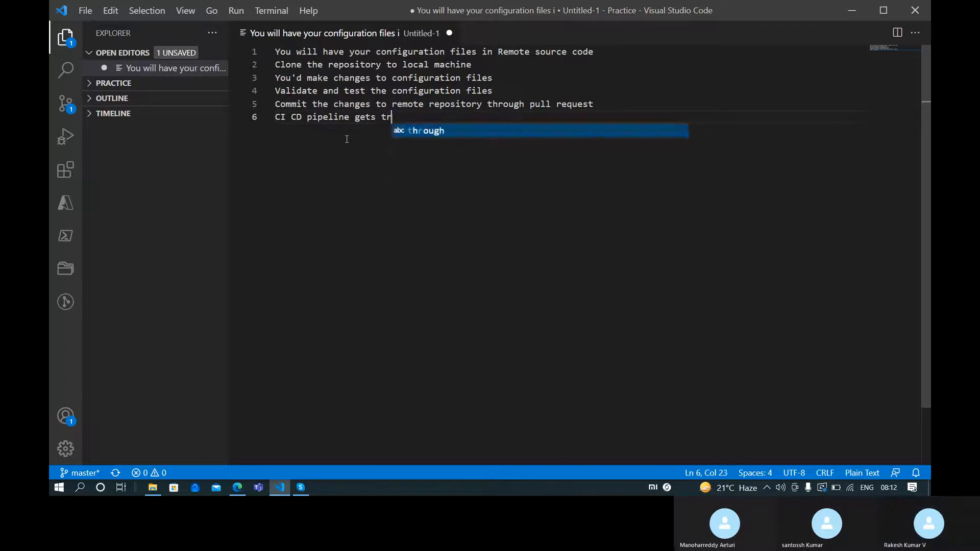
key(Return)
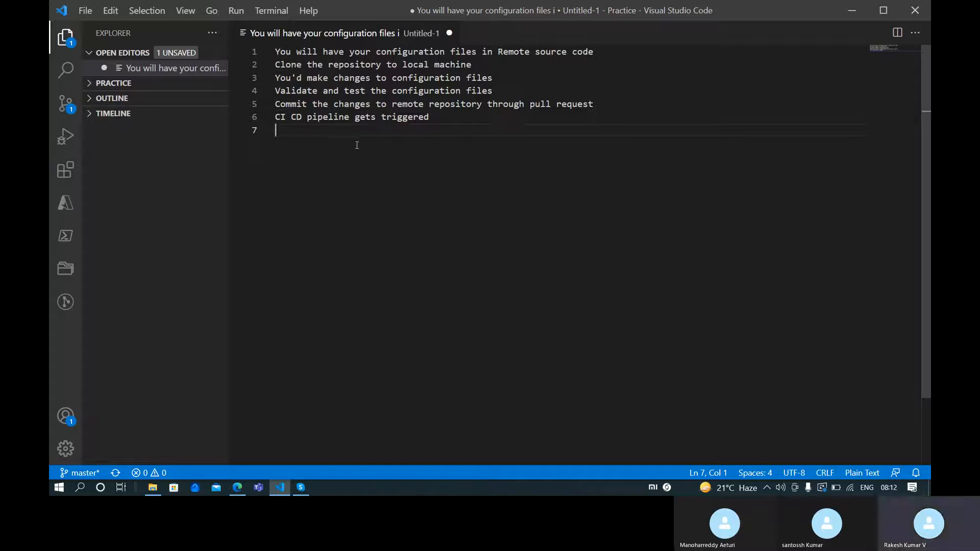
Add the line 'QA/Ops Teams test the infrastructure'
text(QA Ter)
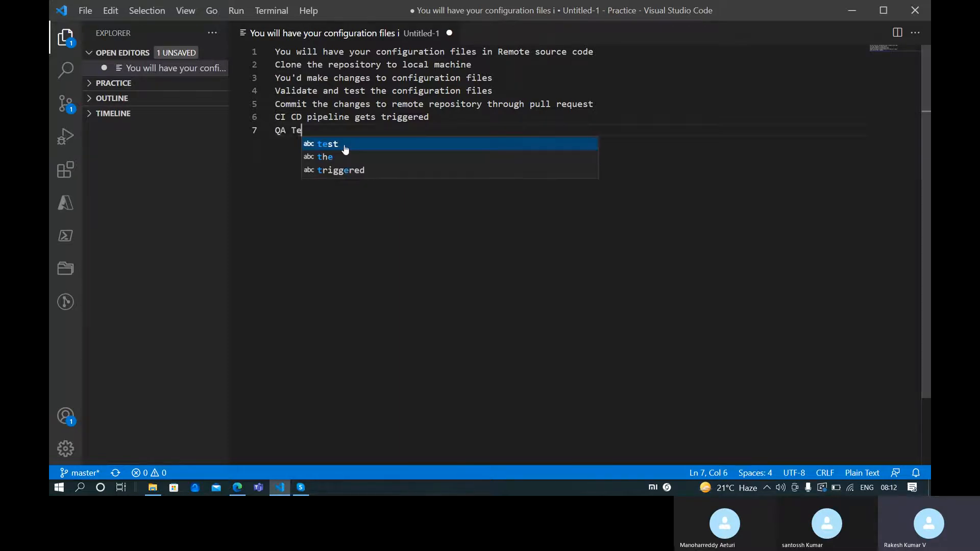
key(BackSpace)
key(BackSpace)
key(BackSpace)
key(BackSpace)
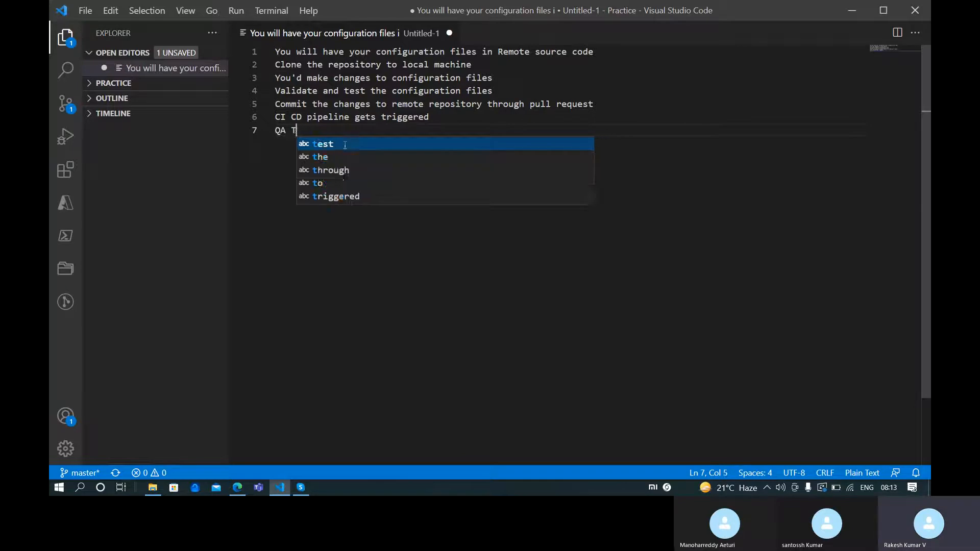
text(/Ops )
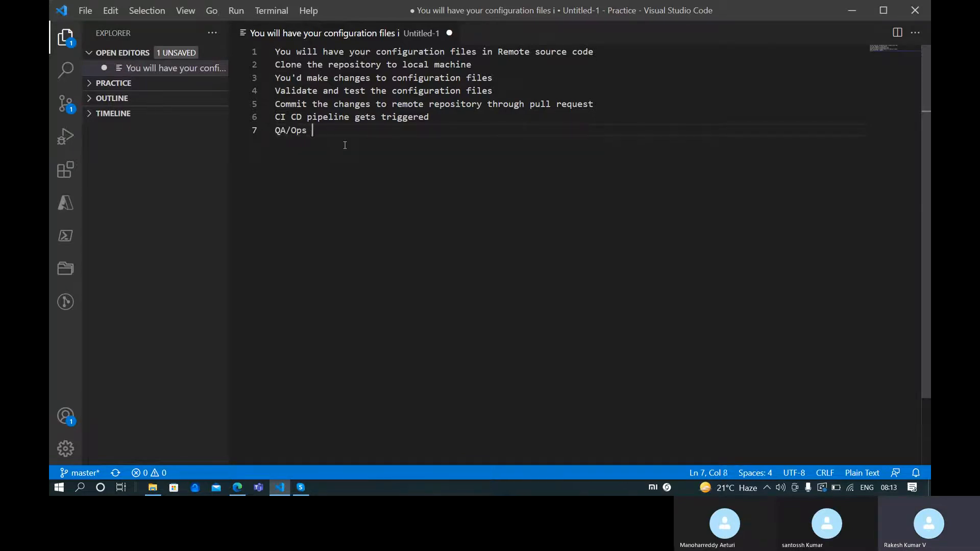
text(Teams test the infr)
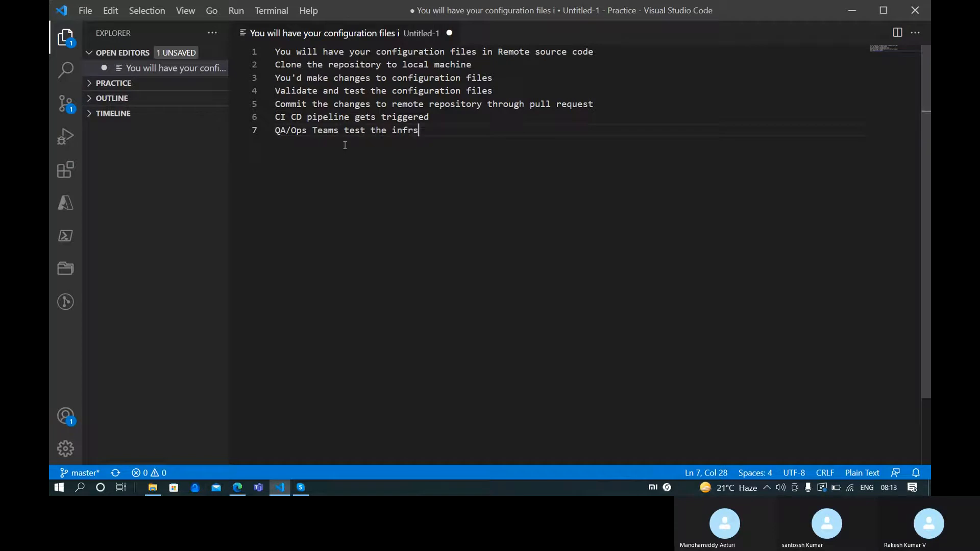
text(astructure)
Insert 'Infra will be deployed into Dev/Non-Prod environments' above the QA/Ops line, then begin another line
key(Up)
key(Return)
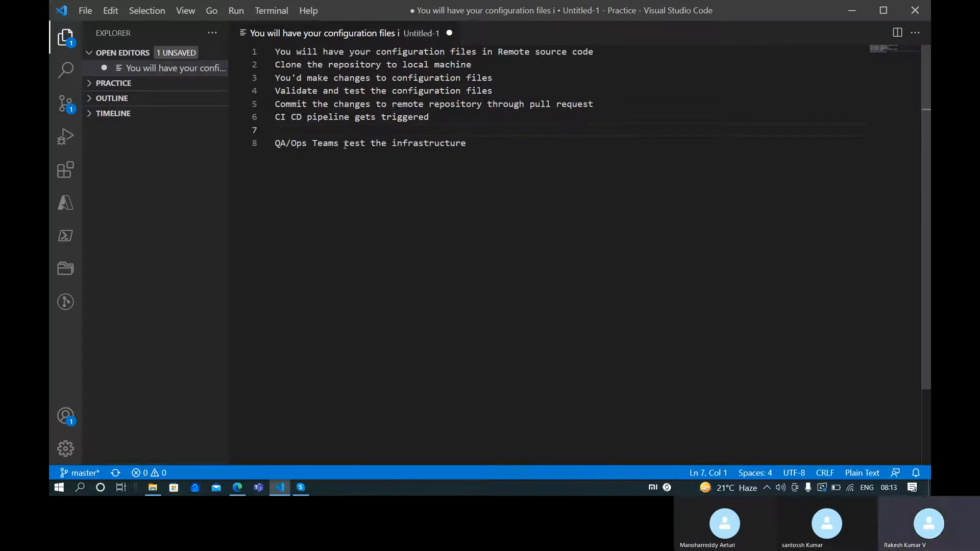
text(INfras)
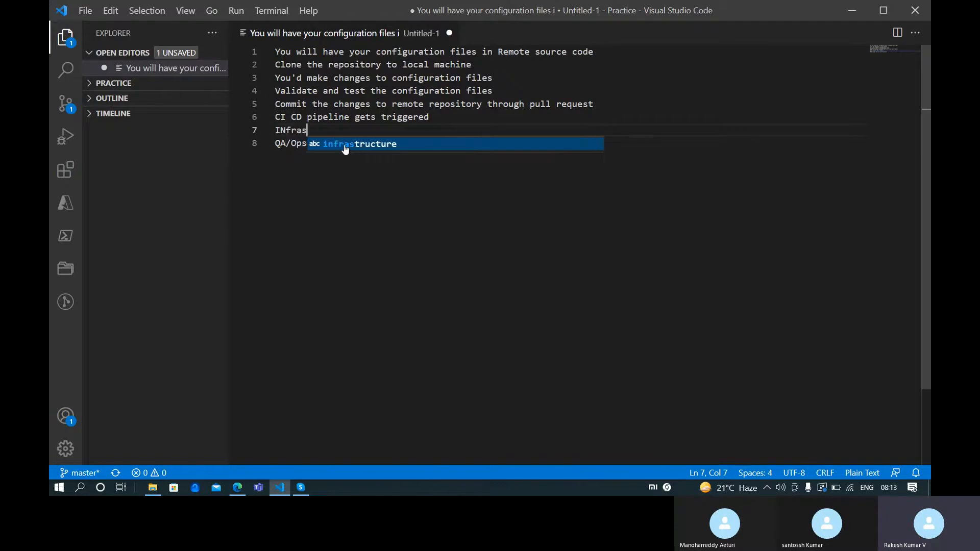
key(BackSpace)
key(BackSpace)
key(BackSpace)
text(g)
key(BackSpace)
text(fra will)
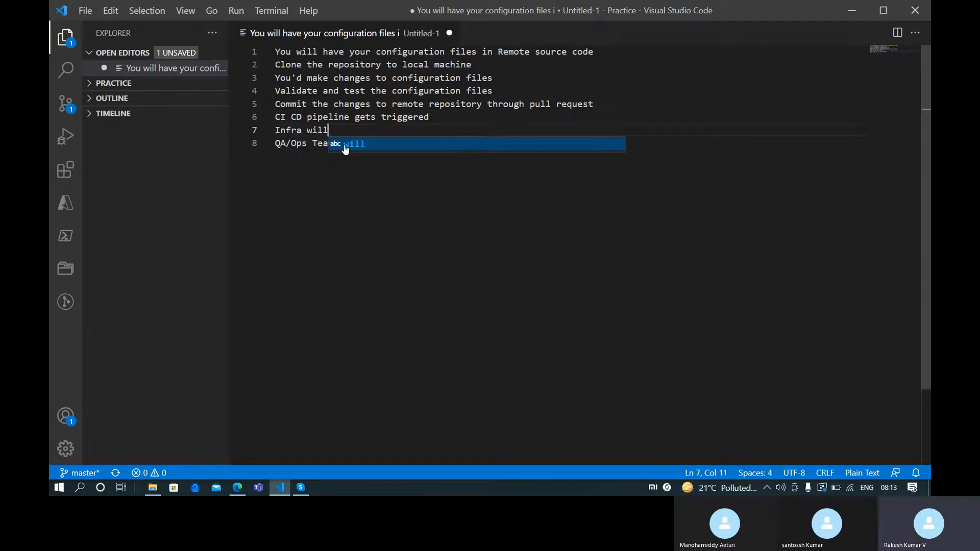
text( be deployed)
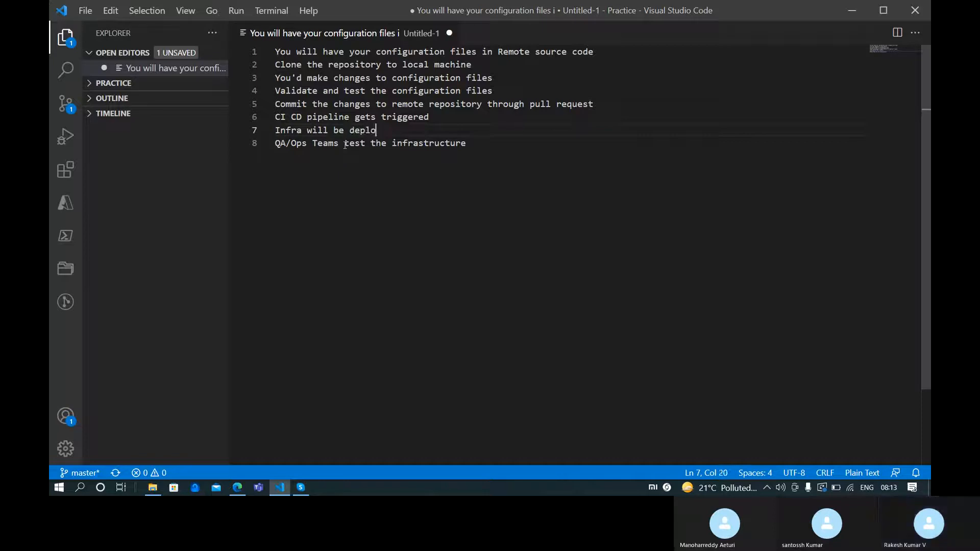
key(BackSpace)
key(BackSpace)
text(ed into De)
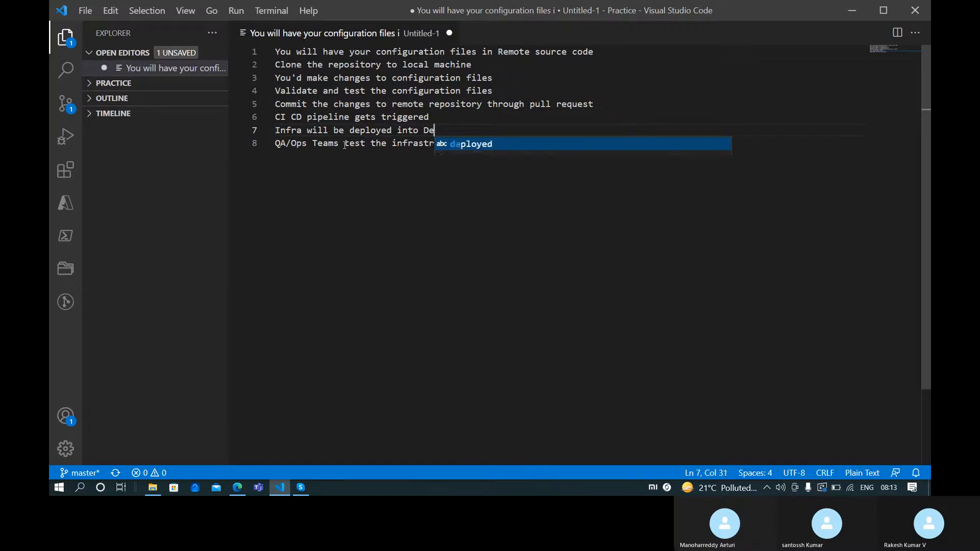
text(v/Non-)
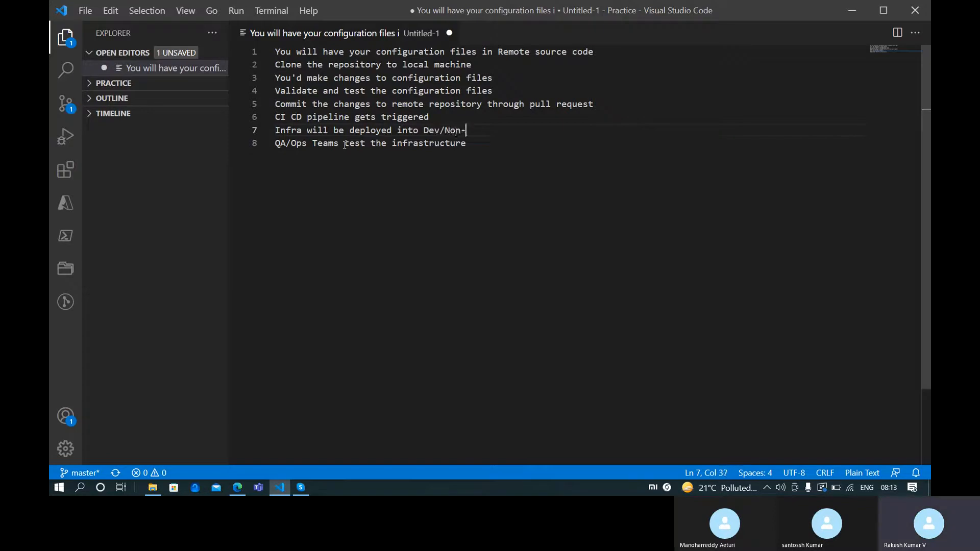
text(Prod environments)
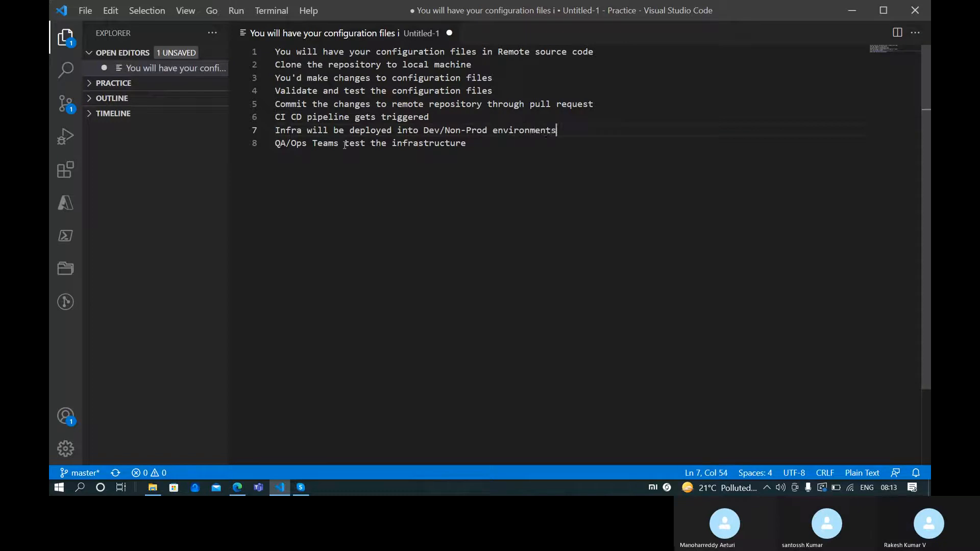
key(Return)
text(Infra will be)
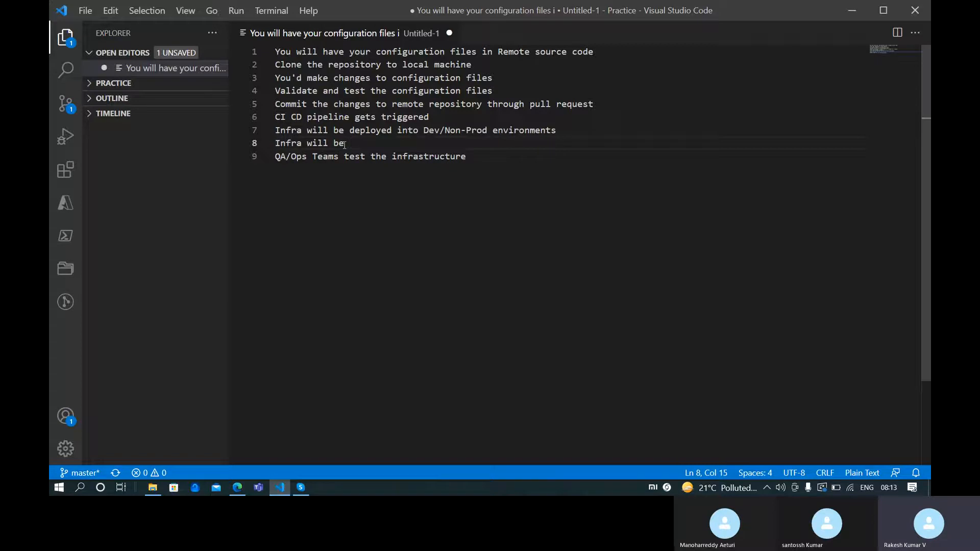
Rewrite line 8 as 'Terraform State file will be stored in Azure Storage account'
key(ctrl+shift+Left)
key(ctrl+shift+Left)
key(ctrl+shift+Left)
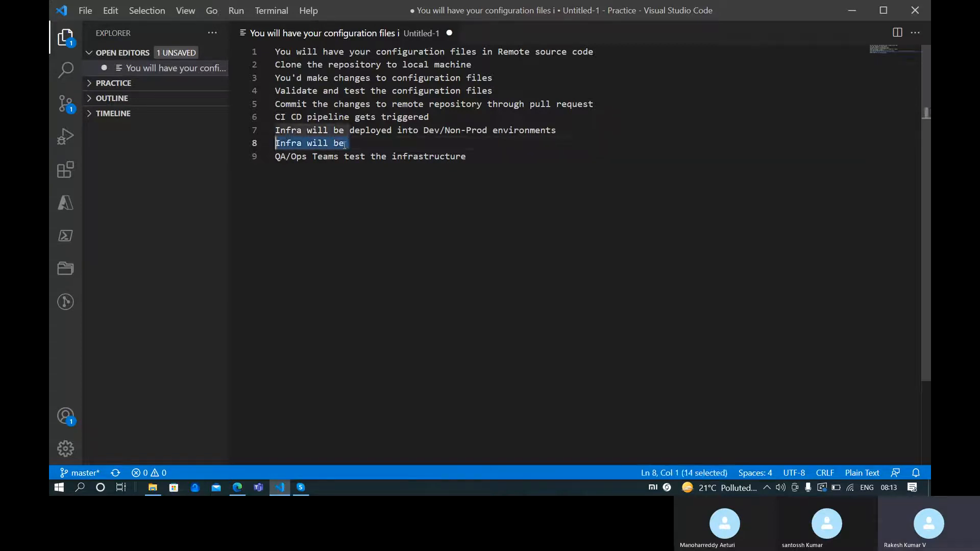
text(State file)
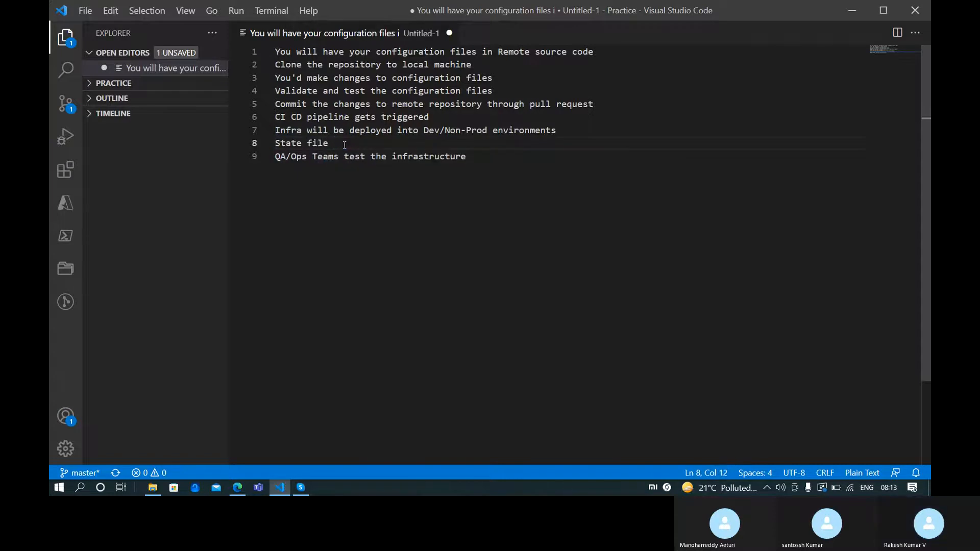
key(Home)
text(TErrr)
key(BackSpace)
key(BackSpace)
key(BackSpace)
key(BackSpace)
key(BackSpace)
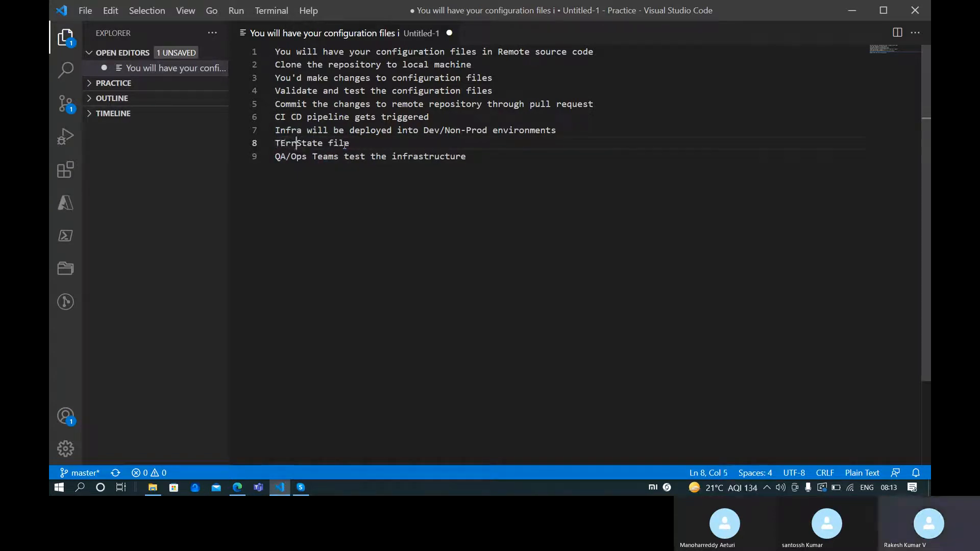
text(Terraform)
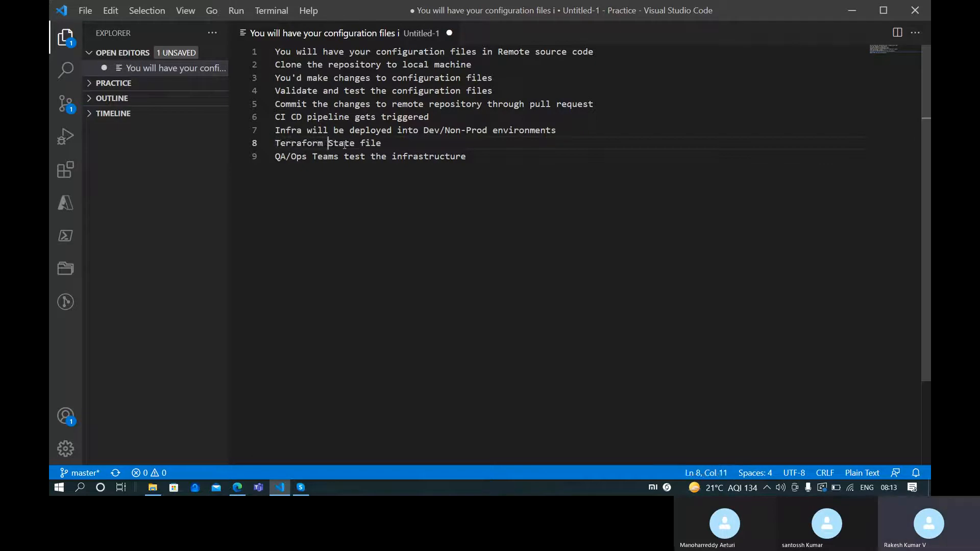
key(ctrl+Right)
key(ctrl+Right)
text(will )
text(be store i)
key(BackSpace)
key(BackSpace)
key(BackSpace)
text(d)
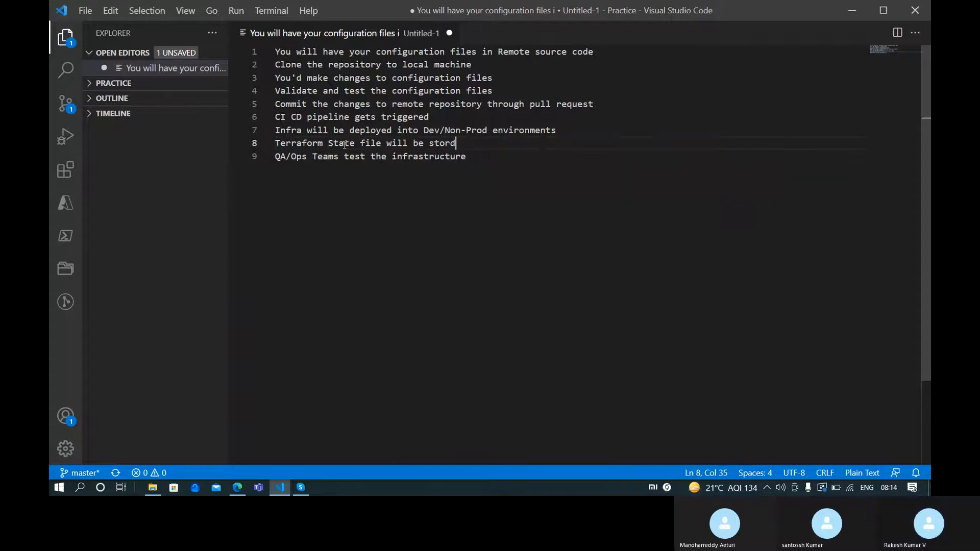
key(BackSpace)
text(ed in Azure S)
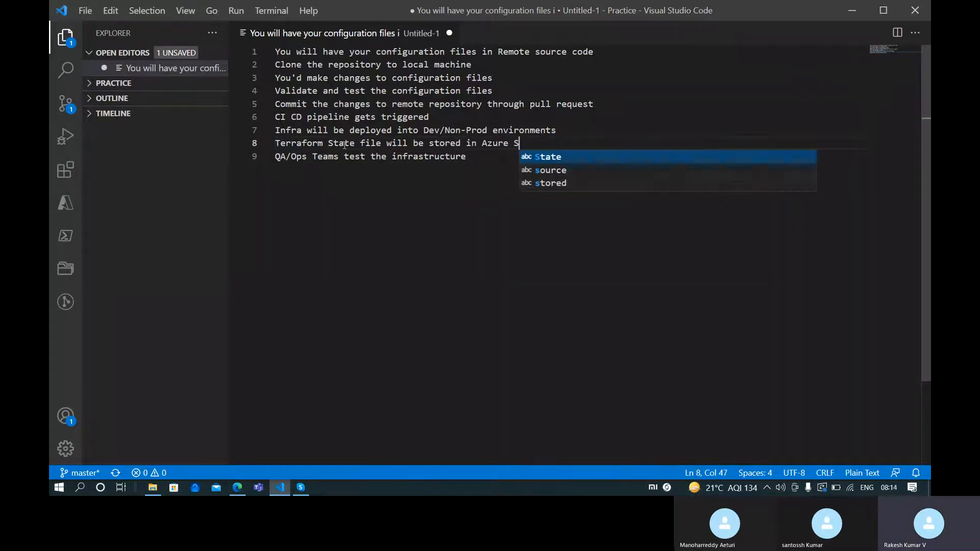
text(torage account)
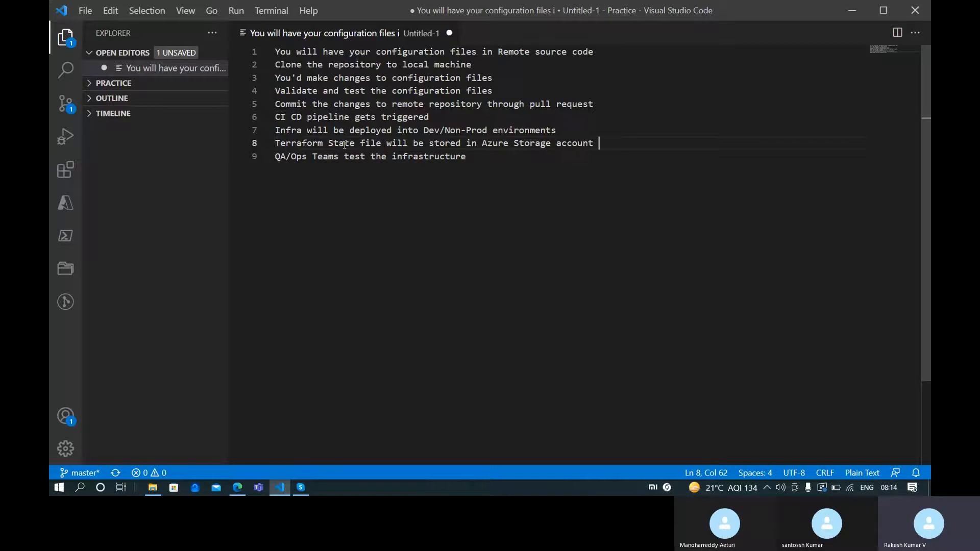
key(Down)
click(345, 143)
key(ctrl+End)
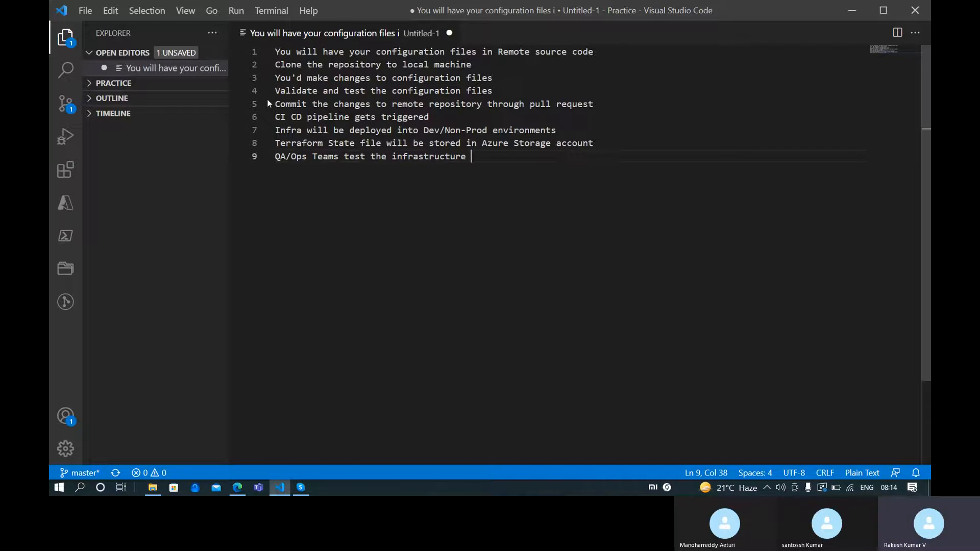
End line 9 with 'like performing regression testing and performance testing' and start line 10
text(through)
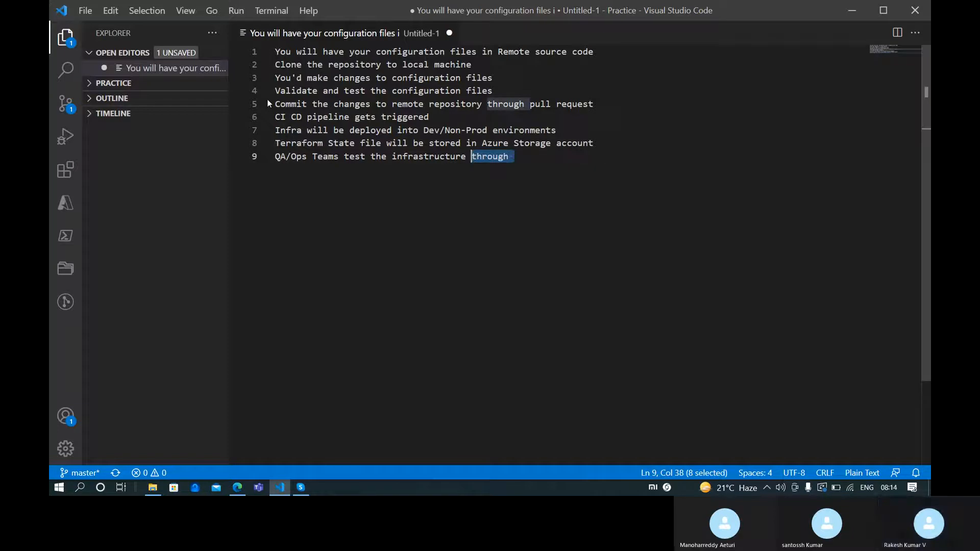
key(ctrl+shift+Left)
key(BackSpace)
text(like reg)
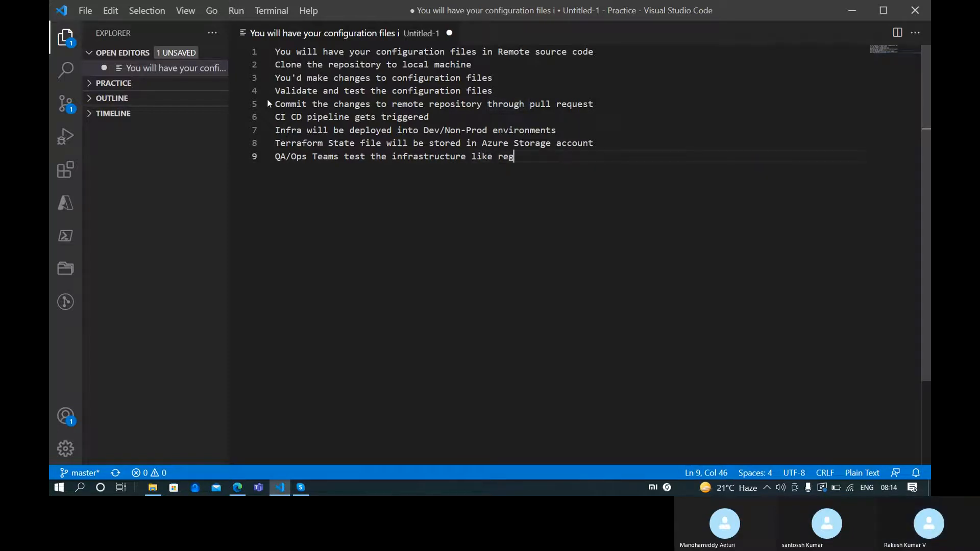
key(BackSpace)
key(BackSpace)
key(BackSpace)
text(performin)
text(g re)
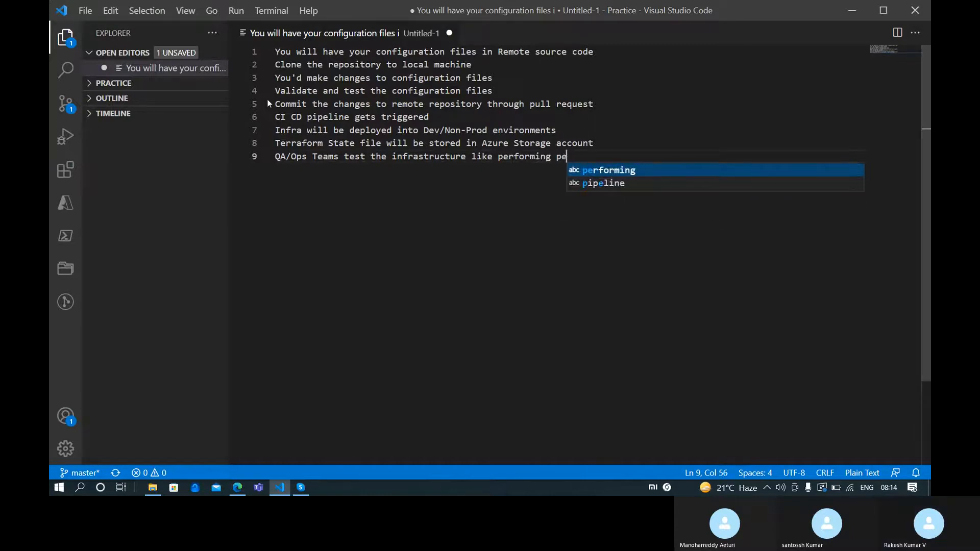
text(gression)
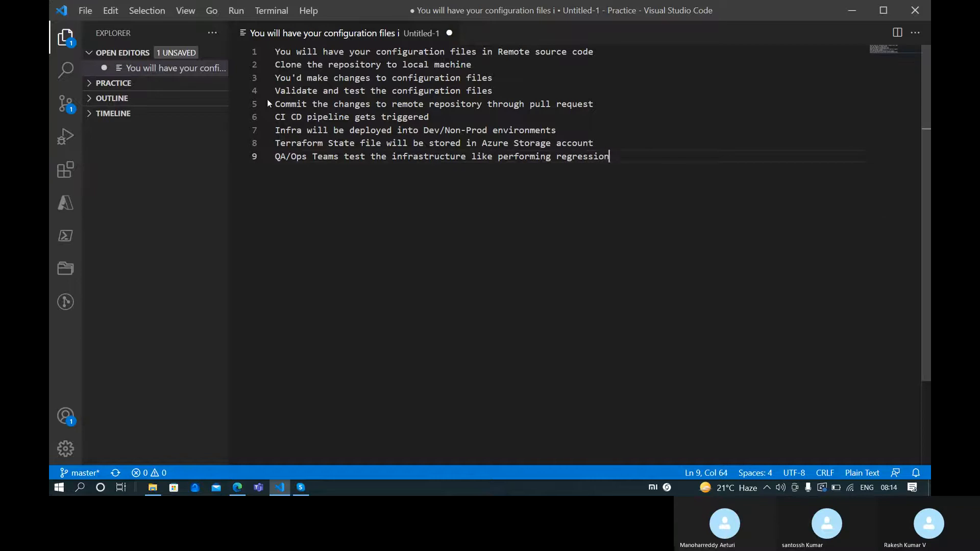
text( testing and performance e)
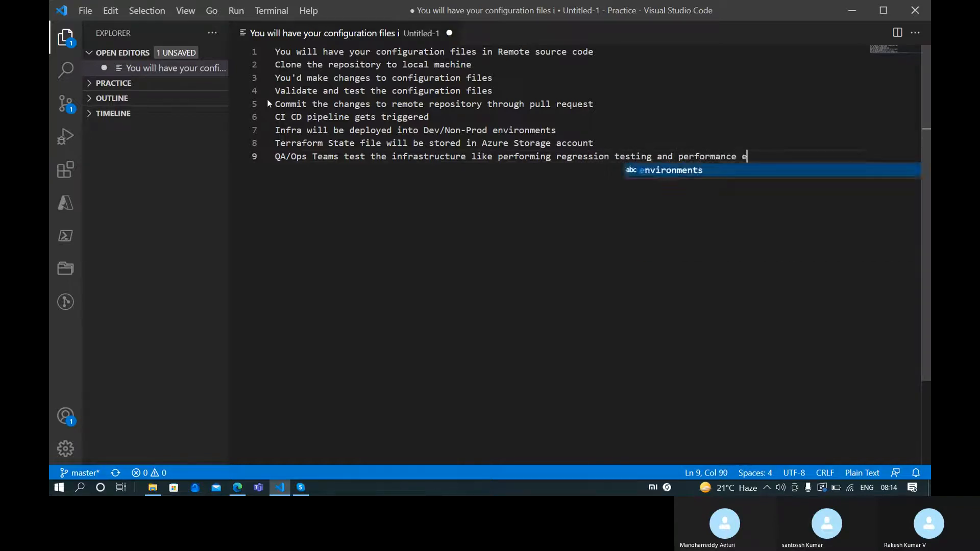
key(BackSpace)
text(testing)
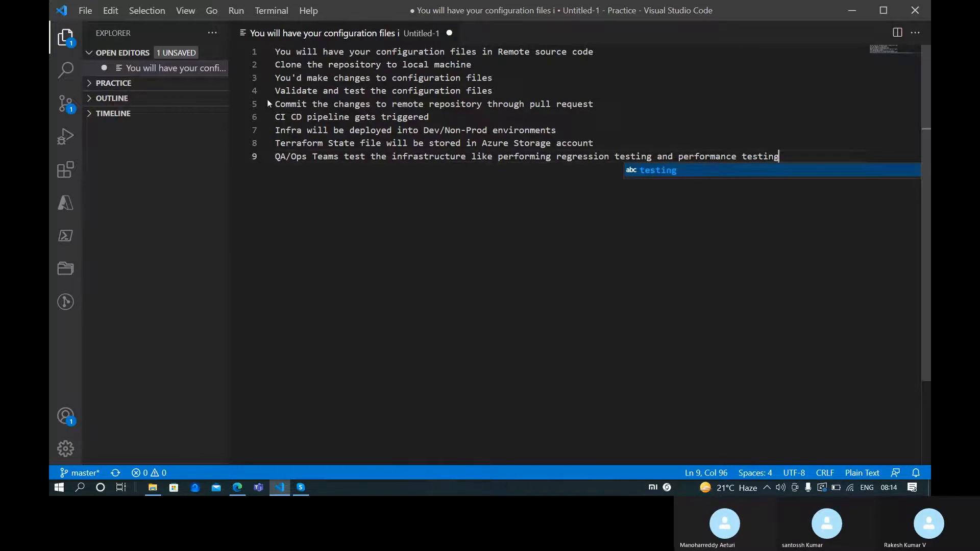
key(Return)
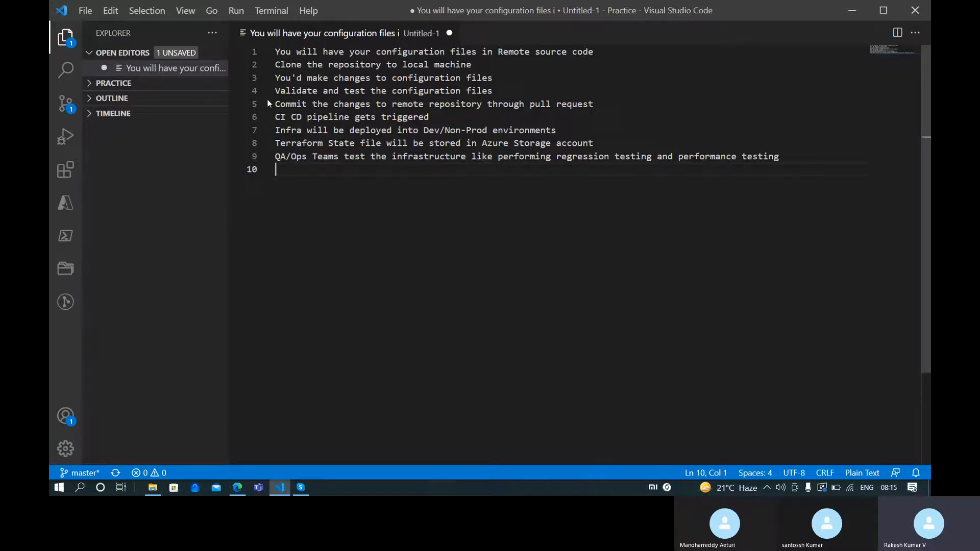
Write line 10: 'Commit the changes to Prod branch'
text(Commit the )
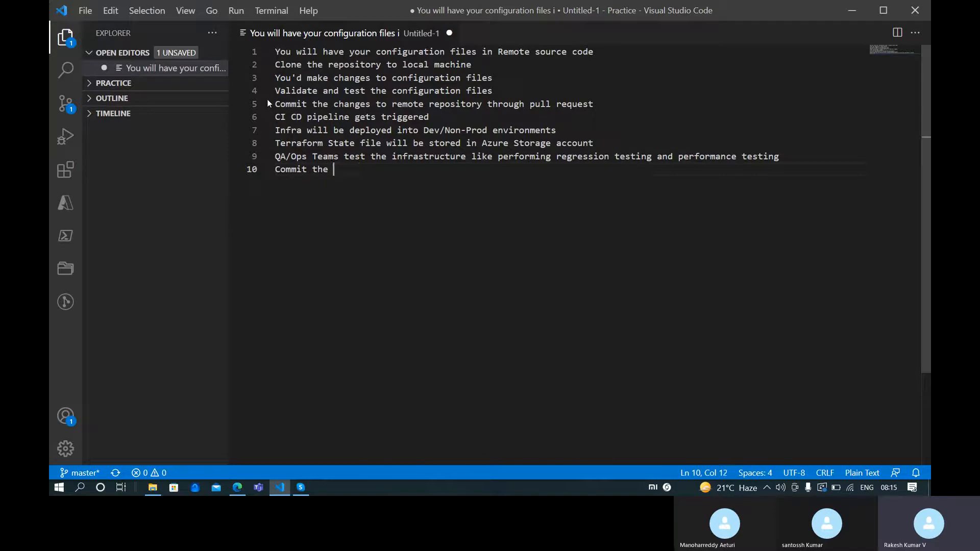
text(chnage)
key(BackSpace)
key(BackSpace)
key(BackSpace)
key(BackSpace)
text(anges to Prod )
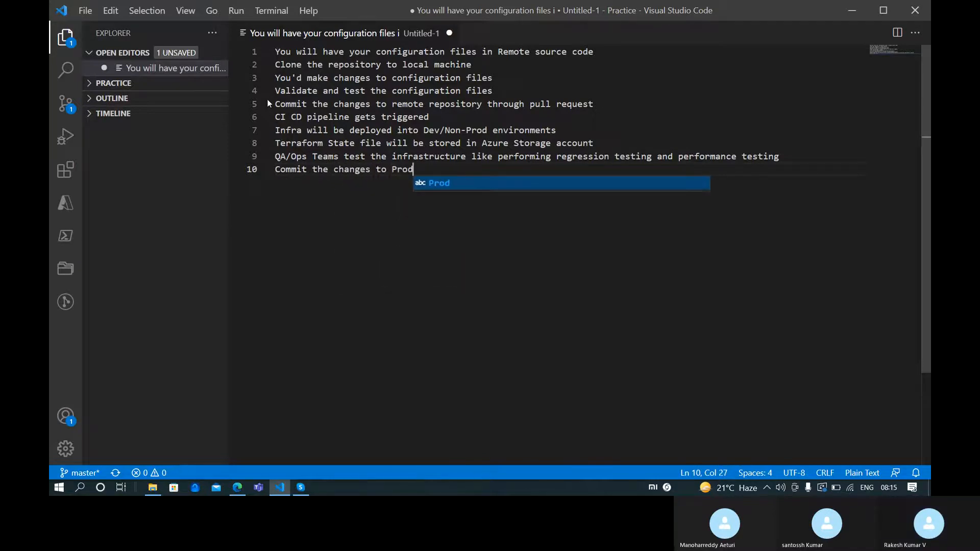
text(brnahc)
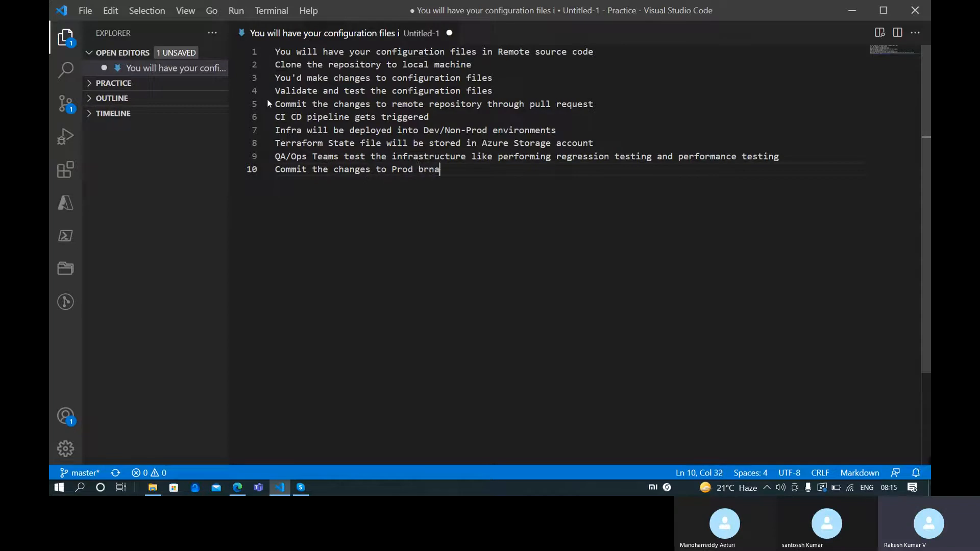
key(BackSpace)
key(BackSpace)
key(BackSpace)
key(BackSpace)
key(BackSpace)
text(anch)
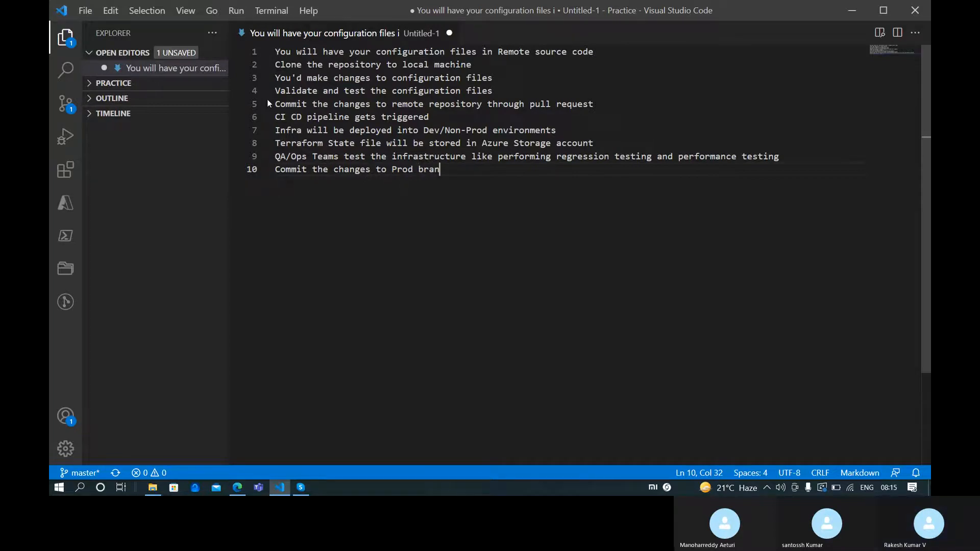
Insert 'Dev branch in' after 'to' on line 5, then open a new line after line 10
key(Up)
key(Up)
key(Up)
key(Up)
key(Up)
key(ctrl+Left)
key(ctrl+Left)
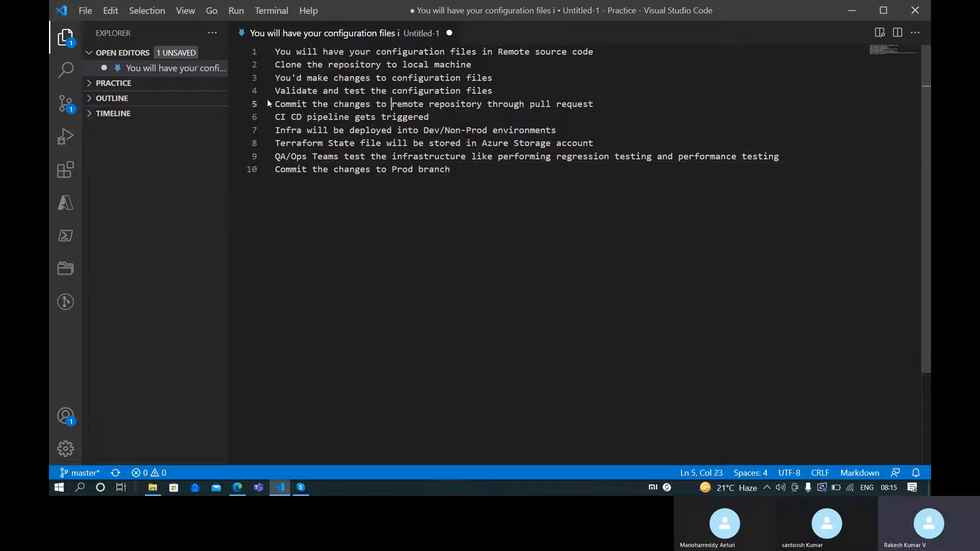
key(ctrl+Right)
key(ctrl+Right)
key(ctrl+Right)
key(ctrl+Left)
key(ctrl+Left)
key(ctrl+Left)
key(ctrl+Left)
key(ctrl+Right)
text(Dev branch in)
key(ctrl+Right)
key(ctrl+Right)
key(ctrl+Right)
key(ctrl+Right)
key(ctrl+Right)
key(ctrl+Right)
key(ctrl+Right)
key(Down)
key(Down)
key(Down)
key(Down)
key(ctrl+Right)
key(ctrl+Right)
key(ctrl+Right)
key(ctrl+Right)
key(ctrl+Right)
key(ctrl+Right)
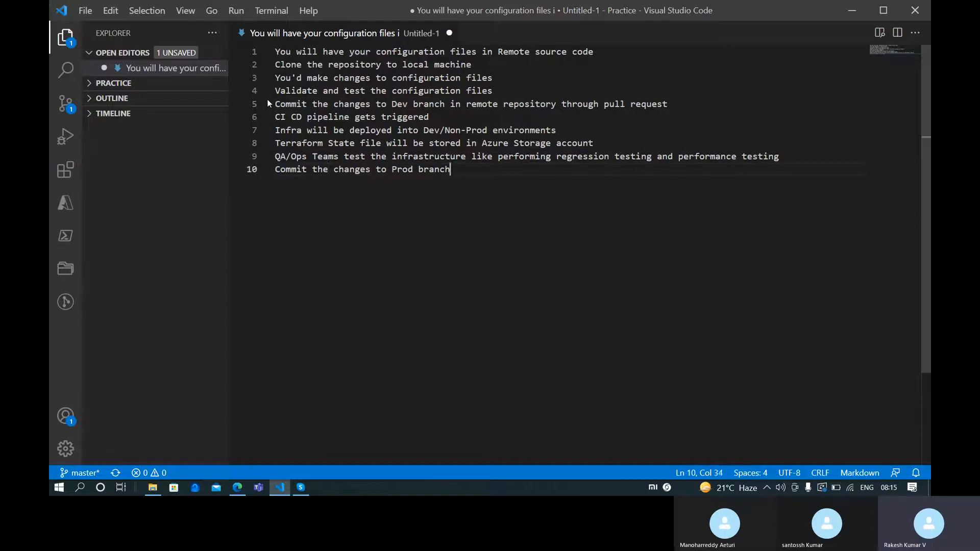
key(Return)
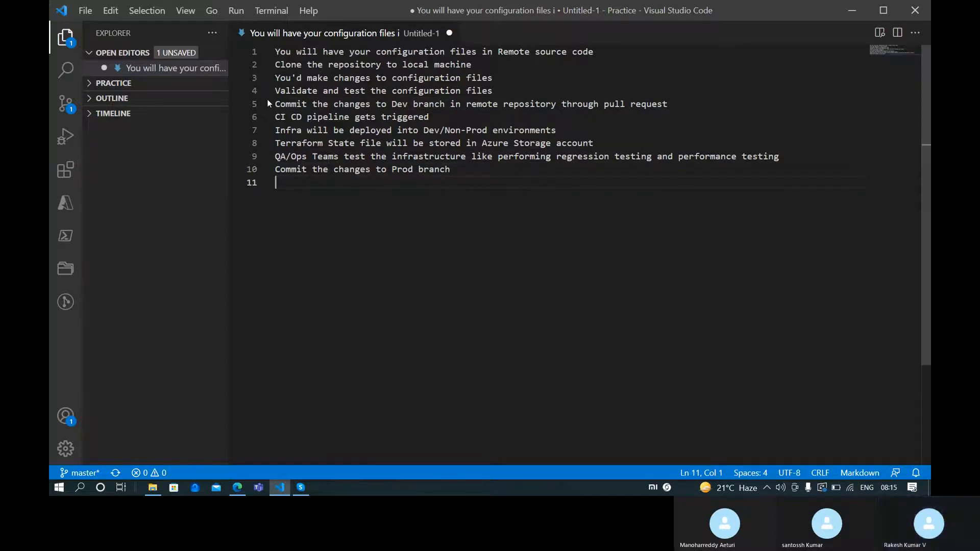
Duplicate the pipeline, deployment and state-file lines 6–8 as lines 11–13
key(Up)
key(Up)
key(Up)
key(Up)
key(Up)
key(shift+Down)
key(shift+Down)
key(shift+Down)
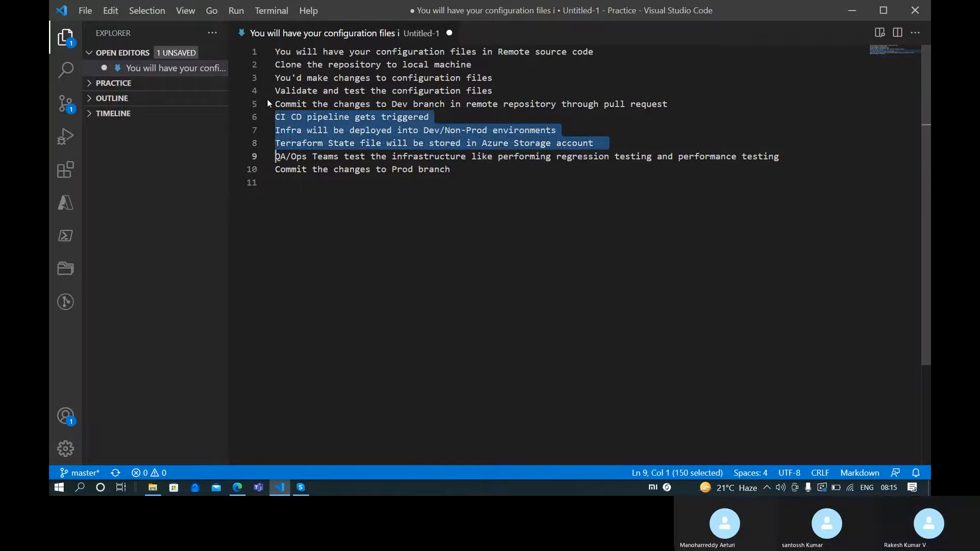
key(ctrl+c)
key(Down)
key(Down)
key(ctrl+v)
key(Up)
key(Up)
key(Up)
key(Delete)
Change line 12 to 'Infra will be deployed into Prod environment' and save the notes
key(Down)
key(ctrl+Right)
key(ctrl+Right)
key(ctrl+Right)
key(ctrl+Right)
key(ctrl+Right)
key(ctrl+Right)
key(ctrl+Left)
key(ctrl+shift+Right)
key(ctrl+shift+Right)
key(ctrl+shift+Right)
key(ctrl+shift+Left)
key(Delete)
key(ctrl+Right)
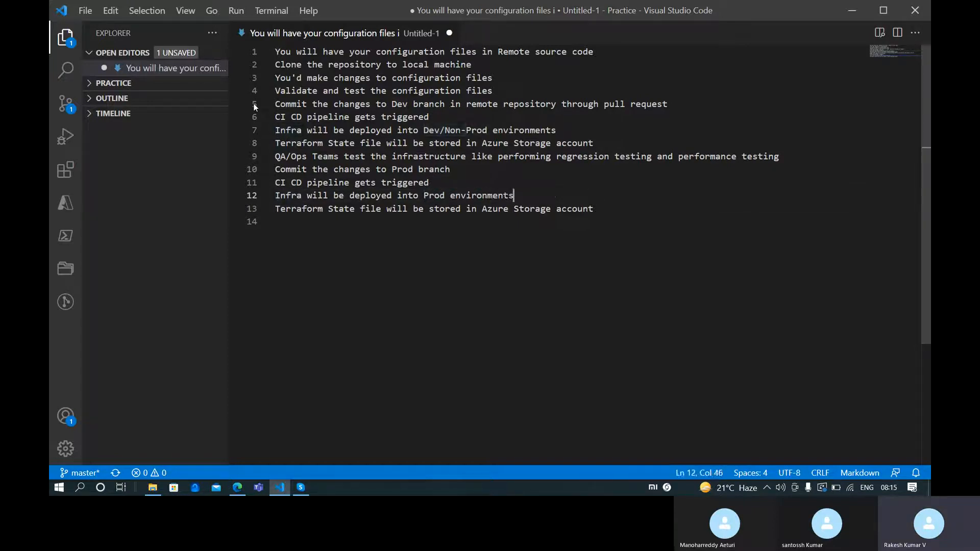
key(Right)
key(ctrl+Right)
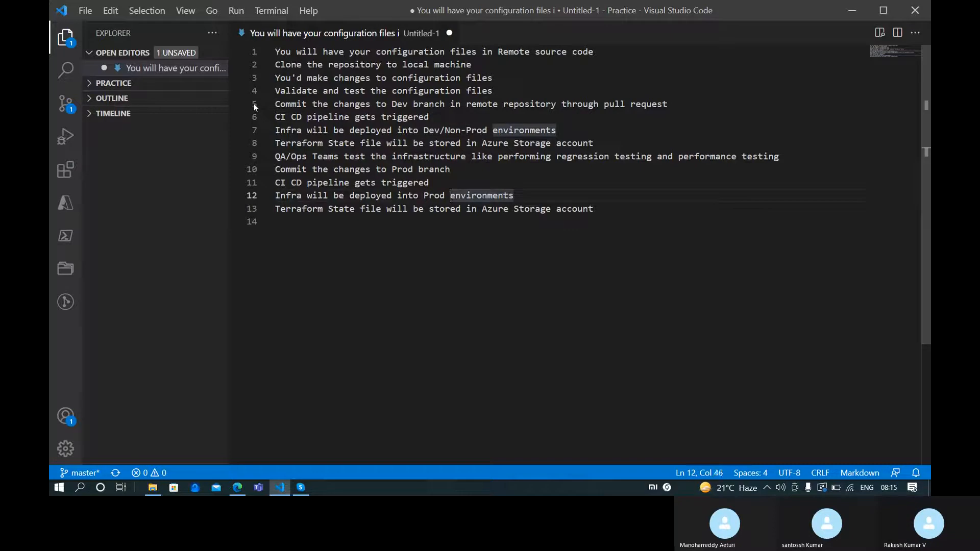
key(BackSpace)
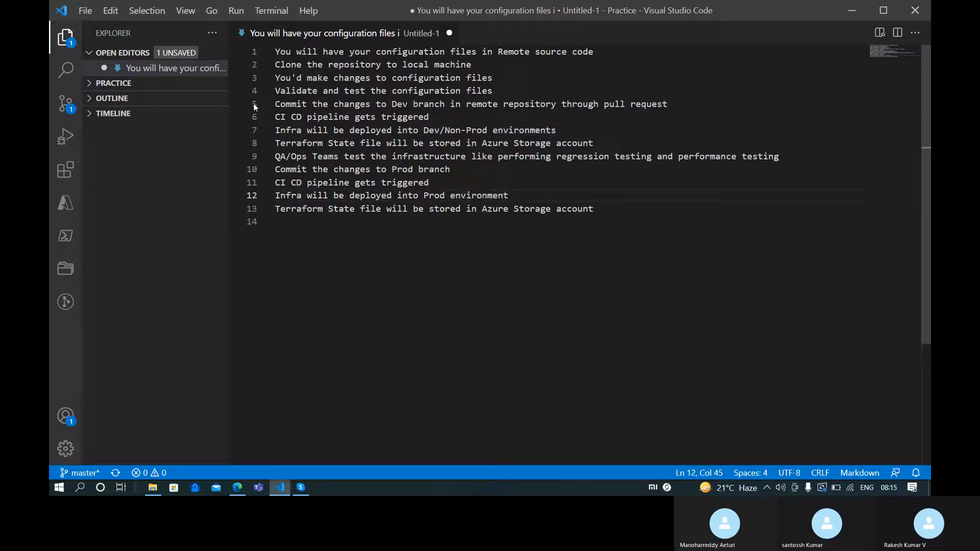
key(Down)
key(Down)
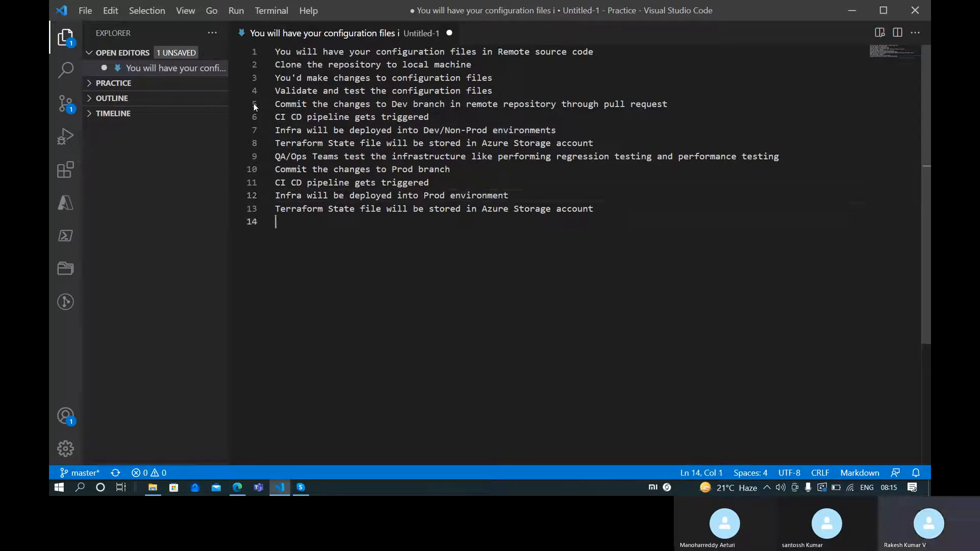
key(ctrl+s)
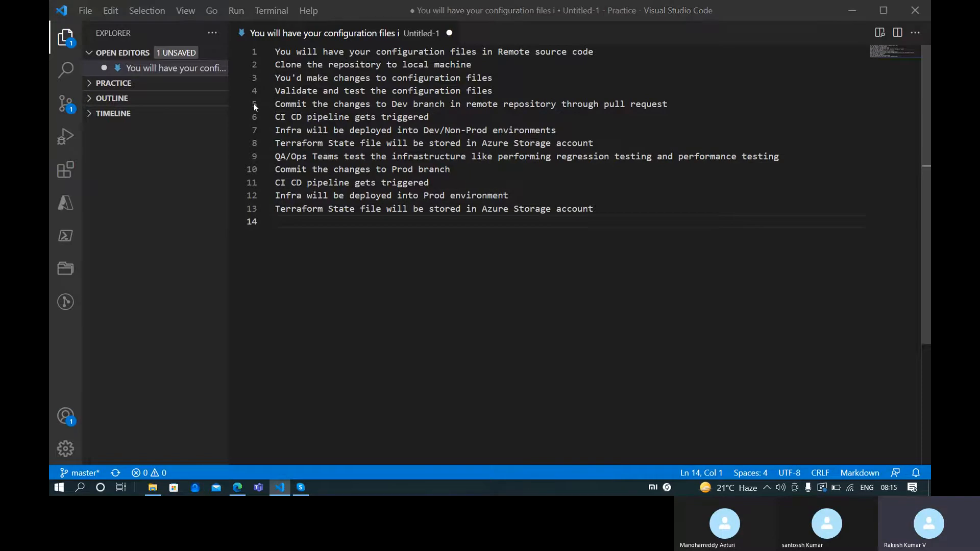
Save the notes as 'Generic process flow of Terraform with related DevOps' in the Nov 21 Batch folder
text(Gen)
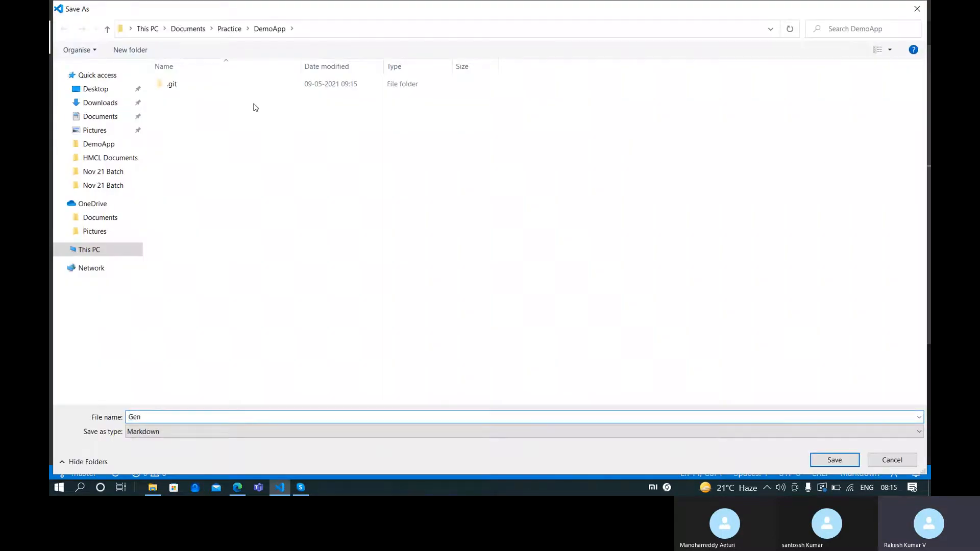
text(eric por)
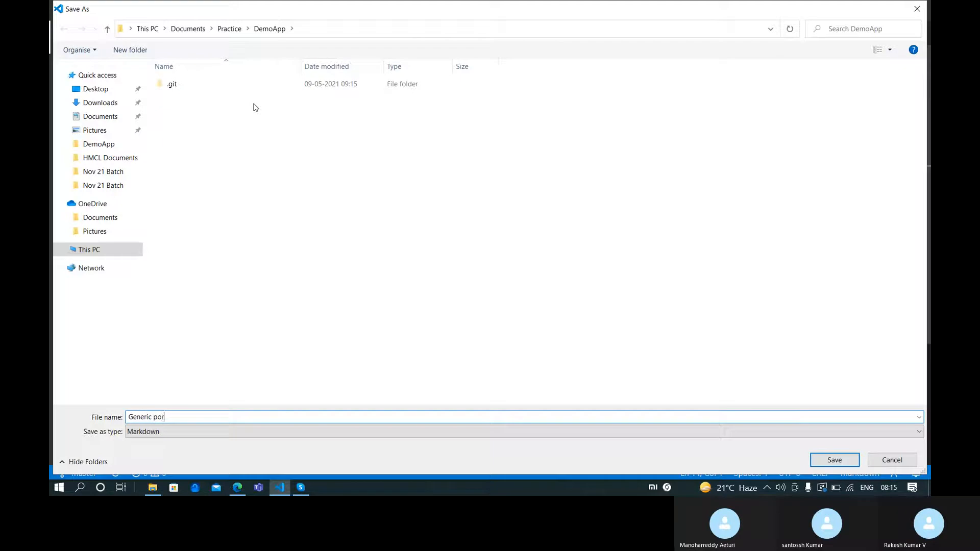
text(roce)
text(ss lf)
text(flow )
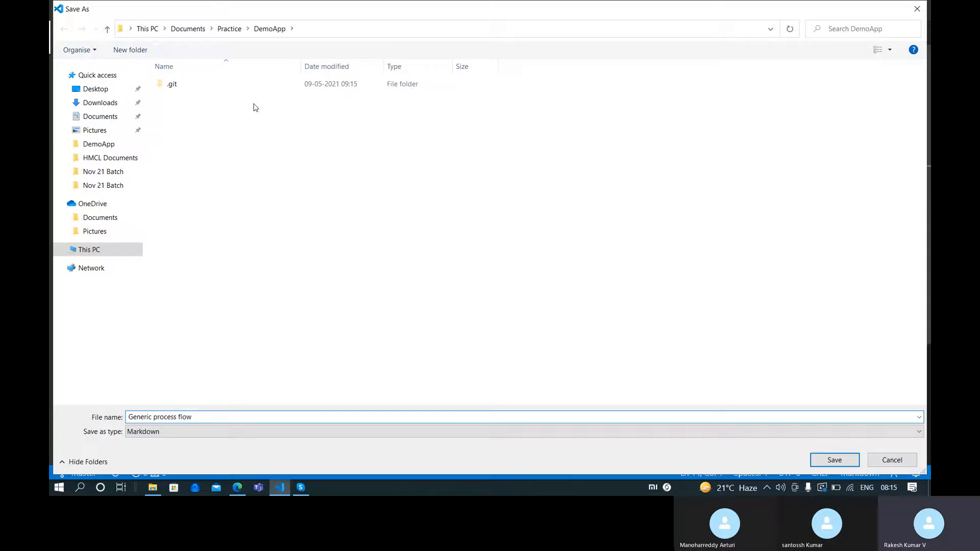
text(of Terraform with related DevOPs)
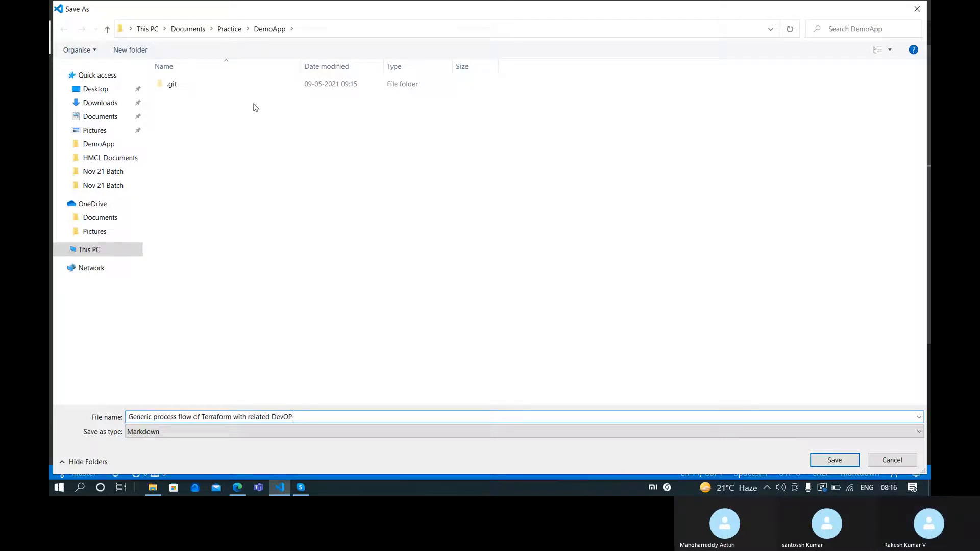
key(BackSpace)
text(ps)
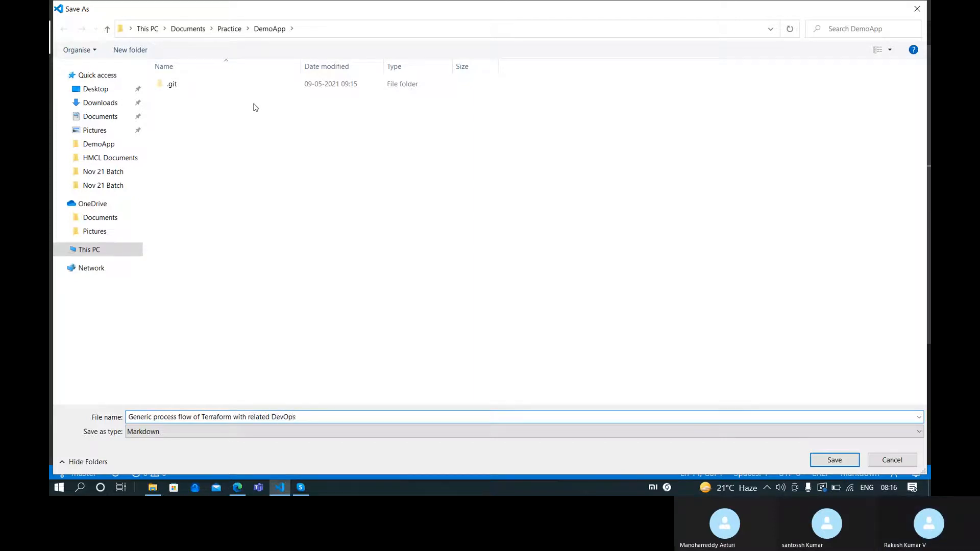
click(112, 172)
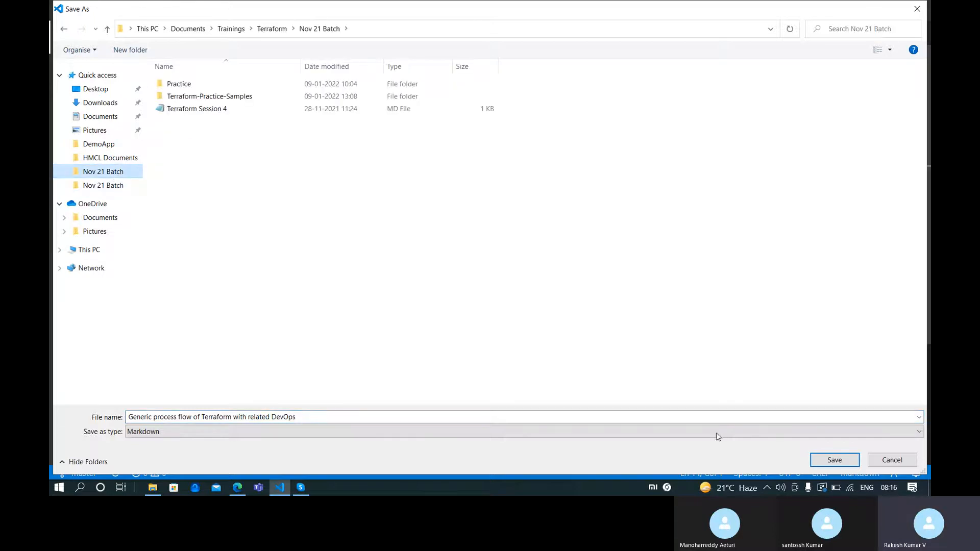
click(818, 455)
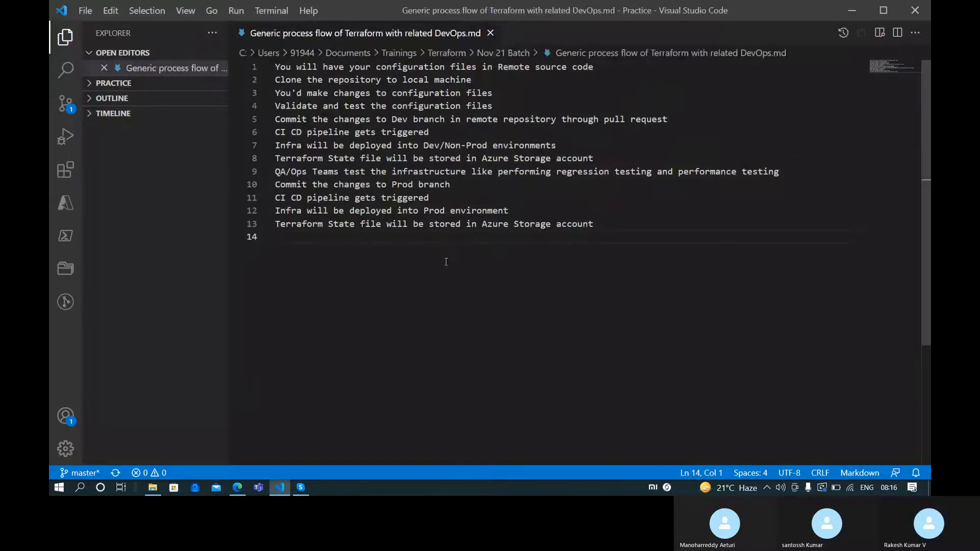
Close the saved notes file and collapse the sample 5 and sample 6 folders in Practice
click(488, 34)
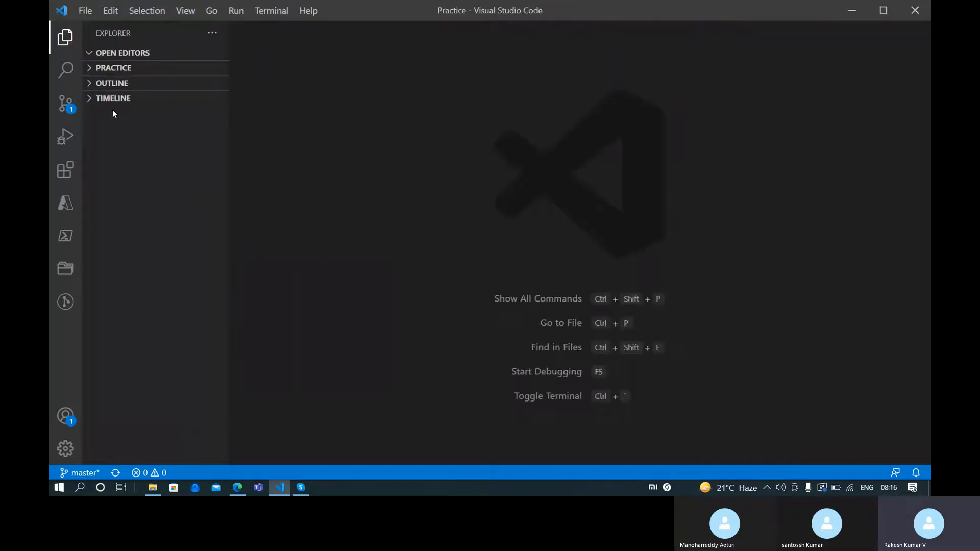
click(89, 72)
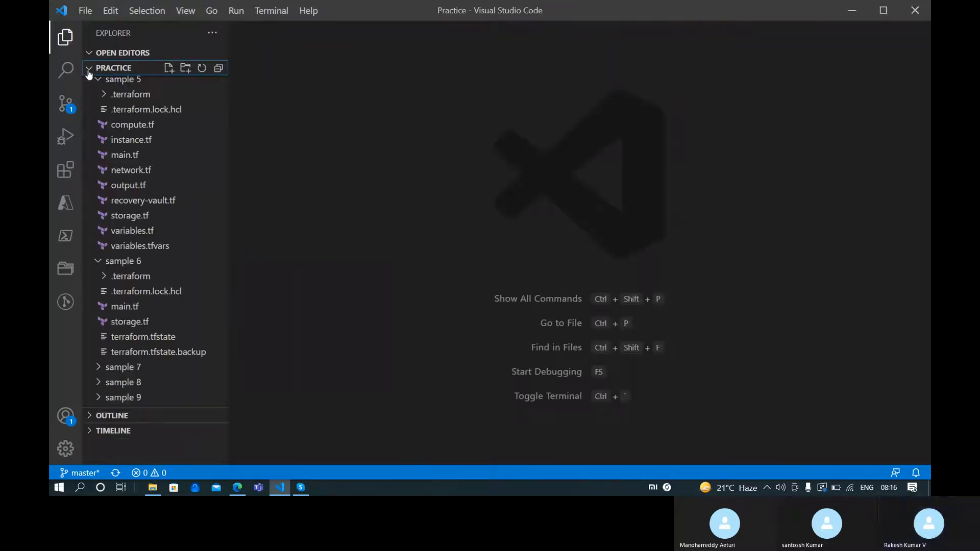
click(98, 83)
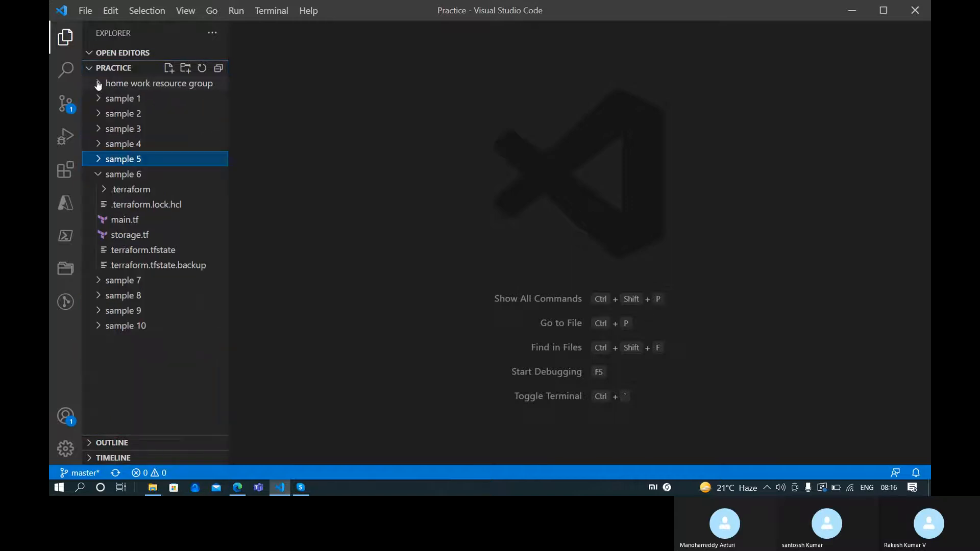
click(97, 177)
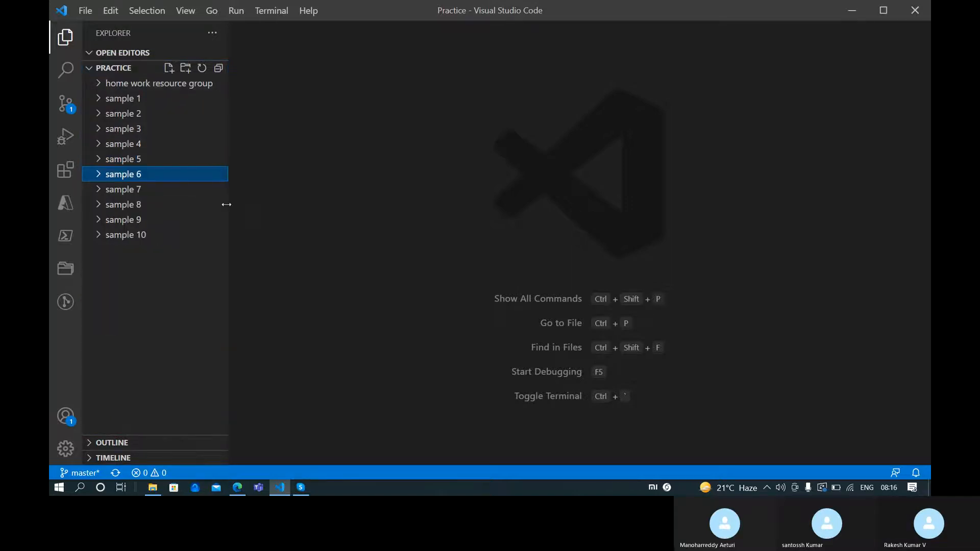
click(381, 166)
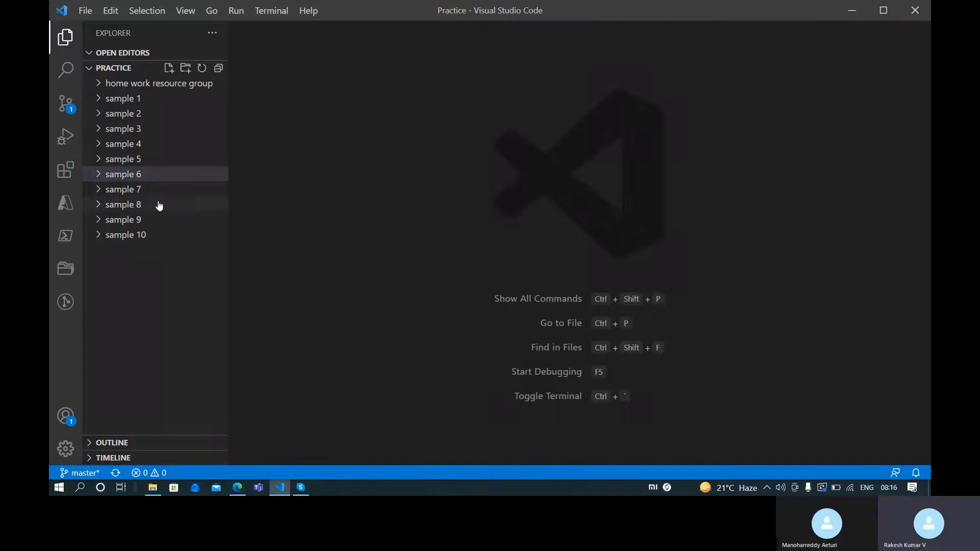
Reopen 'Generic process flow of Terraform with related DevOps.md' from Nov 21 Batch via File > Open File
click(86, 13)
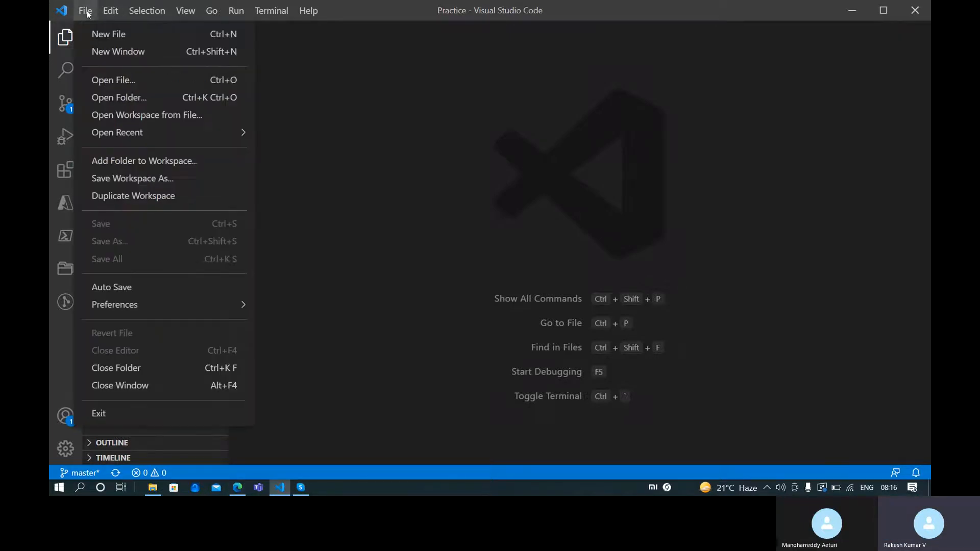
click(117, 79)
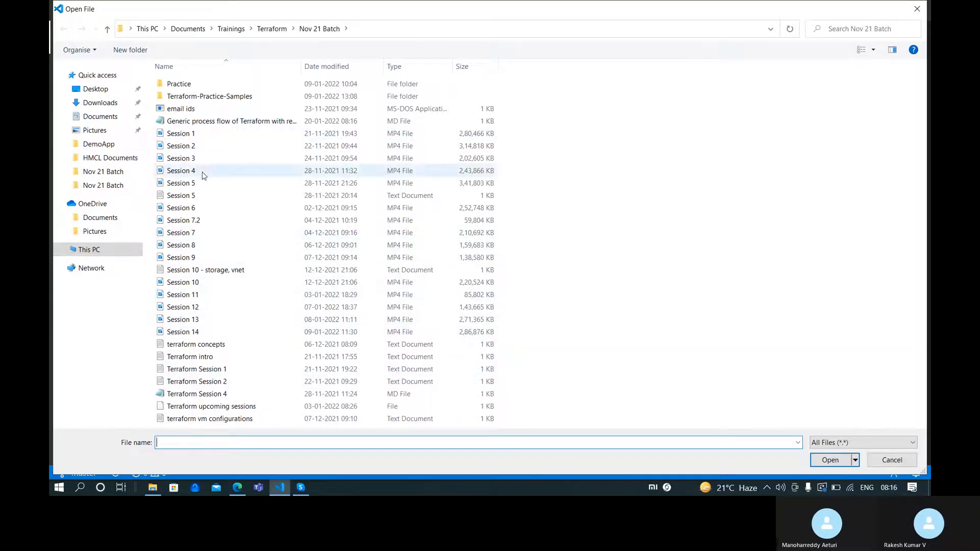
double_click(204, 122)
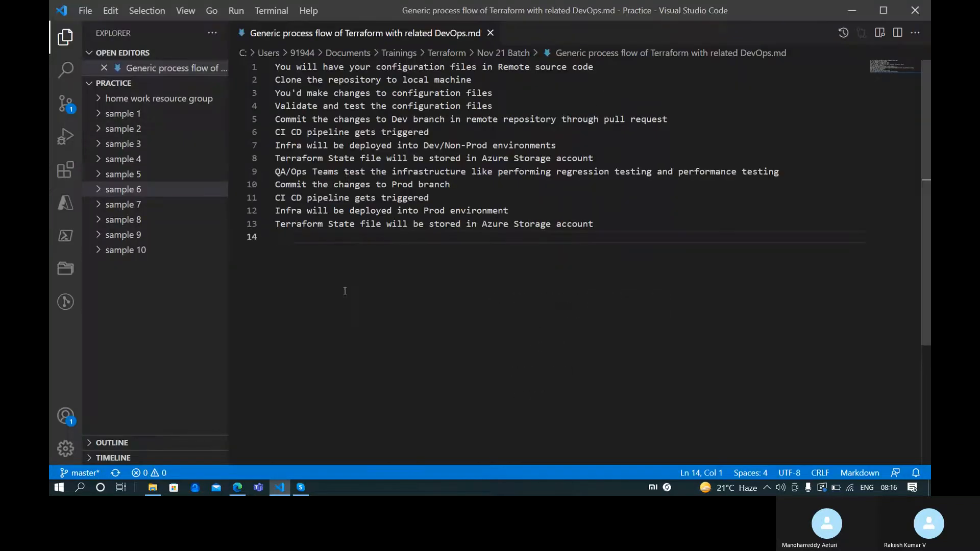
Add 'Agent pipeline' and 'Repostitory' as new lines below the process steps
key(Return)
key(Return)
key(Return)
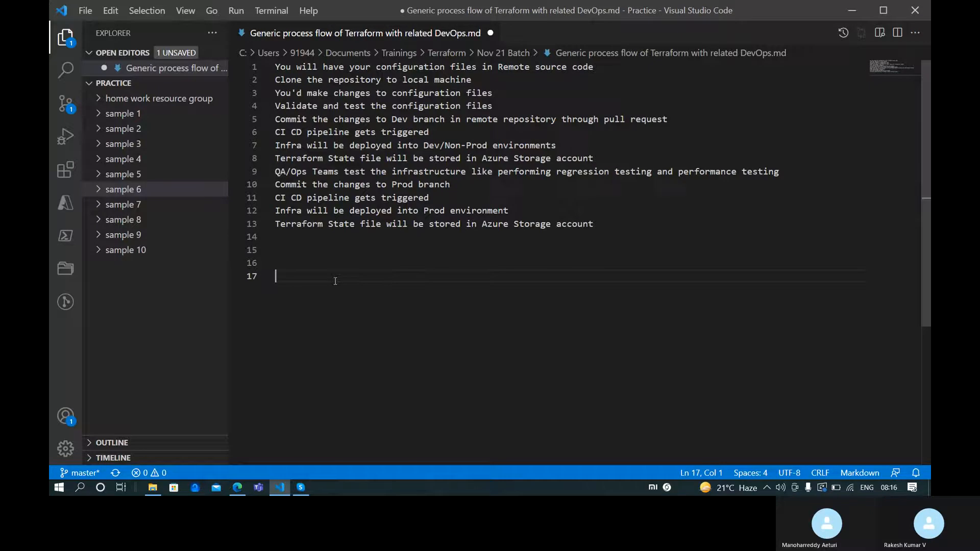
text(Agent)
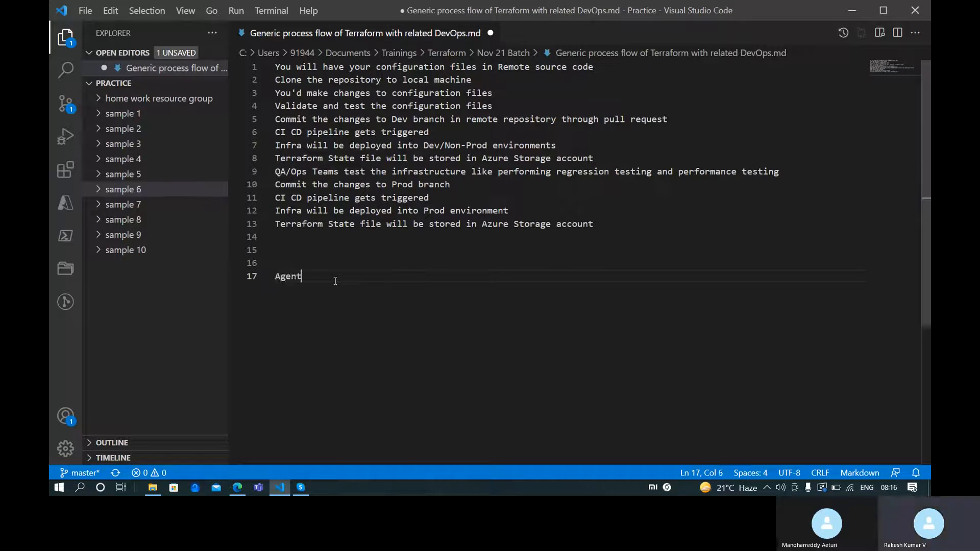
text( pipeline)
key(Return)
text(Repostor)
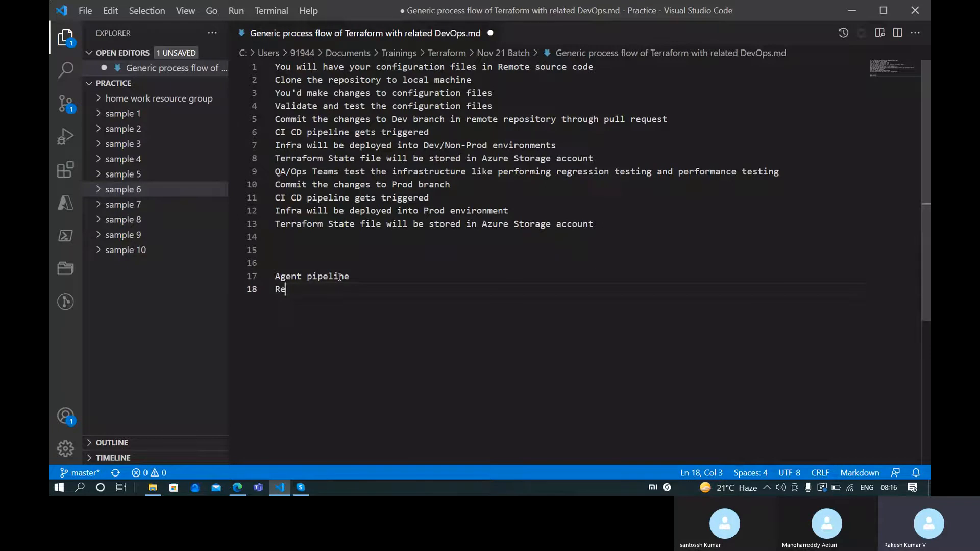
key(BackSpace)
key(BackSpace)
text(itory)
Move the Repostitory line above Agent pipeline using cut and paste
key(shift+Home)
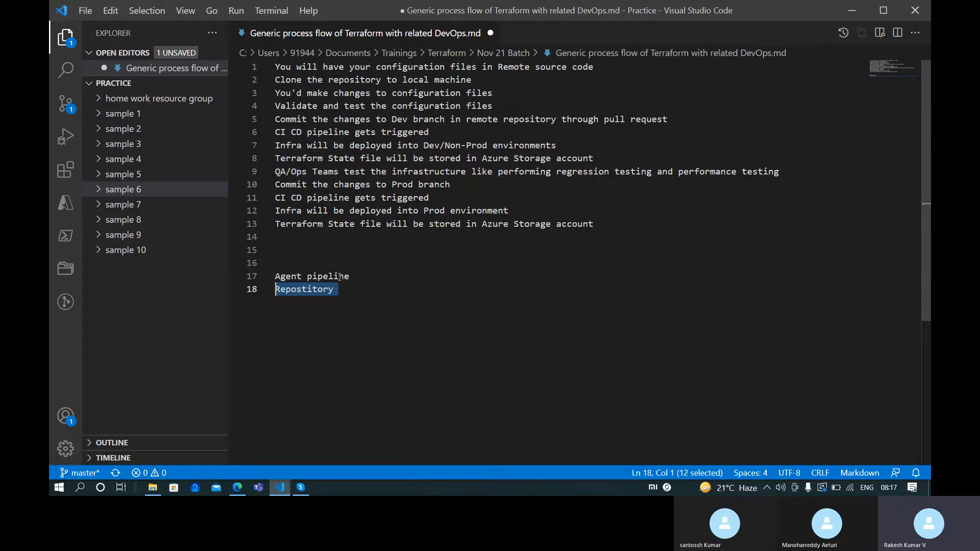
key(ctrl+x)
key(Up)
key(Up)
key(ctrl+v)
key(Up)
key(Return)
Add 'Service connection / spn' and 'Azure Storage account', then start a '- .gitignore' note after Repostitory
key(Down)
key(Down)
key(Down)
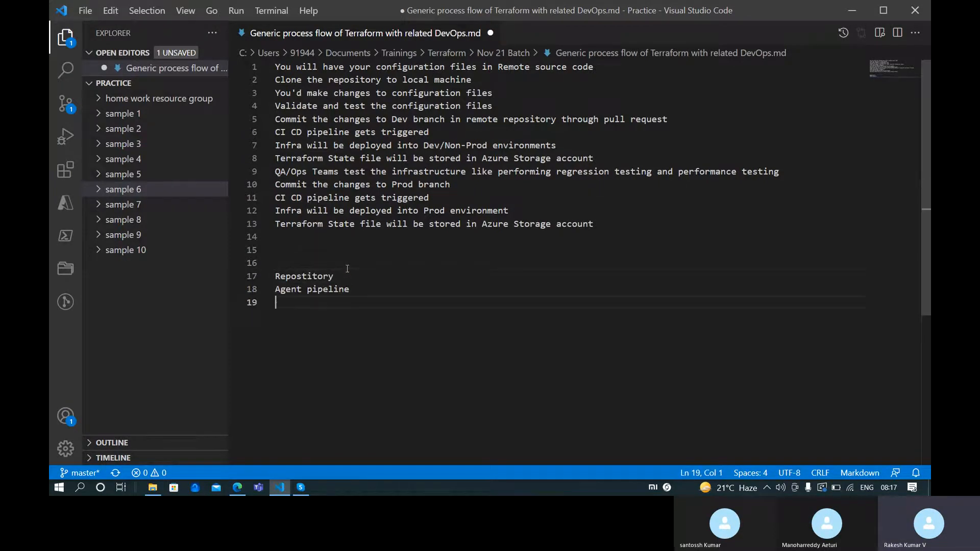
text(Service co)
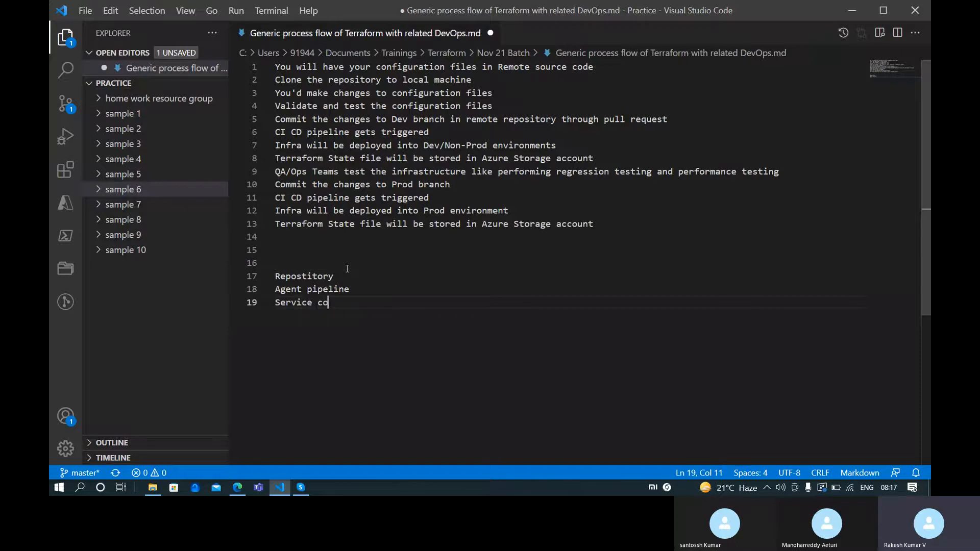
text(nnection )
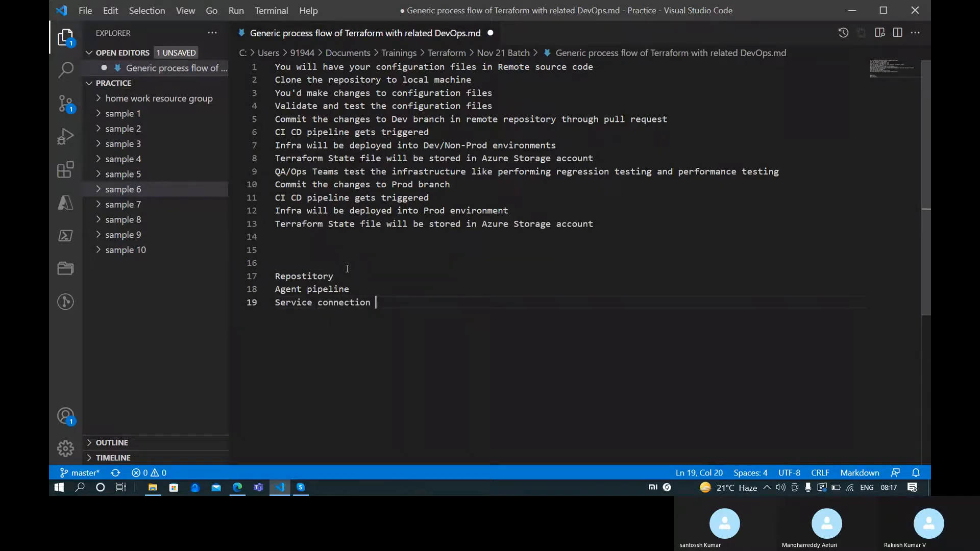
text(/ spn)
key(Return)
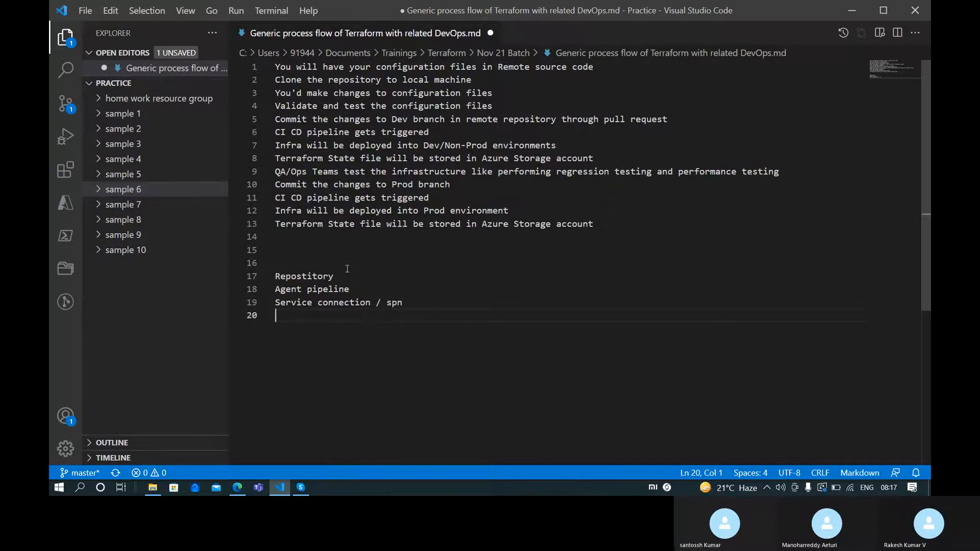
text(Azure )
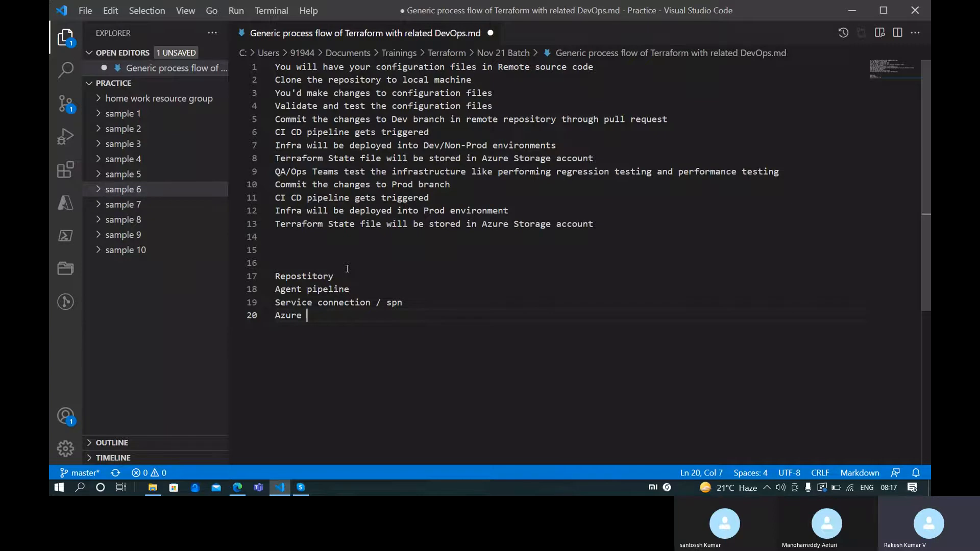
text(Storage account)
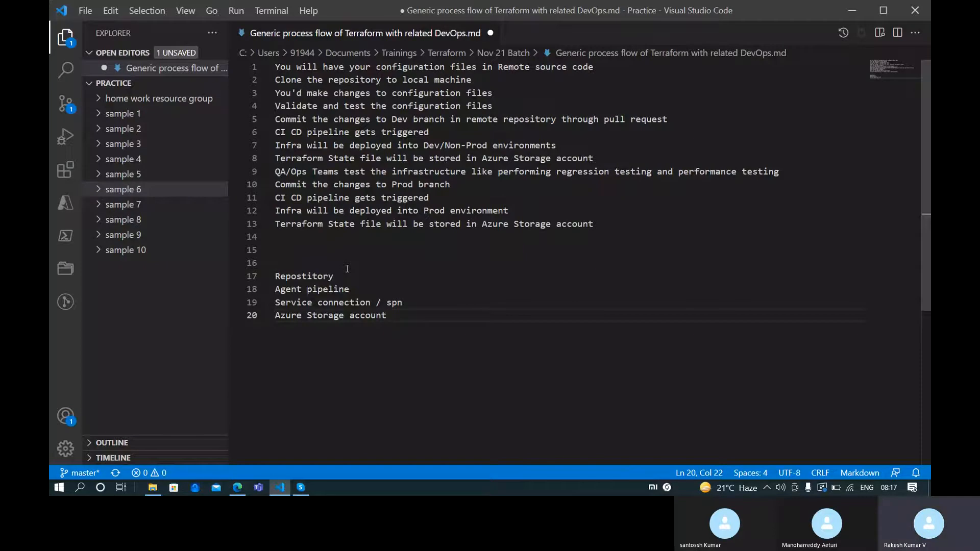
click(347, 269)
text(- .giti)
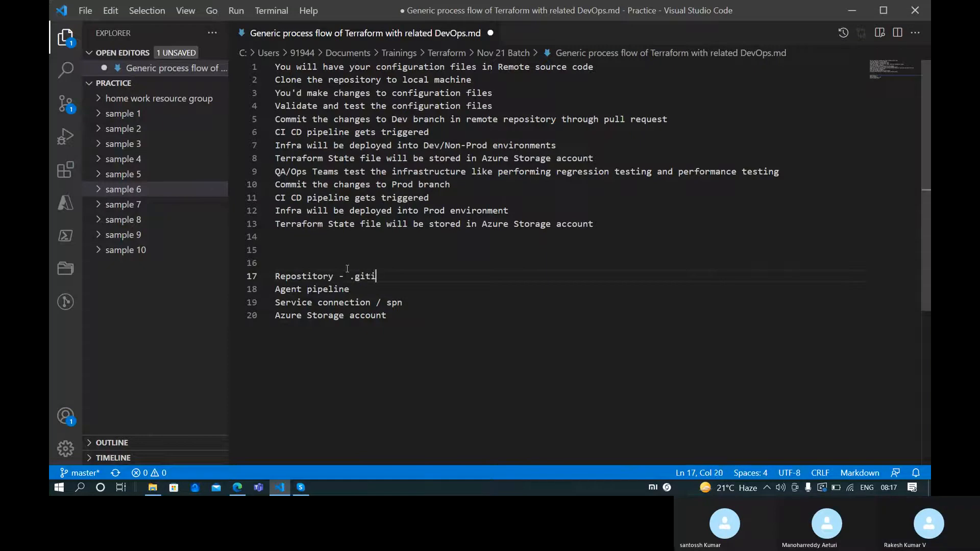
Finish the line as 'Repostitory - .gitignore' and move up to the deploy step
text(gnore)
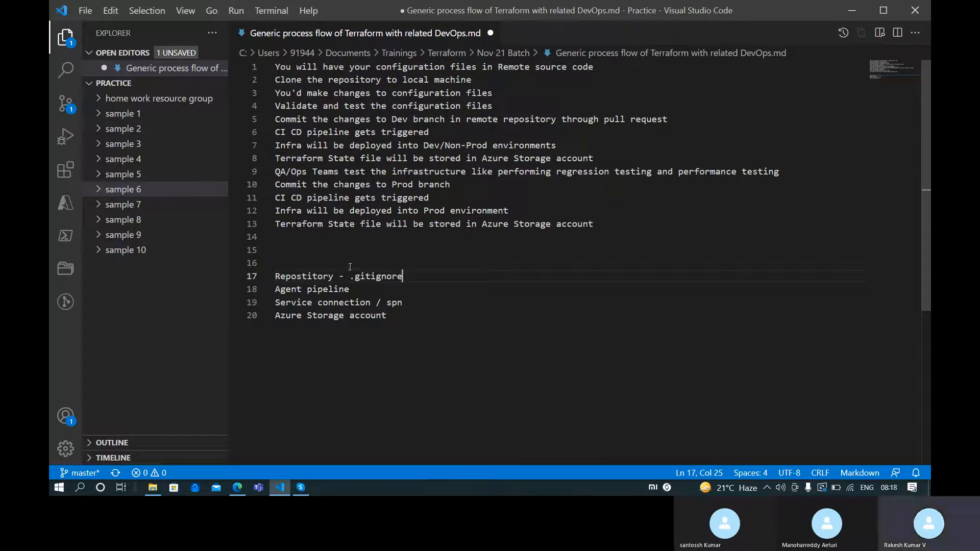
key(Up)
key(Up)
key(Up)
key(Up)
key(Up)
key(Up)
key(Up)
key(Up)
key(Up)
key(Up)
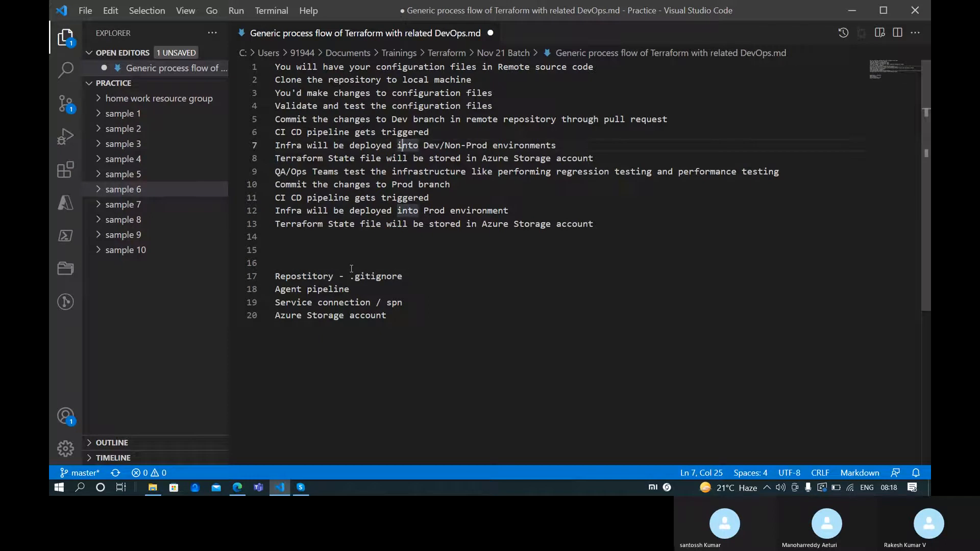
key(Down)
key(Down)
key(Up)
key(Up)
Highlight text across lines 7-8 and 'be stored in' in the state file step
key(shift+Down)
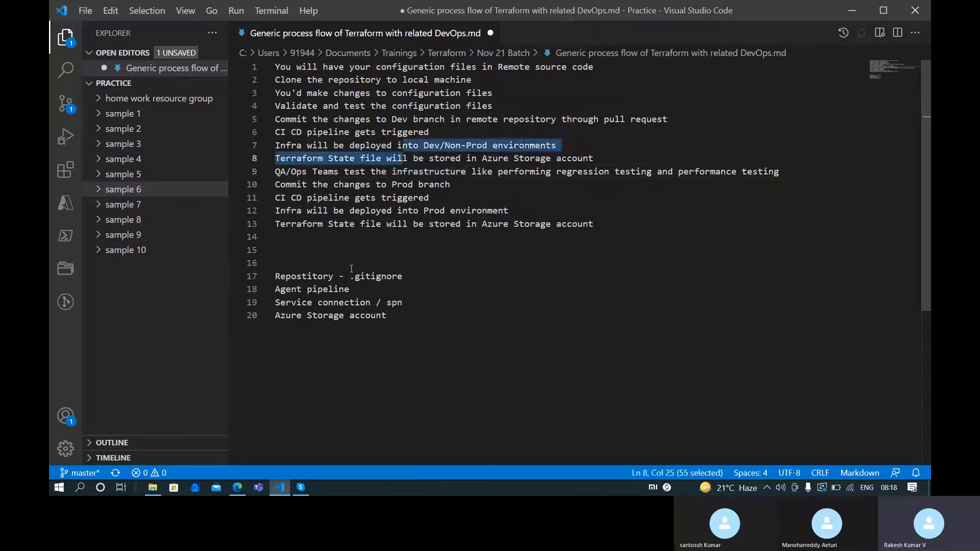
key(shift+Right)
key(Left)
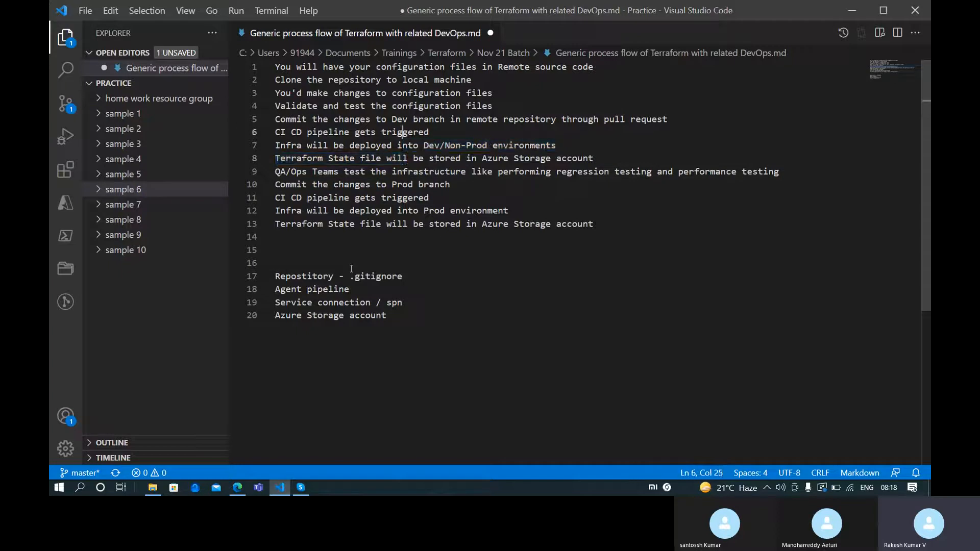
key(Down)
key(shift+Right)
key(shift+Right)
key(shift+Right)
key(shift+Right)
key(ctrl+shift+Right)
key(ctrl+shift+Right)
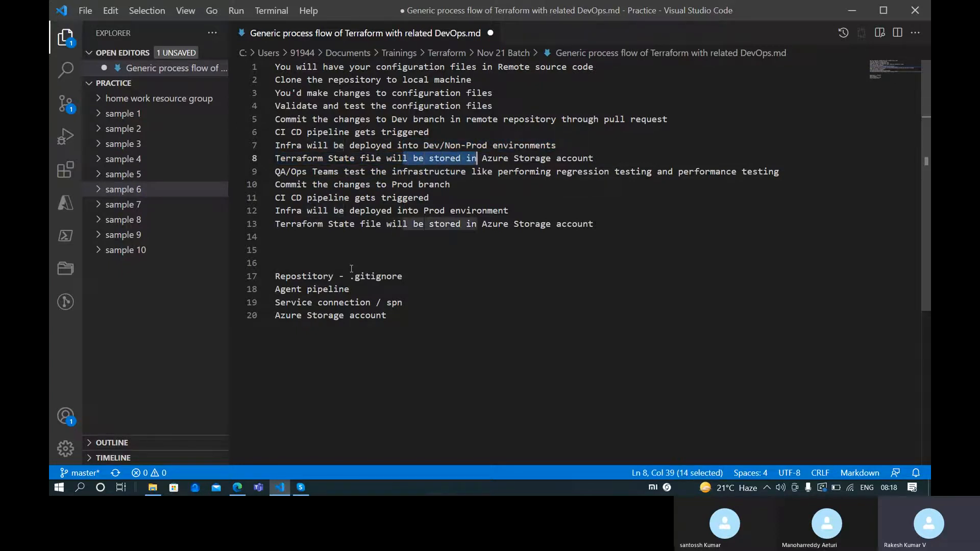
Highlight the start of the CI CD pipeline step and the whole Dev branch commit step
key(Left)
key(Up)
key(Up)
key(Up)
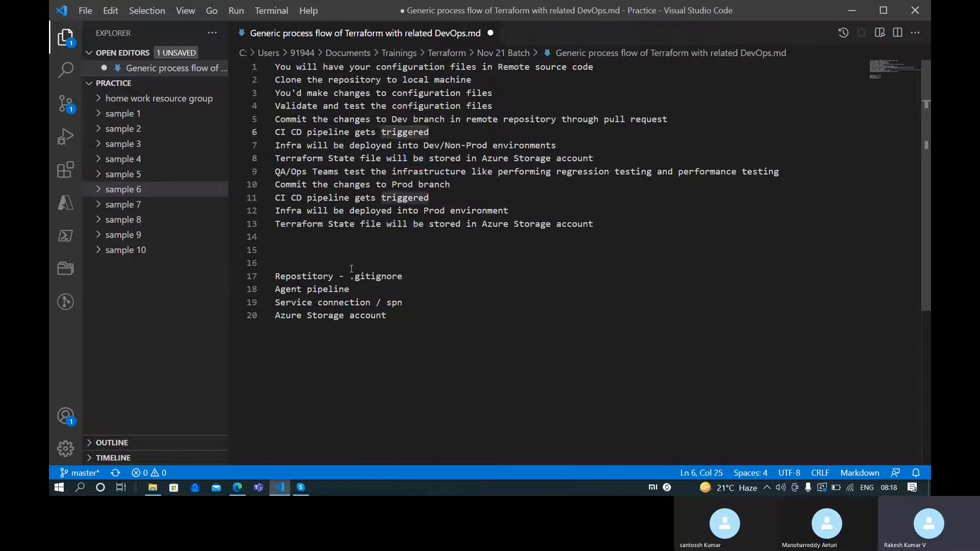
key(Down)
key(ctrl+shift+Left)
key(ctrl+shift+Left)
key(ctrl+shift+Left)
key(ctrl+shift+Left)
key(ctrl+shift+Left)
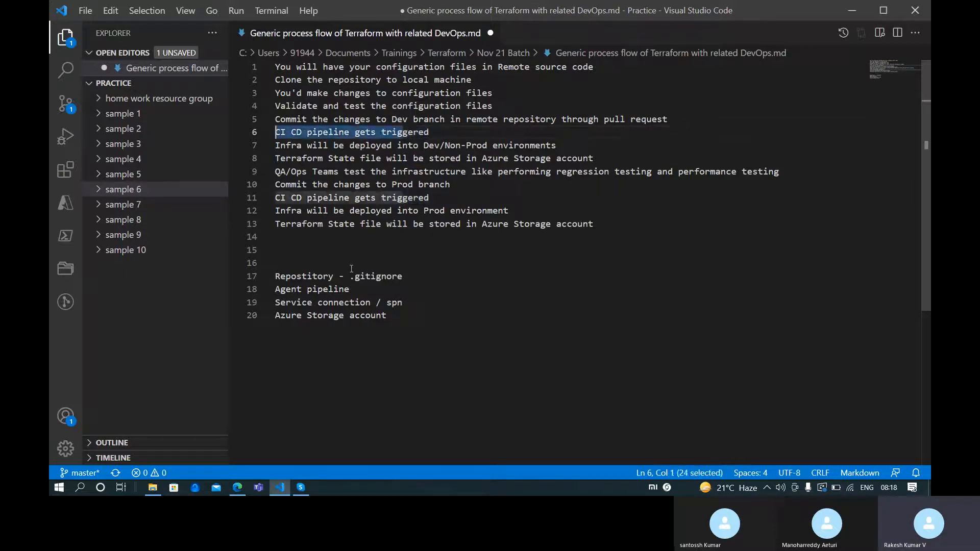
key(Up)
key(Up)
key(Down)
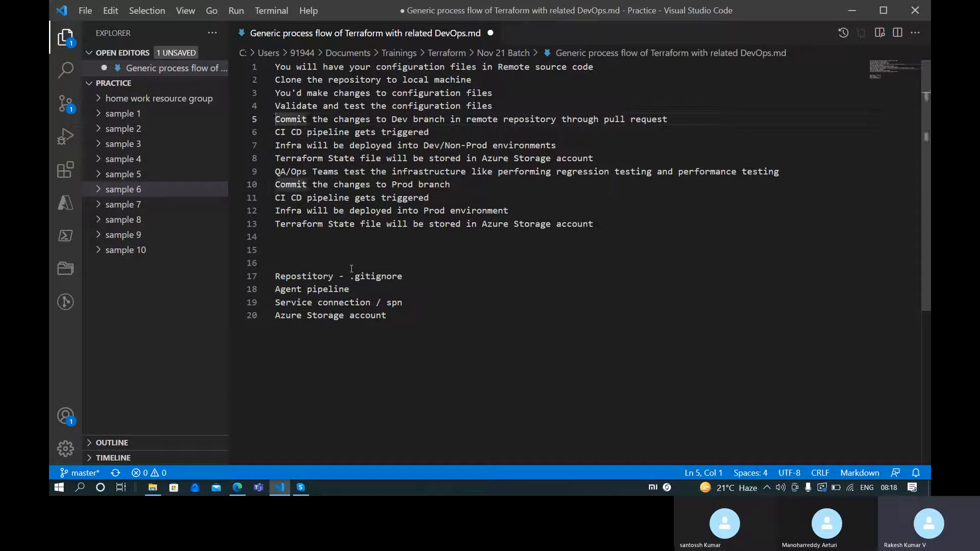
key(shift+Down)
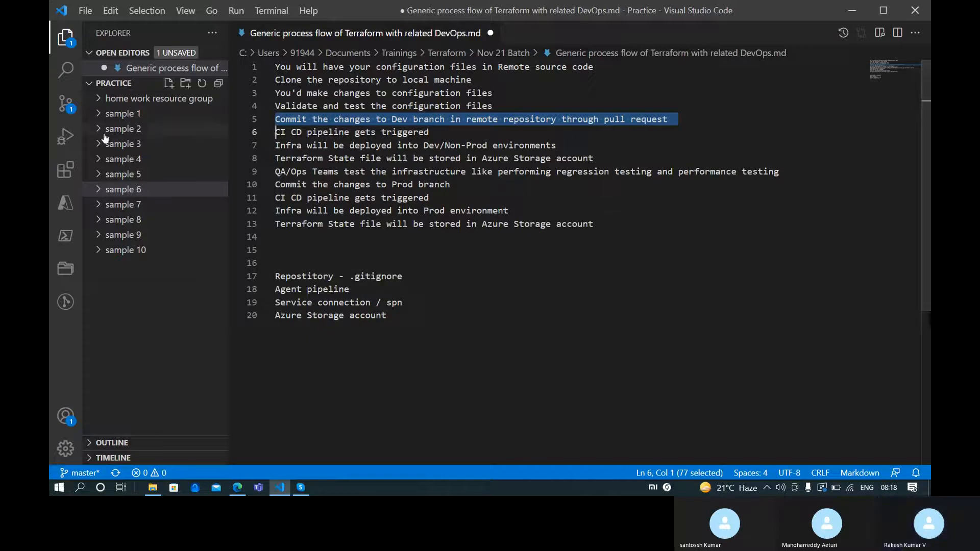
Open sample 2's main.tf and scroll through its provider and resource group blocks, lines 32-52
click(98, 115)
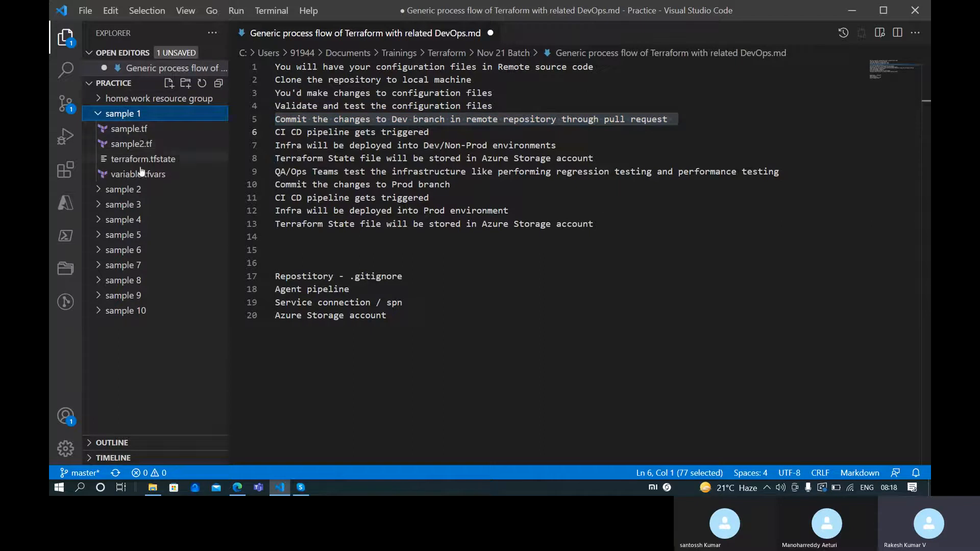
click(109, 189)
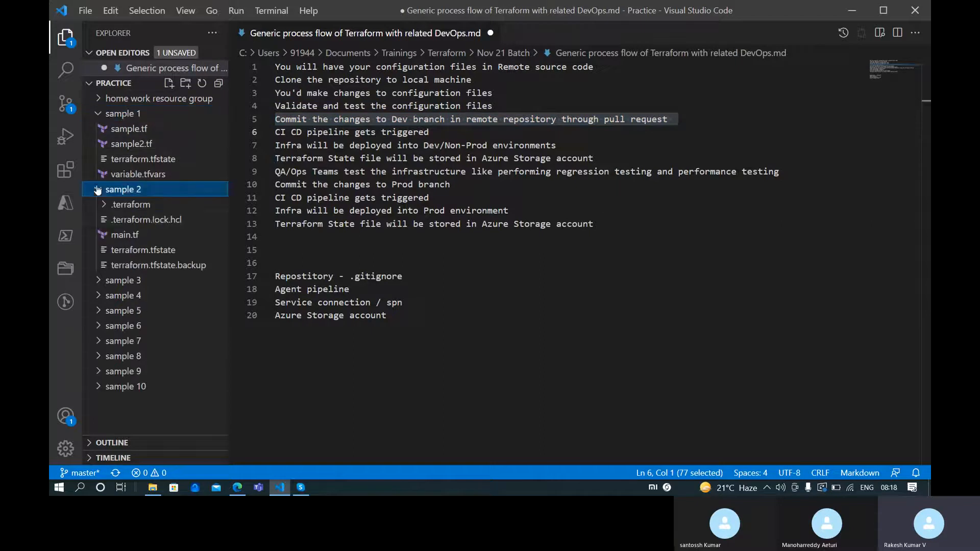
click(146, 234)
scroll(467, 189, down, 10)
scroll(373, 346, up, 5)
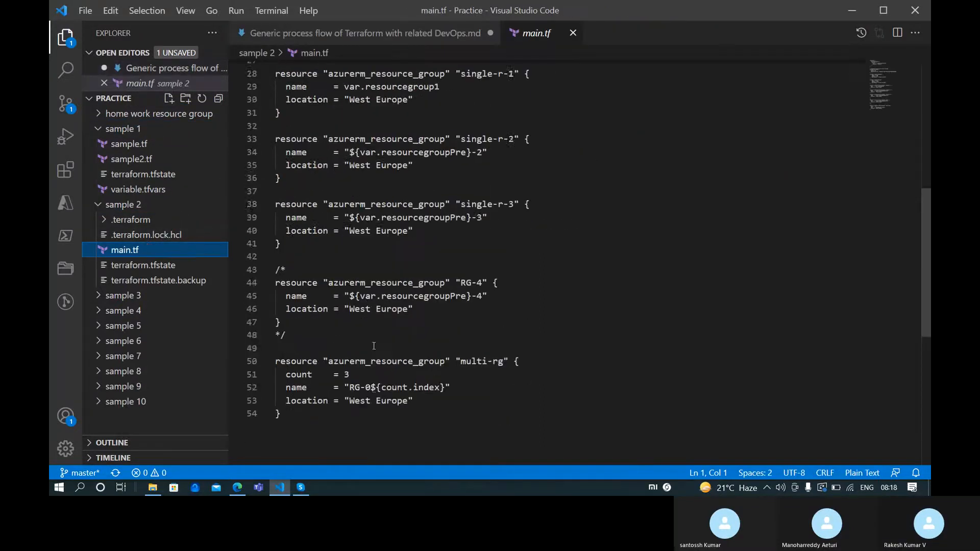
scroll(373, 346, up, 3)
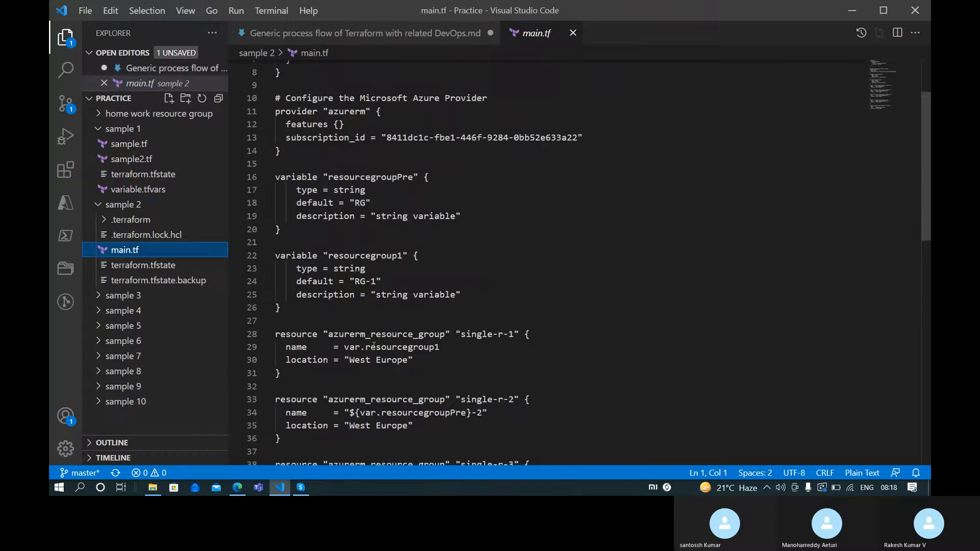
scroll(385, 335, down, 1)
drag(384, 340, 384, 340)
scroll(384, 340, down, 6)
click(416, 357)
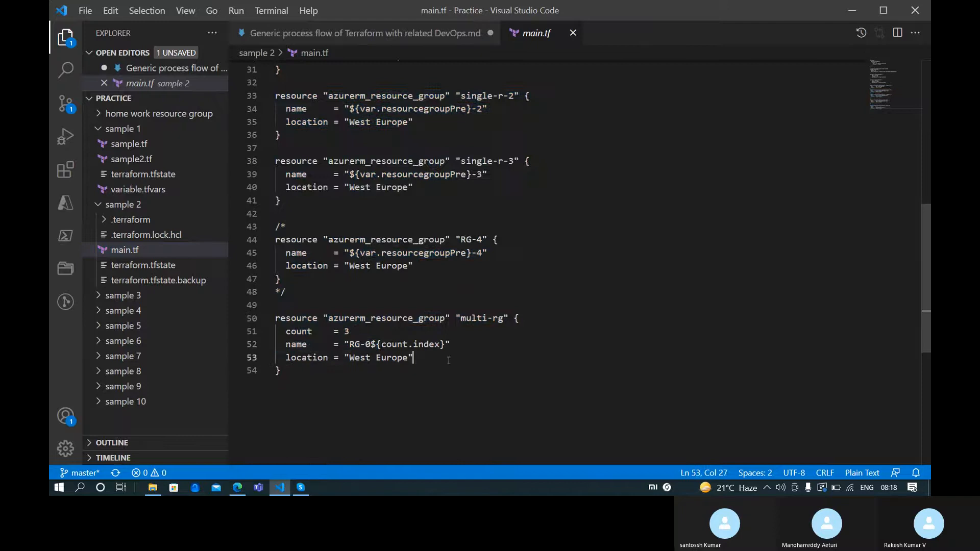
Open portal.azure.com in a new browser tab and sign in with the first listed account
click(244, 489)
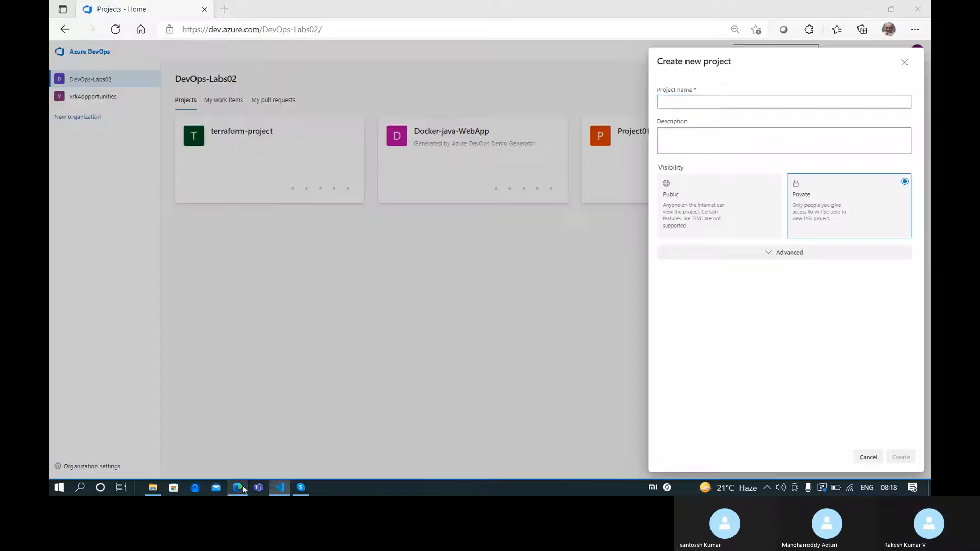
click(219, 9)
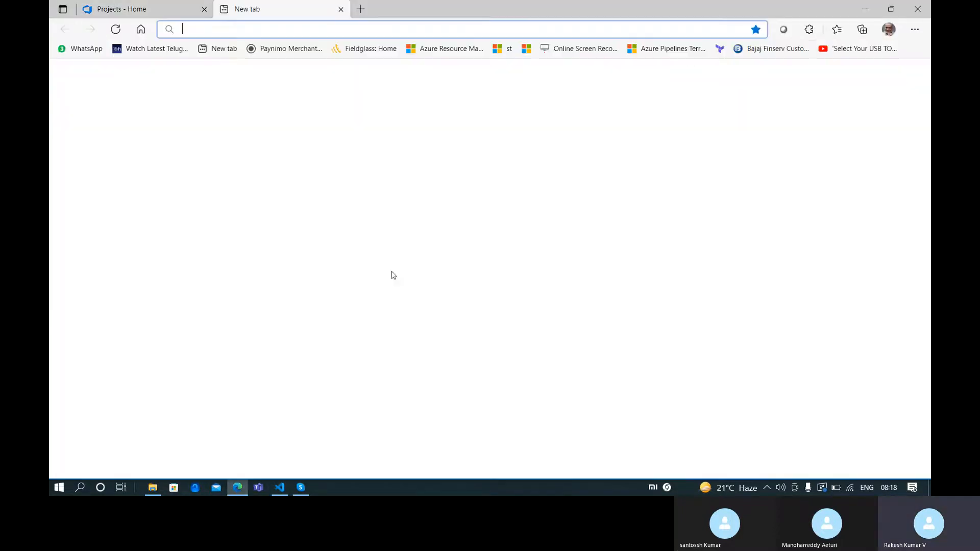
text(portal.azure.com)
key(Return)
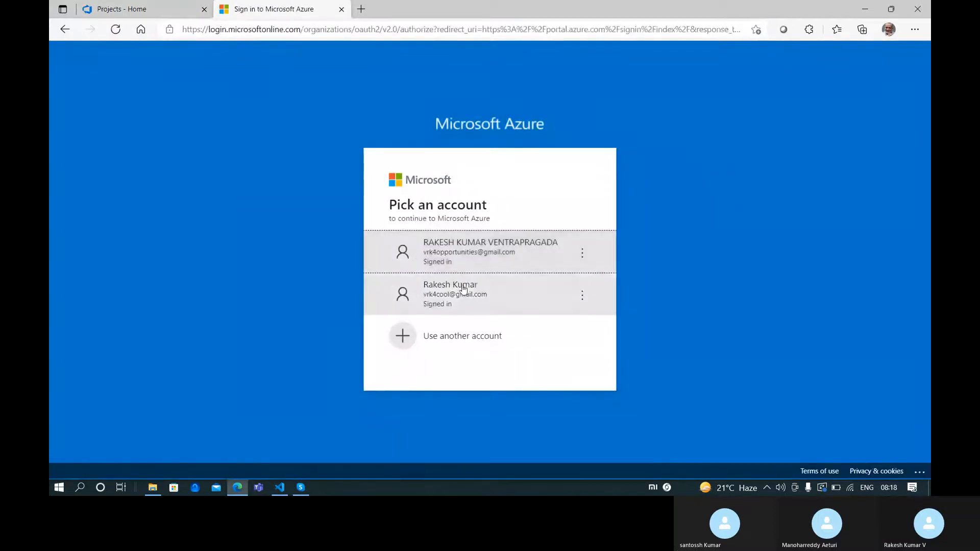
click(465, 260)
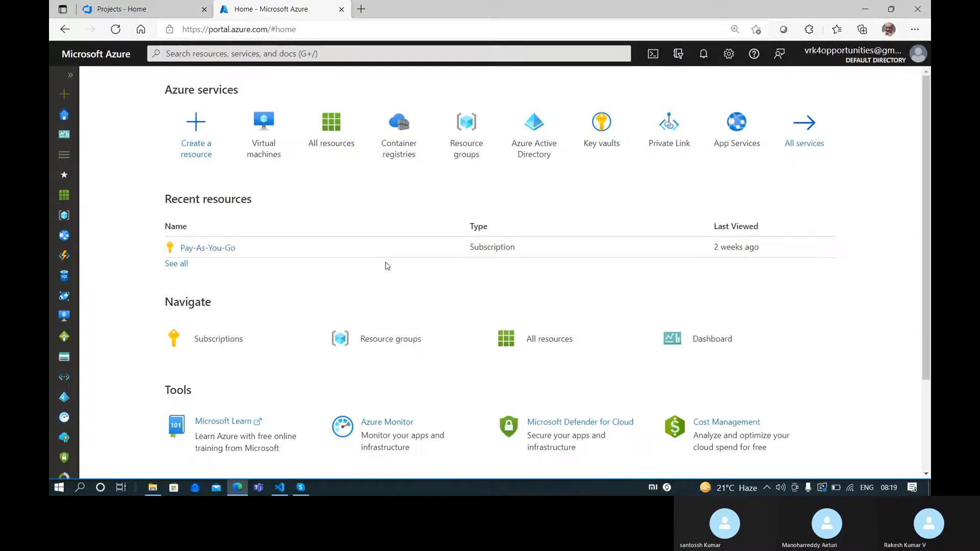
Review all resources and the six resource groups, then return to main.tf in Visual Studio Code
click(334, 127)
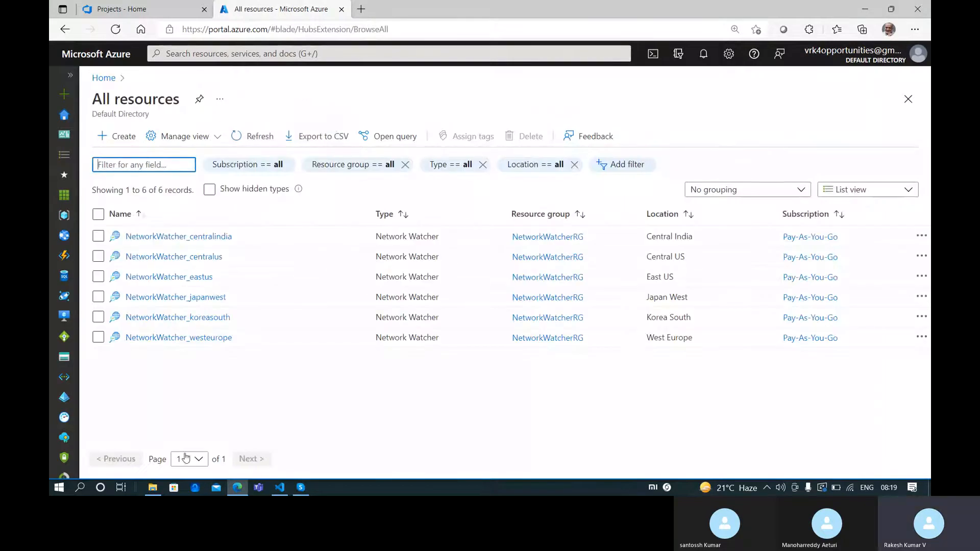
click(96, 85)
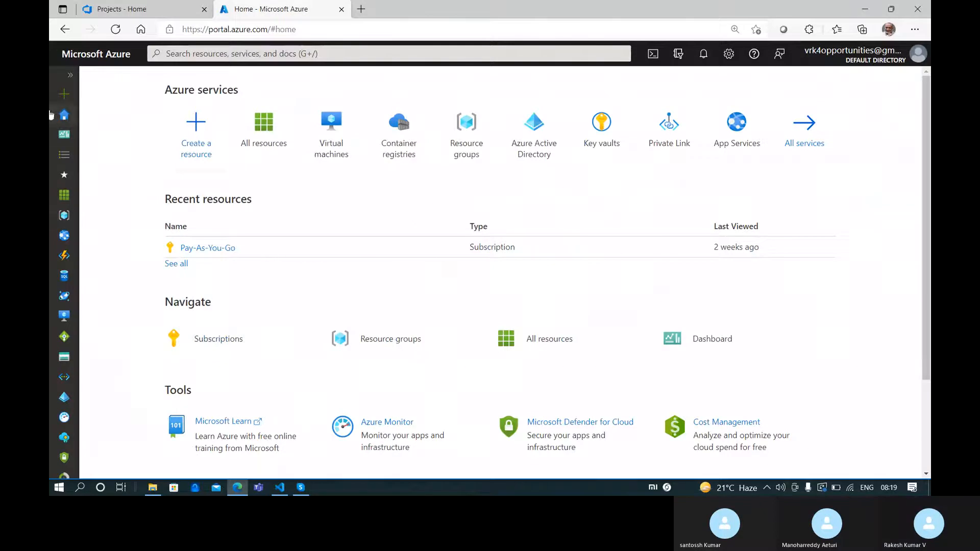
click(70, 75)
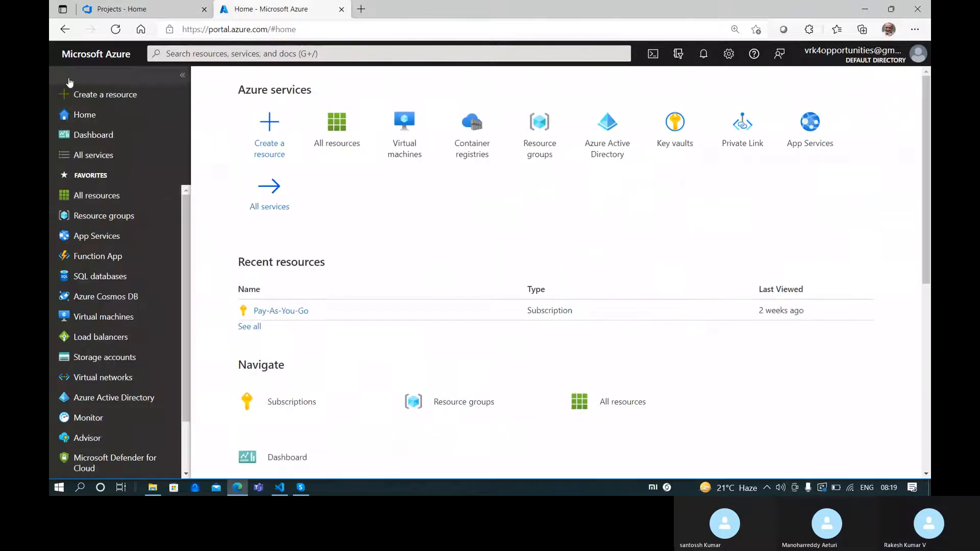
click(102, 216)
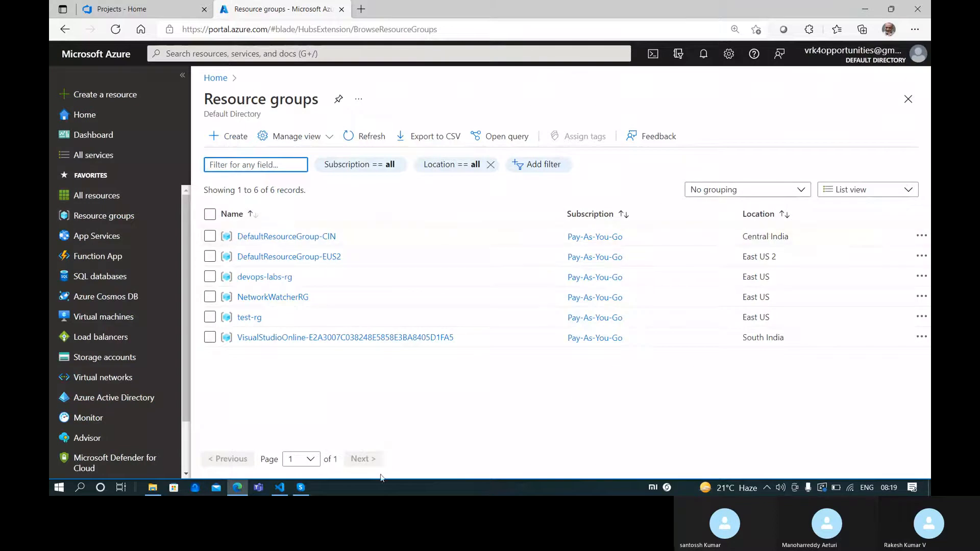
click(279, 487)
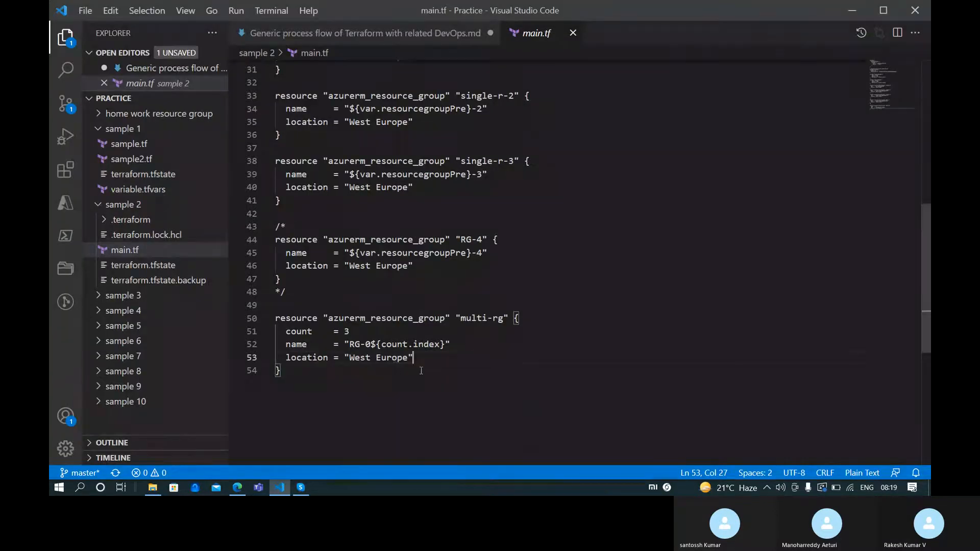
Scroll through main.tf, then bring the Azure portal Resource groups page back to the front
scroll(408, 368, up, 6)
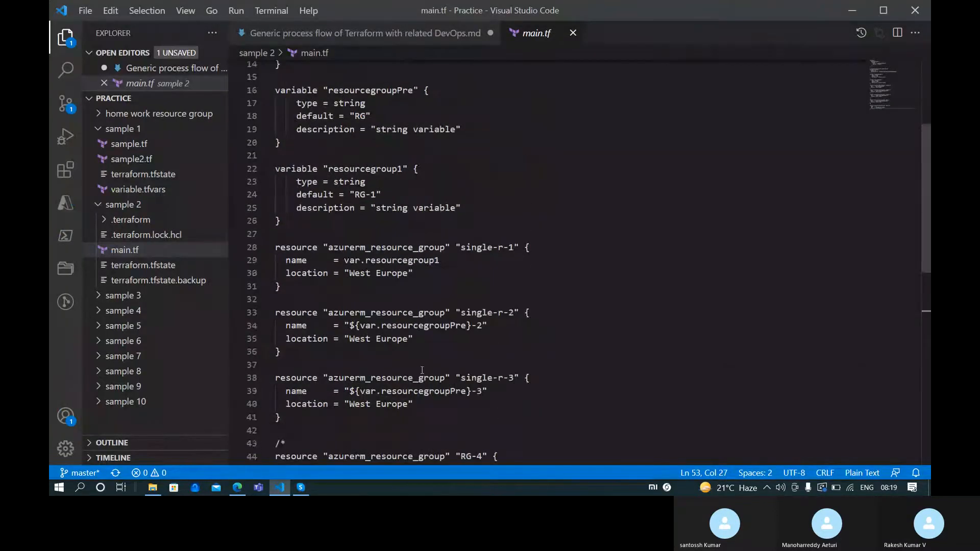
scroll(422, 369, up, 1)
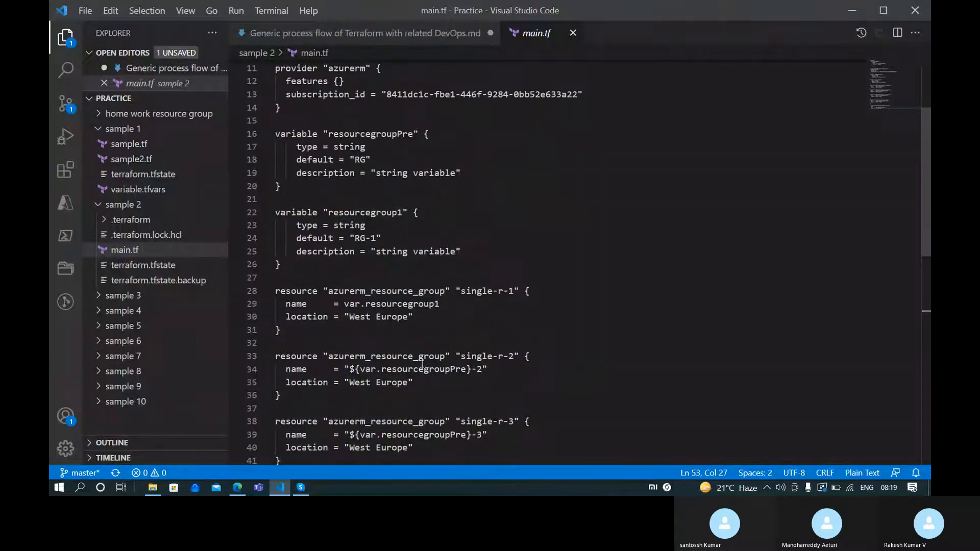
scroll(423, 347, down, 9)
scroll(424, 347, up, 13)
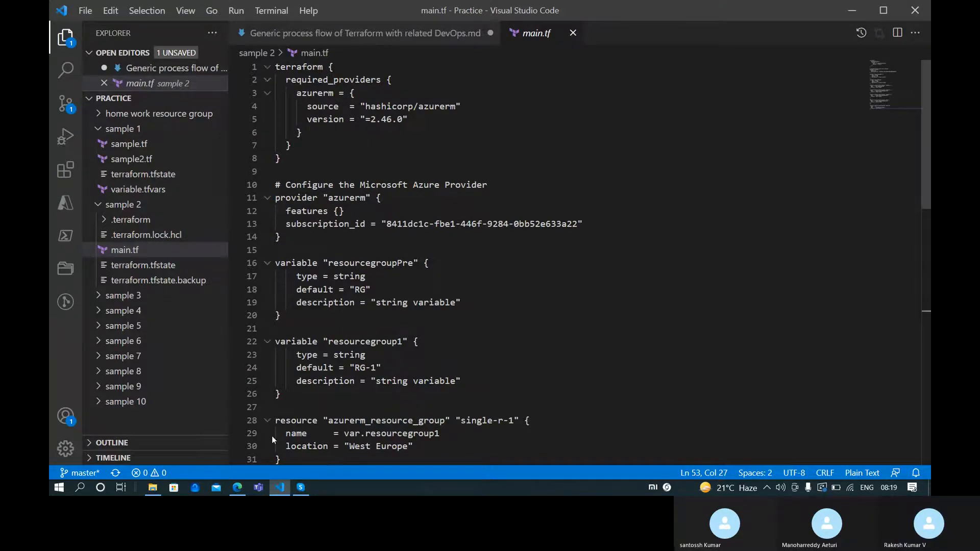
mouse_move(279, 487)
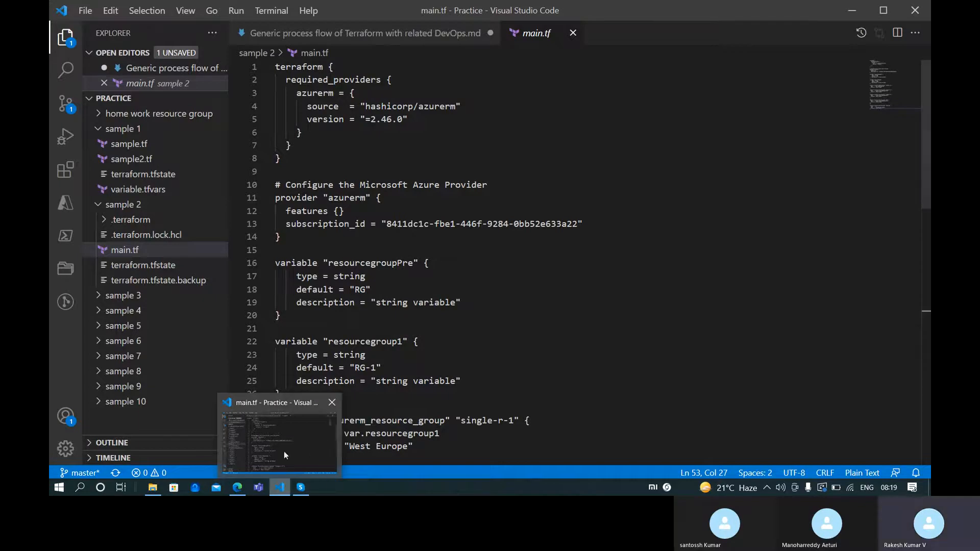
mouse_move(240, 488)
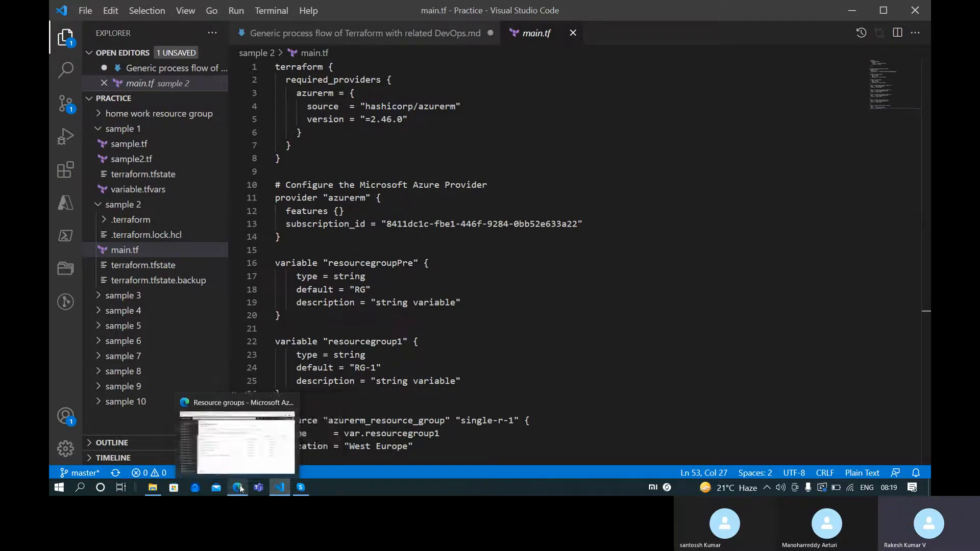
click(241, 488)
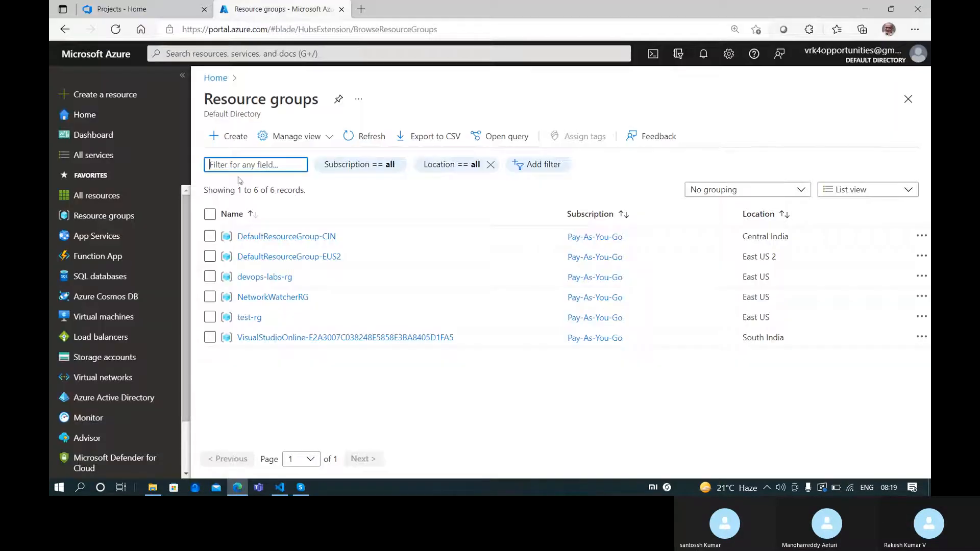
Create a private Azure DevOps project named 'Terra-demo'
click(135, 6)
click(115, 135)
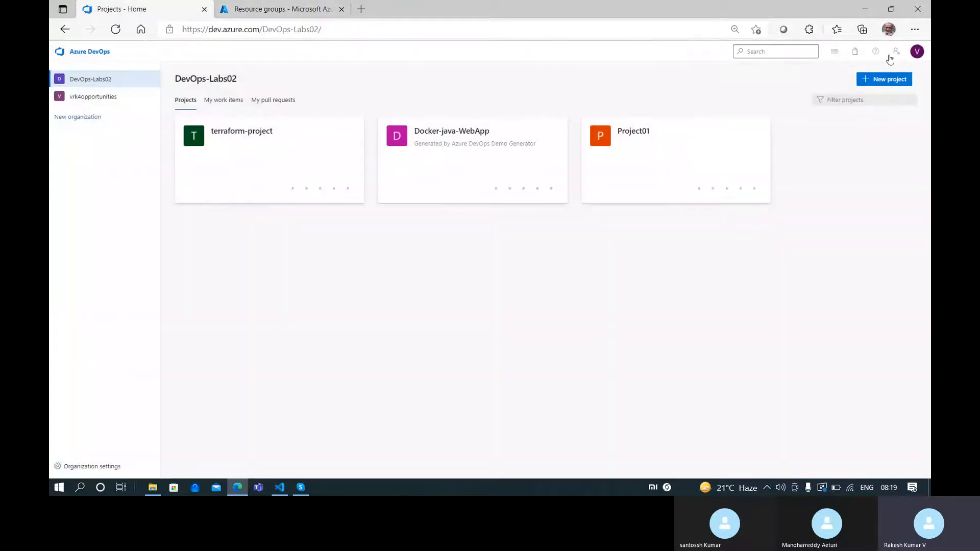
click(879, 77)
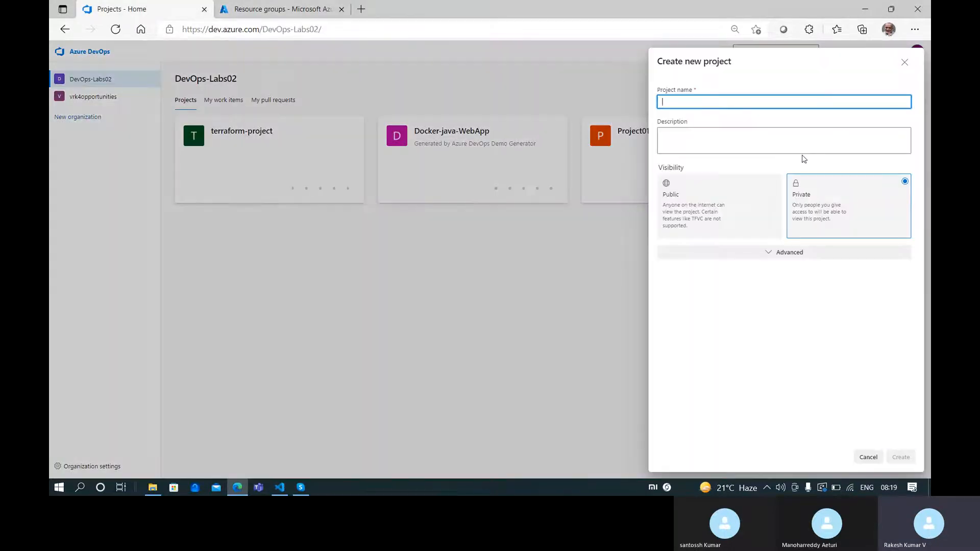
text(Terra-demo)
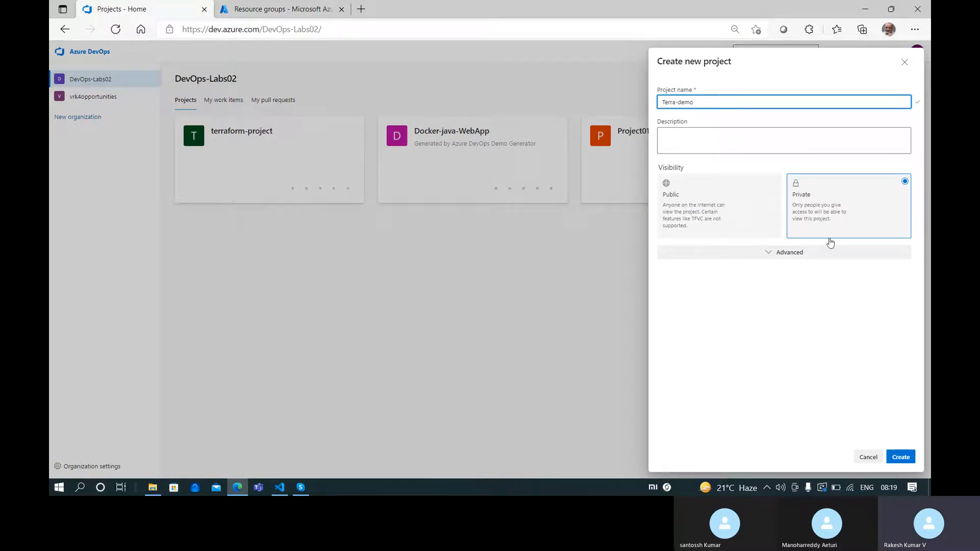
click(901, 457)
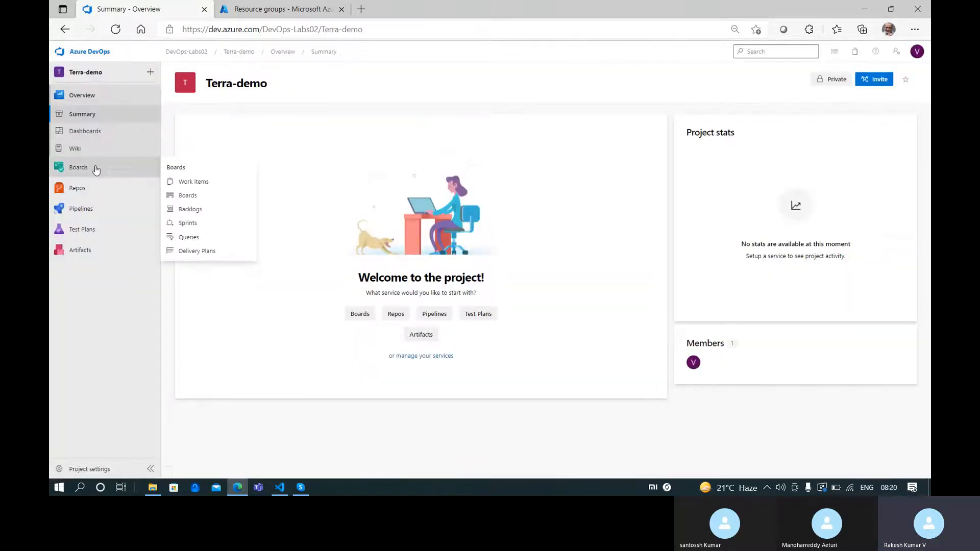
Initialize the Terra-demo repo on main with a README and the Terraform .gitignore template
click(94, 188)
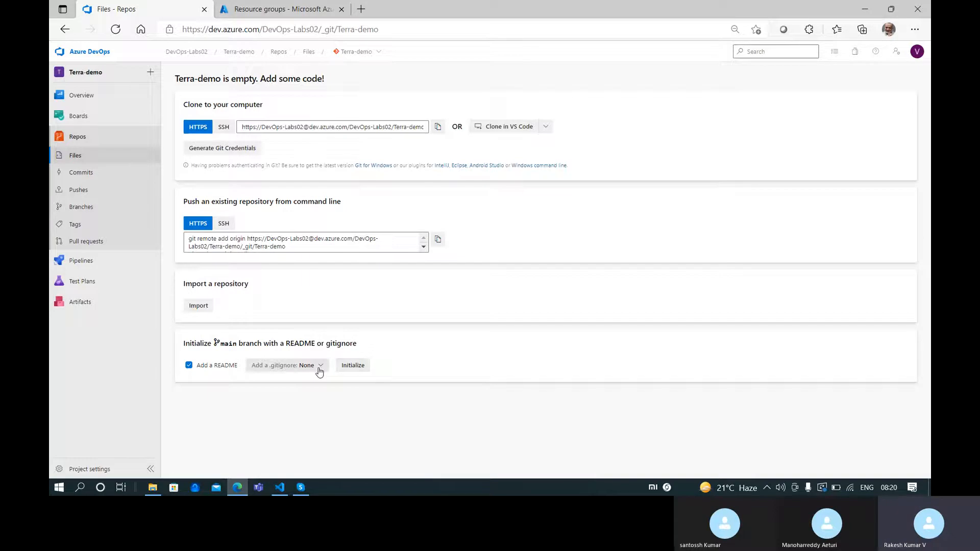
click(280, 367)
scroll(292, 276, down, 3)
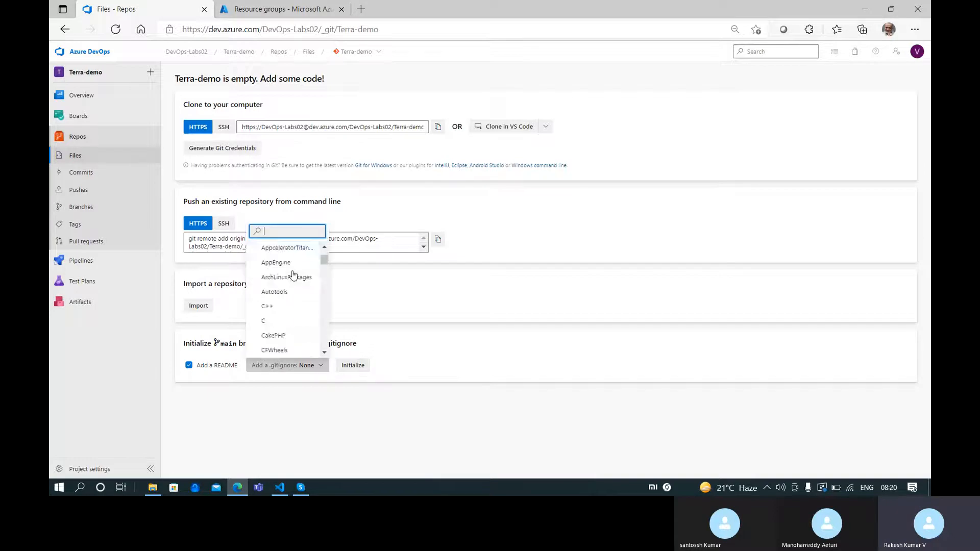
text(terra)
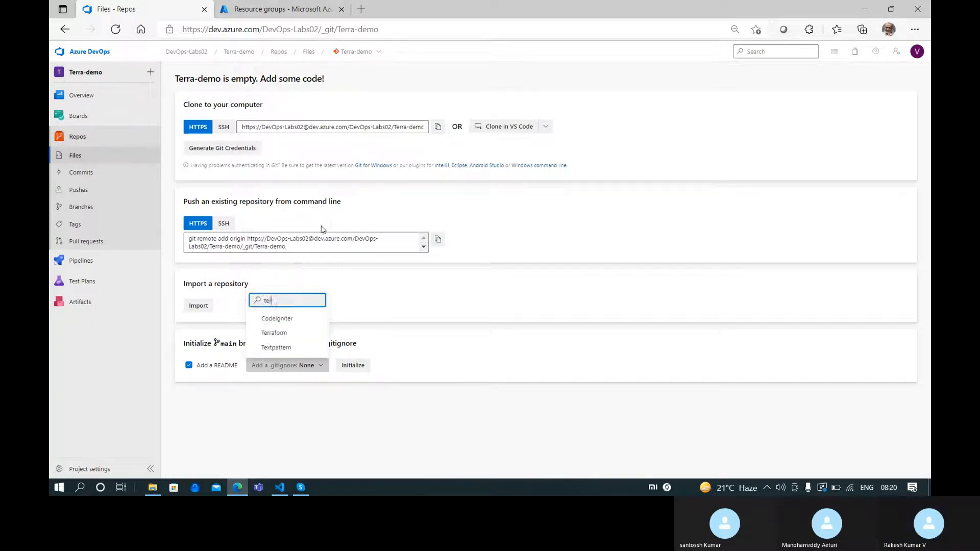
click(302, 351)
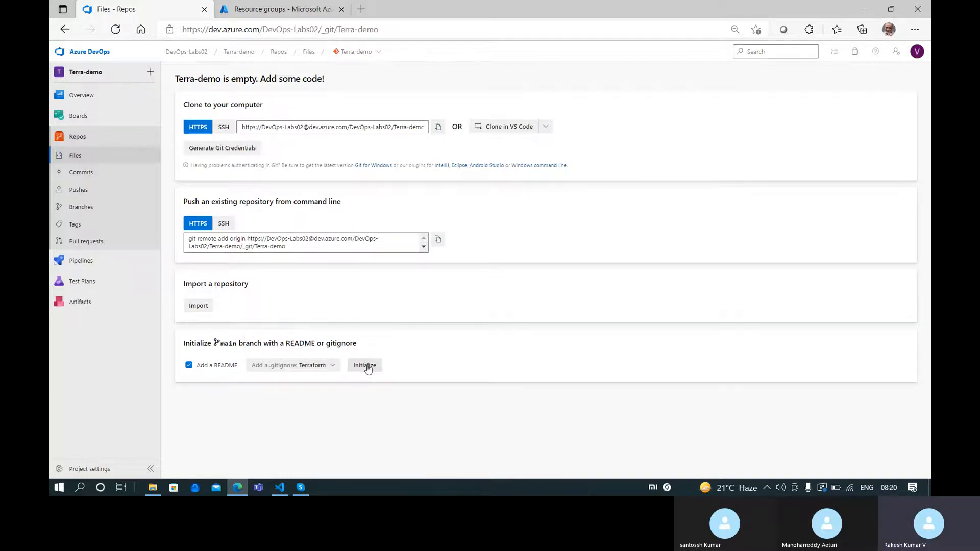
click(365, 365)
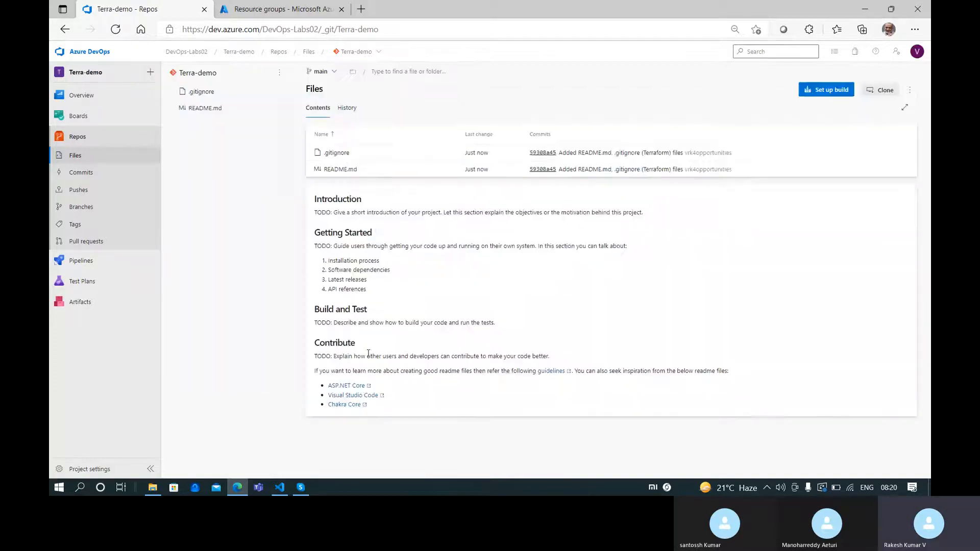
Open Terra-demo's .gitignore and highlight its .tfstate and *.tfvars rules
click(233, 91)
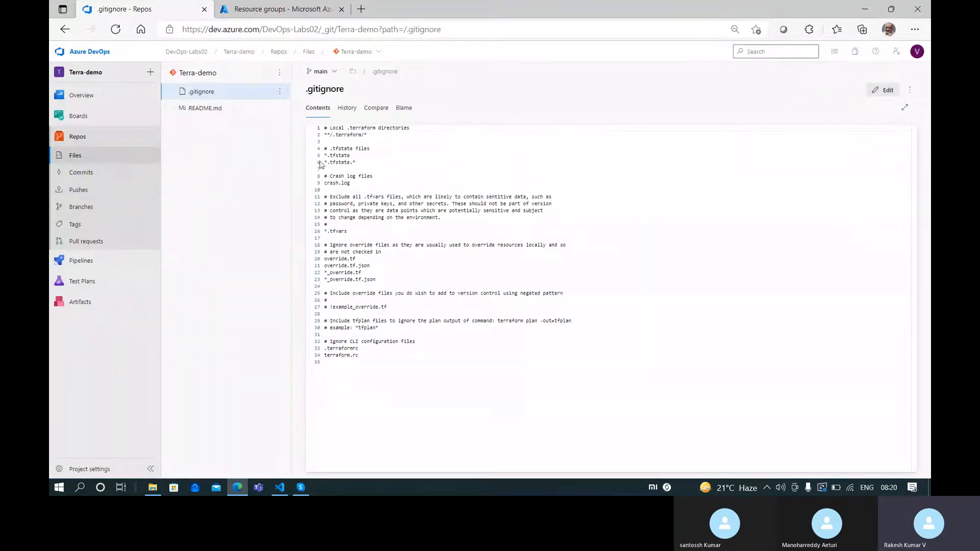
drag(371, 149, 324, 156)
drag(348, 231, 318, 233)
click(378, 279)
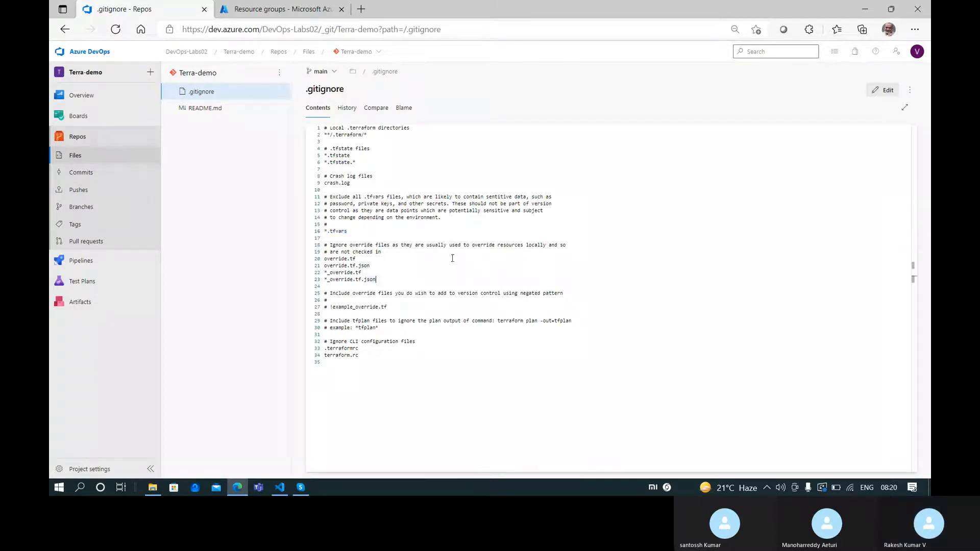
Return to main.tf and scroll from the azurerm provider block through the count-based multi-rg resource
click(280, 487)
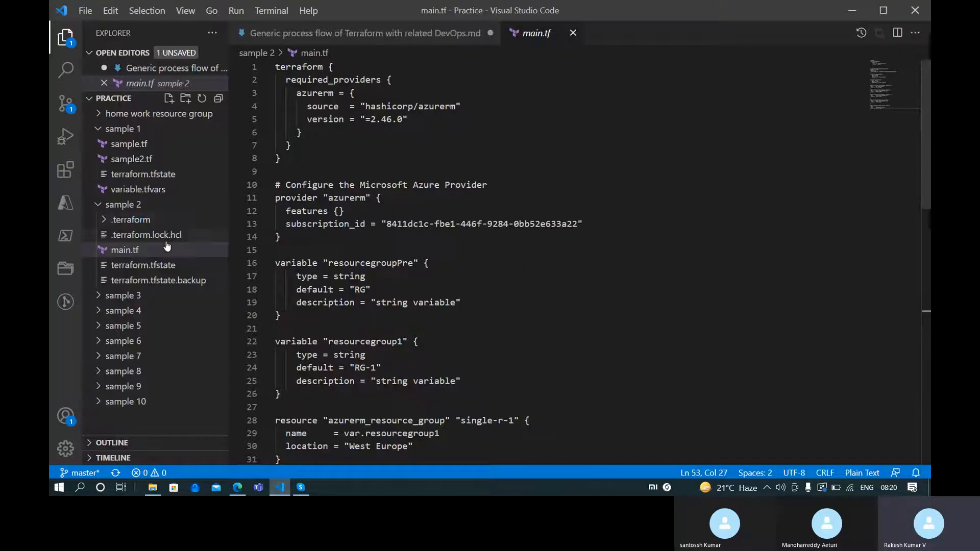
scroll(374, 270, down, 3)
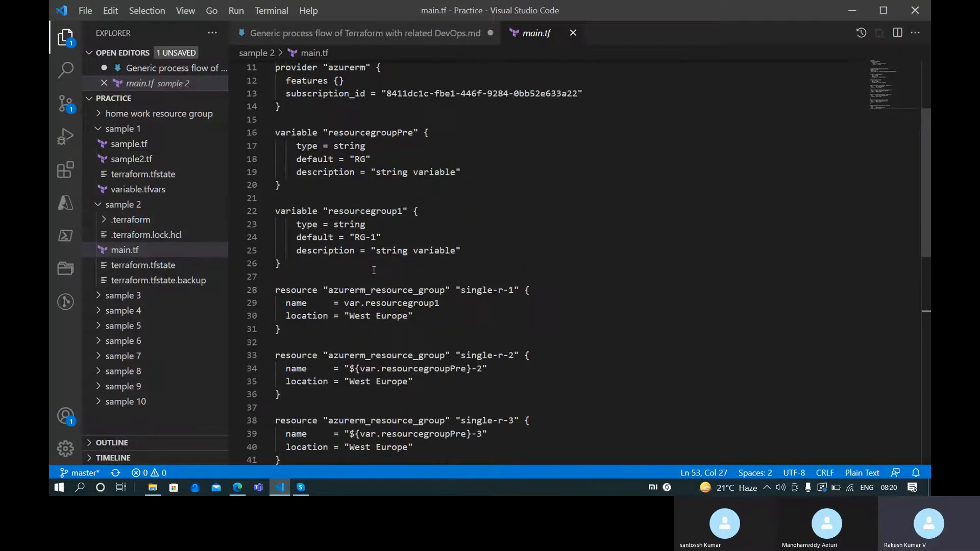
scroll(373, 269, down, 3)
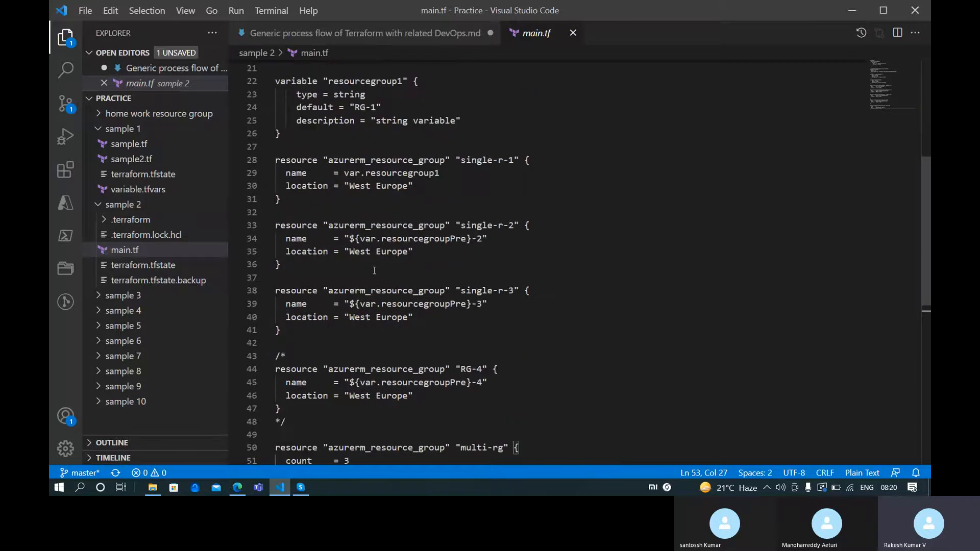
scroll(416, 246, up, 1)
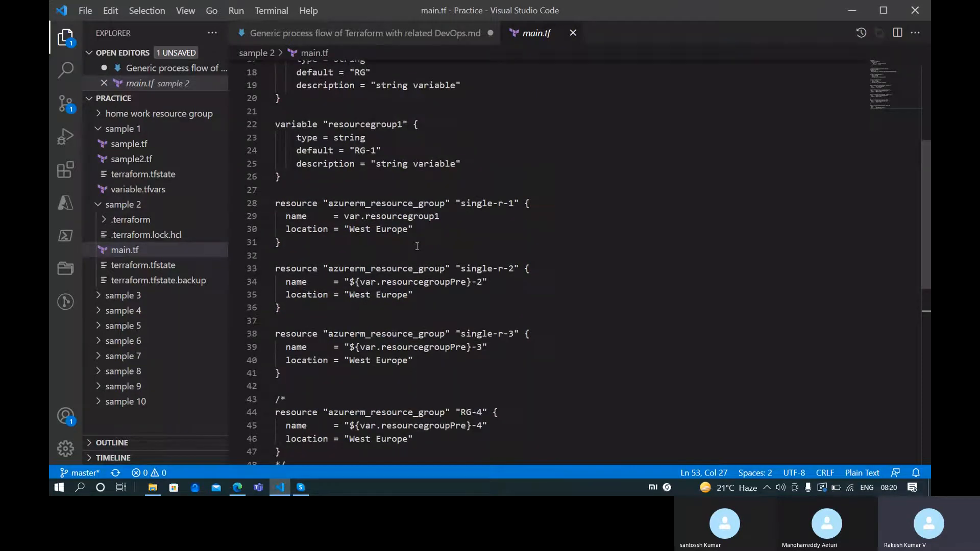
scroll(382, 267, up, 2)
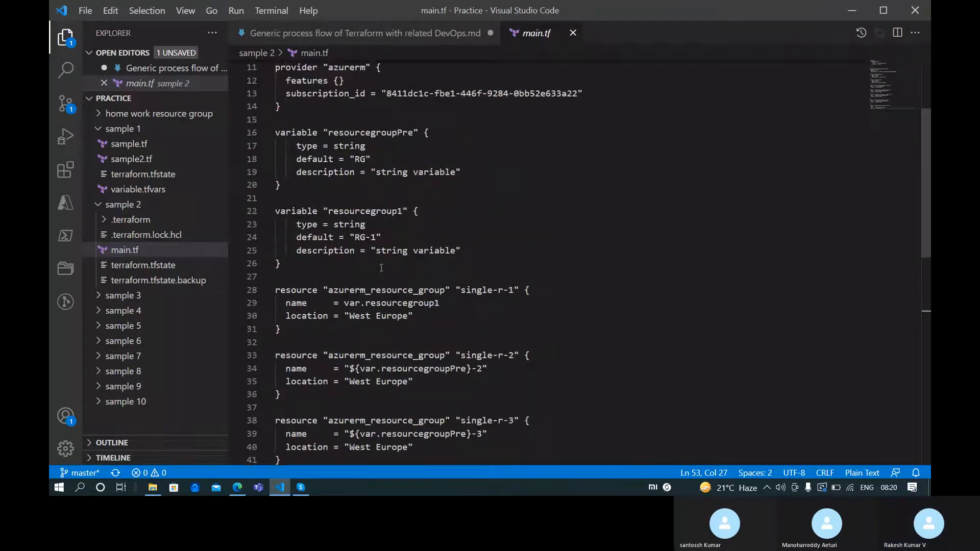
scroll(381, 267, up, 1)
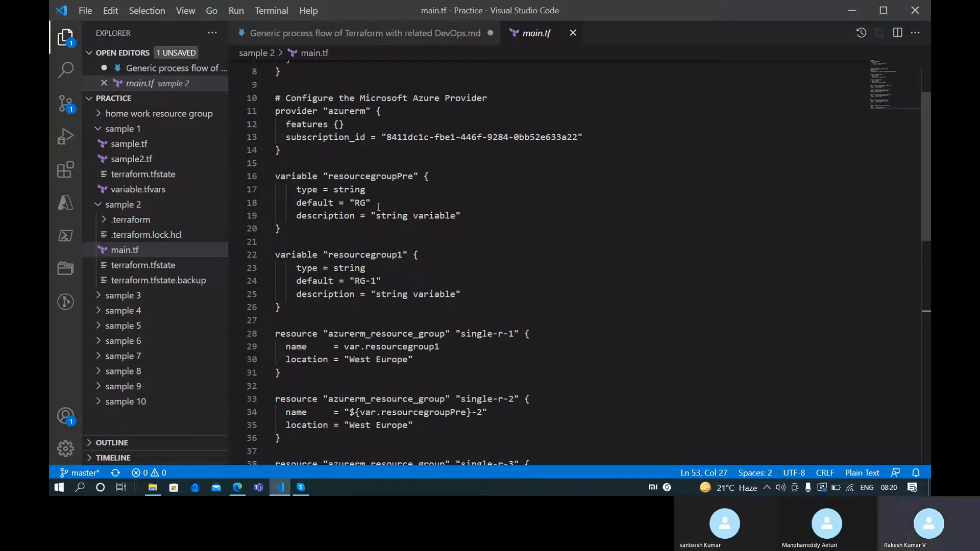
scroll(415, 256, down, 9)
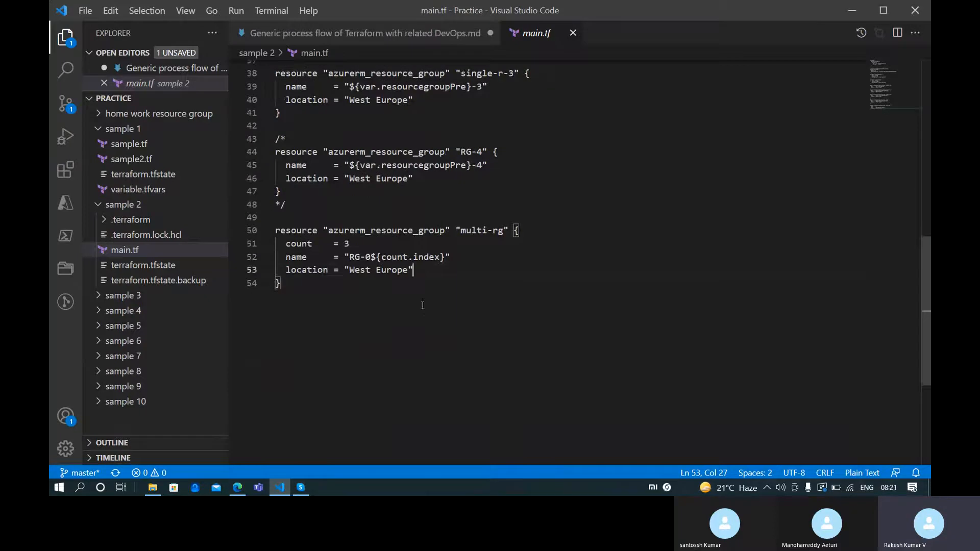
scroll(422, 306, up, 9)
scroll(404, 301, up, 2)
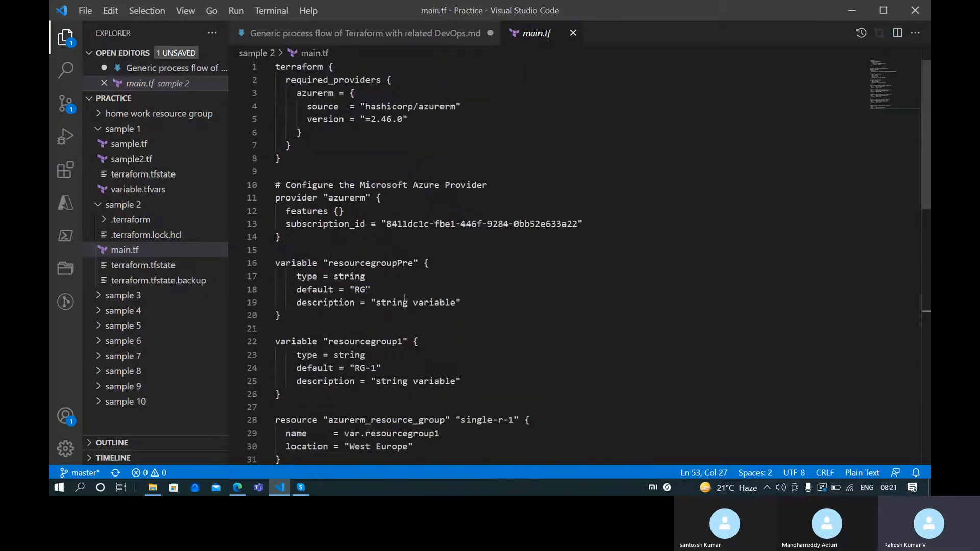
Review the Terra-demo .gitignore rules, highlighting lines 2–34 including the override file rules
key(alt+Tab)
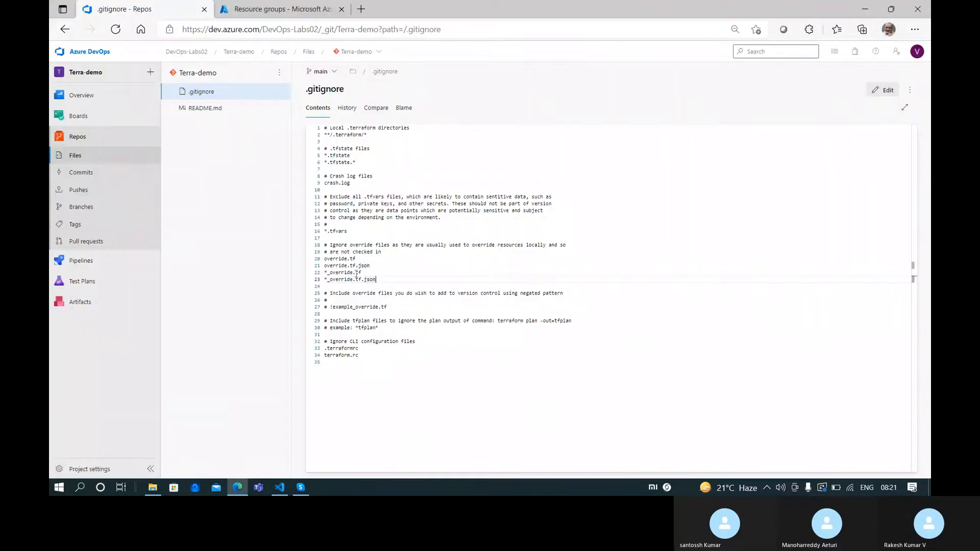
drag(381, 280, 317, 261)
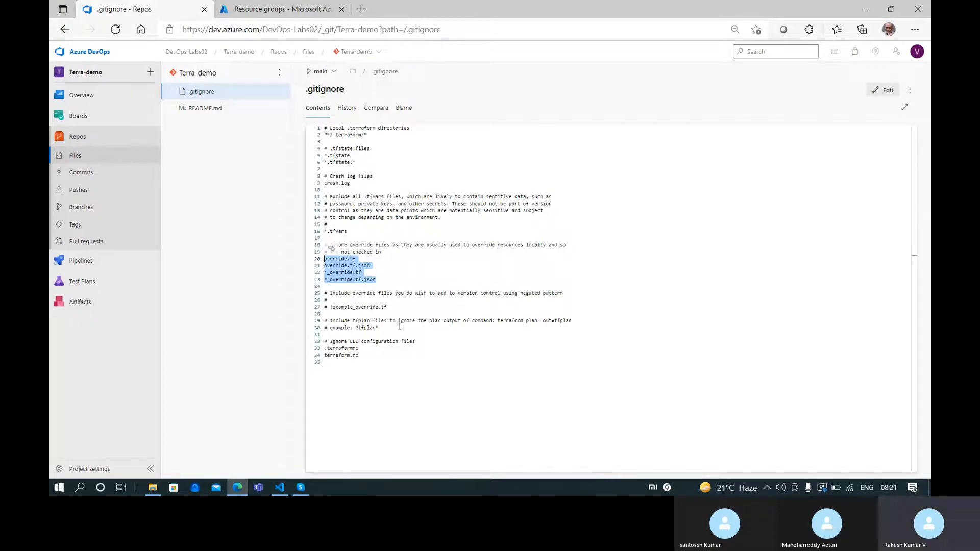
drag(400, 354, 320, 263)
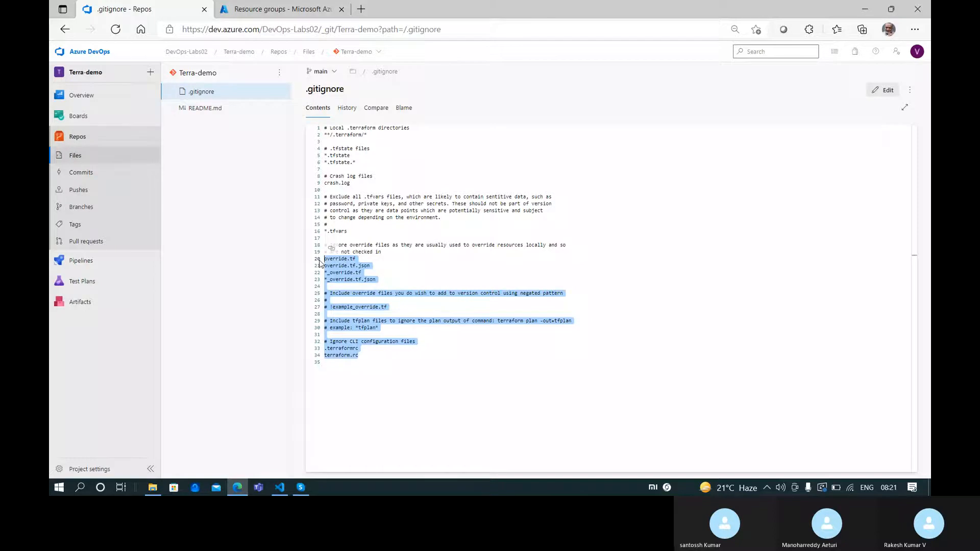
drag(319, 263, 303, 136)
click(398, 183)
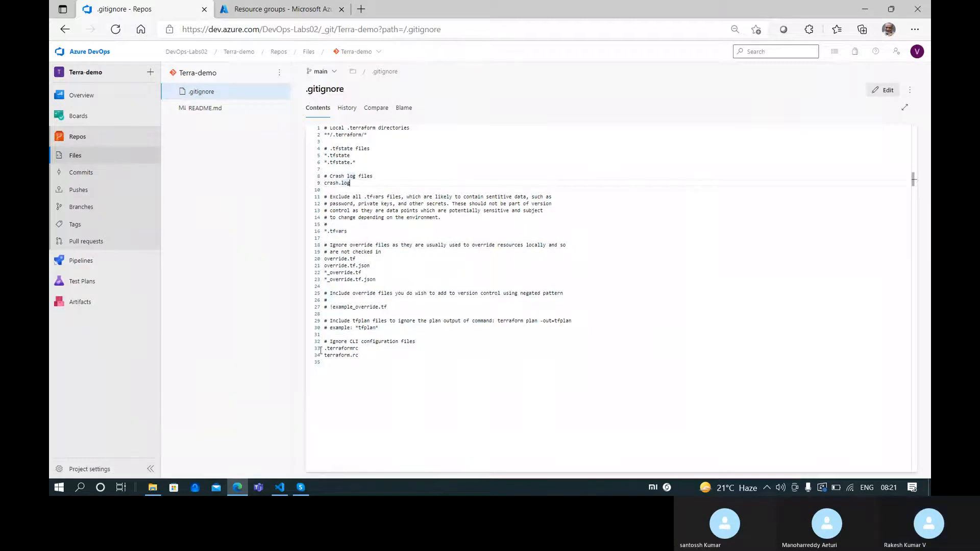
click(284, 486)
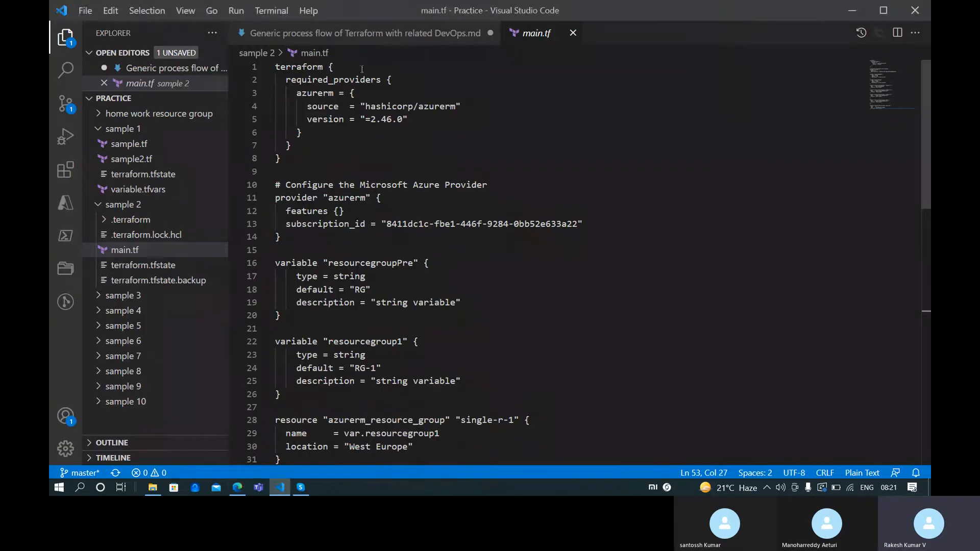
Save the Generic process flow notes file in VS Code, then return to the Azure DevOps browser
click(371, 34)
drag(373, 276, 376, 277)
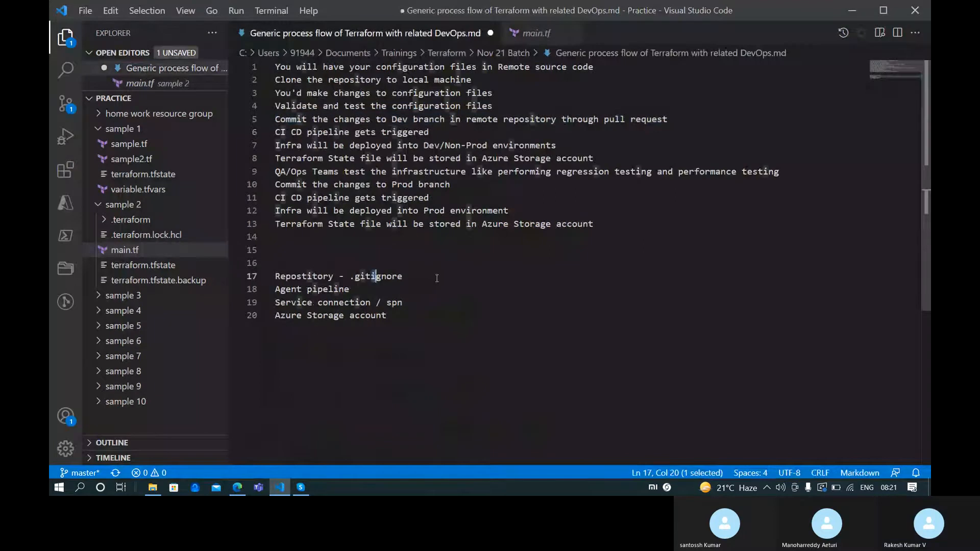
key(ctrl+s)
click(434, 277)
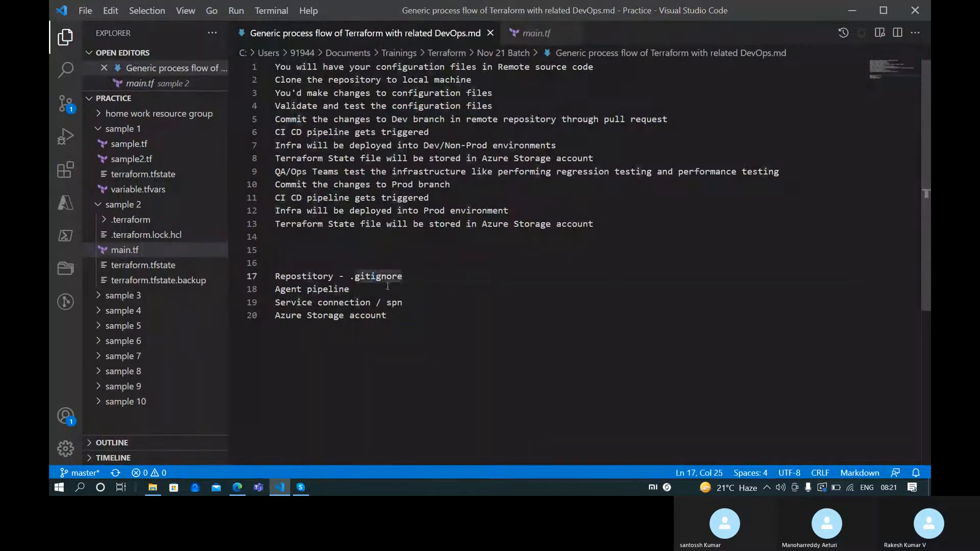
key(Down)
key(alt+Tab)
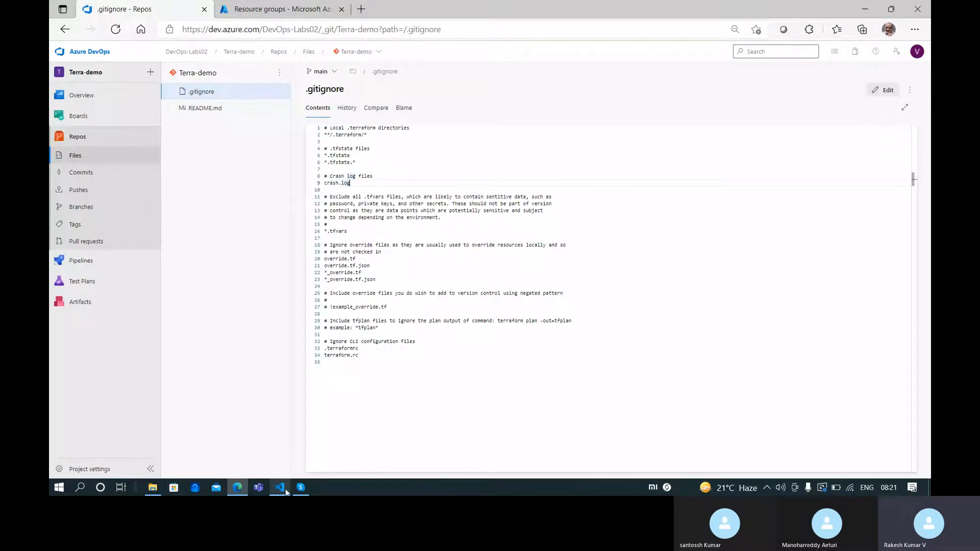
Launch Windows PowerShell from a Start search for 'pow' and maximize its window
mouse_move(285, 493)
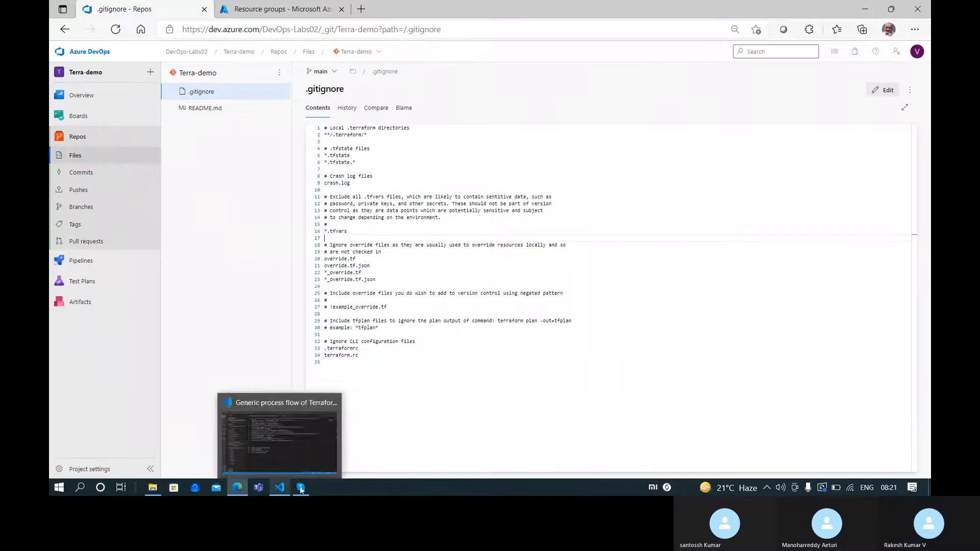
key(super)
text(pow)
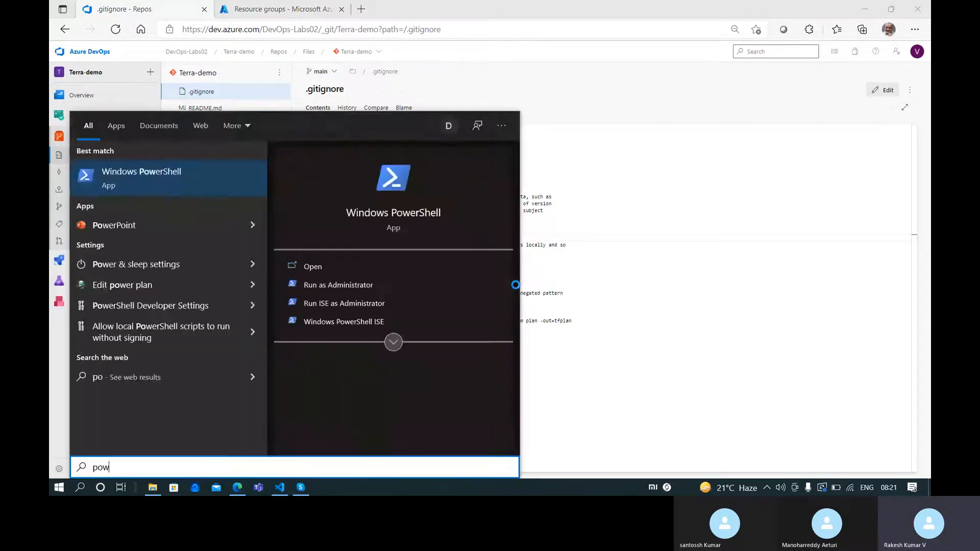
key(Return)
double_click(423, 112)
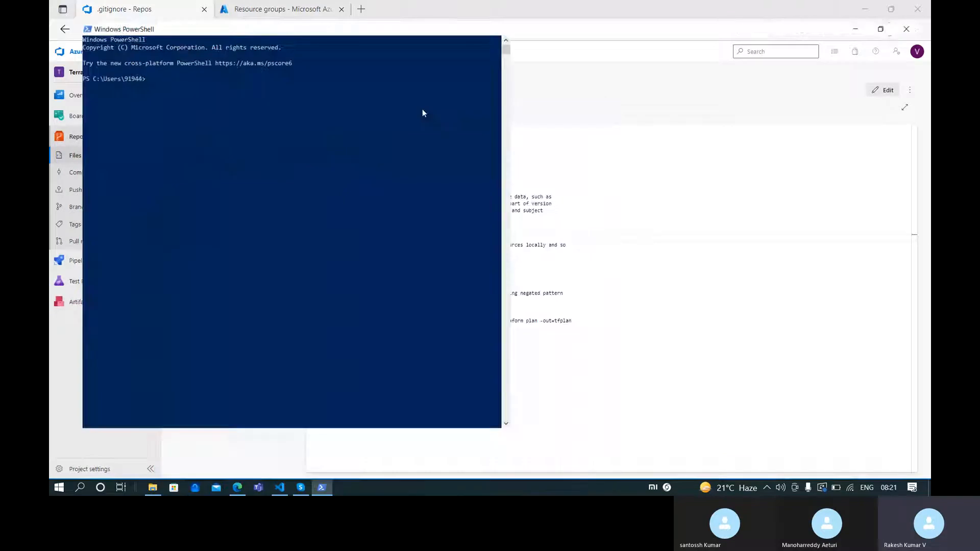
ctrl+scroll(451, 188, up, 3)
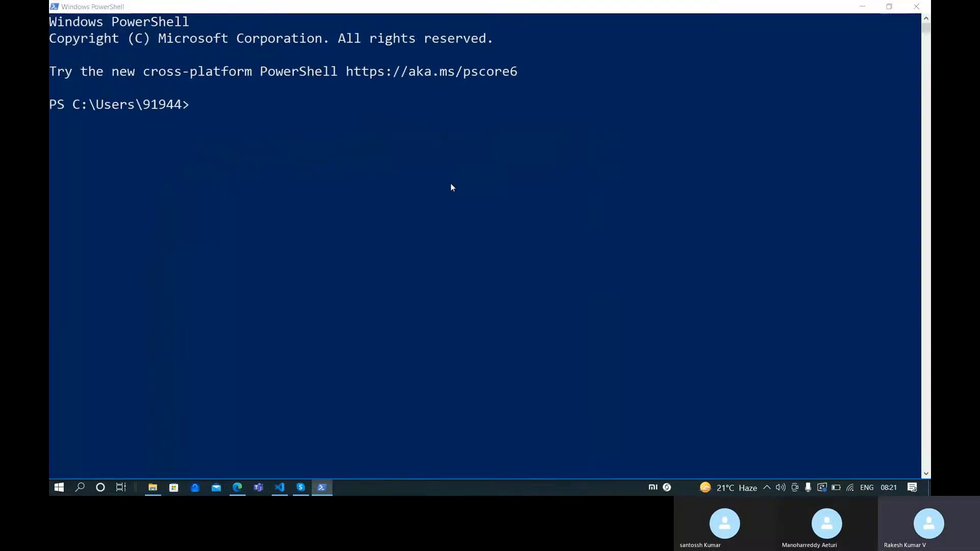
Copy the full path of main.tf from the VS Code explorer
key(alt+Tab)
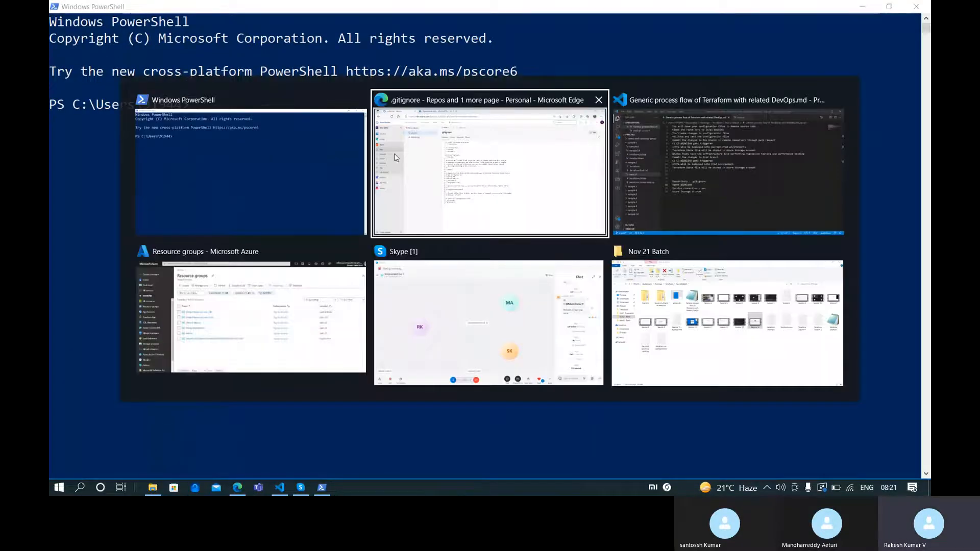
key(alt+Tab)
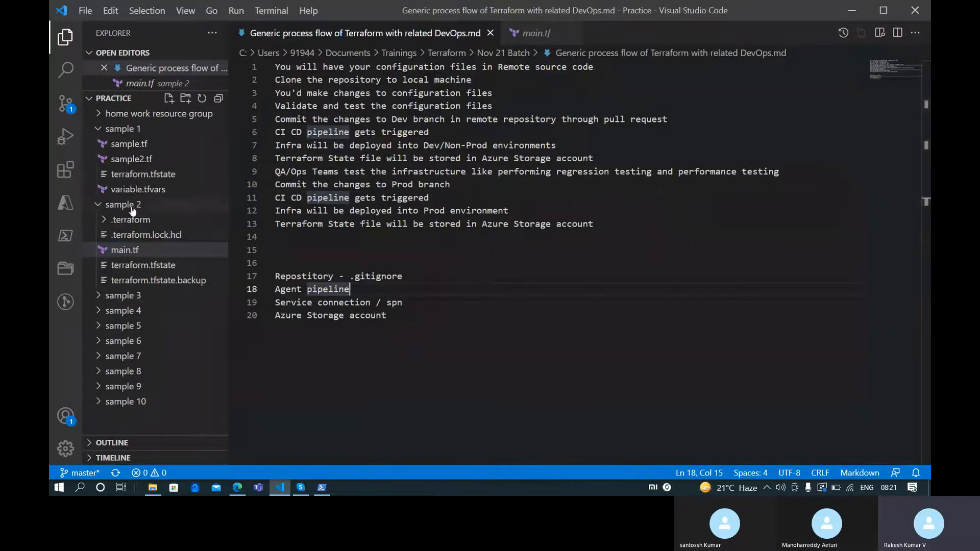
right_click(124, 250)
click(165, 255)
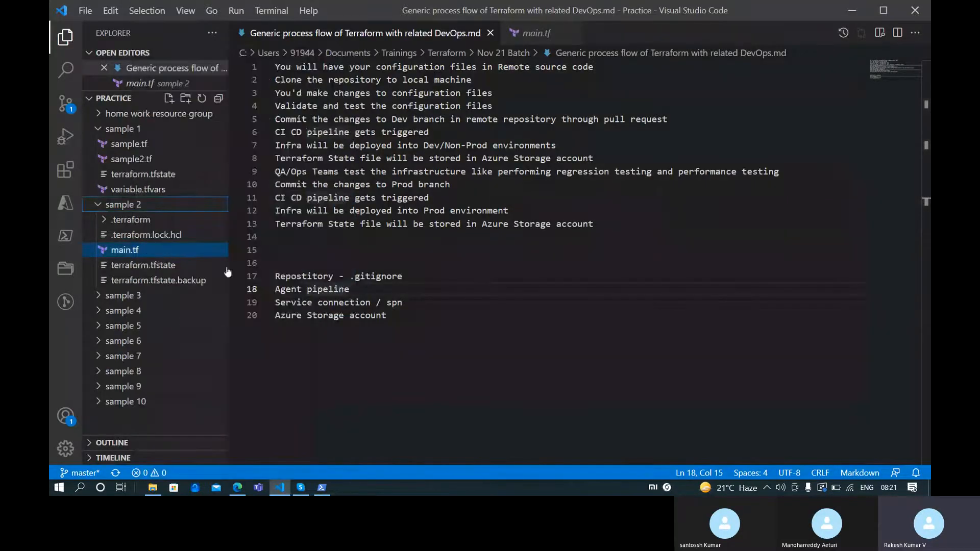
In PowerShell, cd into the pasted sample 2 path, then cd .. up to Practice
click(323, 489)
text(cd)
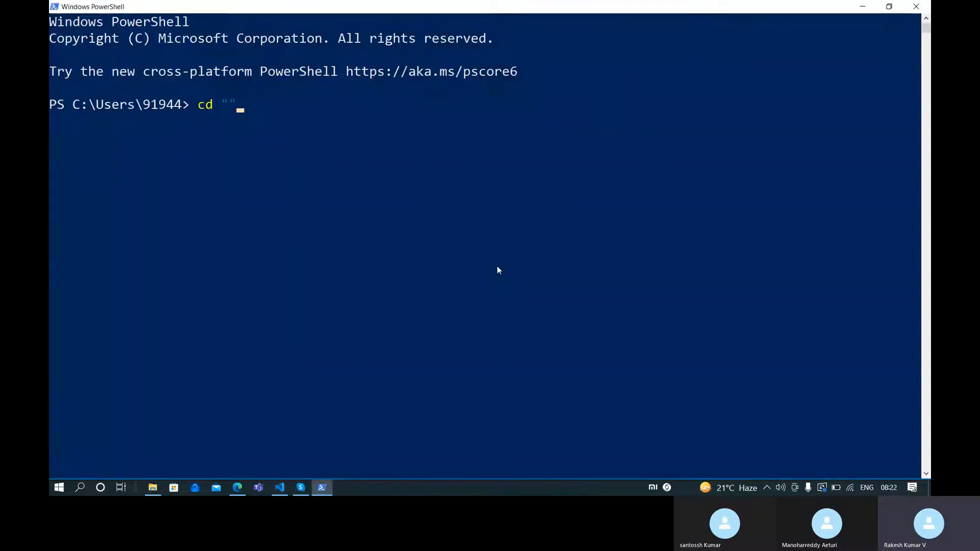
key(ctrl+v)
key(Return)
text(cd ..)
key(Return)
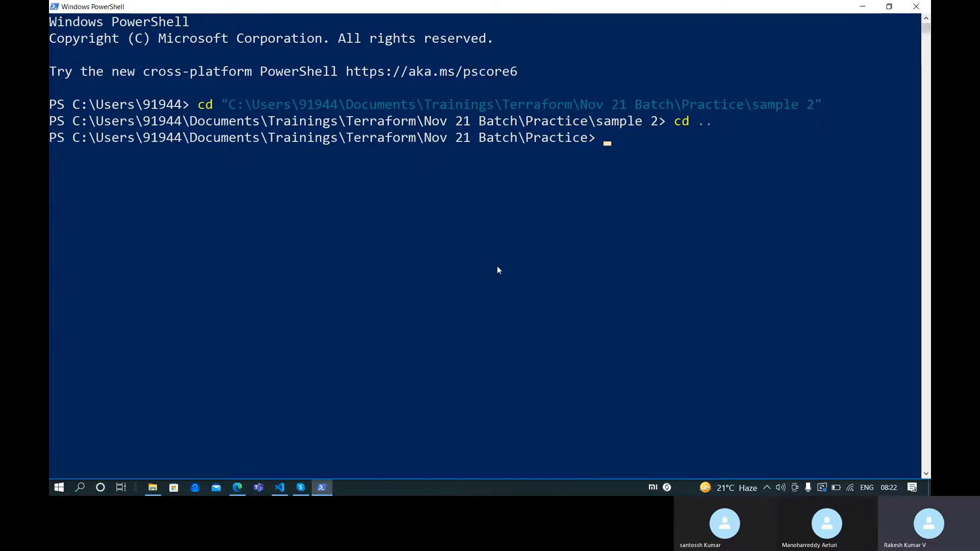
key(alt+Tab)
click(237, 487)
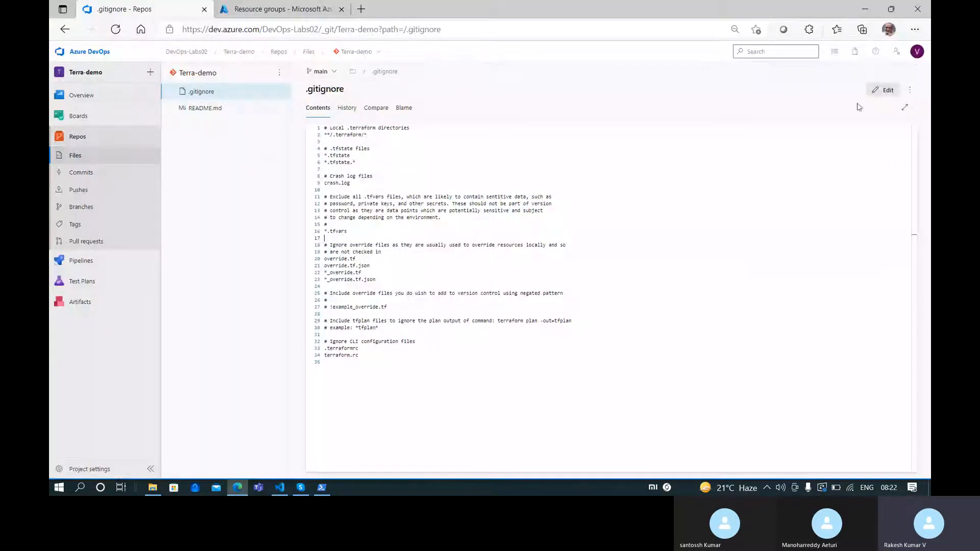
Copy the Terra-demo repository's HTTPS clone URL from its Clone panel in Azure DevOps
click(214, 73)
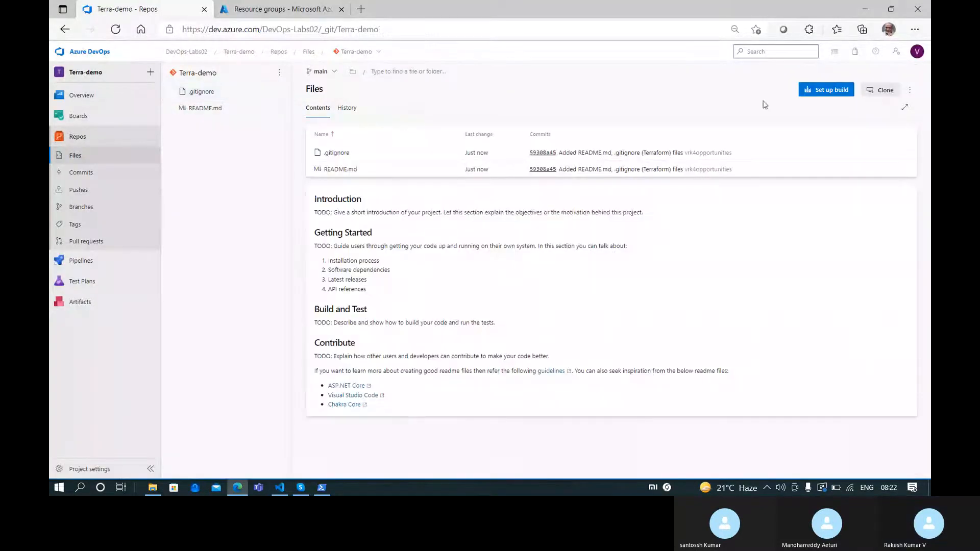
click(881, 90)
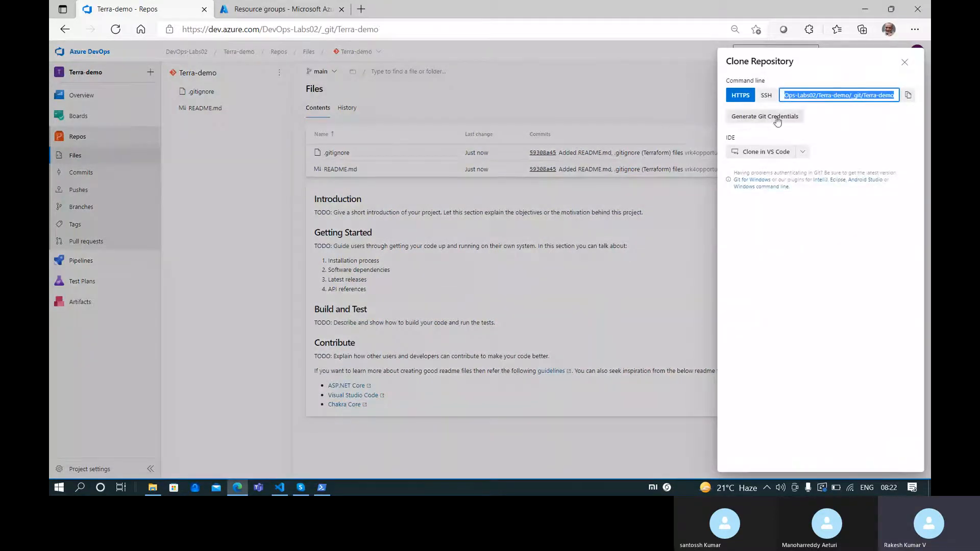
click(908, 94)
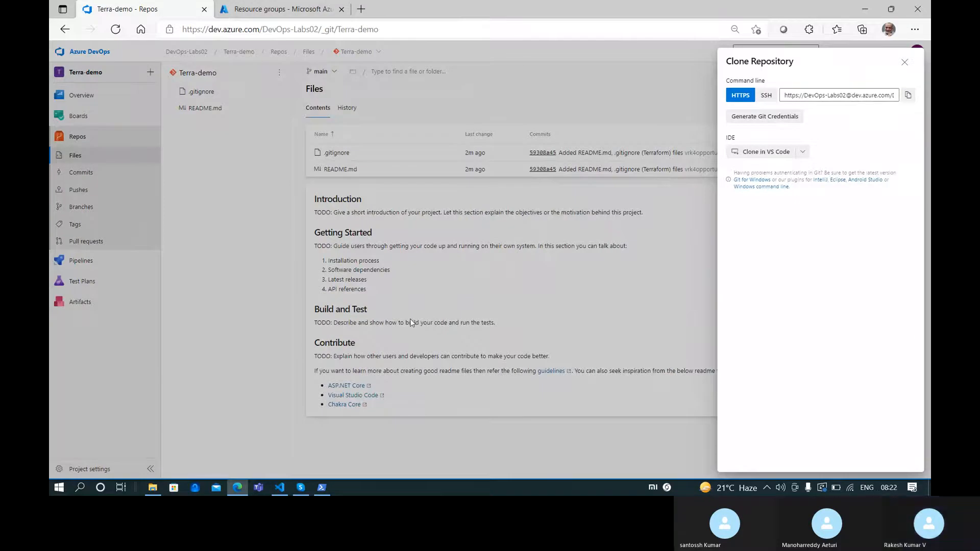
click(321, 488)
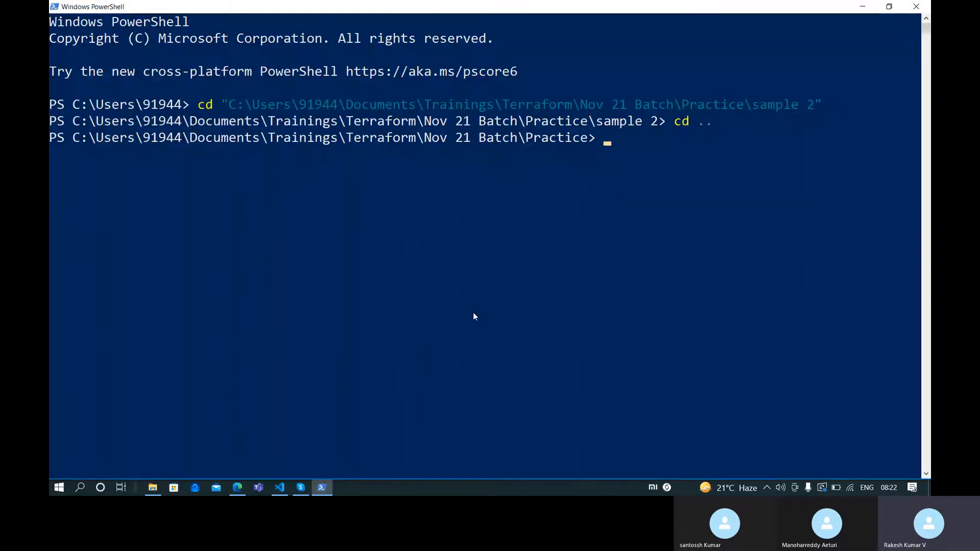
Run git clone with the pasted Terra-demo HTTPS URL
text(git clone)
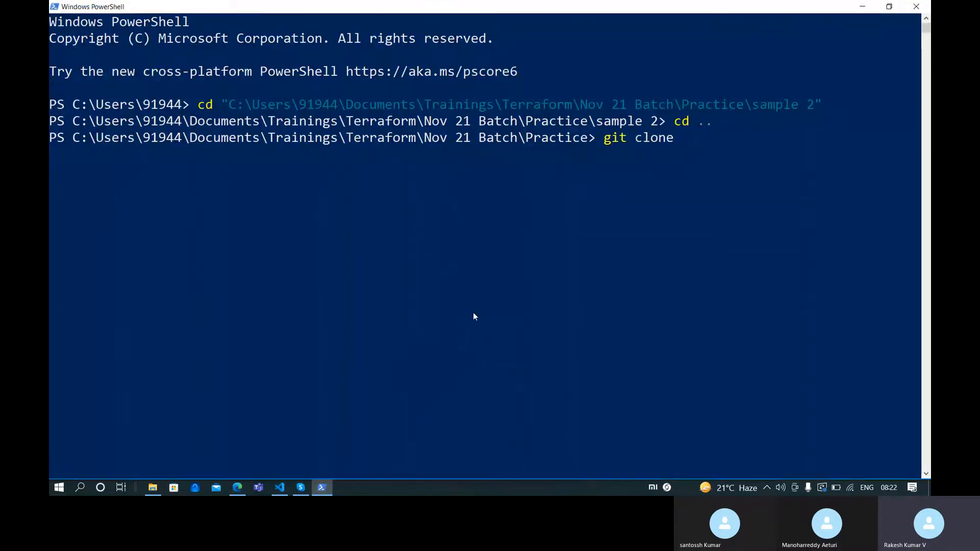
key(ctrl+v)
key(Return)
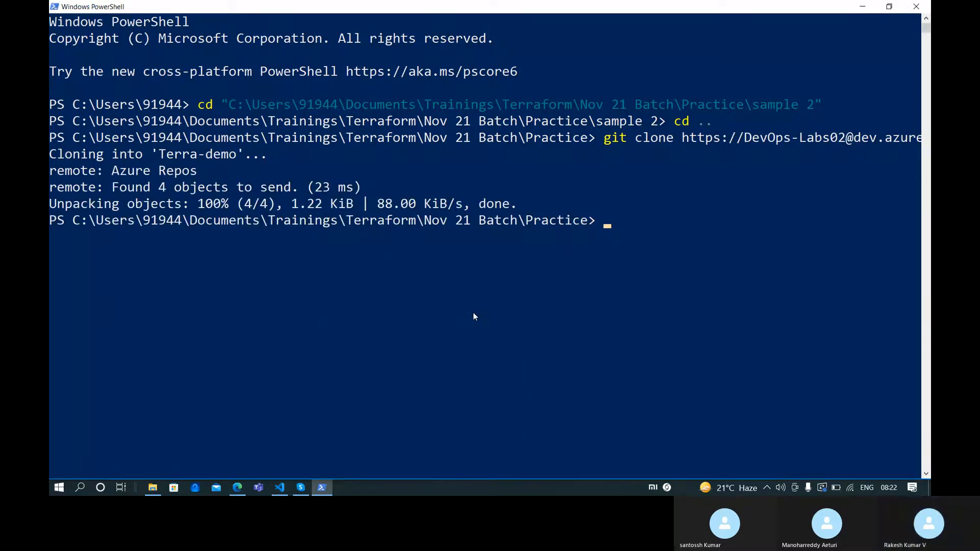
Move into the Terra-demo folder and list its files, .gitignore and README.md
text(cd .\)
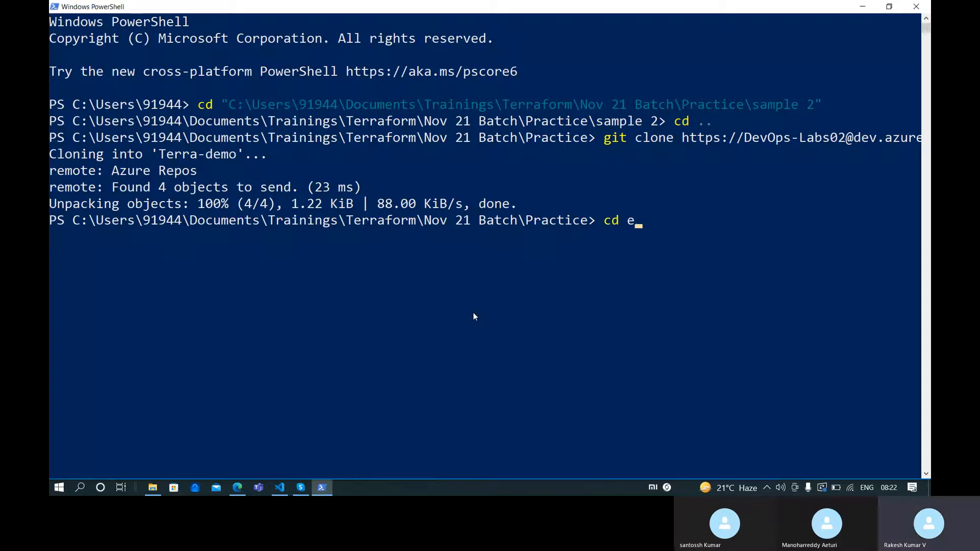
text(Te)
key(Tab)
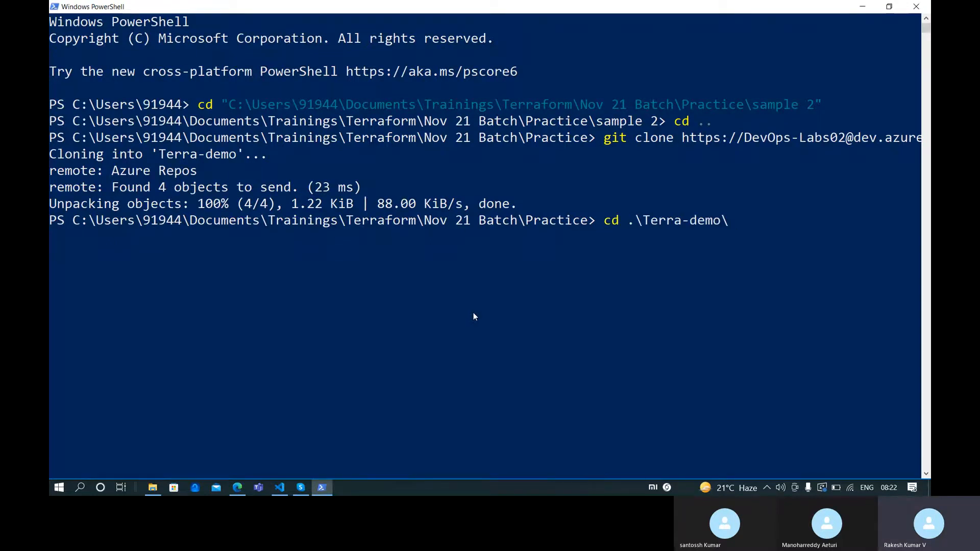
key(Return)
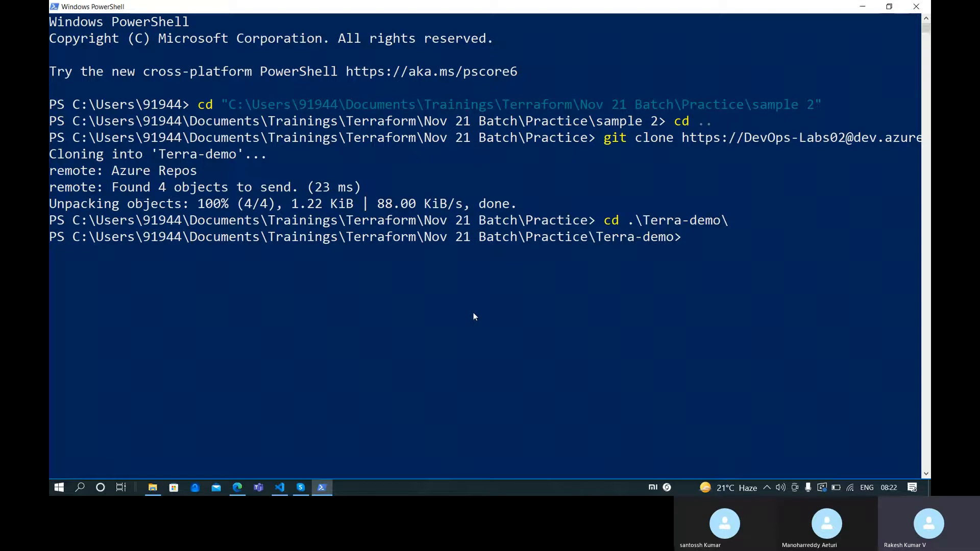
text(ls)
key(Return)
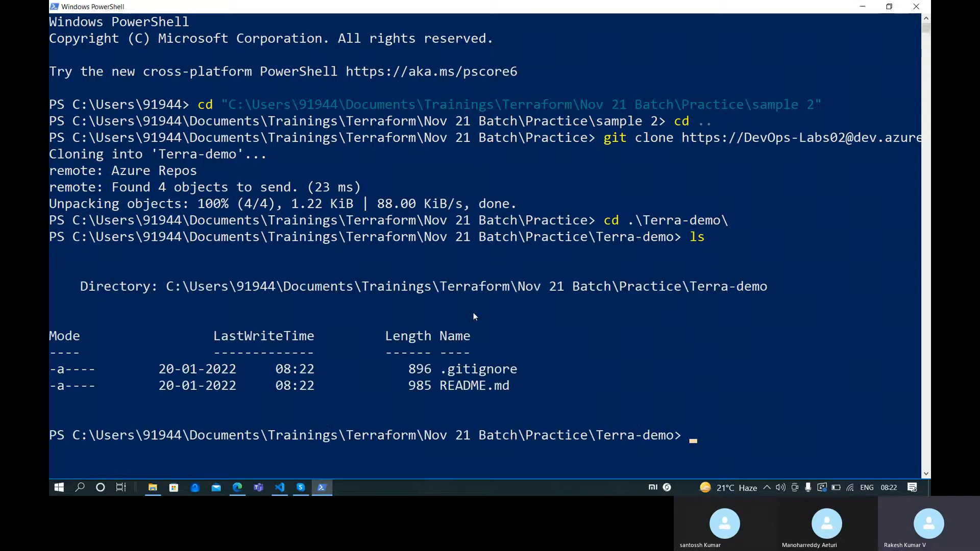
Show main.tf in VS Code, then open the Nov 21 Batch folder in File Explorer
click(284, 487)
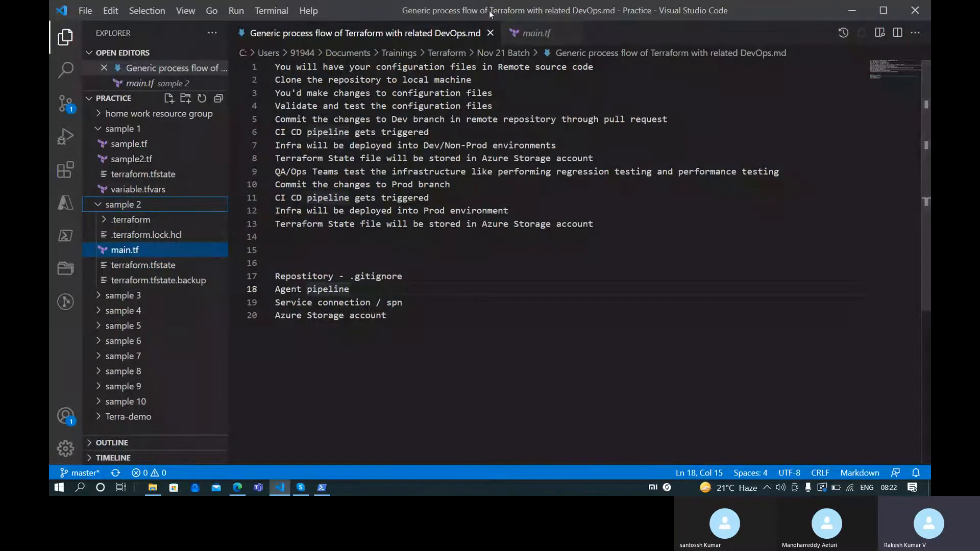
click(512, 34)
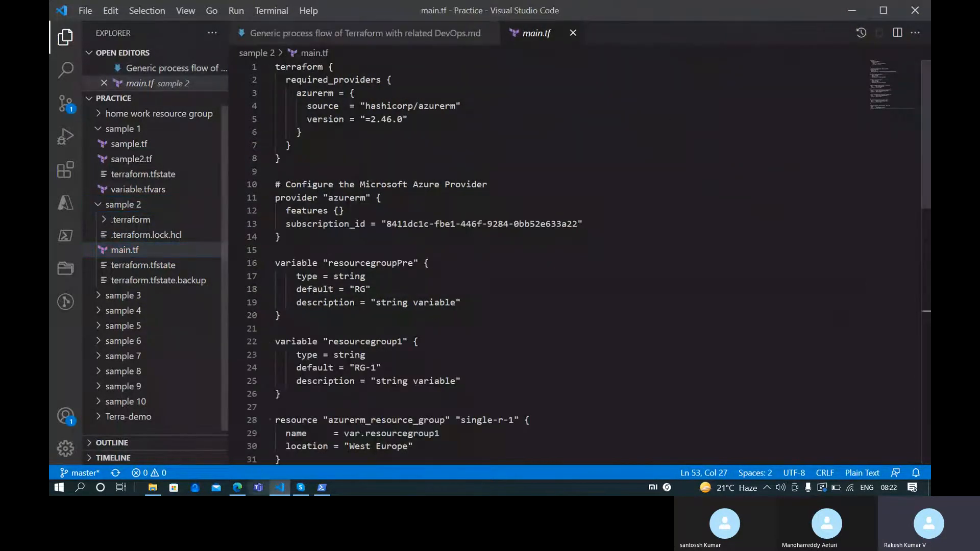
click(153, 487)
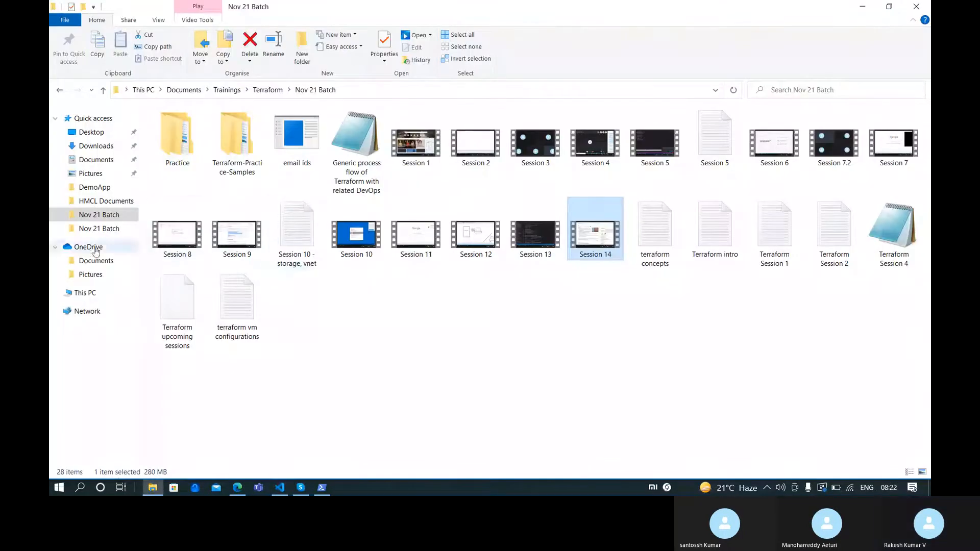
click(102, 217)
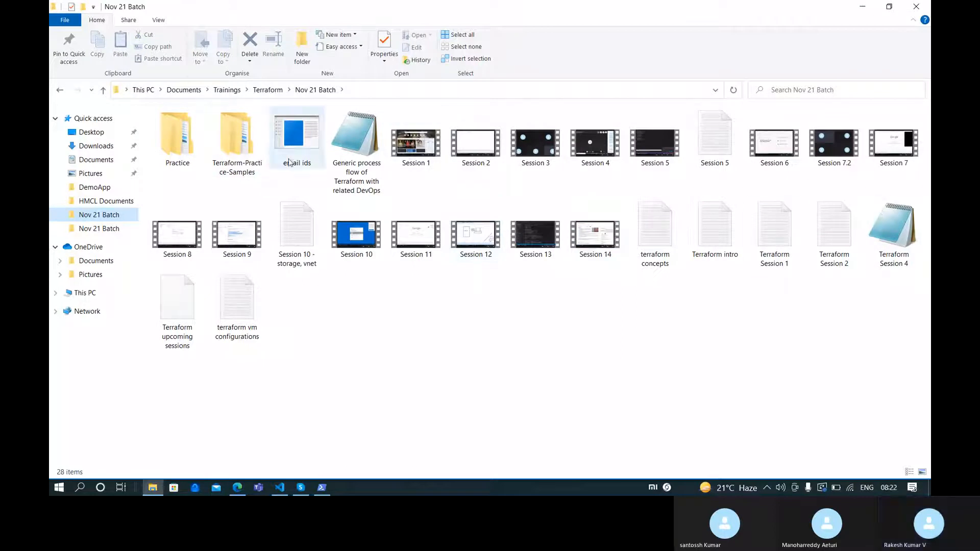
click(322, 487)
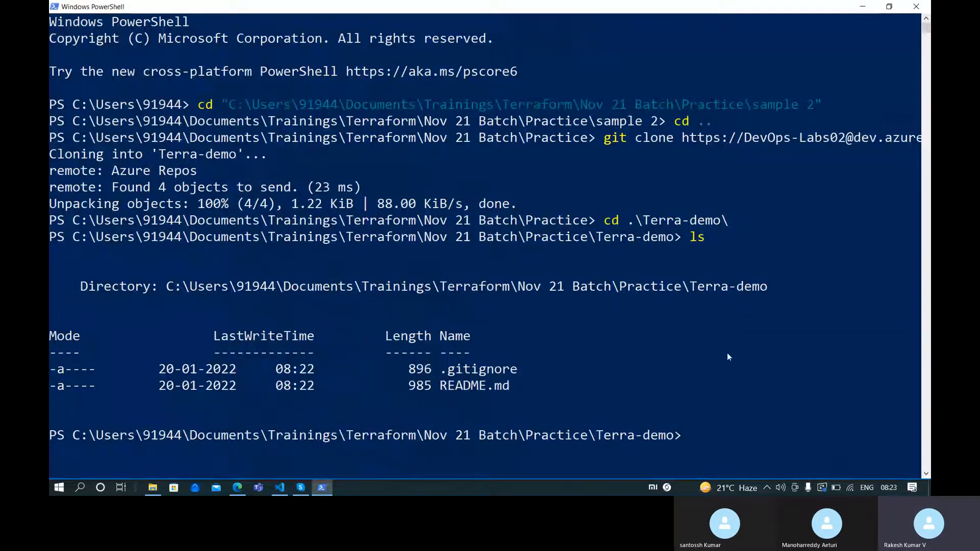
click(152, 489)
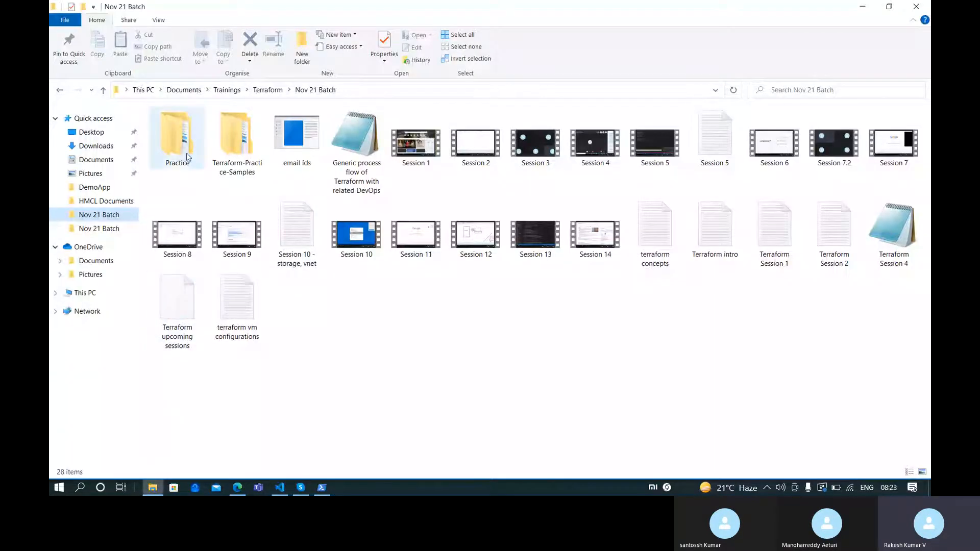
Copy main.tf from Practice\sample 2 and paste it into the Terra-demo folder
double_click(187, 157)
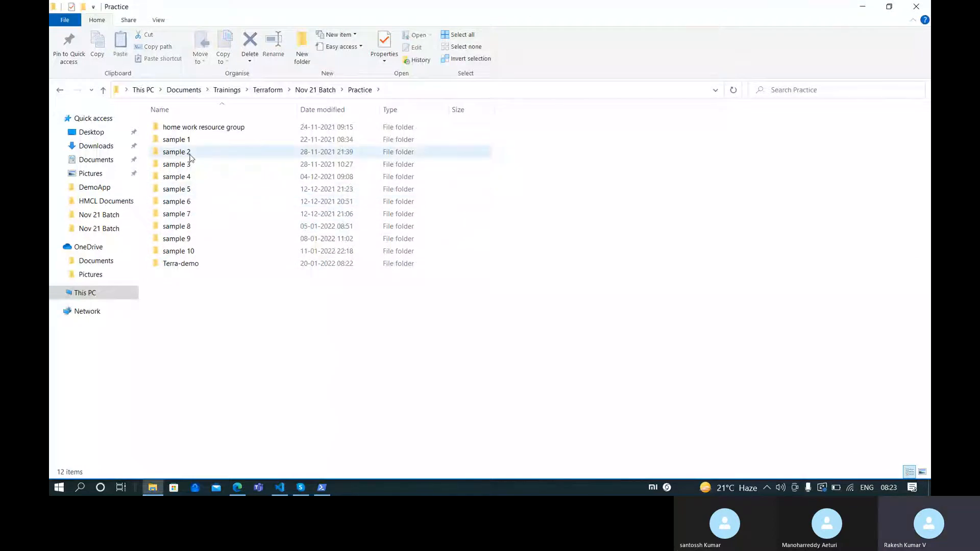
double_click(207, 151)
click(206, 152)
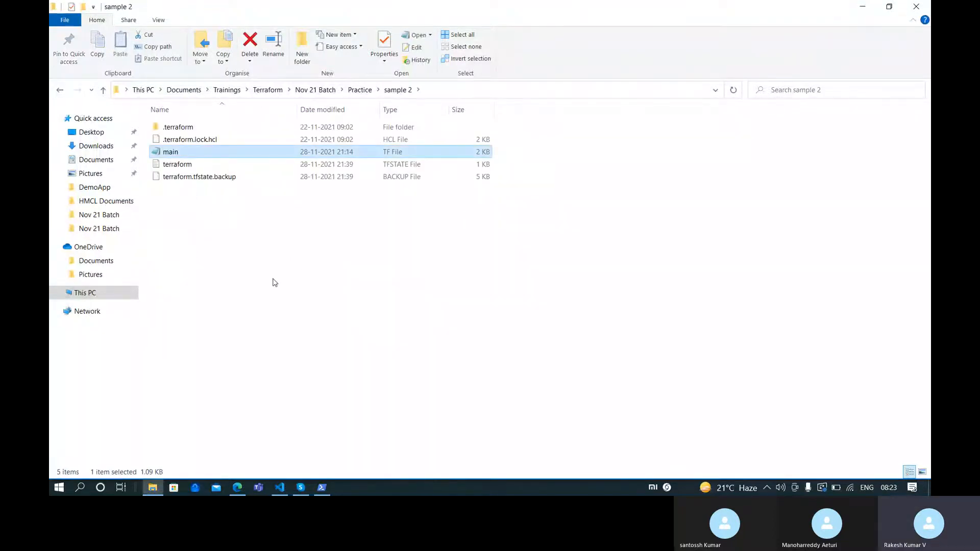
click(360, 89)
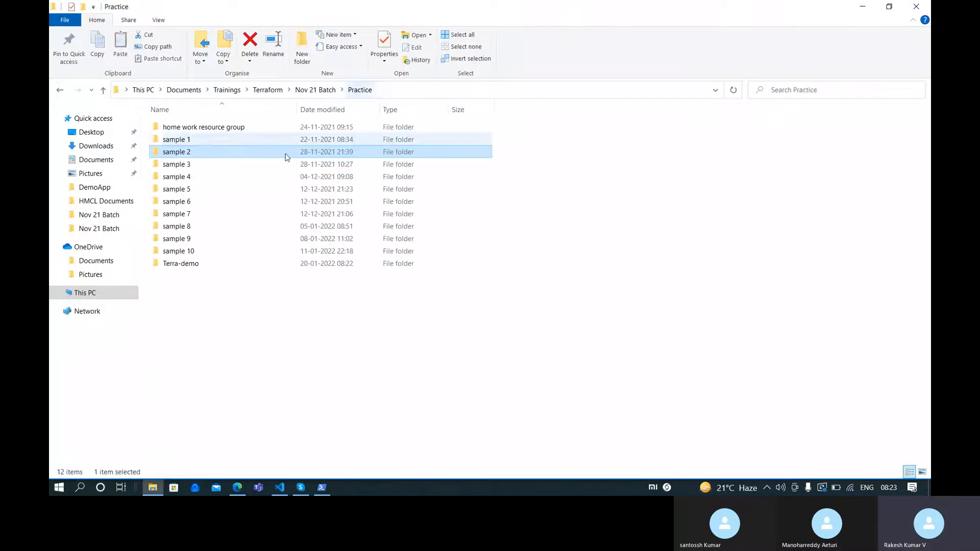
double_click(190, 267)
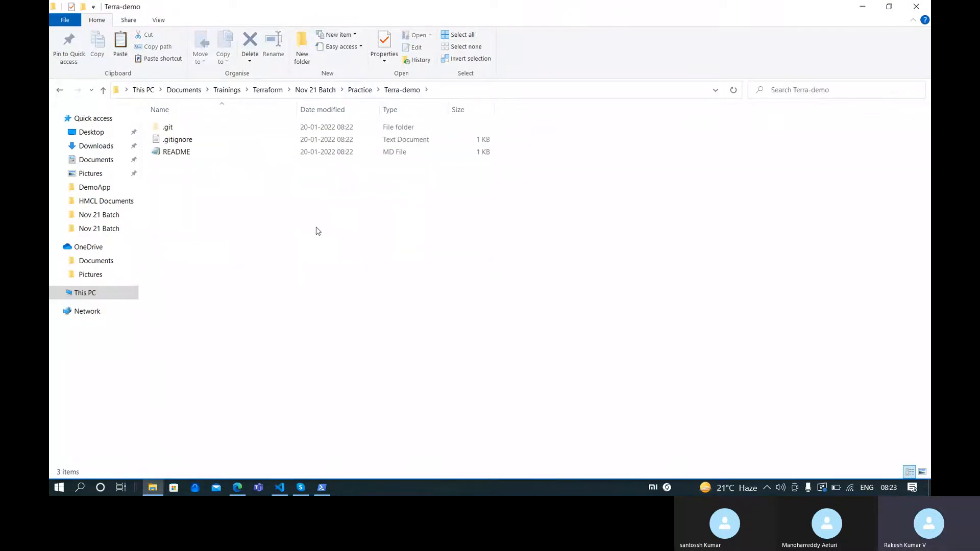
key(ctrl+v)
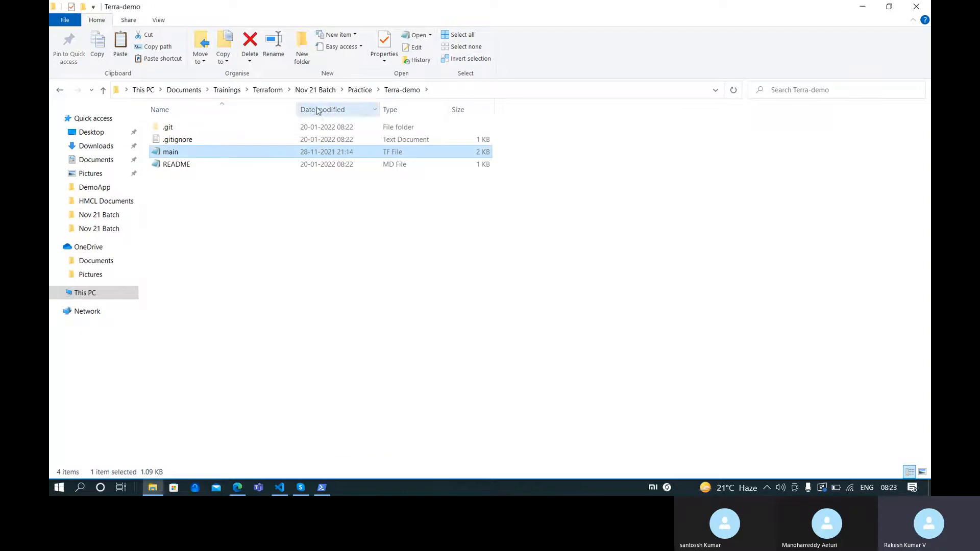
Compare the sample 2 and Terra-demo folders to confirm main.tf now sits in Terra-demo
click(360, 90)
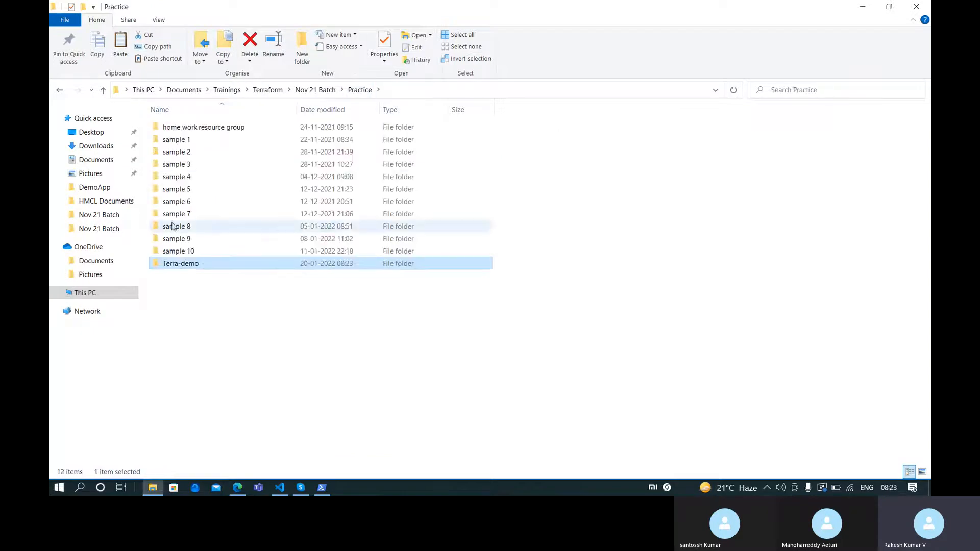
double_click(222, 264)
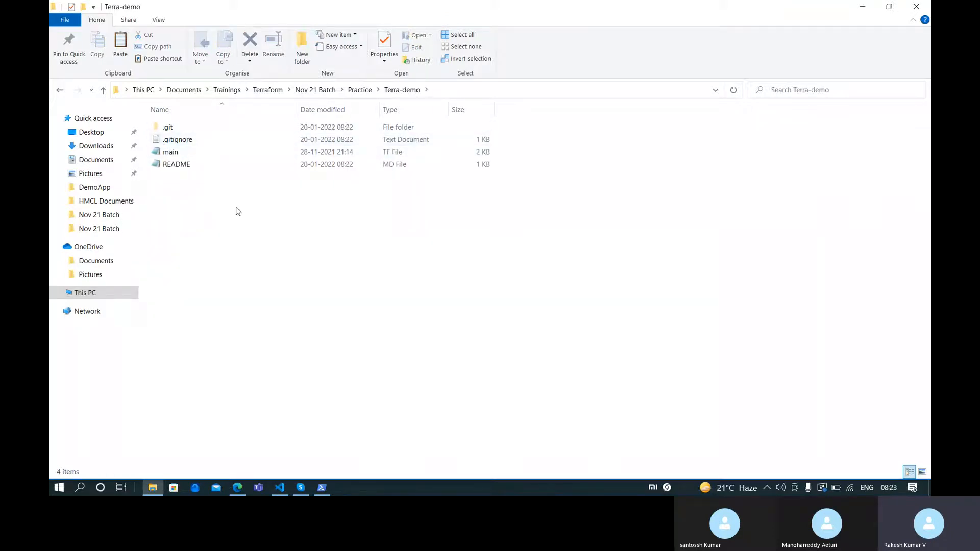
click(359, 92)
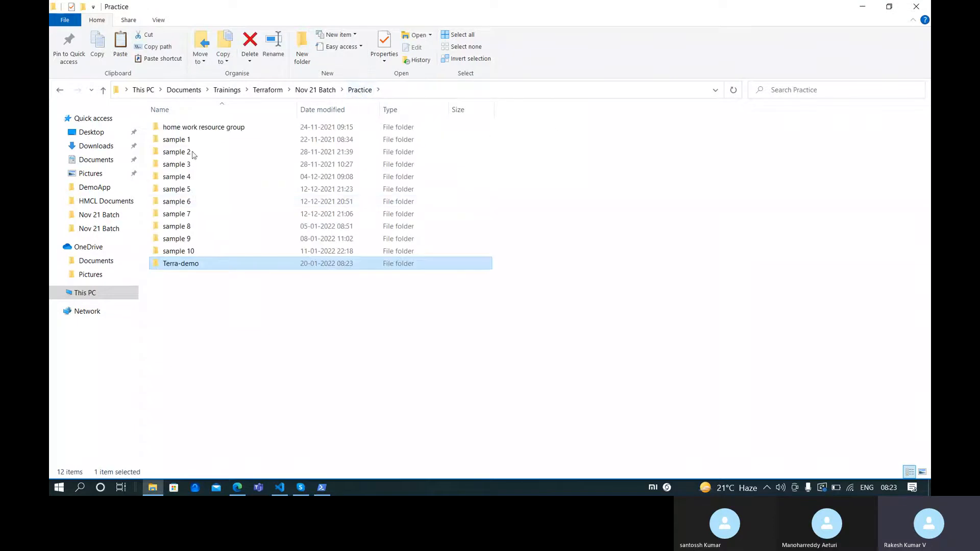
double_click(199, 151)
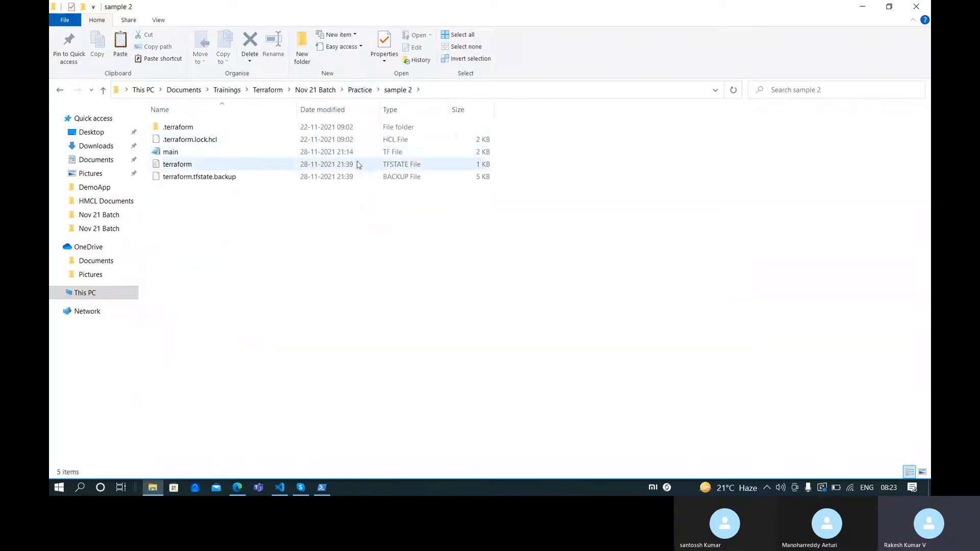
click(357, 90)
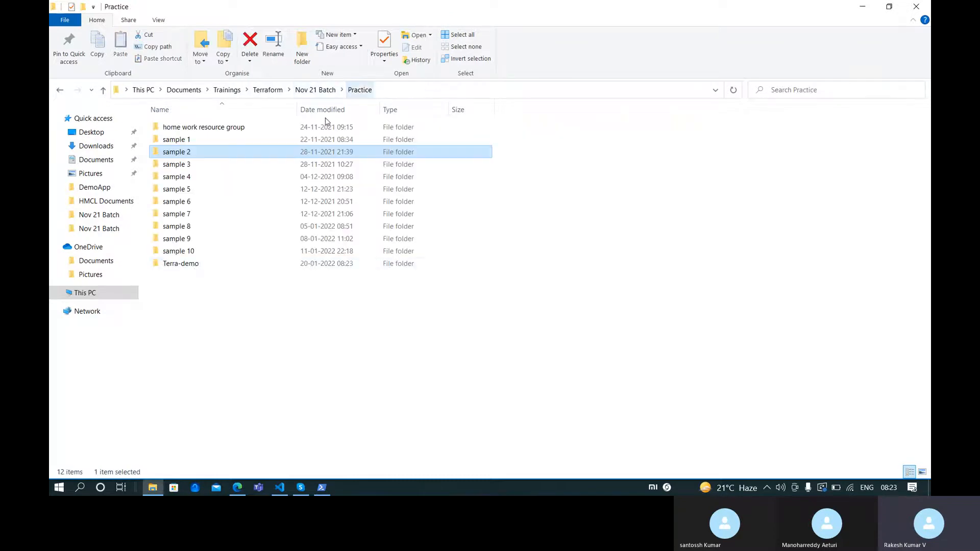
click(194, 266)
double_click(195, 266)
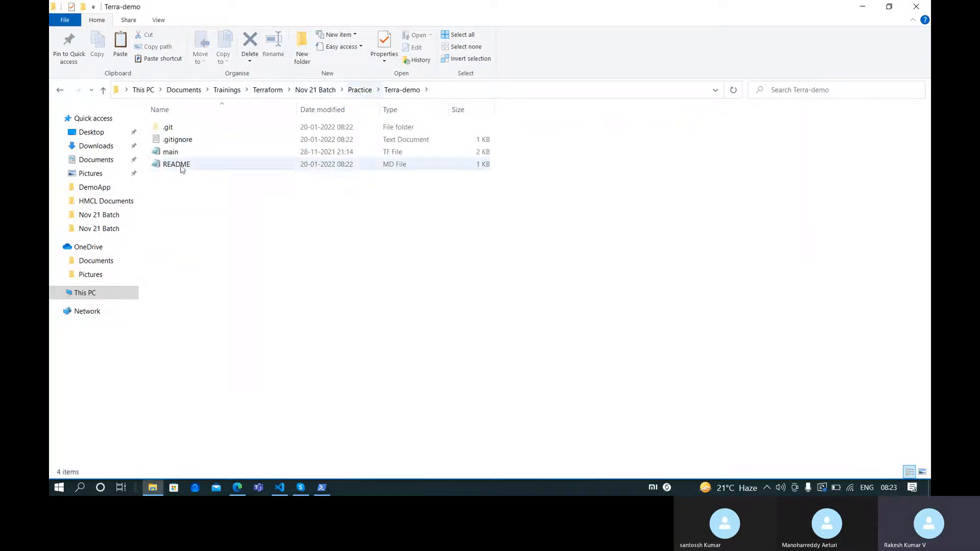
click(360, 90)
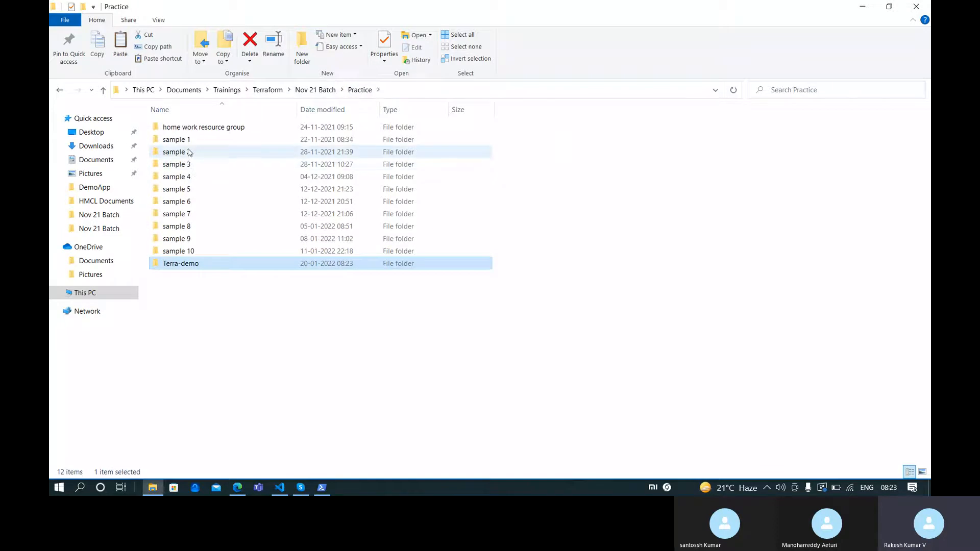
double_click(193, 152)
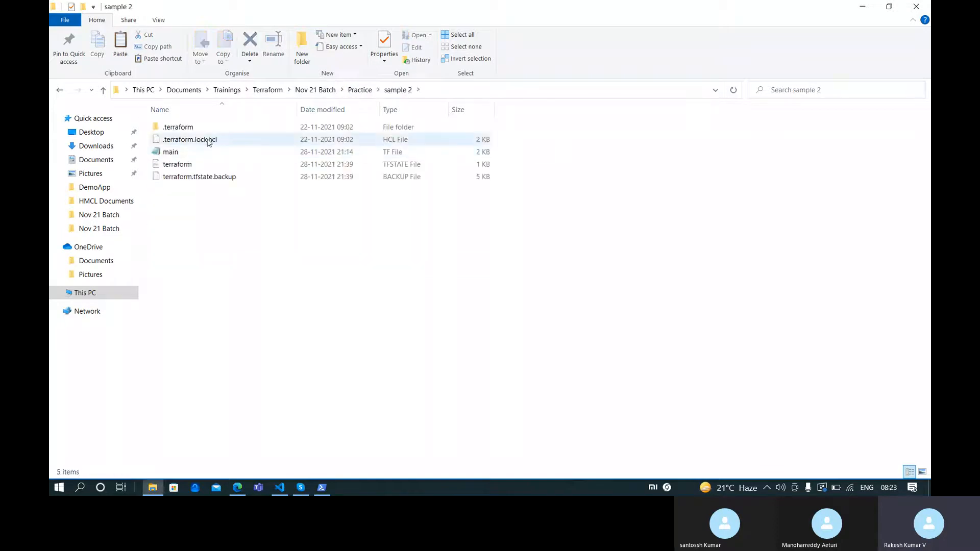
click(360, 90)
double_click(202, 264)
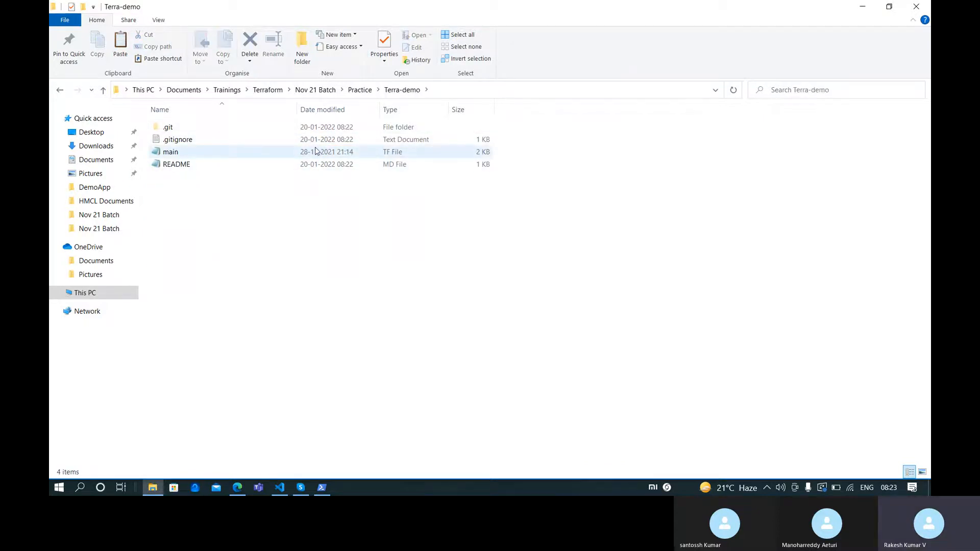
click(321, 488)
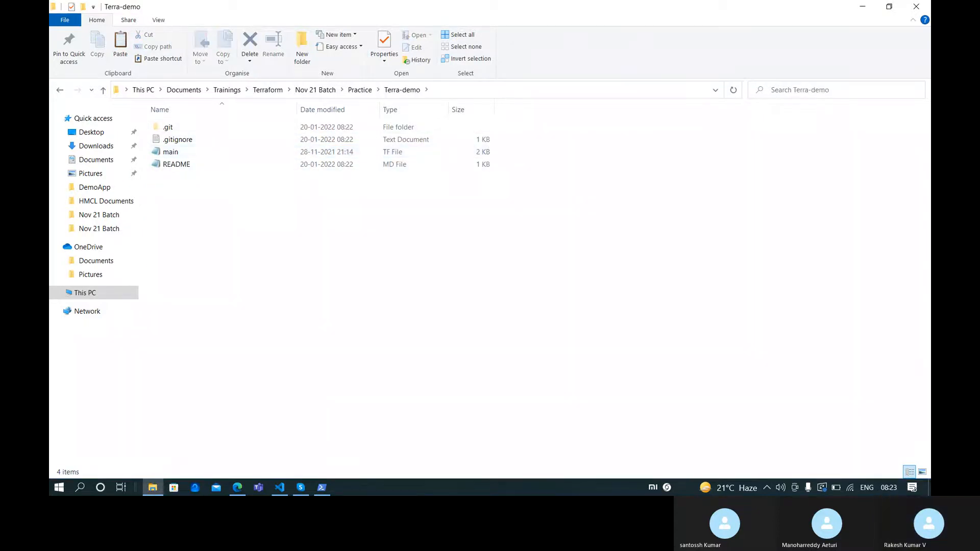
Stage all changes in Terra-demo with git add
scroll(401, 374, down, 2)
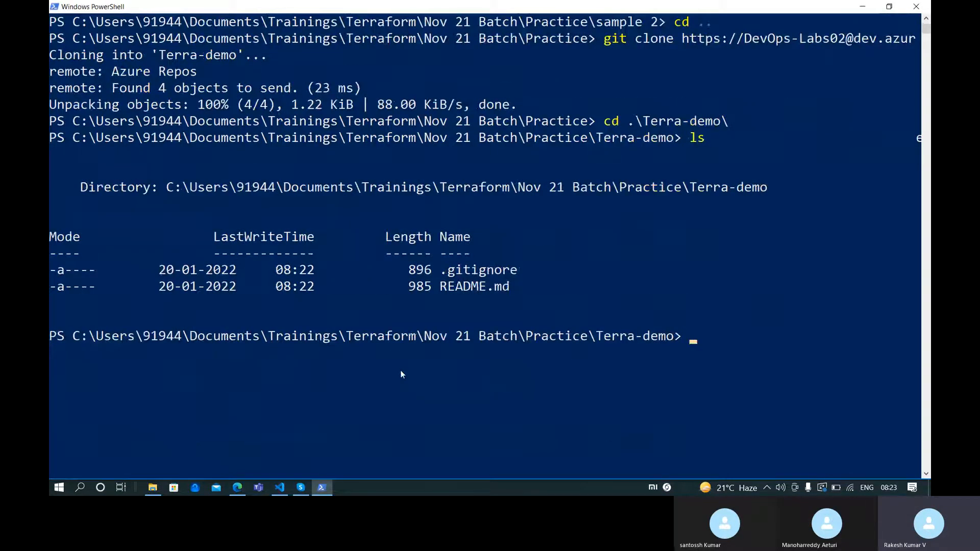
text(git add .)
key(Return)
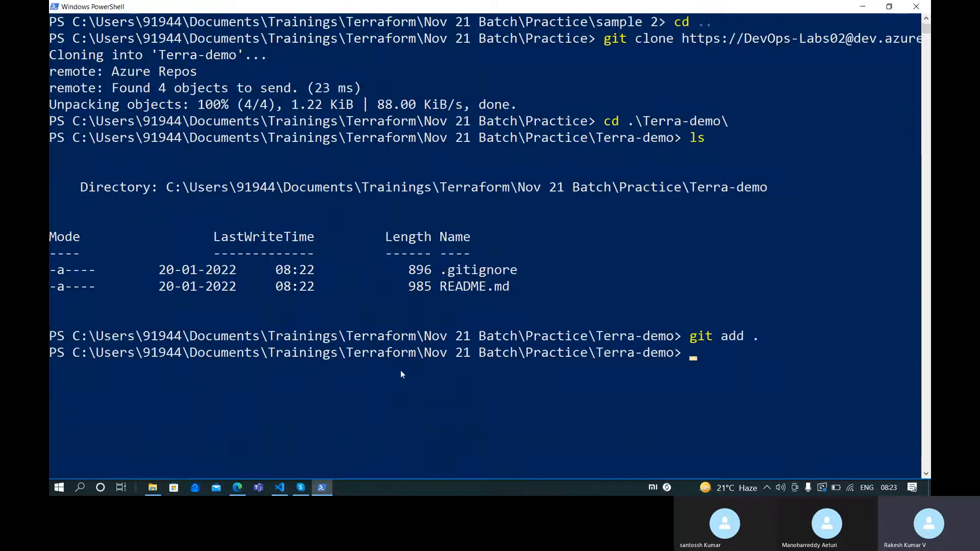
Commit with the message "added main.tf", then enter git branch to check the branch
text(git c)
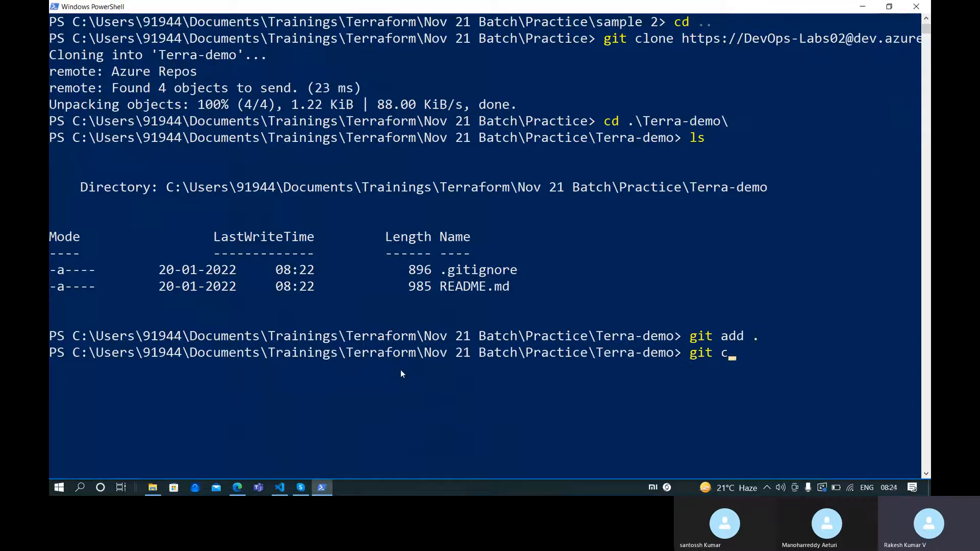
text(ommit -m "")
text(added)
text( main.atf)
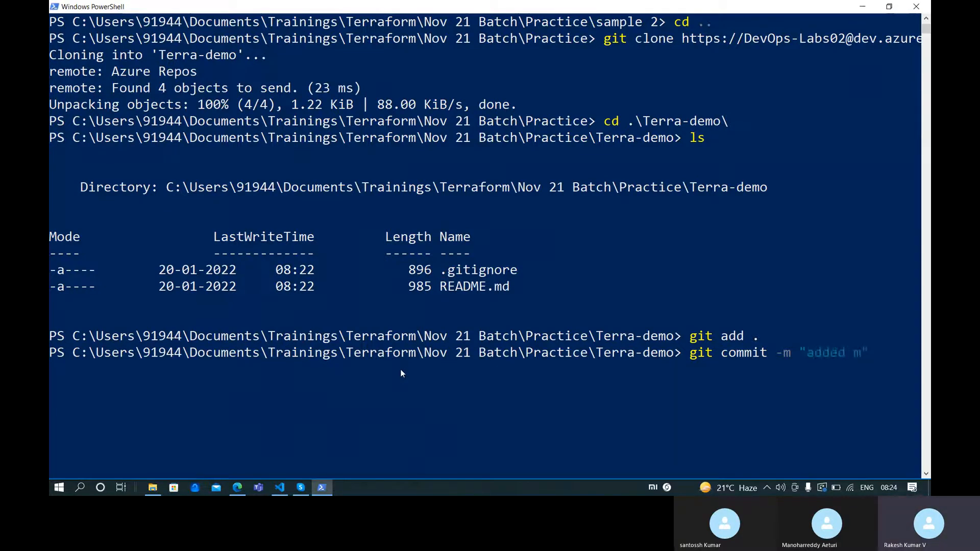
key(BackSpace)
key(BackSpace)
key(BackSpace)
key(BackSpace)
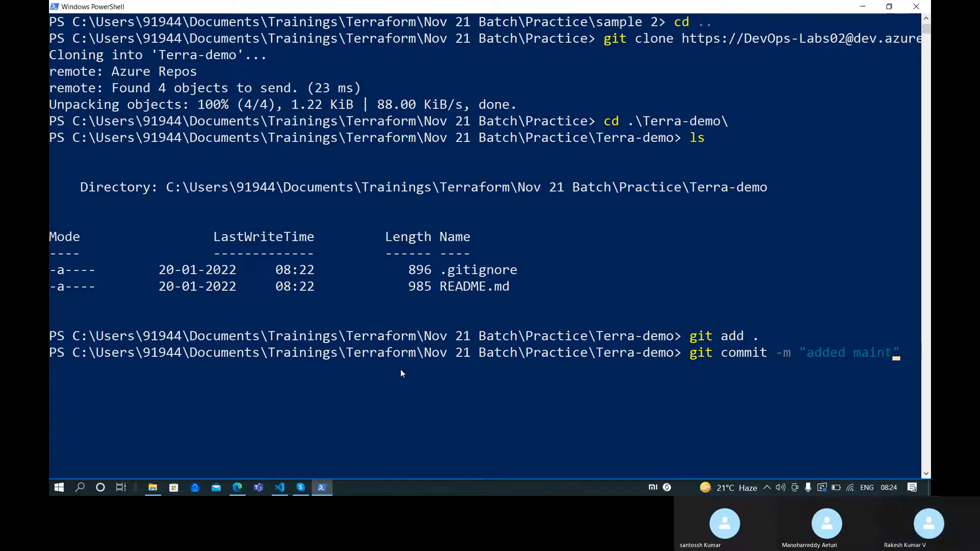
text(tf)
key(Return)
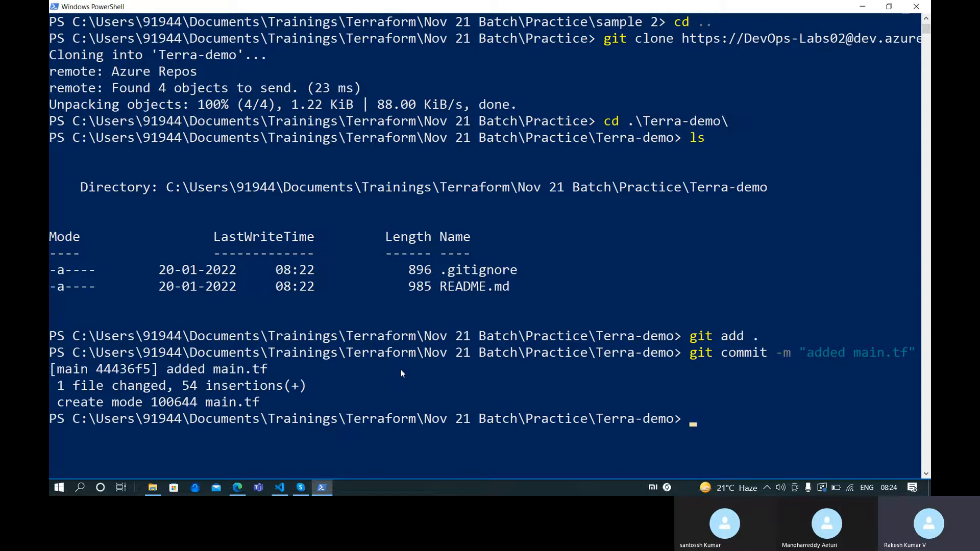
text(git branch)
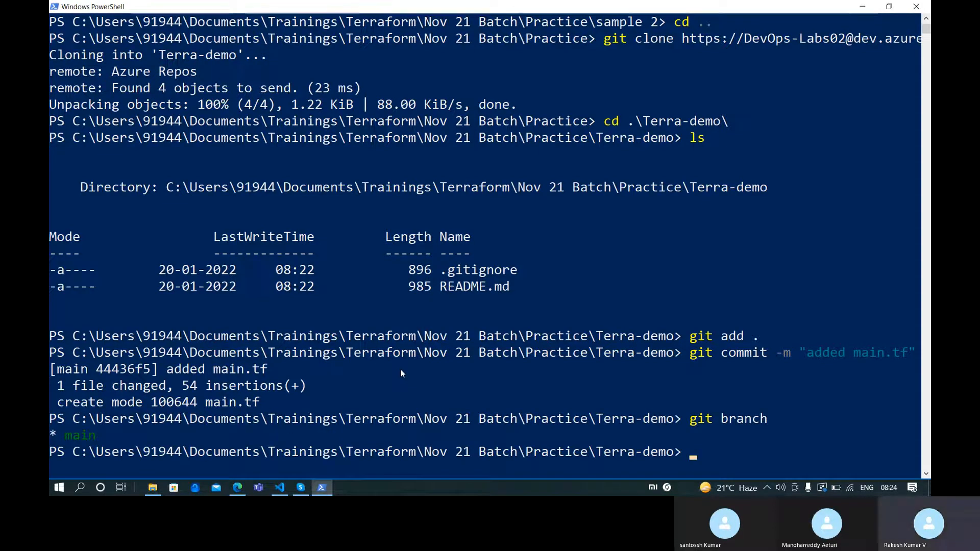
List all branches with git branch -a, showing remotes/origin/main beside main
text(git branch -a)
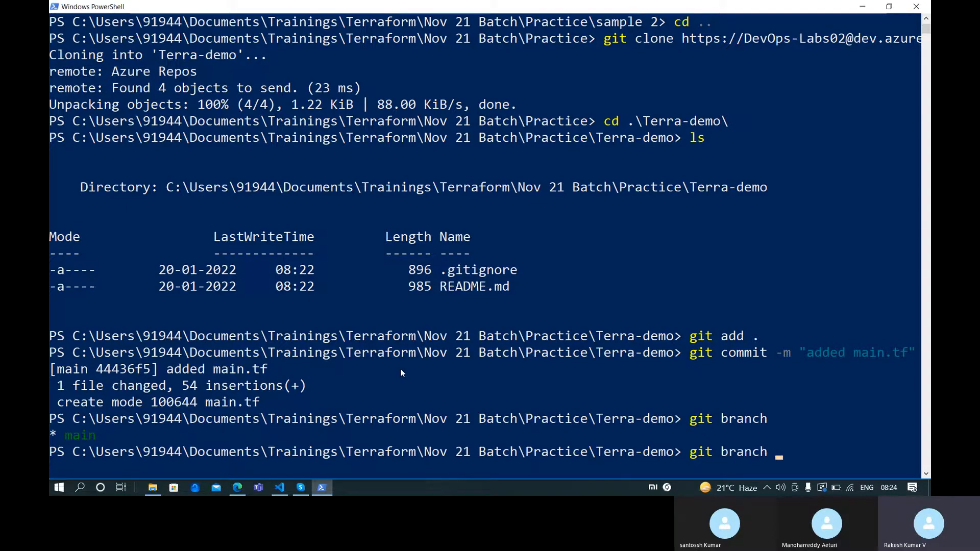
key(Return)
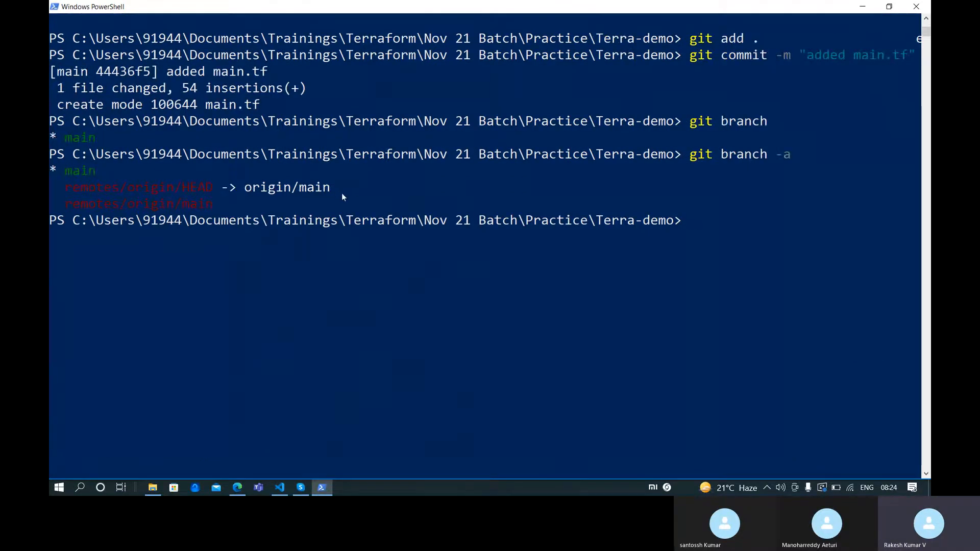
scroll(561, 317, up, 3)
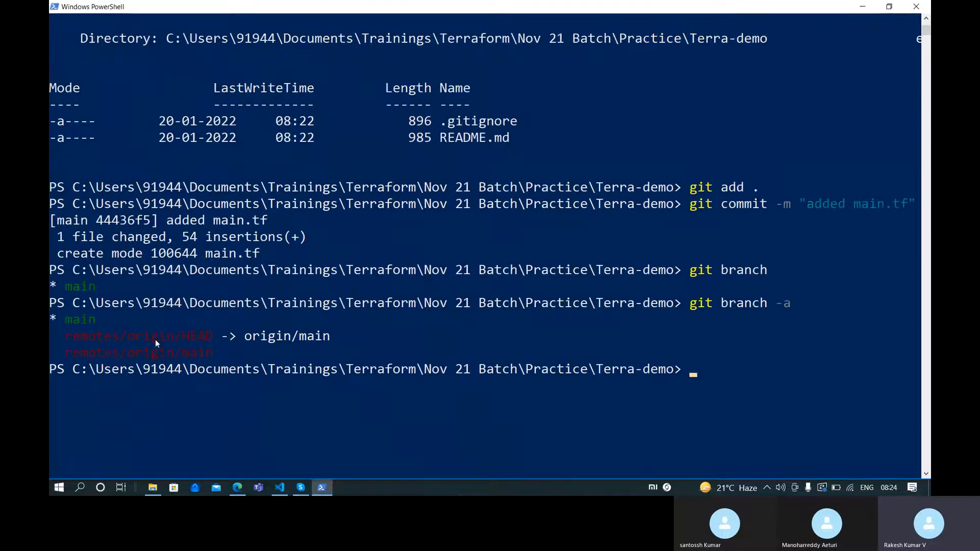
Type git push at the prompt without running it, after checking the process flow notes
text(git push)
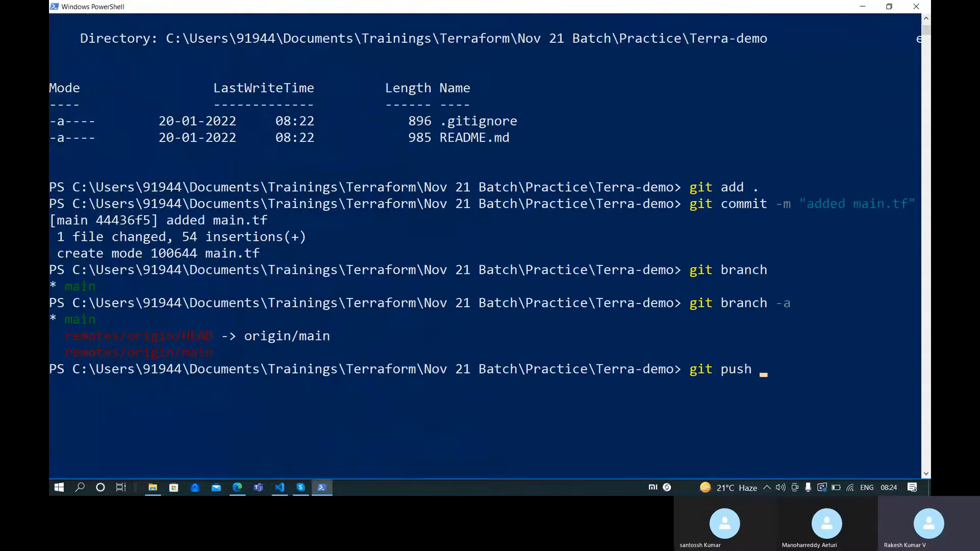
click(279, 489)
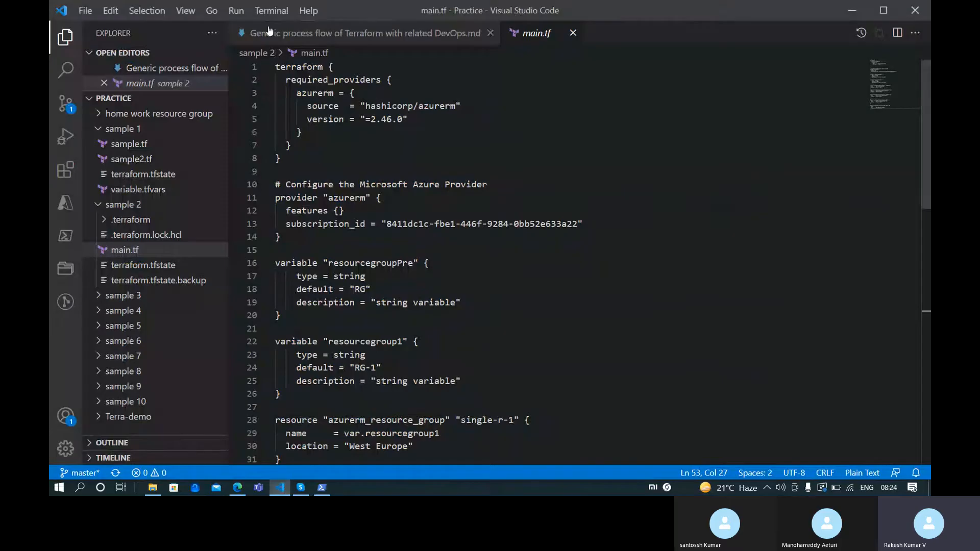
click(272, 34)
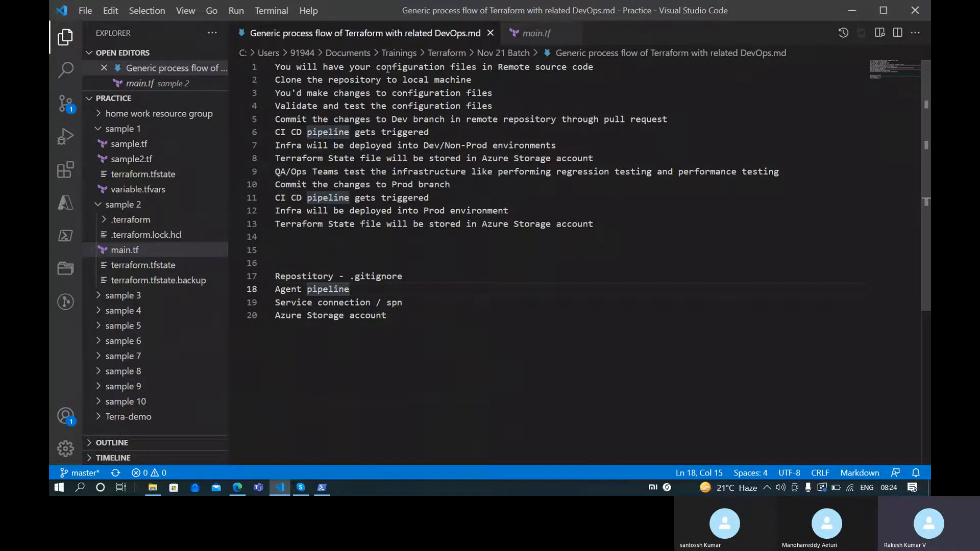
key(alt+Tab)
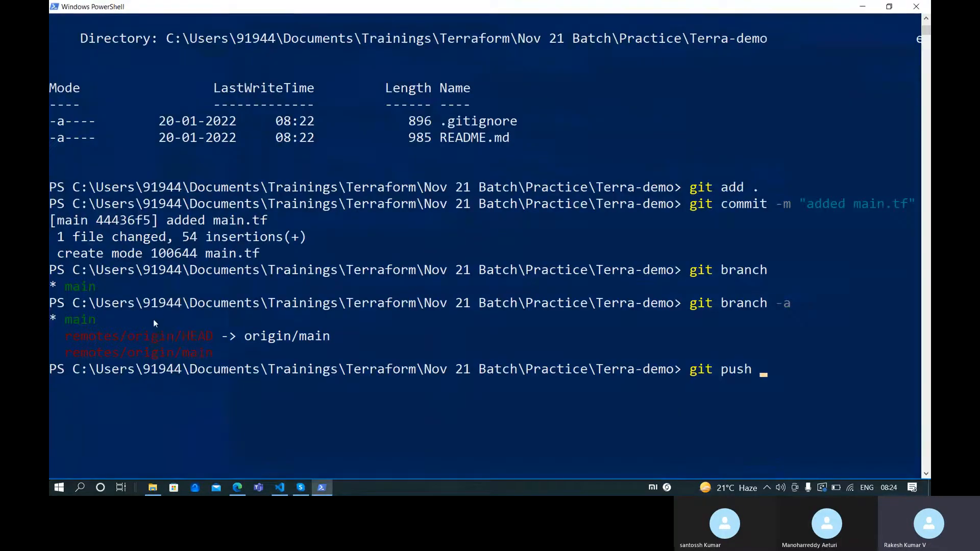
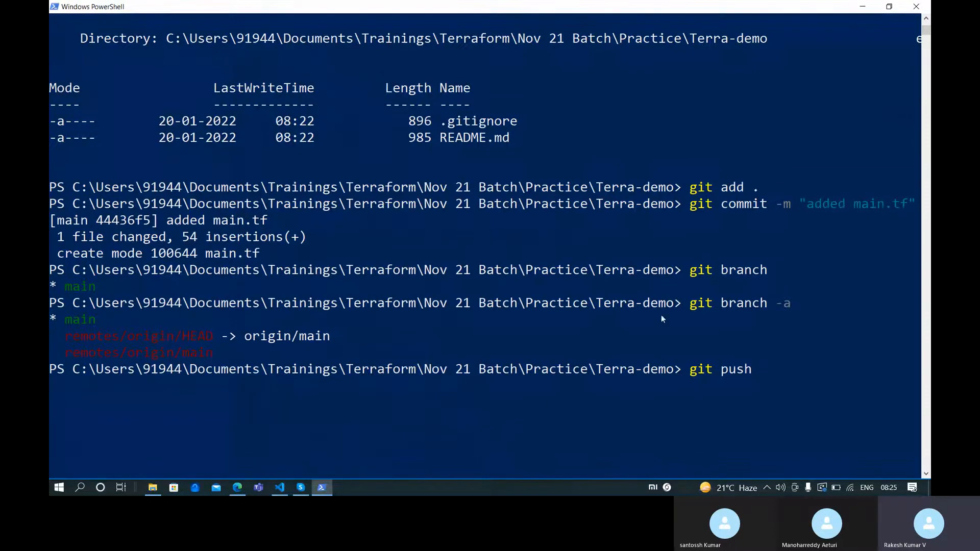
Push the main branch to origin with upstream tracking using git push -u origin main
text(-u)
key(BackSpace)
text(u origin)
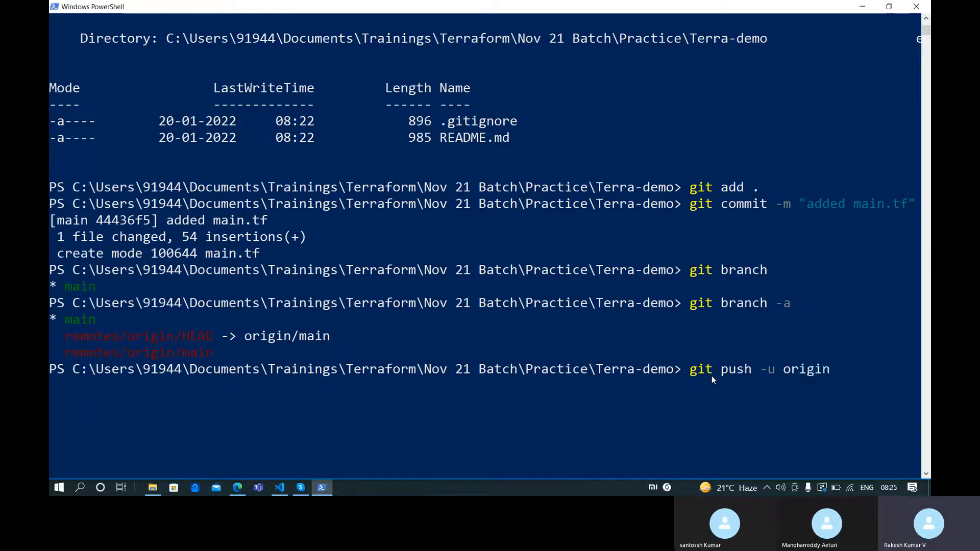
text(main)
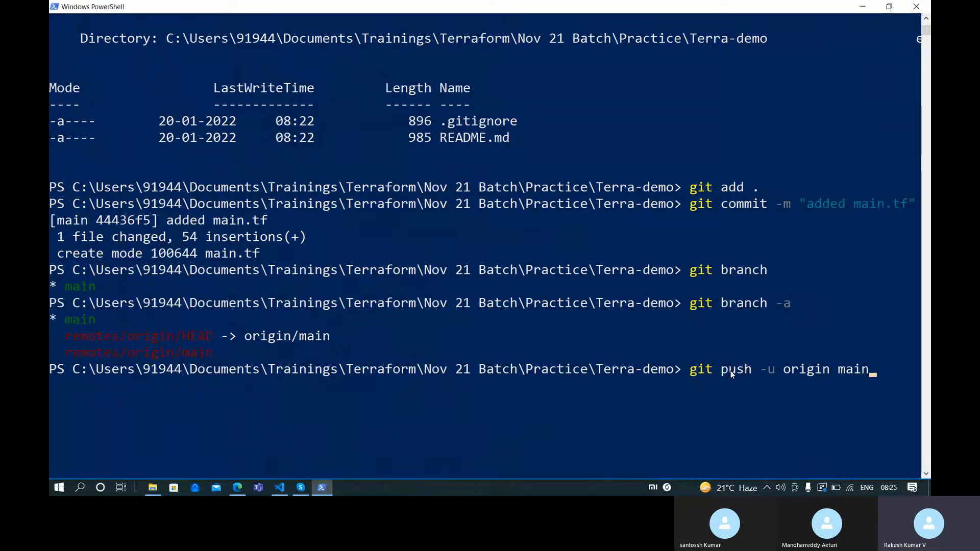
key(Return)
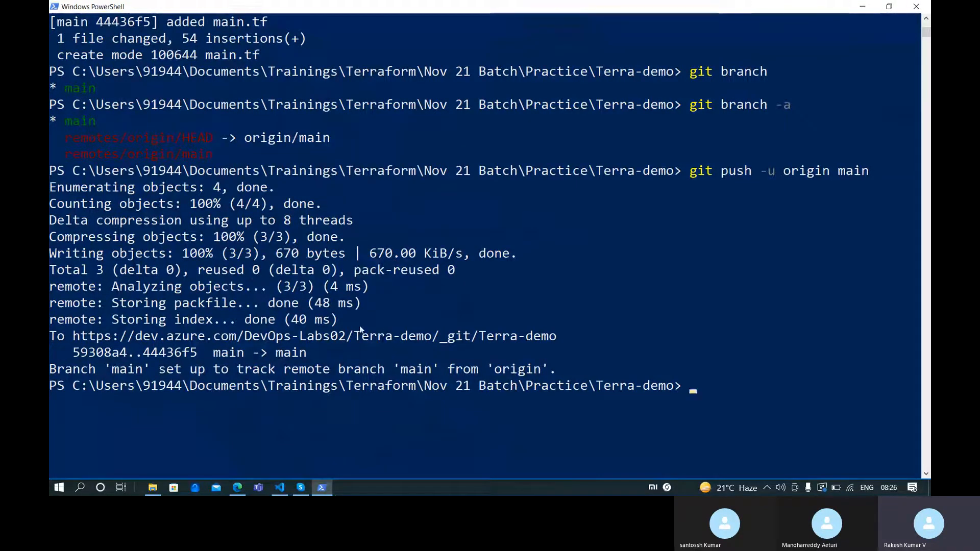
Refresh the Terra-demo repo files so main.tf shows, and check the branch list
click(237, 488)
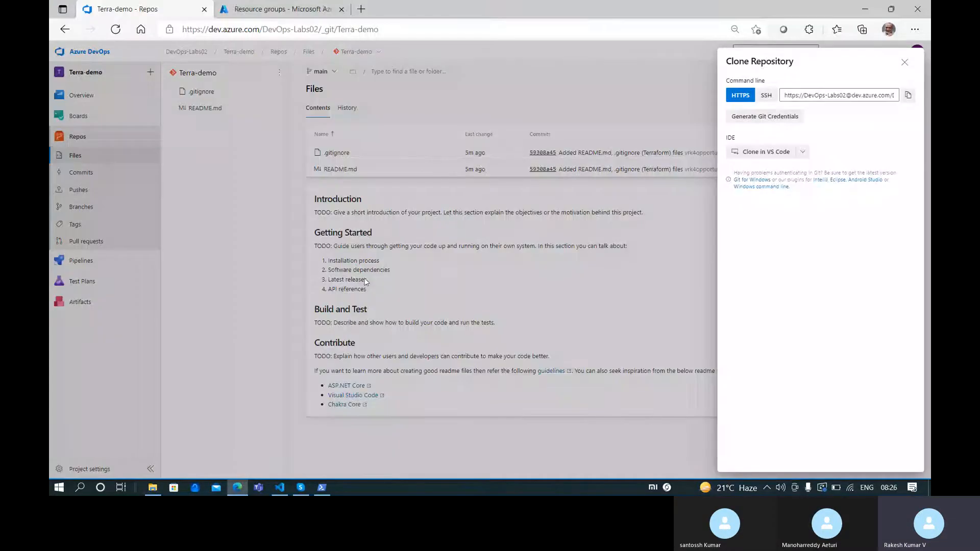
click(904, 62)
click(116, 30)
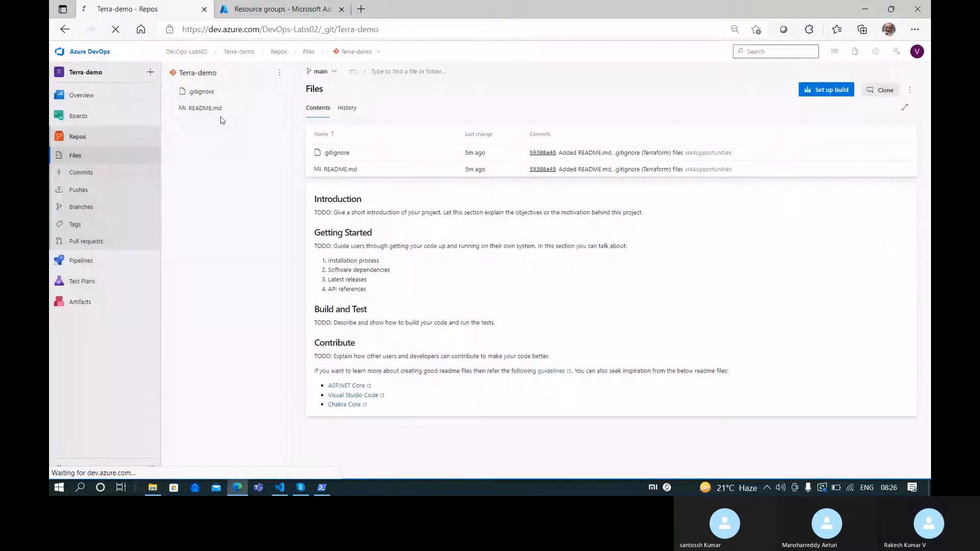
click(320, 71)
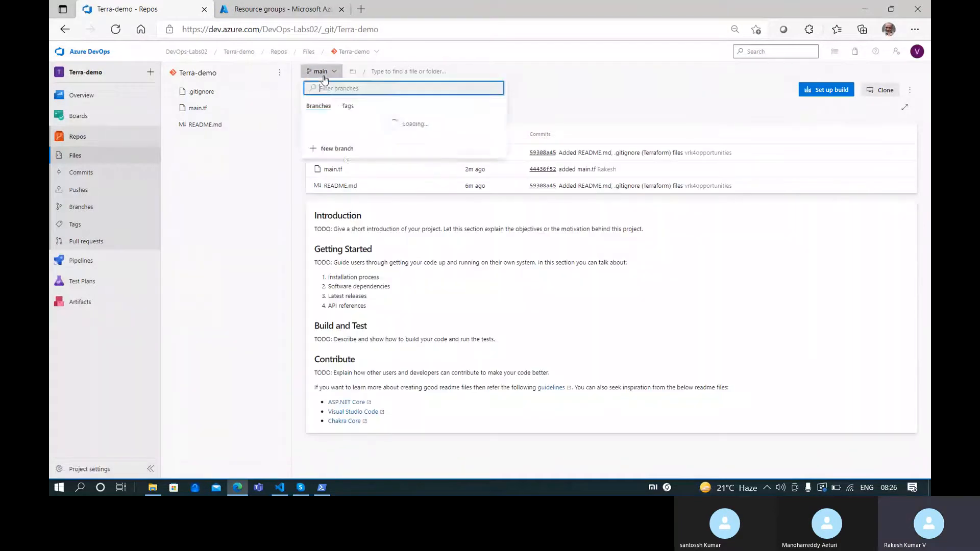
click(221, 196)
click(331, 72)
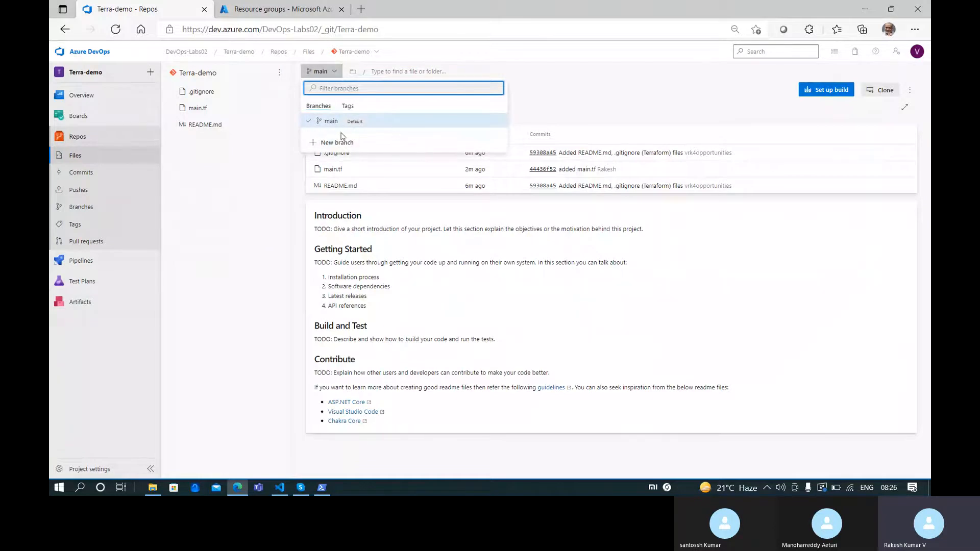
click(239, 186)
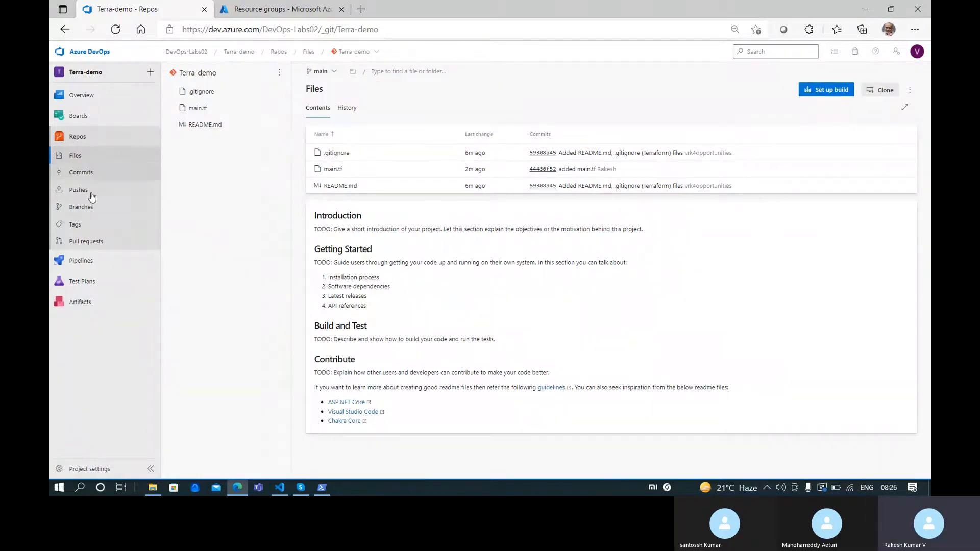
Look over a new pull request's source and target branches, then view the commit history
click(87, 241)
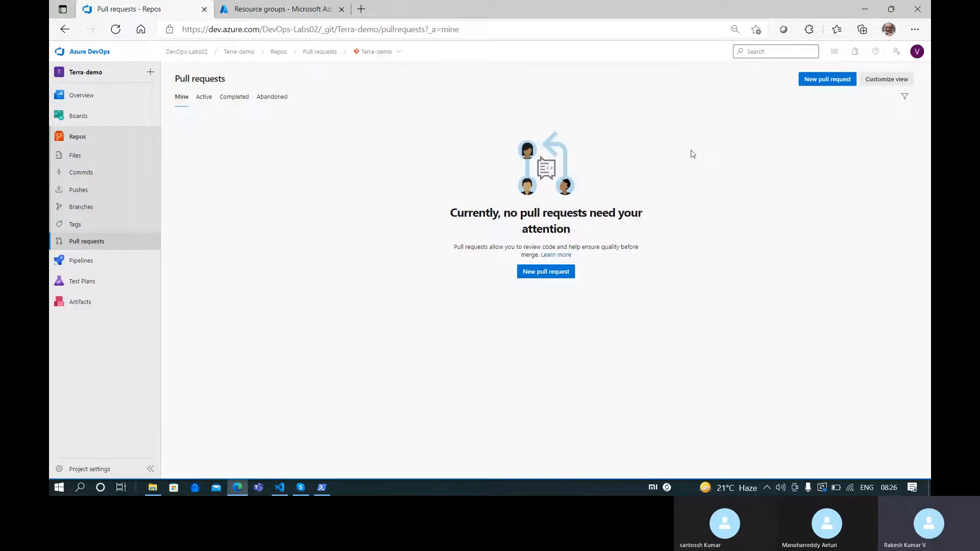
click(544, 270)
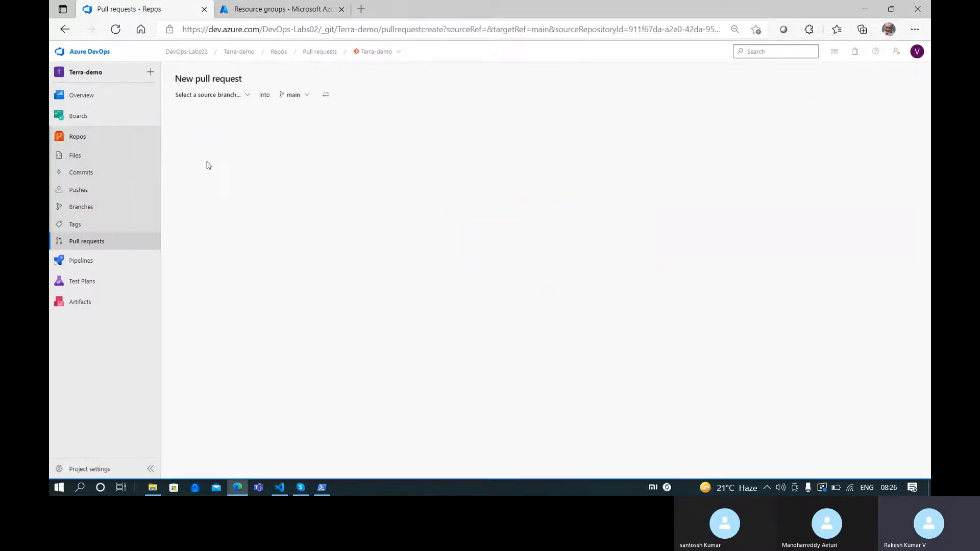
click(240, 98)
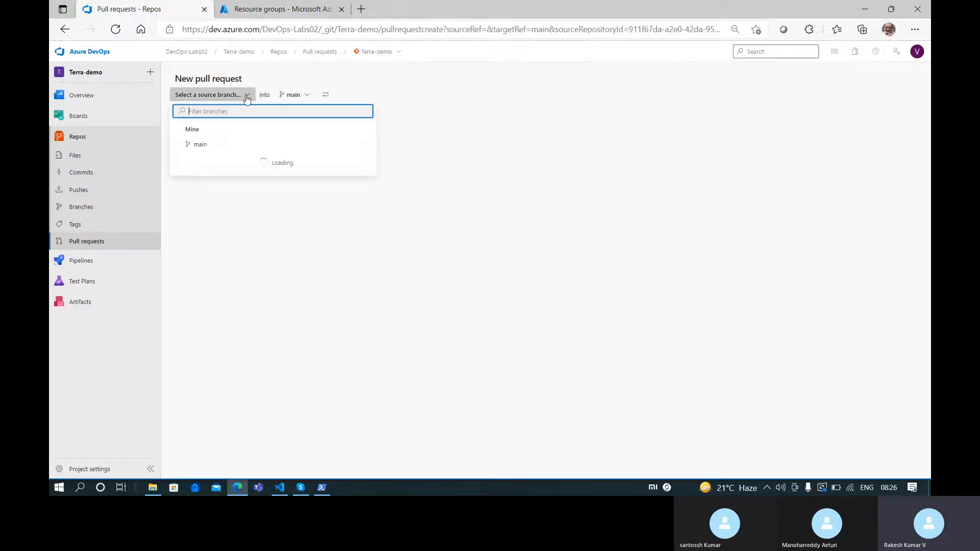
click(202, 175)
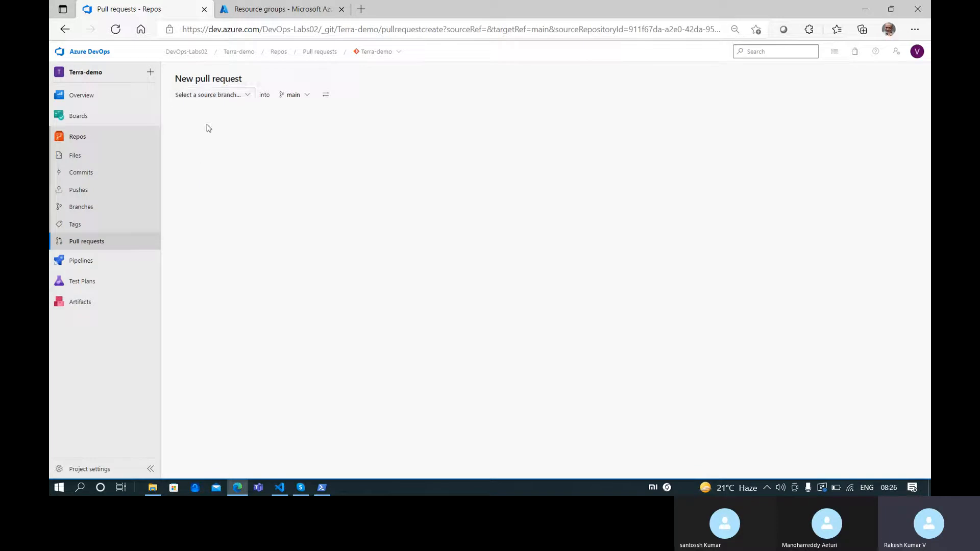
click(302, 98)
click(97, 241)
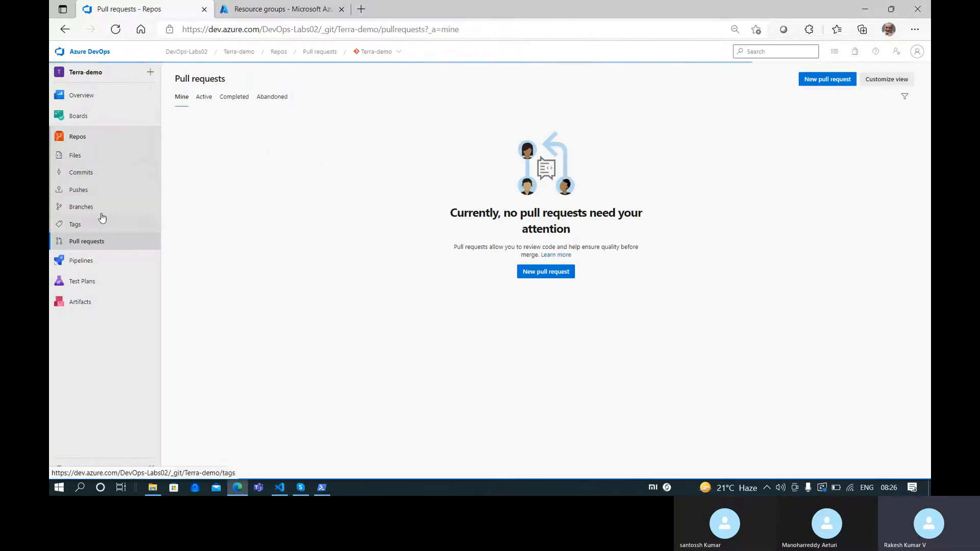
click(115, 170)
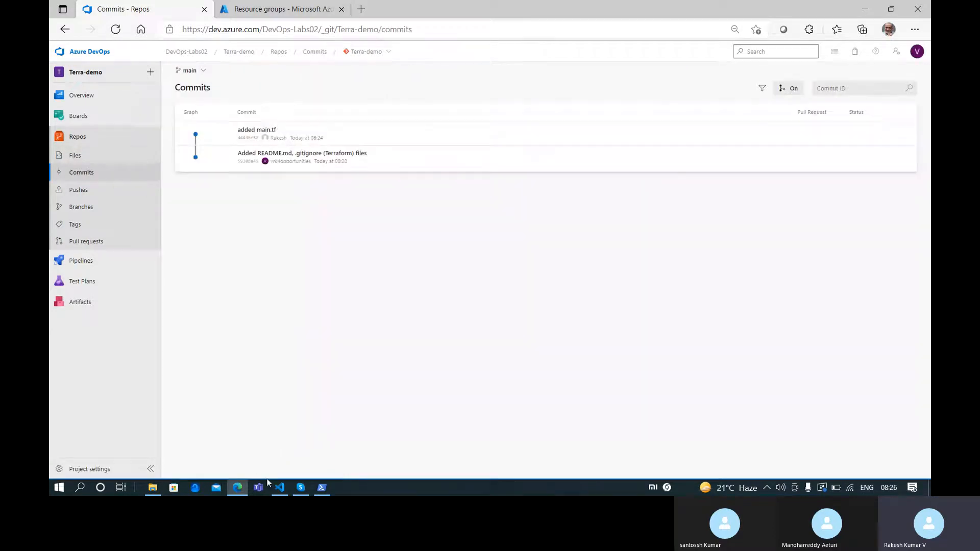
click(279, 488)
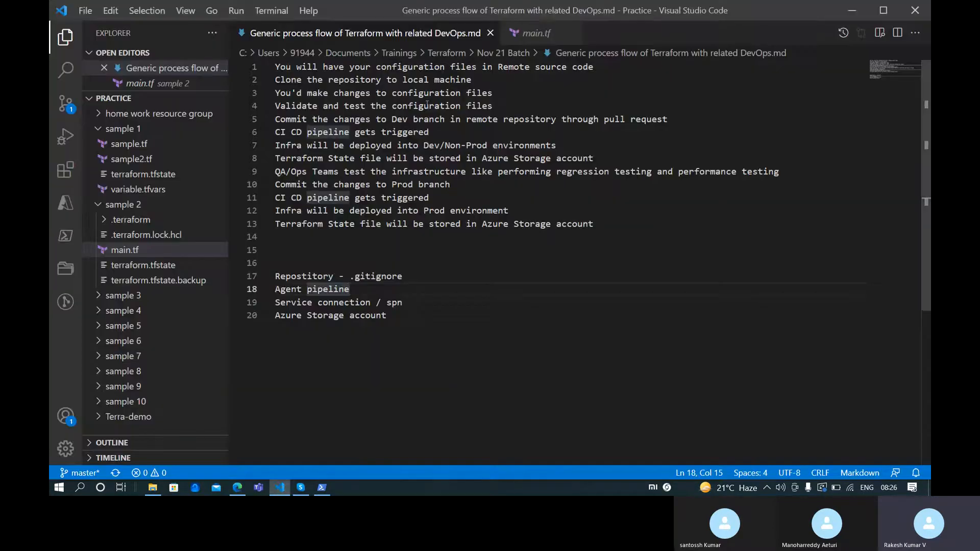
Highlight the Dev branch pull request line in the notes, then return to the commits page
drag(392, 119, 635, 119)
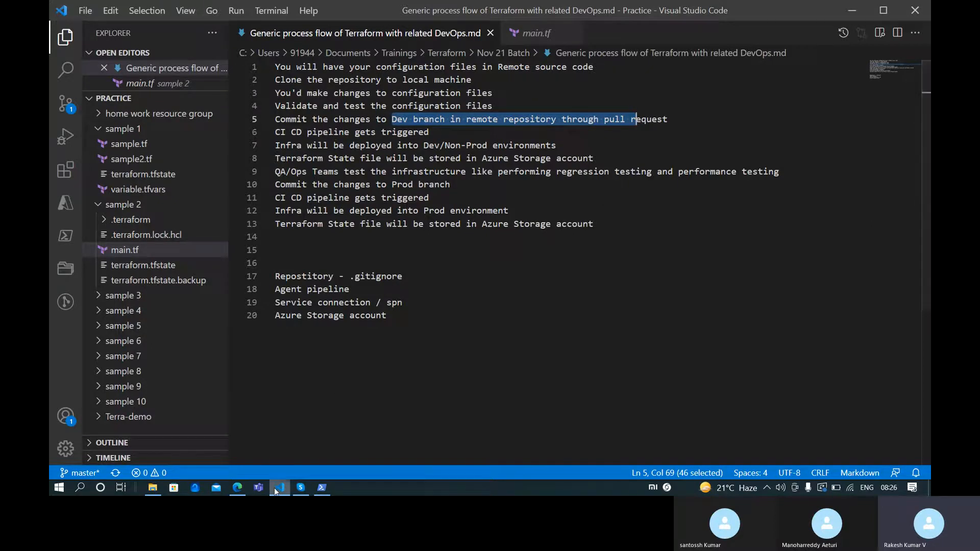
mouse_move(275, 487)
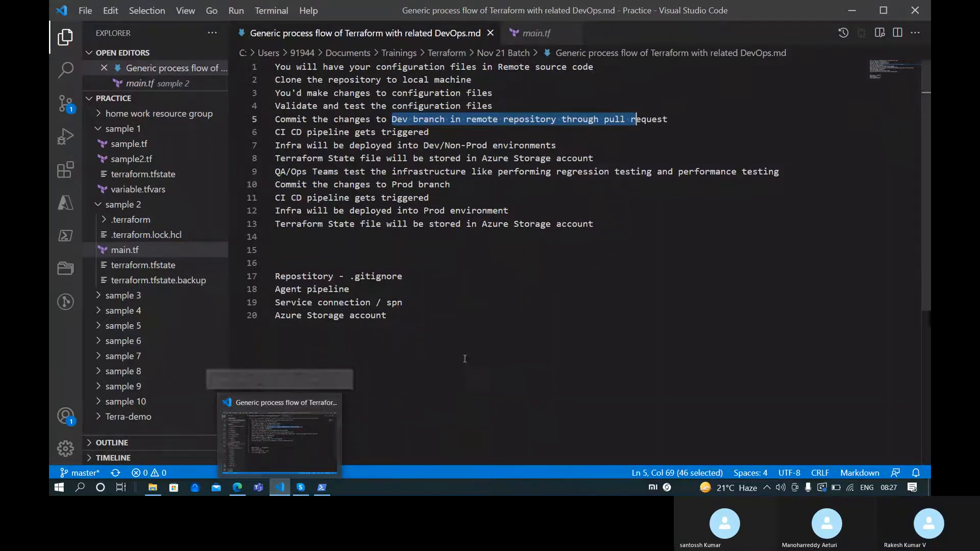
click(235, 488)
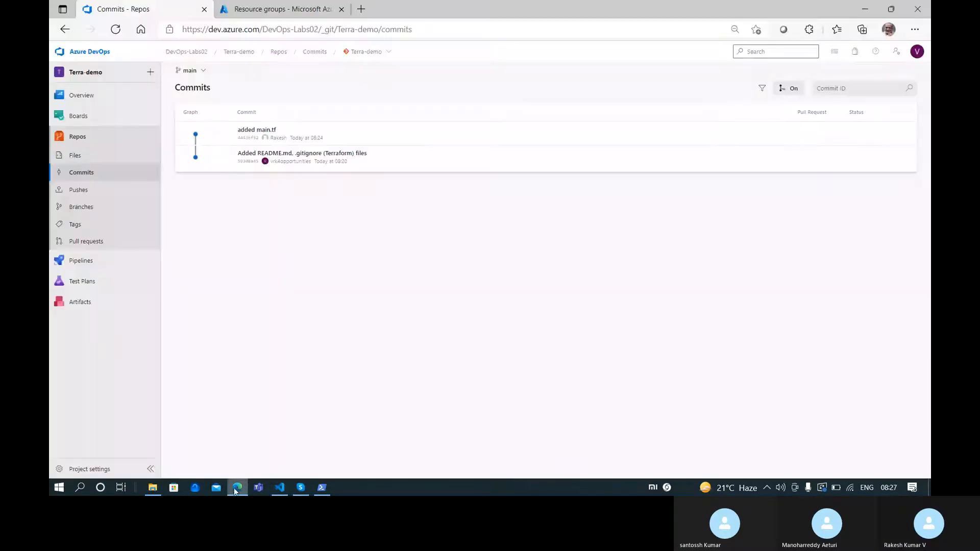
Create classic pipeline Terra-demo-CI from Terra-demo's main branch using an empty job
middle_click(96, 263)
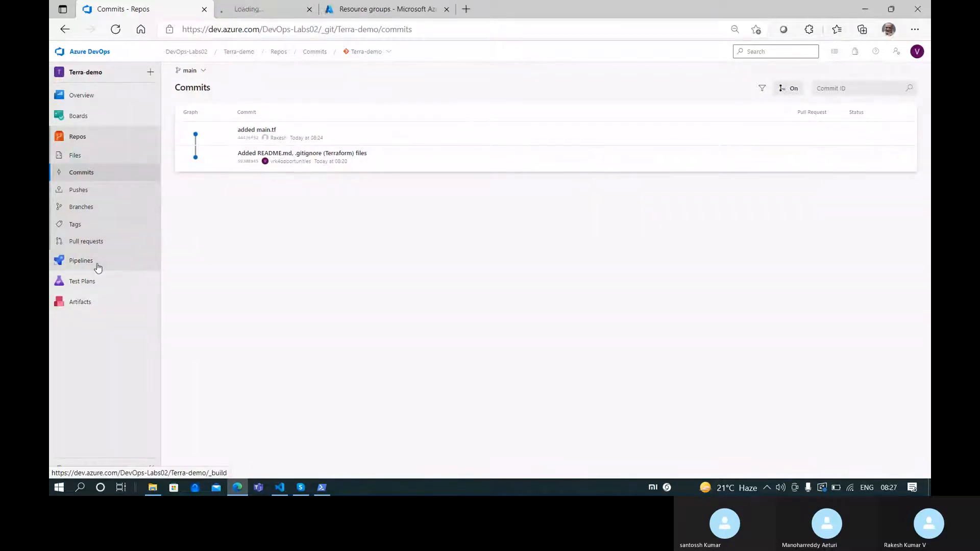
click(264, 8)
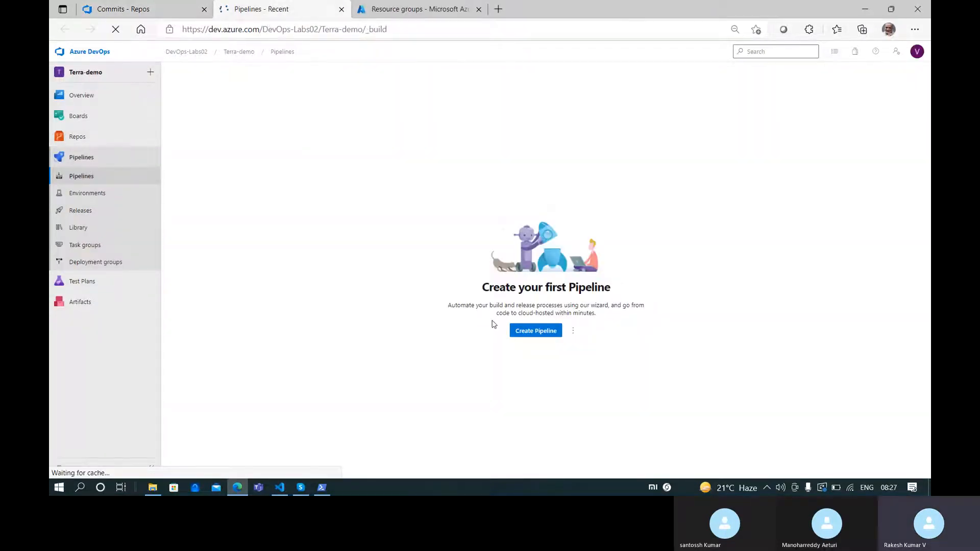
click(538, 329)
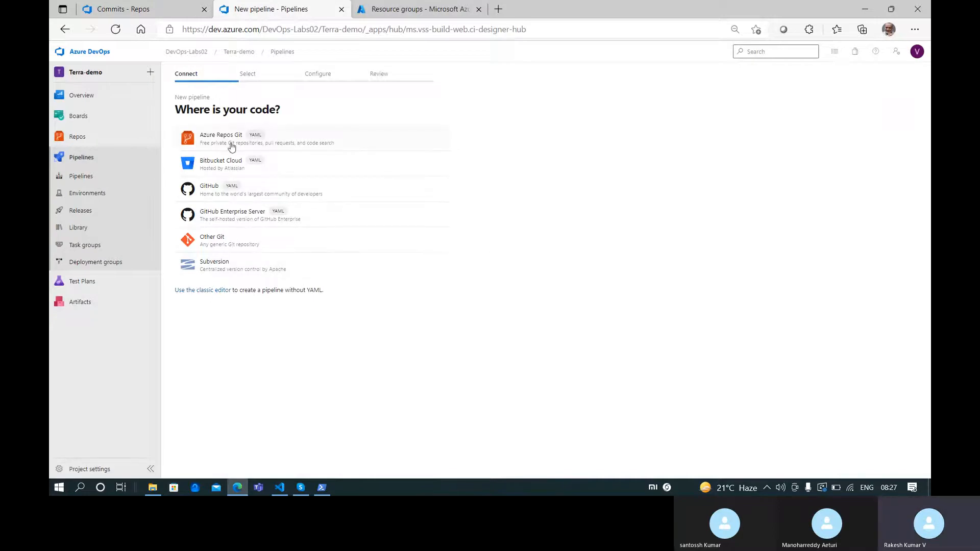
click(209, 294)
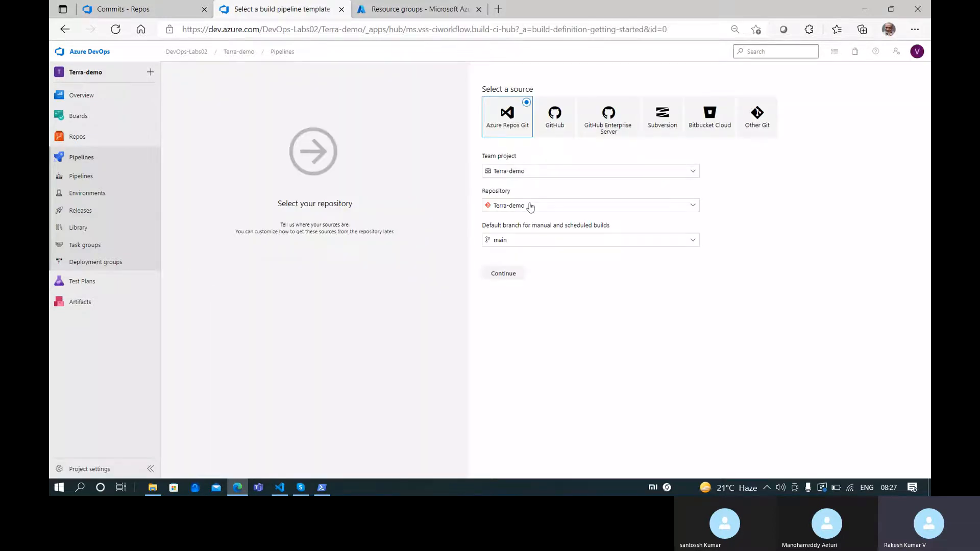
click(508, 276)
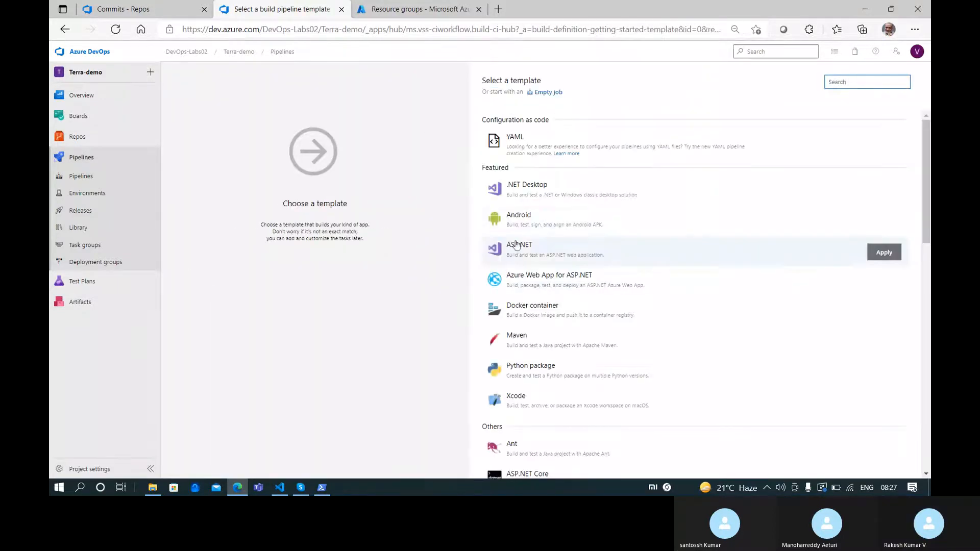
click(552, 93)
click(246, 184)
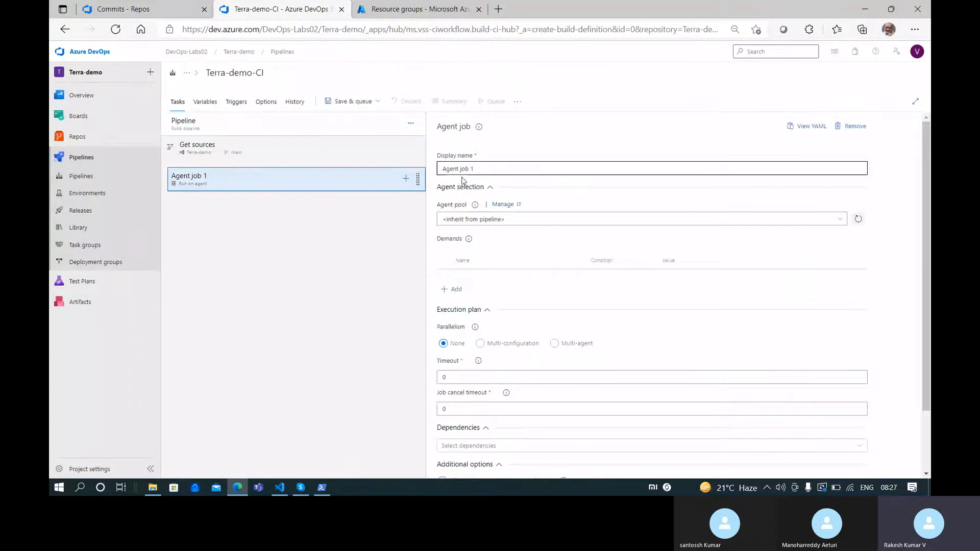
Add a Copy files task to Agent job 1 with Contents *.tf, then view the pipeline variables
click(406, 180)
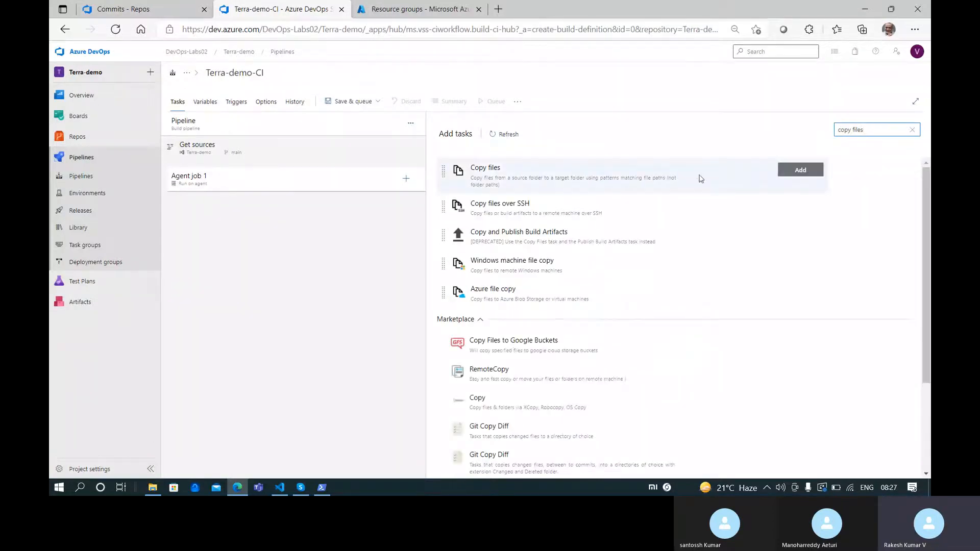
click(788, 172)
click(240, 212)
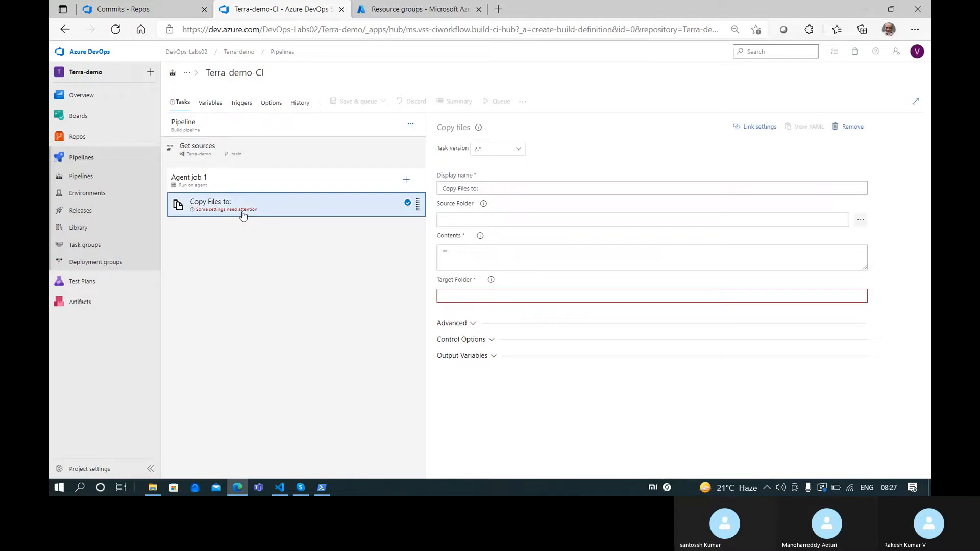
click(517, 258)
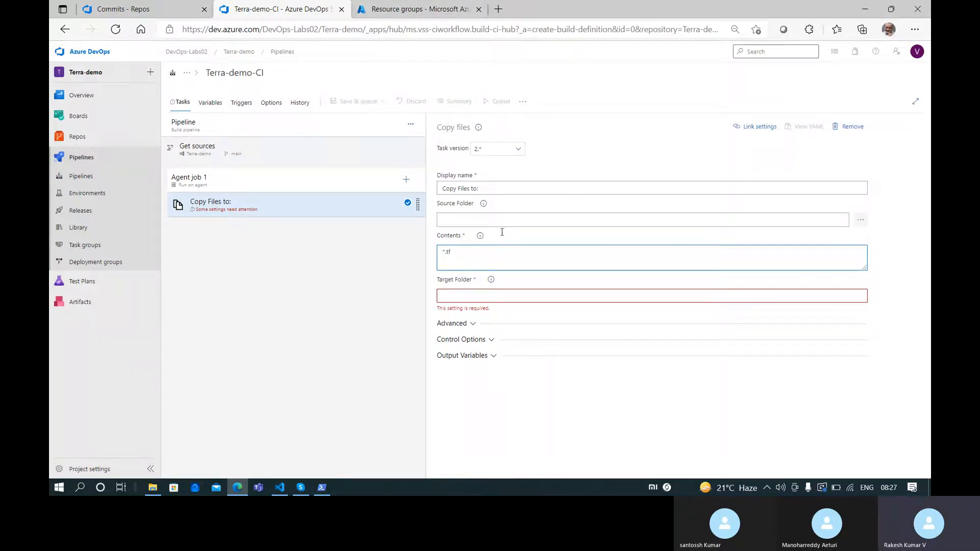
click(499, 295)
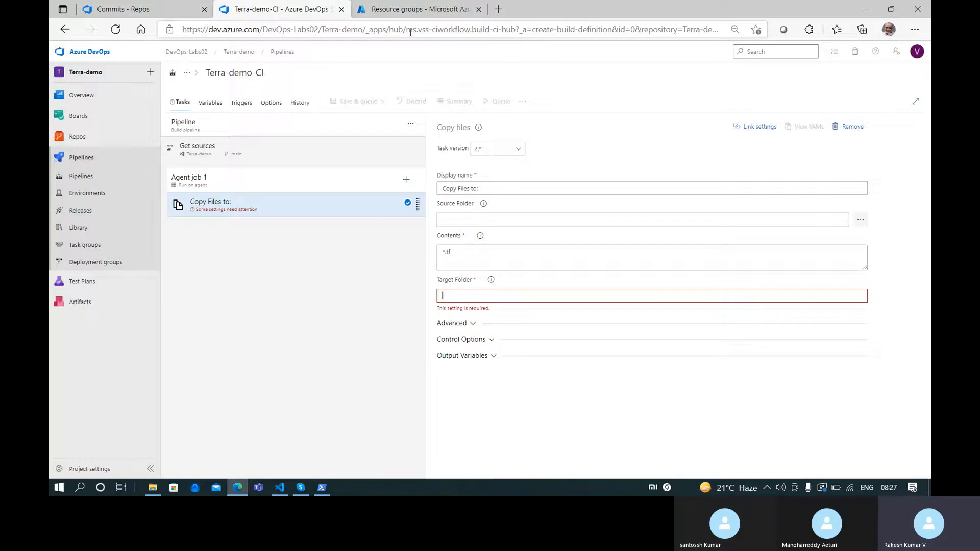
click(212, 103)
click(193, 157)
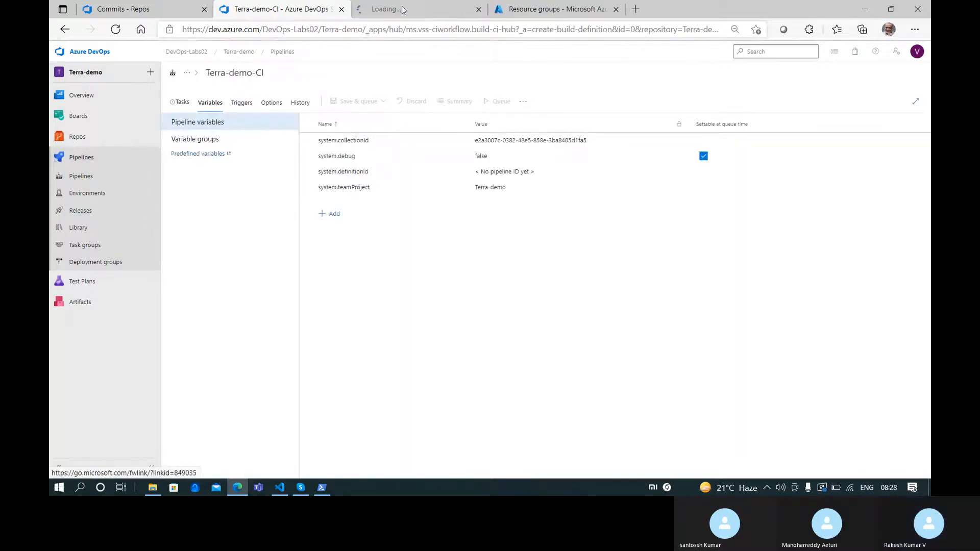
Search the predefined variables docs for 'staging' and select Build.ArtifactStagingDirectory
click(381, 6)
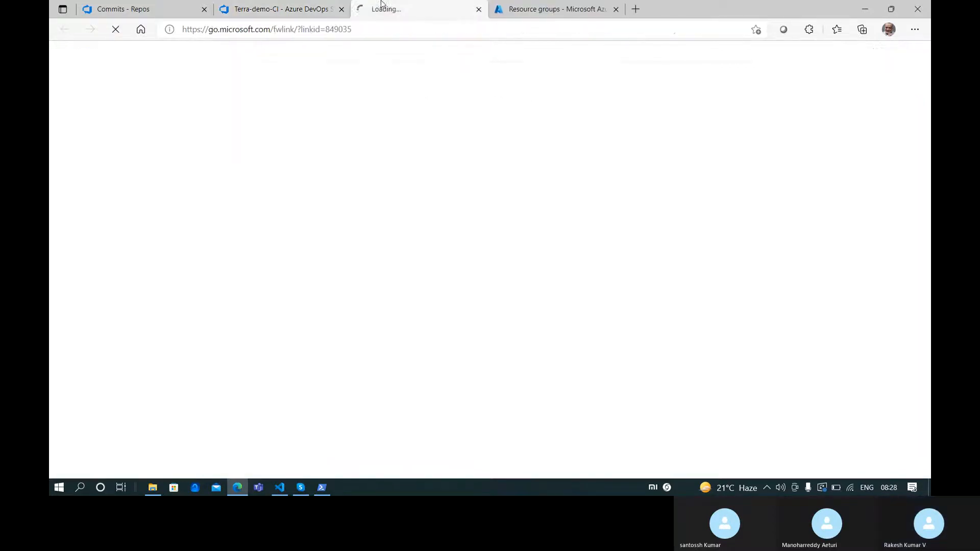
click(285, 10)
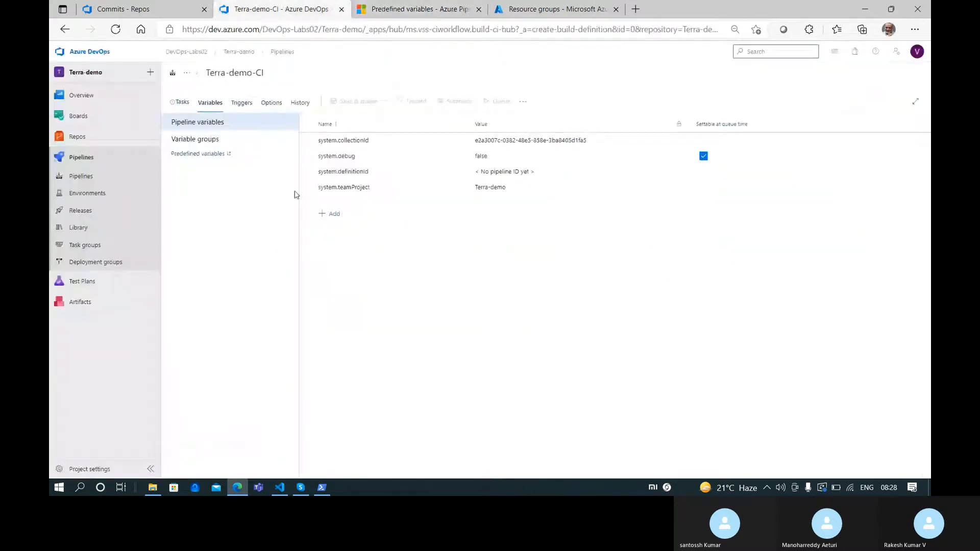
click(387, 6)
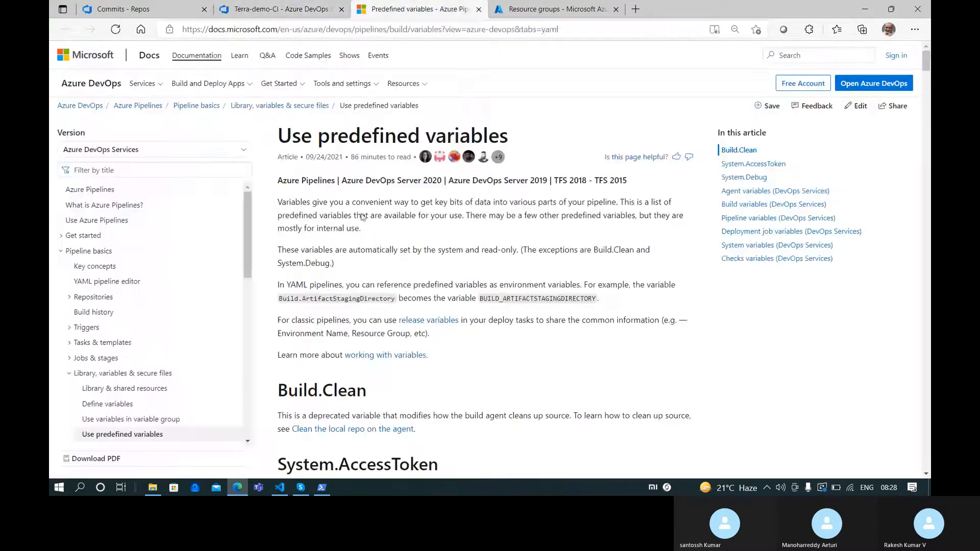
scroll(365, 255, down, 20)
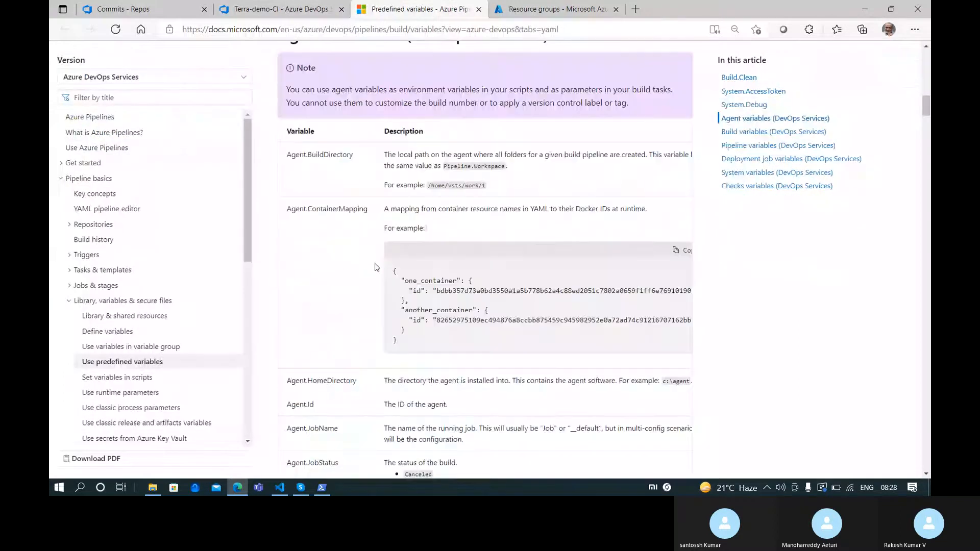
key(ctrl+f)
text(staging)
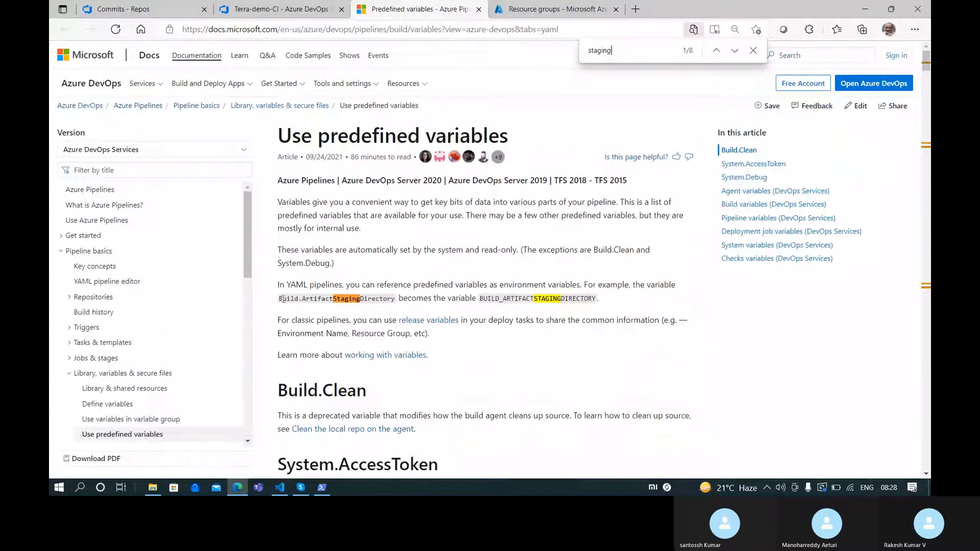
drag(280, 298, 392, 301)
scroll(491, 364, down, 10)
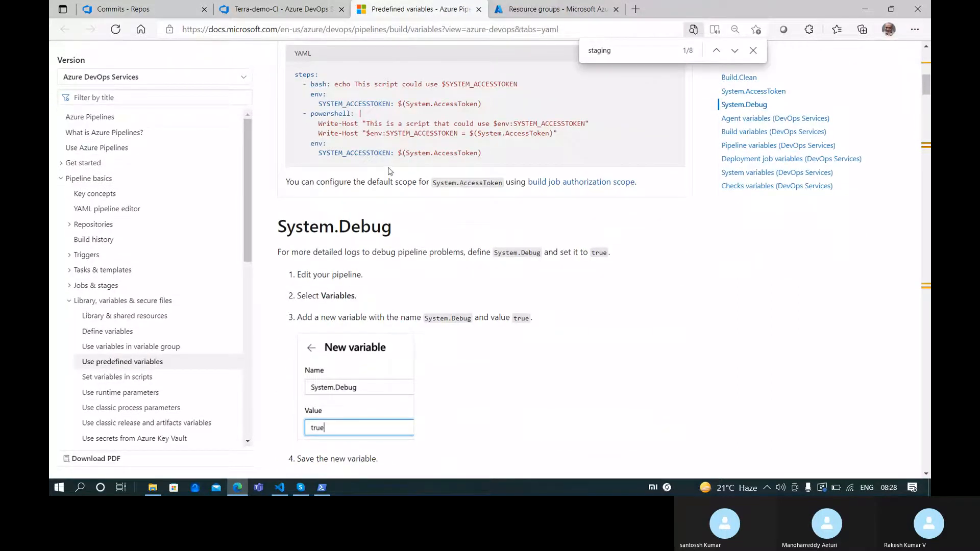
scroll(389, 169, down, 12)
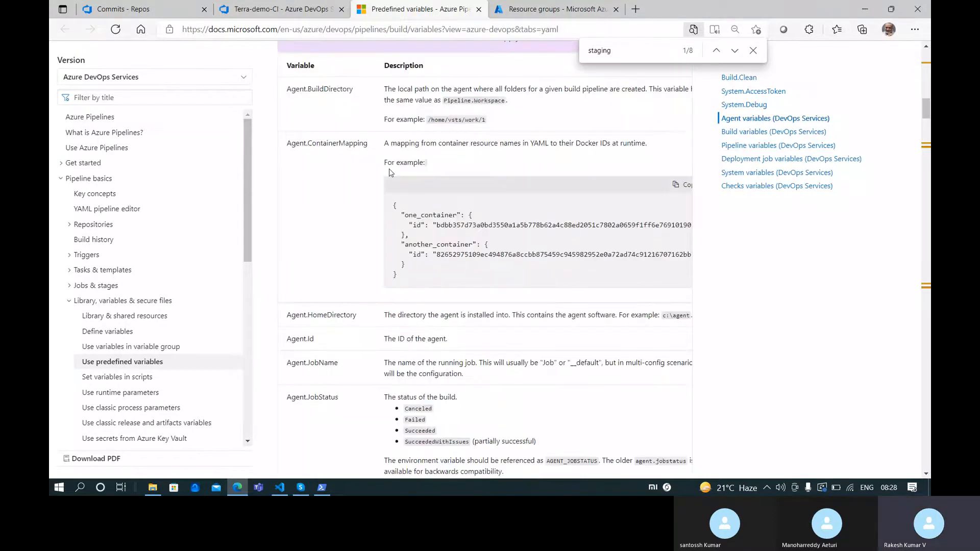
scroll(389, 169, down, 10)
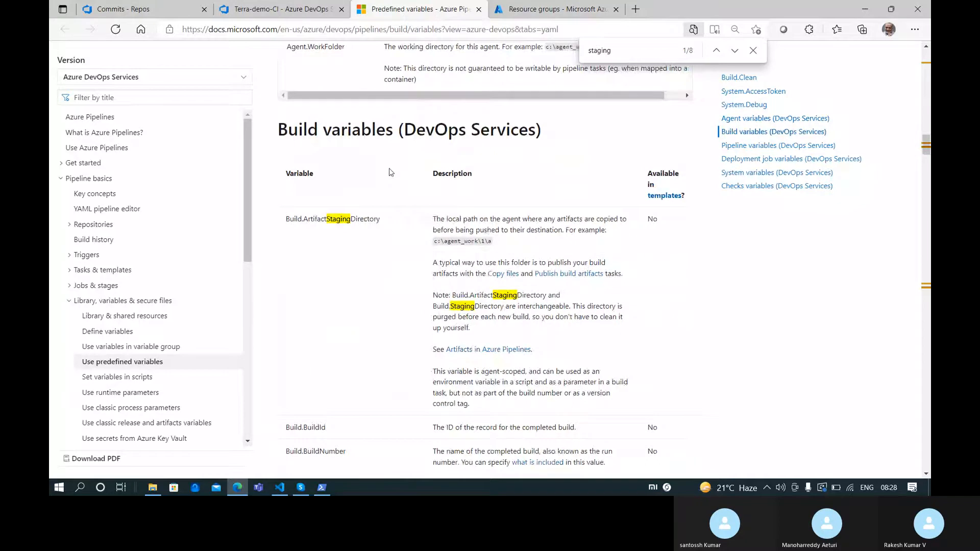
click(304, 7)
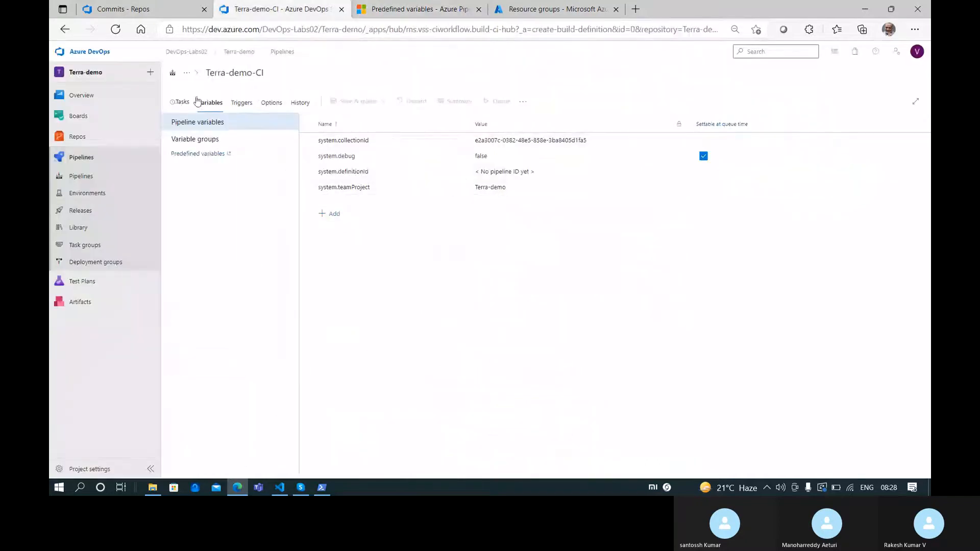
Open the Copy Files task and try the Source Folder picker, leaving the folder empty
click(186, 102)
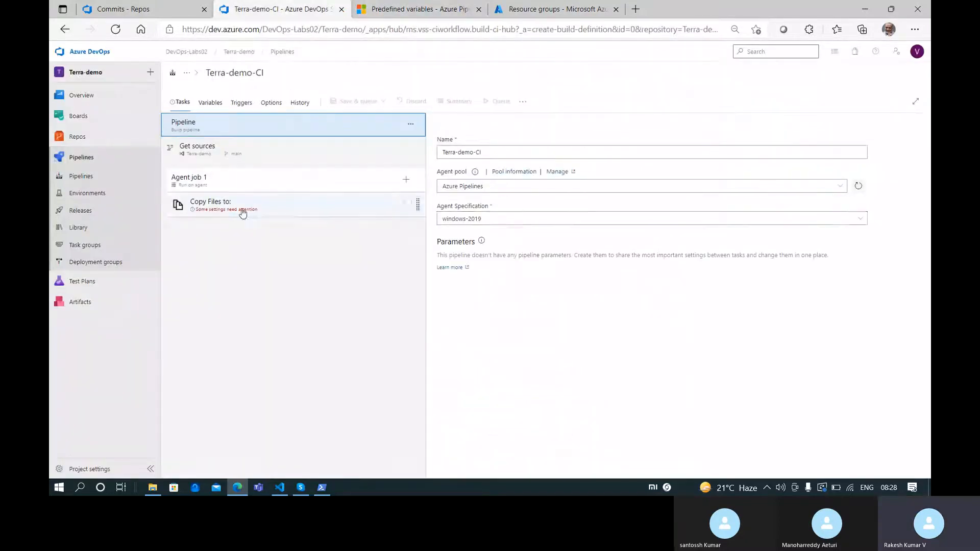
click(247, 213)
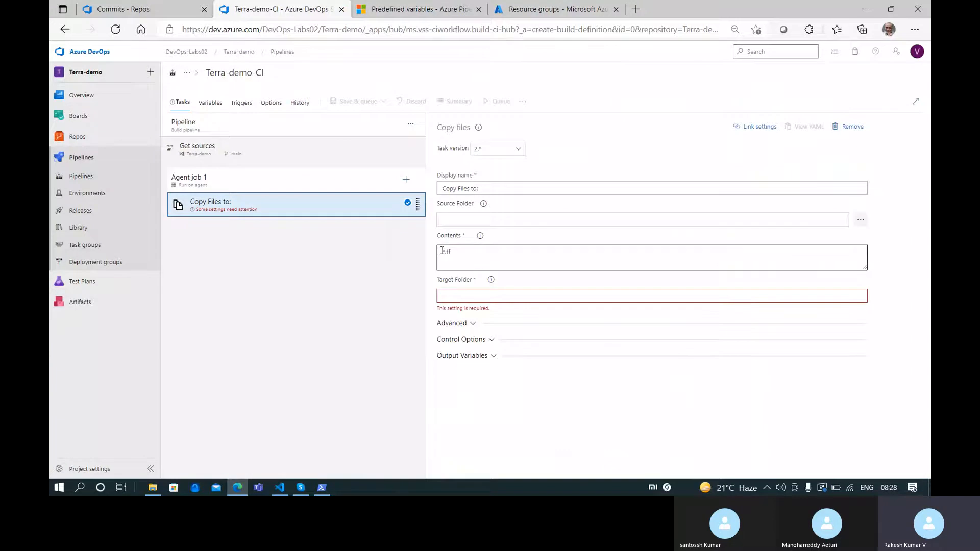
click(860, 219)
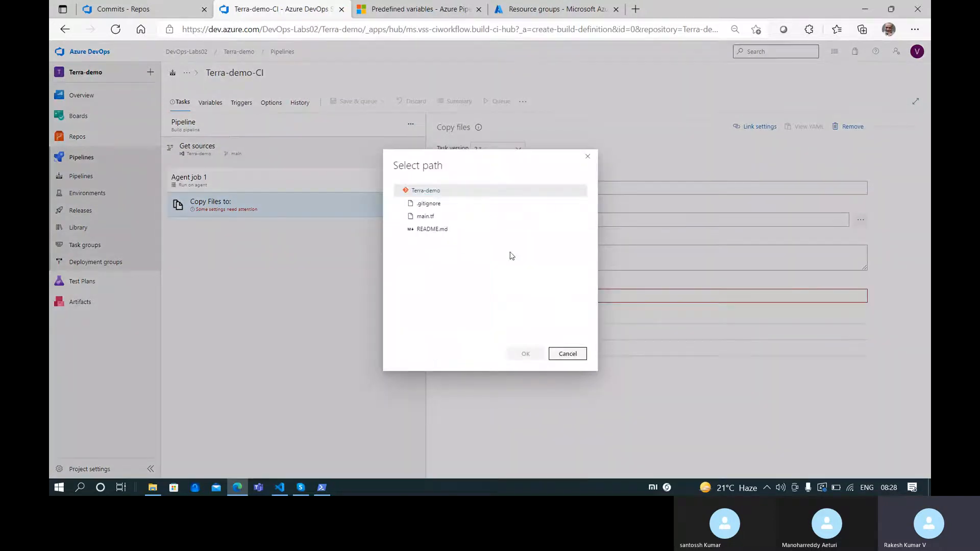
click(434, 191)
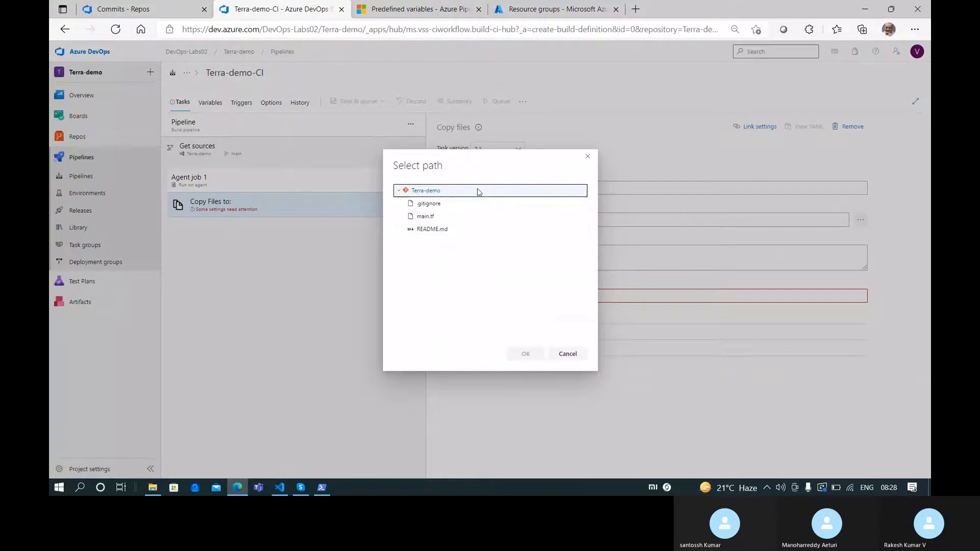
click(586, 157)
mouse_move(484, 210)
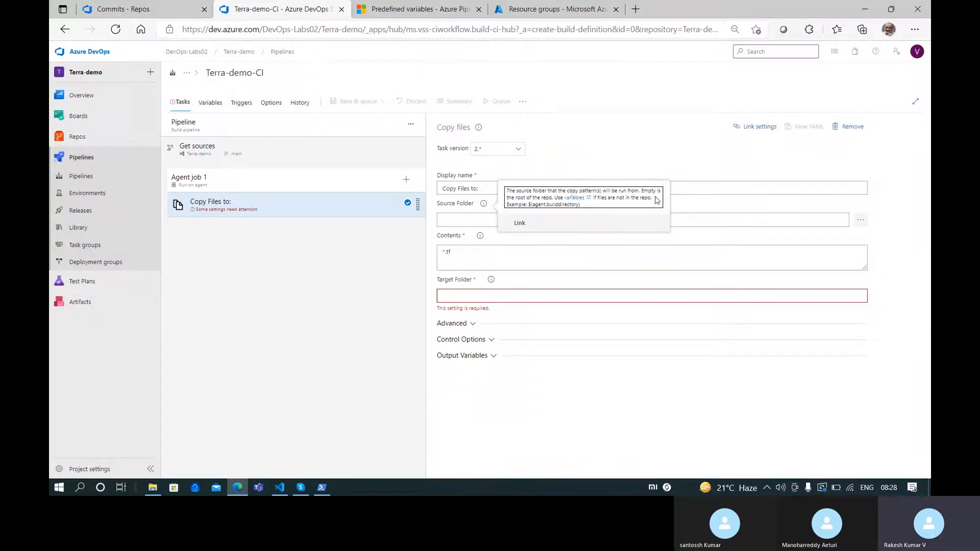
click(455, 211)
click(905, 245)
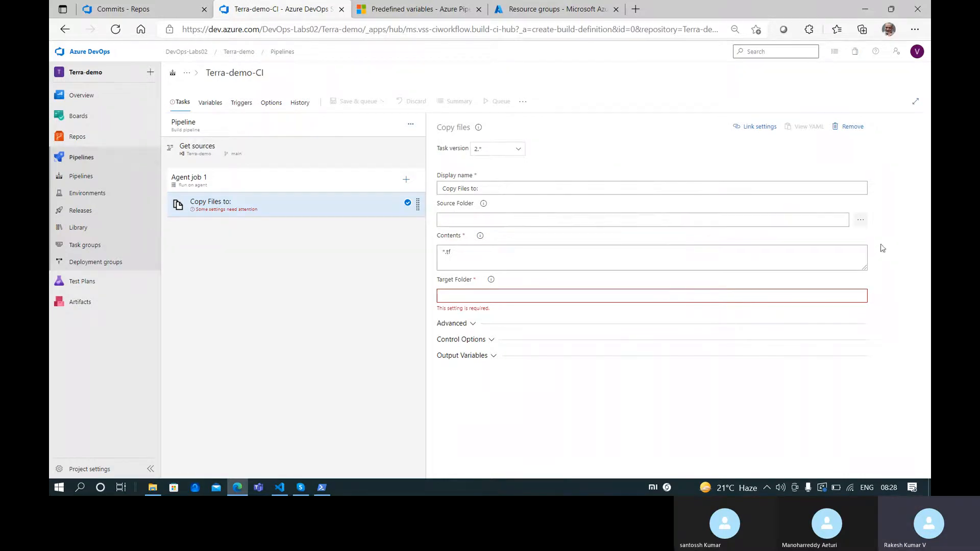
Open the Contents help's documentation link in a new tab
click(480, 236)
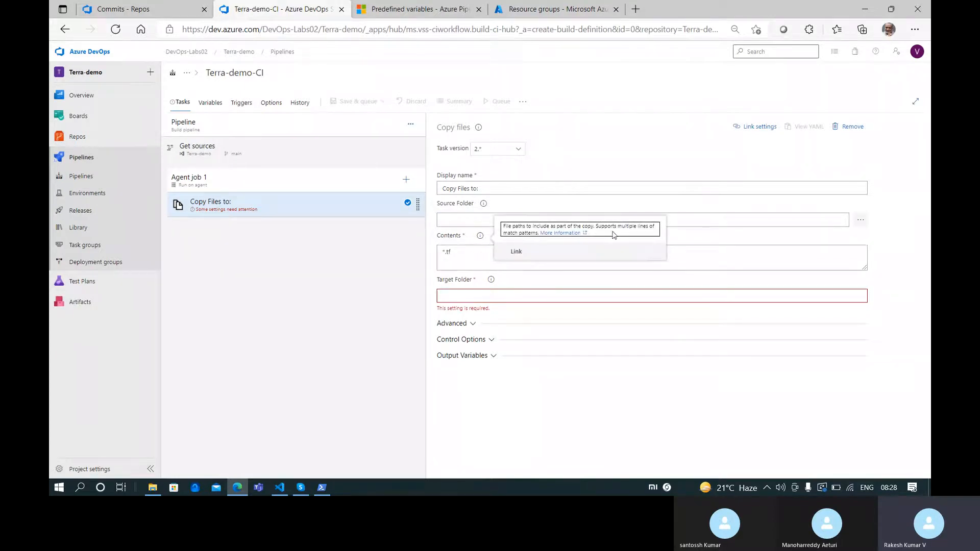
click(561, 233)
click(528, 9)
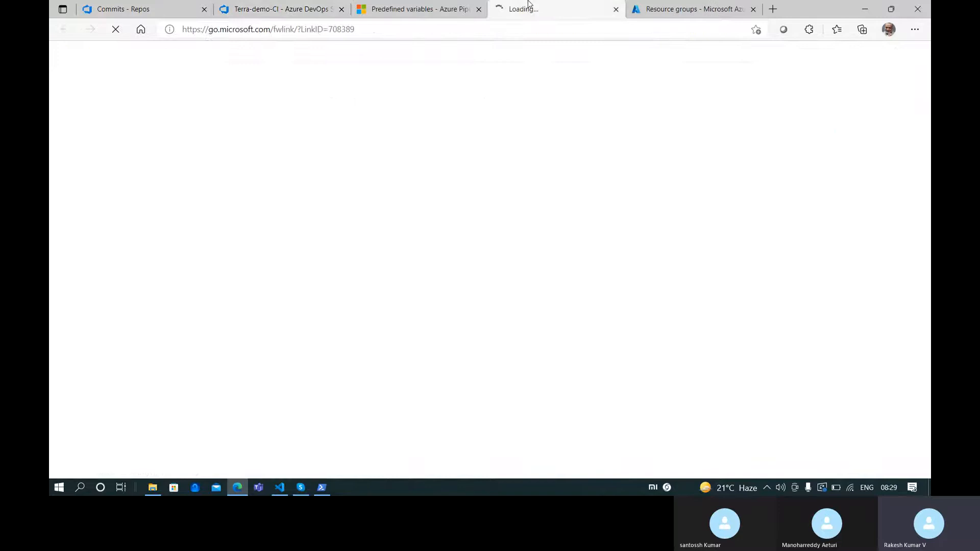
Read the Copy Files docs down to the match-pattern examples, selecting the *.exe pattern
scroll(360, 156, down, 5)
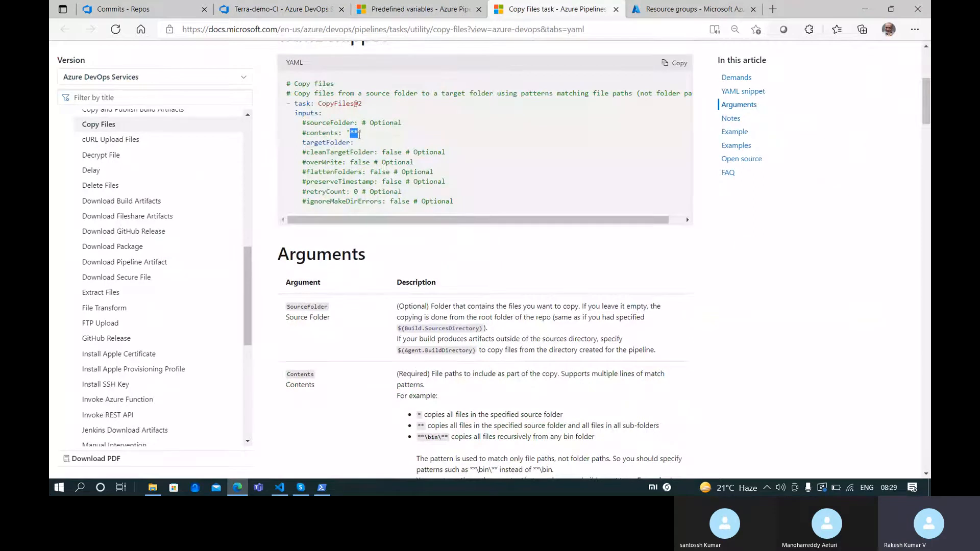
scroll(358, 134, down, 1)
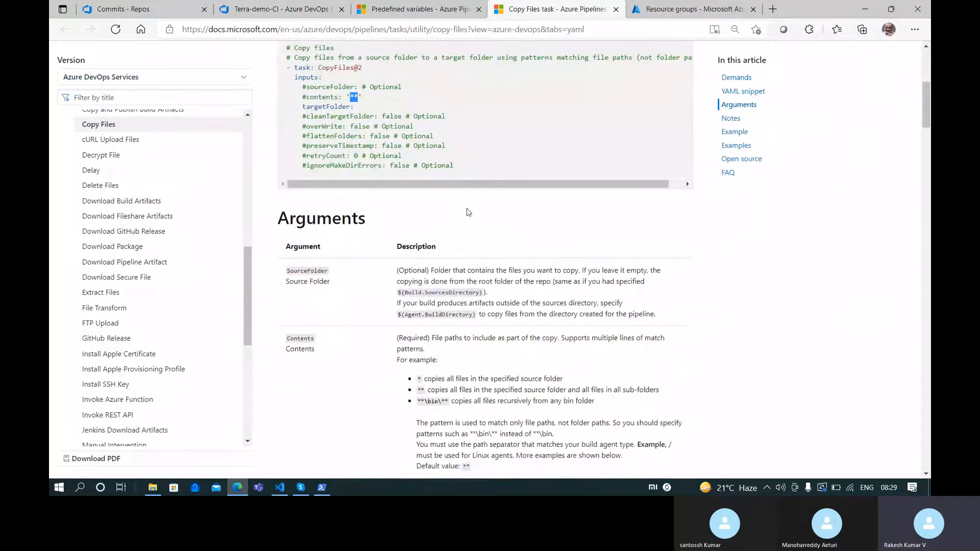
scroll(409, 173, up, 1)
scroll(467, 212, down, 10)
scroll(468, 212, down, 2)
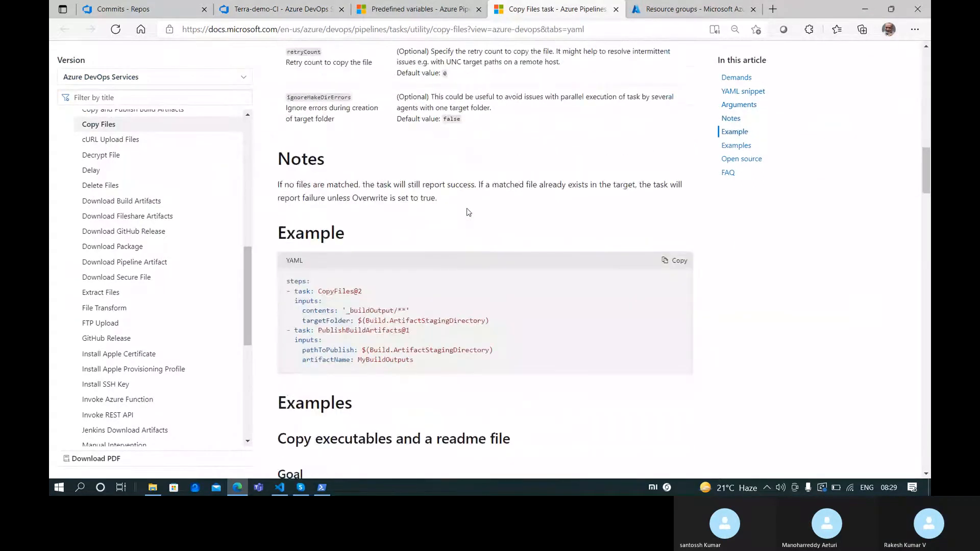
scroll(458, 230, down, 1)
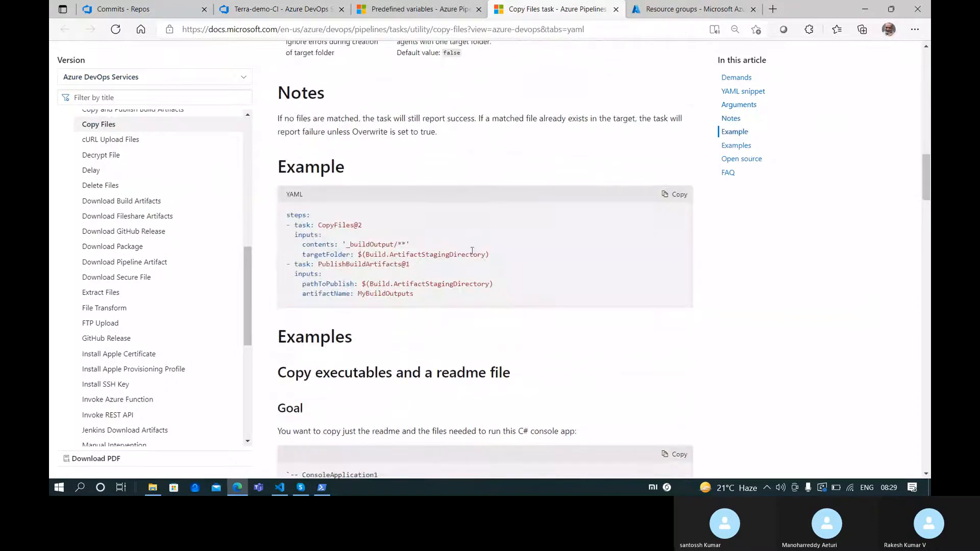
scroll(472, 250, down, 10)
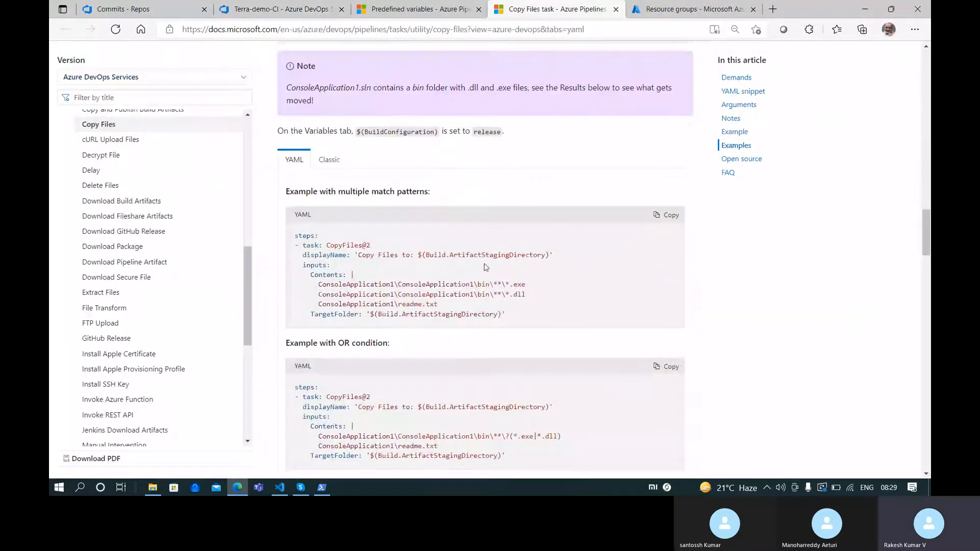
drag(506, 285, 530, 287)
scroll(531, 276, up, 8)
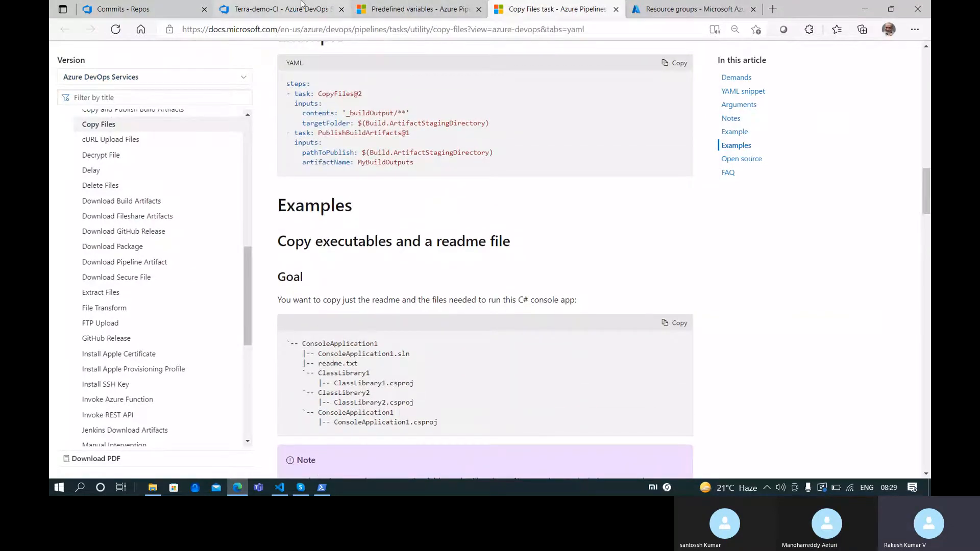
click(265, 9)
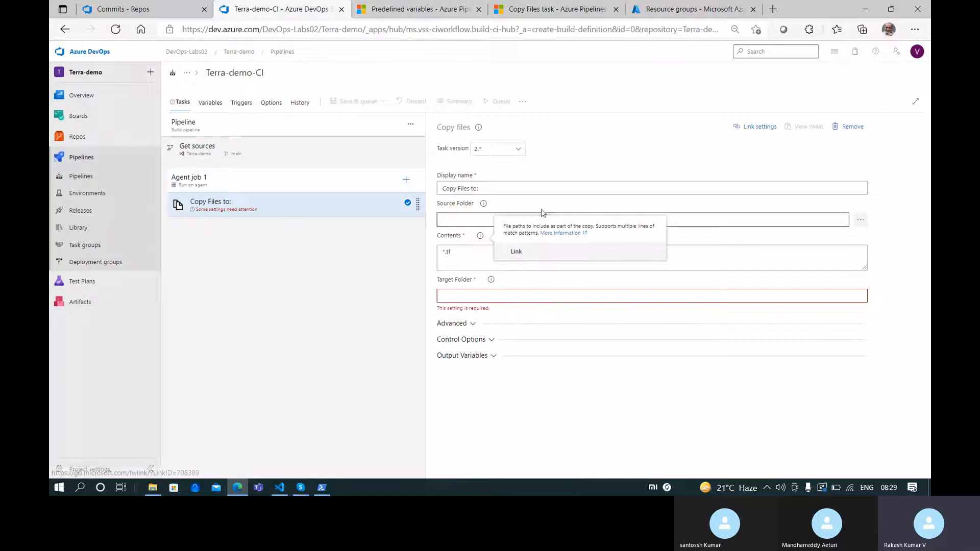
Change the Copy Files Contents pattern from *.tf to **/*.tf
click(857, 219)
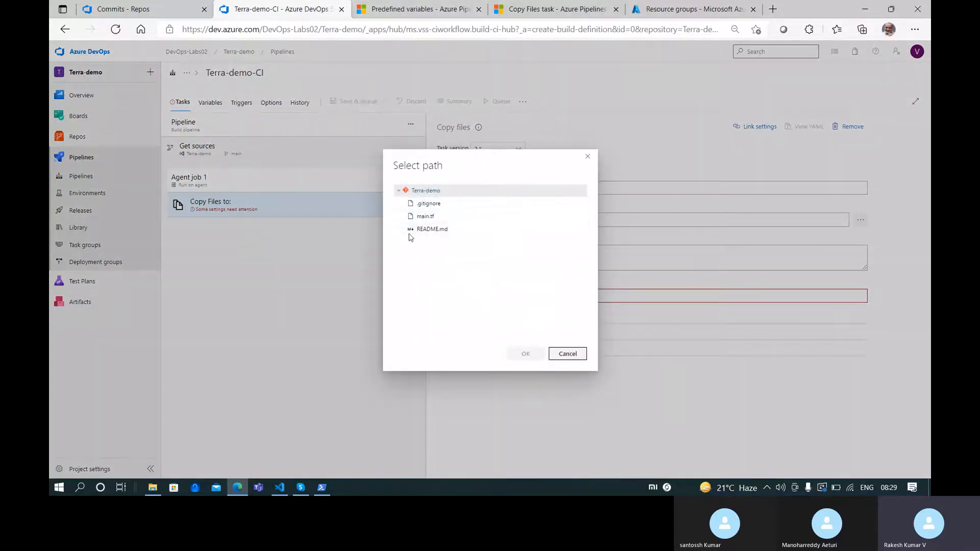
click(587, 156)
click(459, 257)
key(Home)
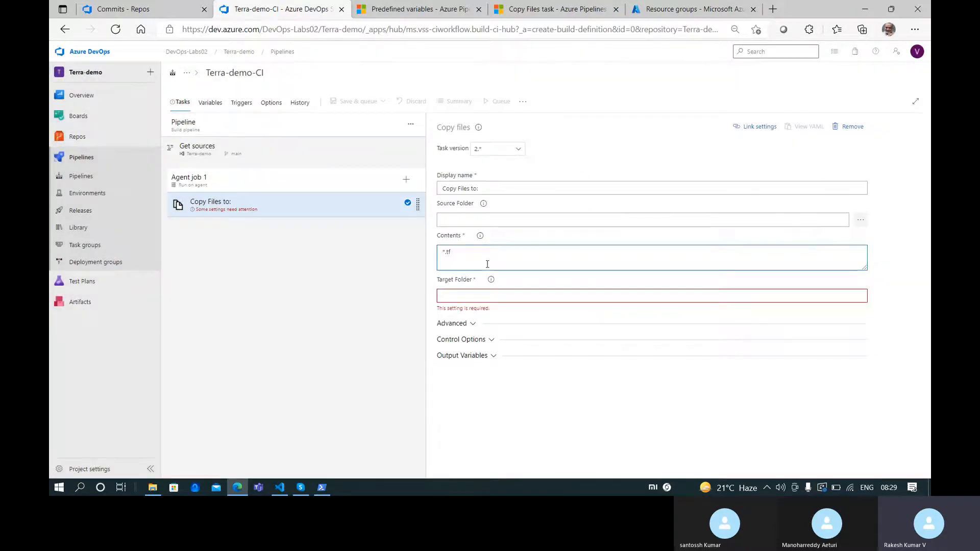
text(**/)
click(432, 8)
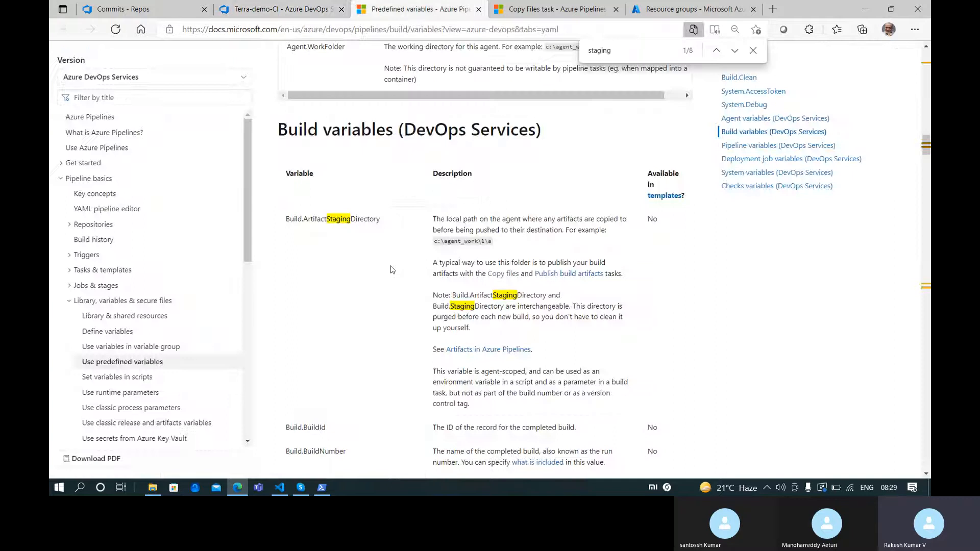
click(536, 4)
scroll(408, 277, up, 2)
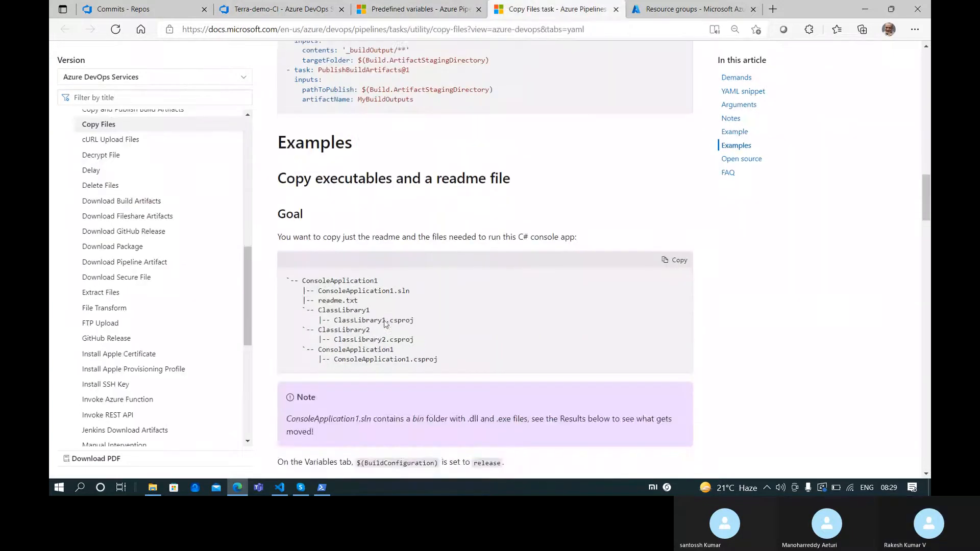
scroll(451, 305, down, 8)
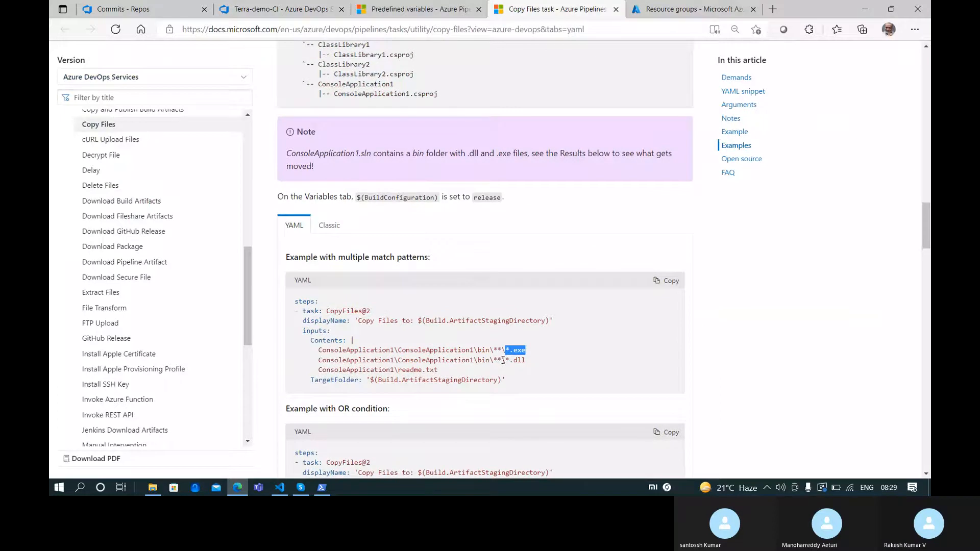
scroll(488, 357, up, 8)
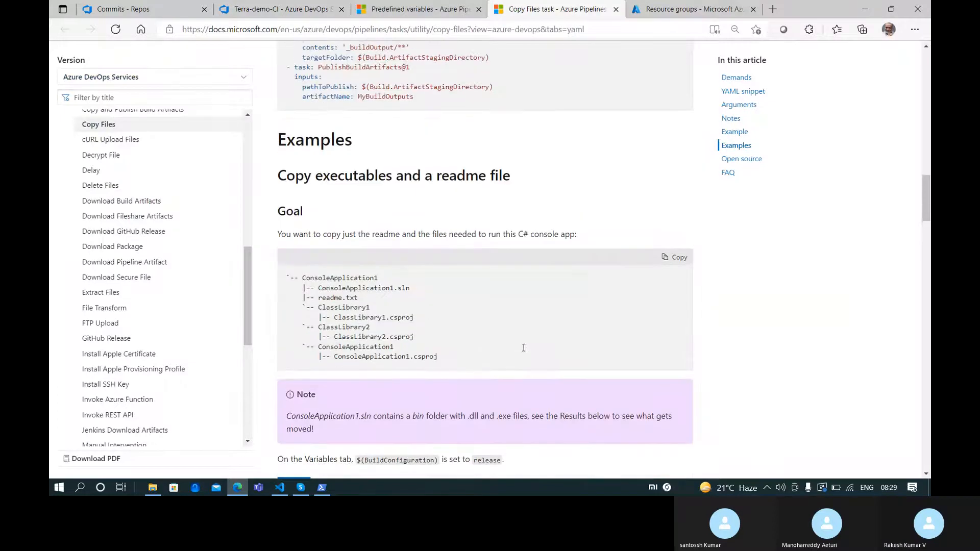
scroll(521, 351, down, 4)
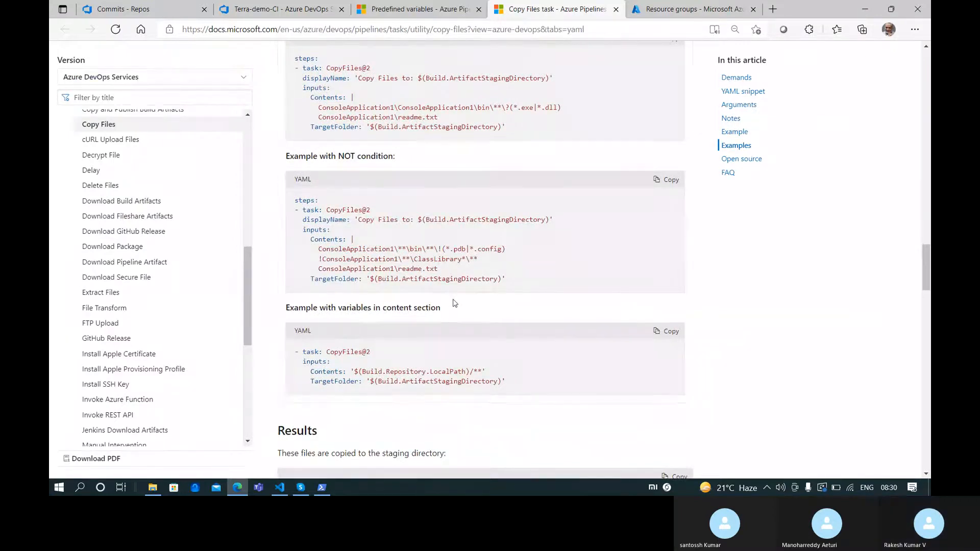
scroll(454, 303, down, 4)
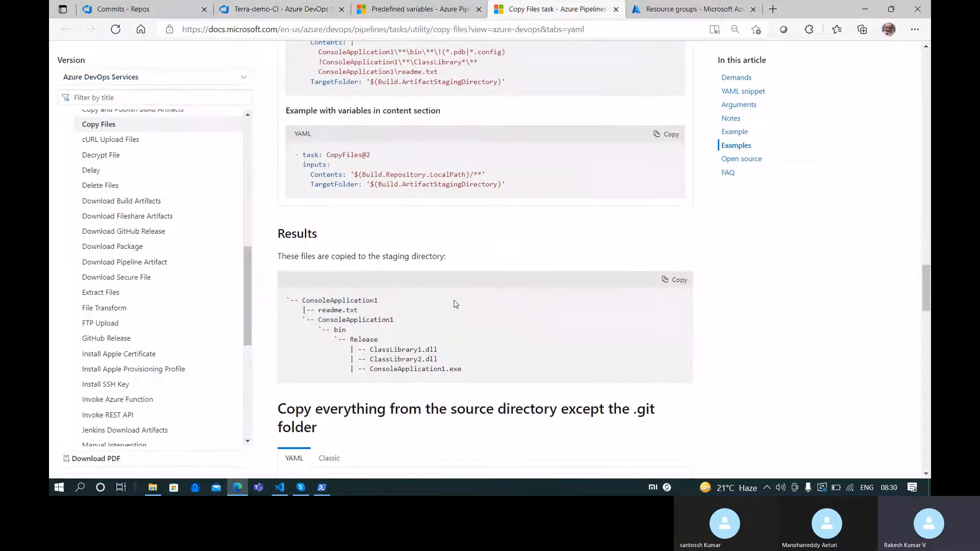
scroll(455, 304, down, 5)
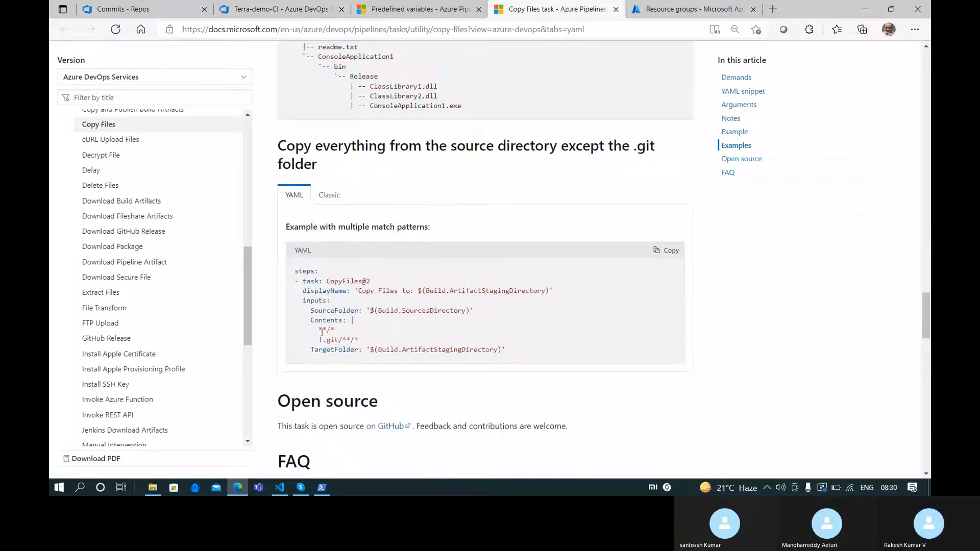
drag(319, 329, 336, 333)
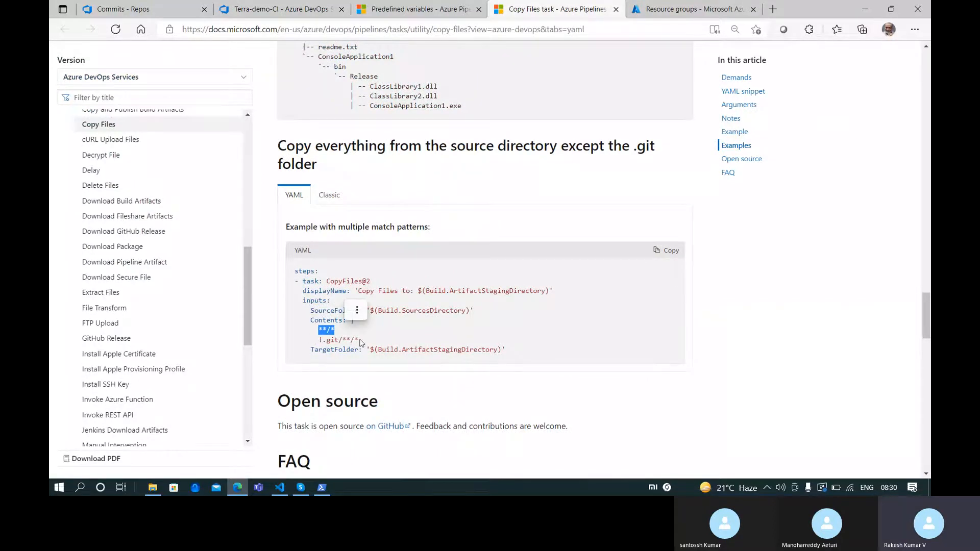
scroll(372, 346, down, 7)
scroll(372, 345, up, 7)
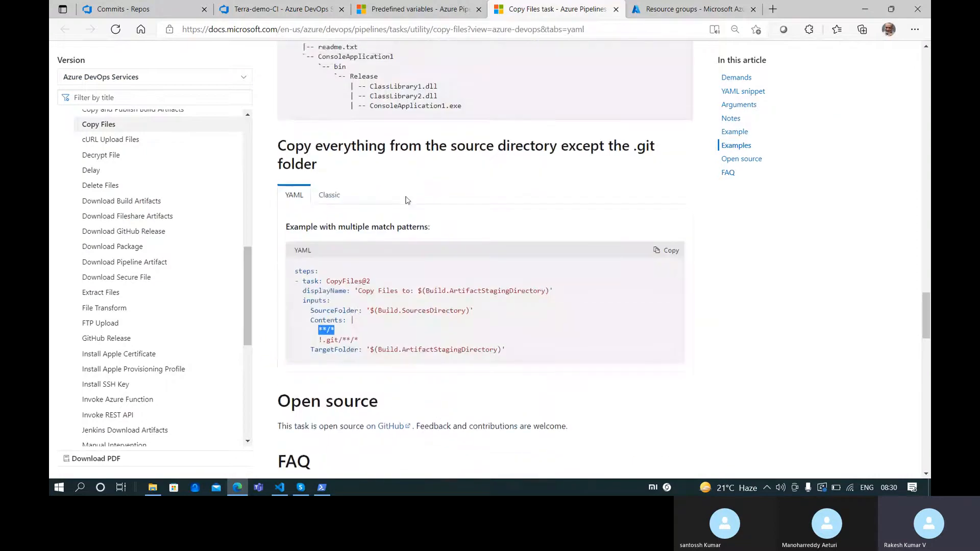
scroll(407, 199, up, 1)
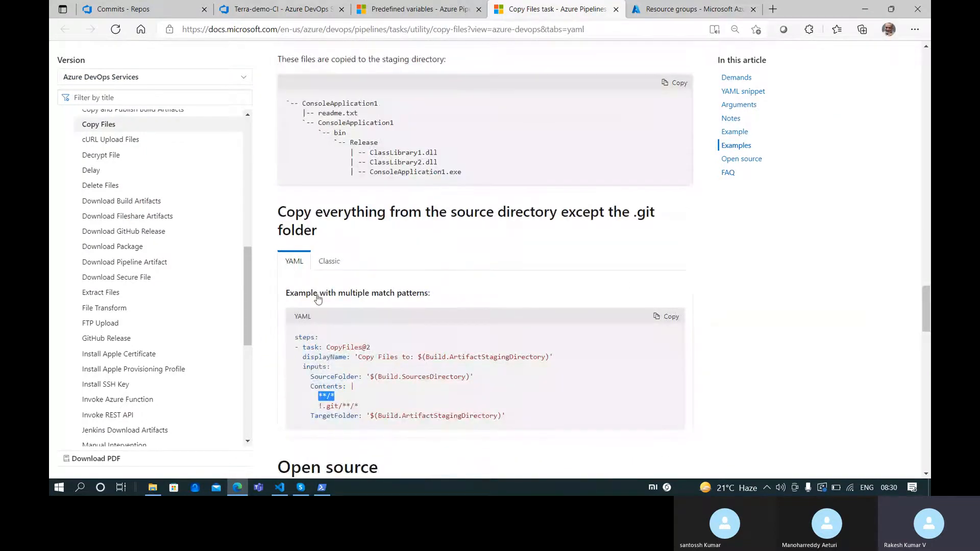
Set the Copy Files target folder to $(Build.ArtifactStagingDirectory)
click(257, 7)
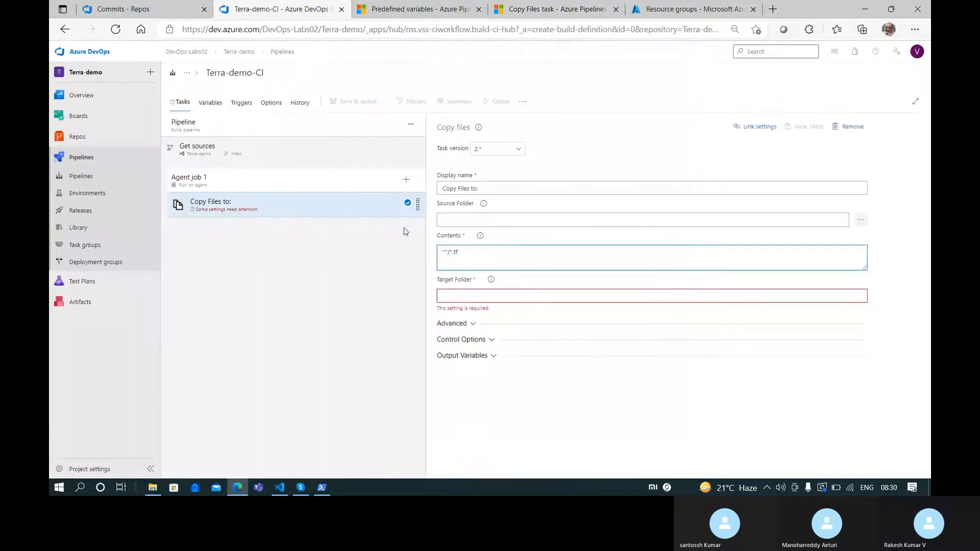
click(455, 294)
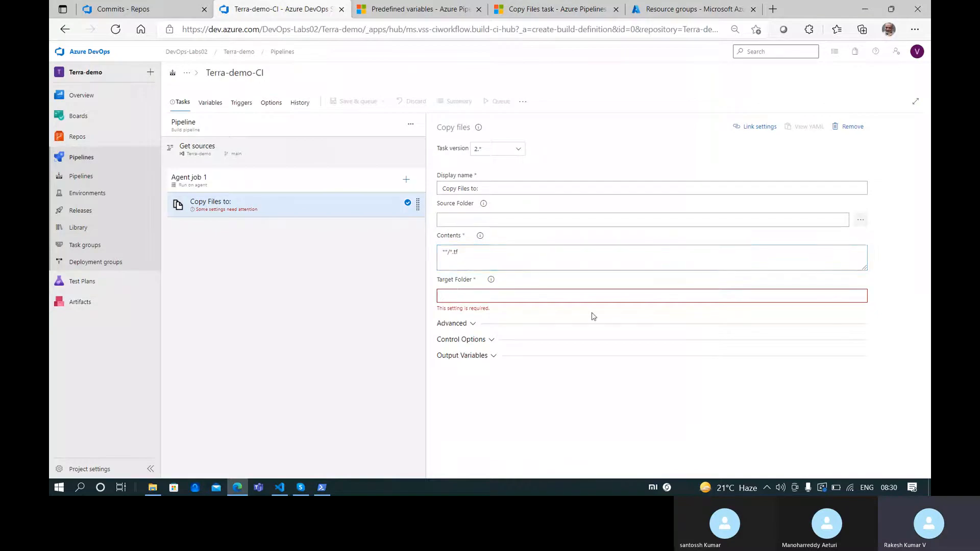
text(Build.ArtifactStagingDirectory)
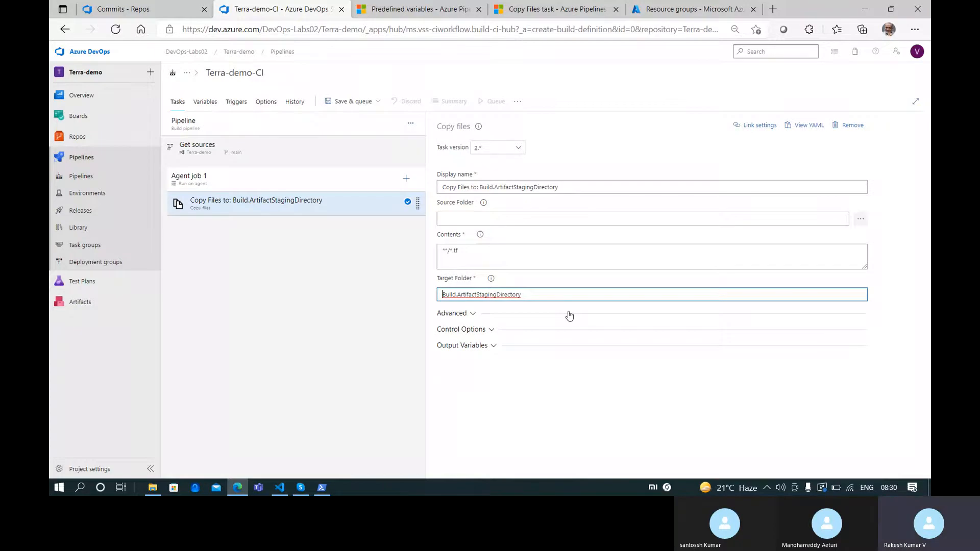
key(Home)
text($()
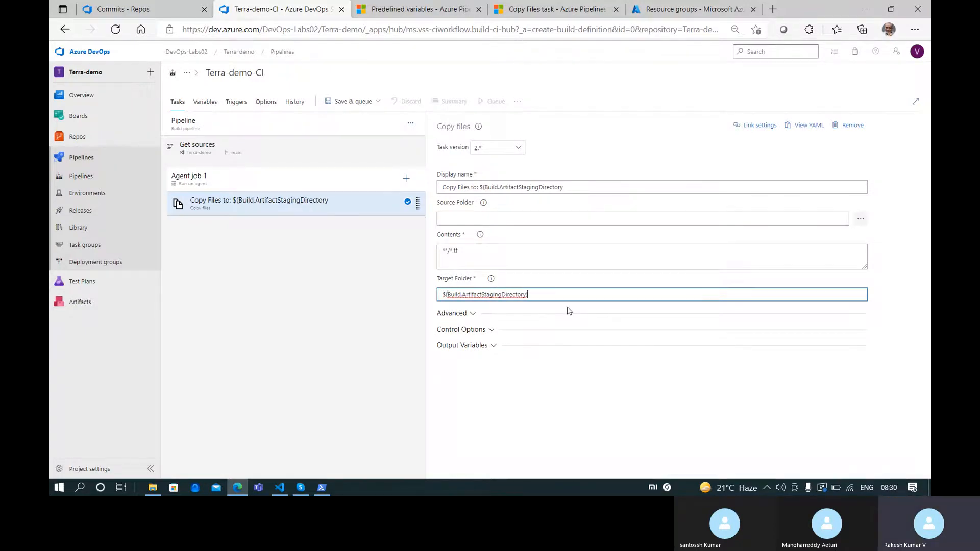
click(423, 9)
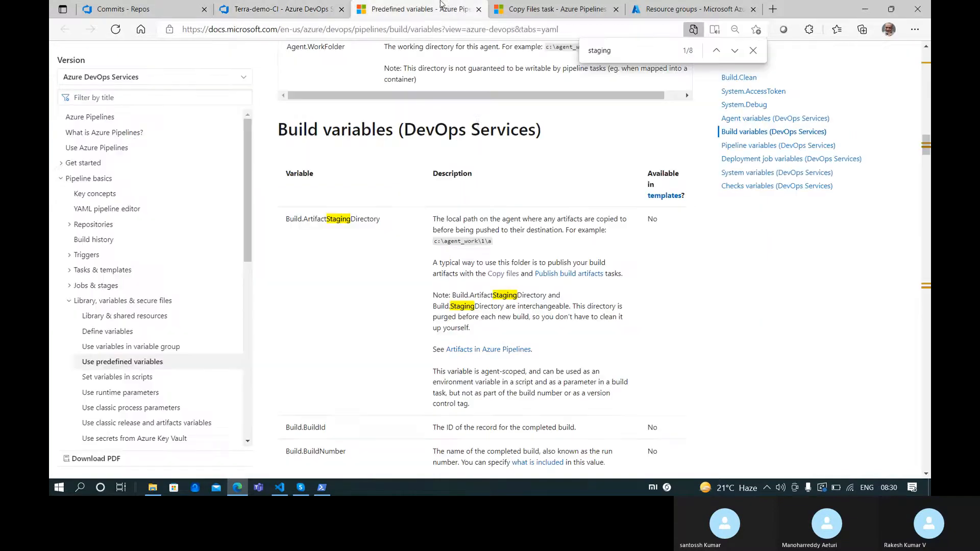
click(529, 5)
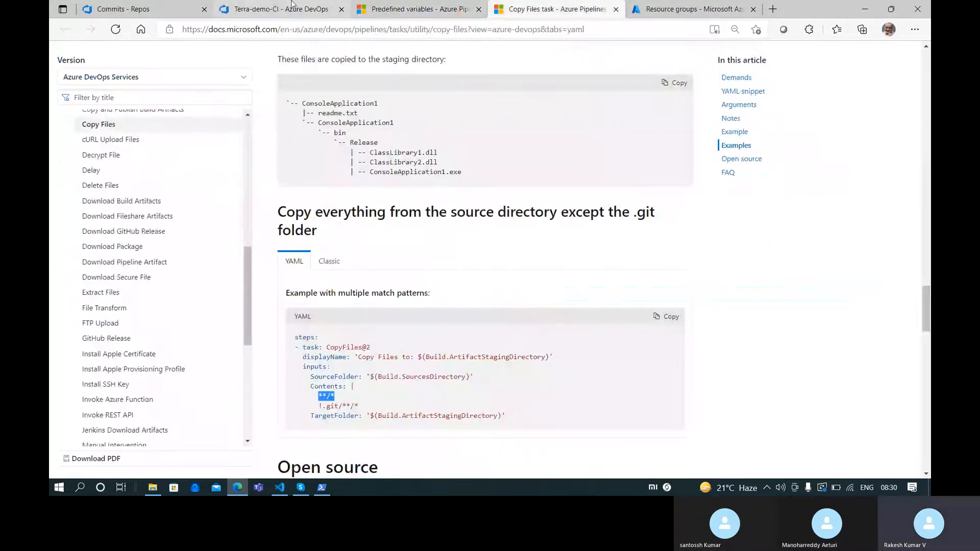
click(292, 7)
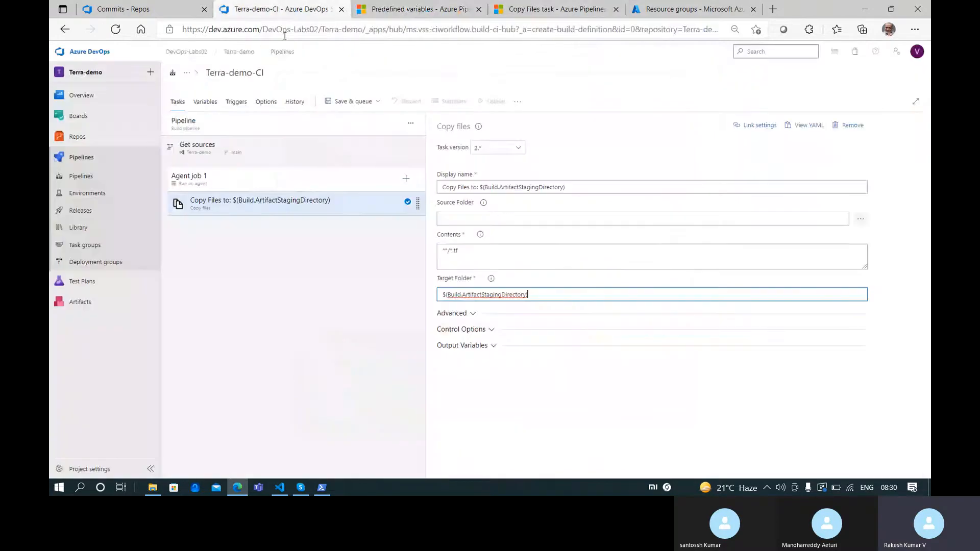
Add a Publish build artifacts task (Publish Artifact: drop) after Copy Files and review both tasks' settings
click(406, 178)
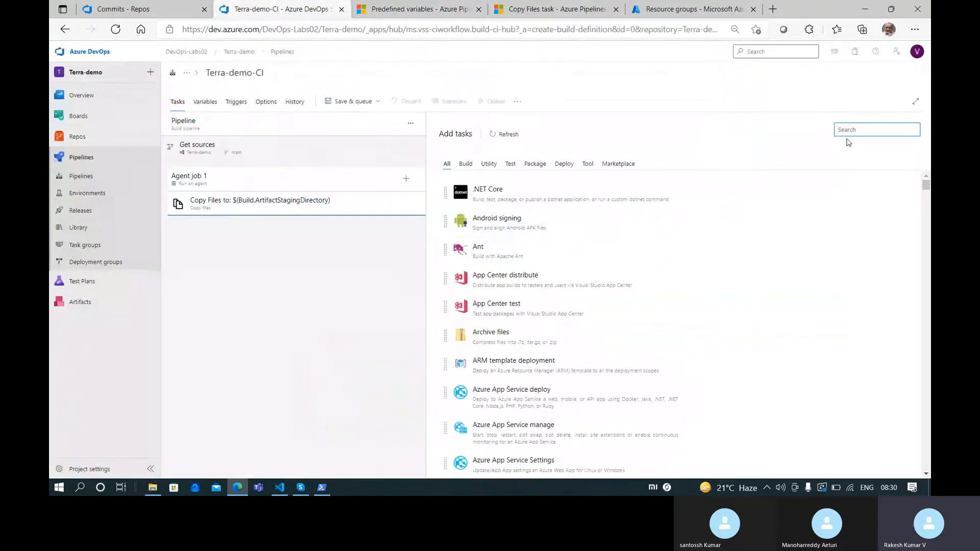
text(publish)
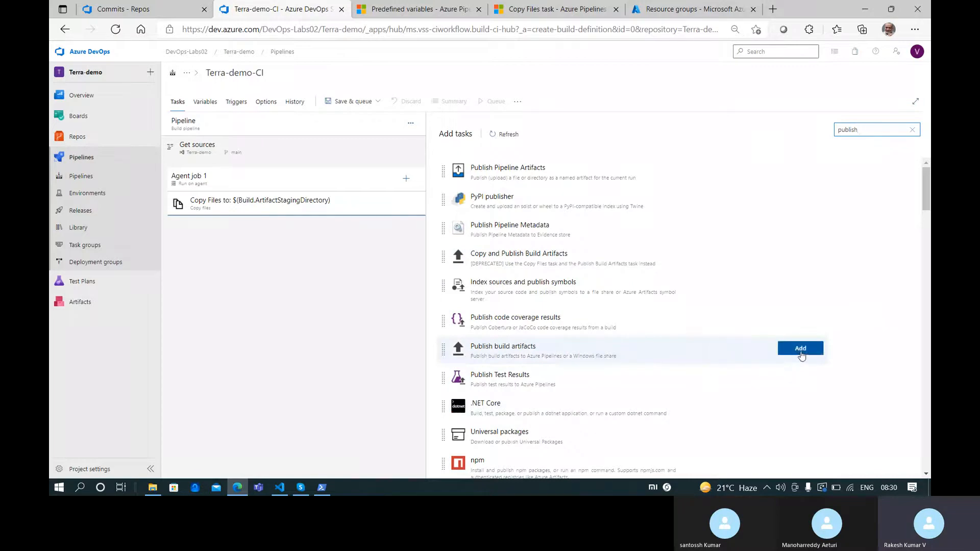
click(800, 349)
click(291, 229)
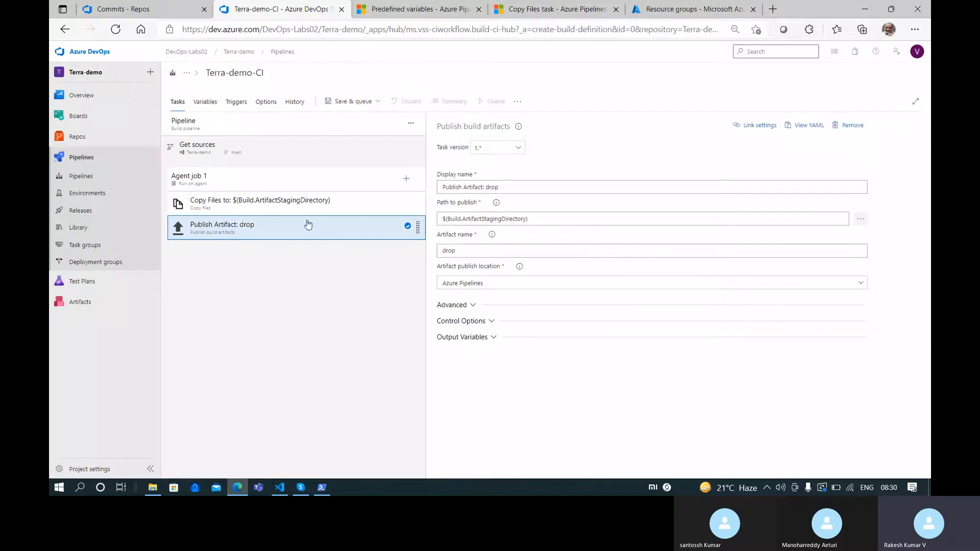
click(293, 205)
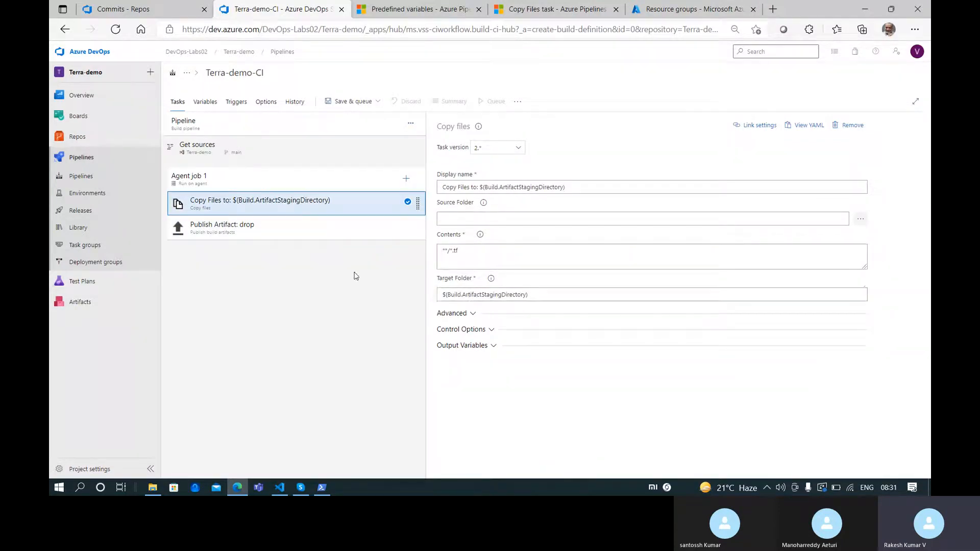
click(285, 228)
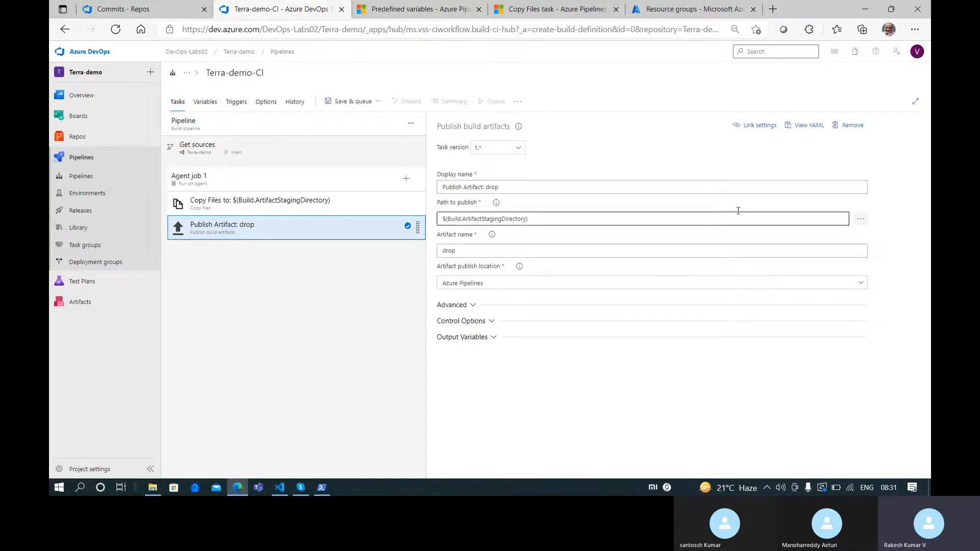
Save the Terra-demo-CI build pipeline without queuing a build
click(233, 202)
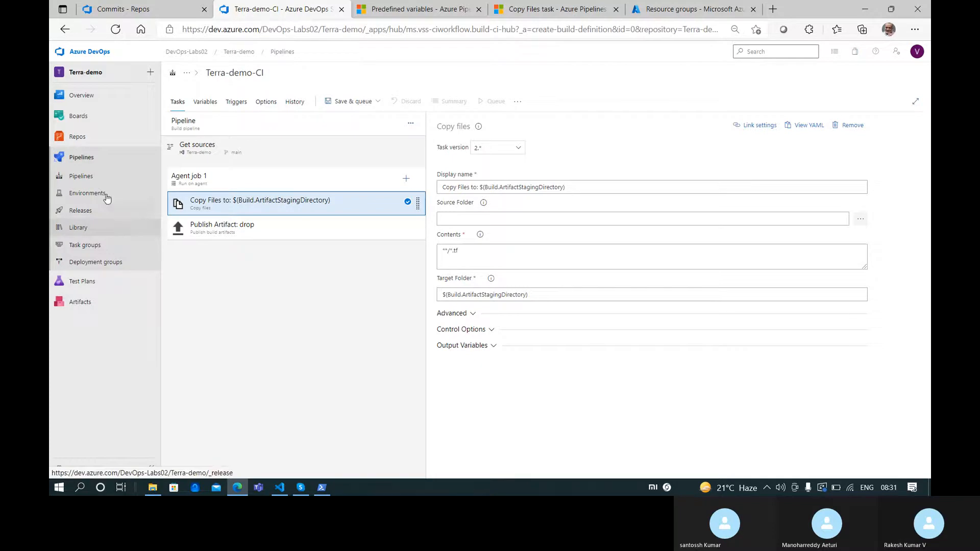
click(358, 103)
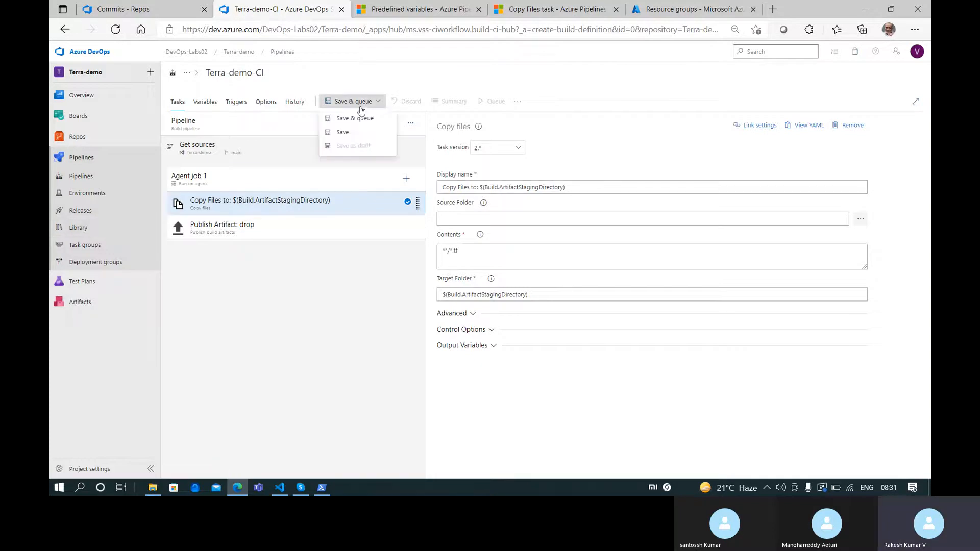
click(369, 139)
click(529, 308)
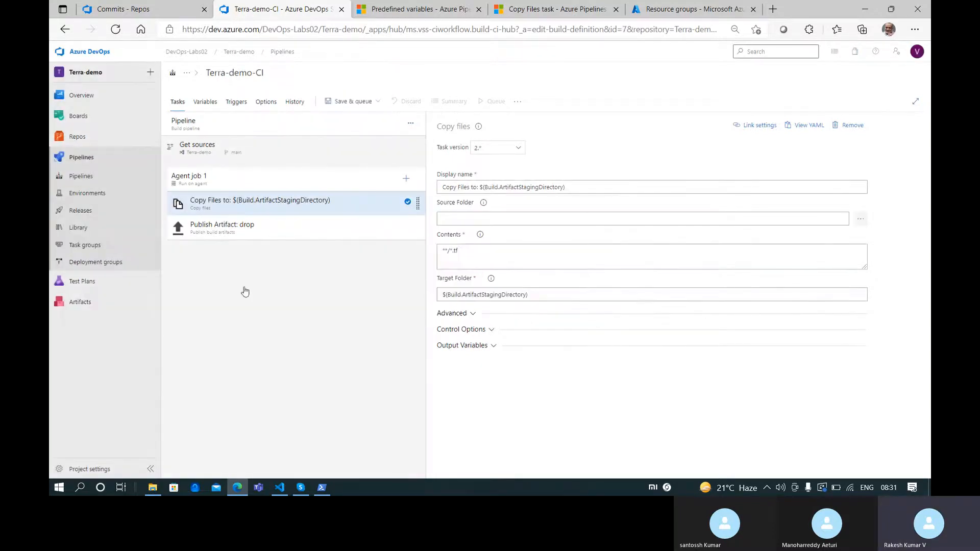
Open the Releases page in a separate browser tab, then return to the build pipeline tab
ctrl+click(95, 213)
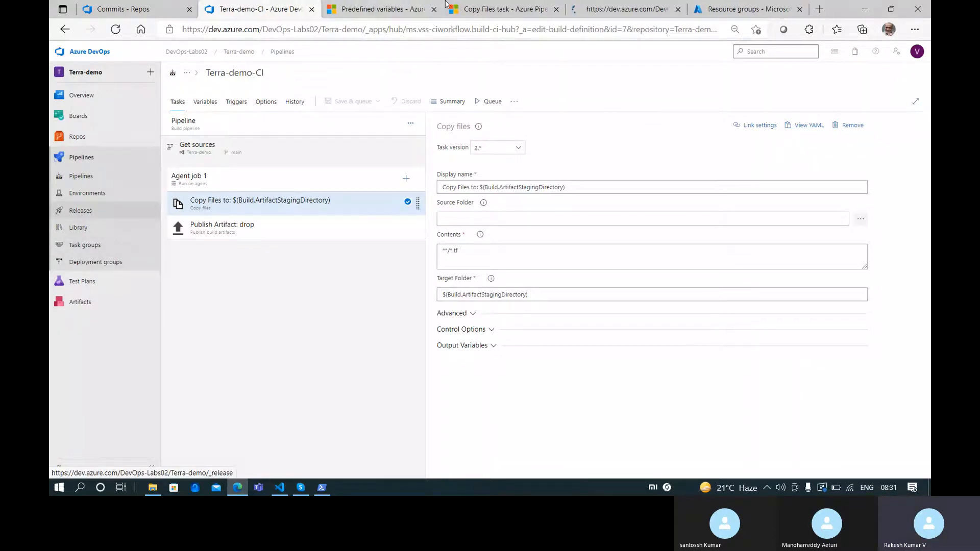
click(428, 8)
drag(600, 9, 357, 8)
click(248, 8)
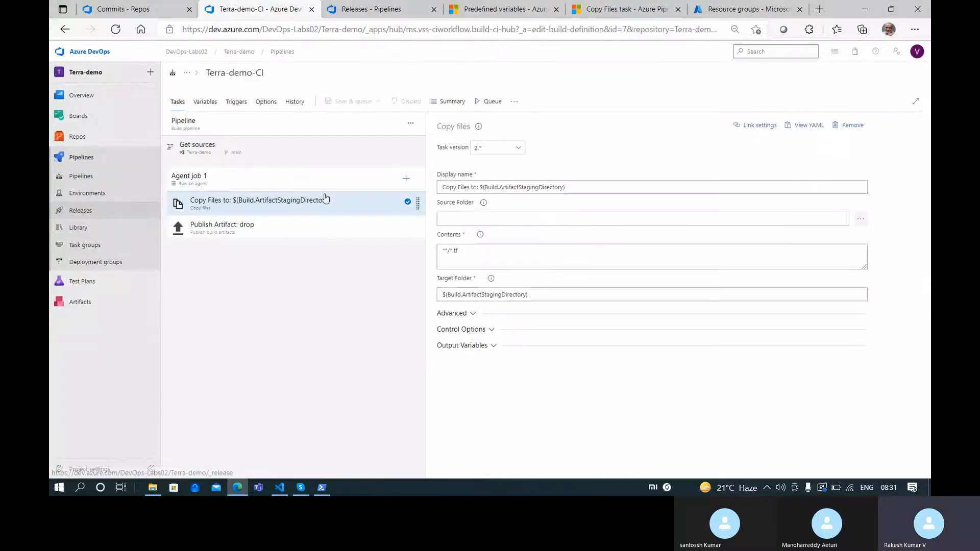
Create a new release pipeline starting from an empty job stage
click(362, 5)
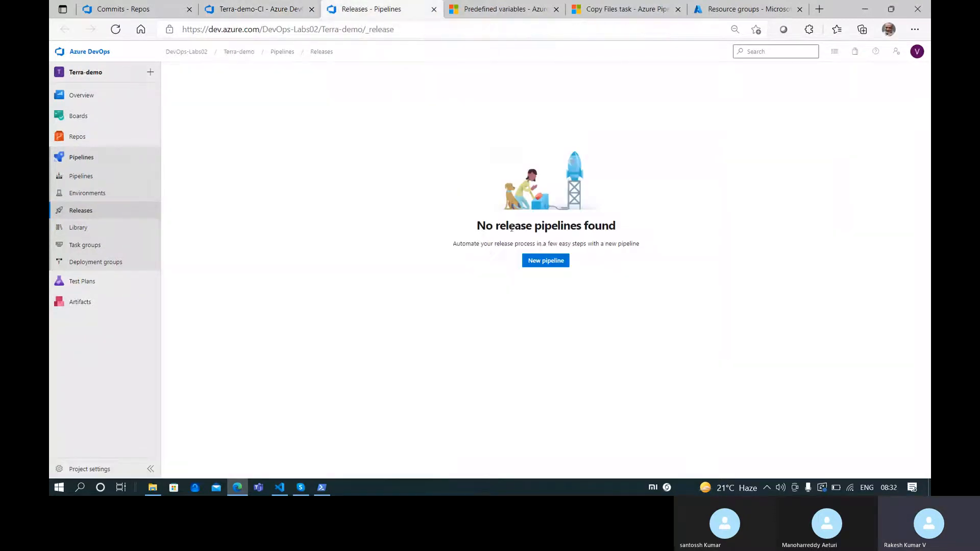
click(550, 261)
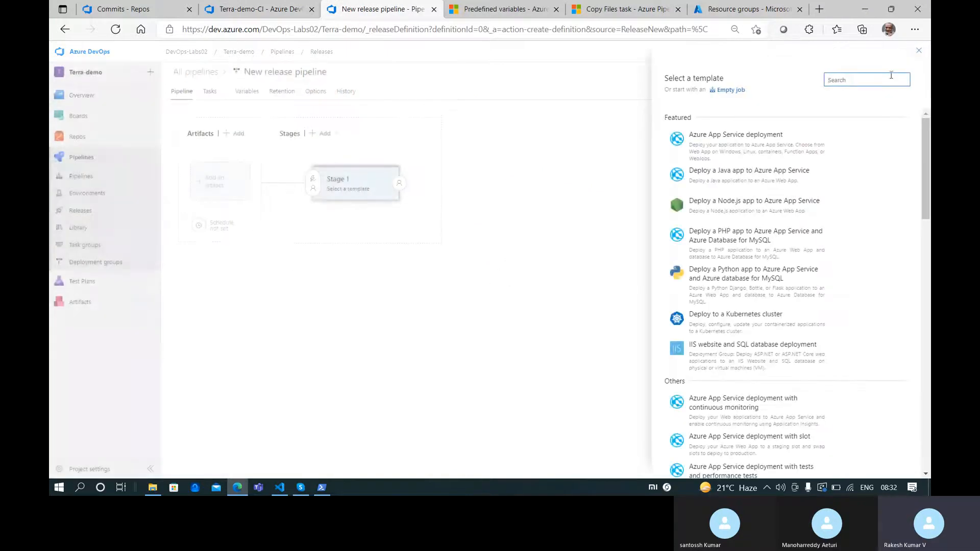
click(735, 91)
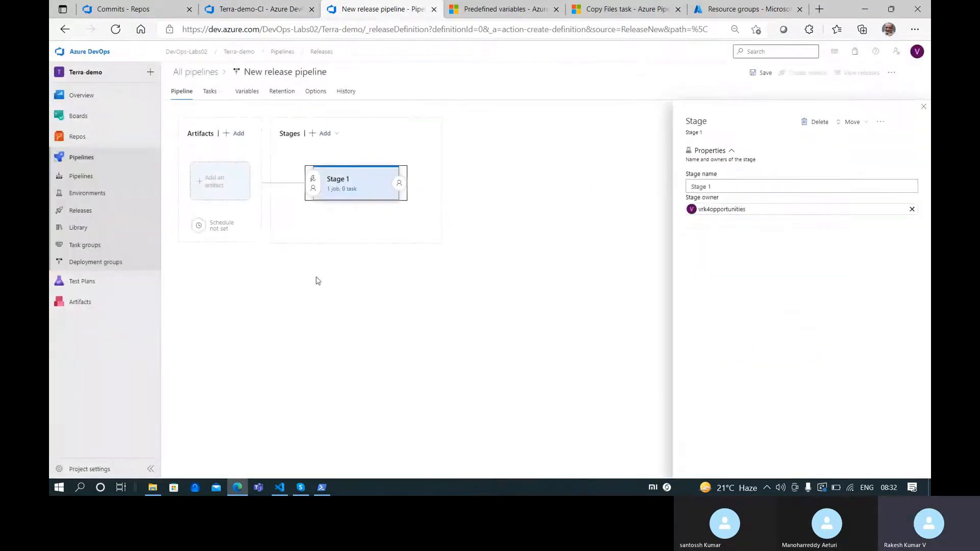
click(923, 108)
Add the Terra-demo-CI build pipeline as the release's artifact source
click(212, 195)
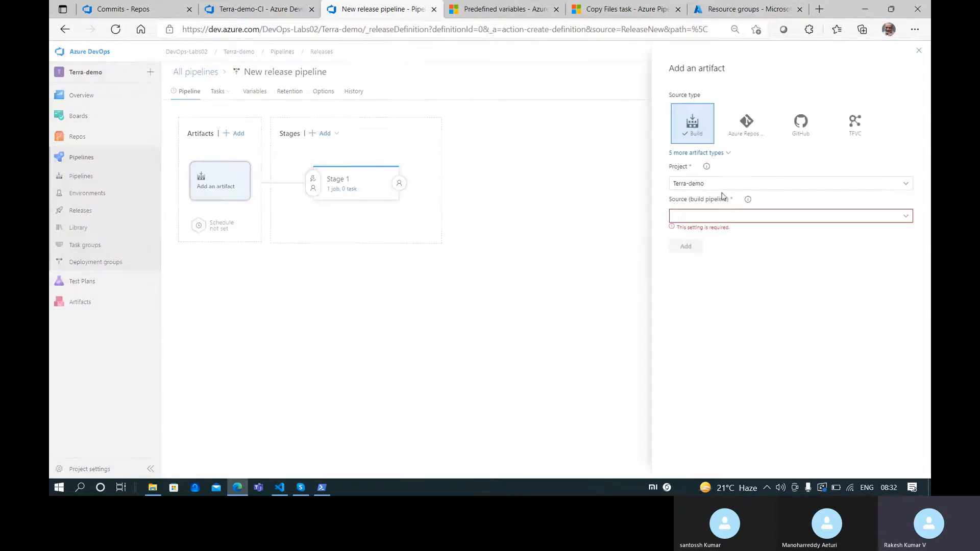
click(906, 216)
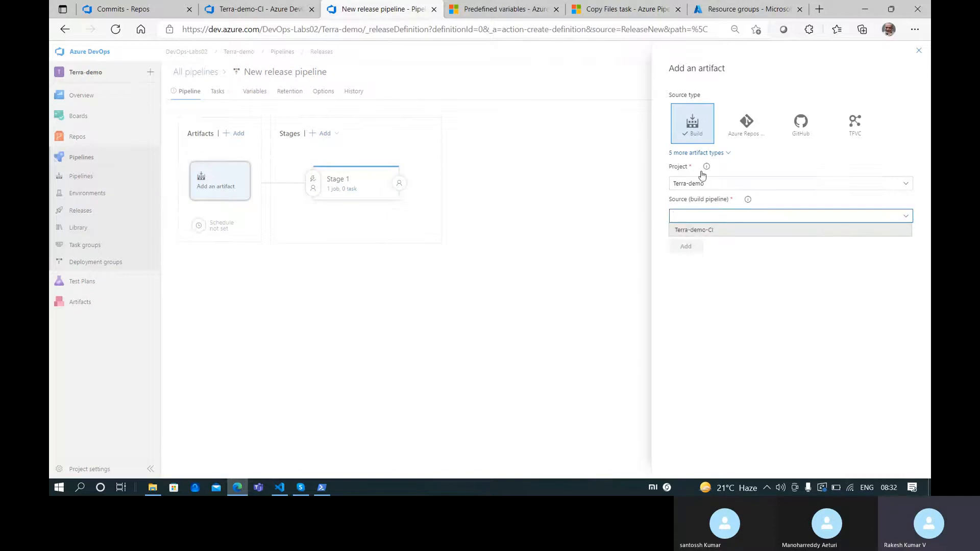
click(727, 230)
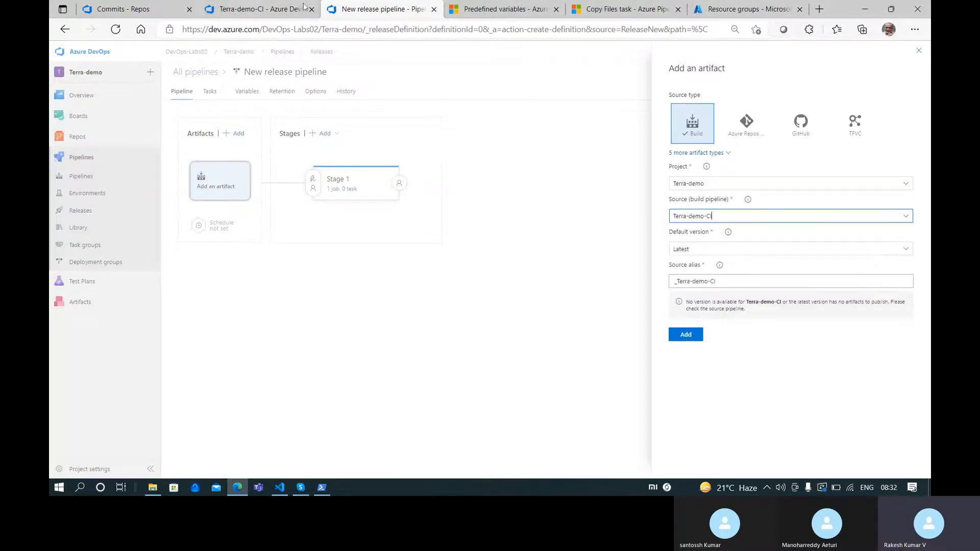
click(249, 13)
click(364, 5)
click(250, 9)
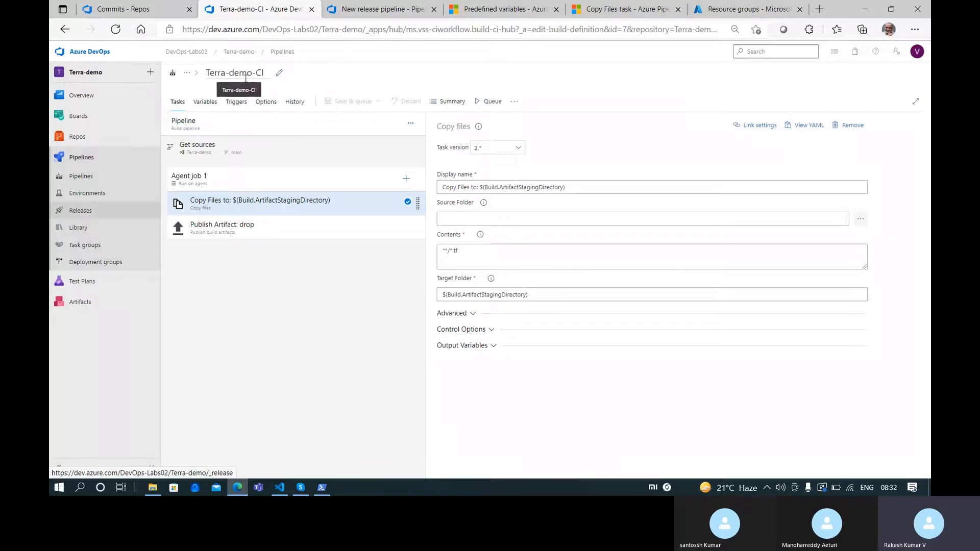
click(377, 9)
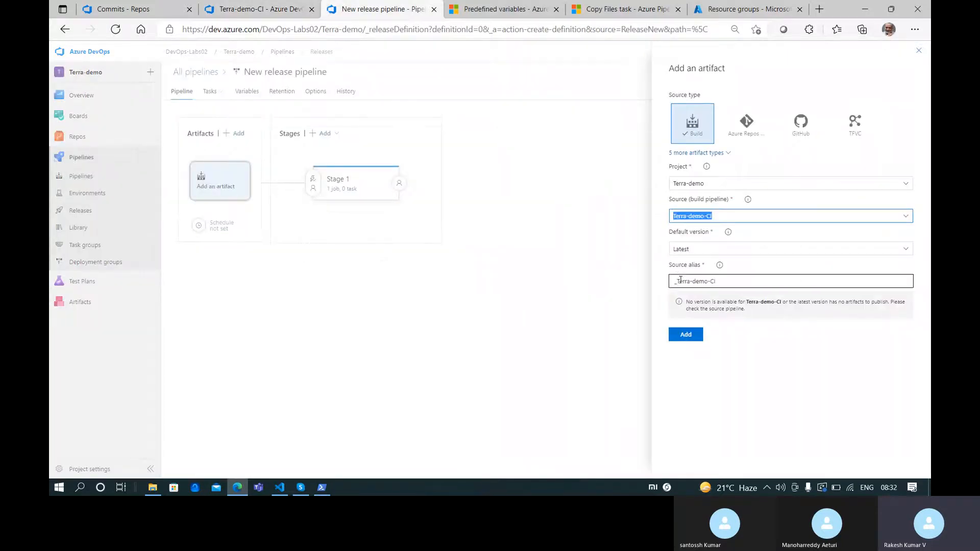
click(696, 341)
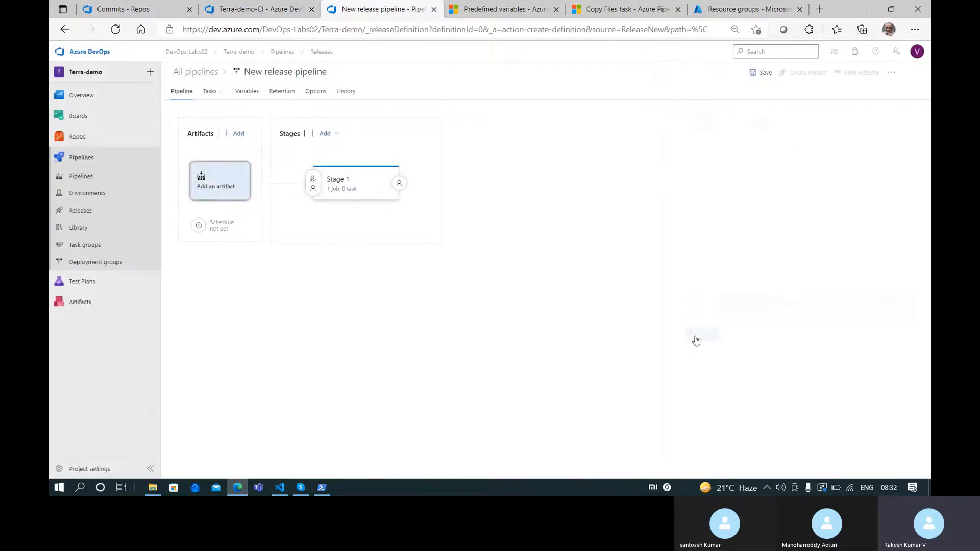
Add the Terraform tool installer task (Install Terraform latest) to Stage 1's agent job
click(343, 189)
click(406, 141)
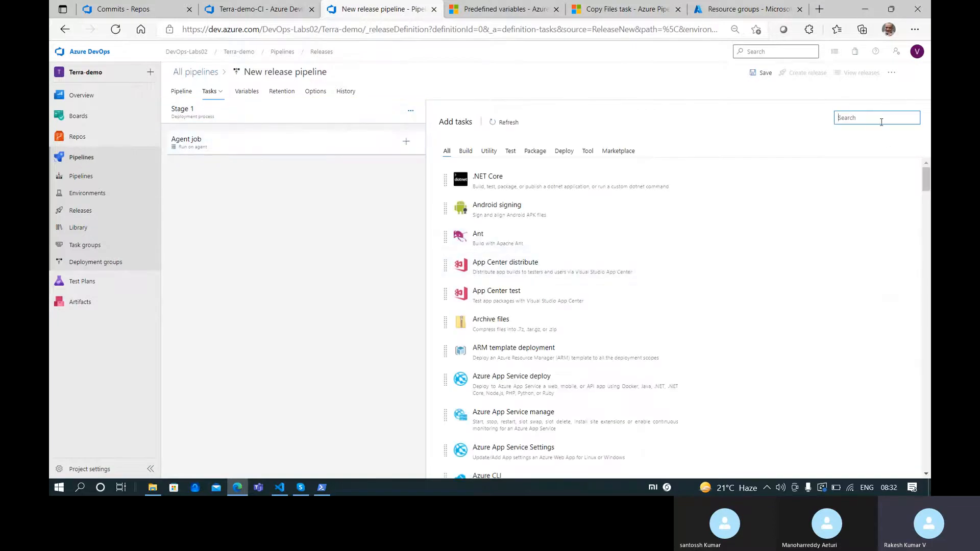
text(install terr)
mouse_move(599, 168)
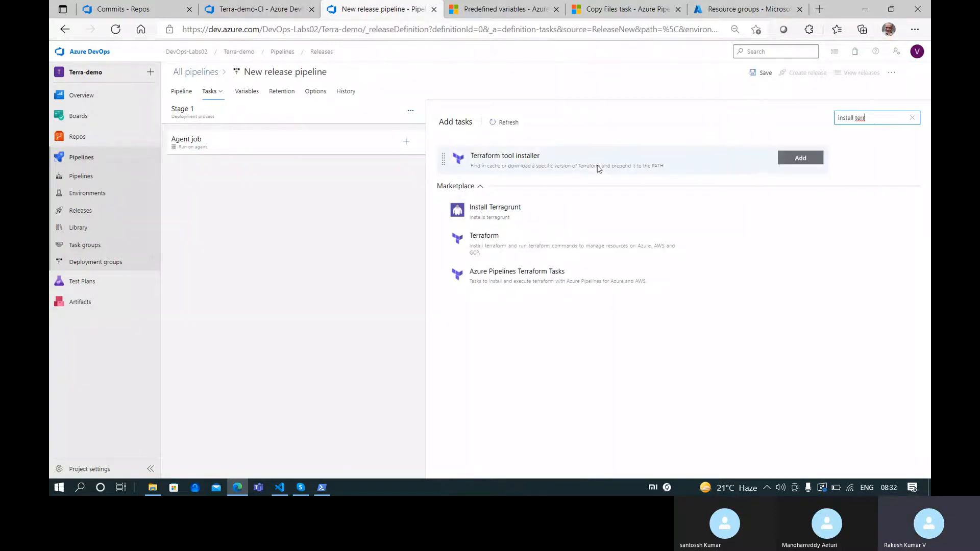
click(778, 163)
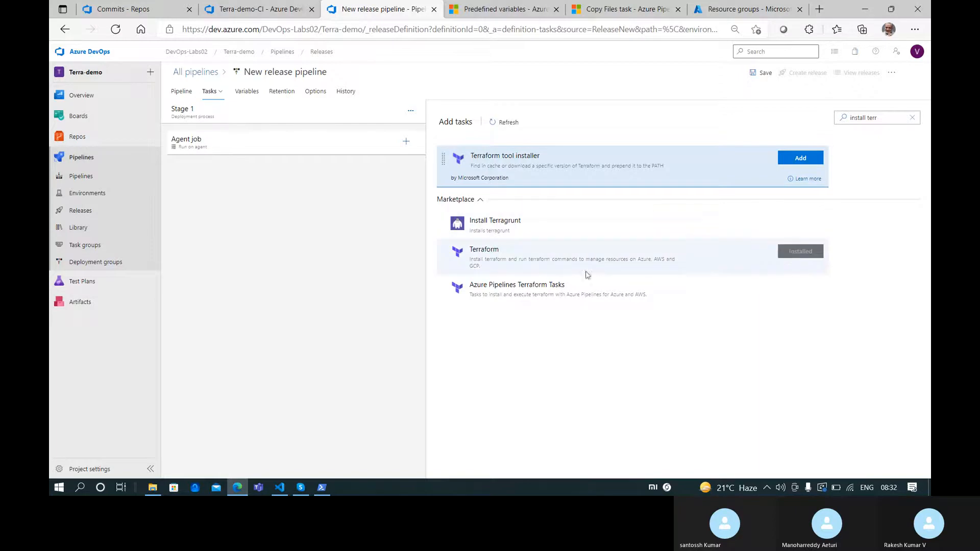
click(790, 159)
click(299, 166)
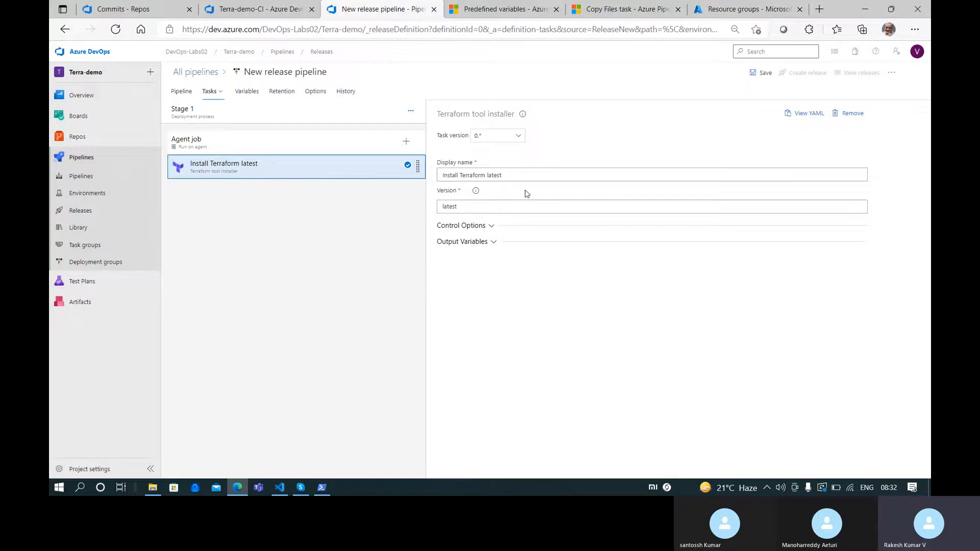
click(406, 141)
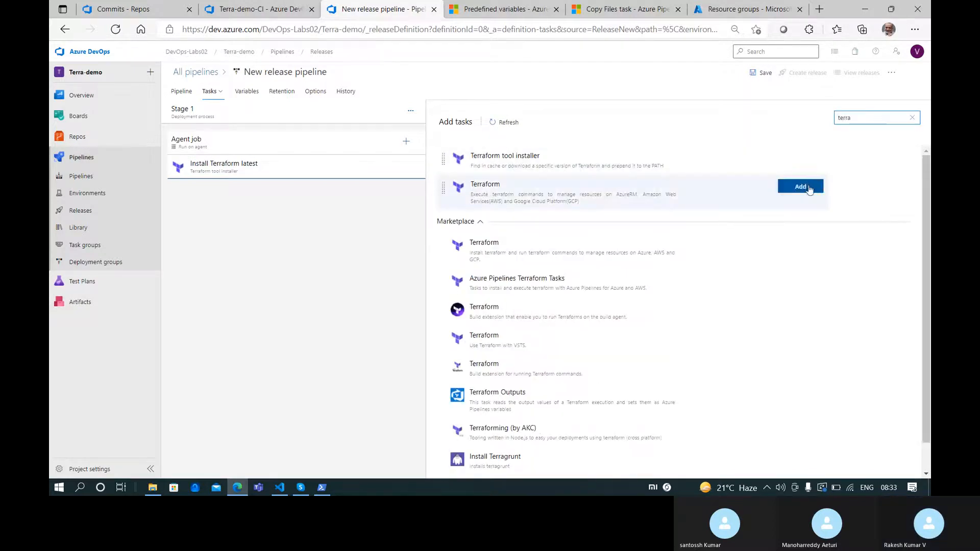
Add a Terraform task with the init command and azurerm provider, and review its backend fields
click(803, 186)
click(272, 195)
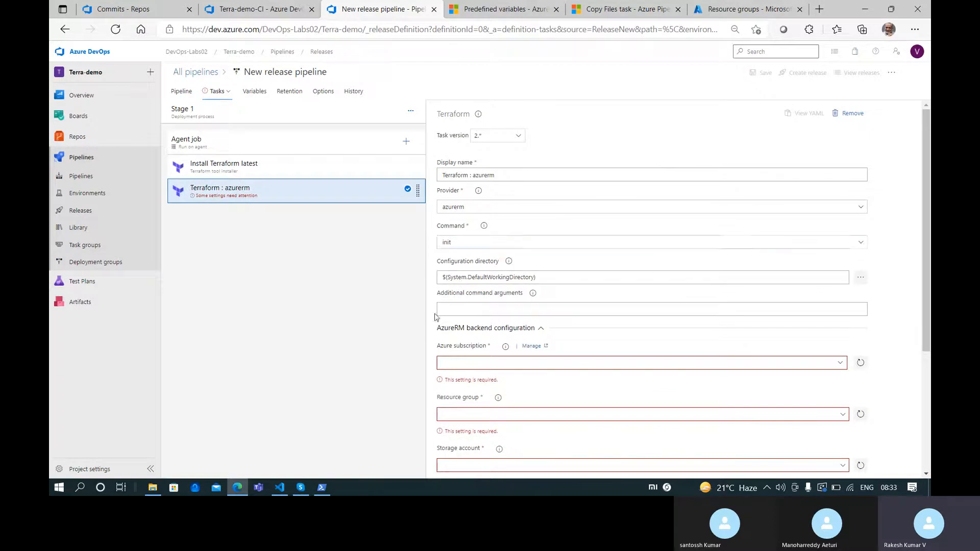
scroll(556, 316, down, 3)
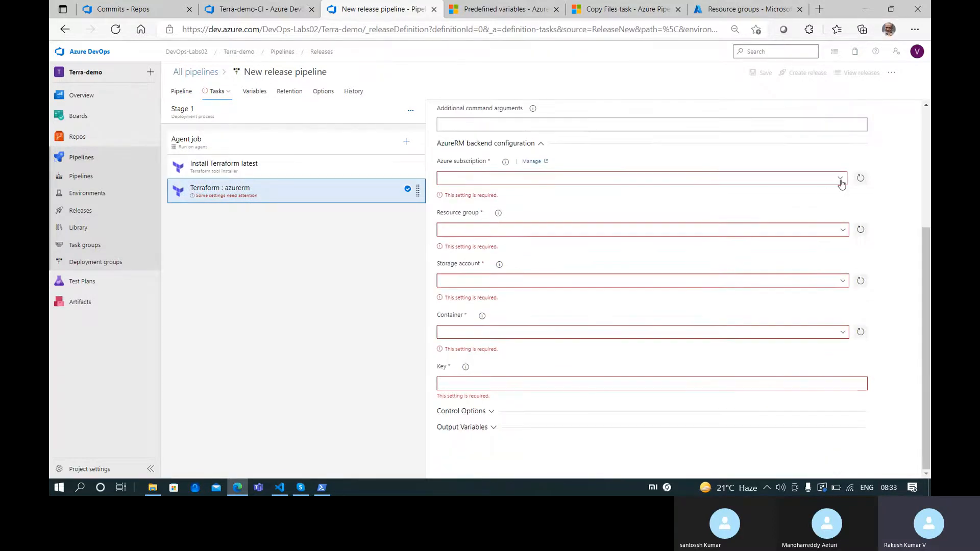
scroll(474, 323, up, 3)
scroll(532, 339, down, 3)
scroll(710, 282, up, 5)
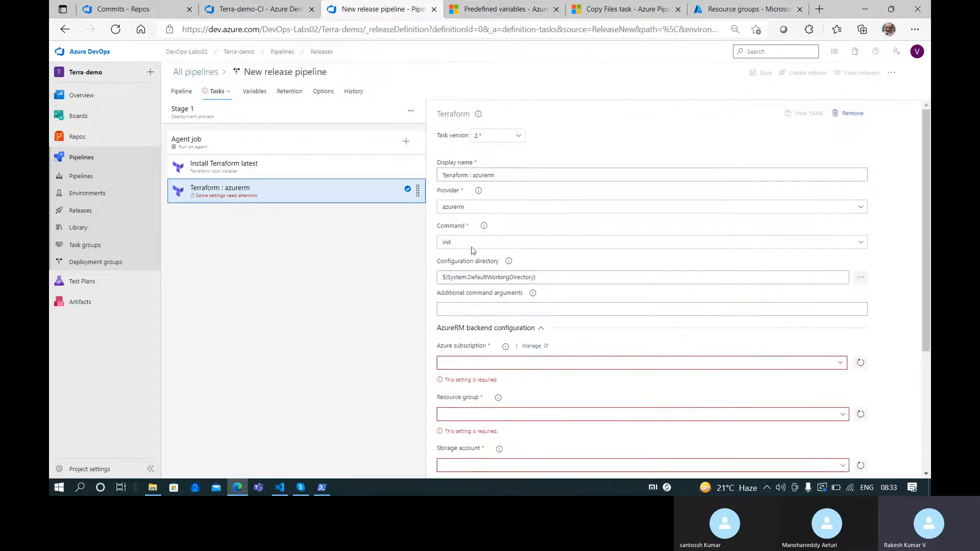
click(473, 243)
click(487, 256)
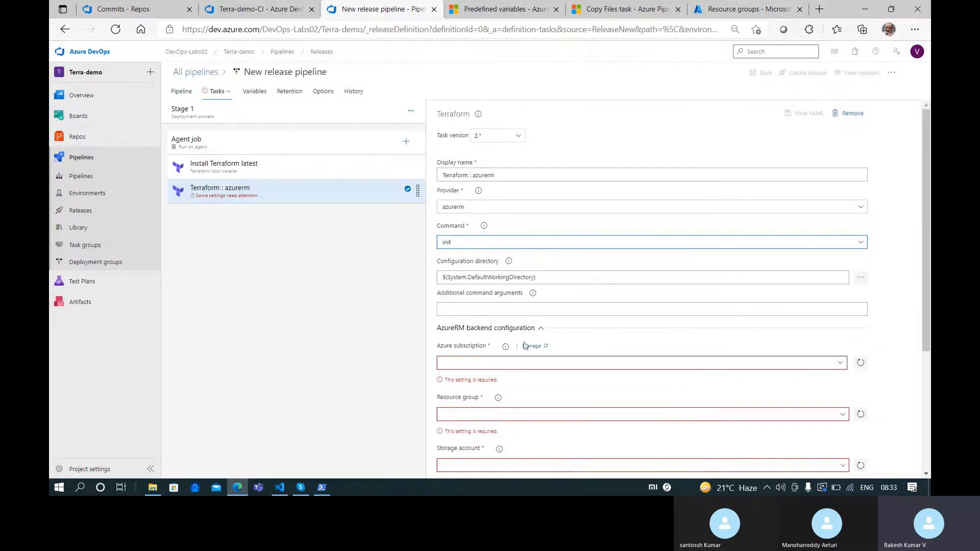
scroll(499, 400, down, 4)
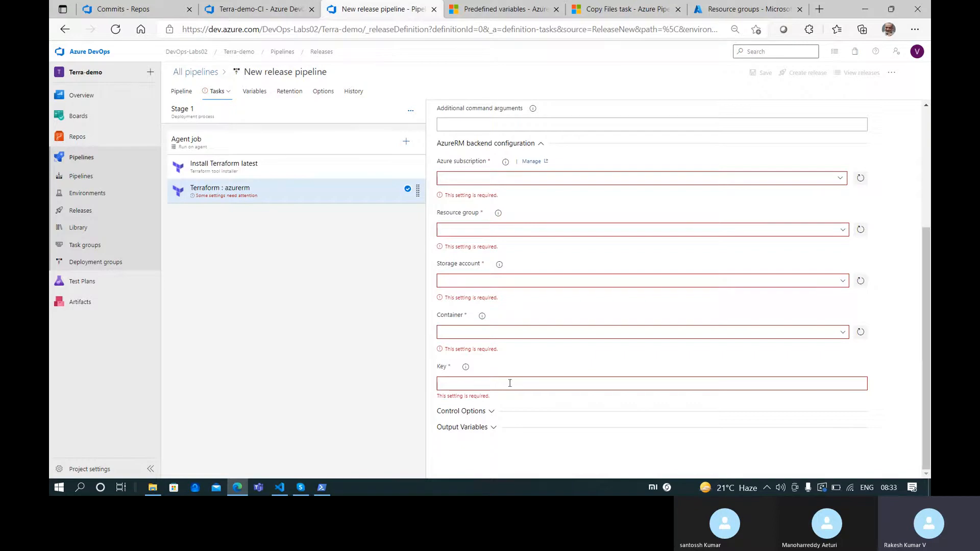
scroll(512, 383, up, 4)
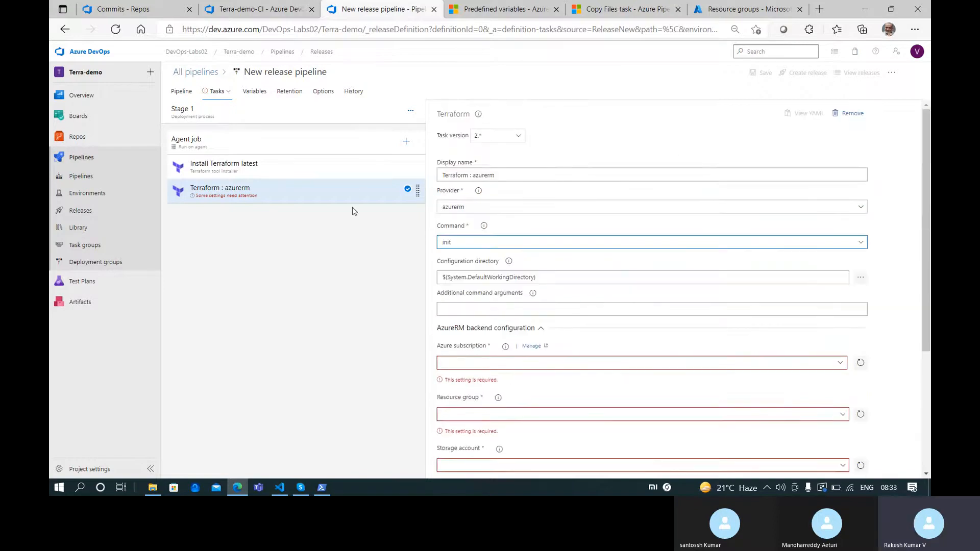
Open Terra-demo's main.tf in Visual Studio Code
mouse_move(279, 488)
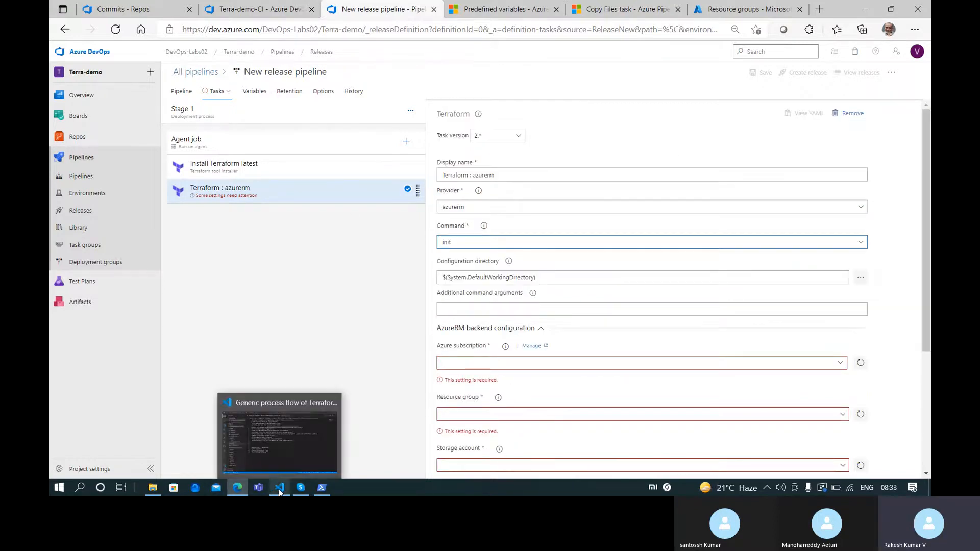
click(278, 435)
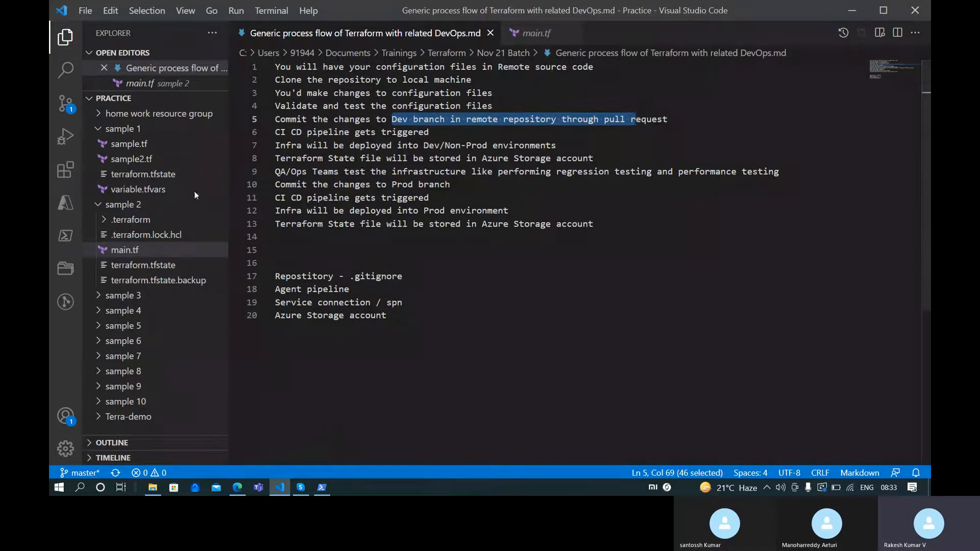
scroll(144, 367, down, 1)
click(100, 412)
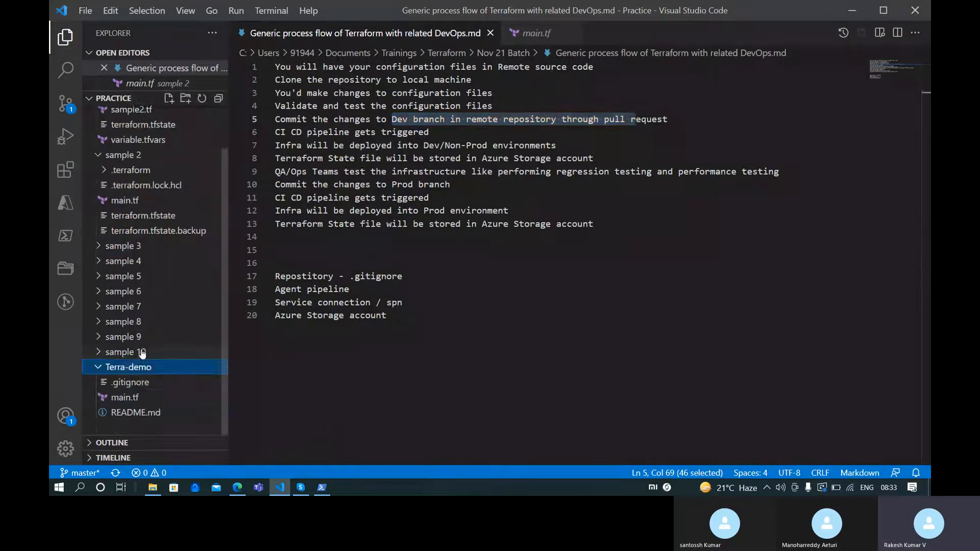
click(124, 398)
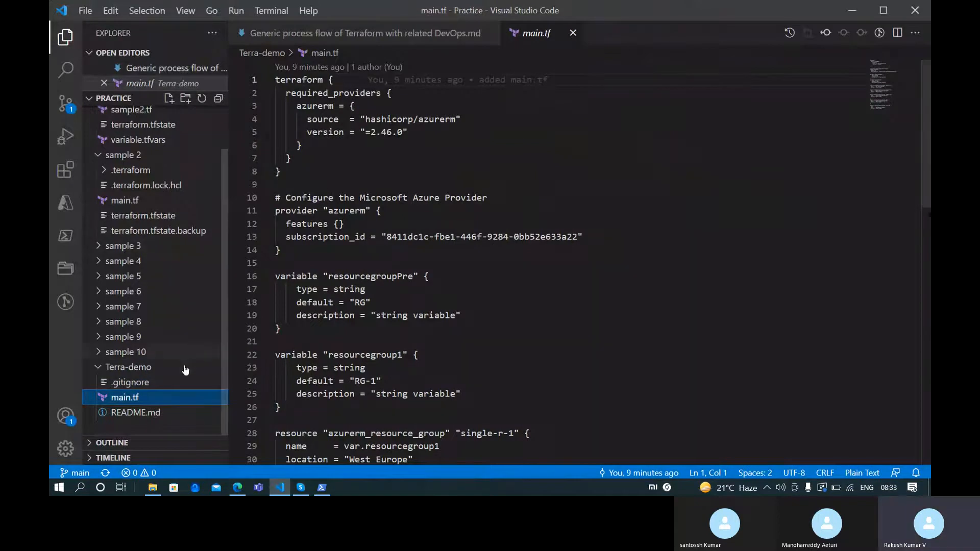
double_click(139, 401)
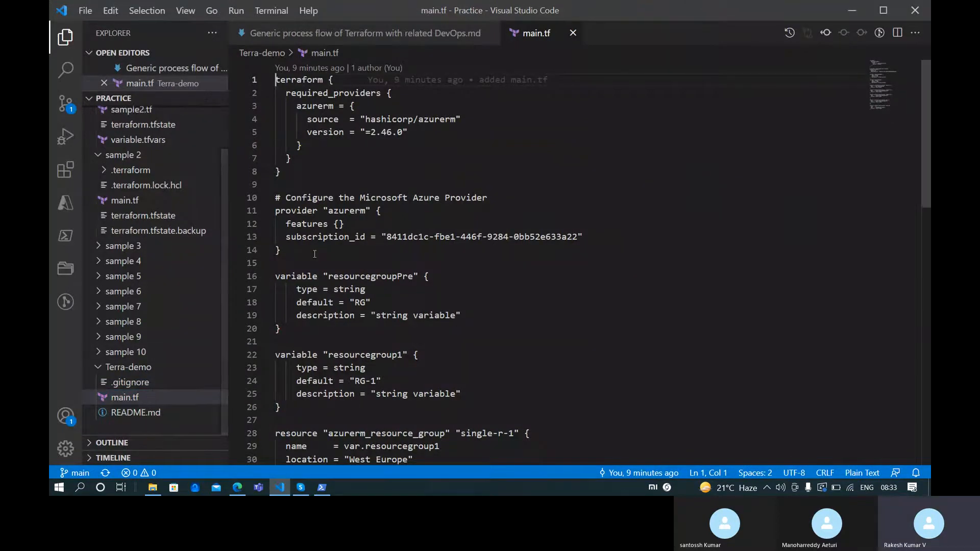
Open sample 4's main.tf and select its backend "azurerm" block
scroll(149, 324, up, 2)
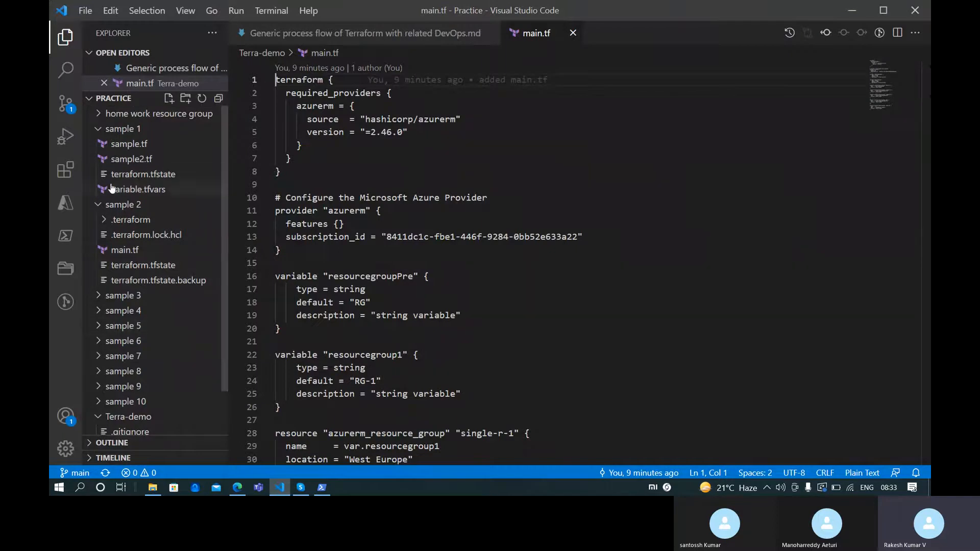
click(98, 129)
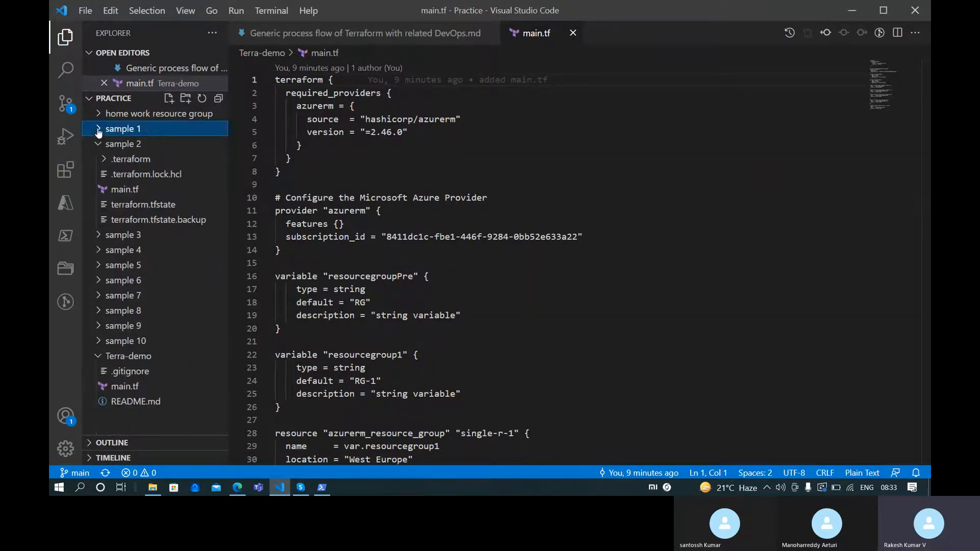
click(100, 235)
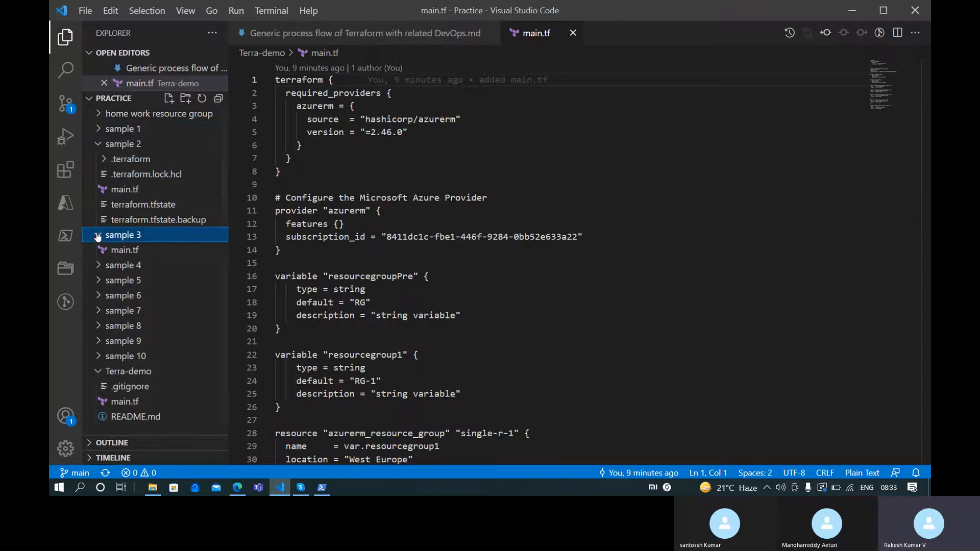
click(139, 260)
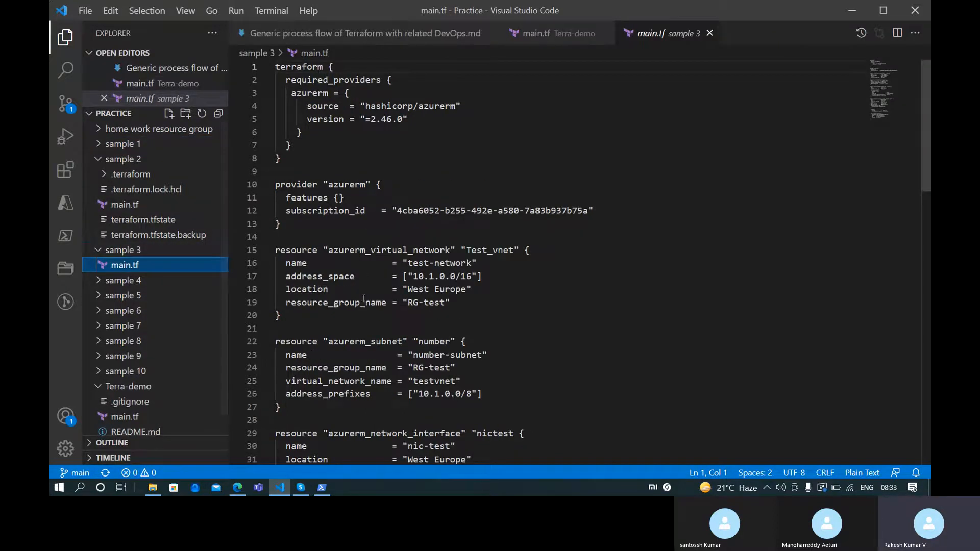
click(98, 250)
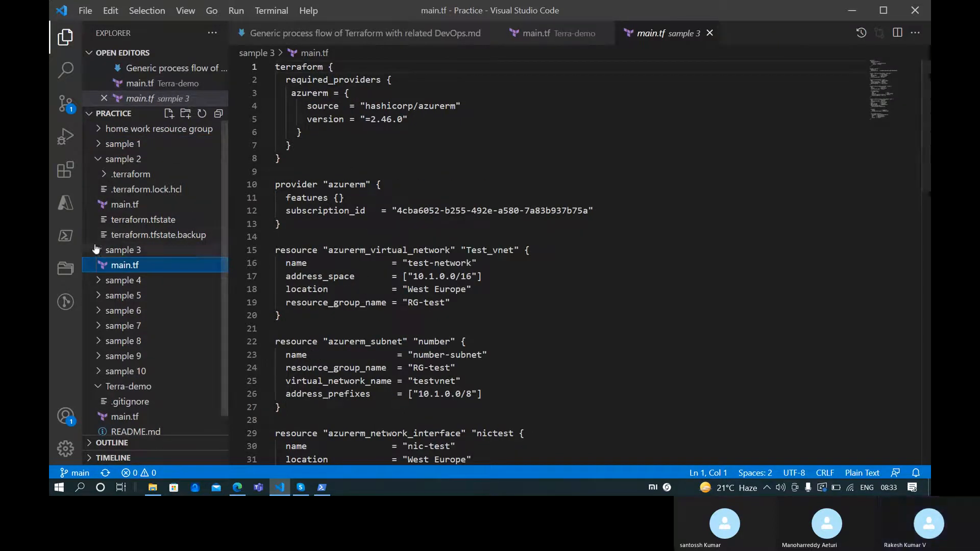
click(98, 265)
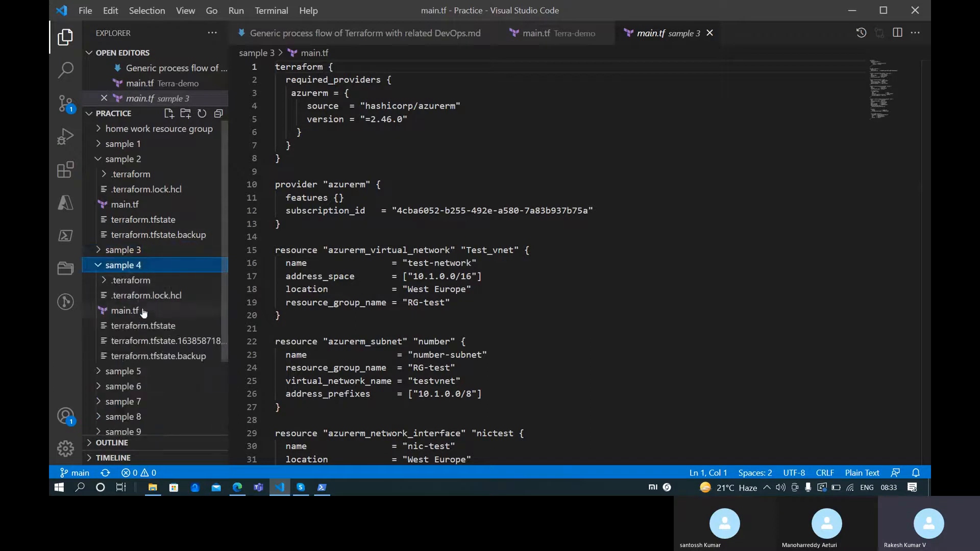
click(137, 309)
drag(292, 237, 261, 178)
key(ctrl+c)
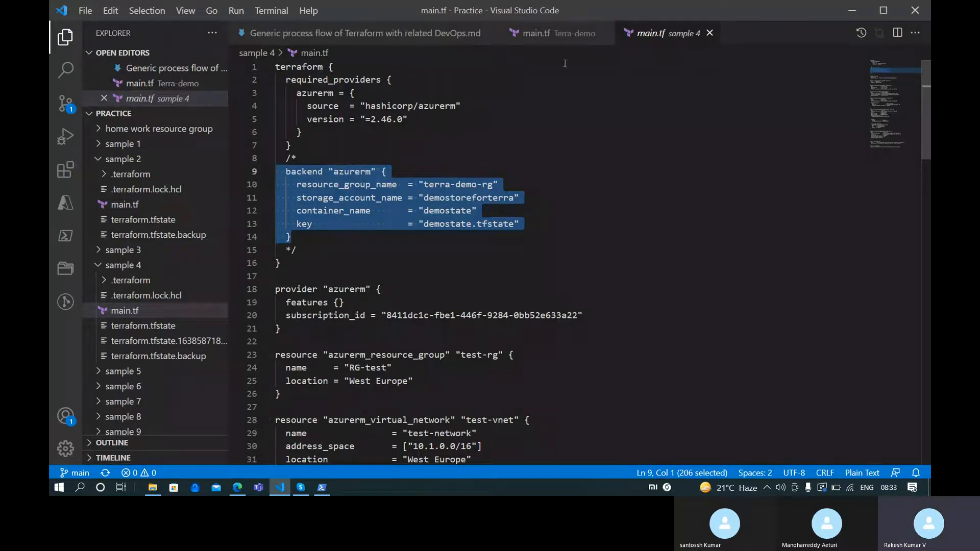
click(561, 34)
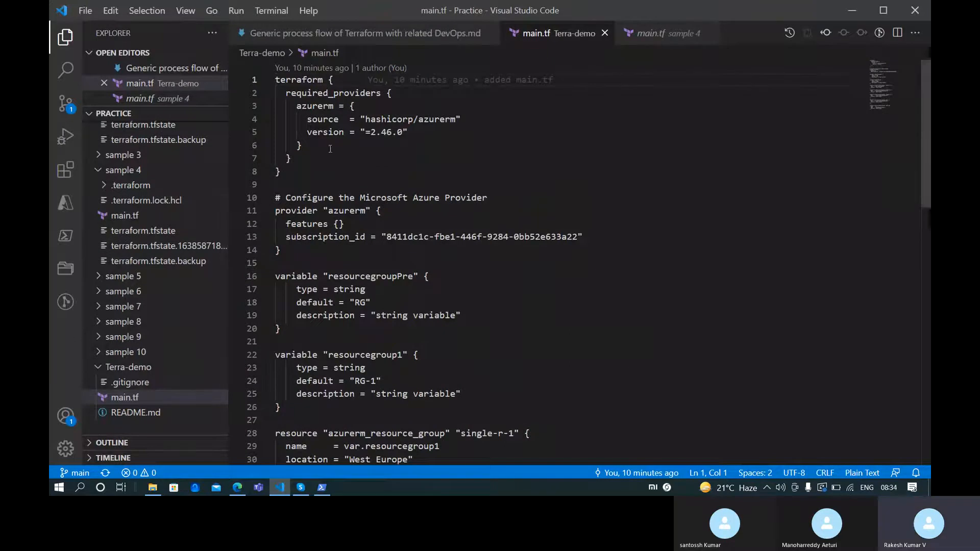
click(624, 46)
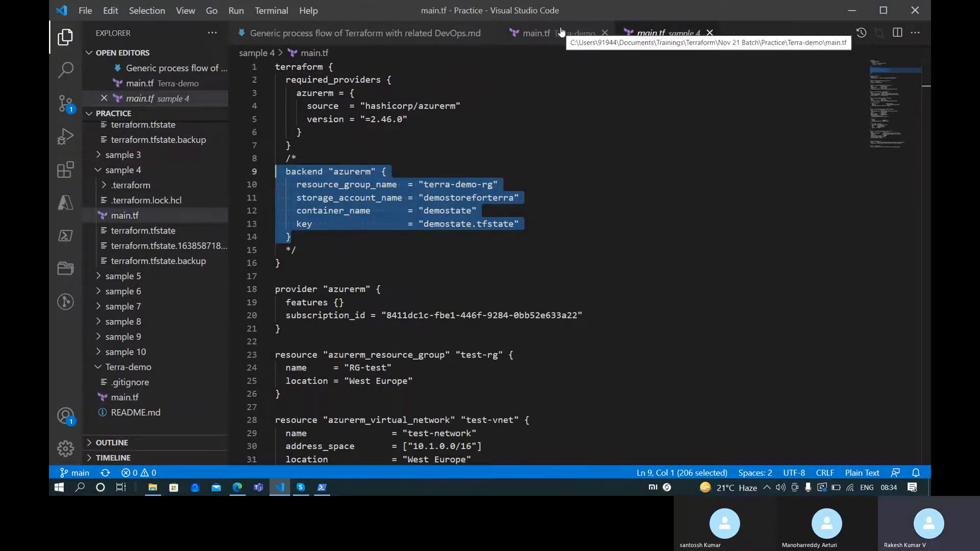
Paste the azurerm backend block into Terra-demo's terraform block, fix indentation, and select terra-demo-rg
click(561, 33)
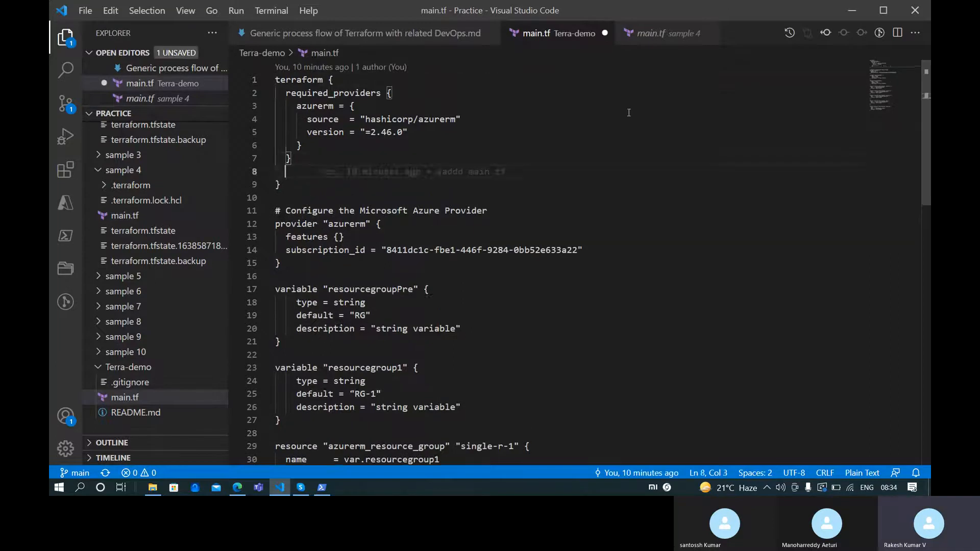
key(ctrl+v)
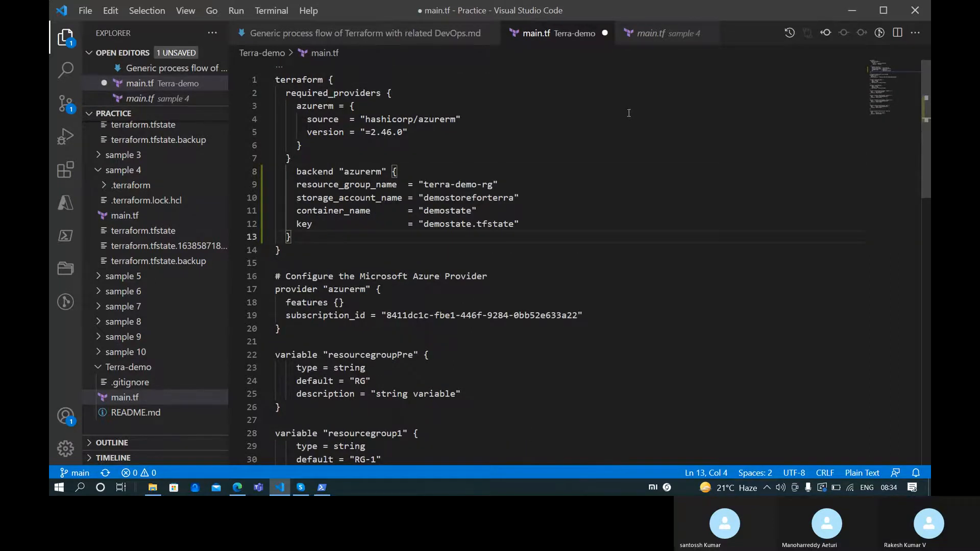
key(BackSpace)
key(BackSpace)
key(BackSpace)
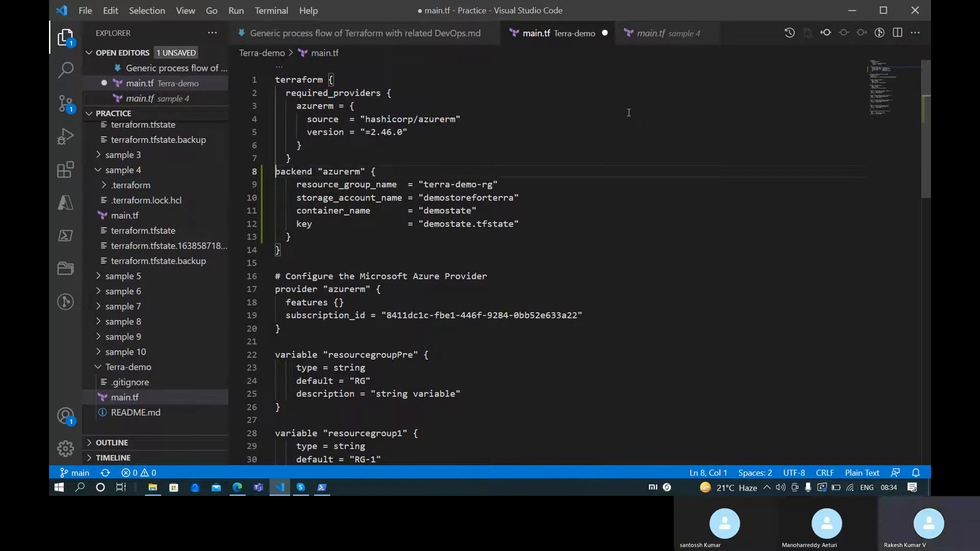
key(Tab)
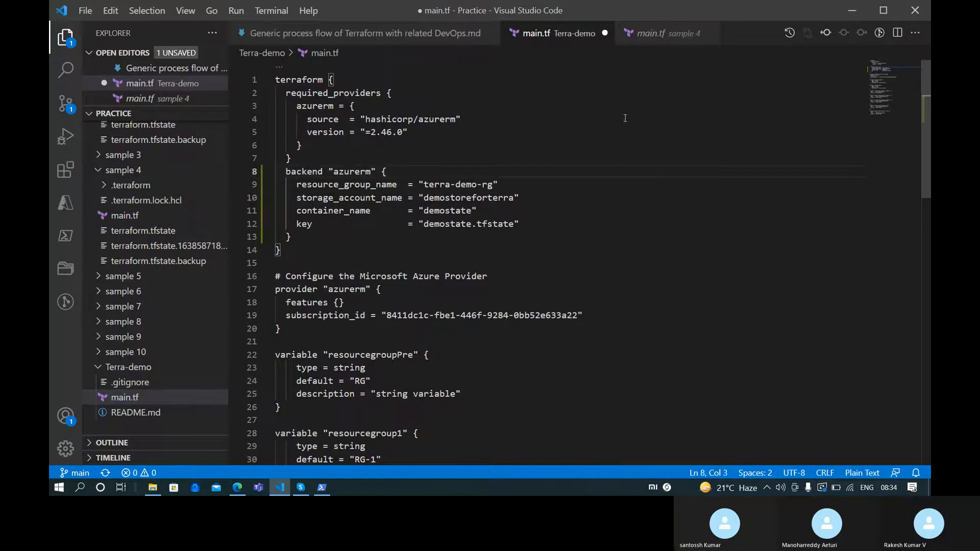
key(Return)
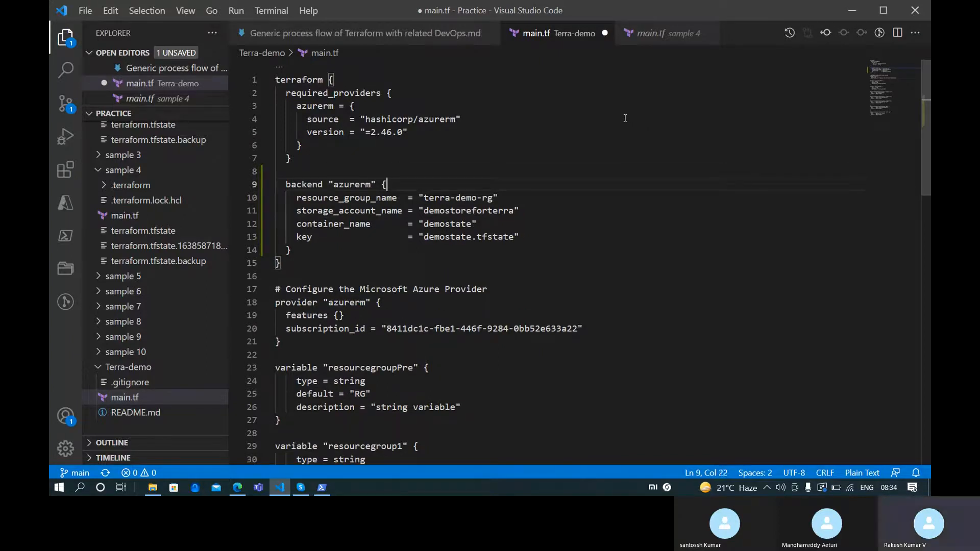
key(Right)
key(Right)
key(Right)
key(Right)
key(Right)
key(shift+alt+Right)
key(shift+alt+Right)
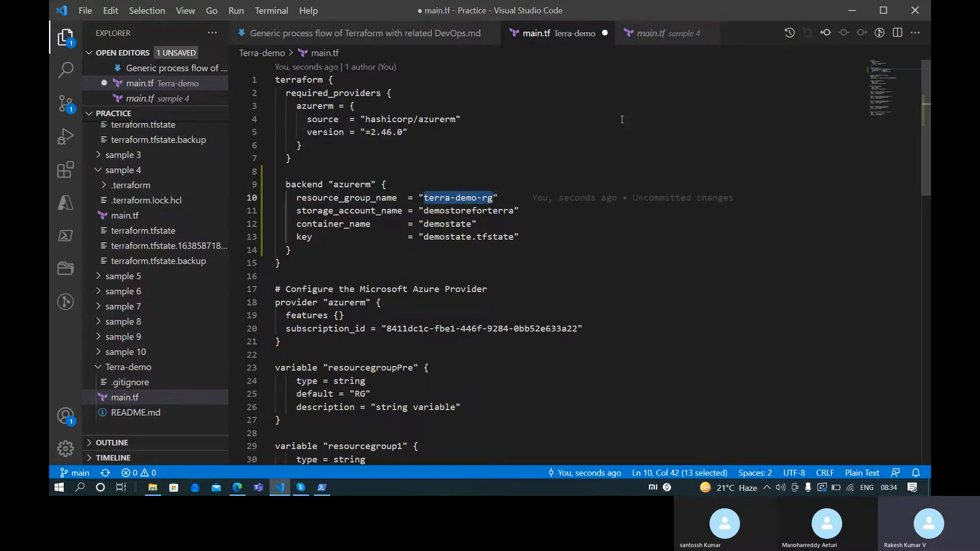
key(alt+Tab)
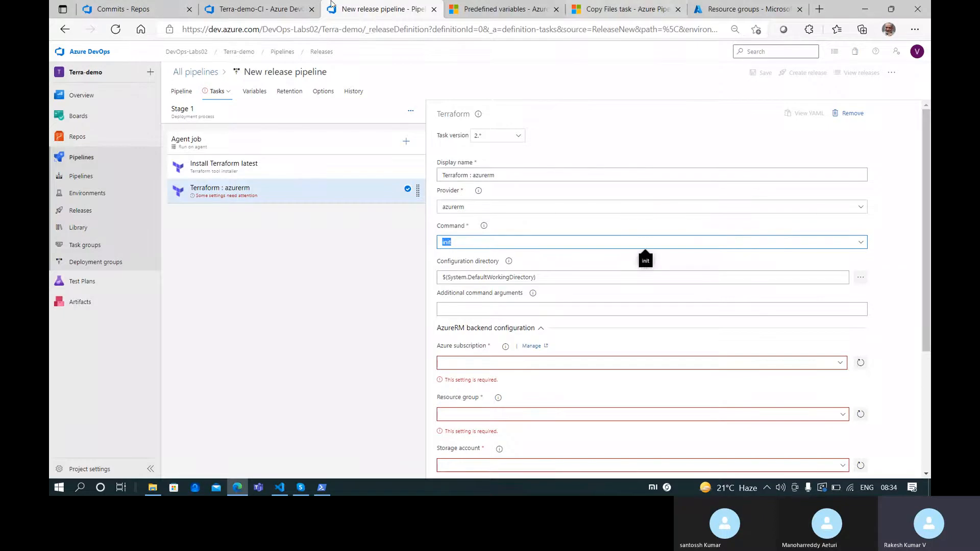
Start creating a storage account from the devops-labs-rg resource group
click(725, 3)
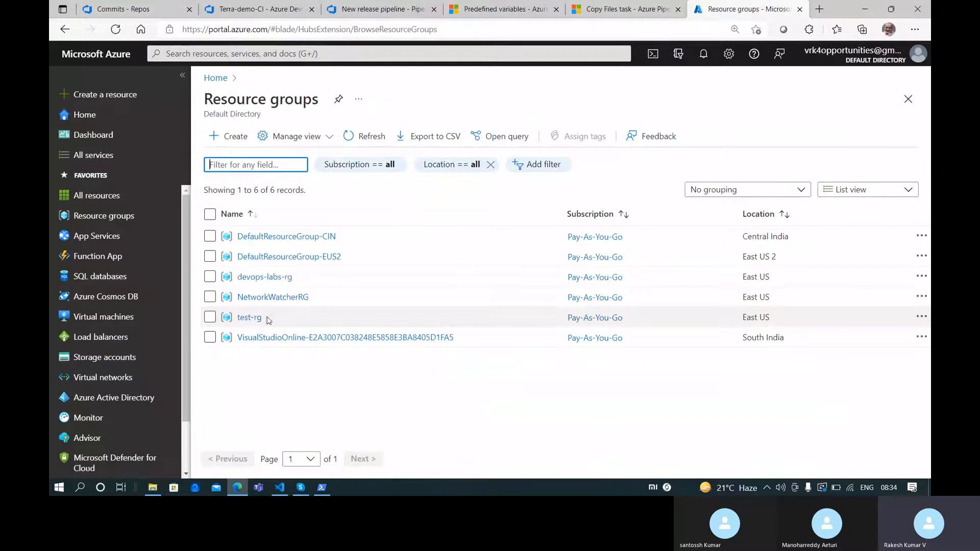
click(263, 279)
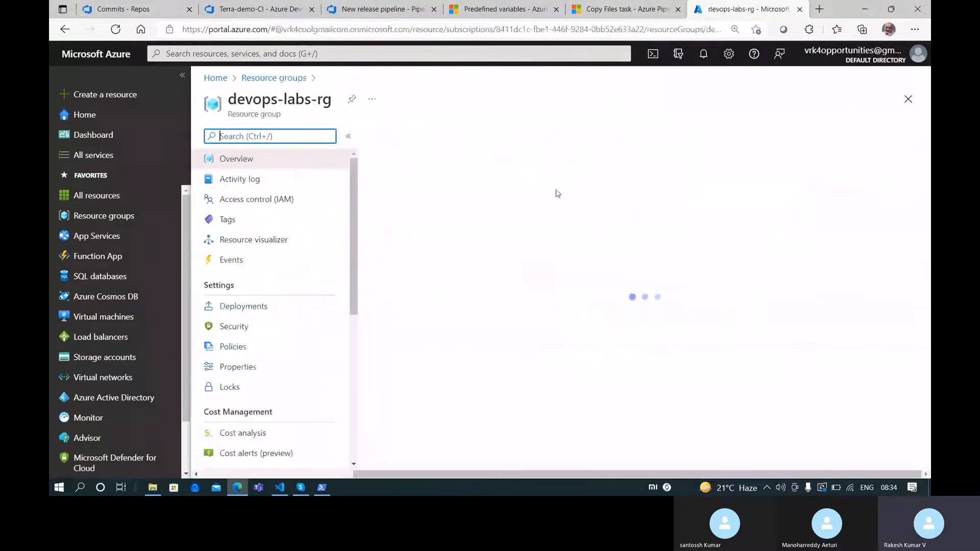
click(388, 135)
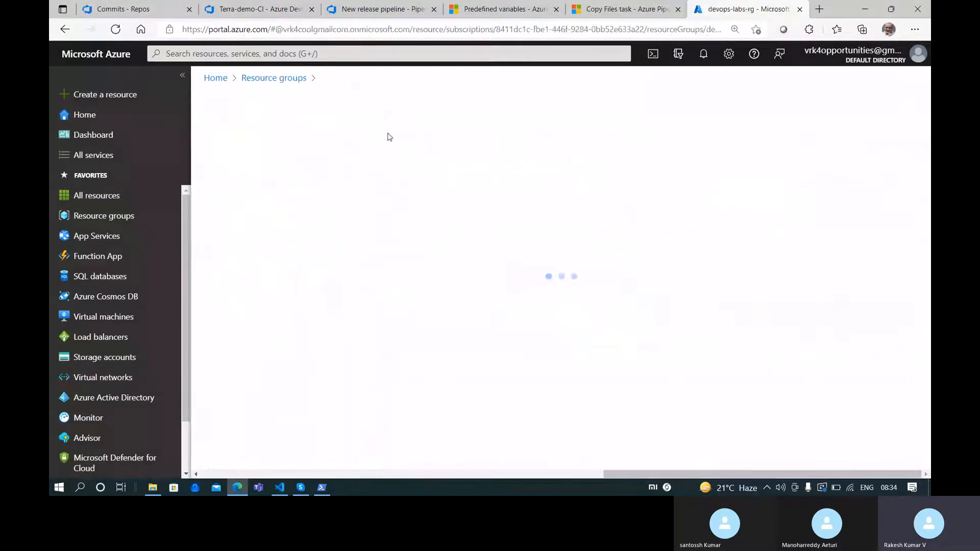
scroll(449, 409, down, 3)
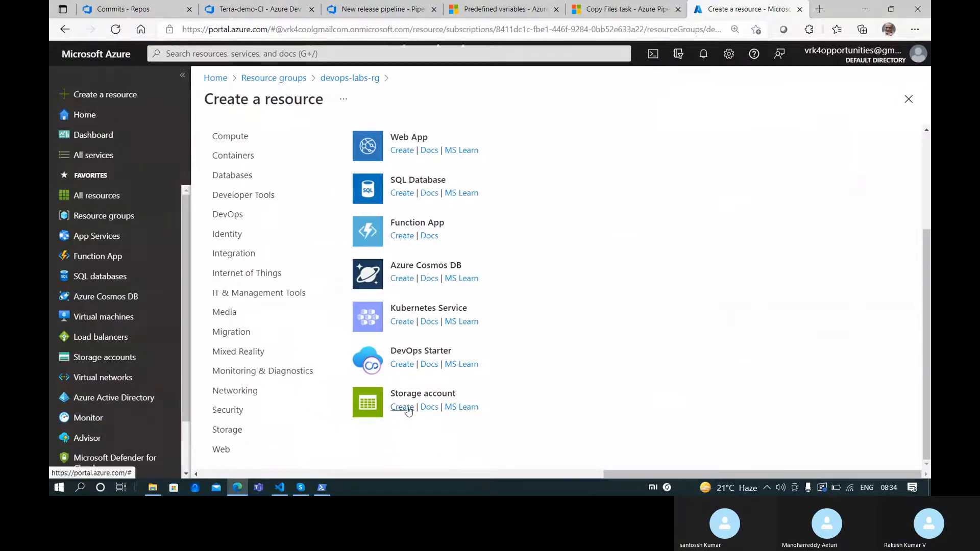
click(402, 407)
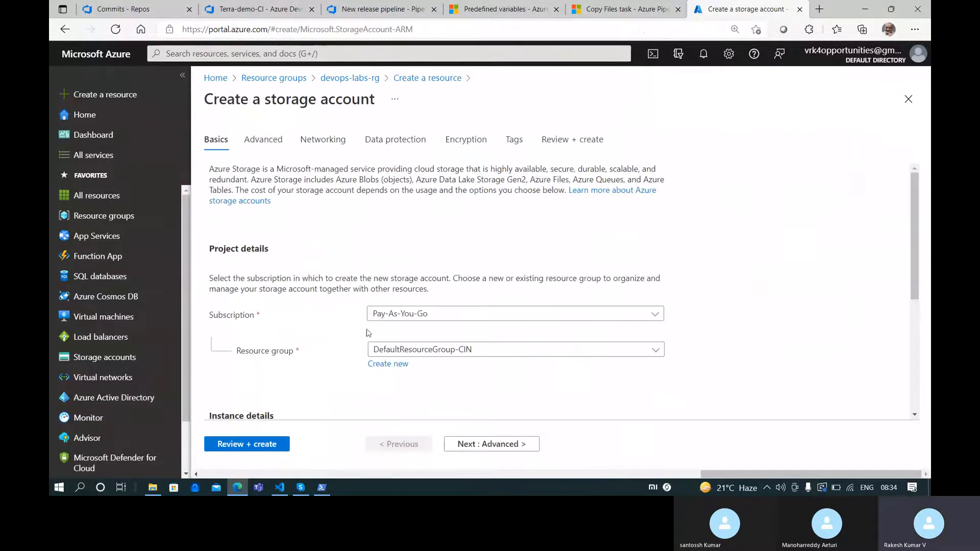
Set the resource group to devops-labs-rg and name the storage account terrastora
scroll(462, 299, down, 3)
scroll(448, 223, up, 3)
click(441, 349)
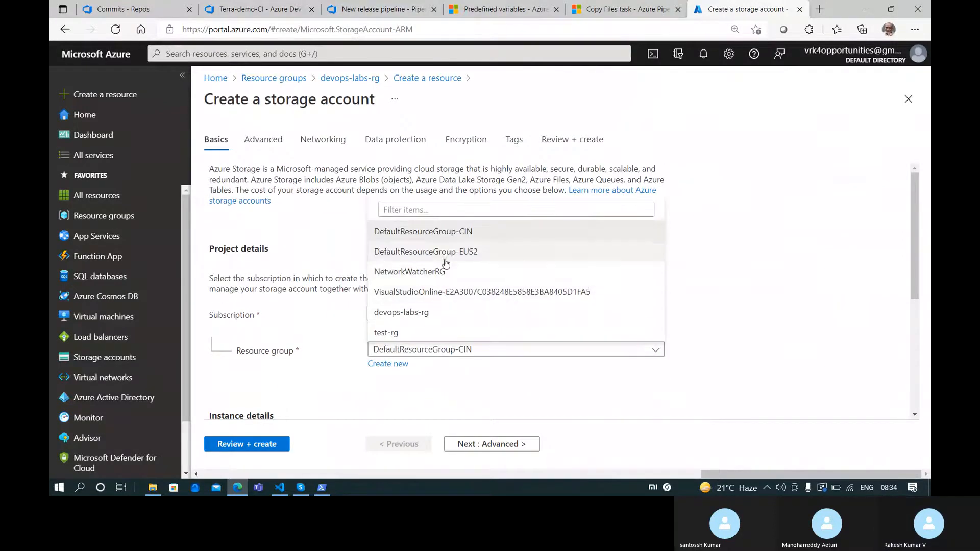
click(439, 311)
scroll(545, 287, down, 4)
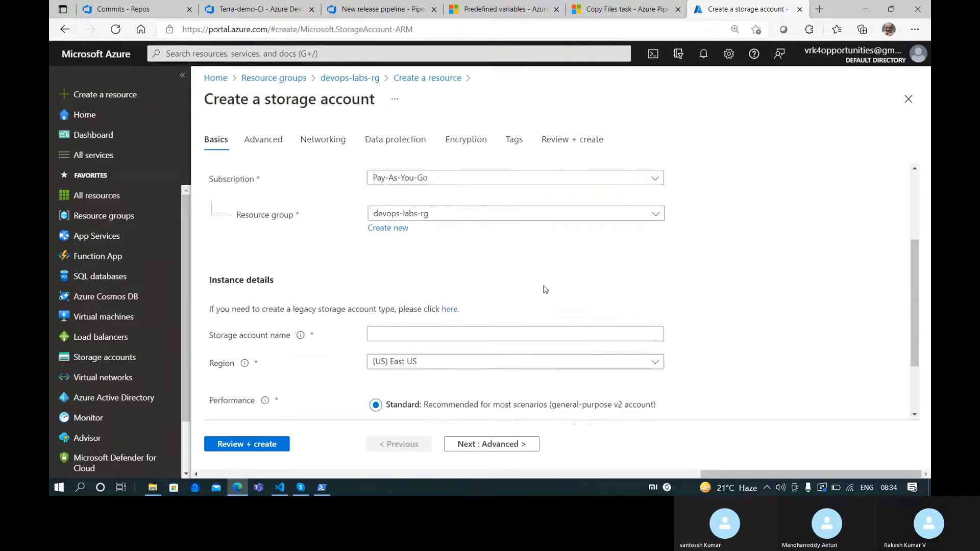
click(456, 278)
text(terra)
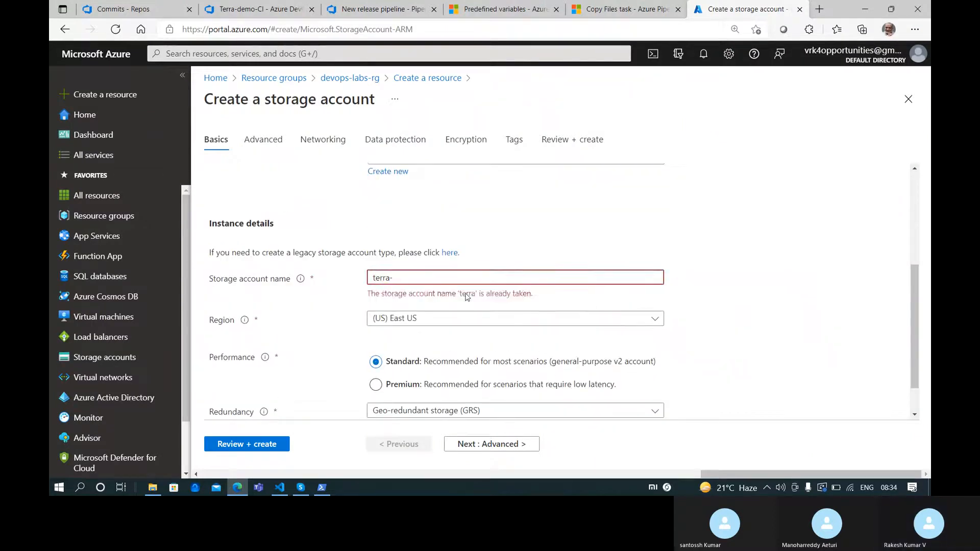
text(-)
key(BackSpace)
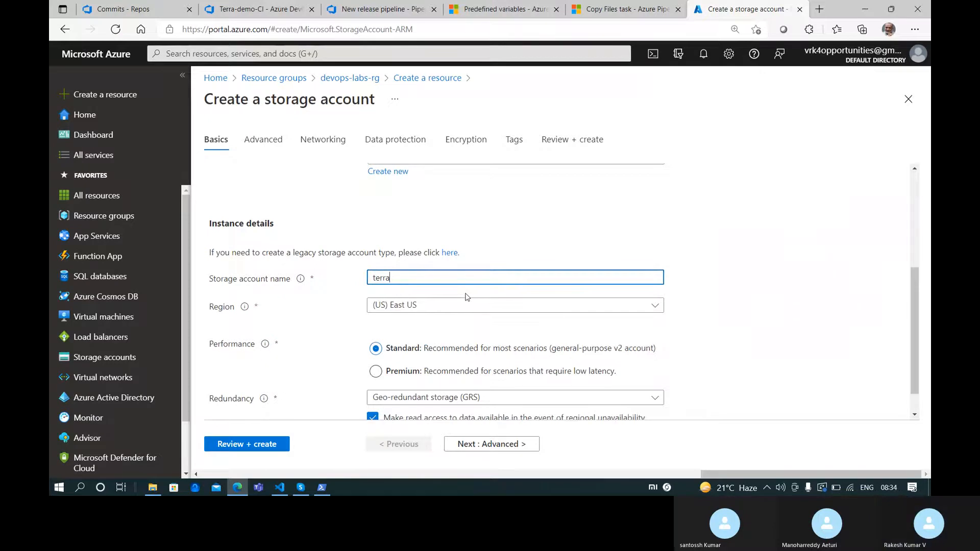
text(store)
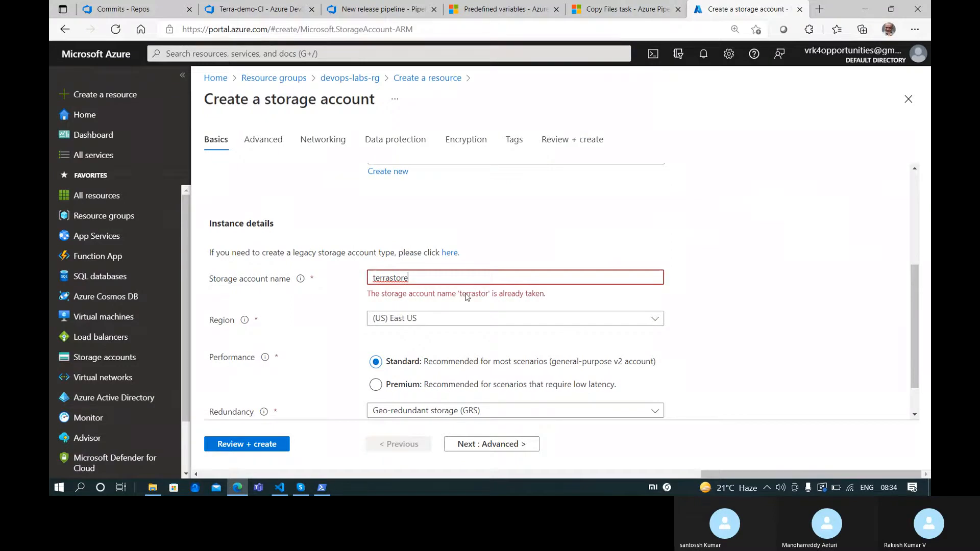
key(BackSpace)
text(age)
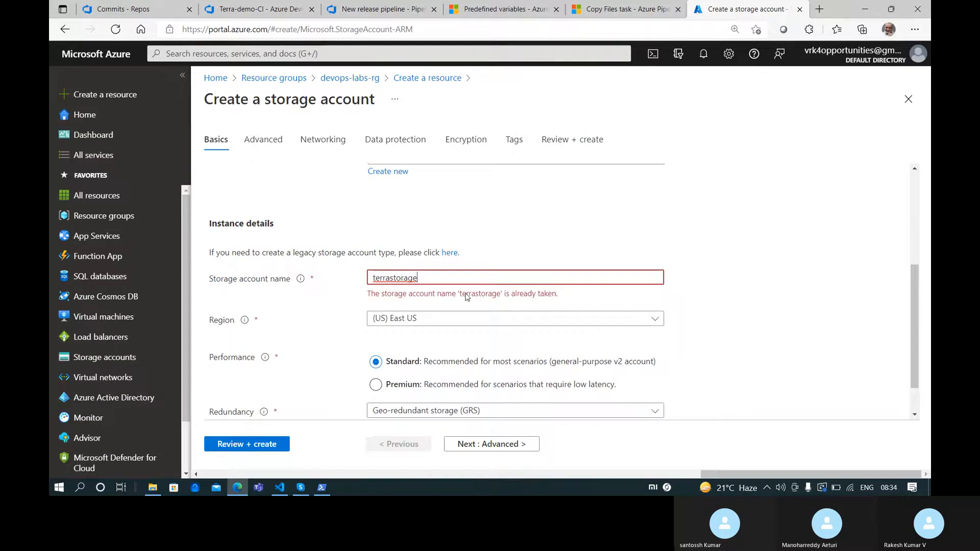
key(BackSpace)
key(BackSpace)
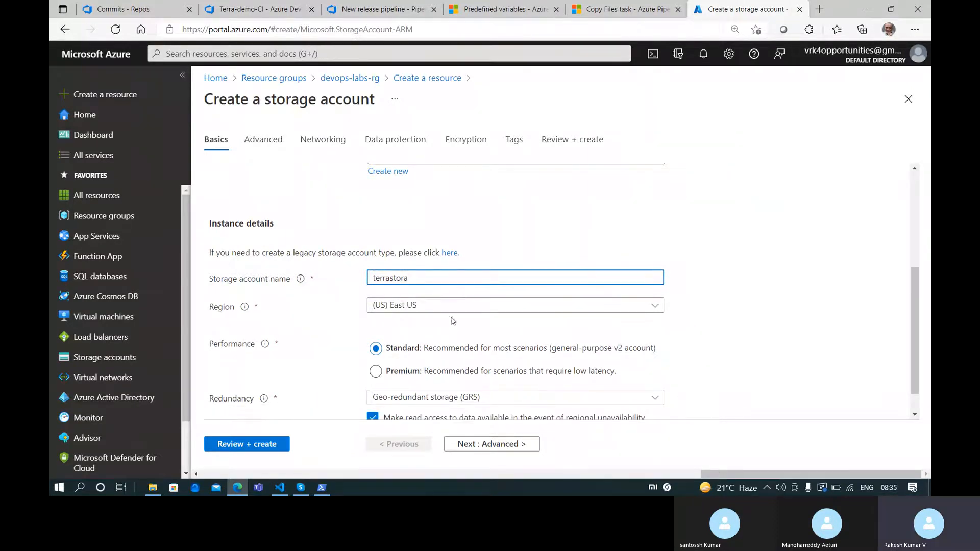
key(ctrl+a)
Choose locally-redundant storage (LRS) and run Review + create validation
scroll(364, 356, down, 1)
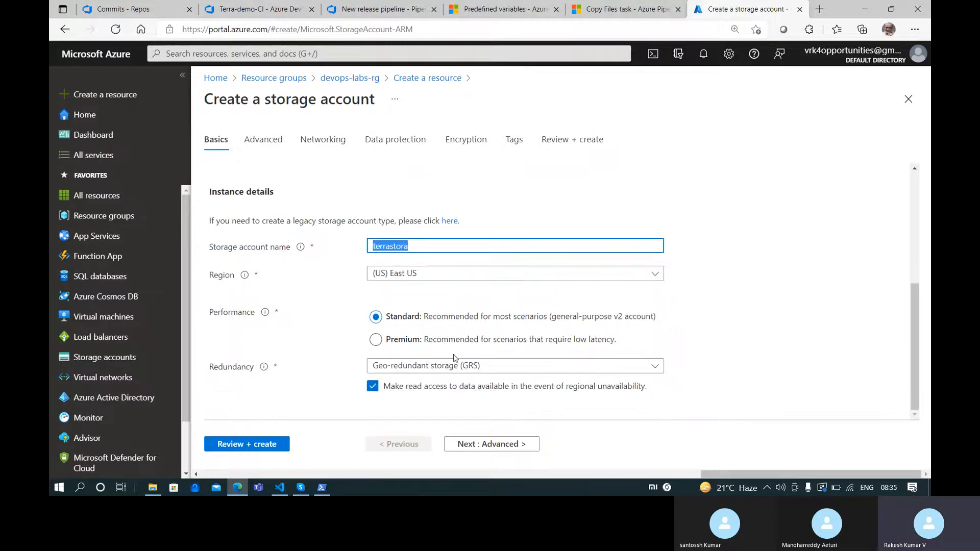
click(441, 370)
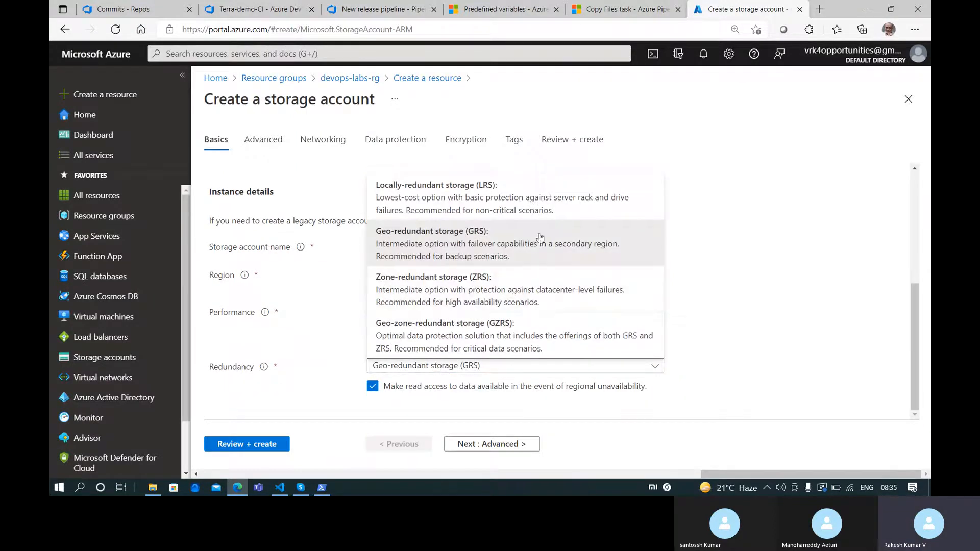
click(582, 216)
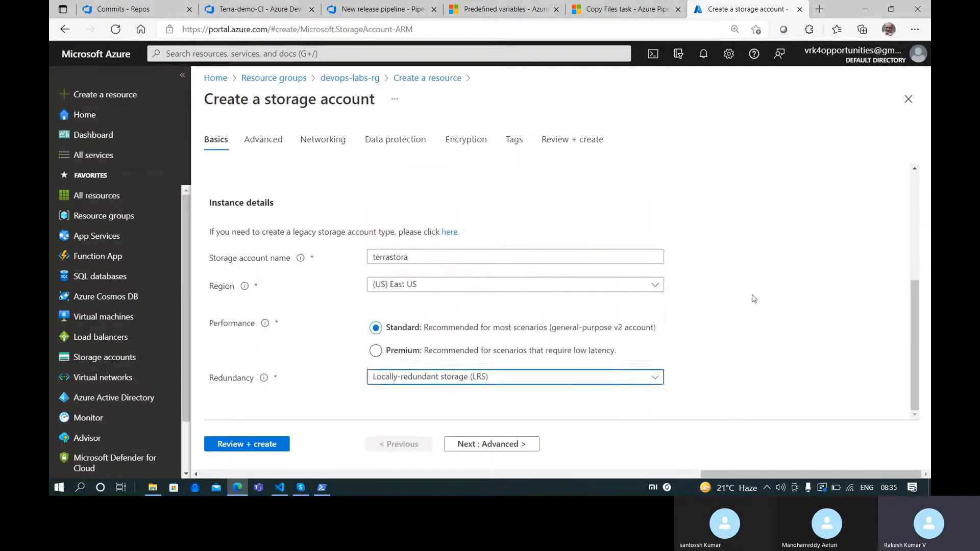
click(256, 444)
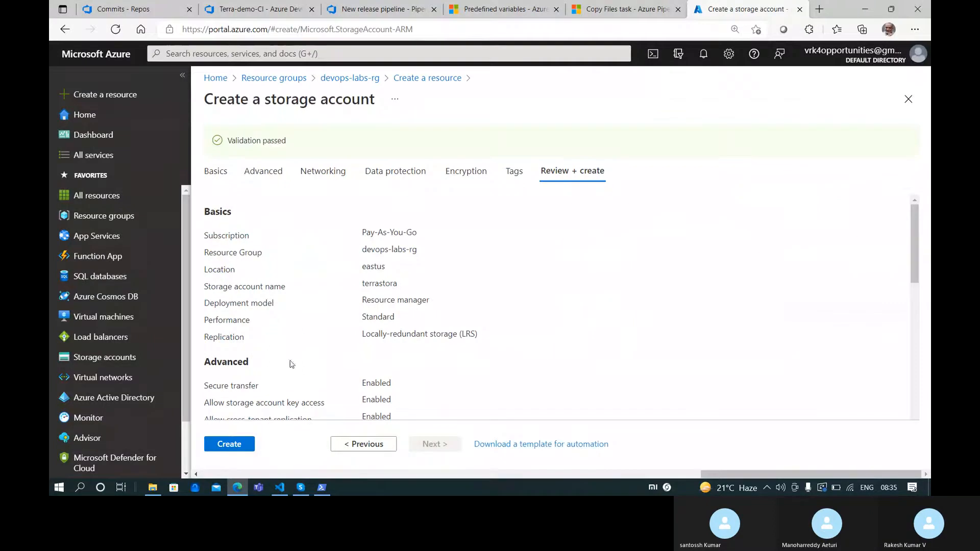
Replace the backend resource group terra-demo-rg with devops-labs-rg in main.tf and save
drag(415, 249, 419, 249)
key(ctrl+c)
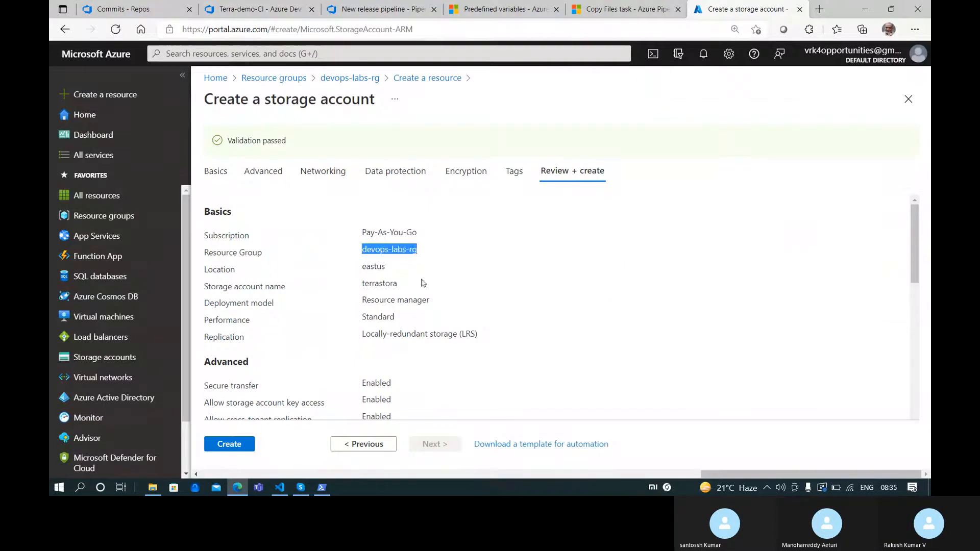
click(288, 492)
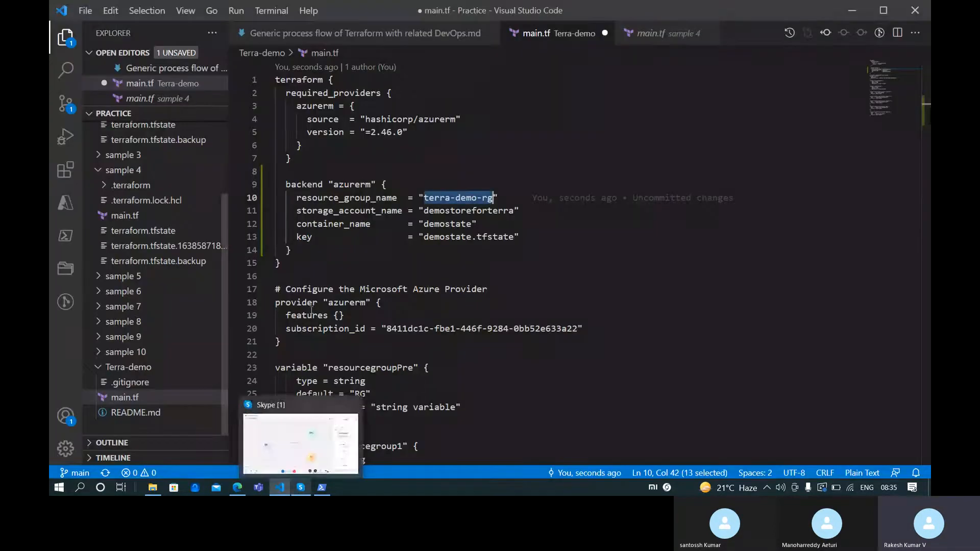
click(418, 186)
click(423, 198)
shift+click(498, 198)
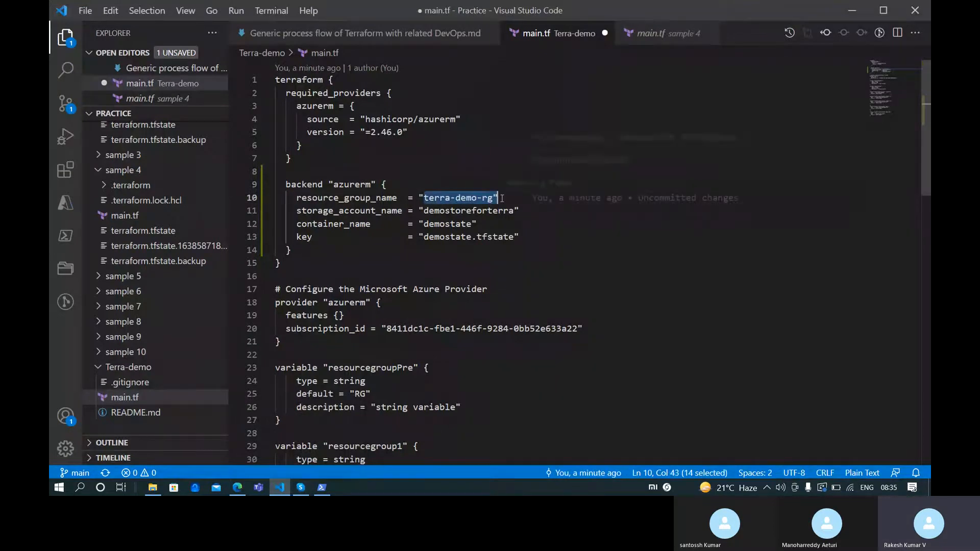
key(ctrl+v)
key(ctrl+s)
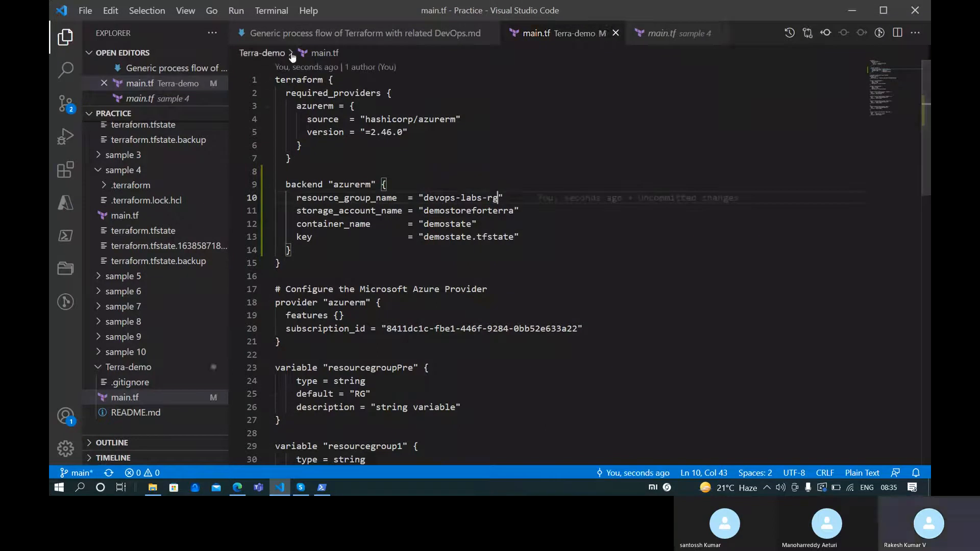
Set the backend storage account name to terrastora, then create the terrastora storage account
drag(425, 214, 514, 211)
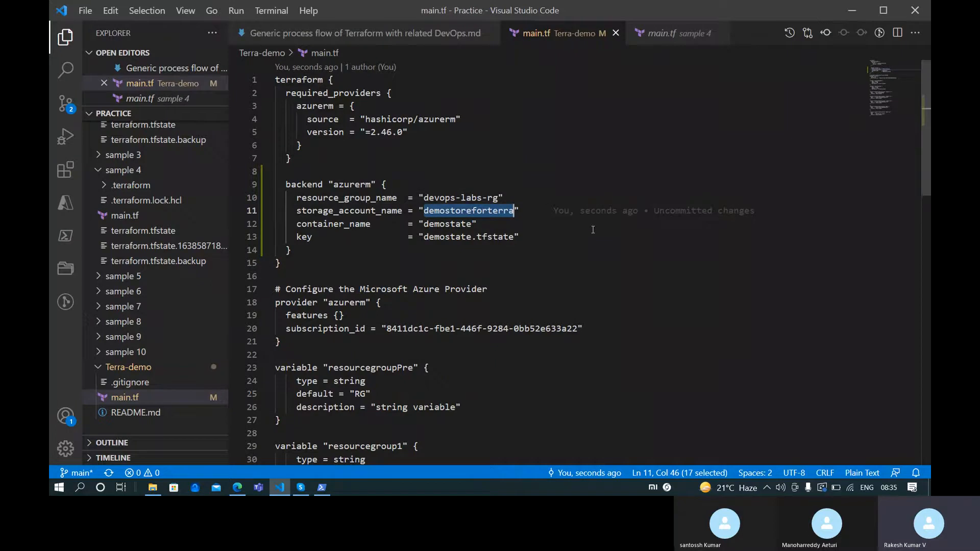
key(BackSpace)
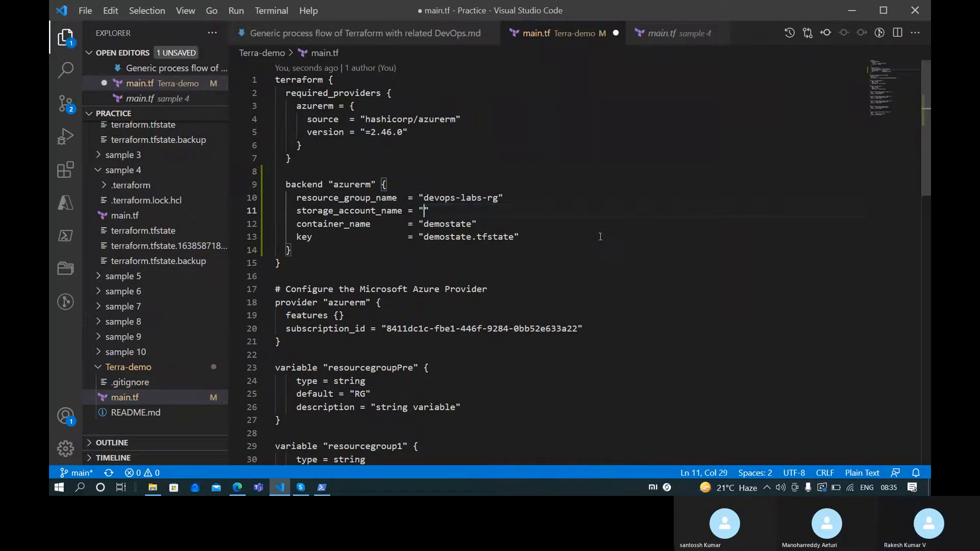
key(alt+Tab)
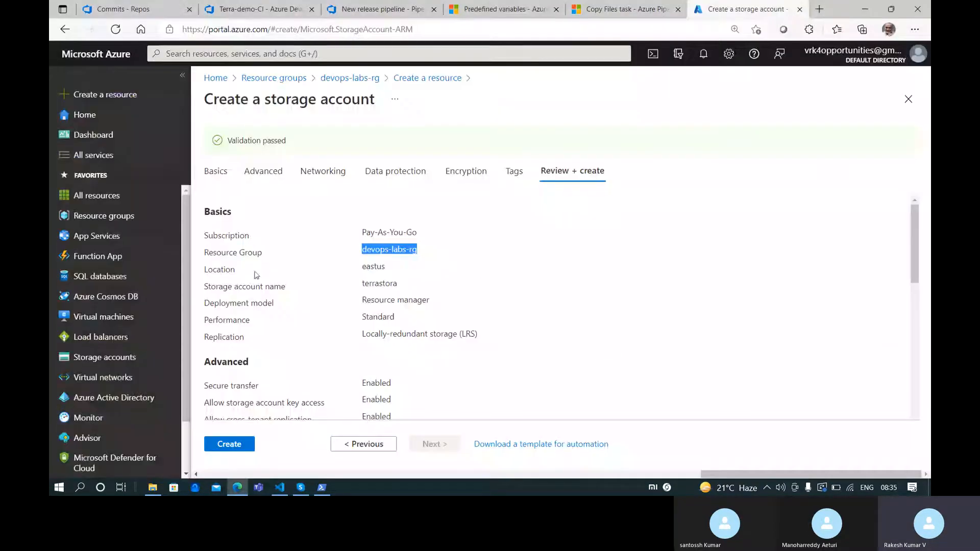
double_click(379, 282)
key(ctrl+c)
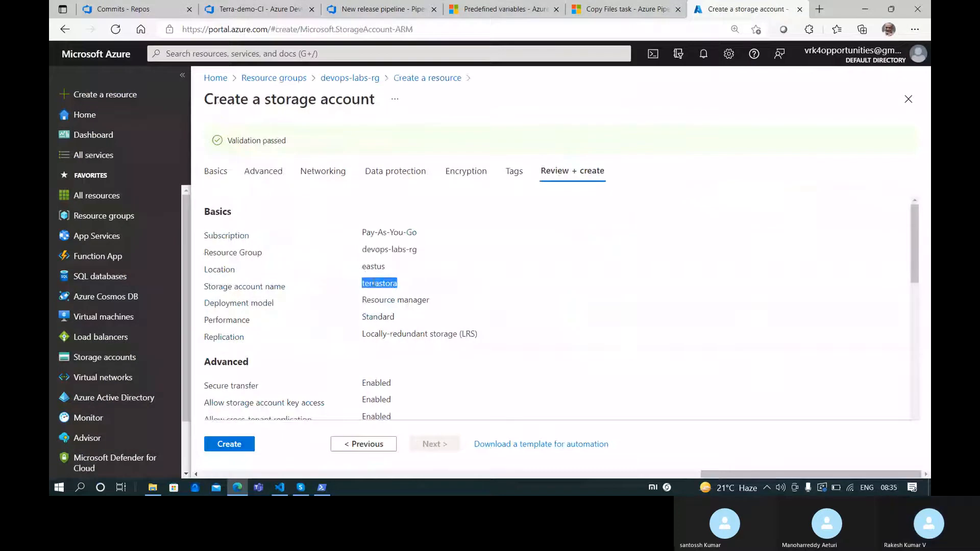
key(alt+Tab)
key(ctrl+v)
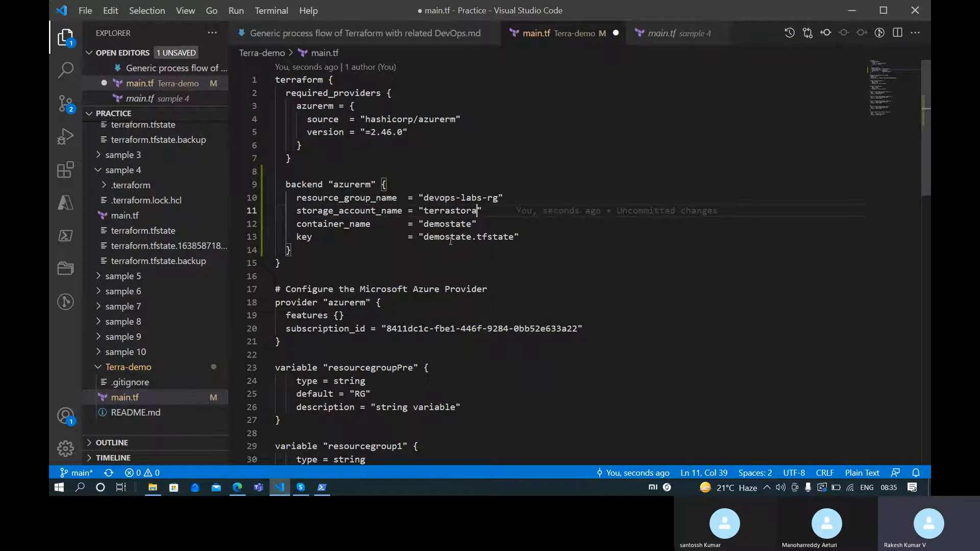
key(alt+Tab)
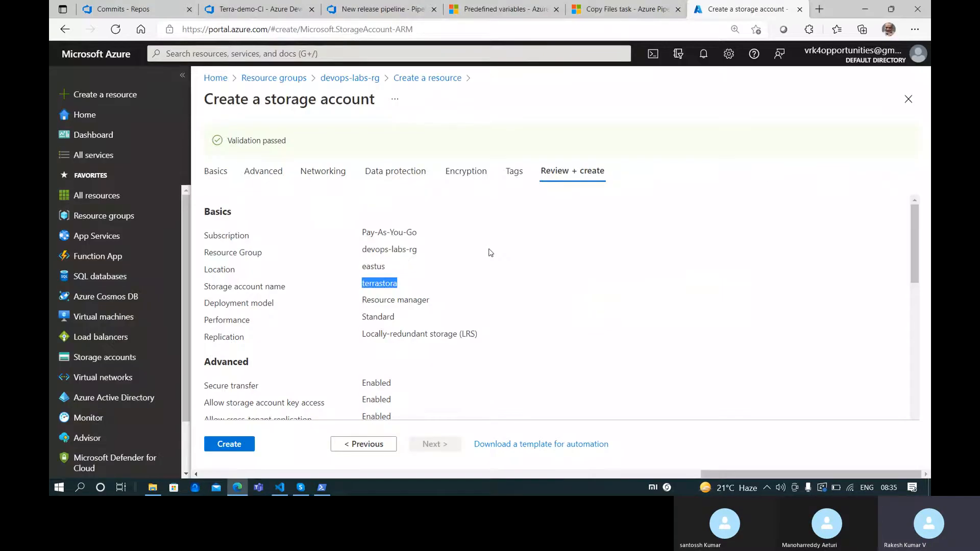
click(235, 443)
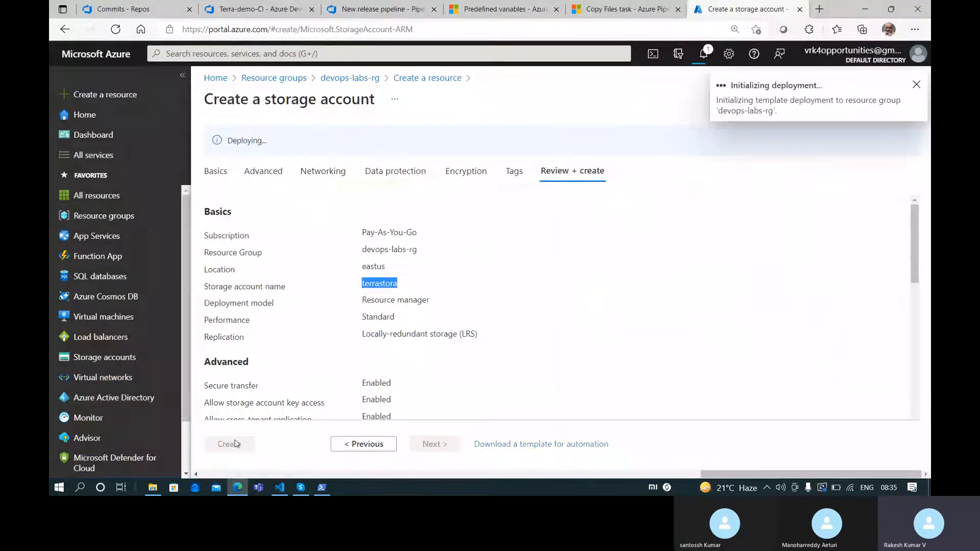
Choose the Pay-As-You-Go subscription for the Terraform init backend, then check the terrastora deployment
click(383, 7)
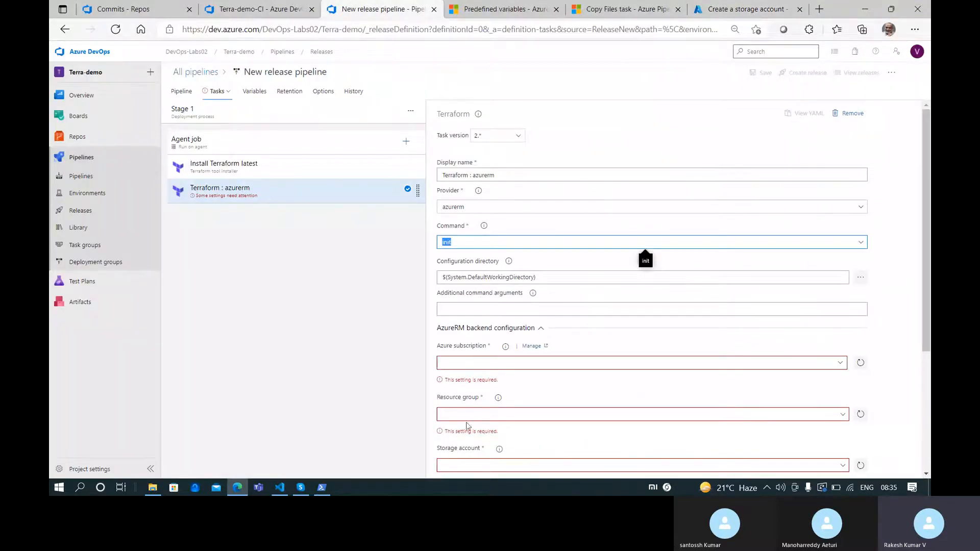
click(839, 363)
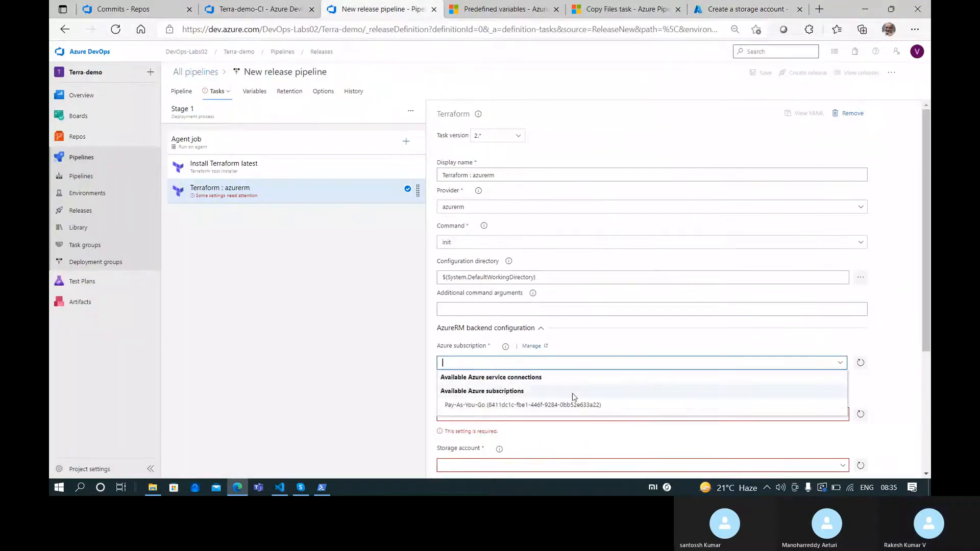
click(549, 405)
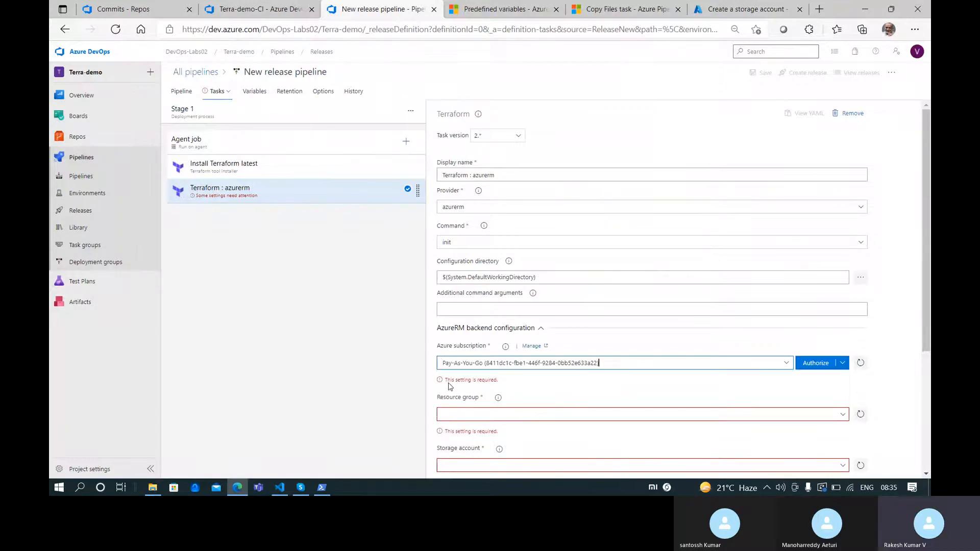
scroll(467, 269, down, 3)
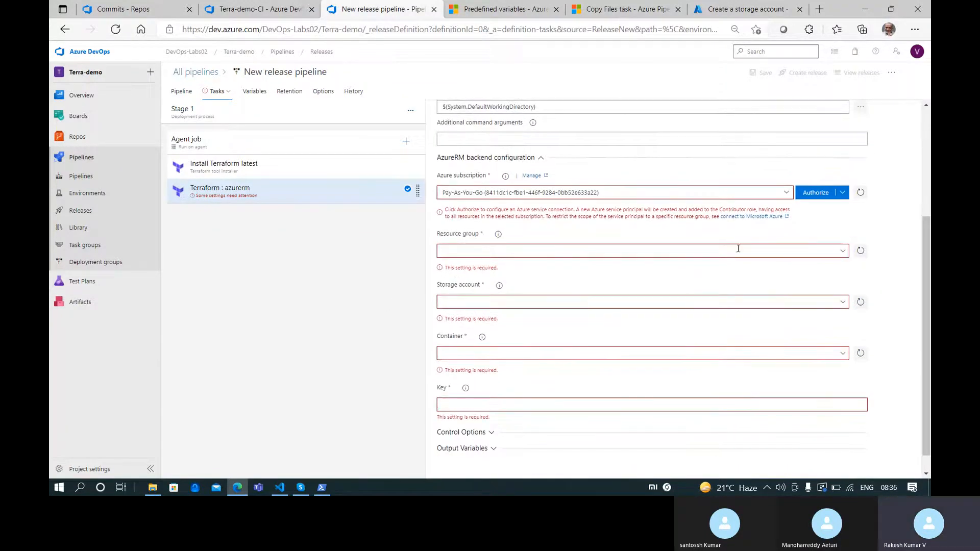
scroll(748, 236, up, 2)
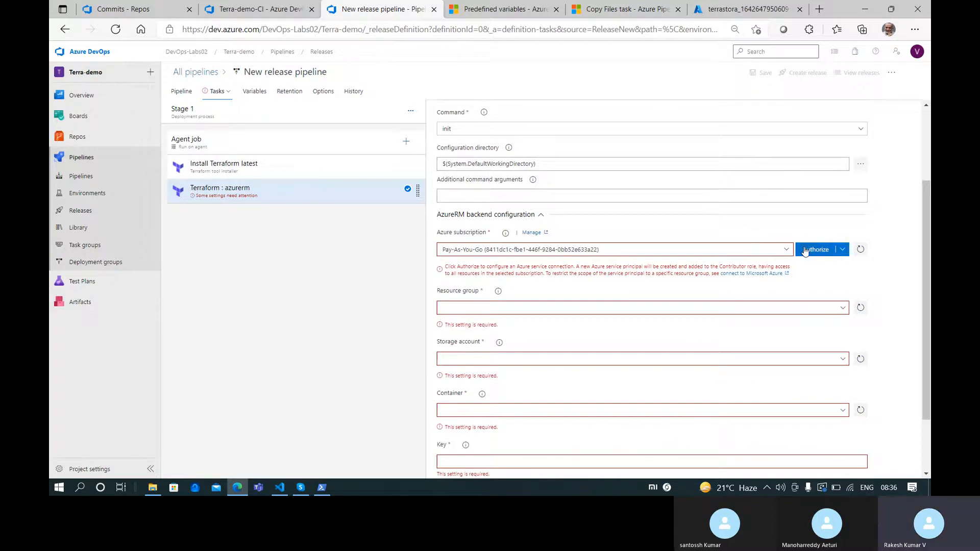
click(706, 13)
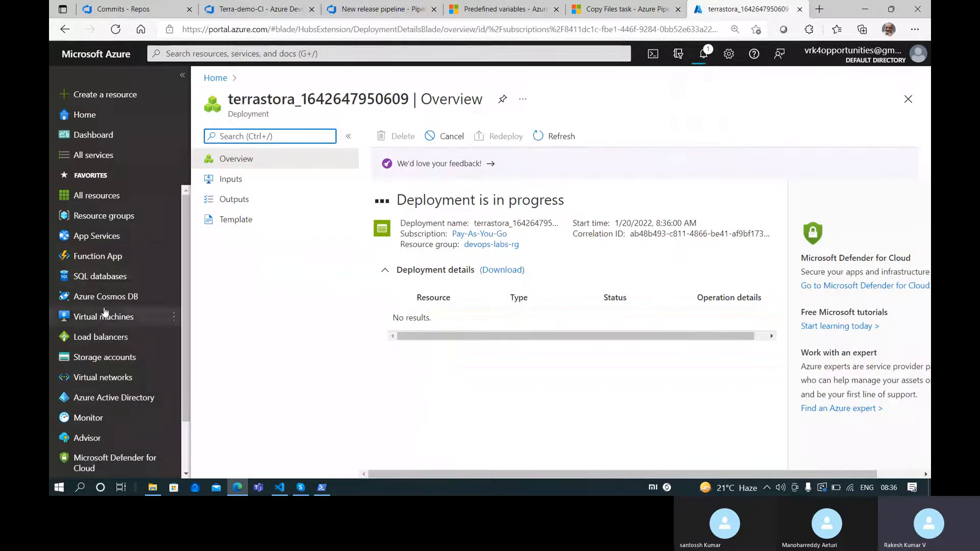
Open Azure Active Directory in a new tab and sign in with the first listed account
middle_click(89, 401)
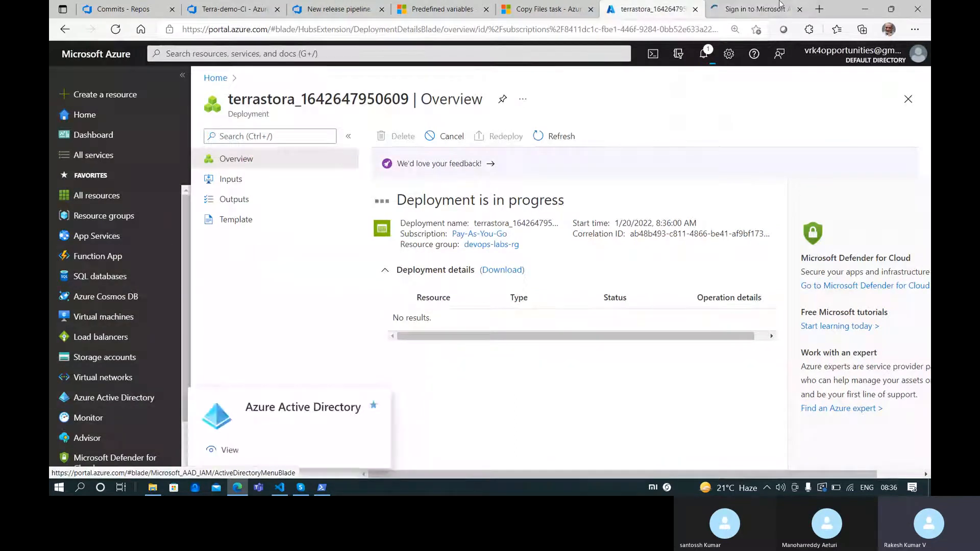
click(777, 9)
click(433, 244)
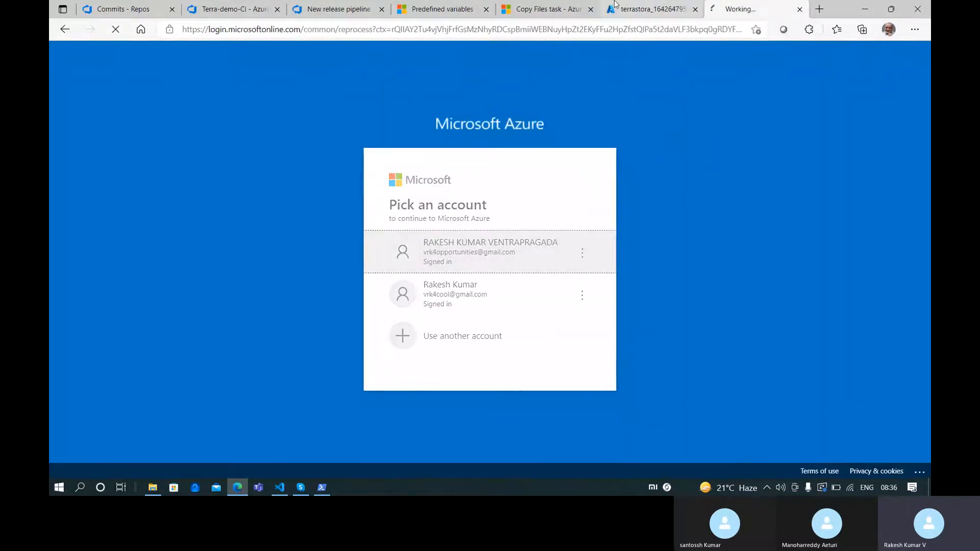
click(612, 5)
key(ctrl+Tab)
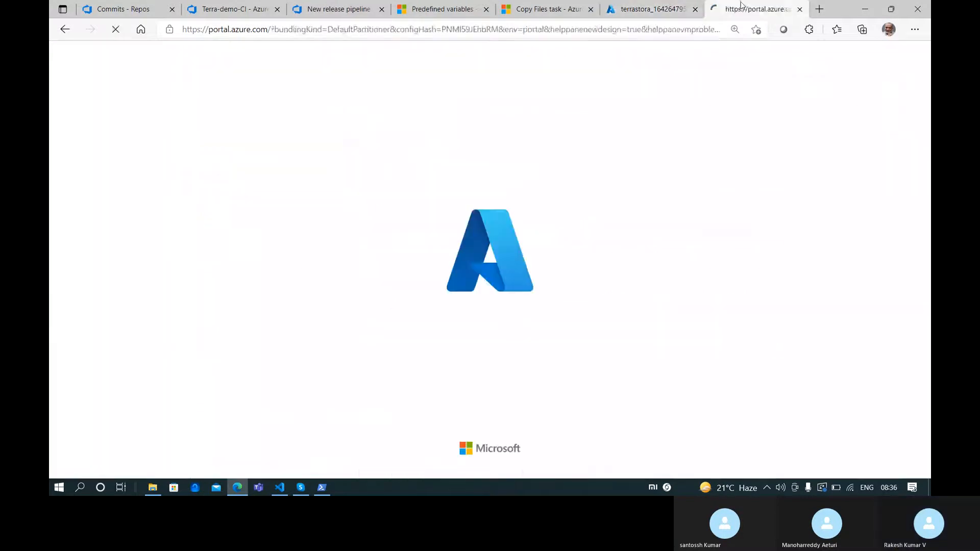
Review the Terraform process-flow notes in VS Code, highlighting 'Agent pipeline' and 'Service connection / spn'
click(283, 485)
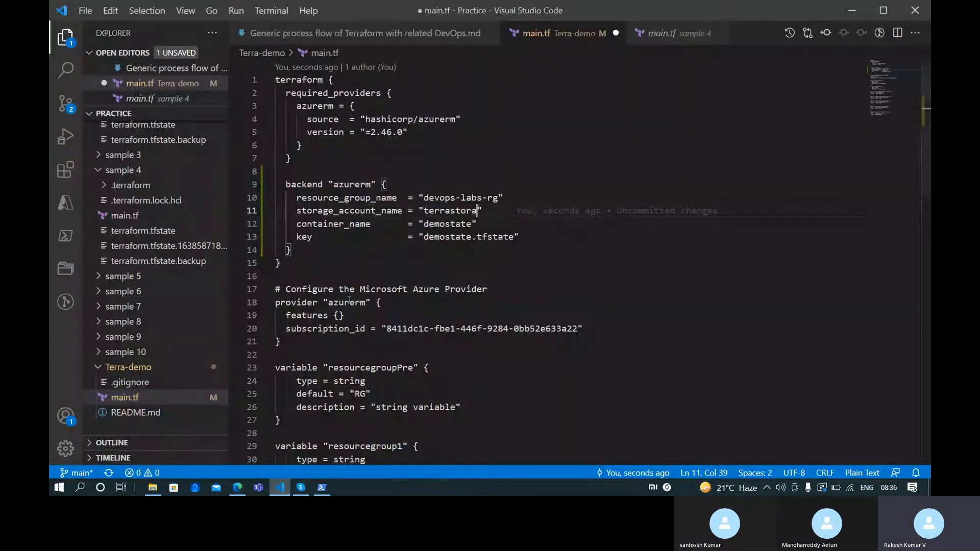
click(375, 34)
drag(349, 289, 273, 292)
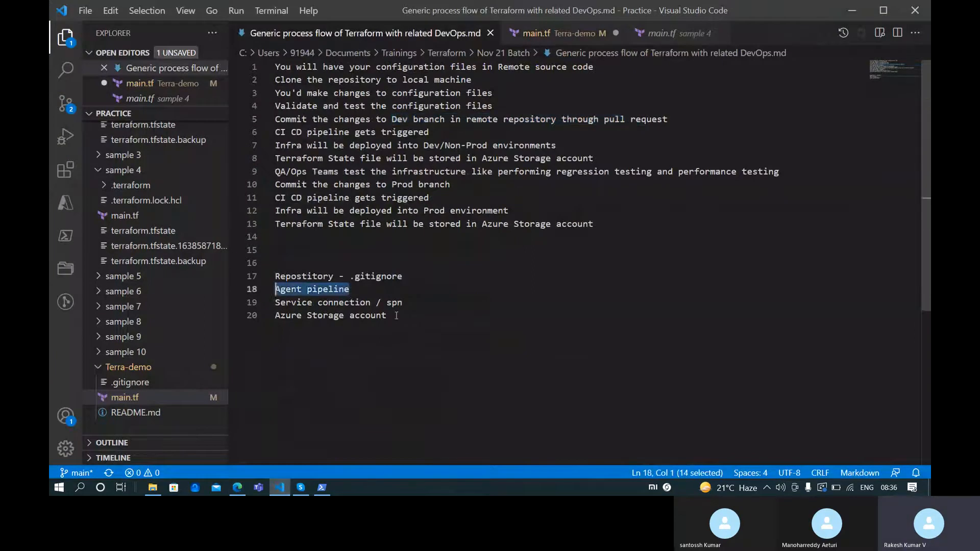
click(422, 302)
drag(423, 303, 275, 302)
mouse_move(154, 491)
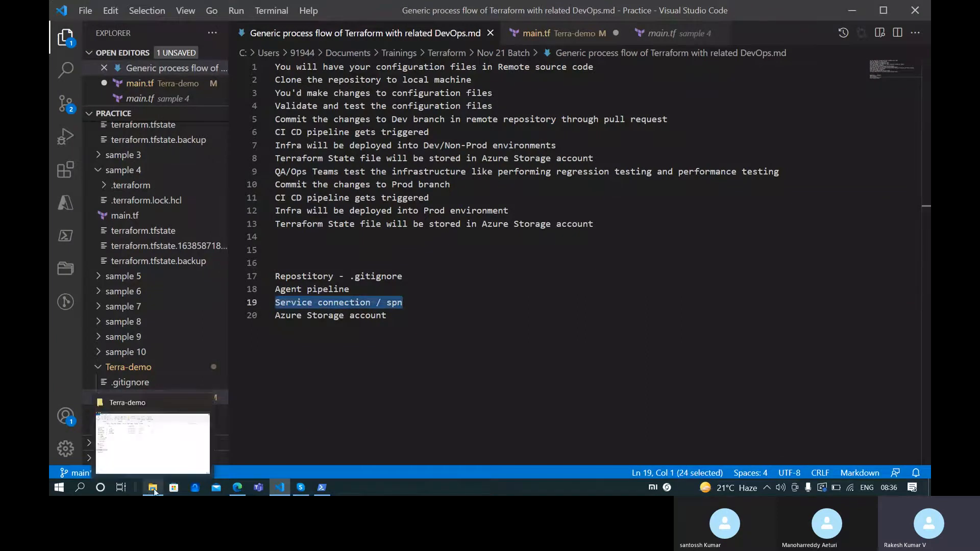
mouse_move(174, 447)
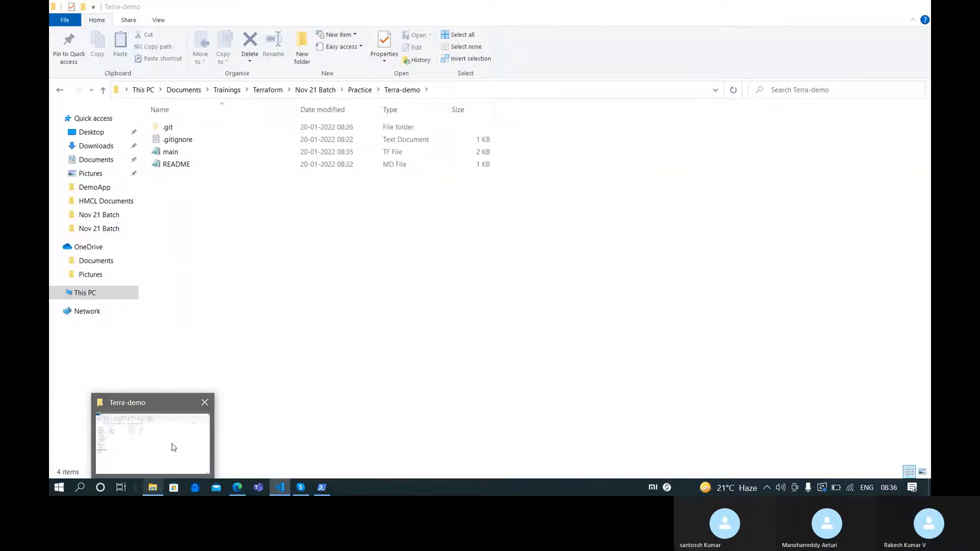
click(233, 489)
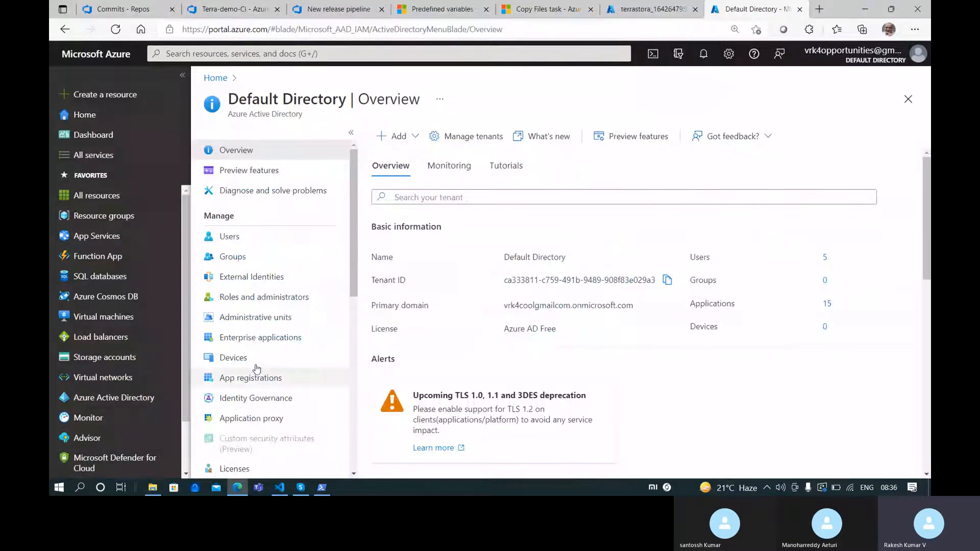
Open terraform-devopslabs from the Default Directory's App registrations, filtered to Owned applications
scroll(266, 358, down, 5)
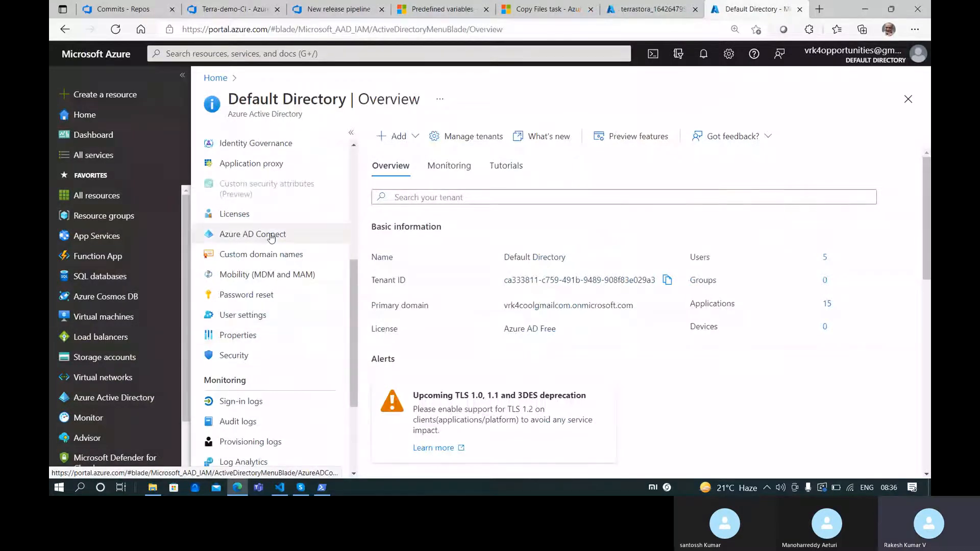
scroll(259, 255, up, 5)
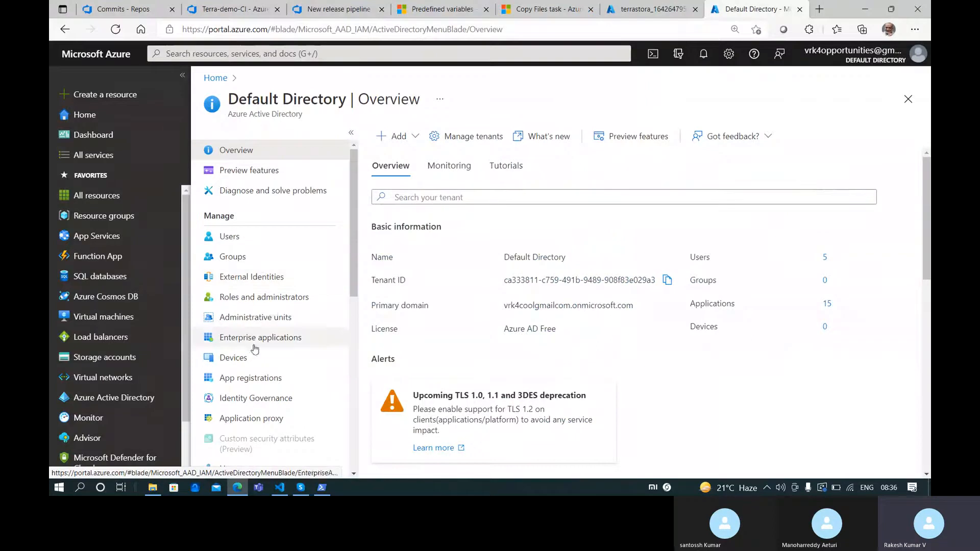
click(250, 379)
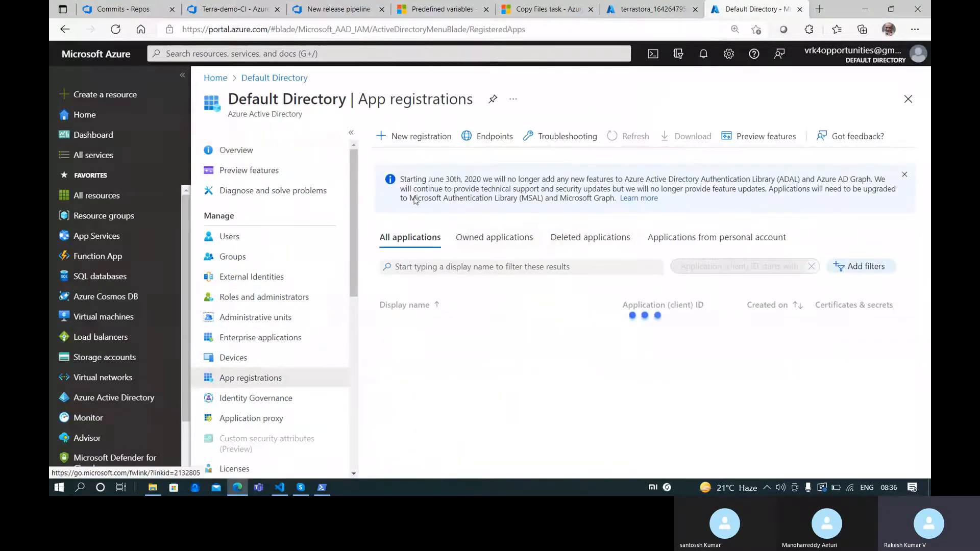
click(498, 237)
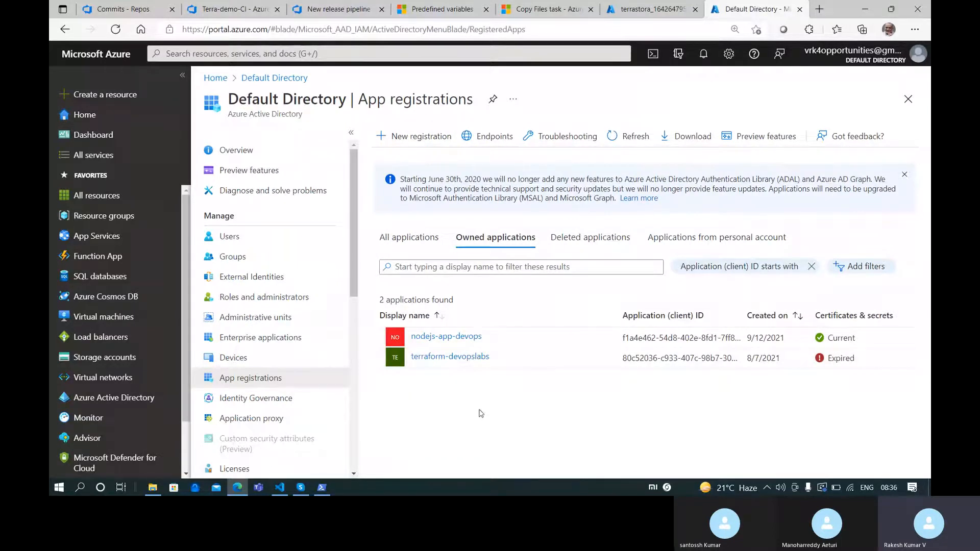
click(463, 366)
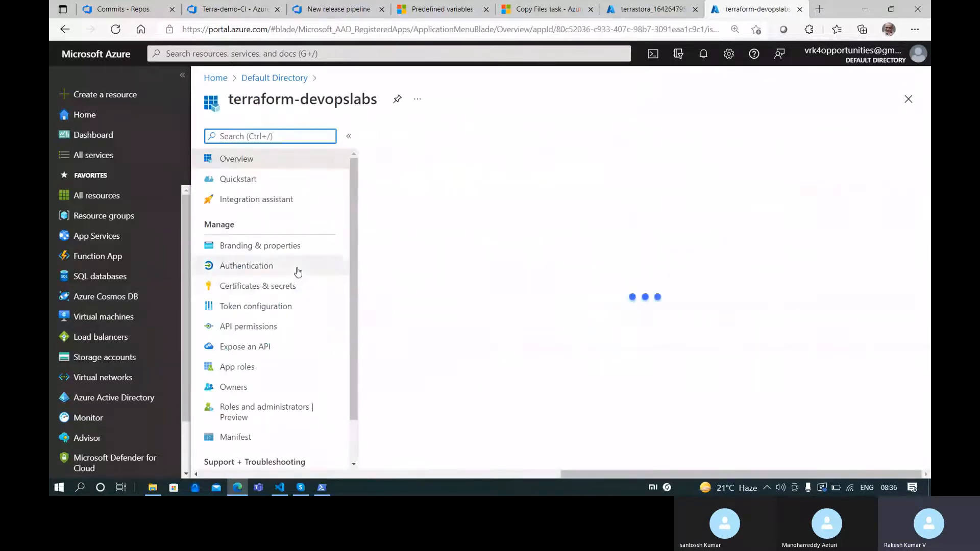
Delete the expired client secret from terraform-devopslabs' Certificates & secrets
click(298, 271)
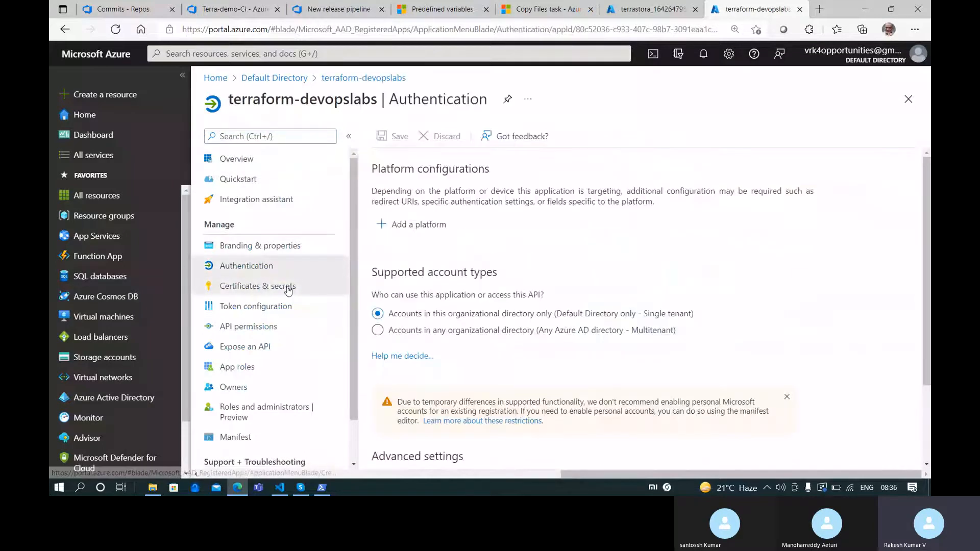
click(285, 286)
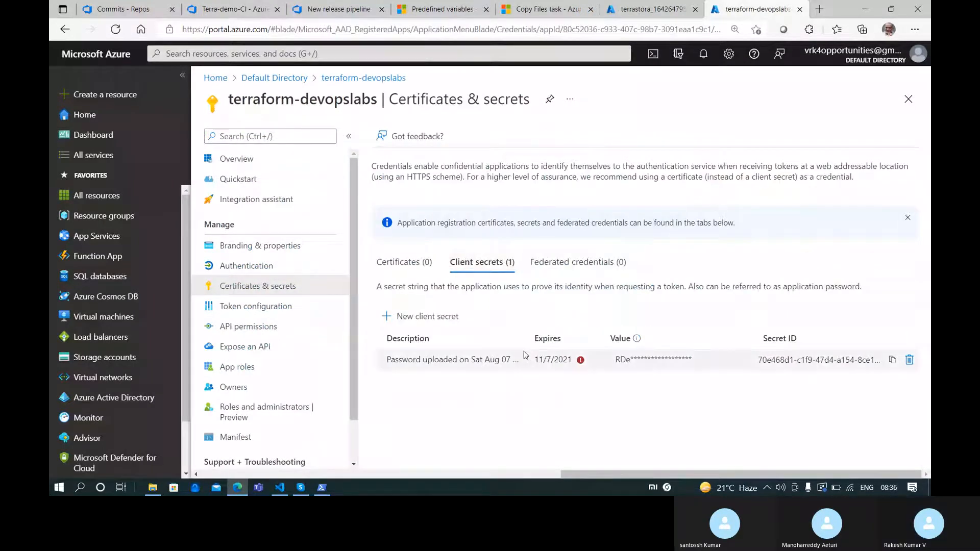
click(908, 360)
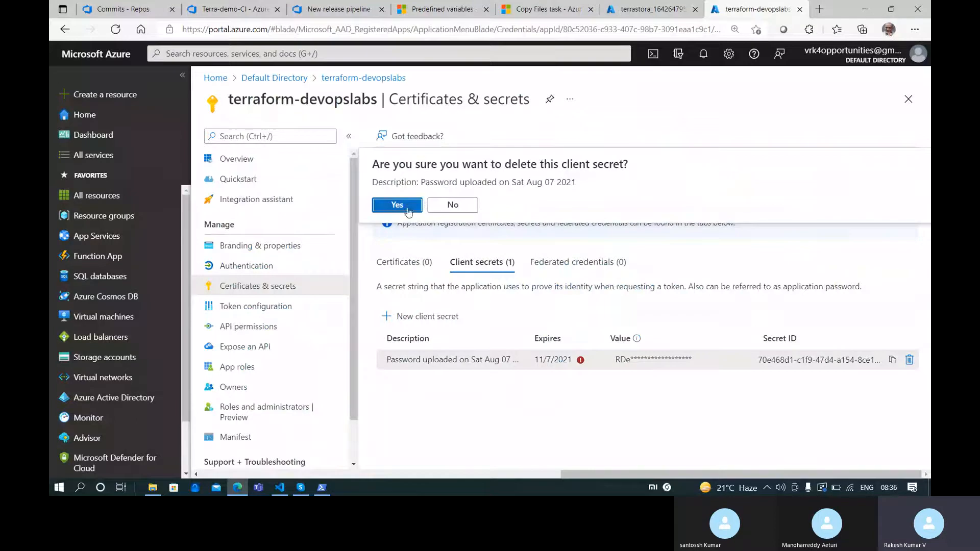
click(407, 205)
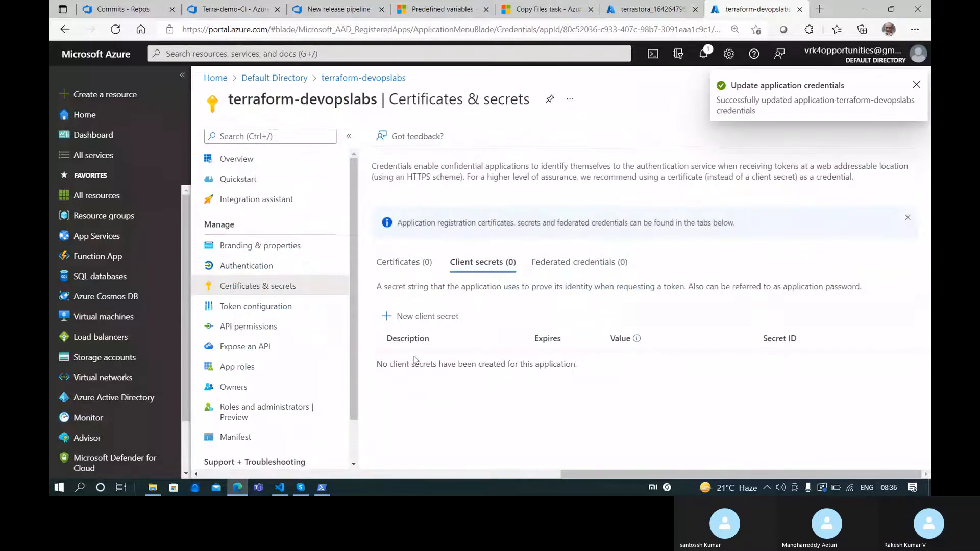
Add a new client secret with the default 6-month expiry
click(413, 316)
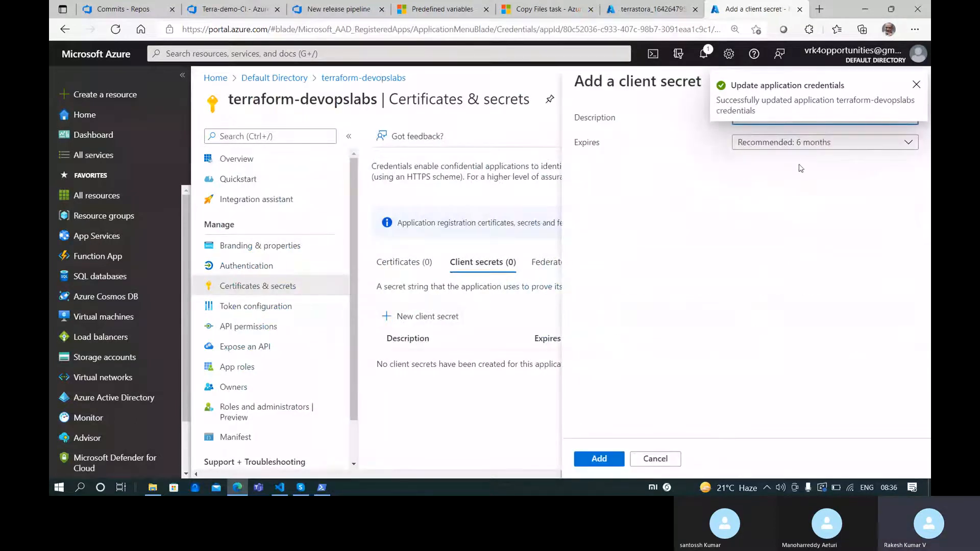
click(915, 86)
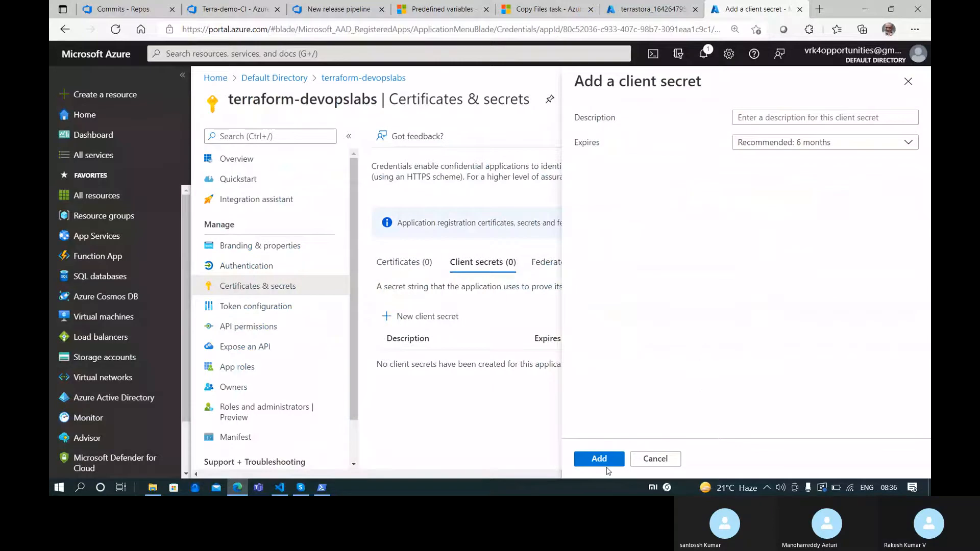
click(605, 463)
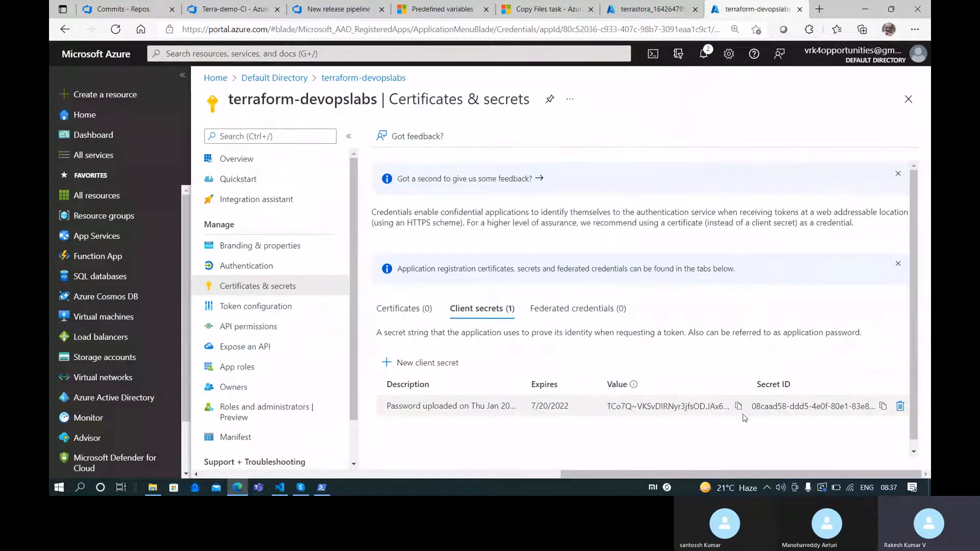
Paste the new client secret value into the VS Code notes below line 20
click(279, 487)
click(409, 368)
key(Return)
key(Return)
key(ctrl+v)
click(238, 487)
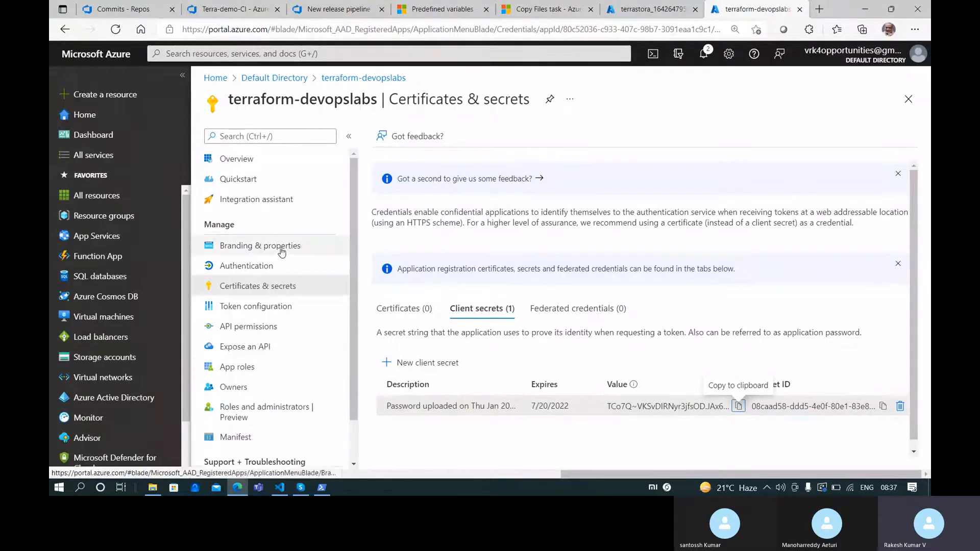
Copy the app's Application (client) ID from Overview and paste it into the notes on line 24
click(237, 159)
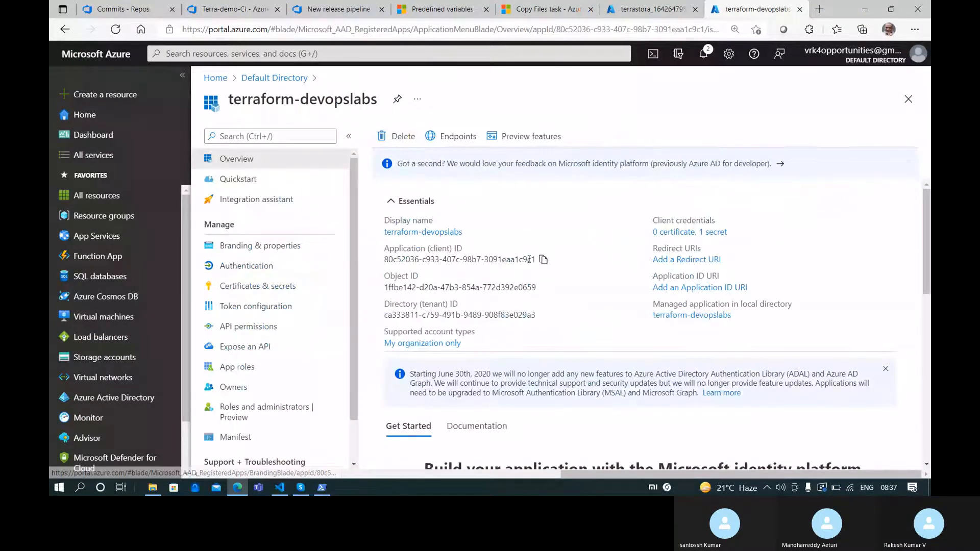
click(542, 262)
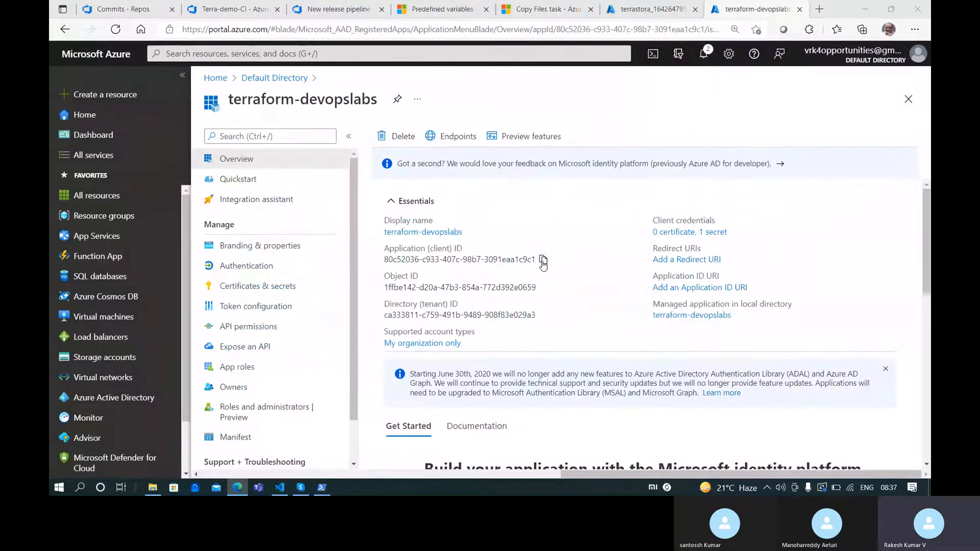
key(alt+Tab)
key(alt+Tab)
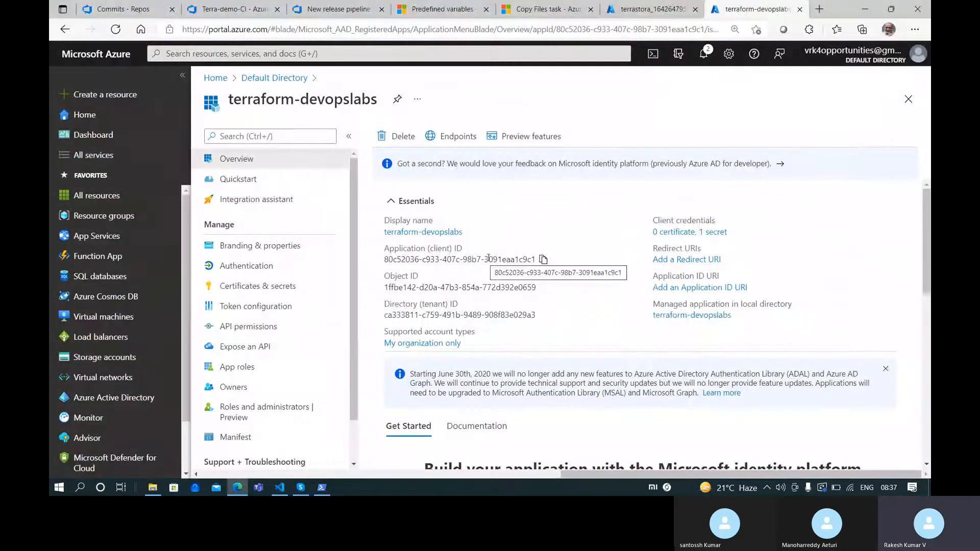
key(alt+Tab)
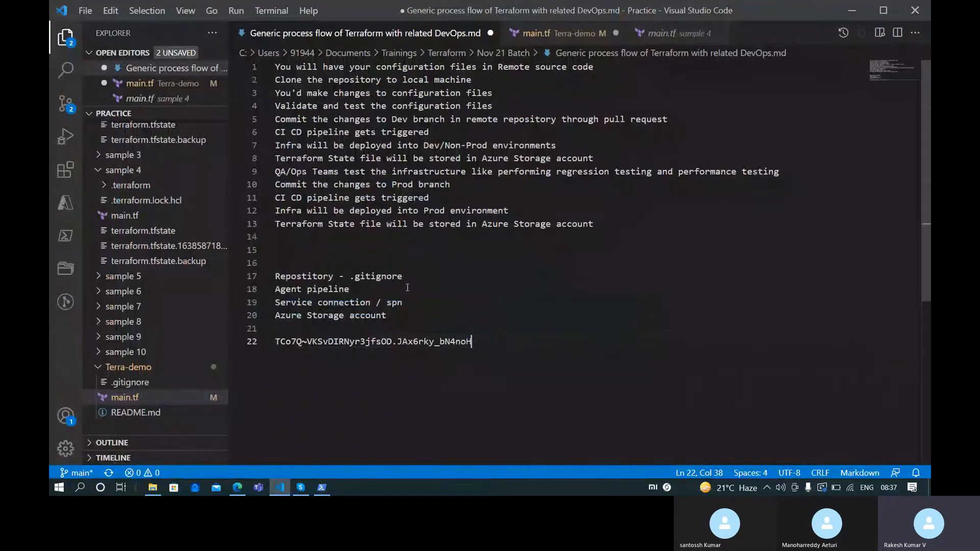
key(Return)
key(Return)
key(ctrl+v)
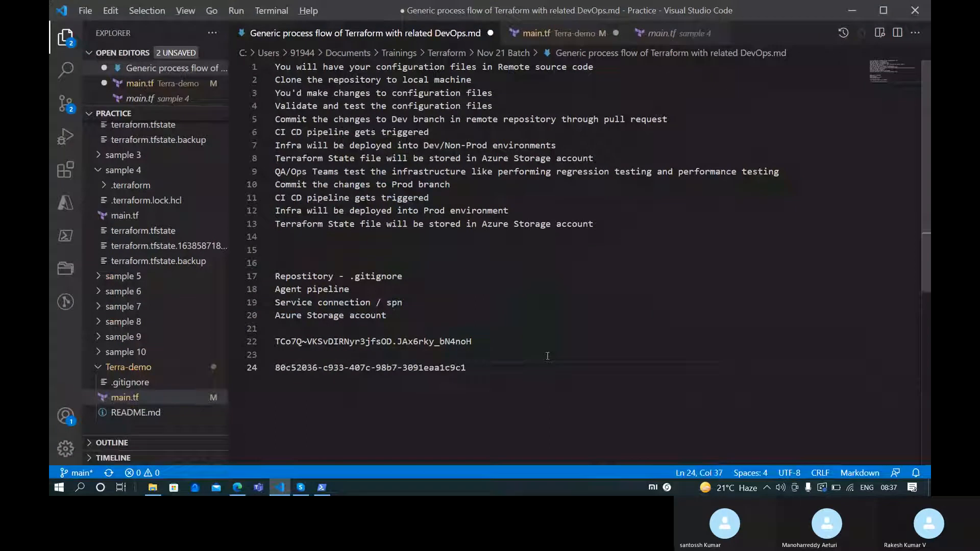
key(alt+Tab)
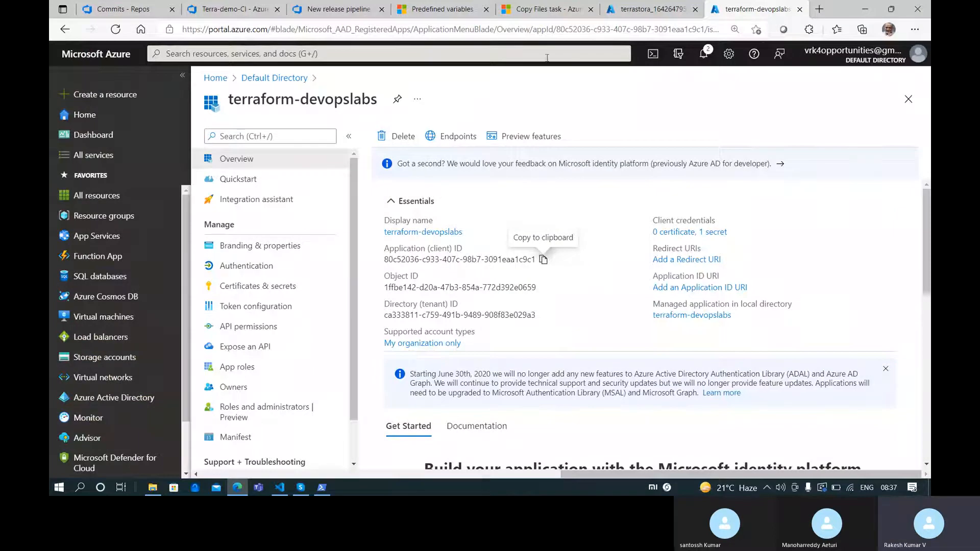
click(636, 6)
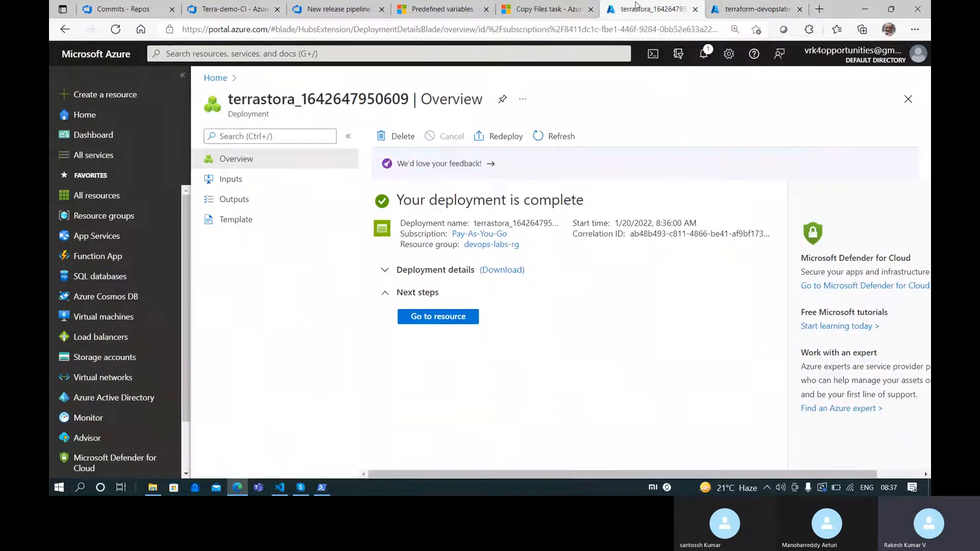
In Terra-demo Project settings > Service connections, start a new Azure Resource Manager connection
click(190, 6)
click(122, 9)
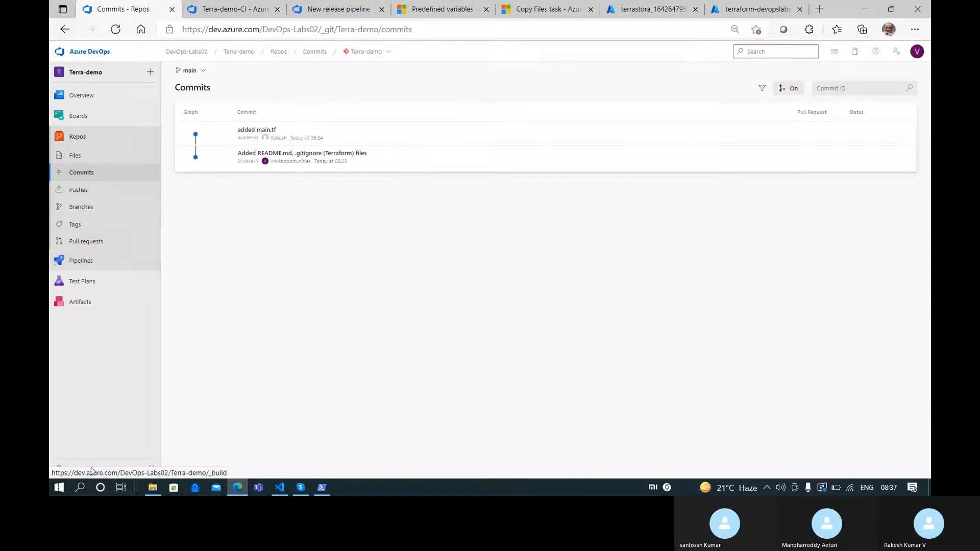
click(74, 467)
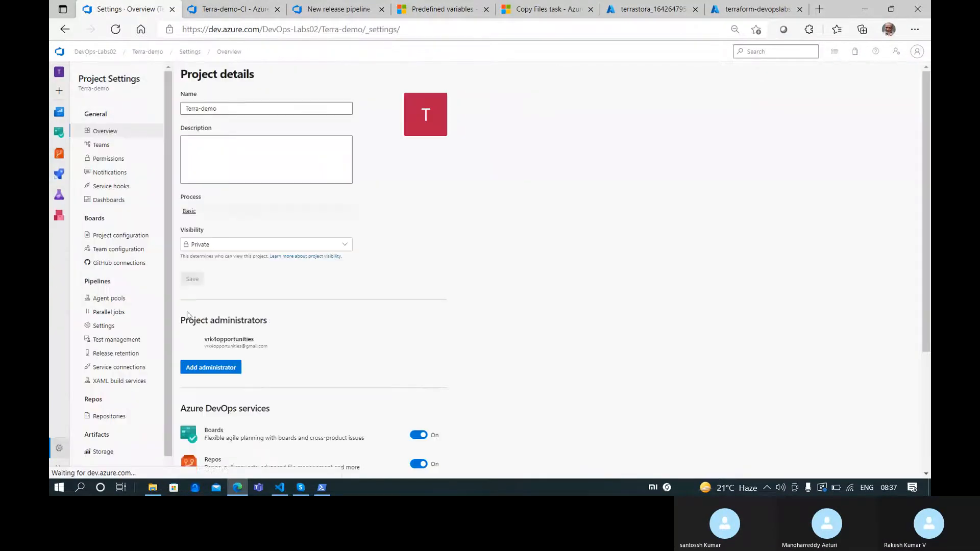
click(132, 365)
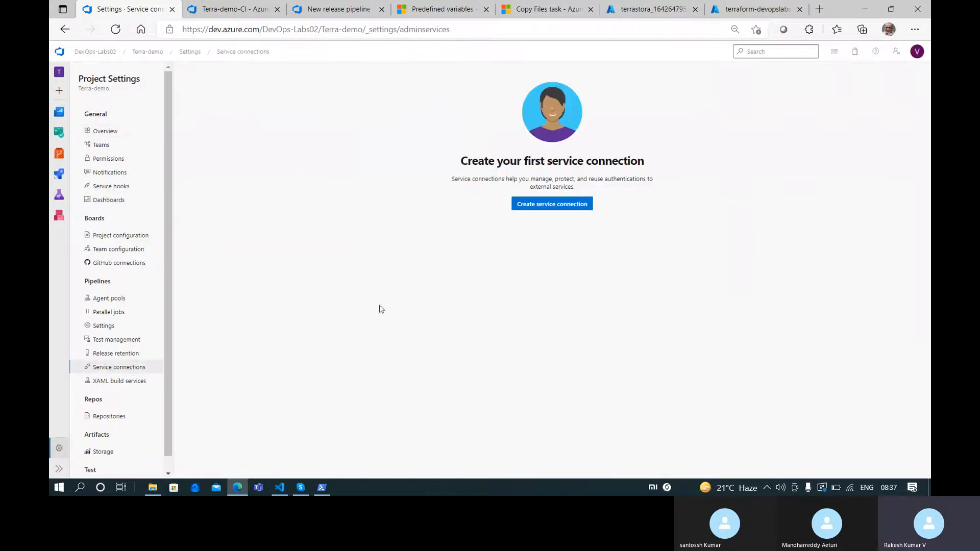
click(535, 203)
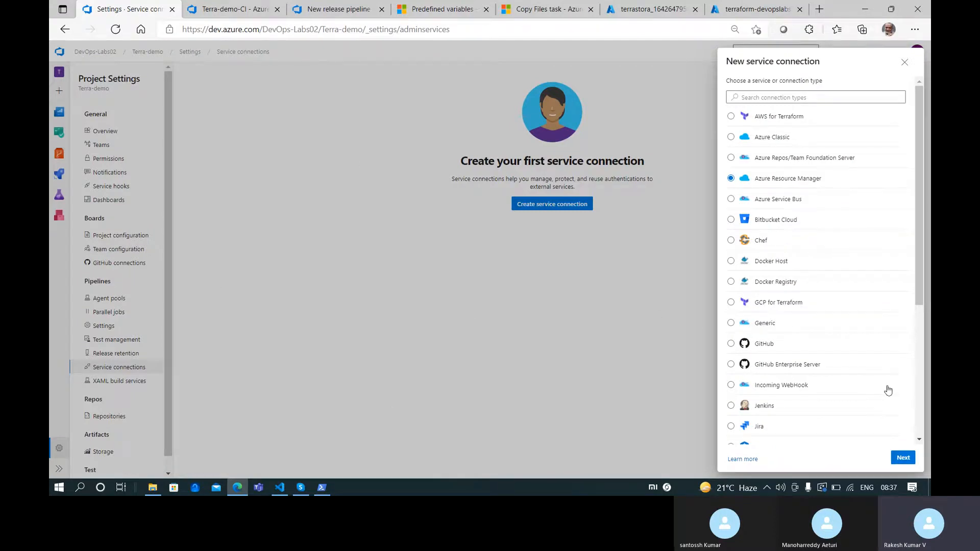
Choose Service principal (manual) authentication and continue to the connection details form
click(911, 462)
click(814, 124)
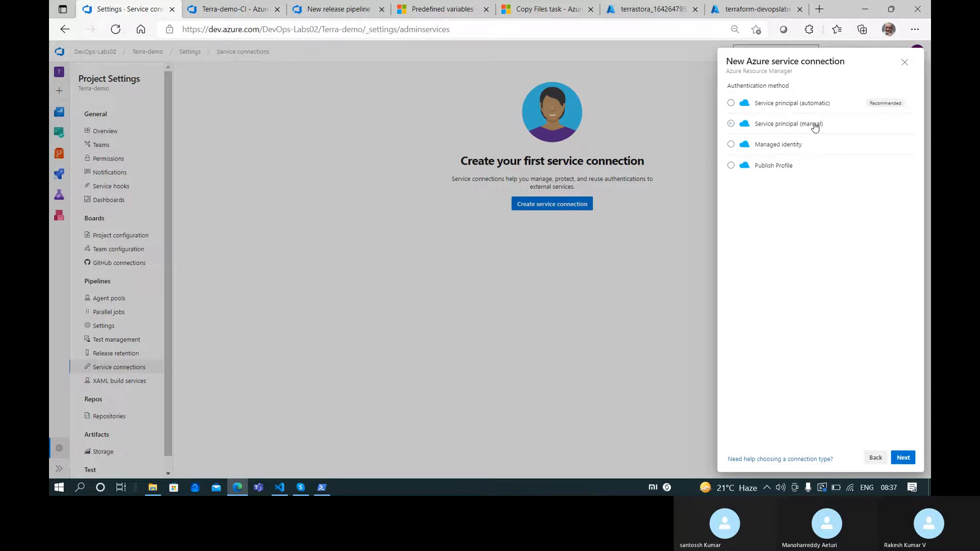
click(904, 458)
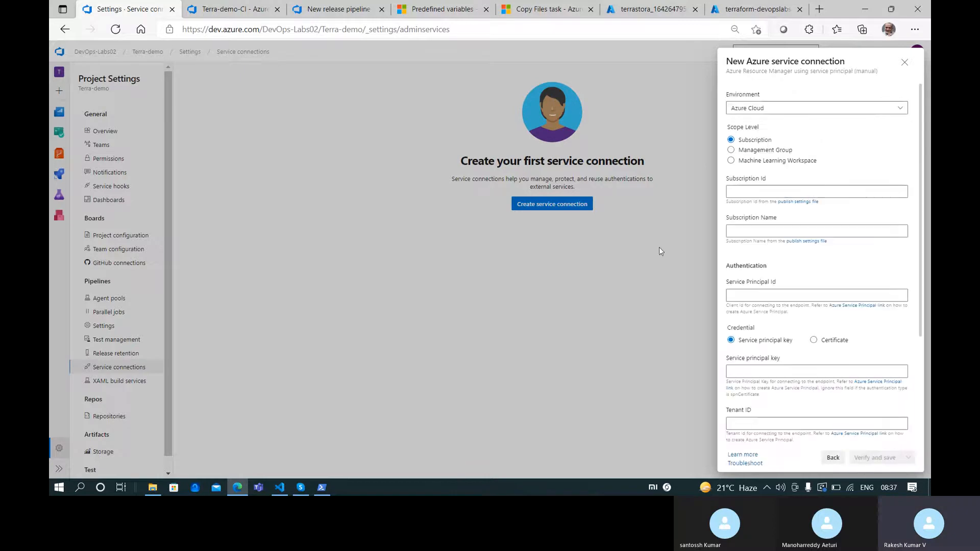
click(767, 189)
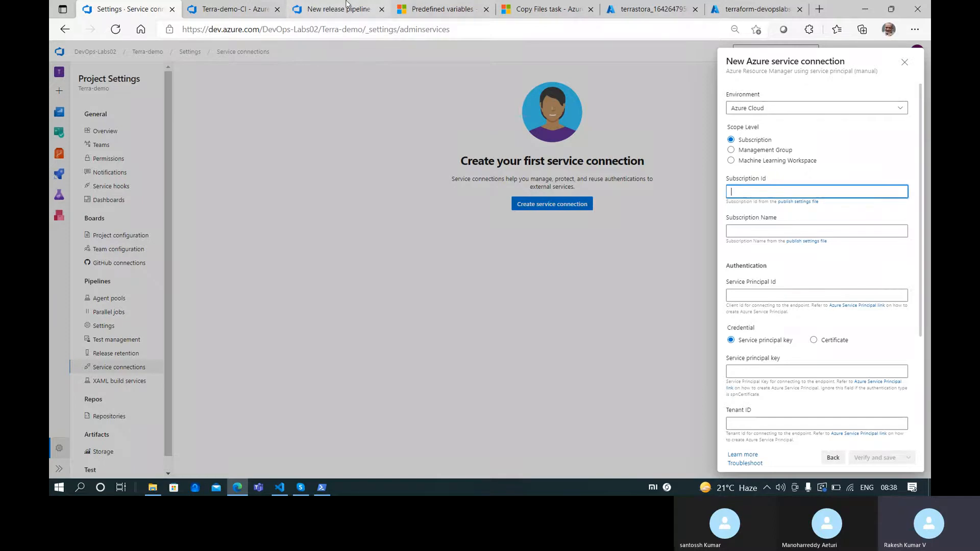
Copy the subscription name Pay-As-You-Go from the portal into the Subscription Name field
click(650, 8)
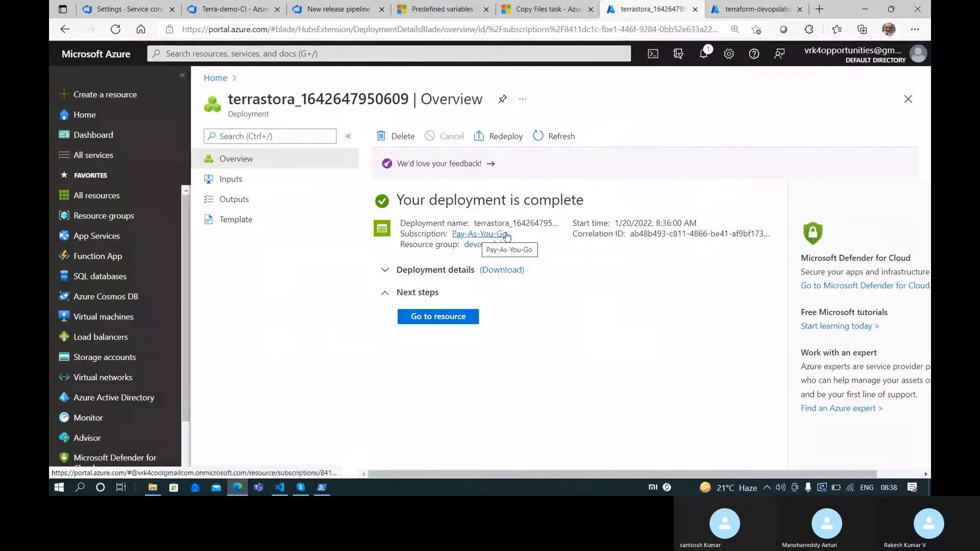
ctrl+click(488, 236)
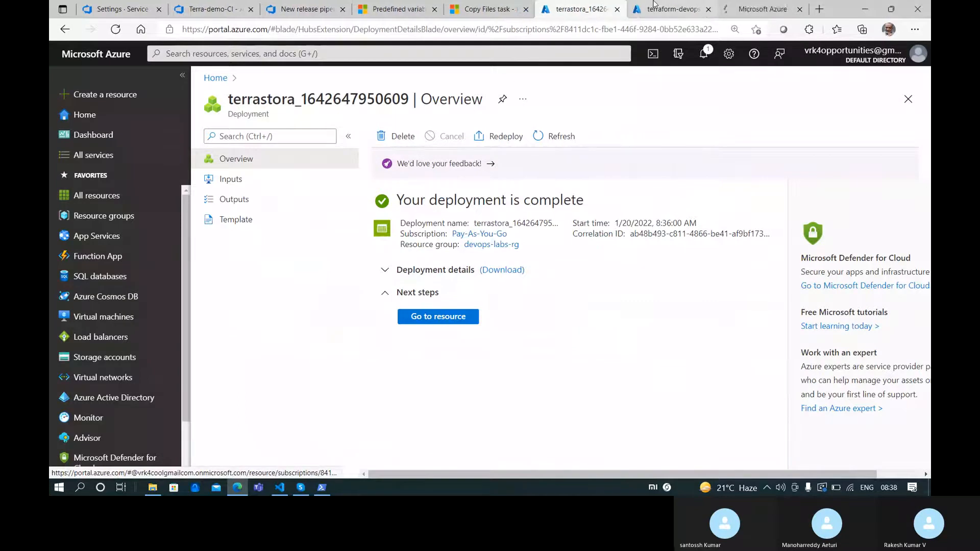
click(728, 6)
click(449, 248)
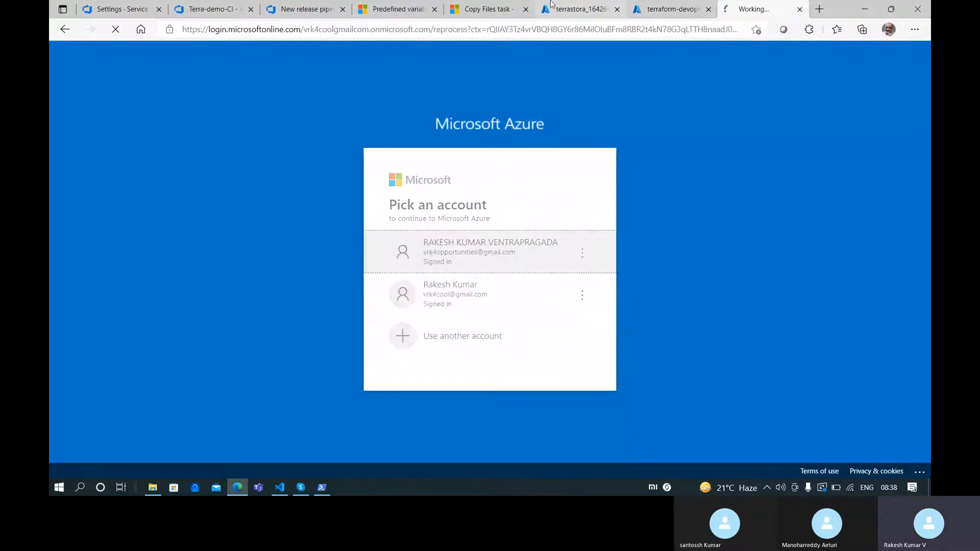
click(586, 10)
click(761, 10)
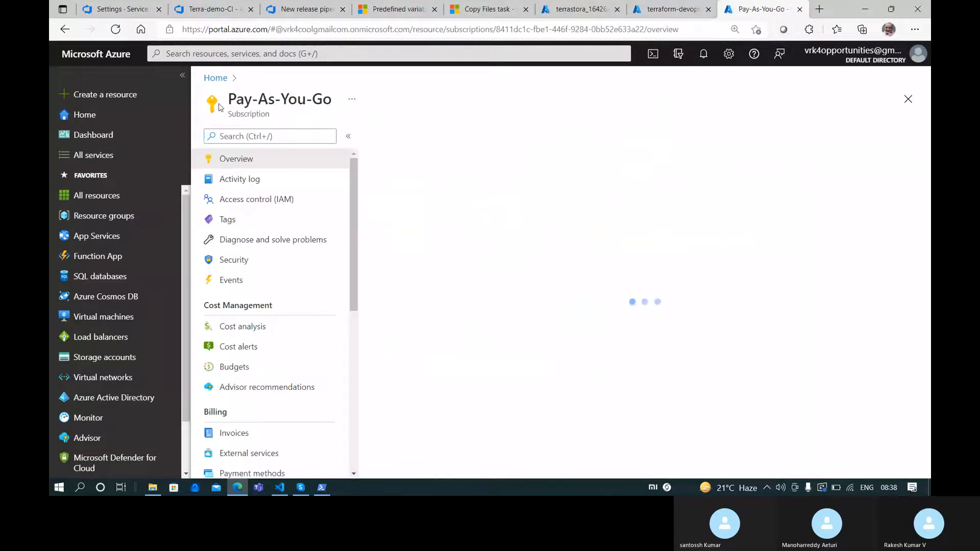
drag(228, 100, 333, 100)
key(ctrl+c)
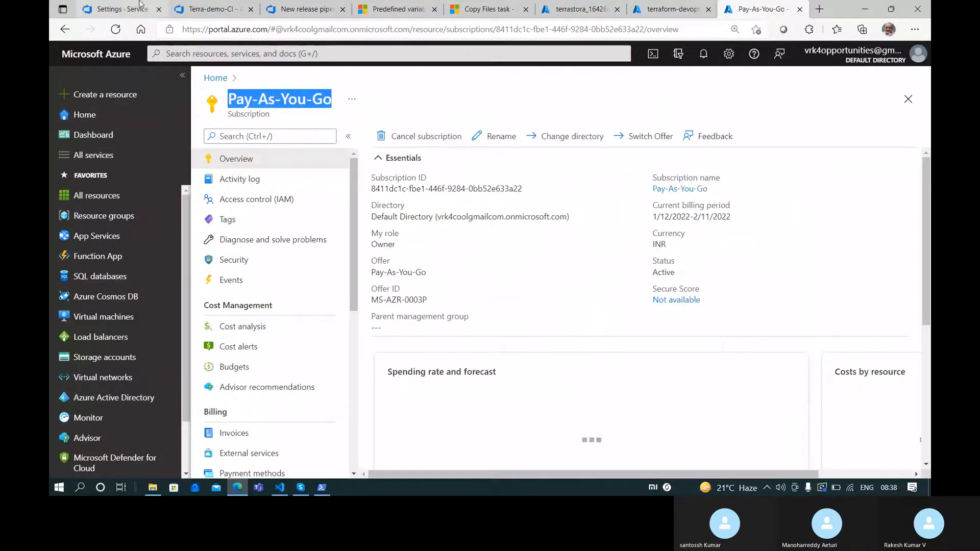
click(117, 9)
click(762, 234)
key(ctrl+v)
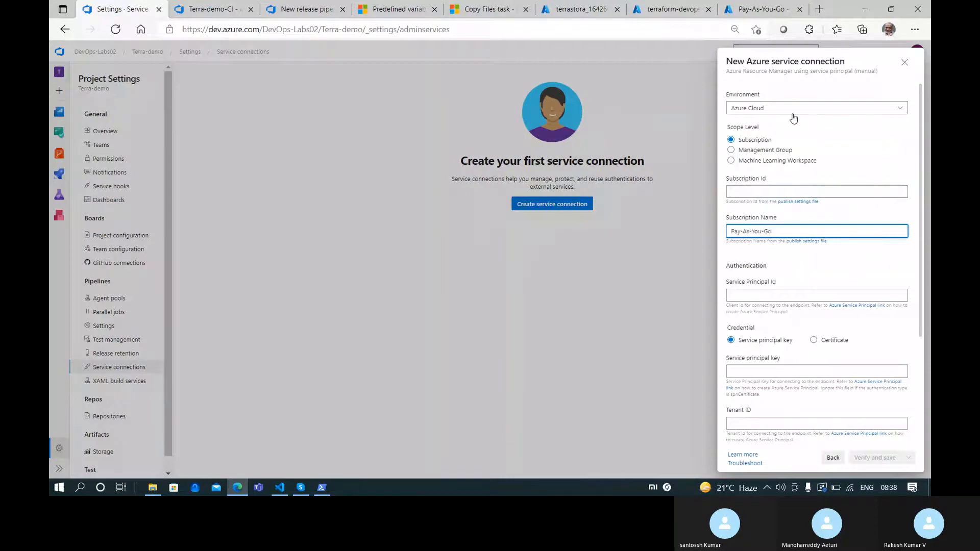
Copy the Pay-As-You-Go Subscription ID from the portal into the Subscription Id field
click(760, 9)
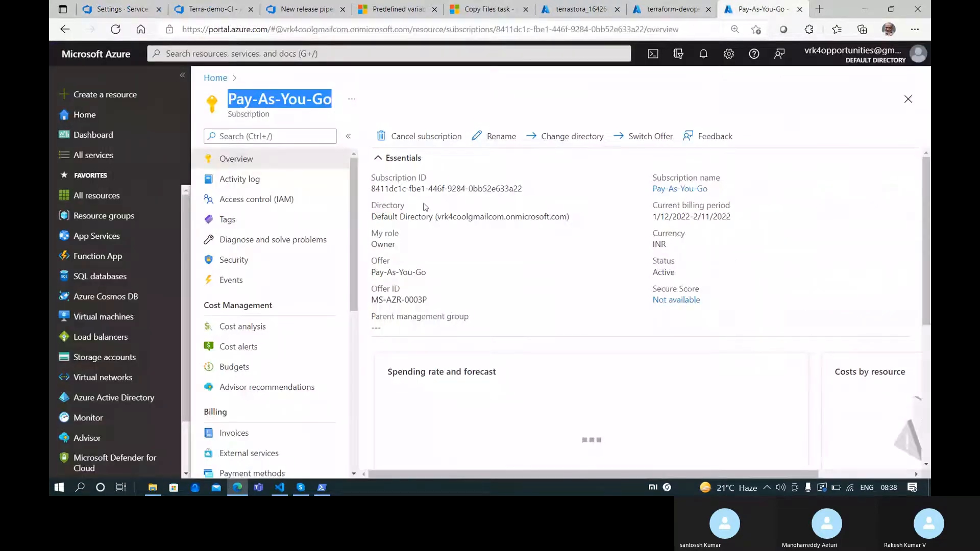
drag(505, 189, 520, 189)
click(529, 189)
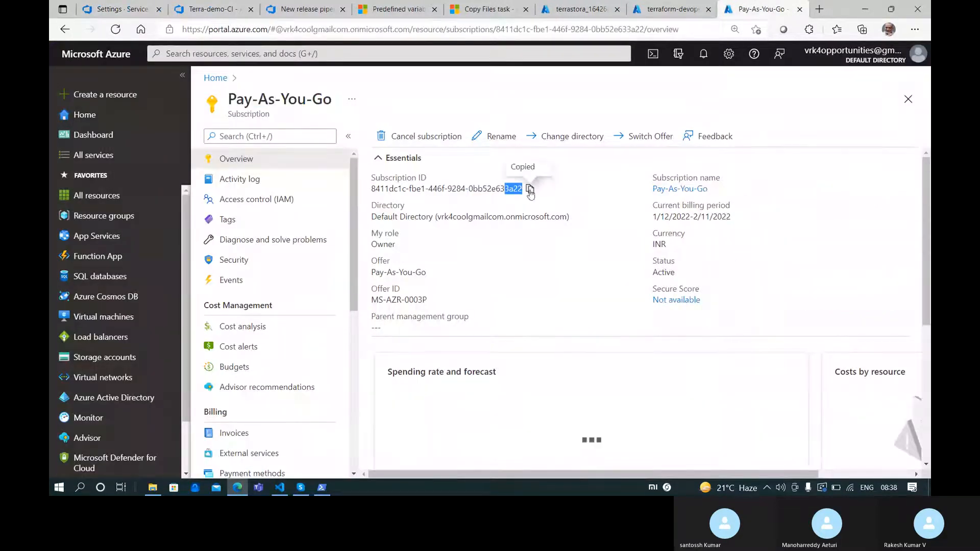
click(124, 6)
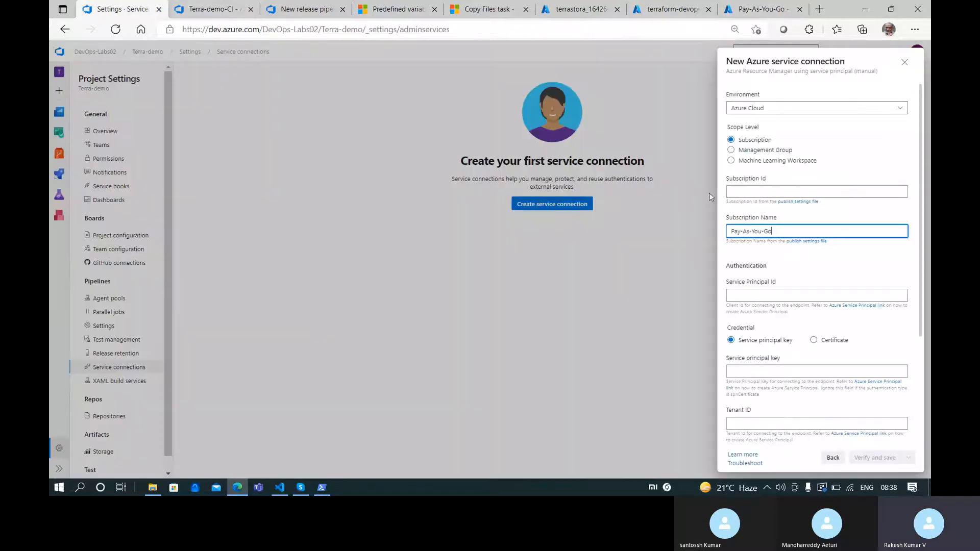
click(816, 192)
key(ctrl+v)
click(776, 297)
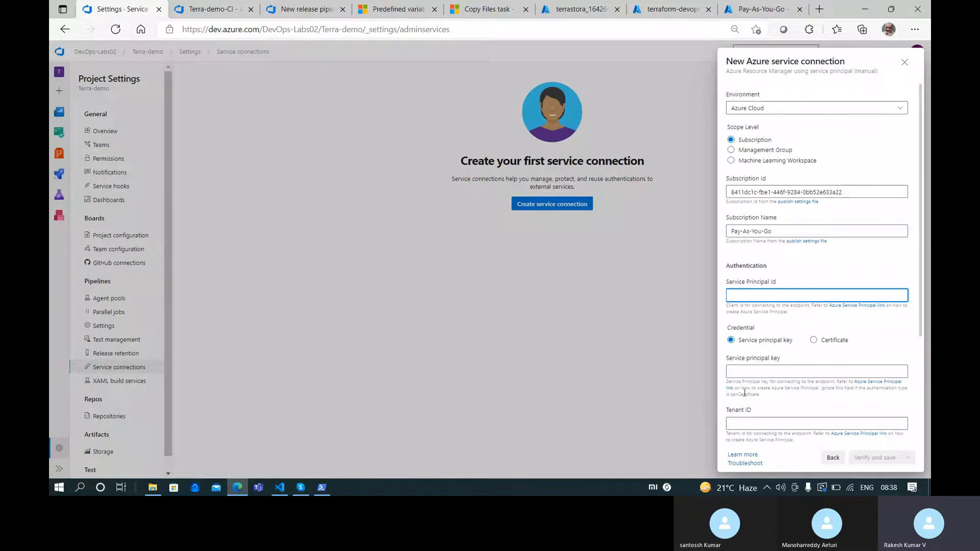
Paste the application ID from the notes as the Service Principal Id
click(280, 487)
drag(465, 368, 237, 369)
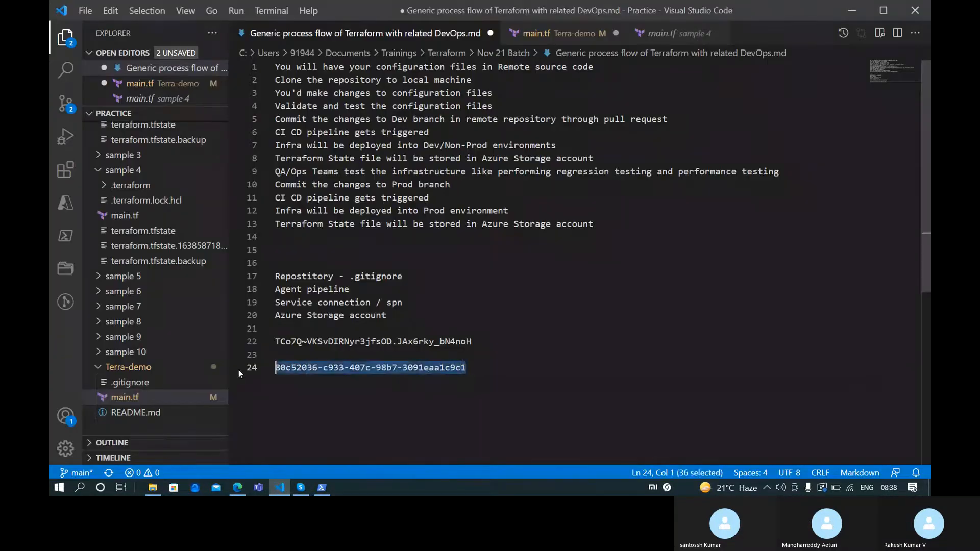
key(ctrl+c)
key(alt+Tab)
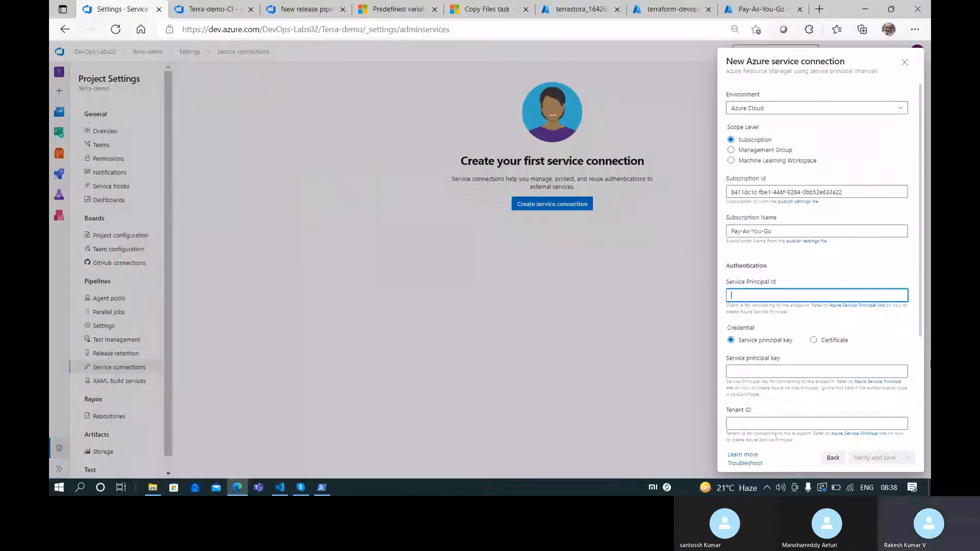
key(ctrl+v)
click(794, 372)
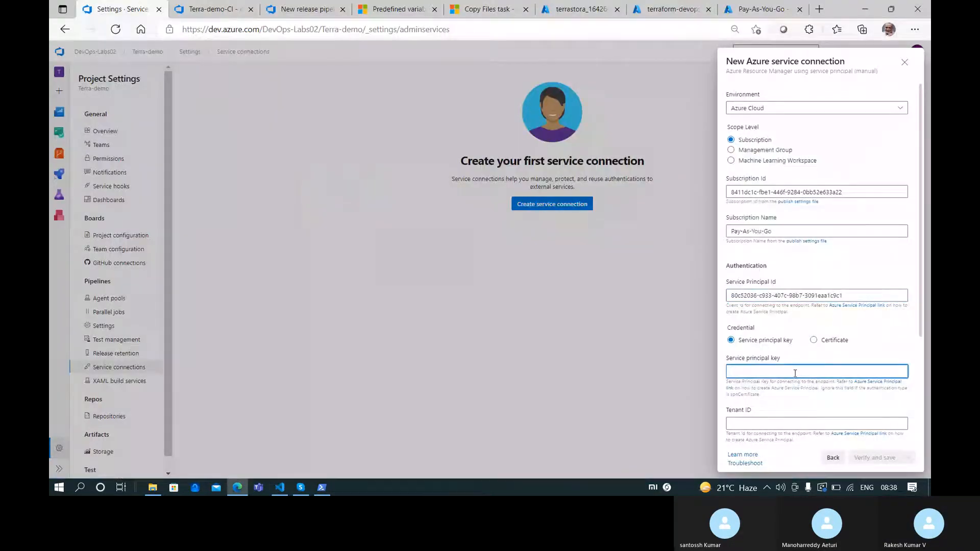
Paste the client secret from the notes as the Service principal key
key(alt+Tab)
drag(472, 341, 262, 342)
key(ctrl+c)
key(alt+Tab)
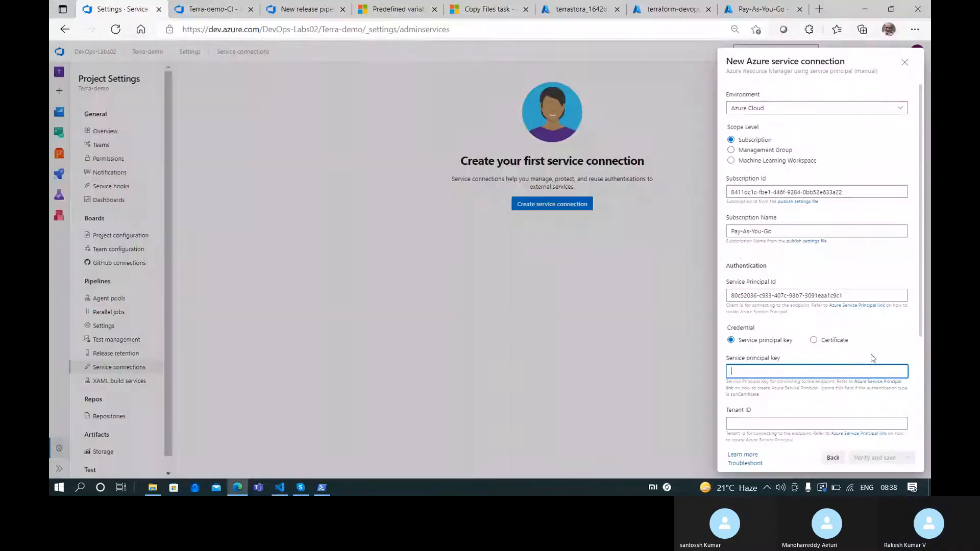
scroll(792, 411, down, 3)
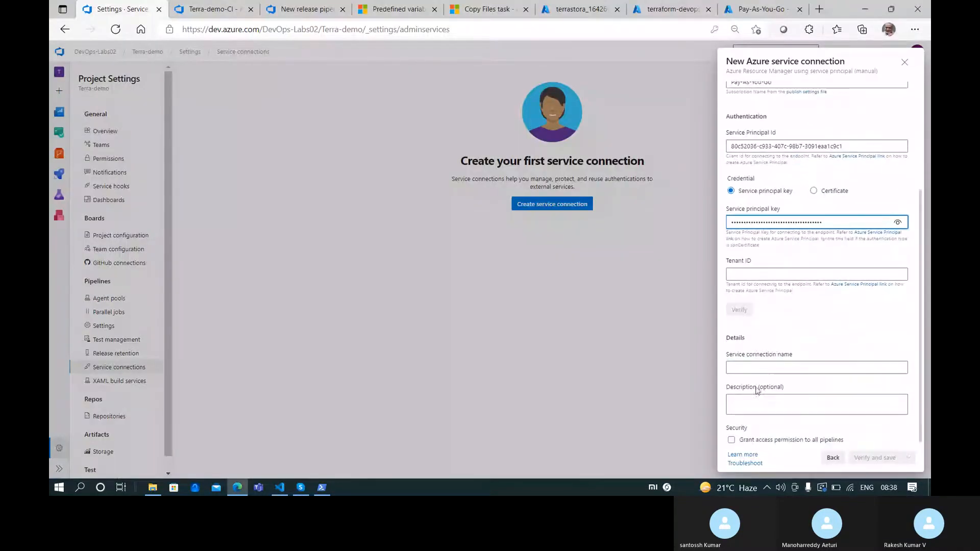
Copy the tenant ID from the Azure Active Directory overview into the Tenant ID field
click(762, 276)
key(alt+Tab)
key(alt+Tab)
click(669, 9)
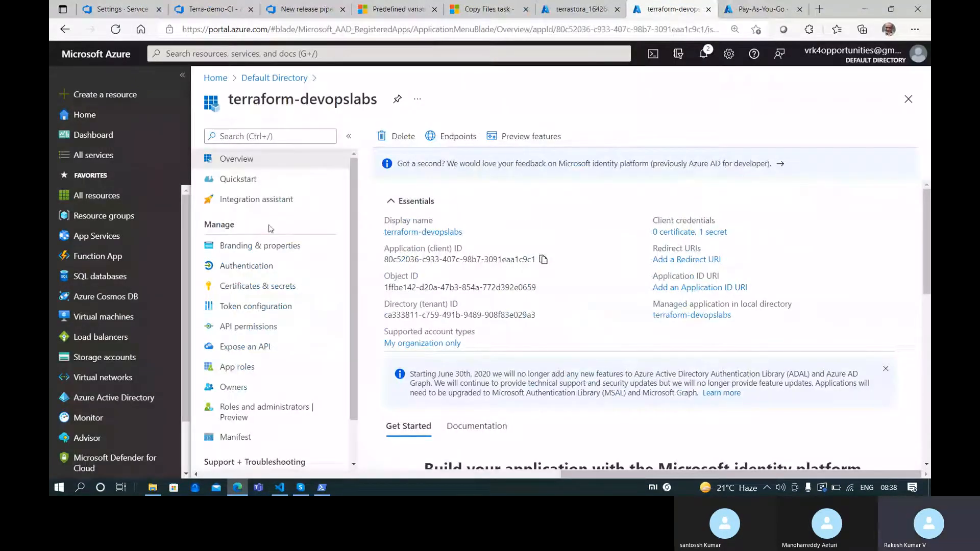
click(758, 10)
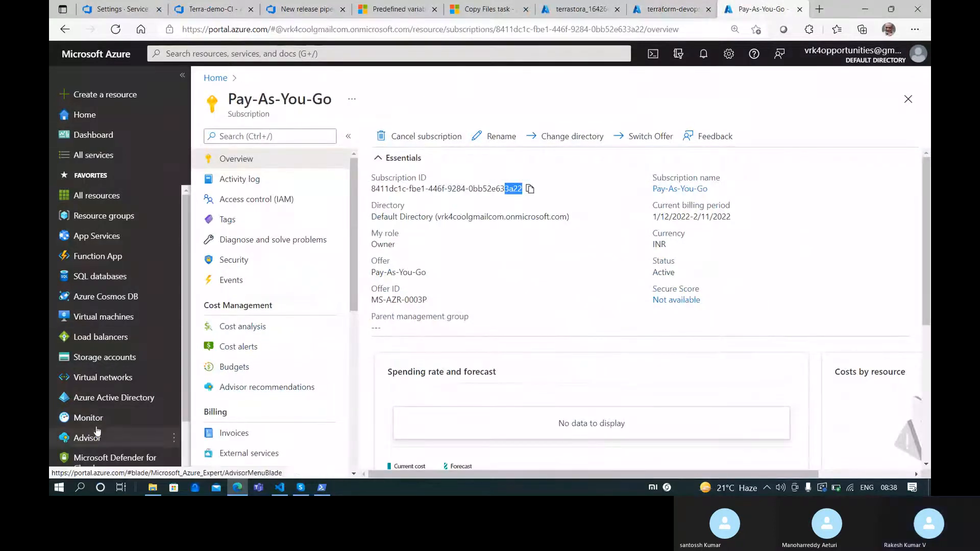
click(108, 398)
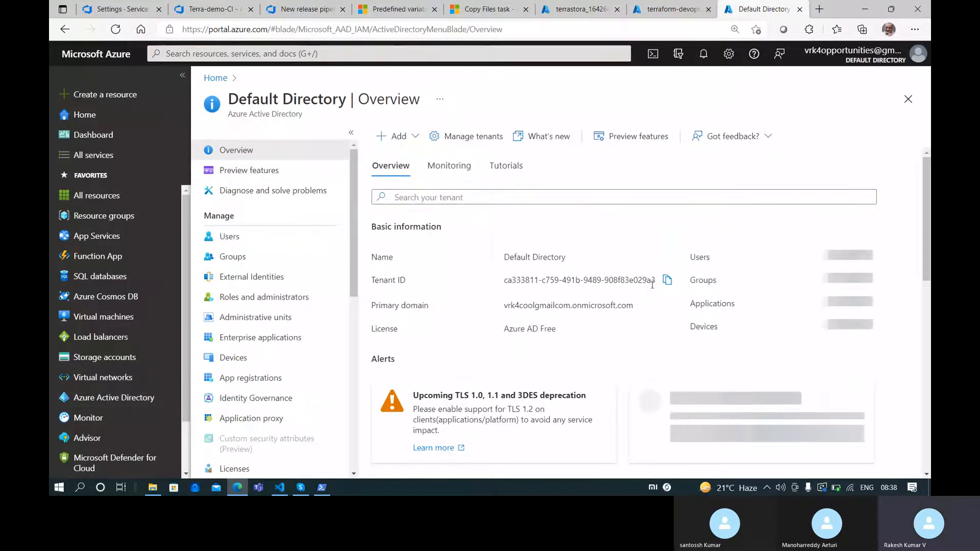
click(667, 281)
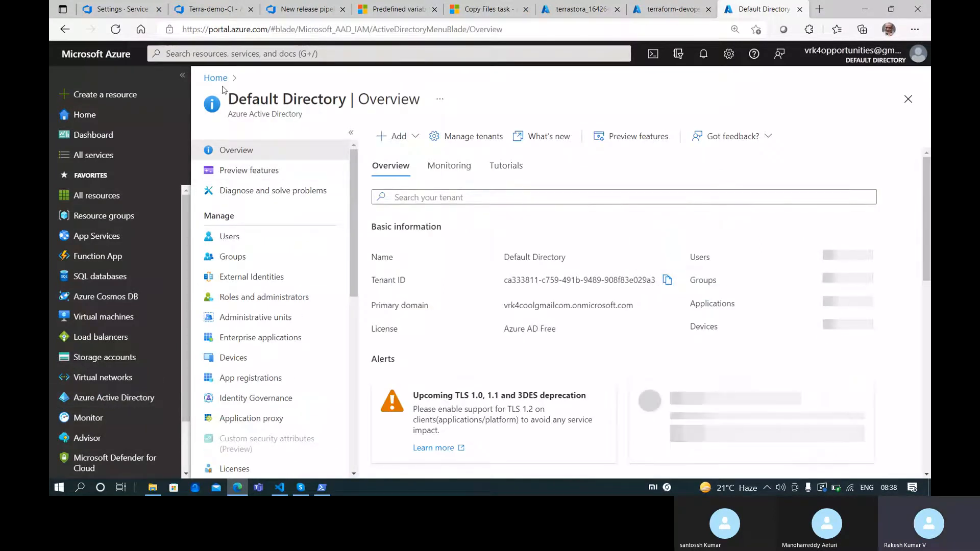
click(140, 6)
key(ctrl+v)
Name the connection terra-access, grant access to all pipelines, verify and save, and open it
click(780, 367)
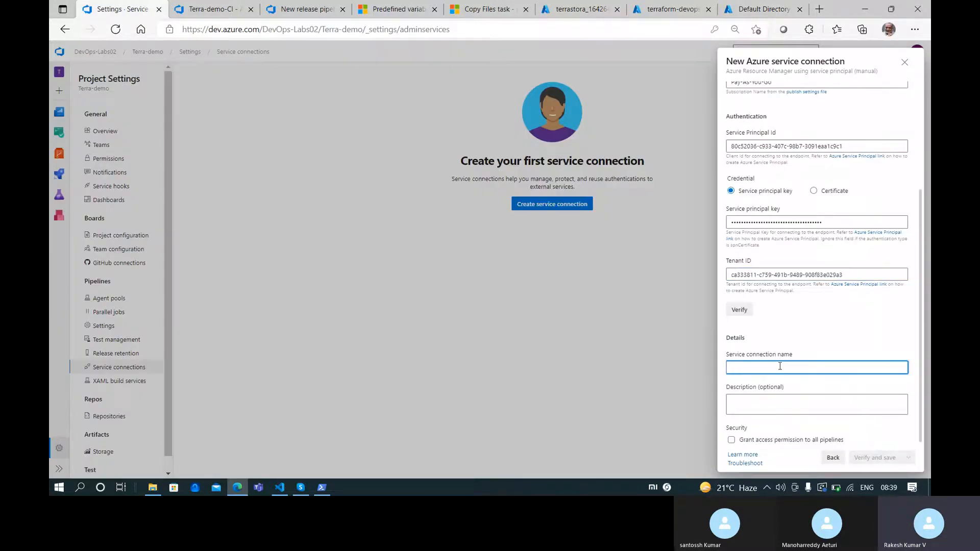
text(terra-access)
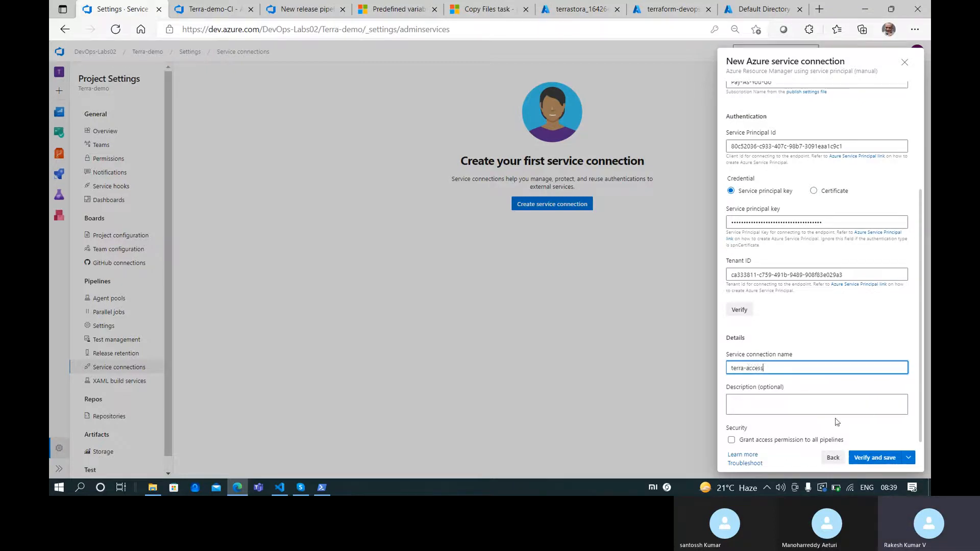
click(803, 442)
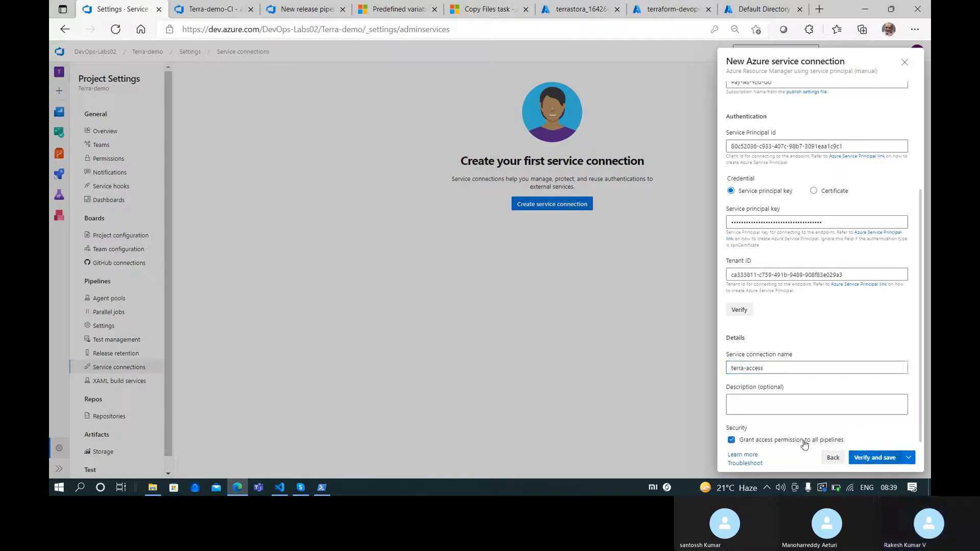
click(892, 462)
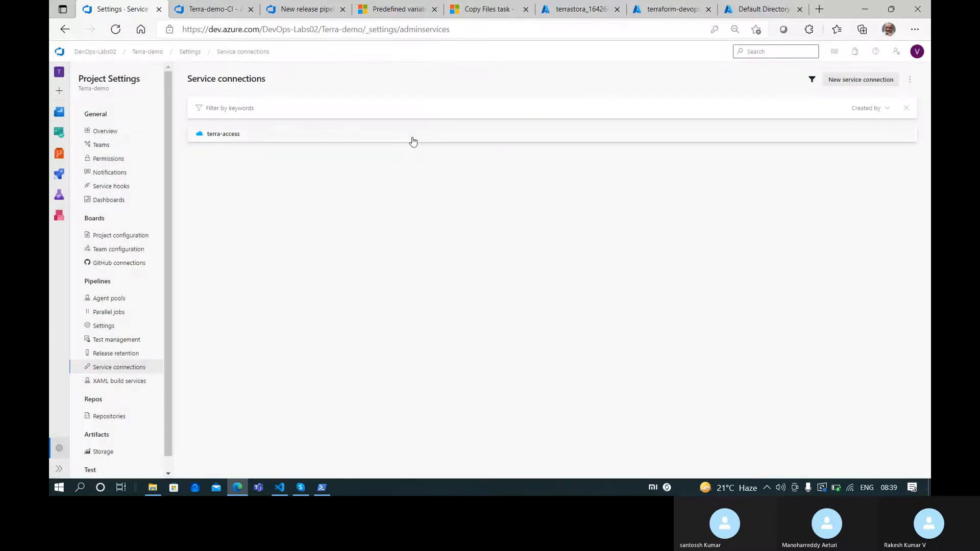
click(308, 142)
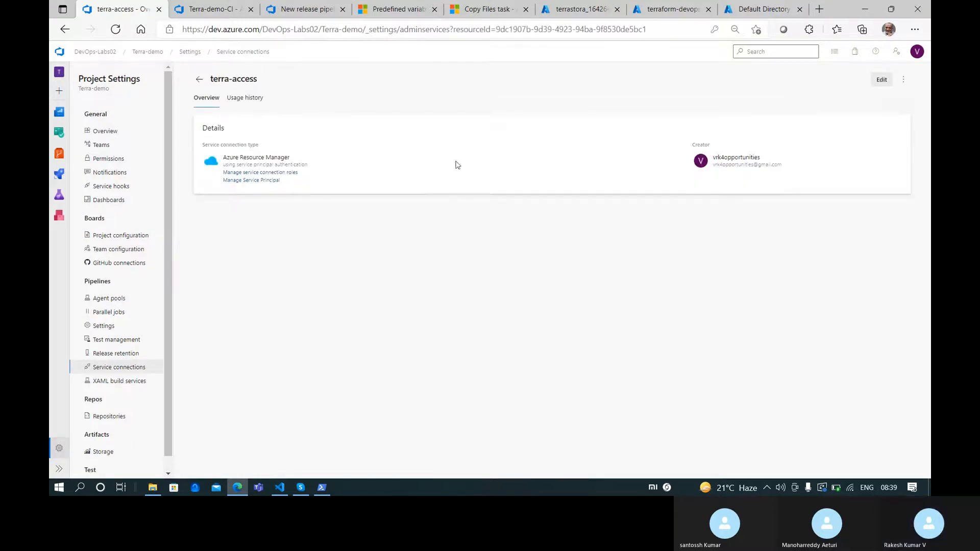
click(763, 9)
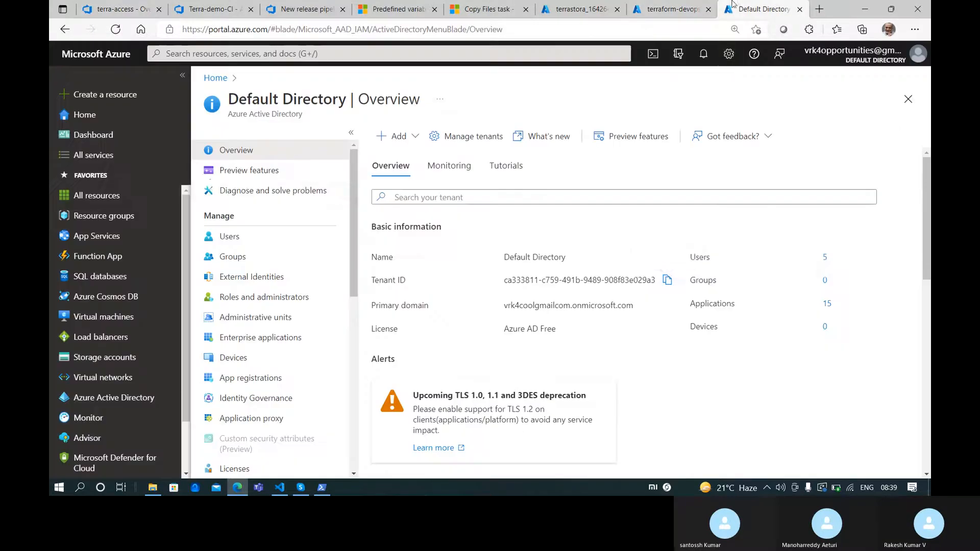
Return to the Azure portal Home page after rechecking the terraform-devopslabs registration, and focus the search box
click(212, 77)
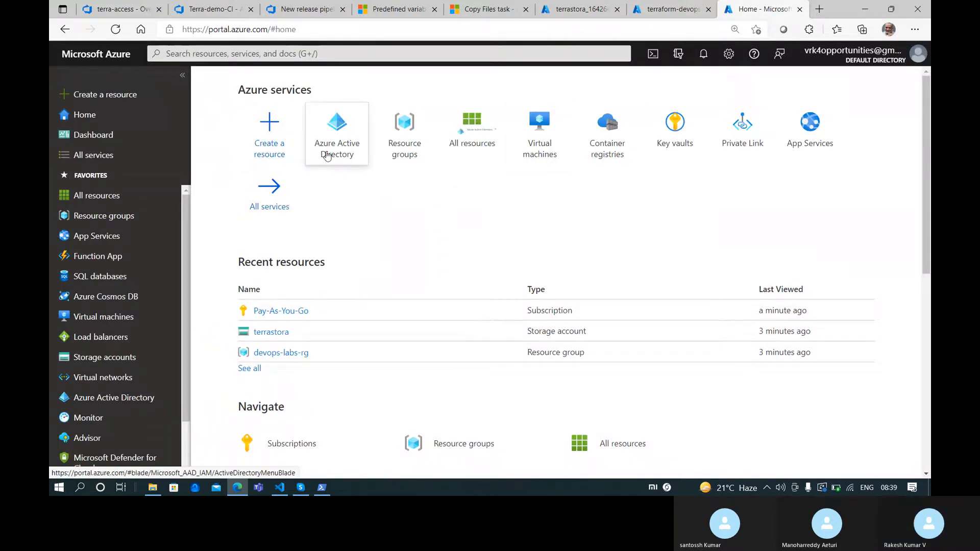
mouse_move(327, 156)
click(671, 8)
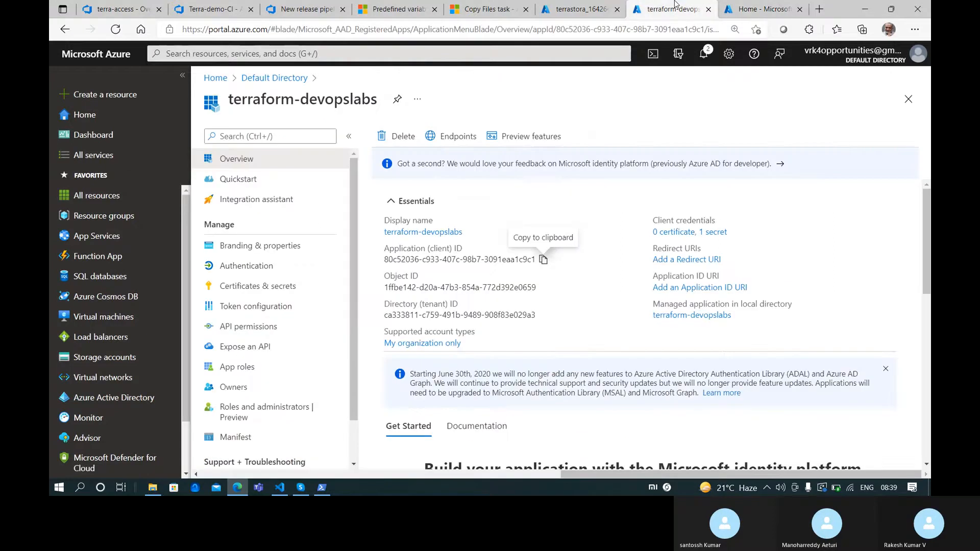
click(741, 6)
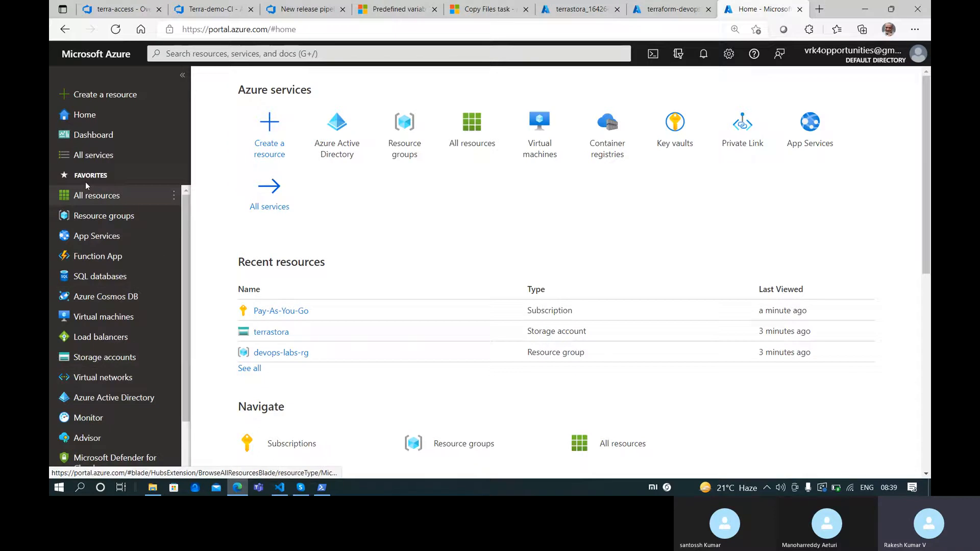
click(303, 57)
Use Pay-As-You-Go's Access control (IAM) Check access to confirm terraform-devopslabs holds Contributor
text(s)
key(Escape)
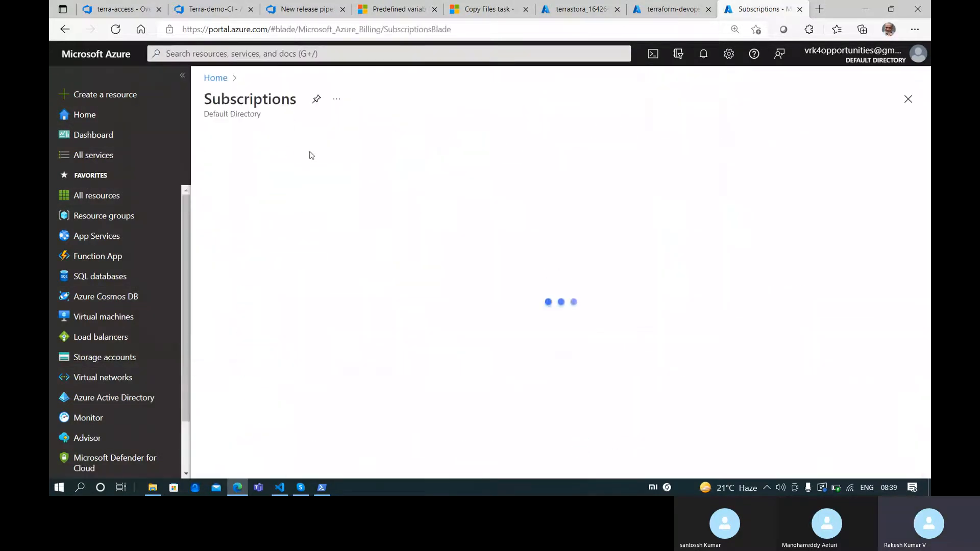
click(259, 295)
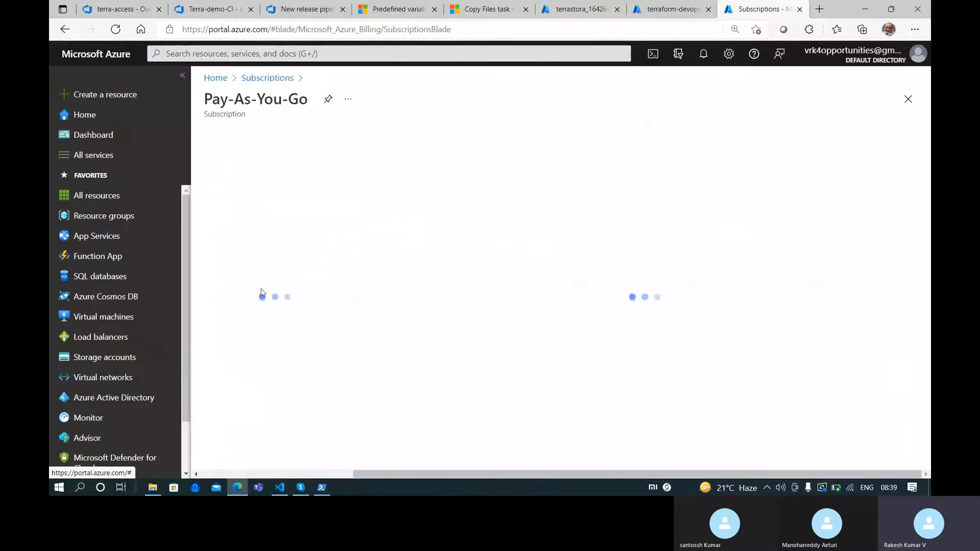
click(263, 200)
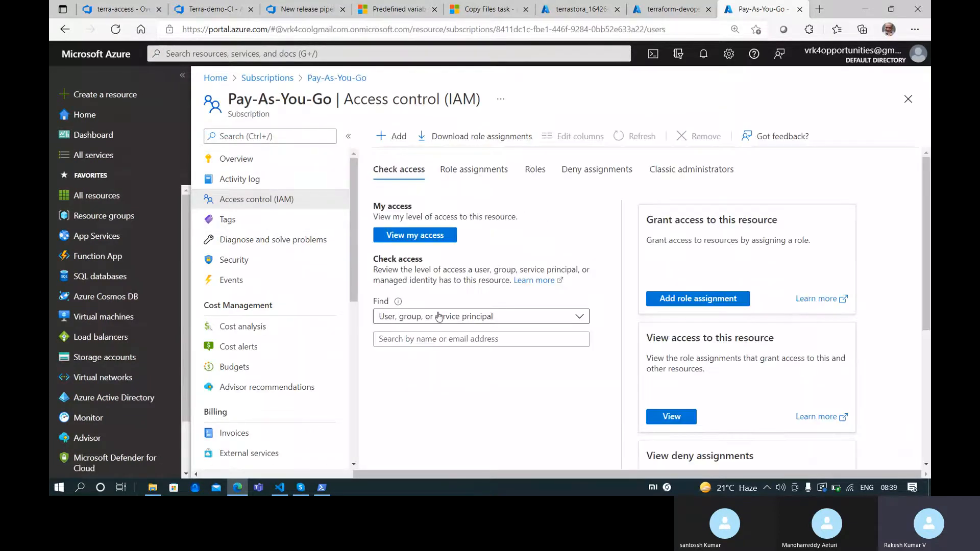
click(437, 339)
text(a)
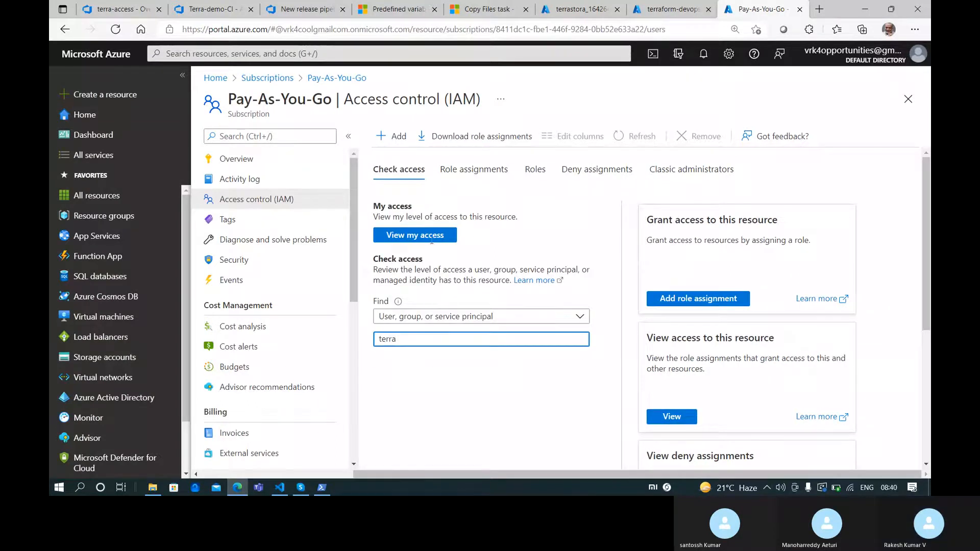
click(444, 380)
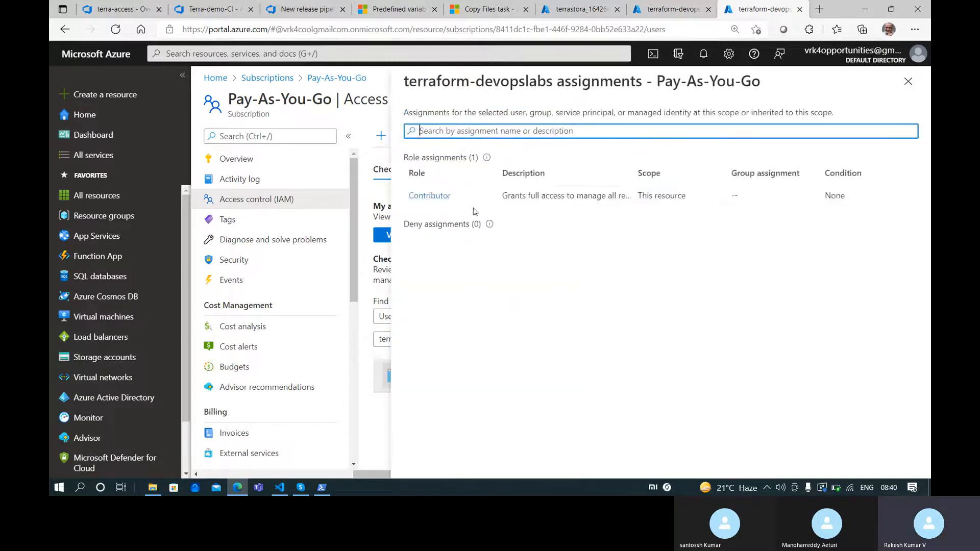
click(907, 81)
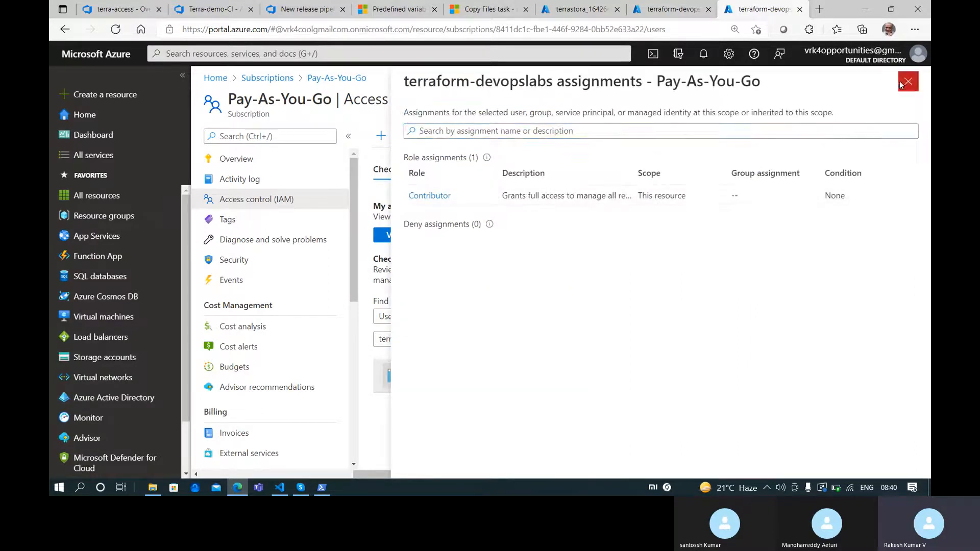
click(668, 8)
click(582, 8)
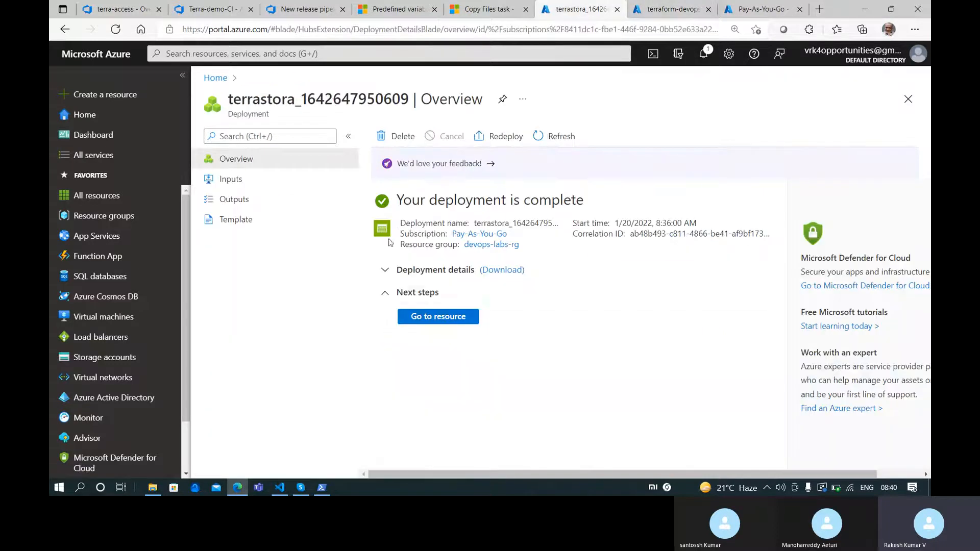
In the release pipeline's Terraform init task, refresh subscriptions and pick terra-access for the backend
click(117, 9)
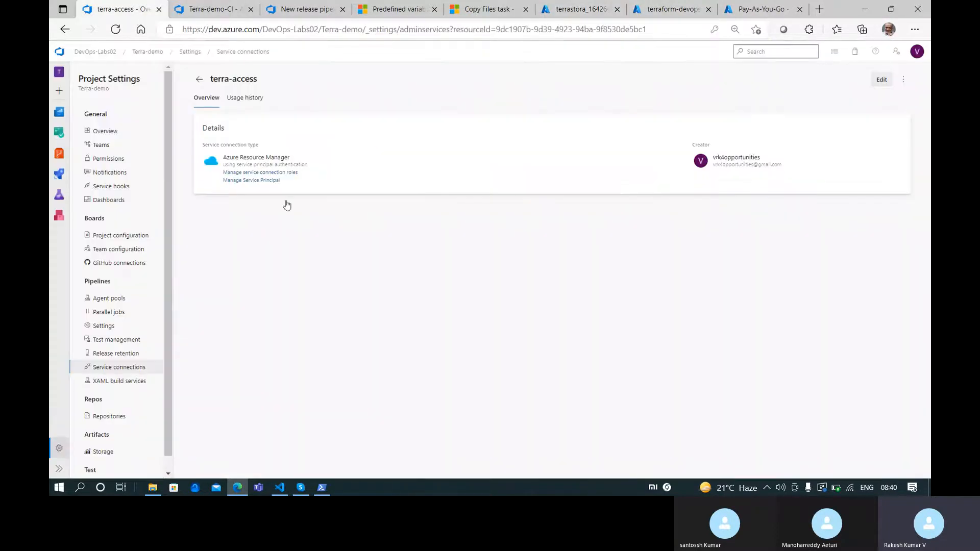
click(199, 8)
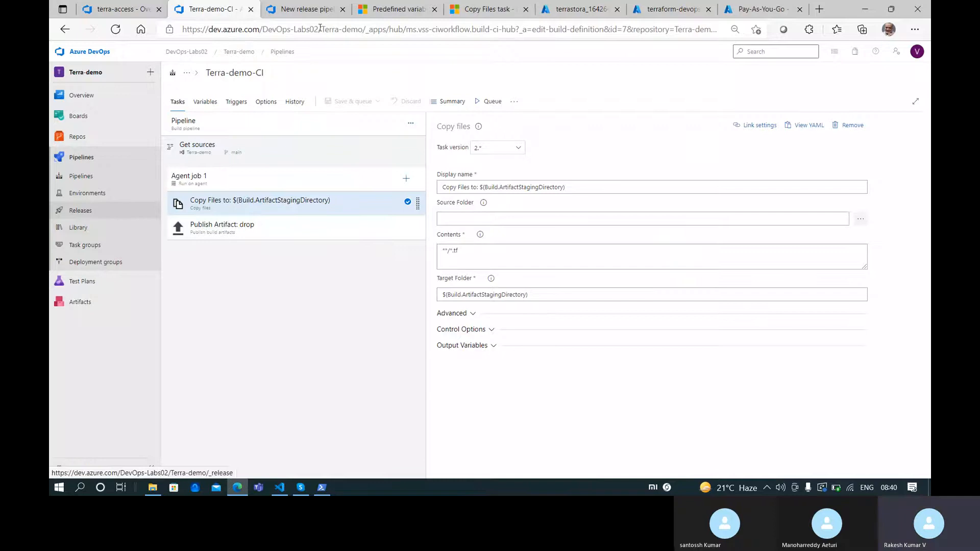
key(ctrl+Tab)
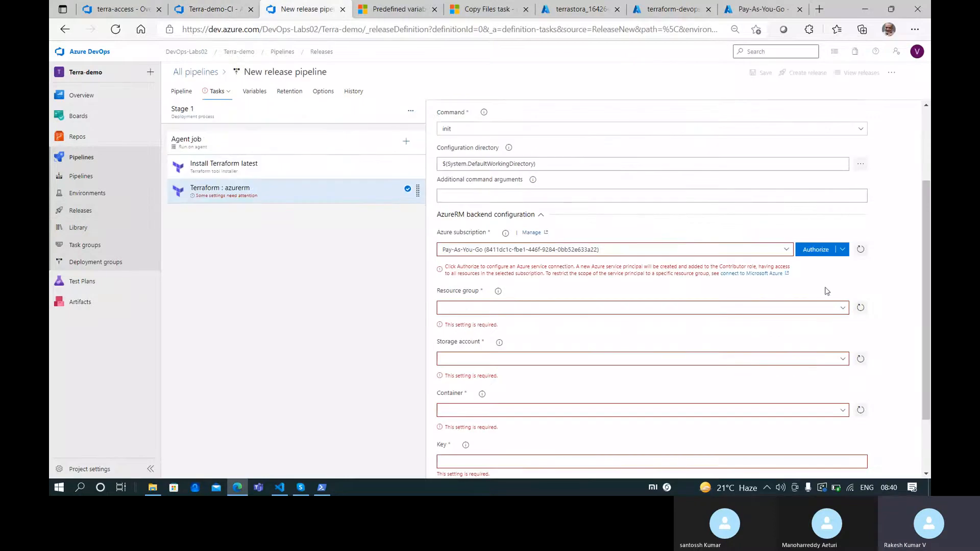
click(786, 250)
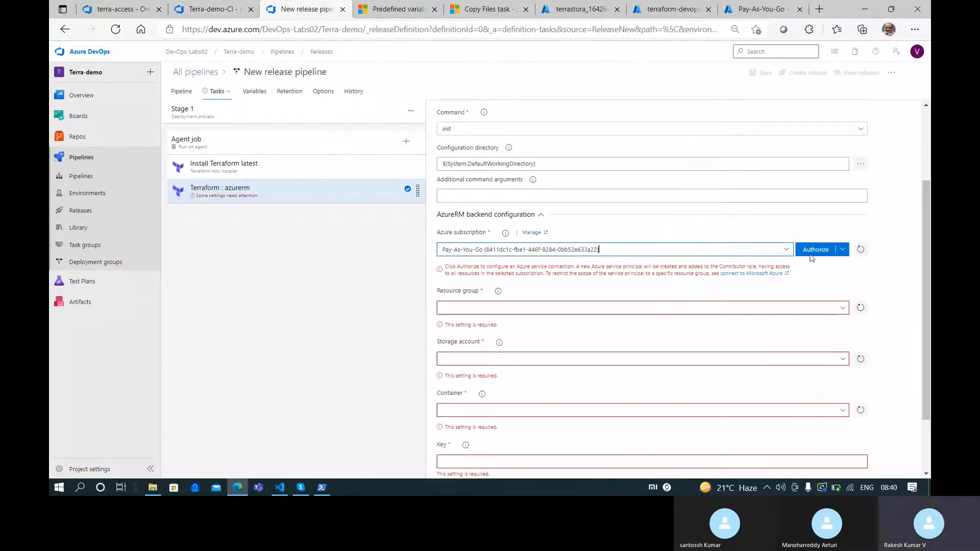
click(861, 252)
click(861, 252)
click(787, 250)
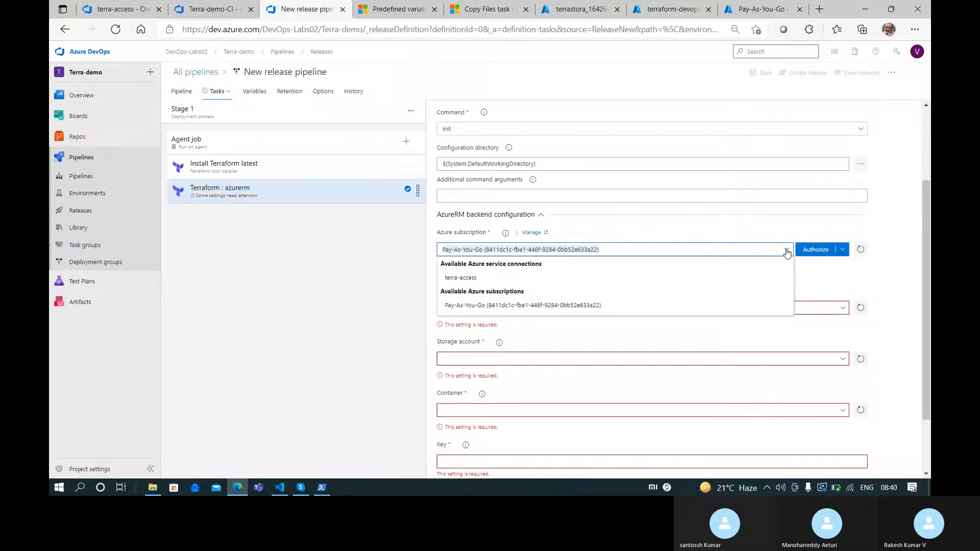
click(475, 279)
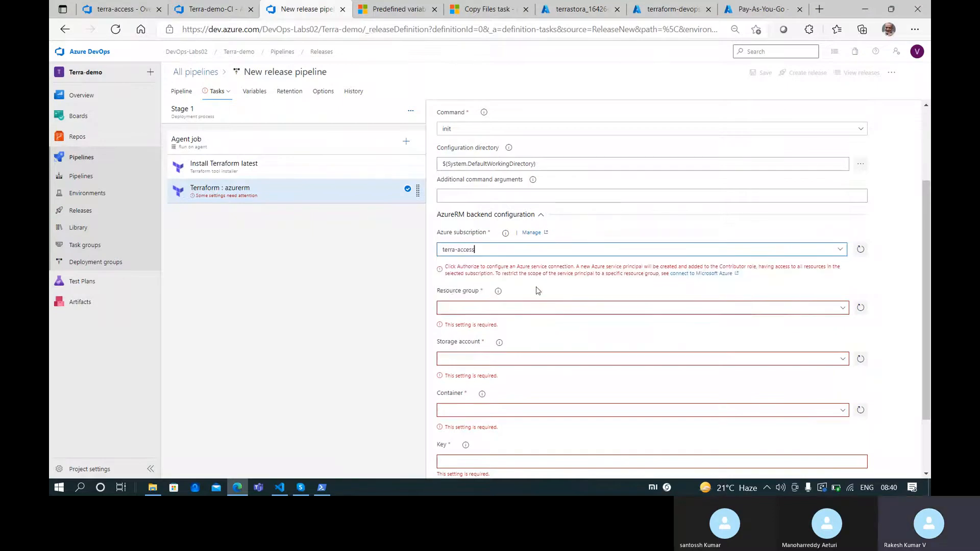
Set the backend resource group to devops-labs-rg and storage account to terrastora; no container is listed
click(842, 285)
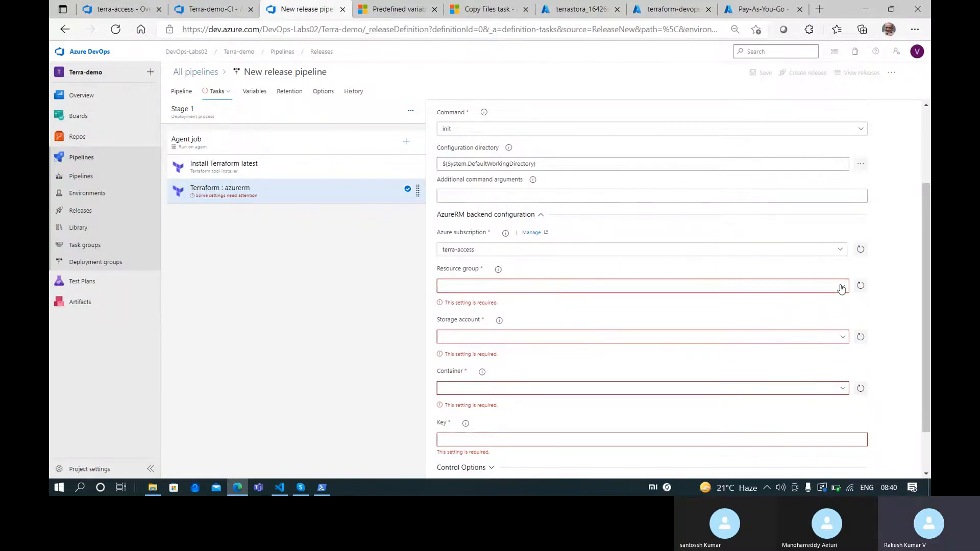
click(462, 350)
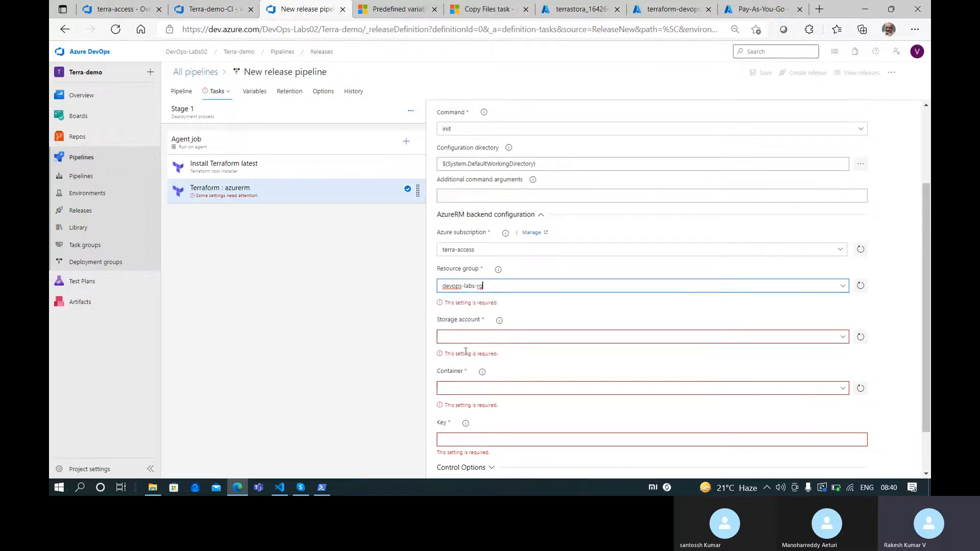
click(843, 321)
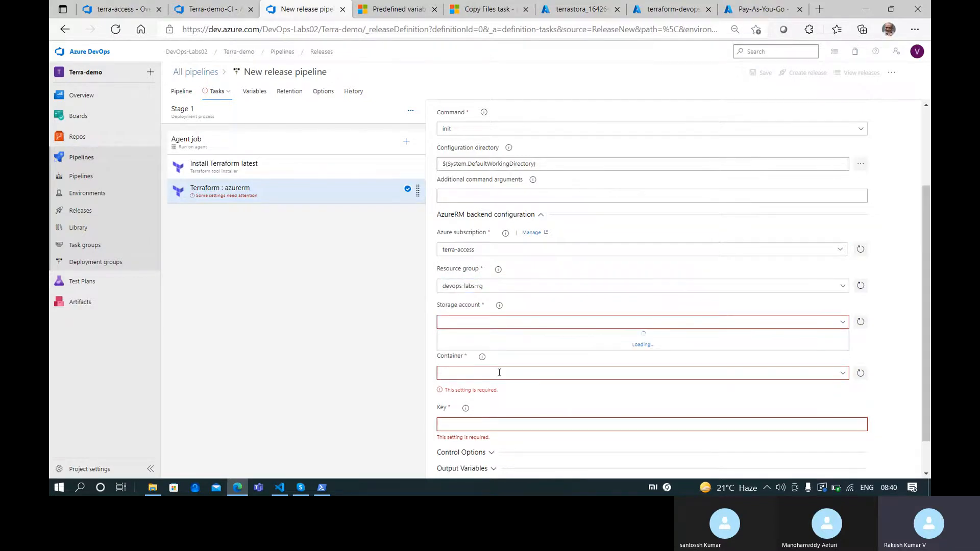
click(499, 336)
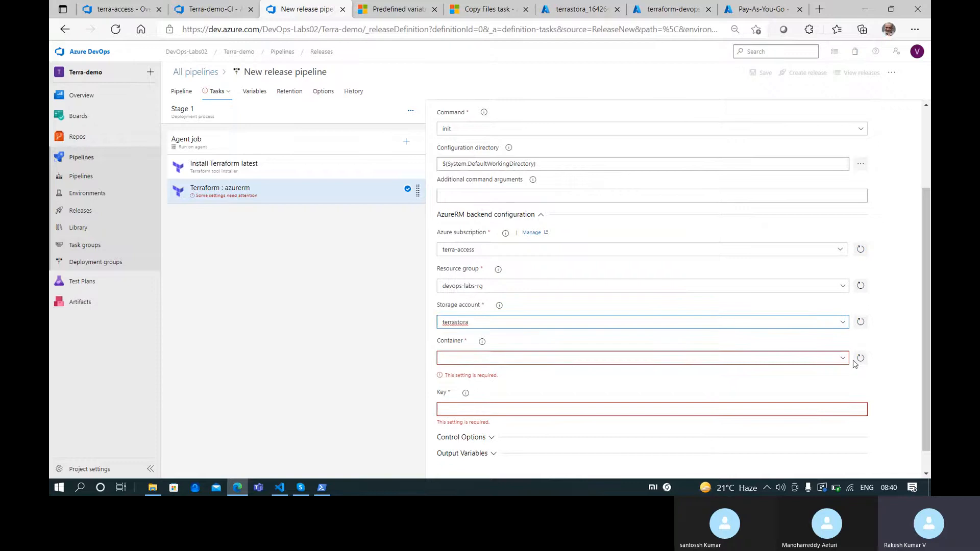
click(822, 358)
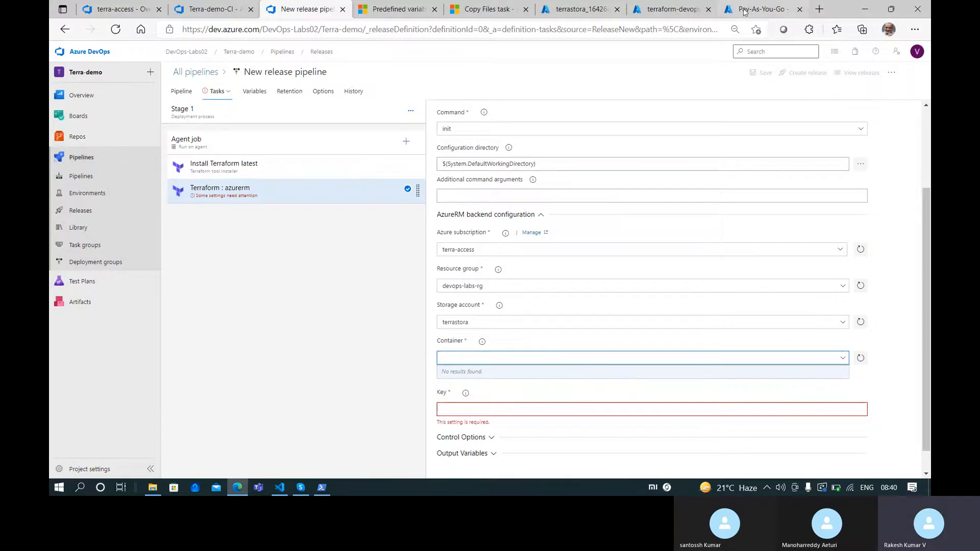
click(584, 9)
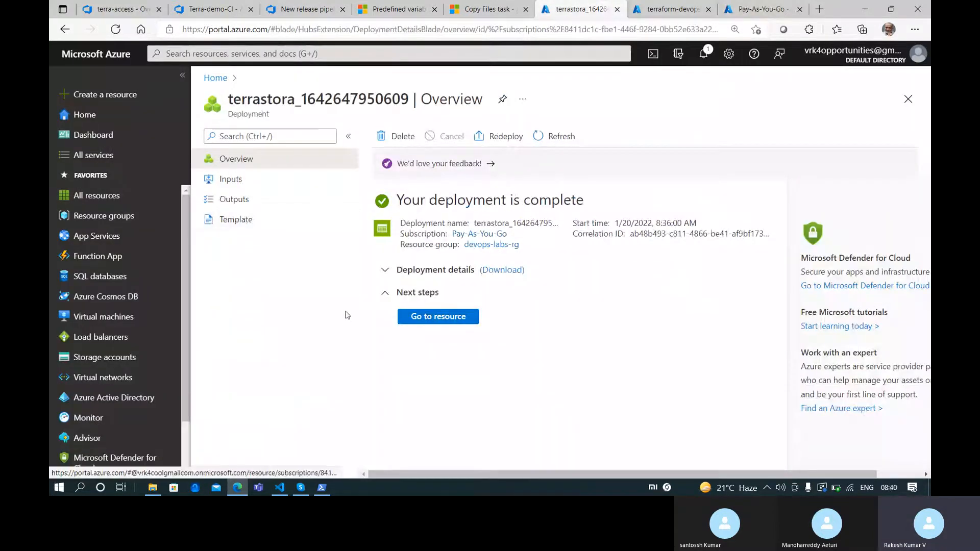
Open the terrastora storage account and copy the container name demostate from main.tf
click(426, 317)
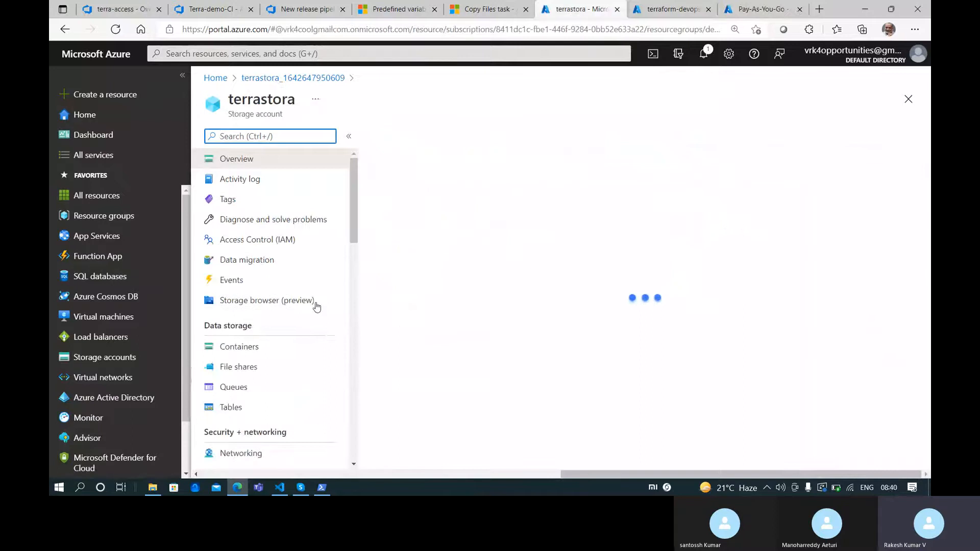
click(279, 487)
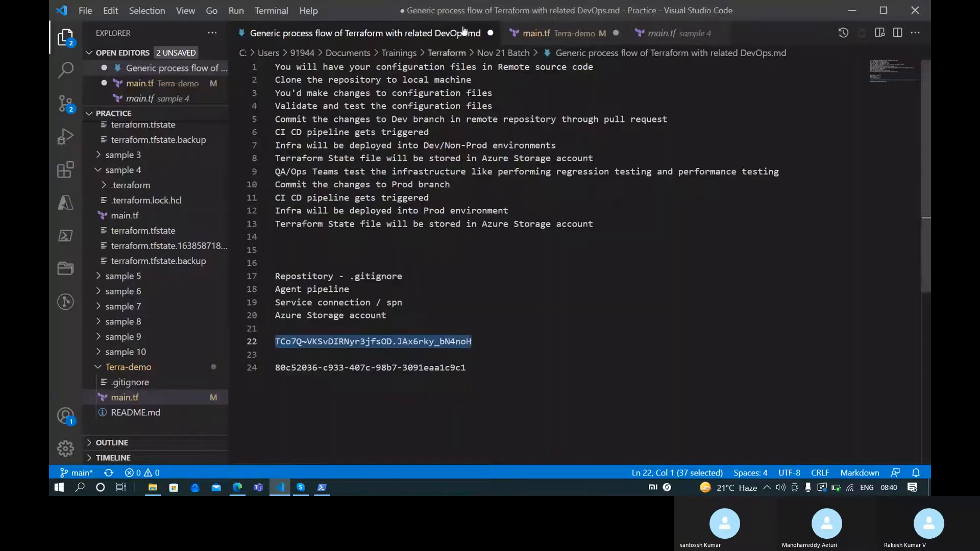
click(556, 33)
double_click(448, 224)
key(ctrl+c)
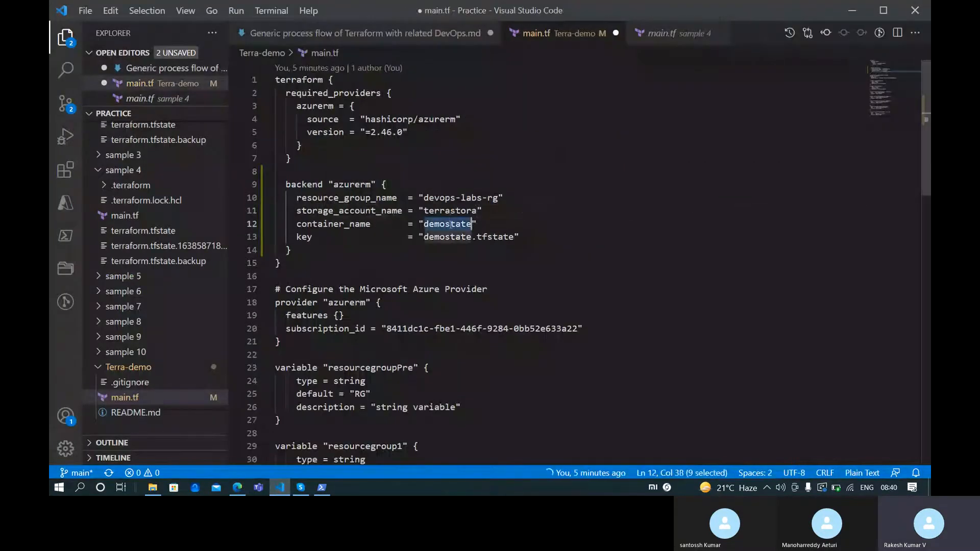
key(alt+Tab)
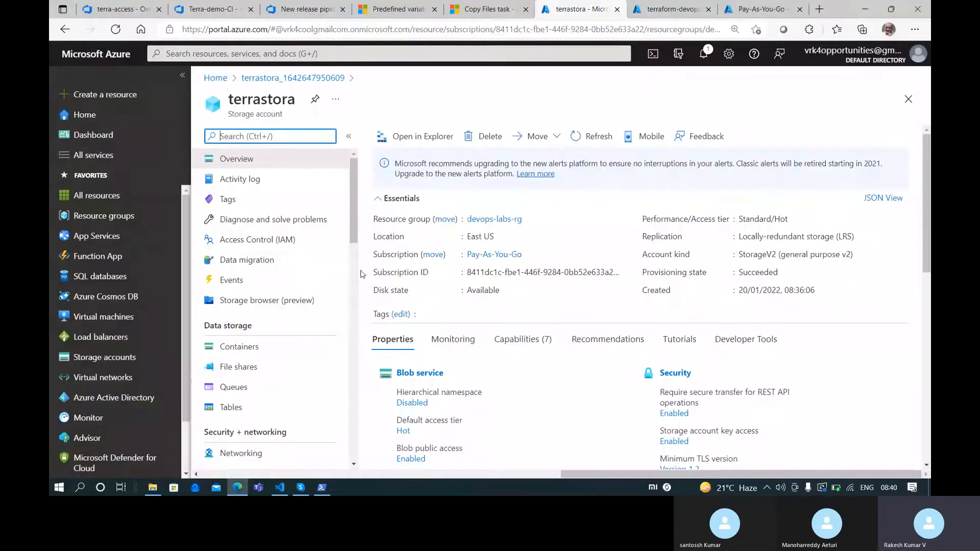
Create a private demostate container in terrastora and return to the Terra-demo-CI pipeline
click(240, 346)
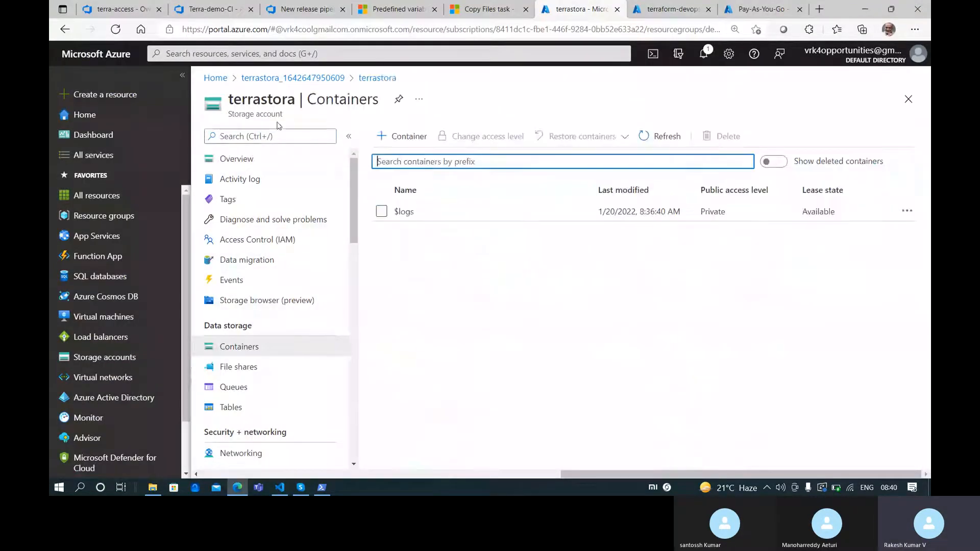
click(401, 136)
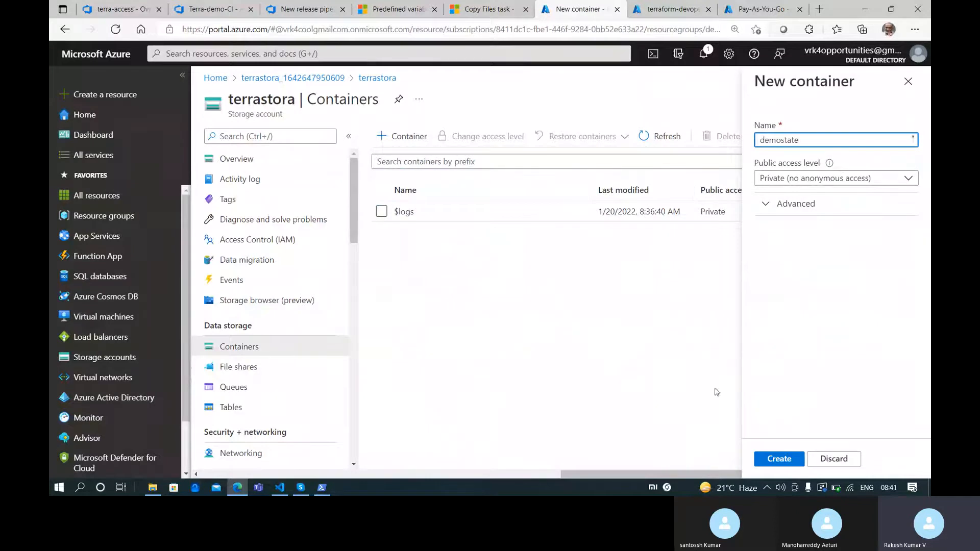
click(779, 458)
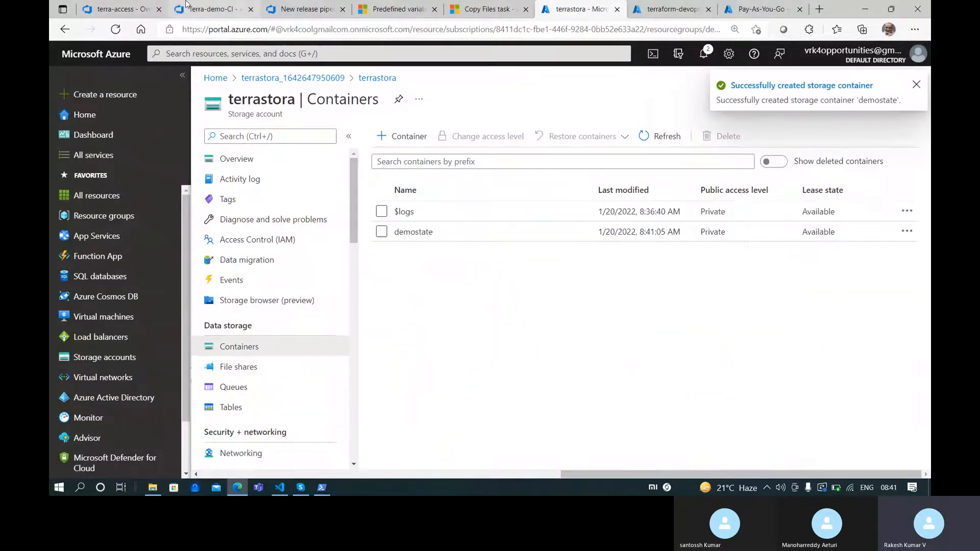
click(118, 7)
click(240, 9)
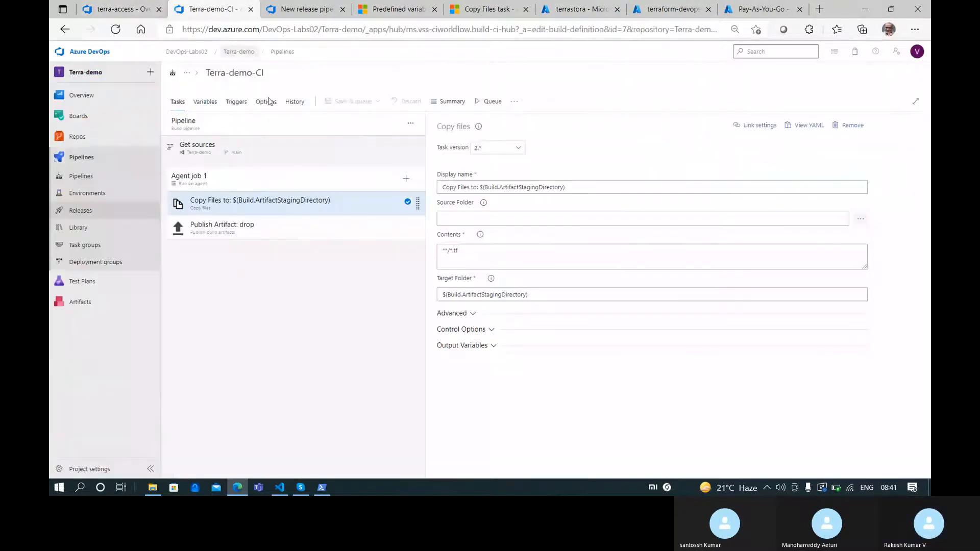
Set the init task's backend container to demostate and key to demostate.tfstate
click(312, 8)
click(503, 356)
key(ctrl+v)
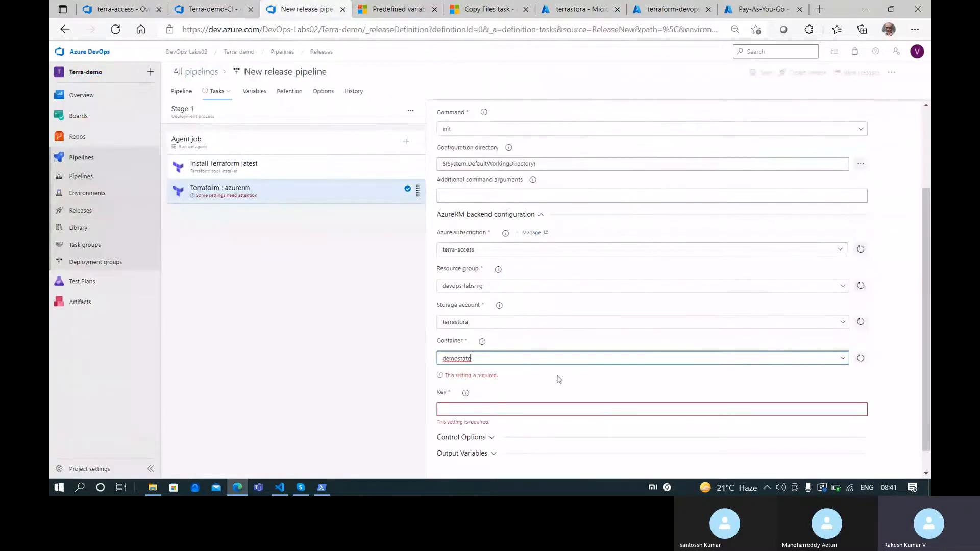
click(470, 392)
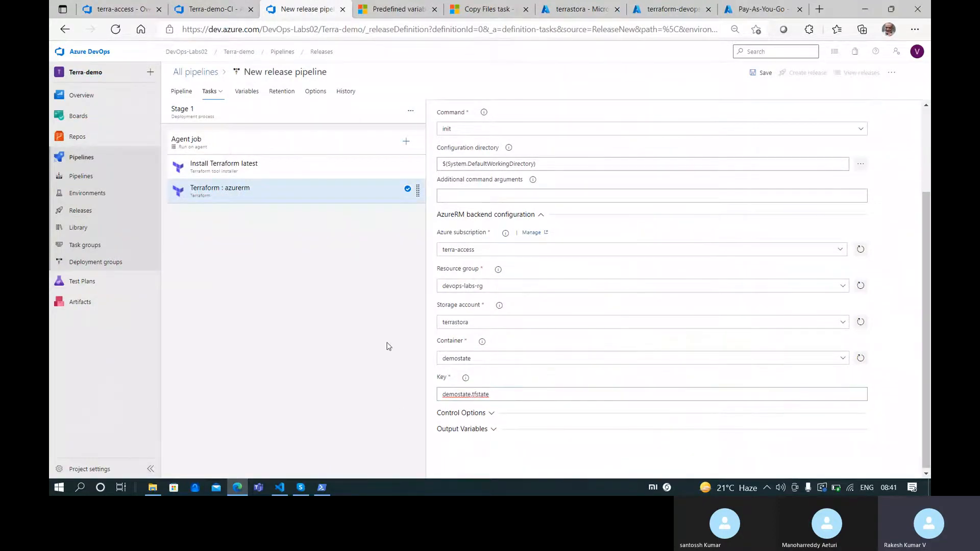
Add a second Terraform task running validate and apply with the terra-access subscription
scroll(515, 326, up, 2)
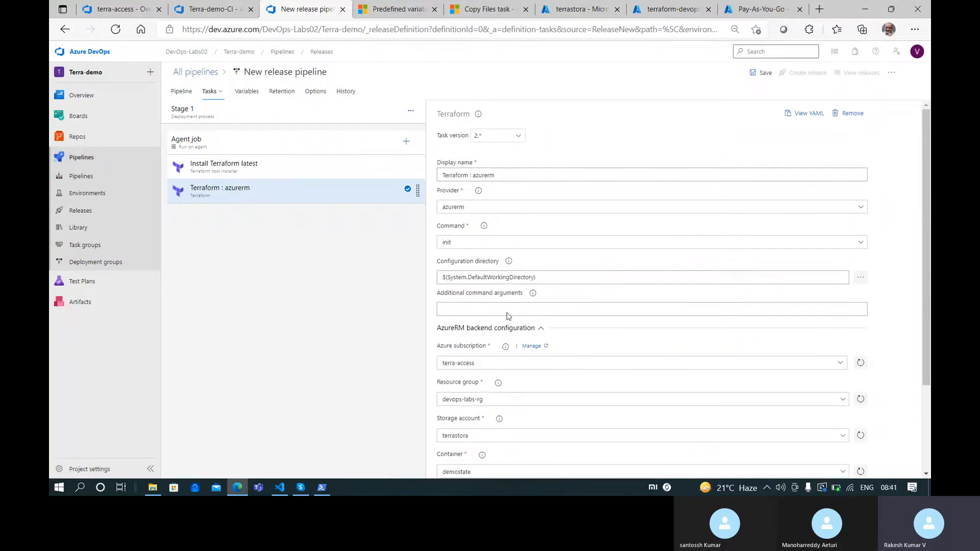
click(406, 142)
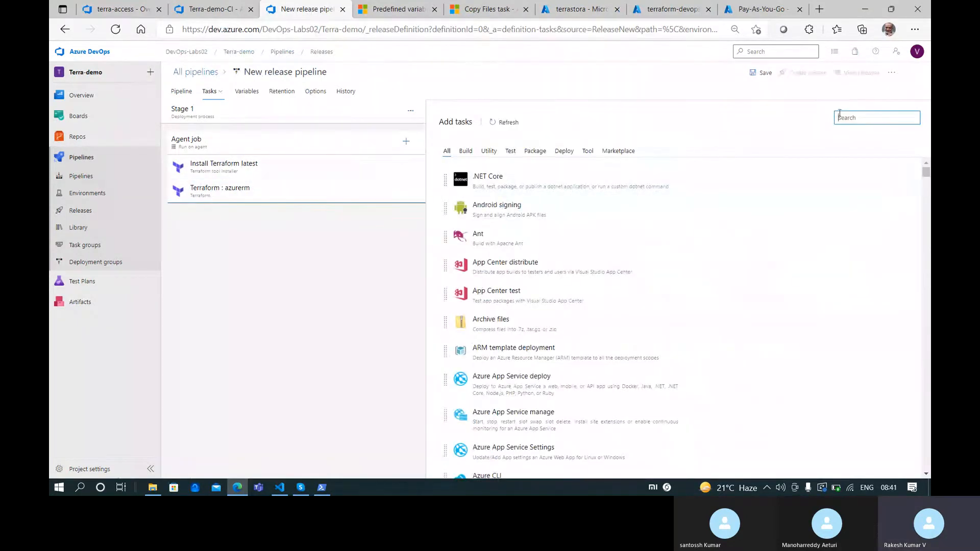
text(terra)
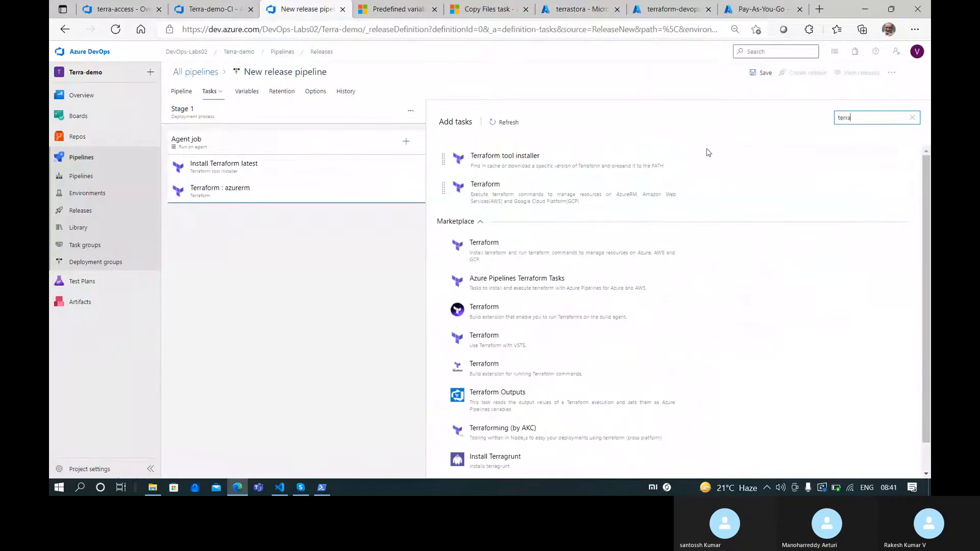
click(800, 187)
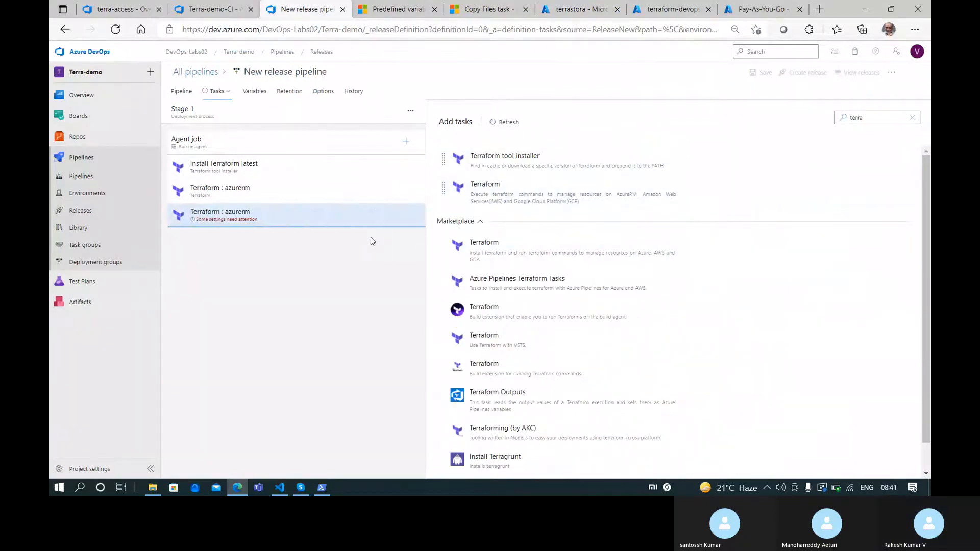
click(303, 221)
click(859, 244)
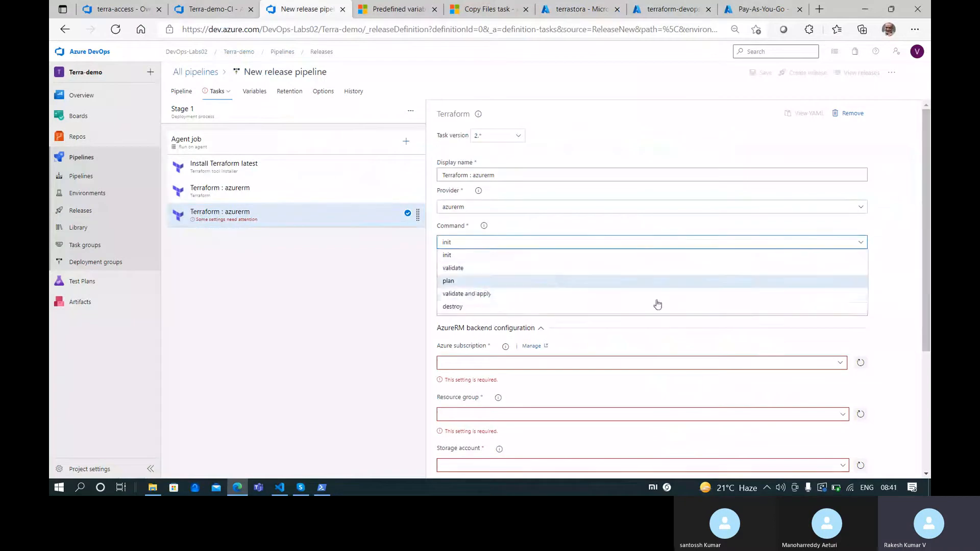
click(533, 298)
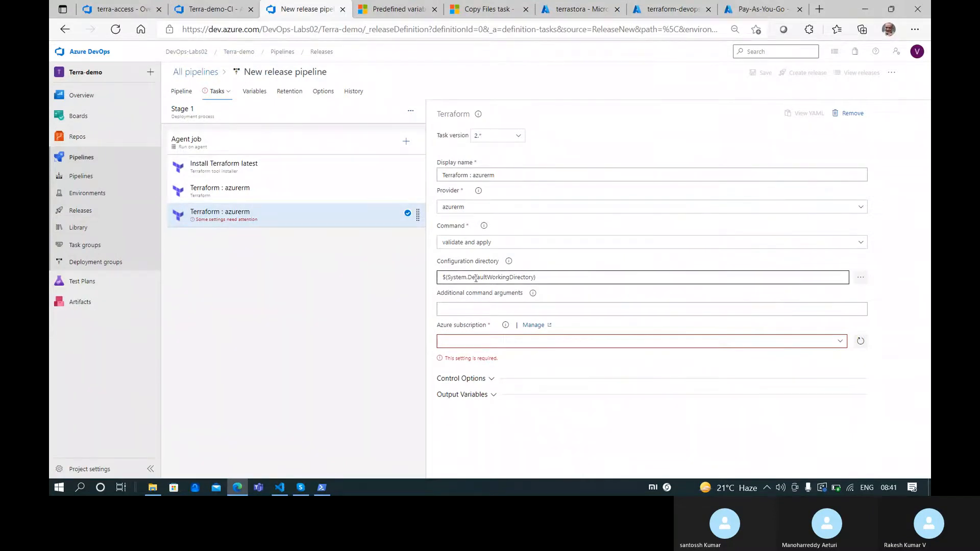
click(839, 341)
click(636, 372)
click(386, 341)
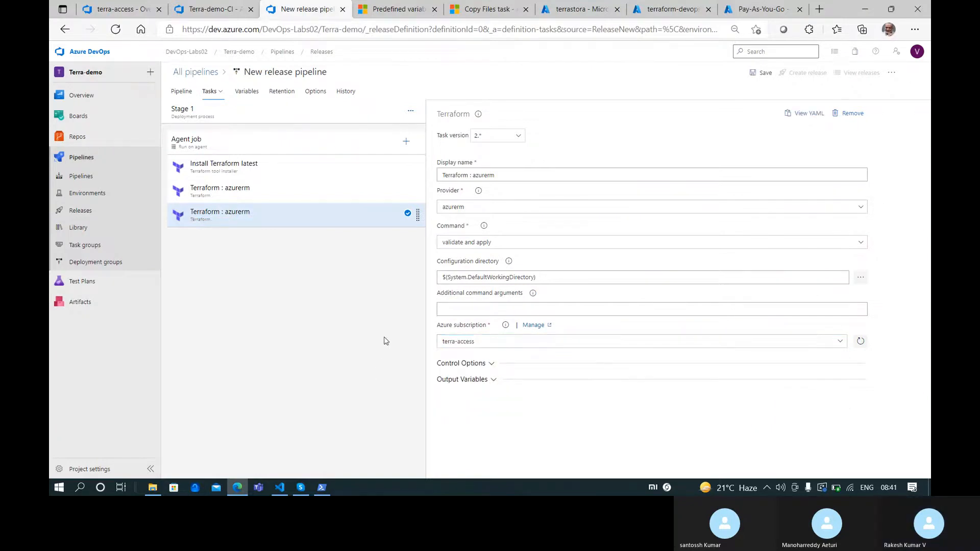
Review the init task's backend settings, then return to the validate and apply task
click(247, 189)
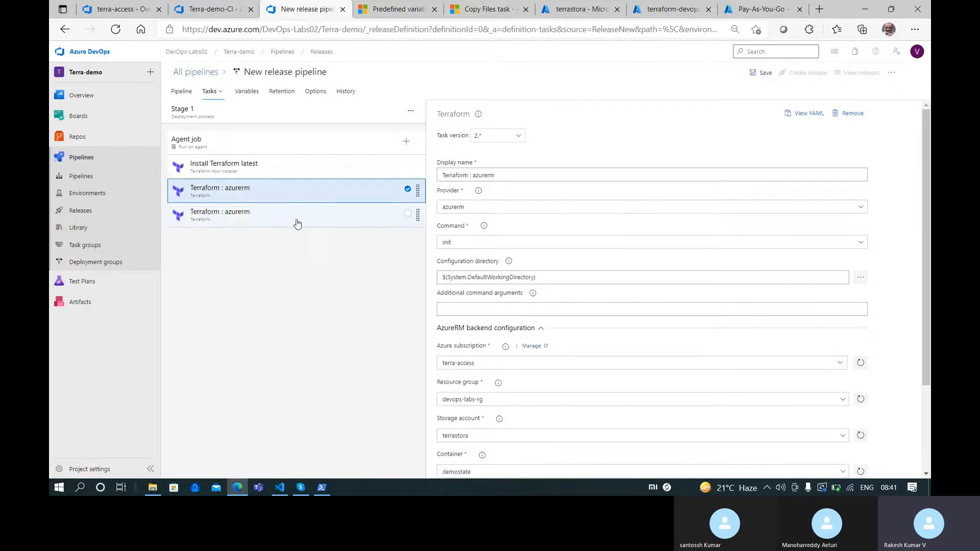
scroll(511, 413, down, 3)
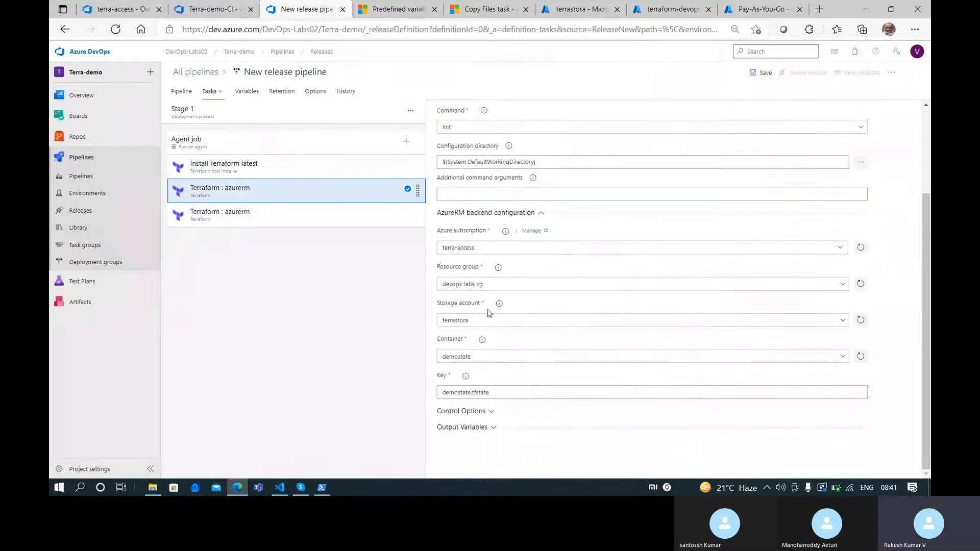
click(304, 223)
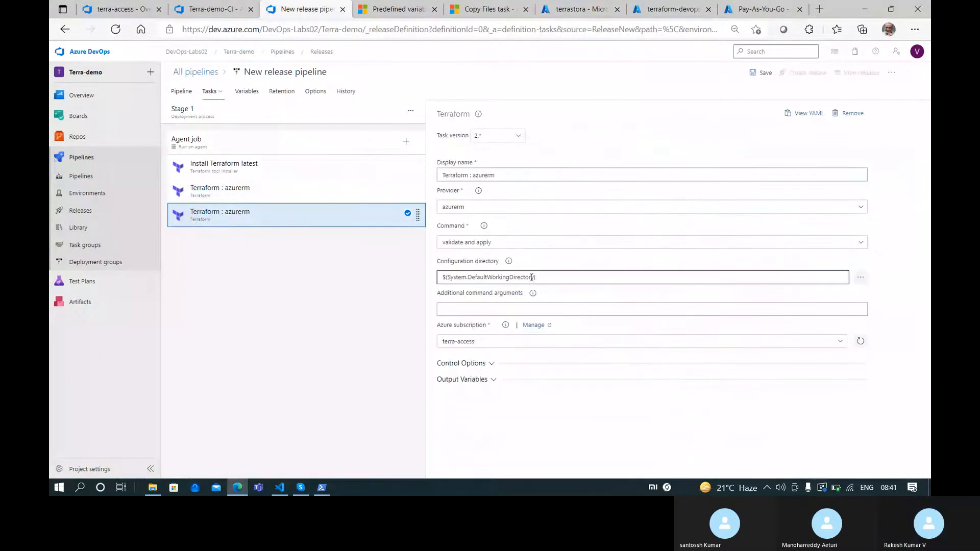
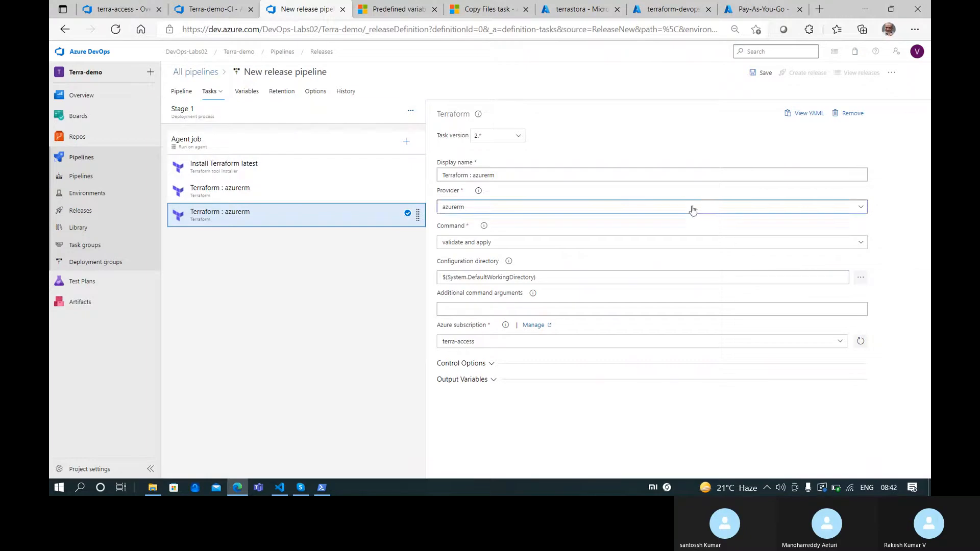
Save the release pipeline, then enable continuous integration on main for Terra-demo-CI and save it
click(760, 72)
click(530, 312)
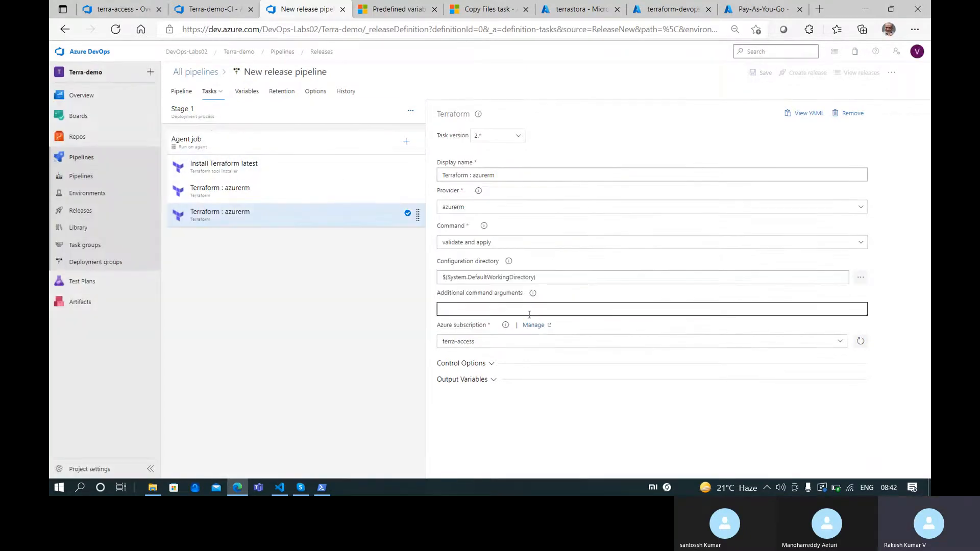
click(207, 8)
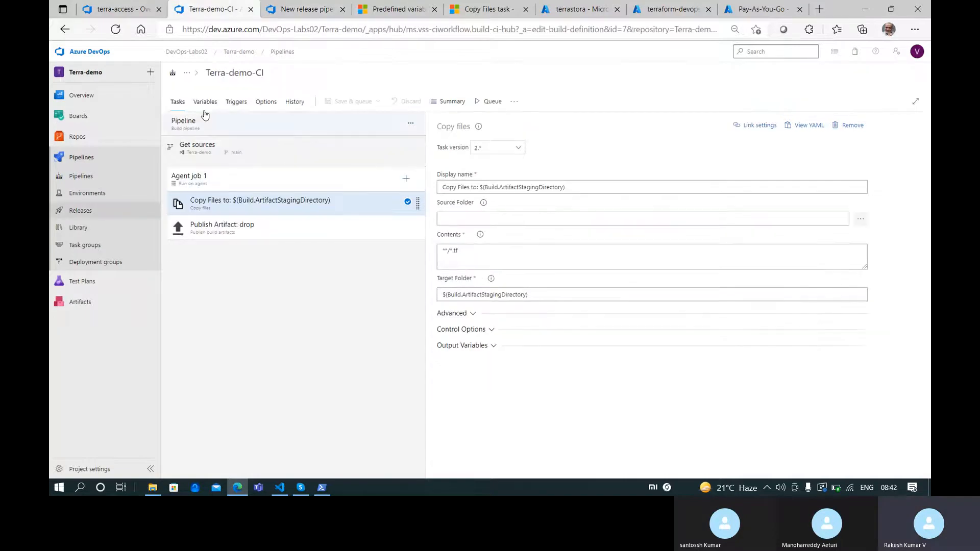
click(228, 105)
click(443, 148)
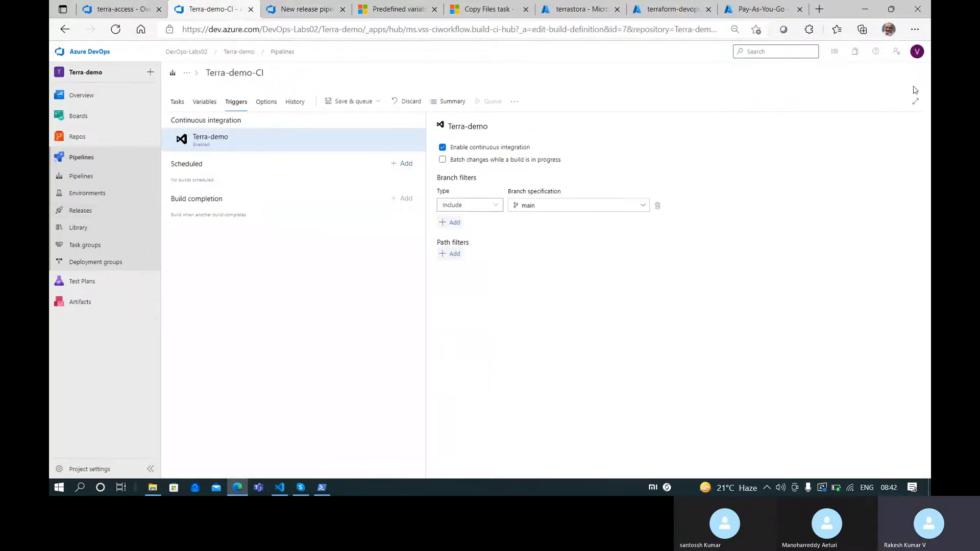
click(377, 101)
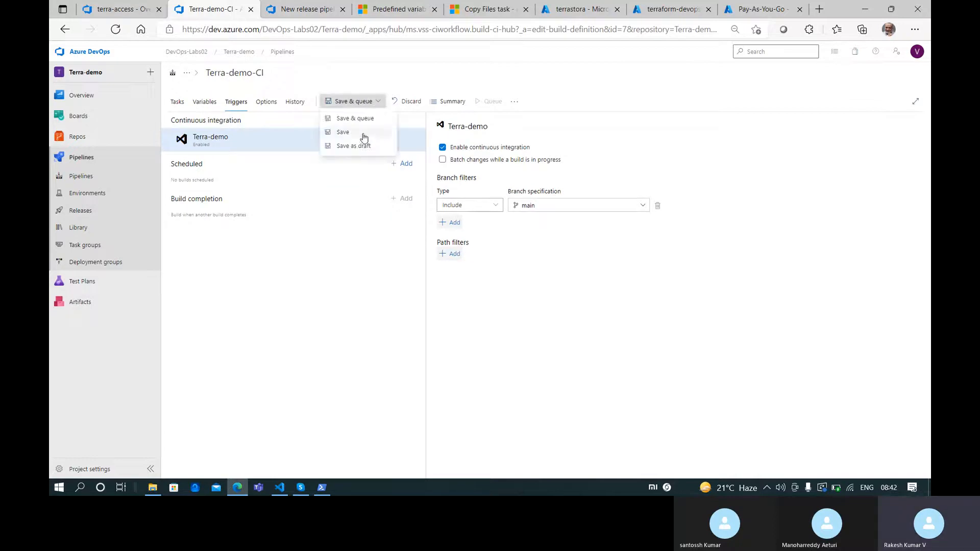
click(363, 132)
click(536, 292)
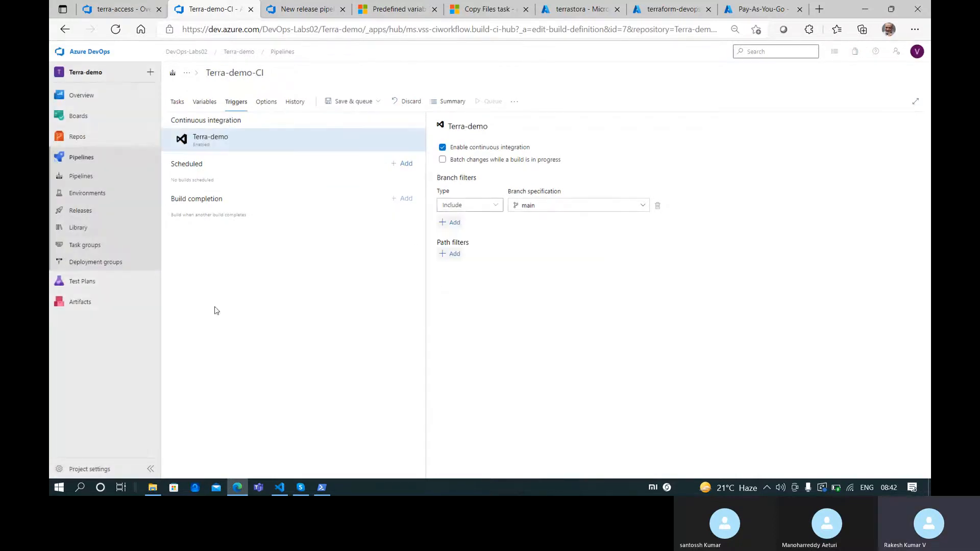
Review the process notes on service connection, storage account, .gitignore and agent pipeline
click(283, 488)
key(ctrl+Tab)
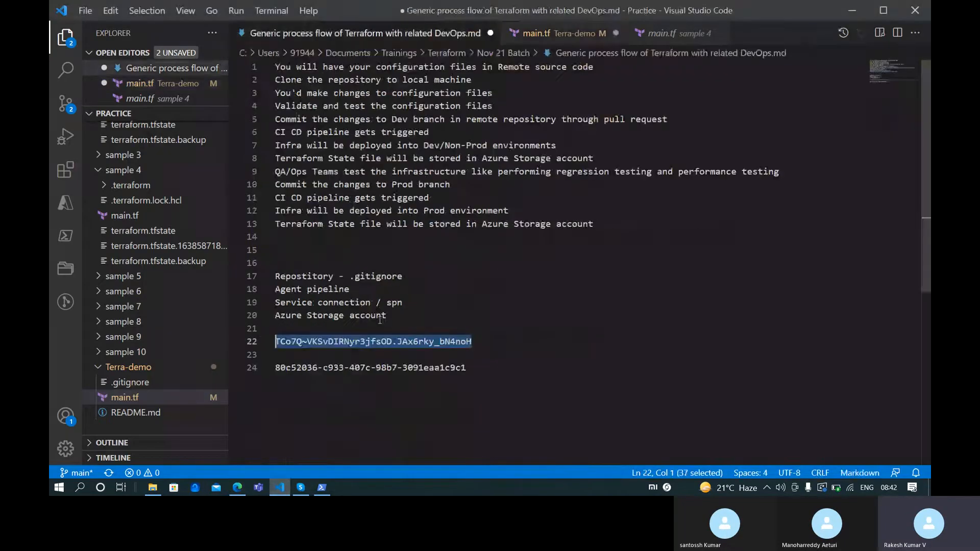
drag(404, 309, 253, 305)
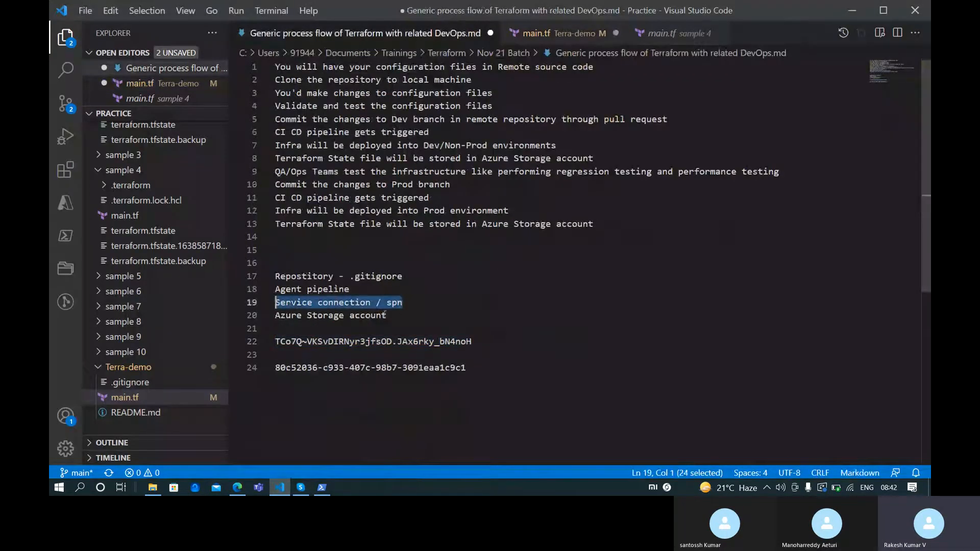
drag(382, 315, 280, 316)
click(380, 287)
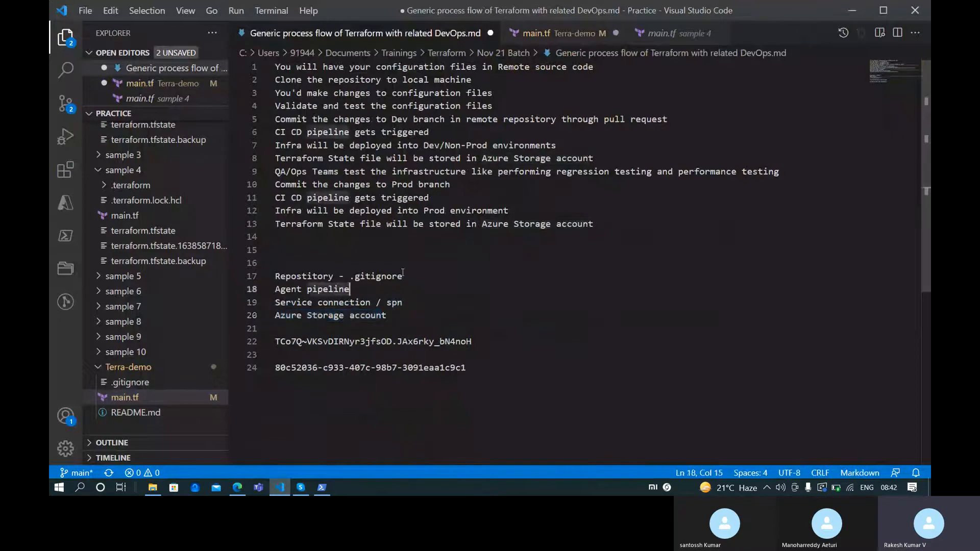
drag(403, 276, 276, 276)
drag(352, 289, 259, 287)
Save Terra-demo's main.tf with its azurerm backend block and return to the browser
click(561, 32)
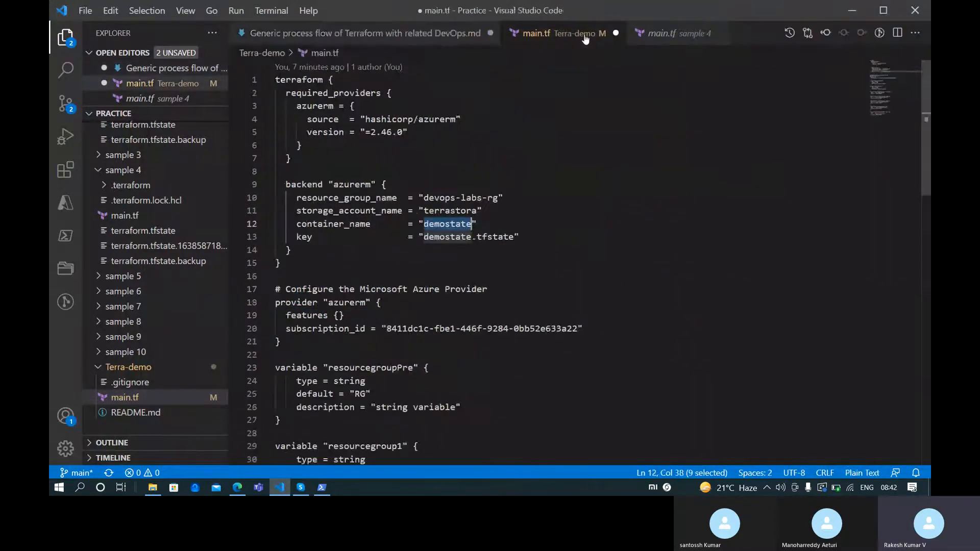
click(487, 234)
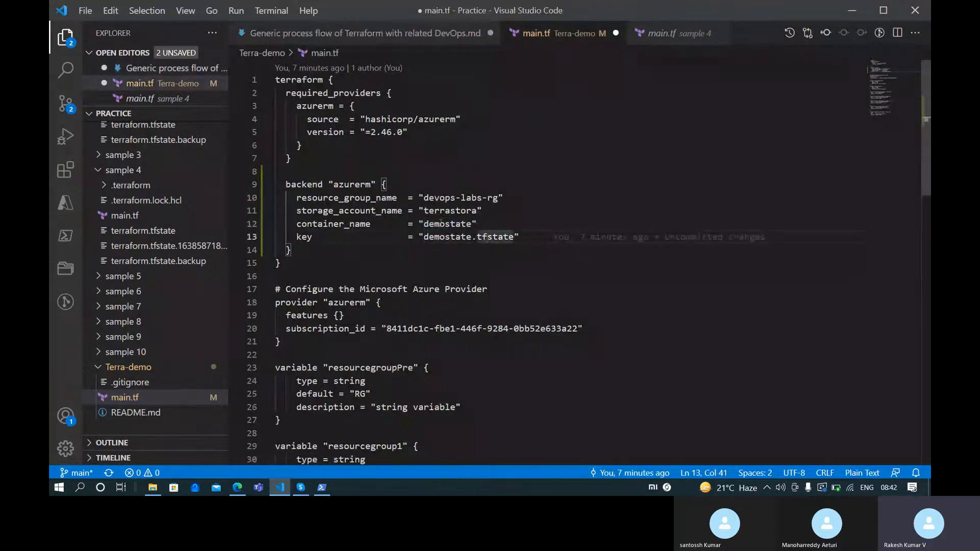
key(ctrl+s)
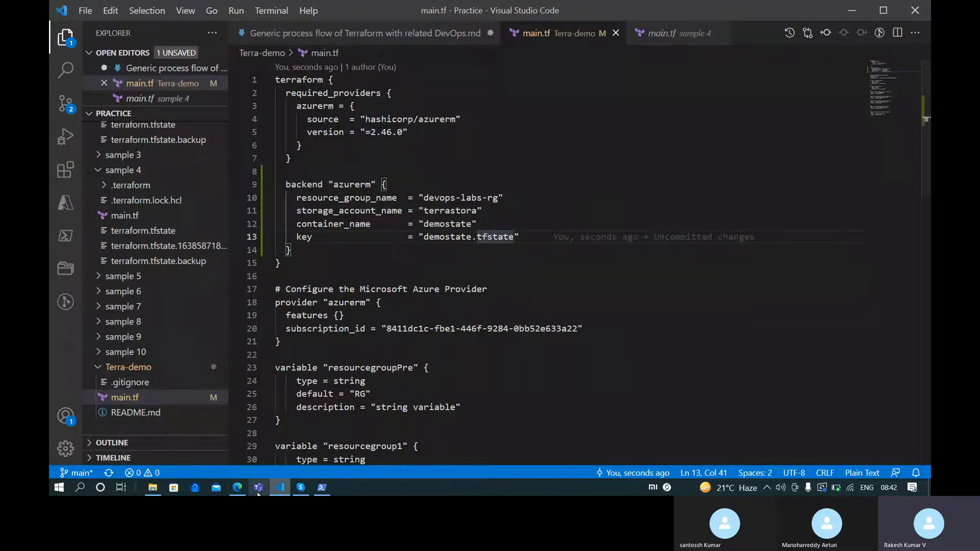
click(240, 489)
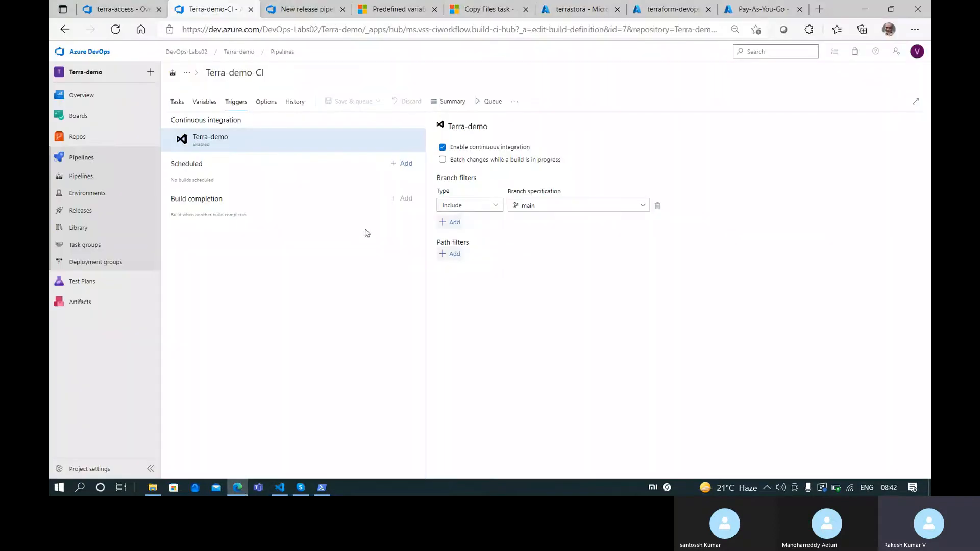
Compare the repository's main.tf with VS Code, then view Terra-demo-CI's windows-2019 agent settings
click(127, 7)
mouse_move(59, 153)
click(97, 154)
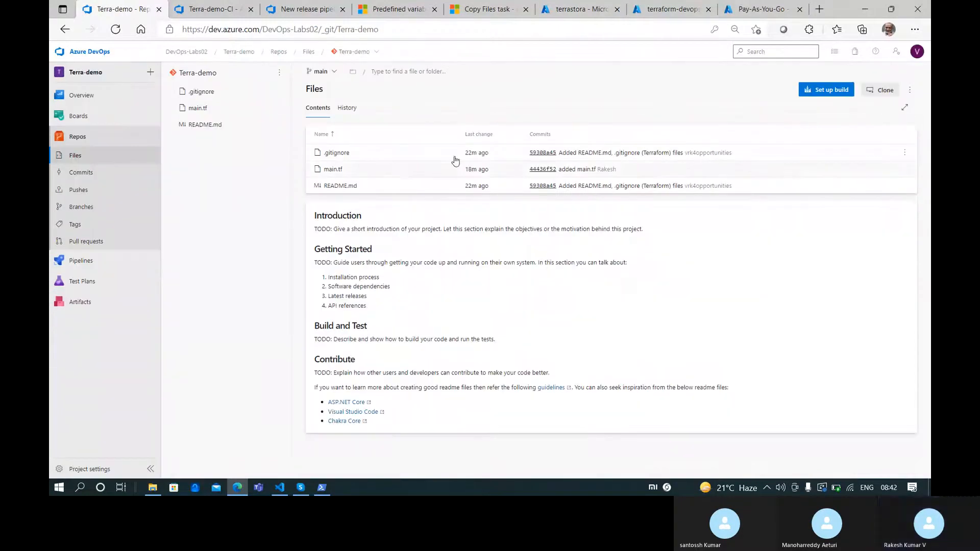
click(396, 171)
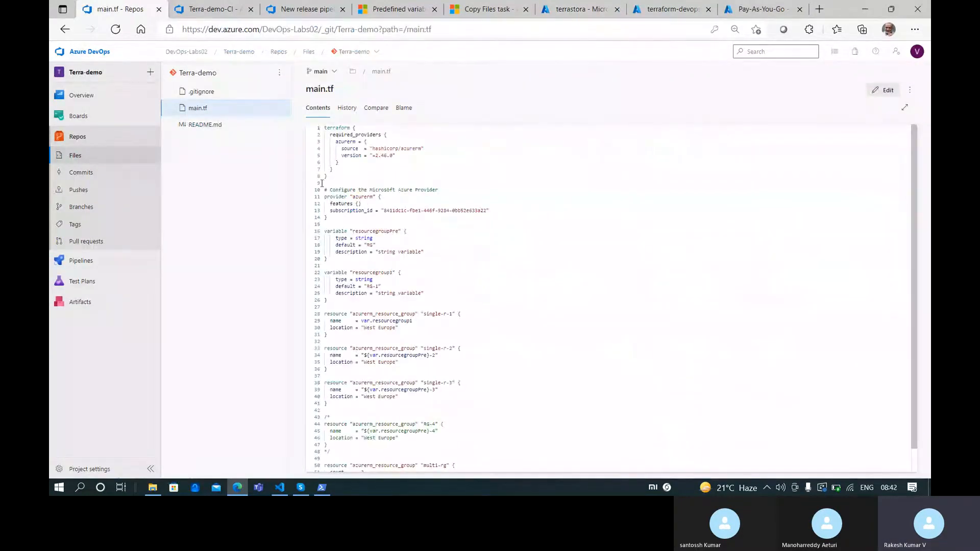
click(279, 487)
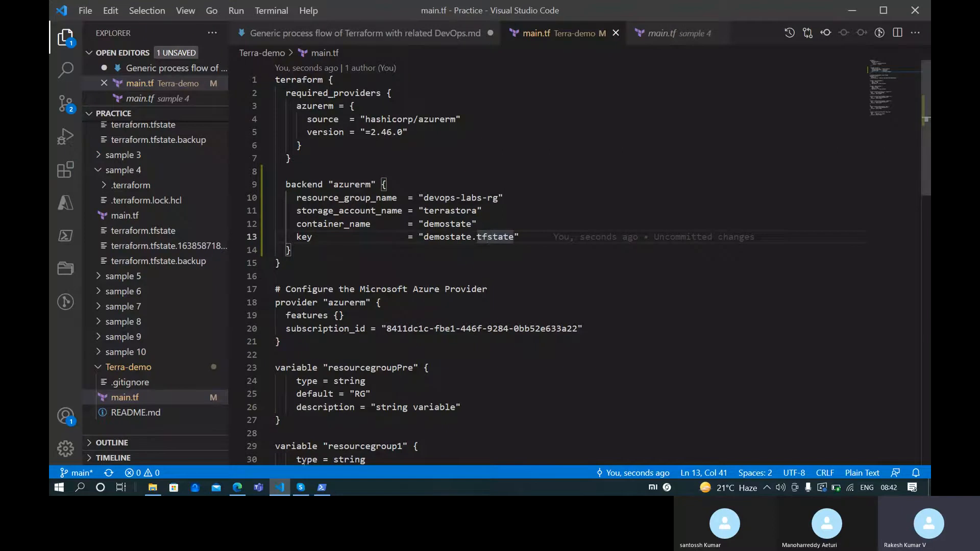
click(237, 488)
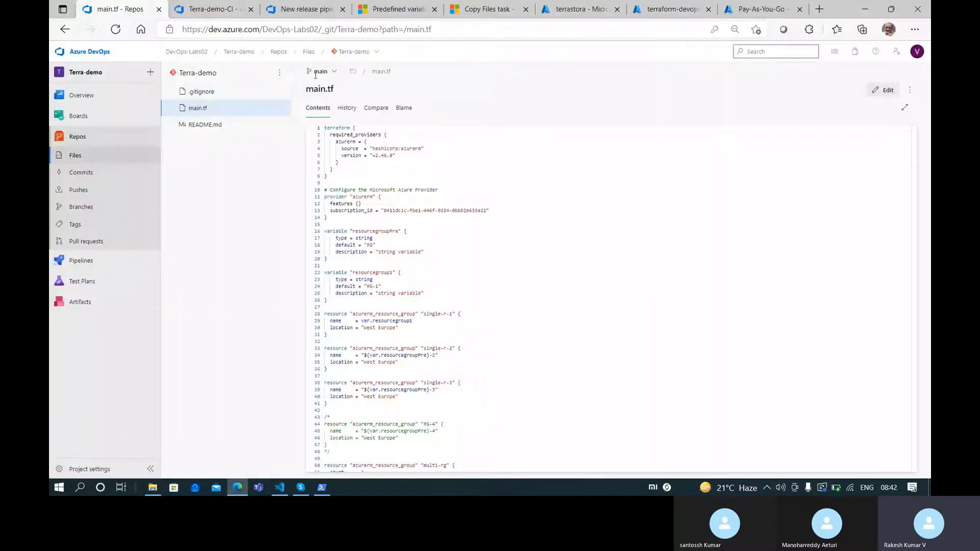
click(209, 10)
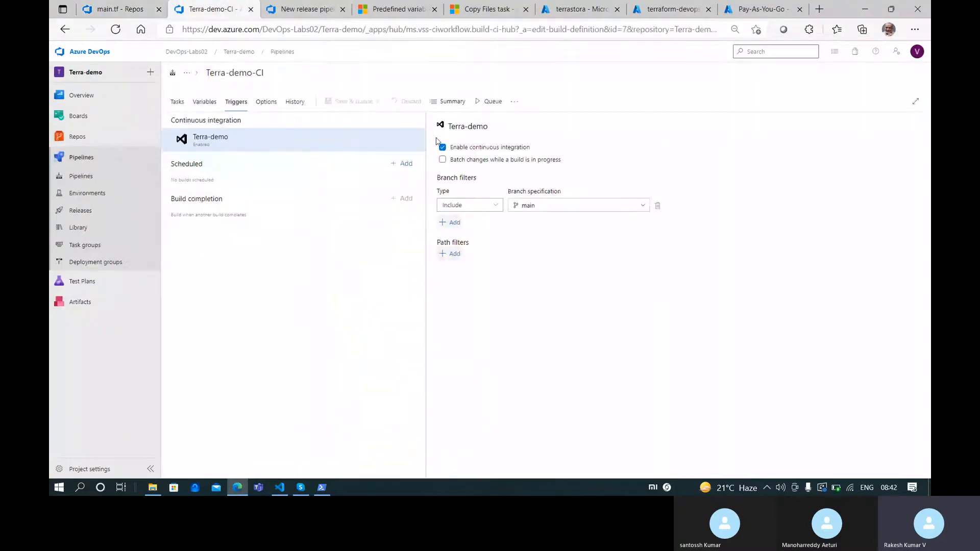
click(177, 101)
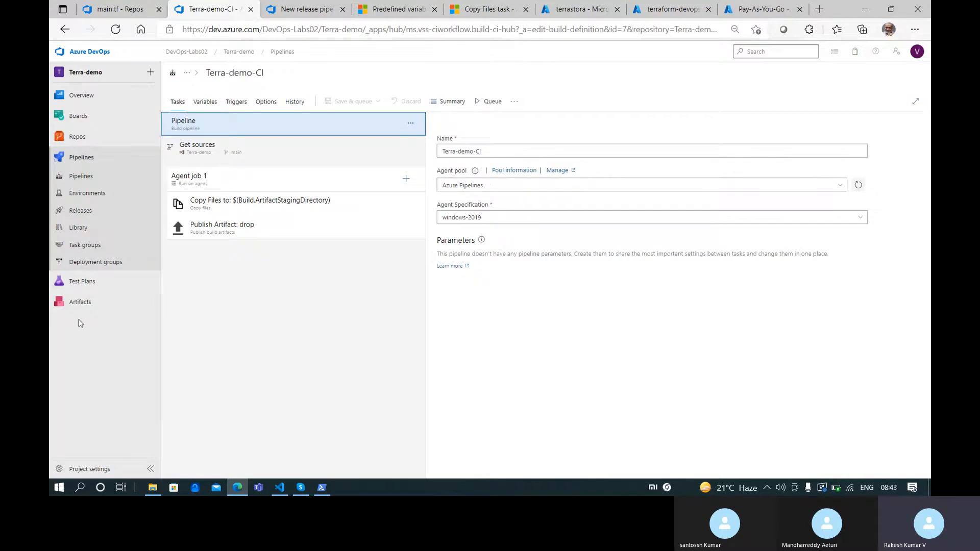
ctrl+click(79, 469)
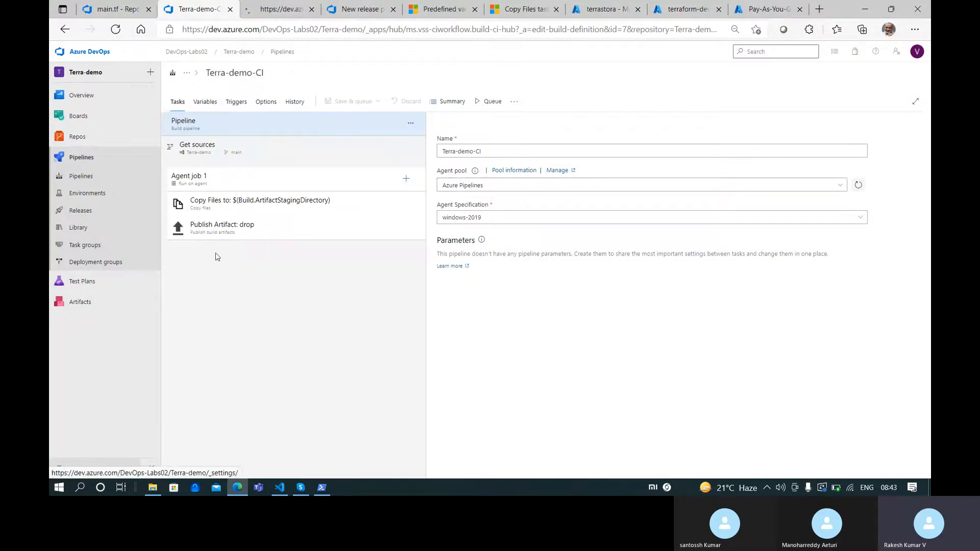
click(280, 9)
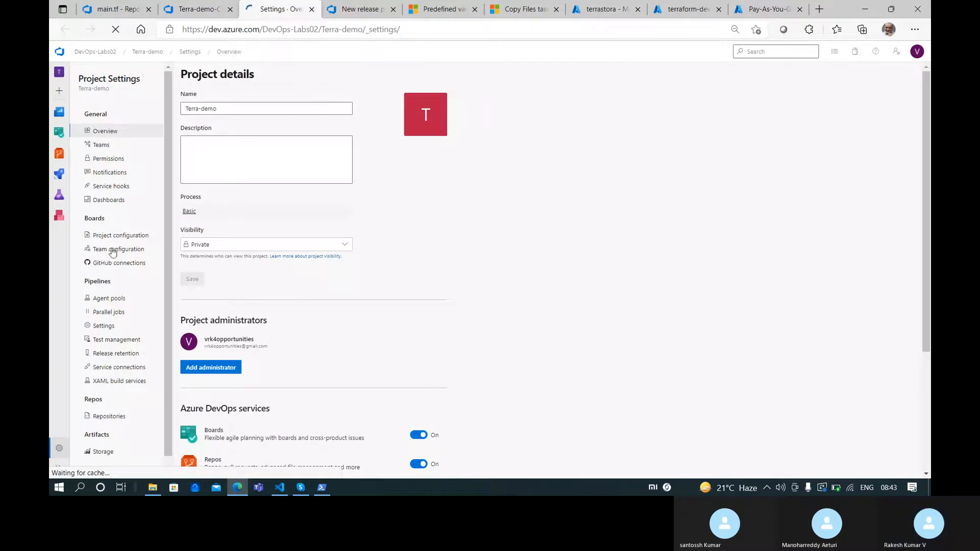
click(113, 299)
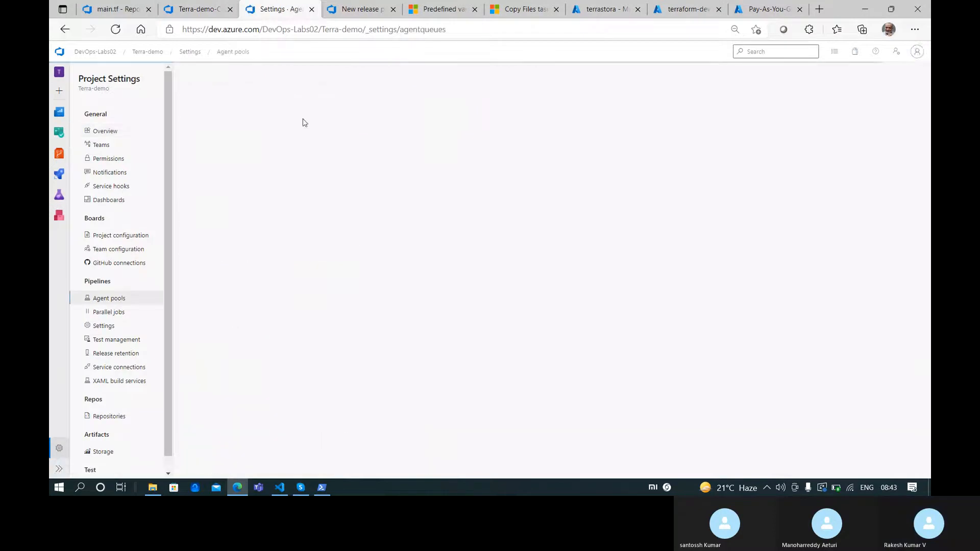
click(261, 128)
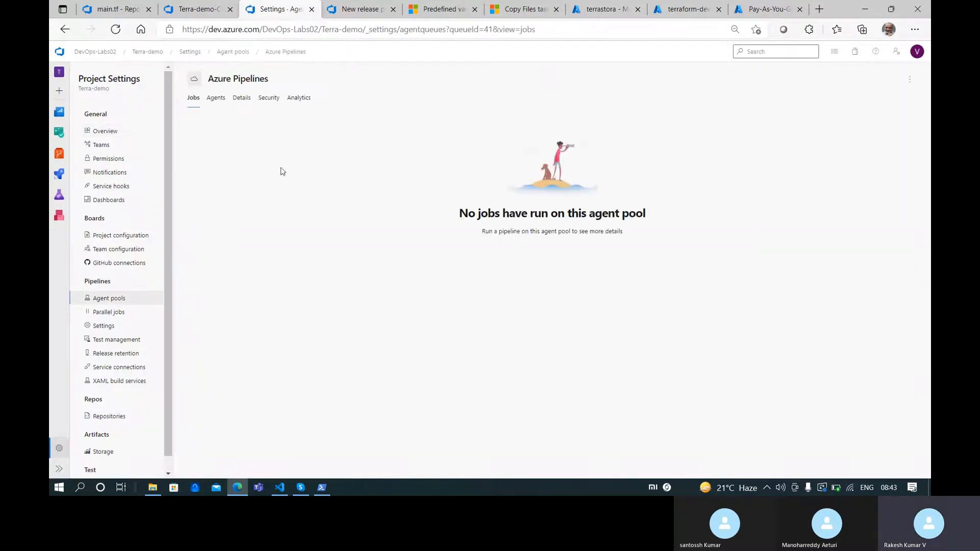
click(210, 98)
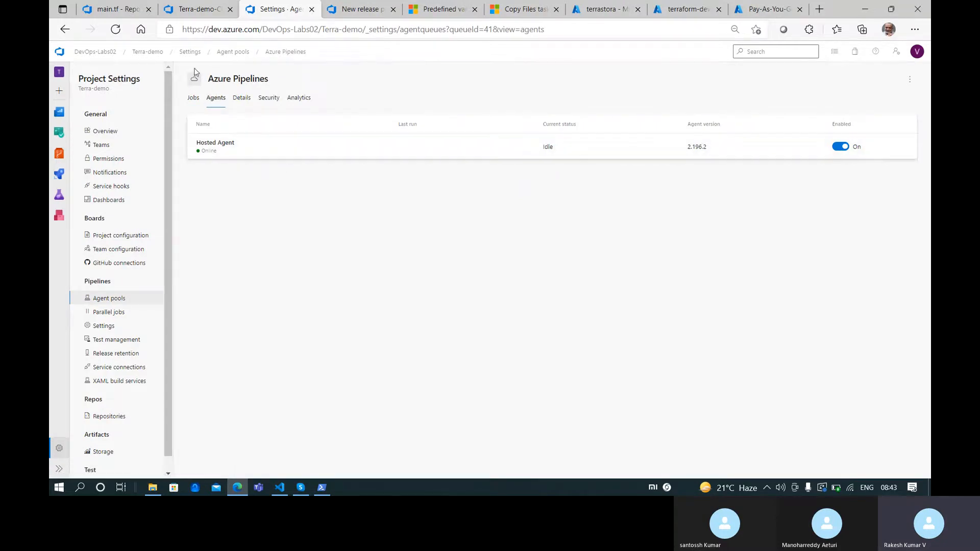
key(ctrl+w)
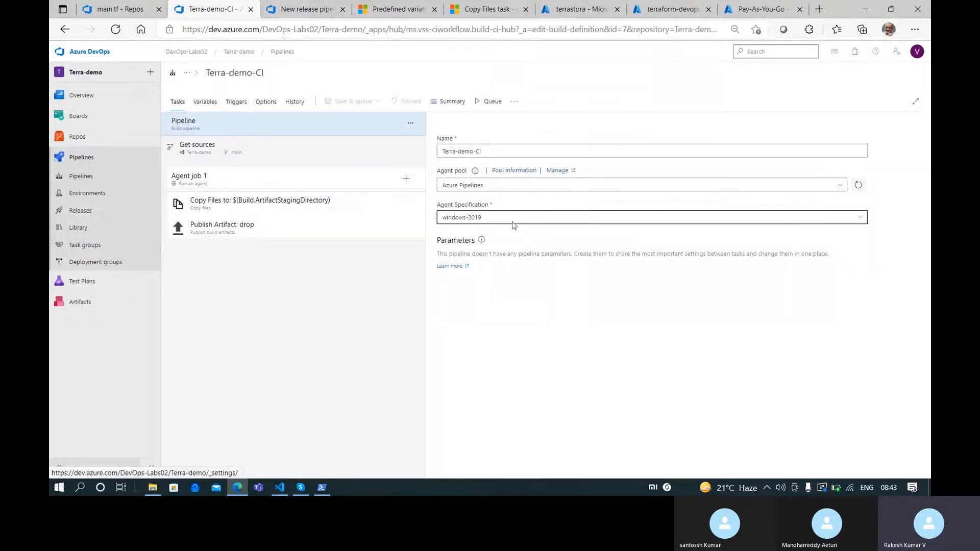
Collapse the sample 2 and sample 4 folders in VS Code's Explorer, then bring up File Explorer
click(279, 488)
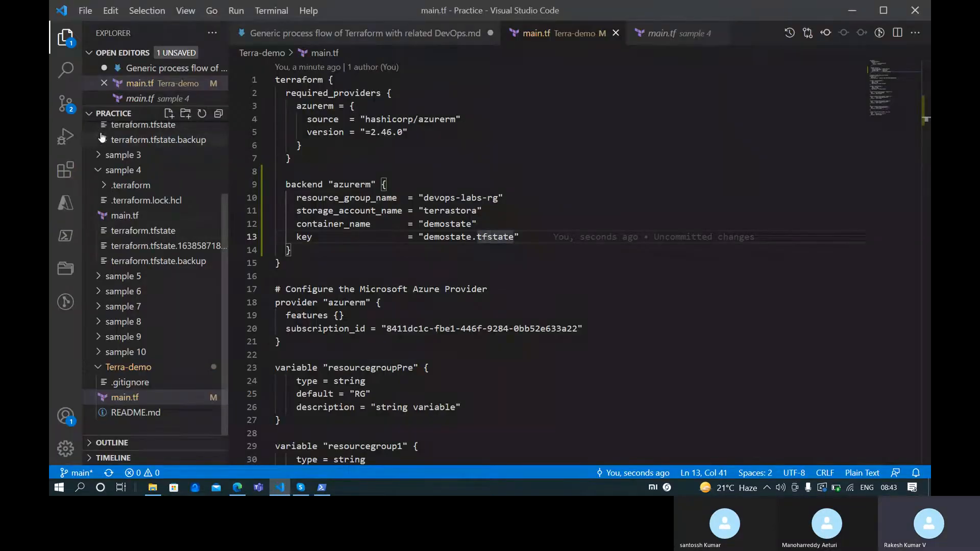
scroll(115, 207, up, 2)
click(100, 159)
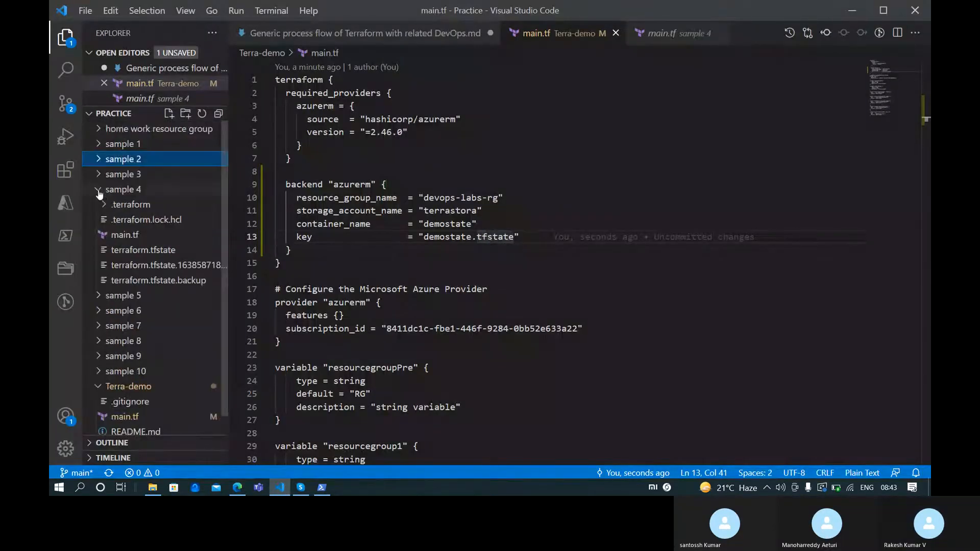
click(102, 189)
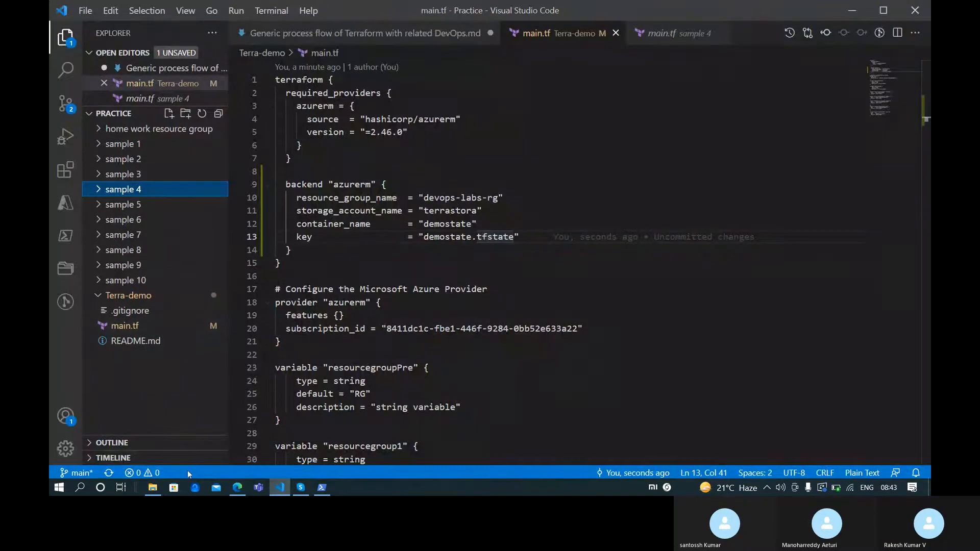
click(153, 487)
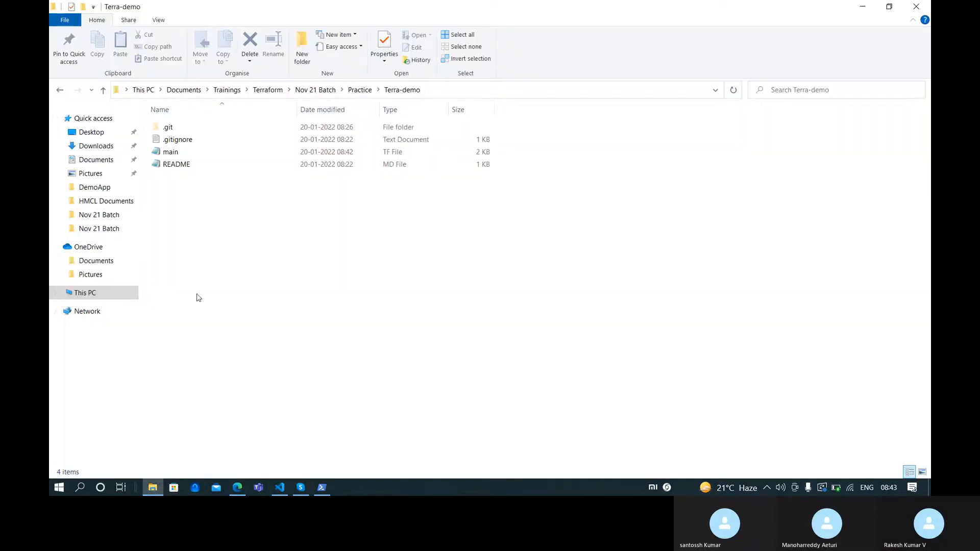
Open terra-vm's instance.tf from Documents > Practice > New folder in Notepad and scroll to the agent extension block
click(96, 159)
double_click(218, 164)
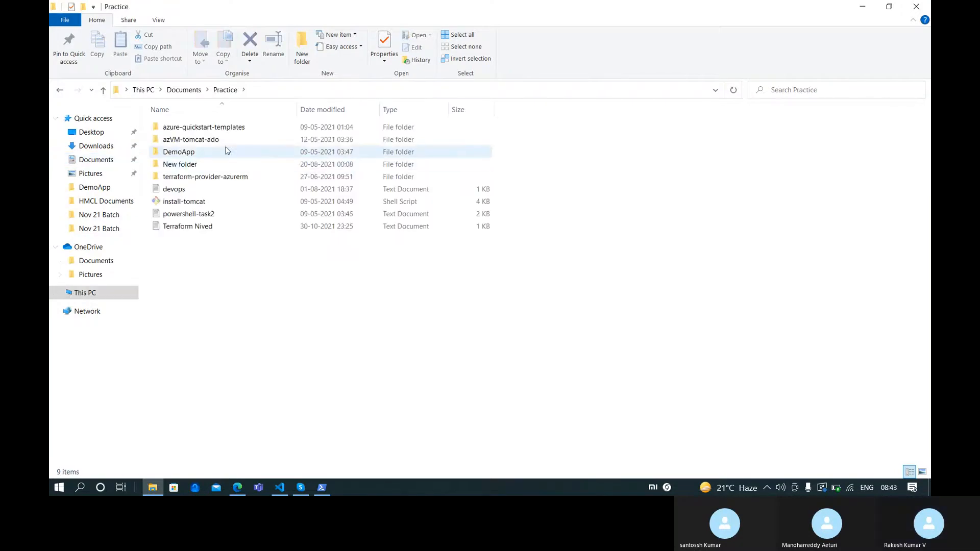
click(204, 164)
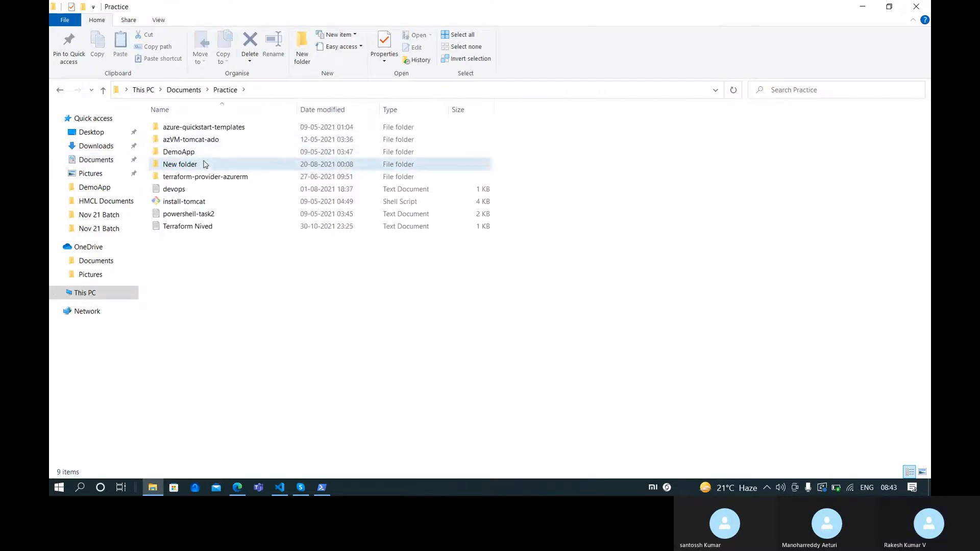
double_click(204, 163)
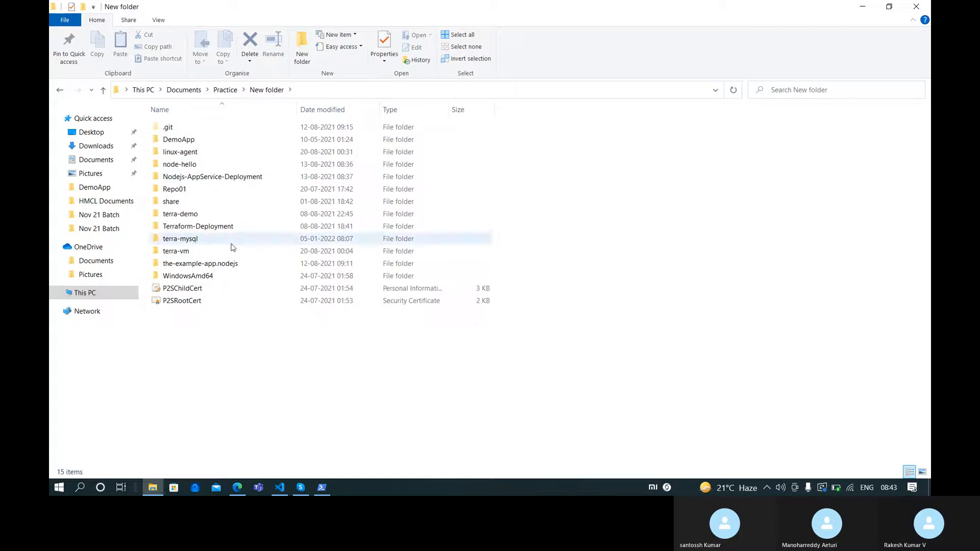
double_click(232, 251)
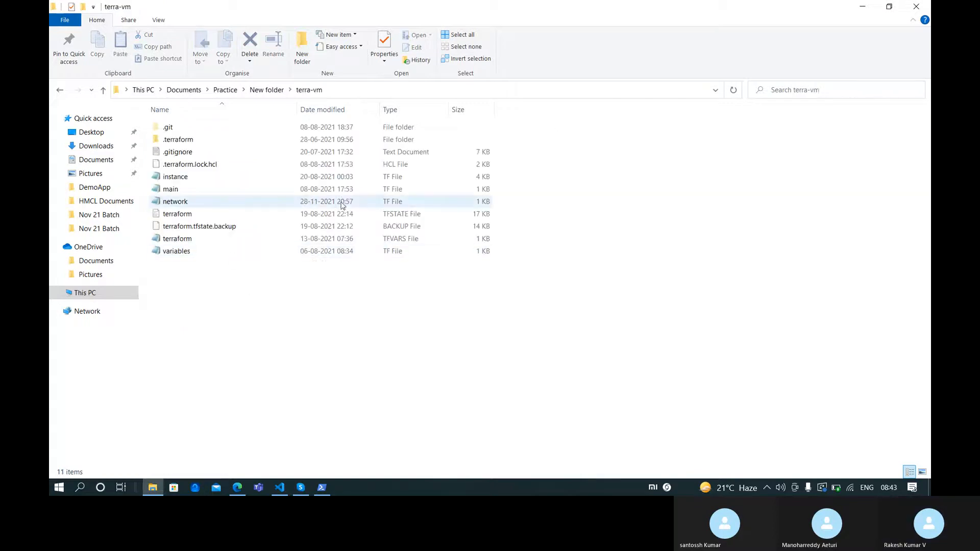
double_click(234, 177)
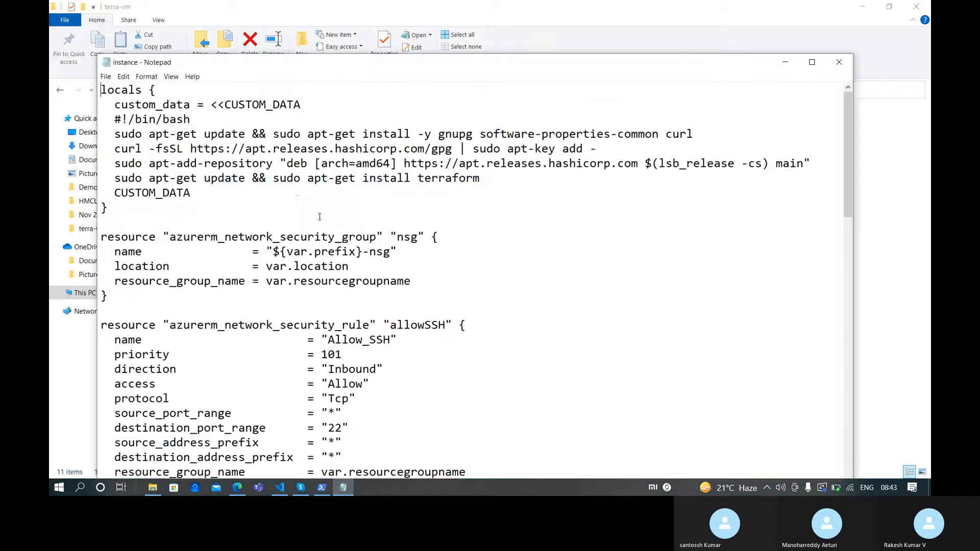
scroll(320, 239, down, 20)
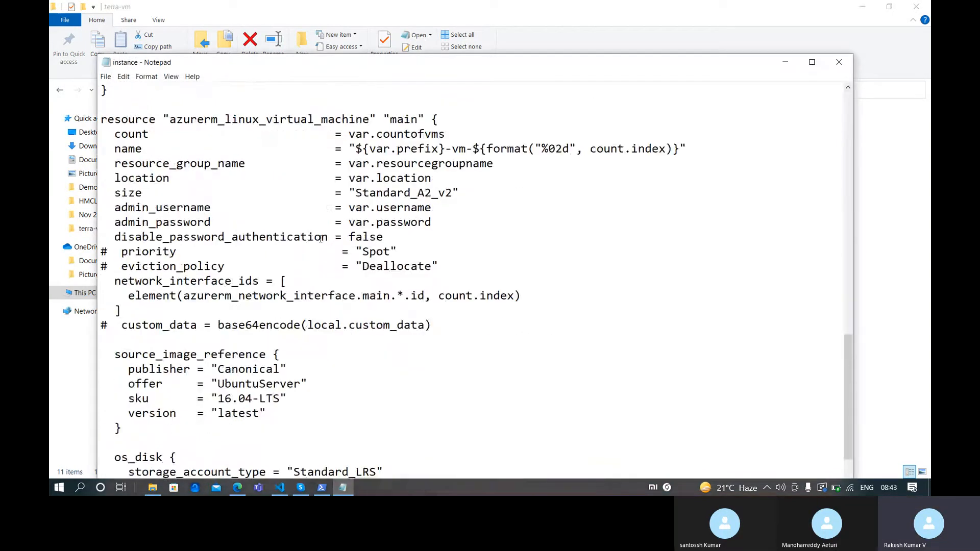
scroll(322, 236, down, 6)
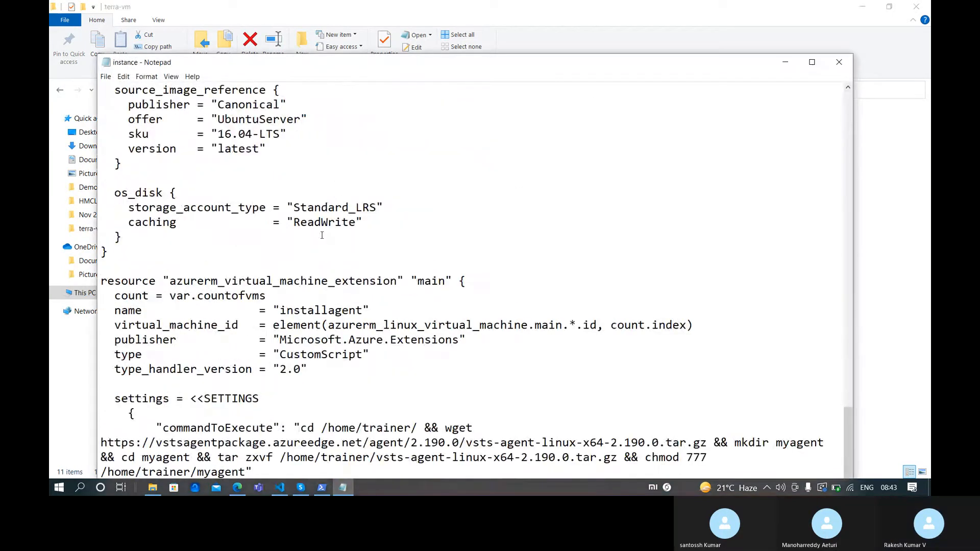
scroll(322, 236, up, 20)
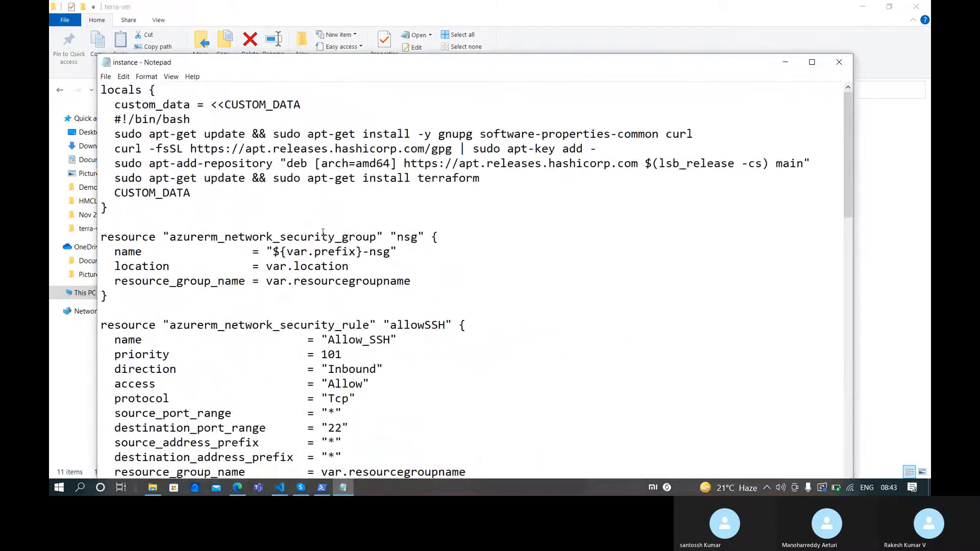
scroll(323, 232, down, 20)
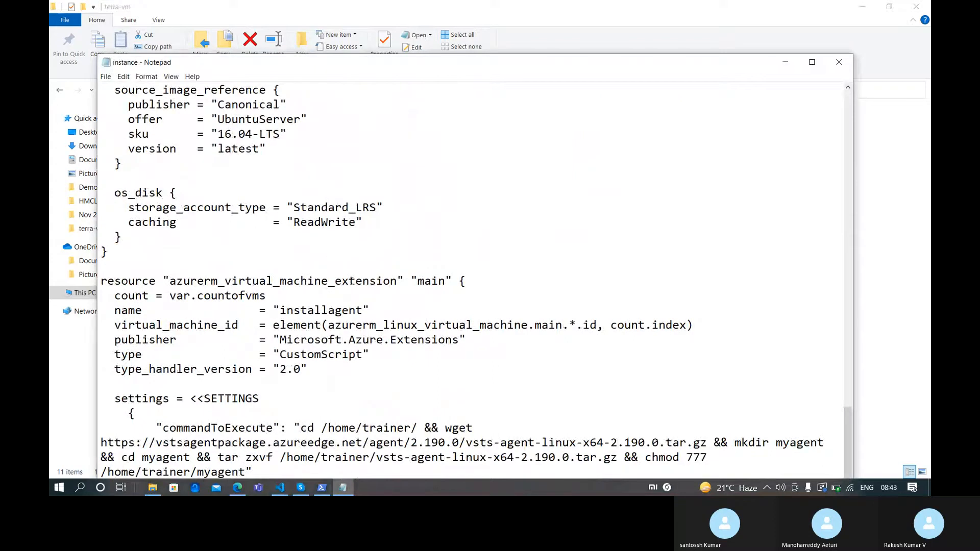
Open Project Settings in a new tab and go through the agent pools to Pool02
mouse_move(238, 487)
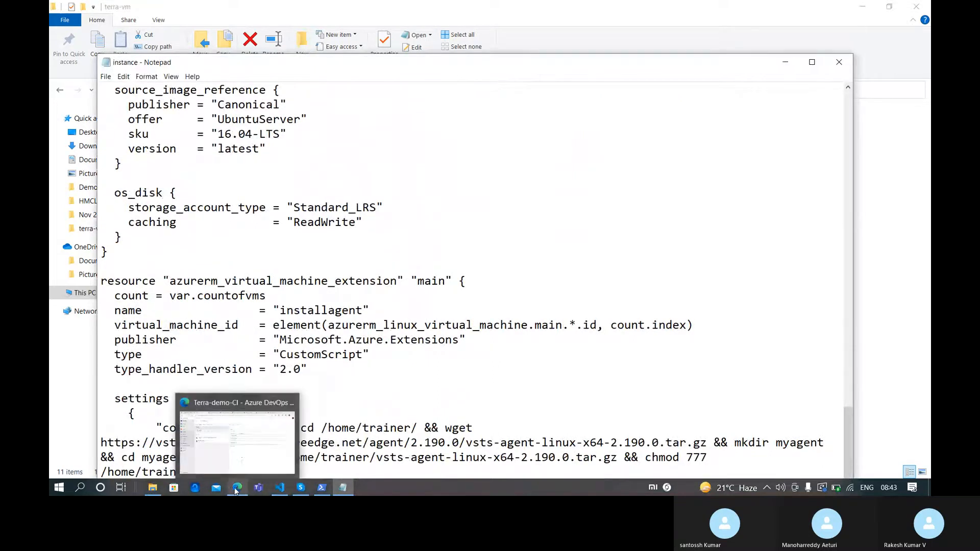
click(240, 453)
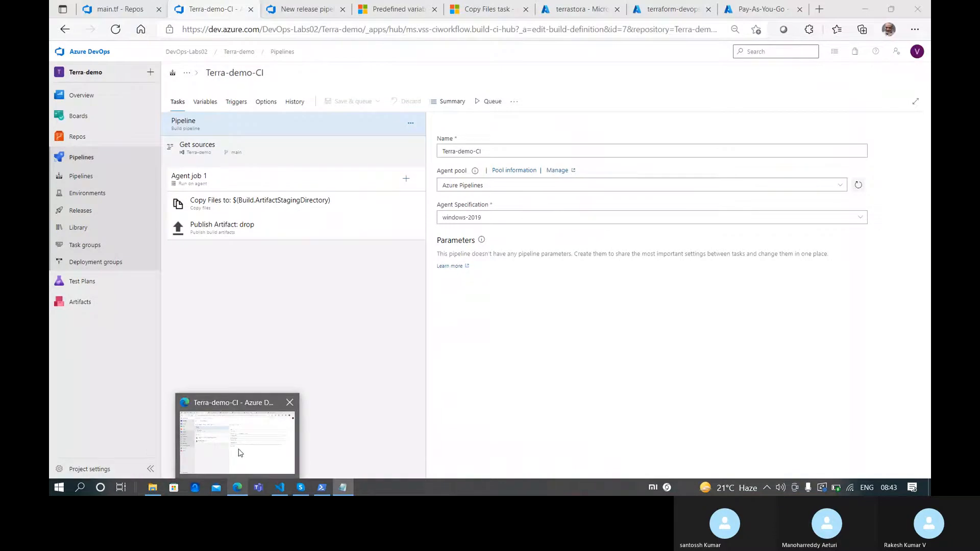
click(152, 7)
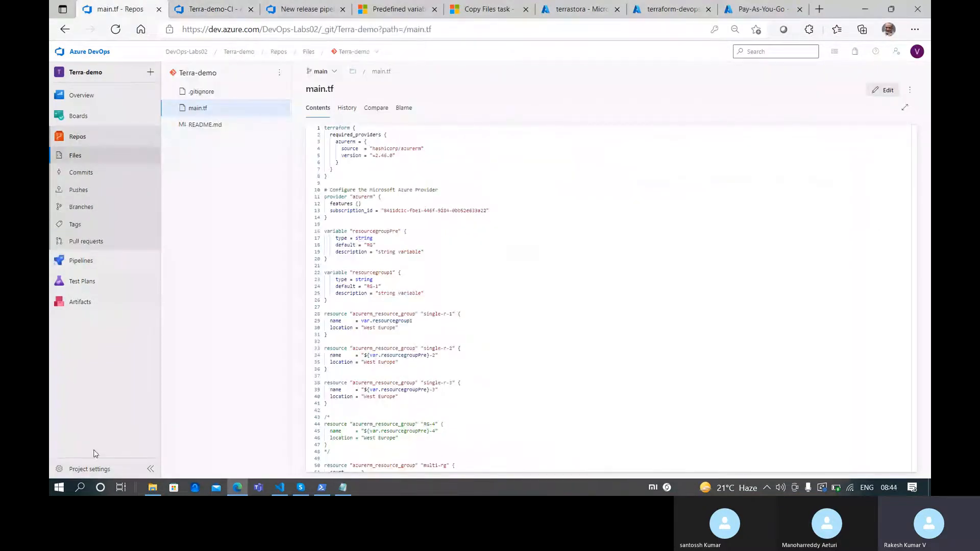
middle_click(90, 467)
click(197, 8)
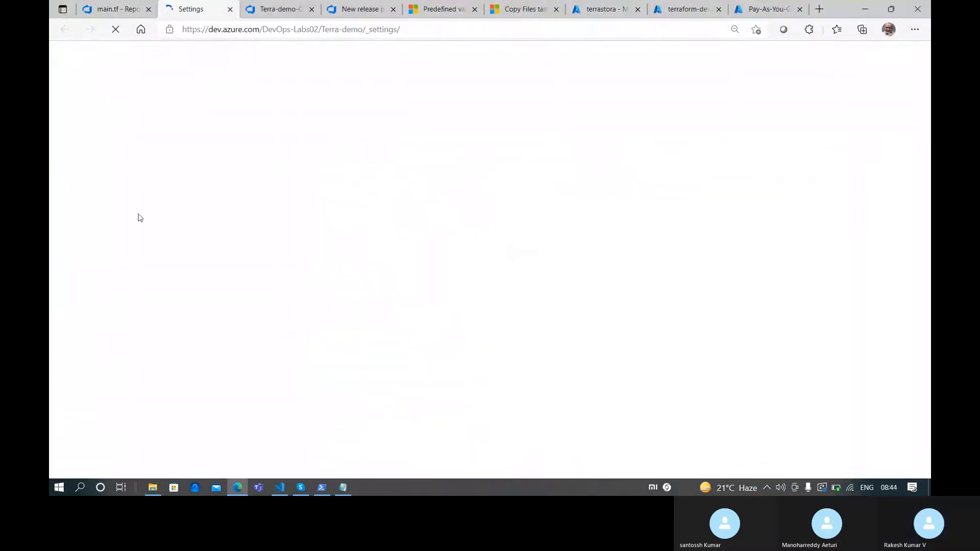
click(124, 300)
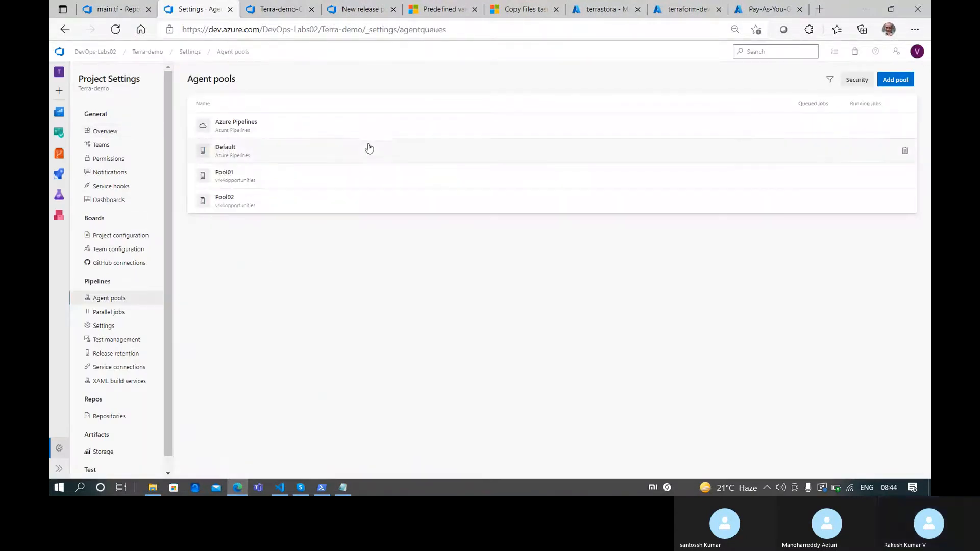
click(364, 146)
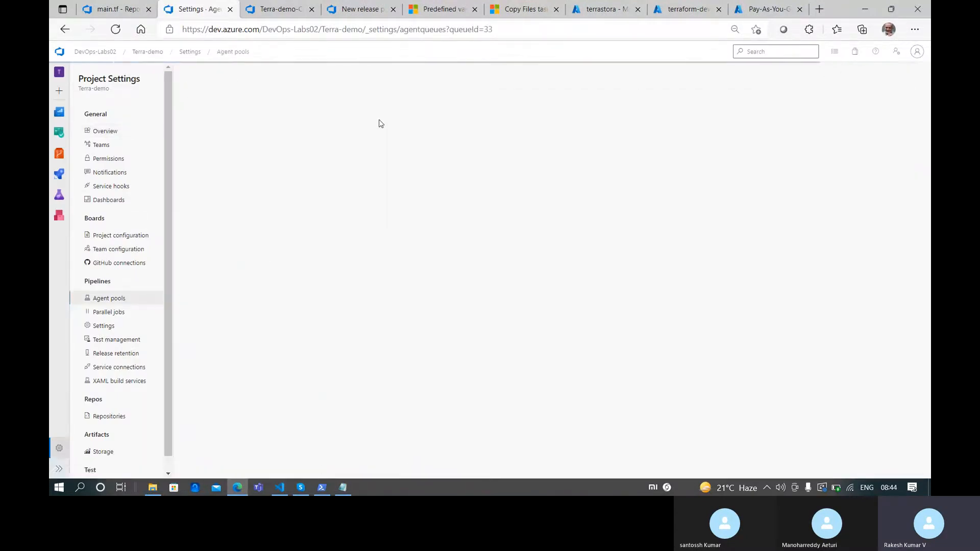
click(245, 51)
click(267, 198)
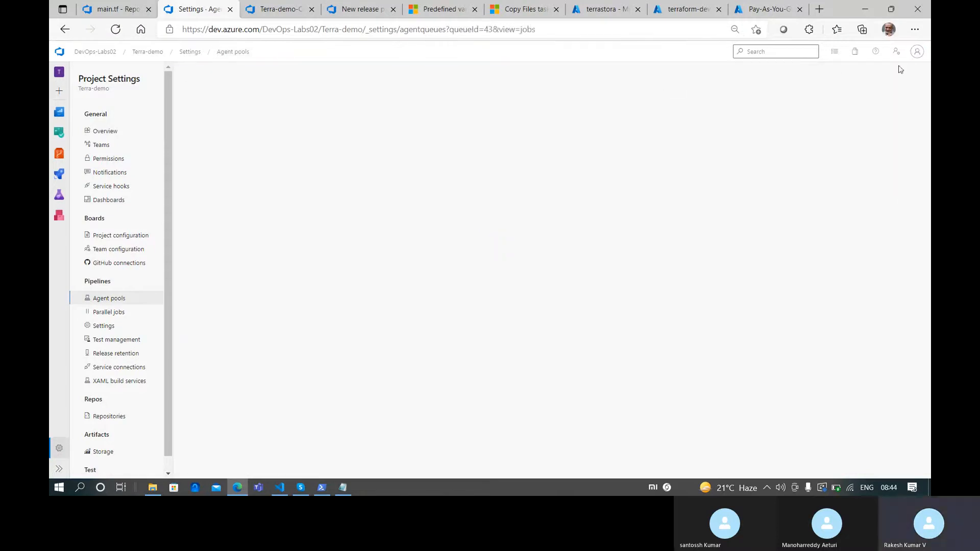
Show Pool02's Linux new-agent instructions and copy the vsts-agent-linux-x64-2.196.2.tar.gz name
click(883, 80)
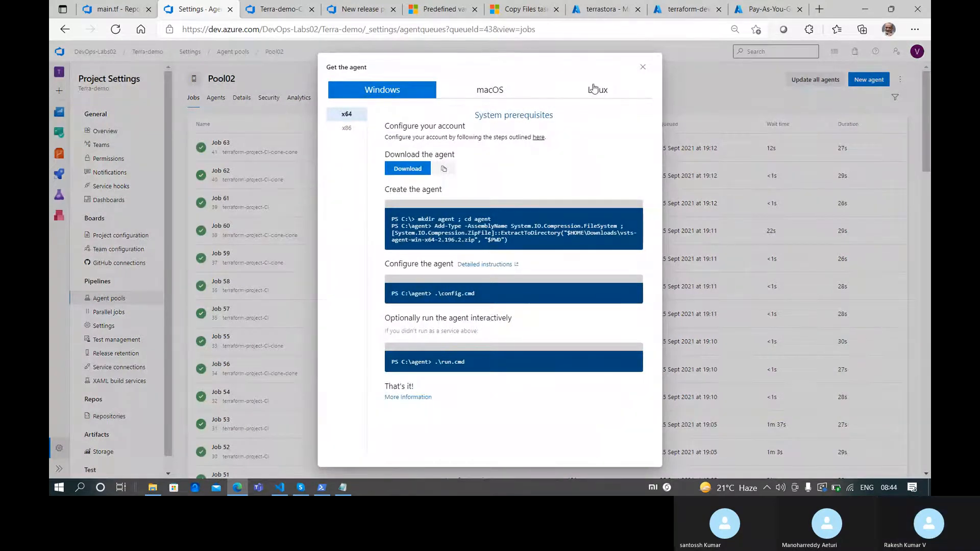
click(593, 89)
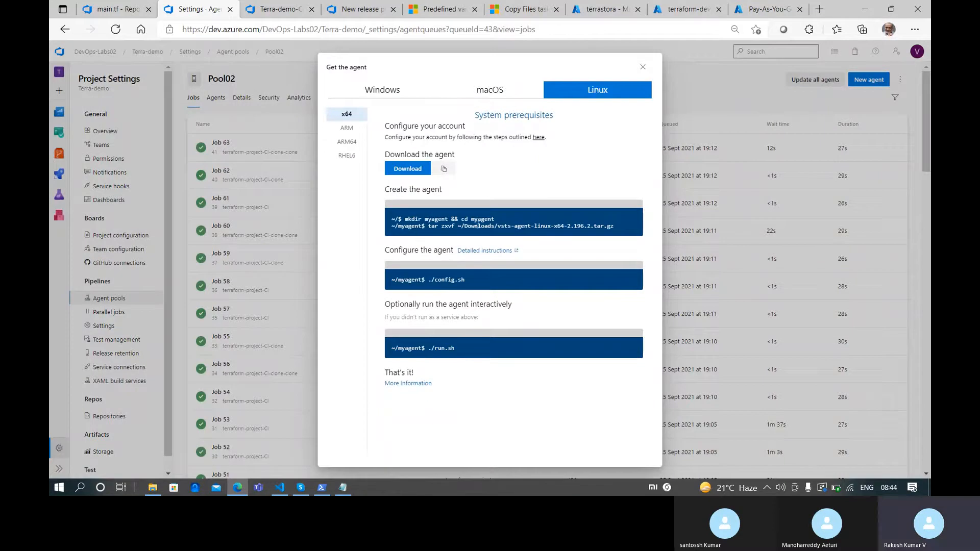
drag(614, 229, 496, 228)
key(ctrl+c)
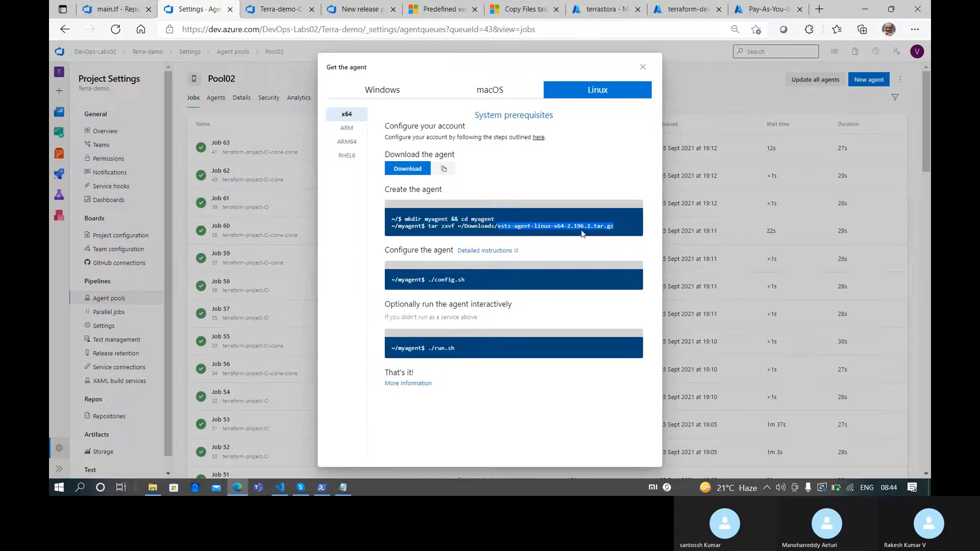
click(280, 488)
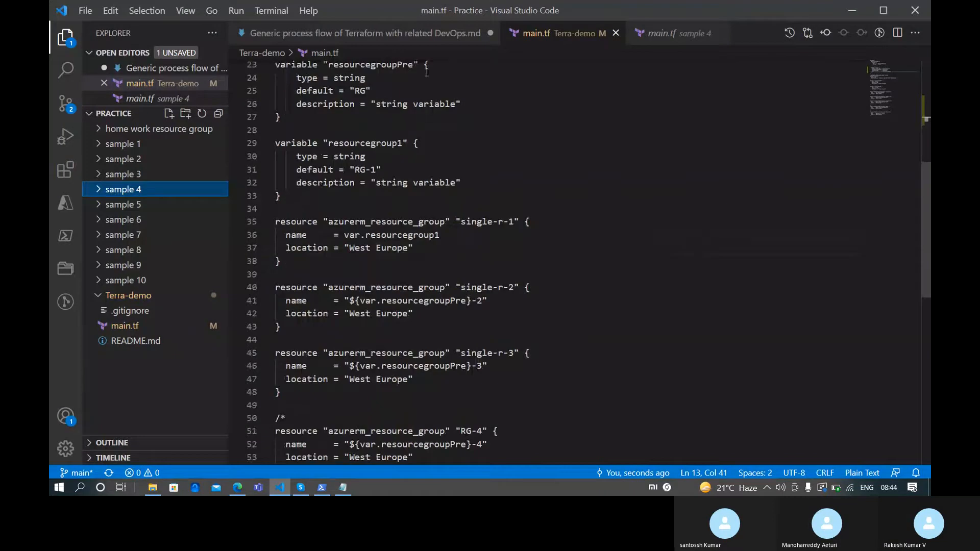
Replace the 2.190.0 package name in the wget URL with vsts-agent-linux-x64-2.196.2.tar.gz and save
click(343, 488)
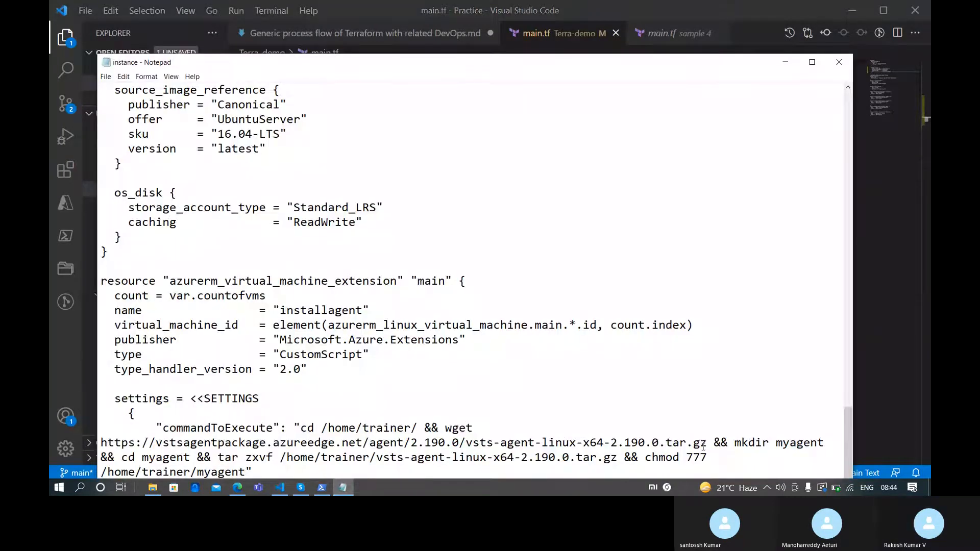
drag(706, 442, 466, 443)
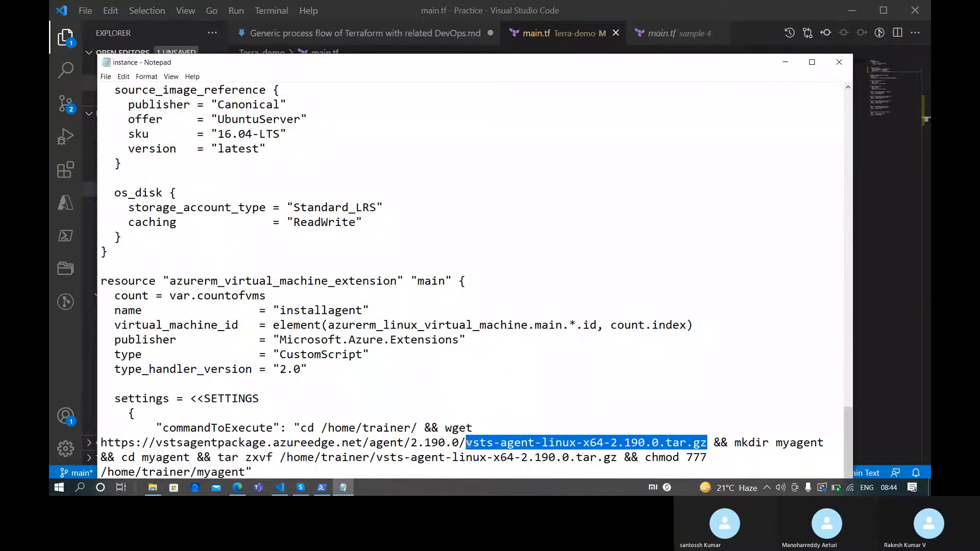
key(ctrl+v)
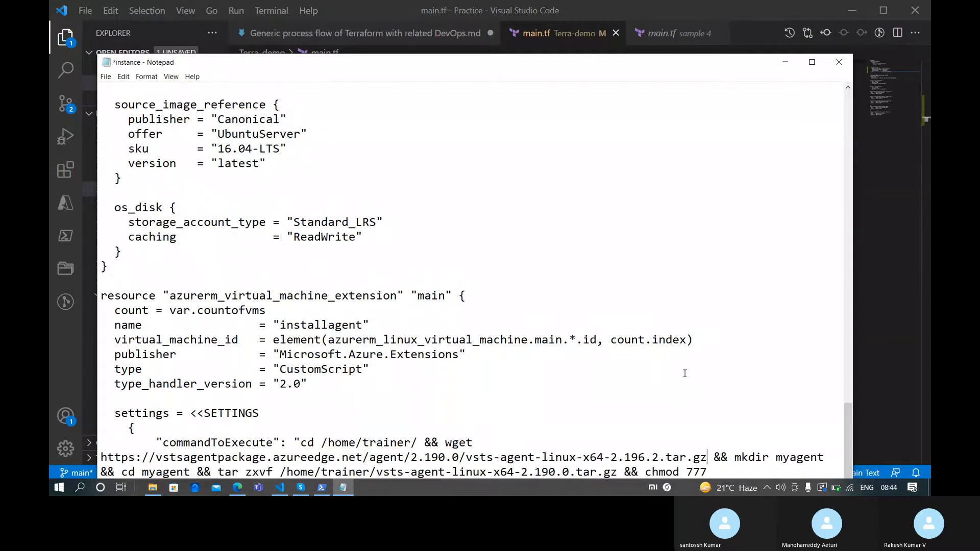
key(ctrl+z)
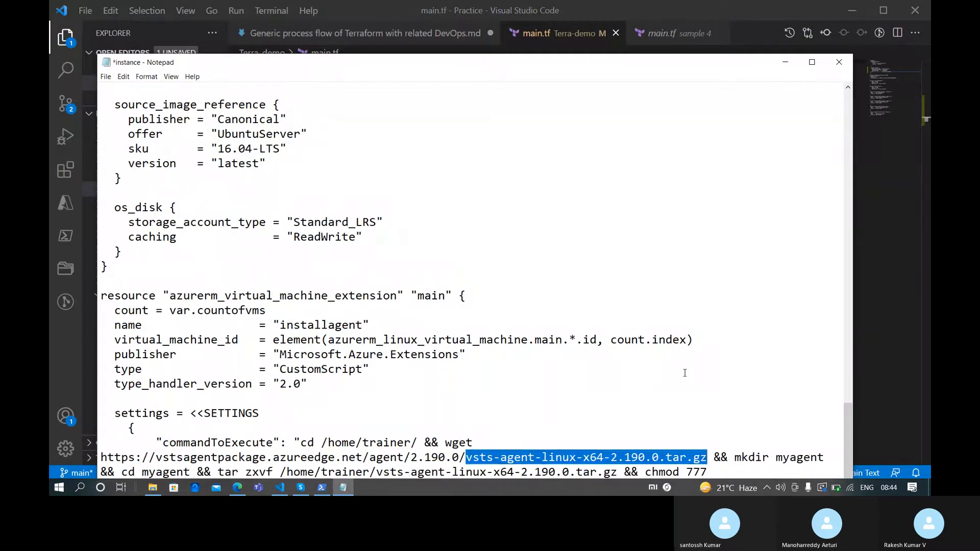
key(ctrl+v)
key(ctrl+z)
key(ctrl+v)
scroll(685, 370, down, 1)
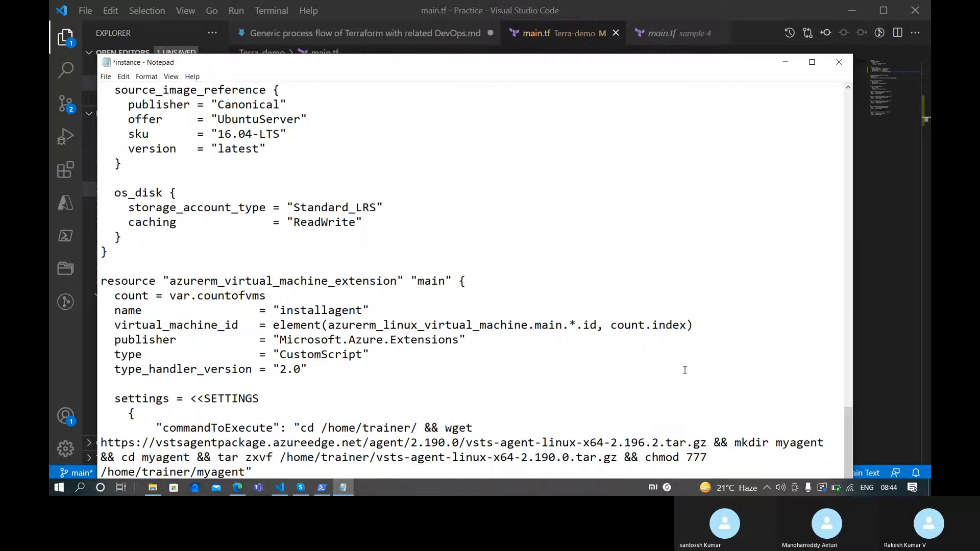
key(ctrl+z)
key(ctrl+v)
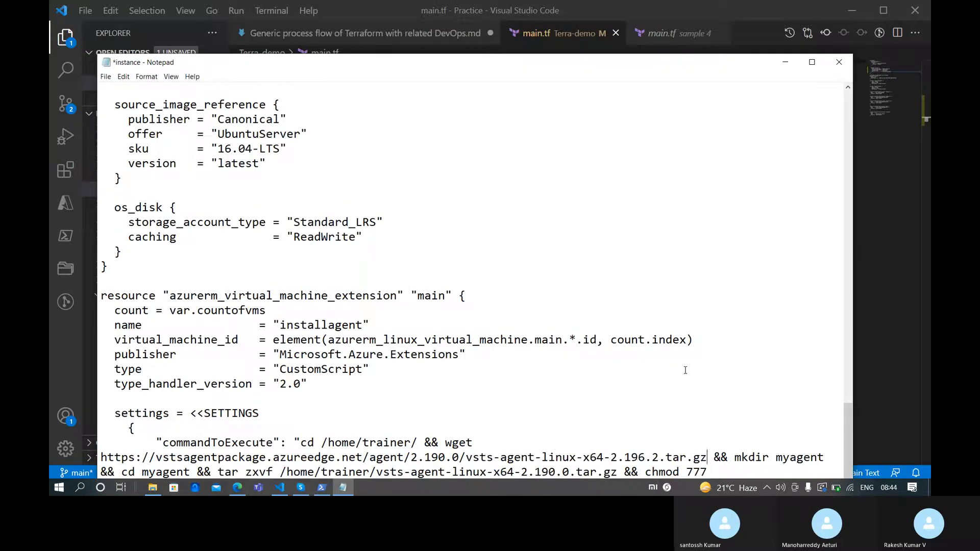
key(ctrl+z)
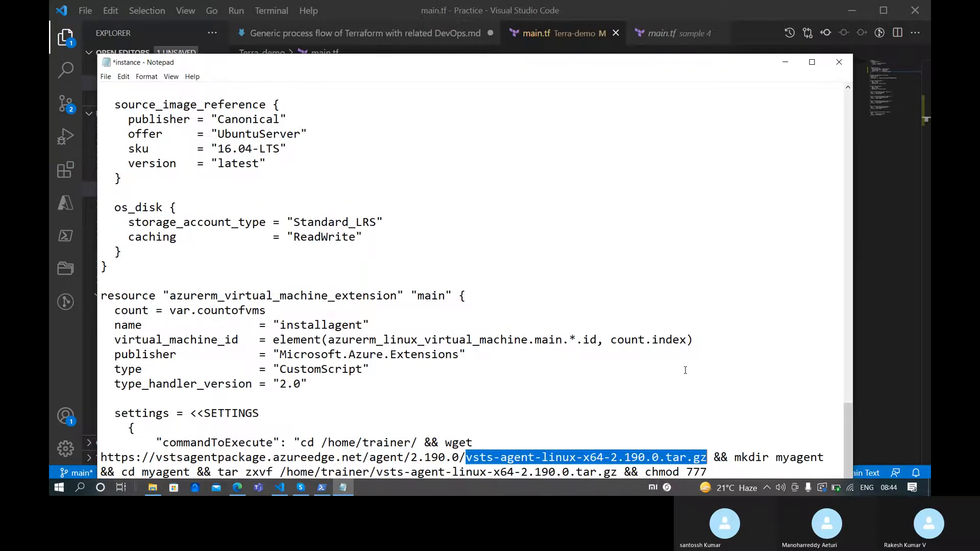
key(ctrl+v)
key(ctrl+s)
key(alt+Tab)
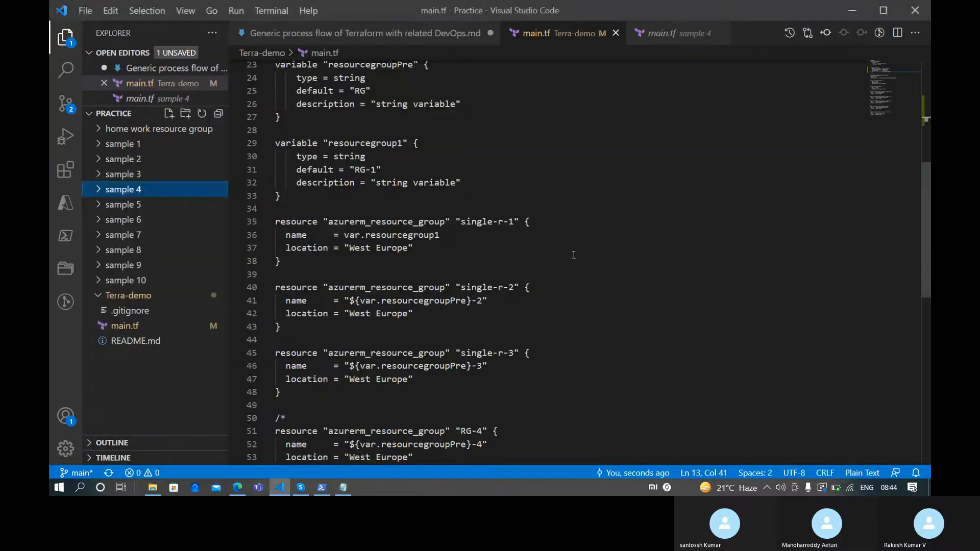
key(alt+Tab)
key(alt+Tab)
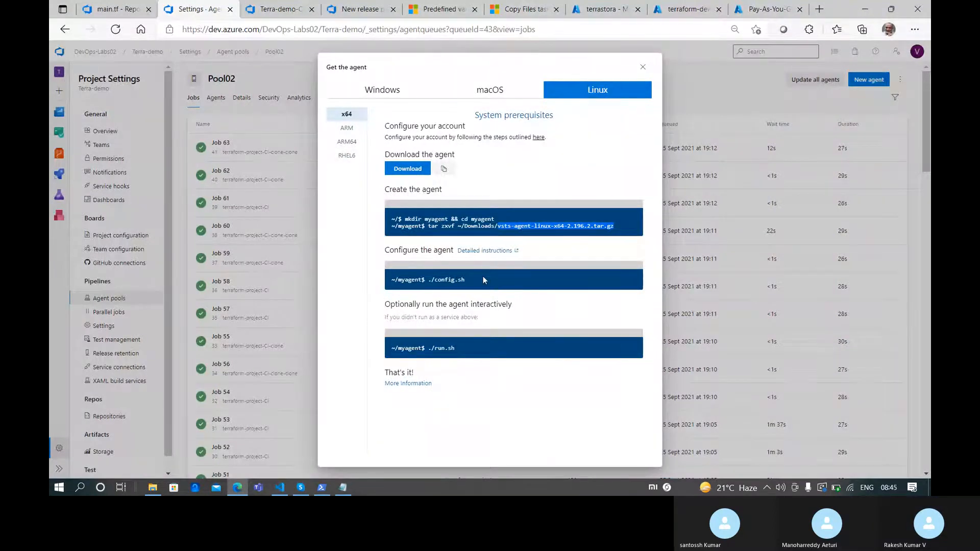
Paste the copied 2.196.2 agent download link over the URL in the instance file
click(442, 170)
key(alt+Tab)
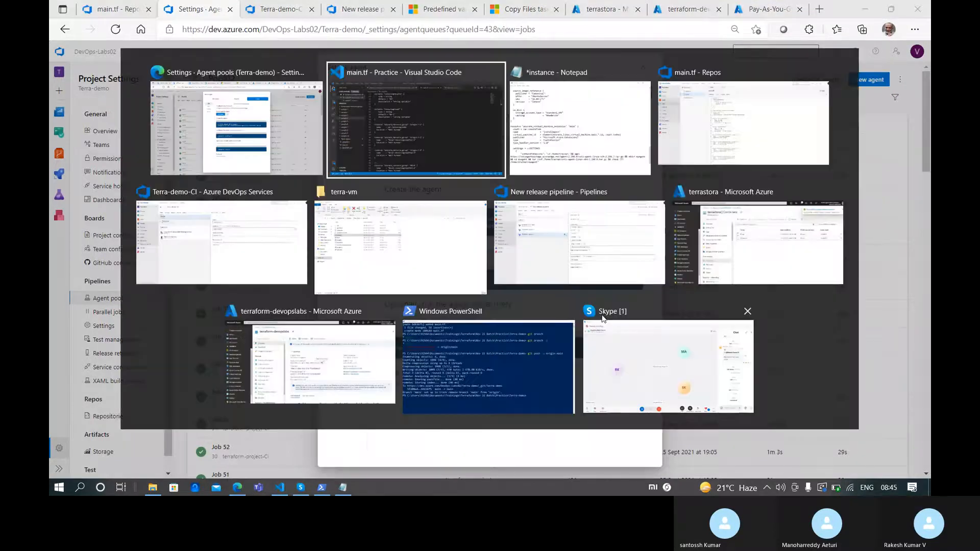
scroll(490, 180, down, 2)
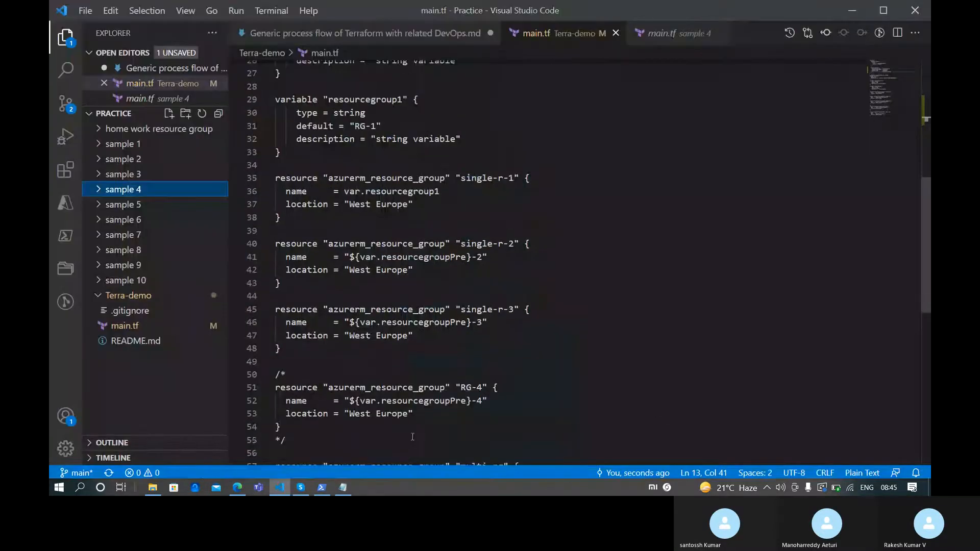
key(alt+Tab)
key(alt+Tab)
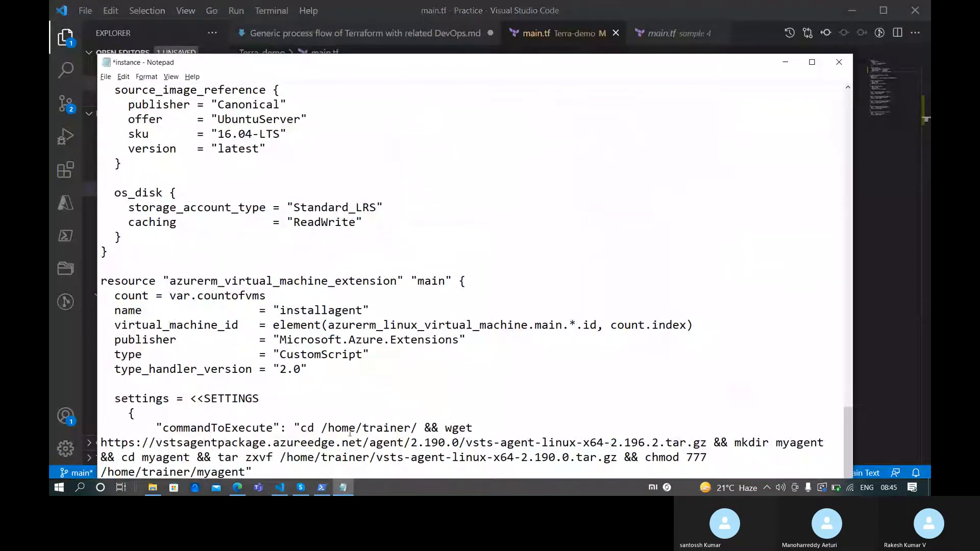
shift+click(99, 442)
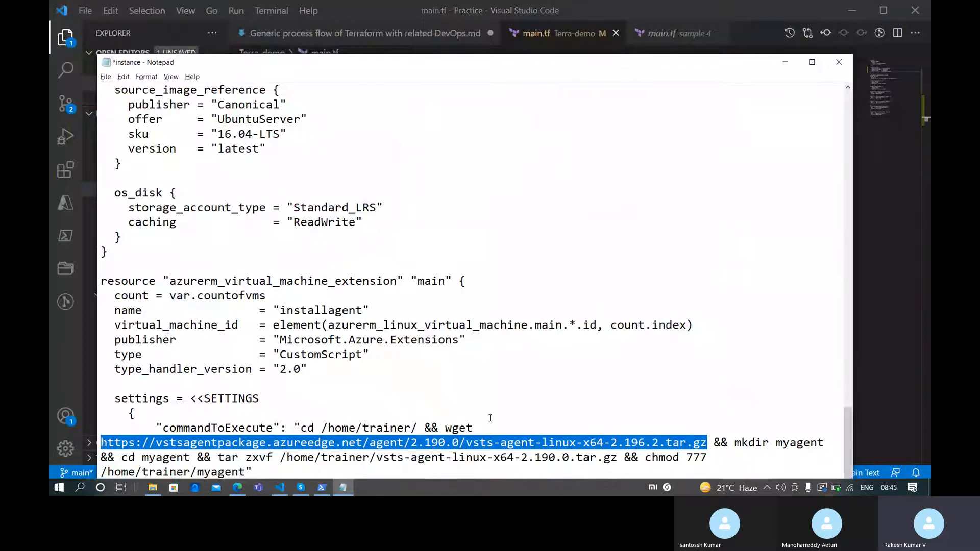
text(https://vstsagentpackage.azureedge.net/agent/2.196.2/vsts-agent-linux-x64-2.196.2.tar.gz)
Replace 2.190.0 in the tar command with the 2.196.2 file name and save the file
scroll(618, 401, down, 1)
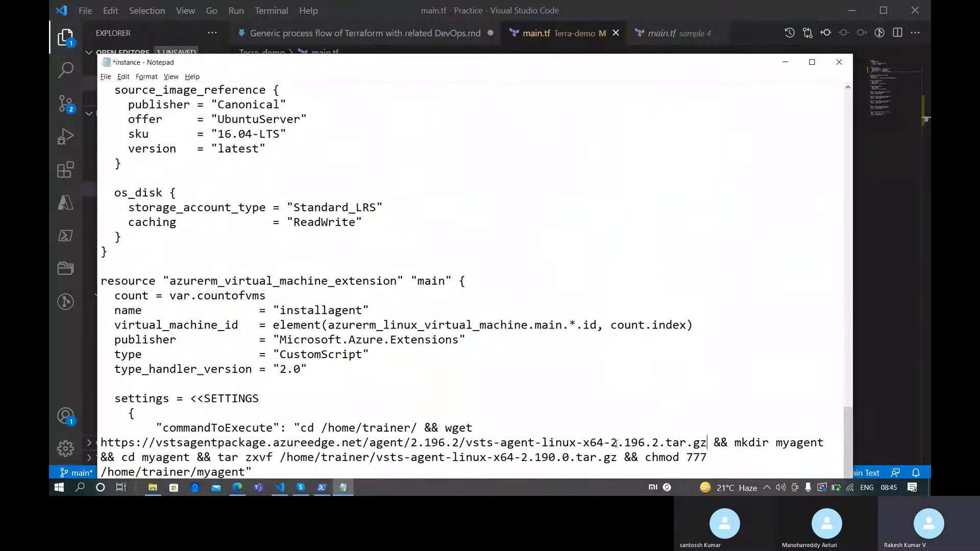
shift+click(466, 443)
key(ctrl+c)
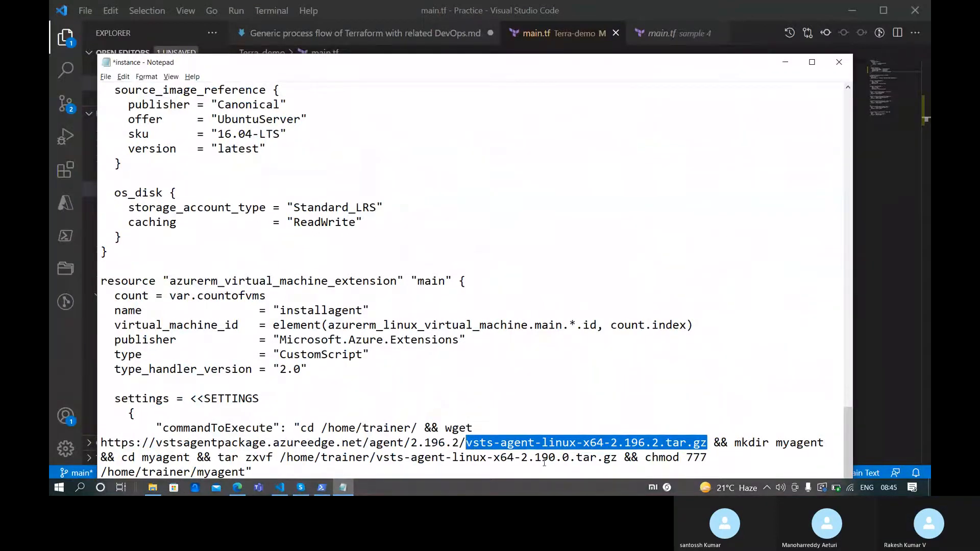
click(617, 460)
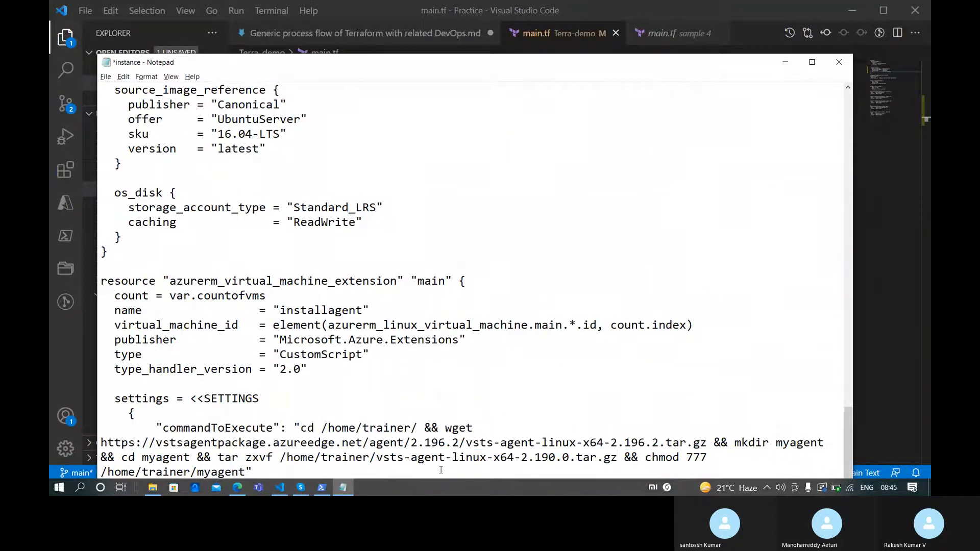
shift+click(376, 457)
key(ctrl+v)
key(ctrl+s)
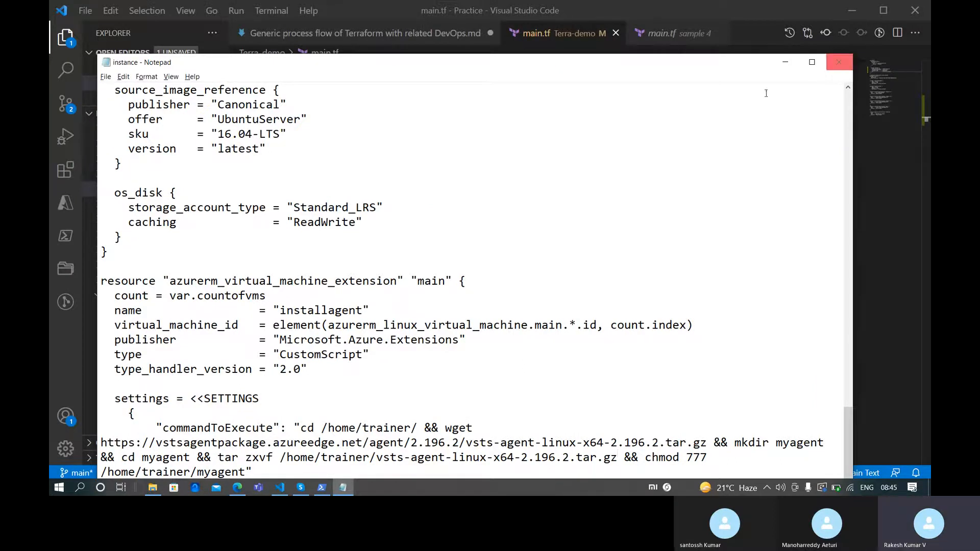
scroll(509, 198, up, 20)
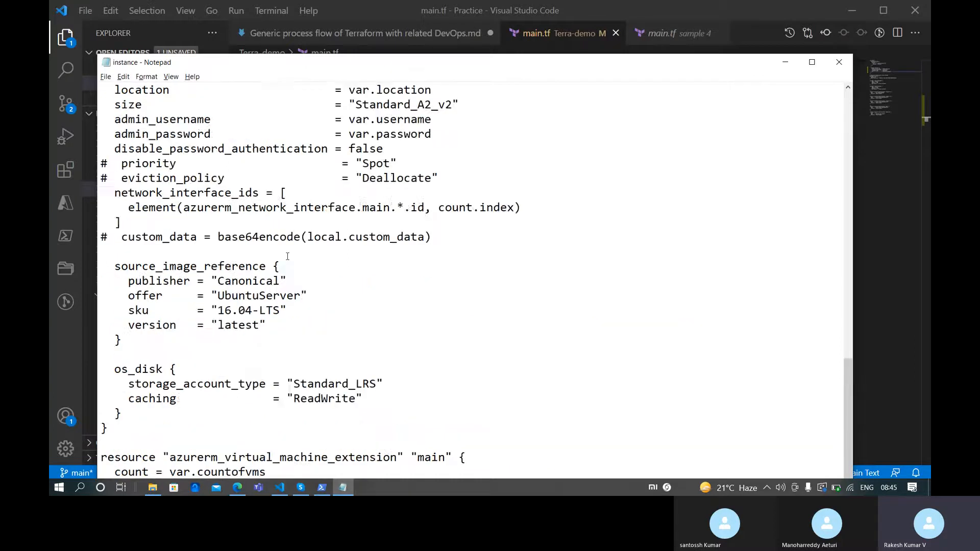
Open a new maximized PowerShell window and close the instance file in Notepad
click(322, 487)
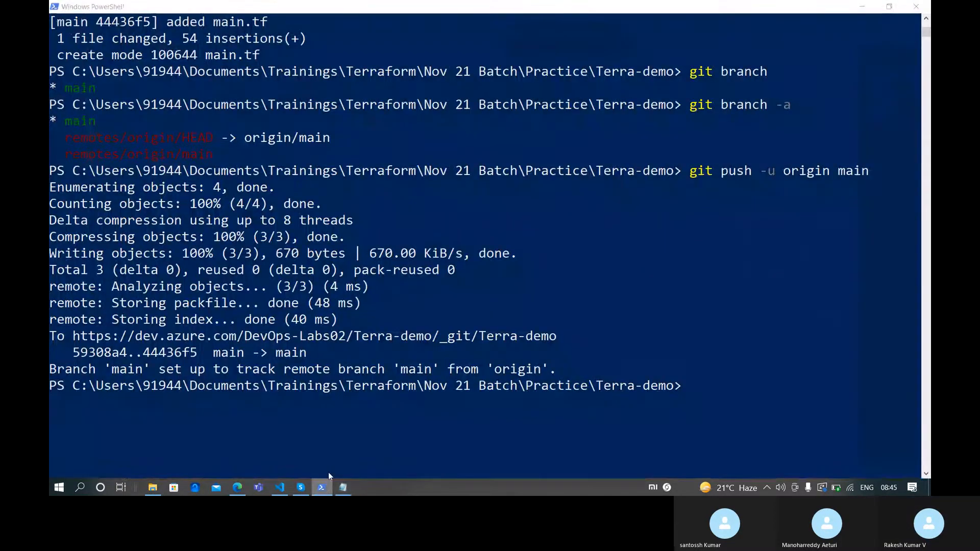
right_click(329, 477)
click(330, 432)
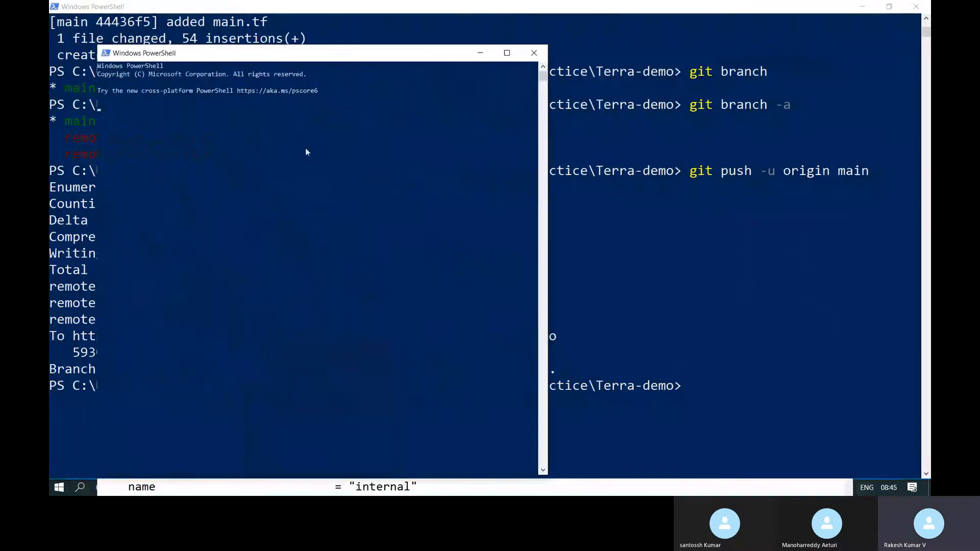
double_click(322, 56)
scroll(472, 220, up, 3)
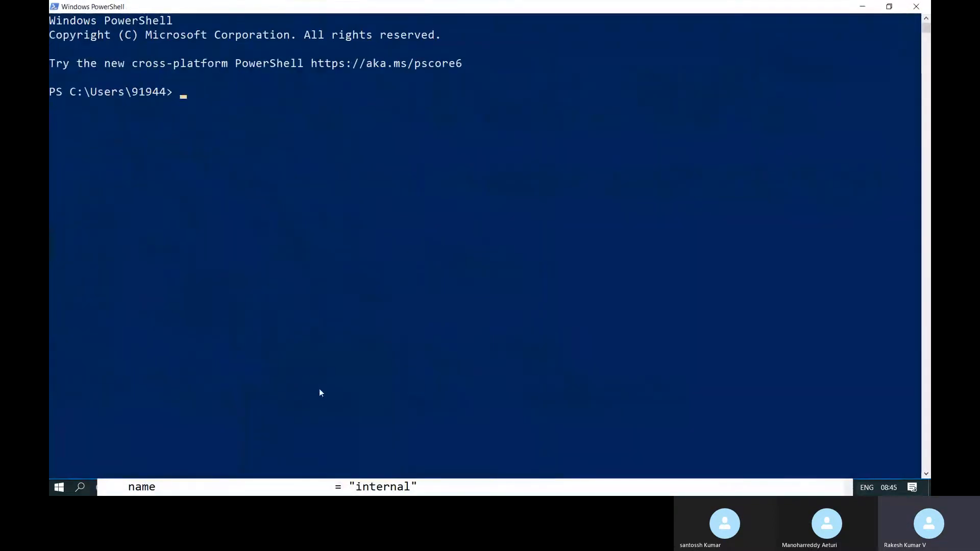
click(272, 487)
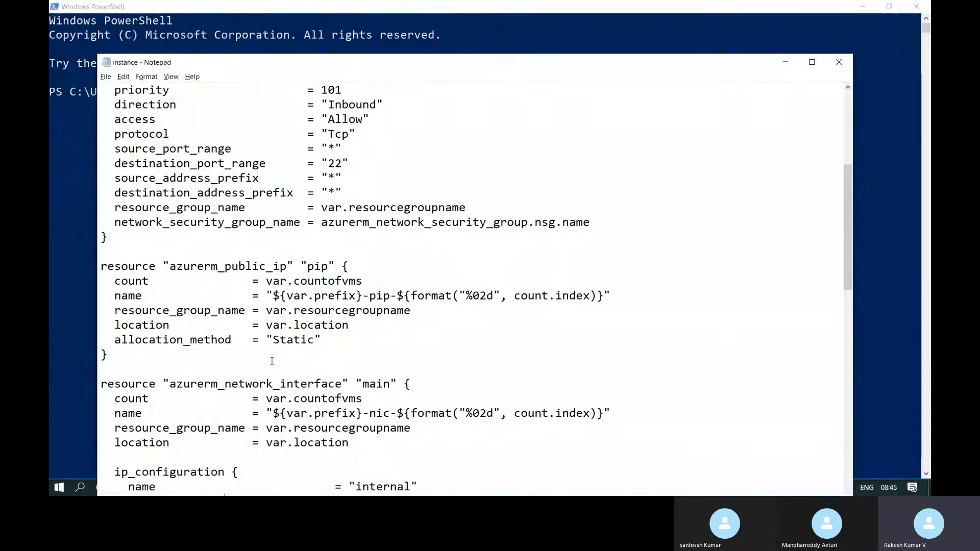
click(841, 69)
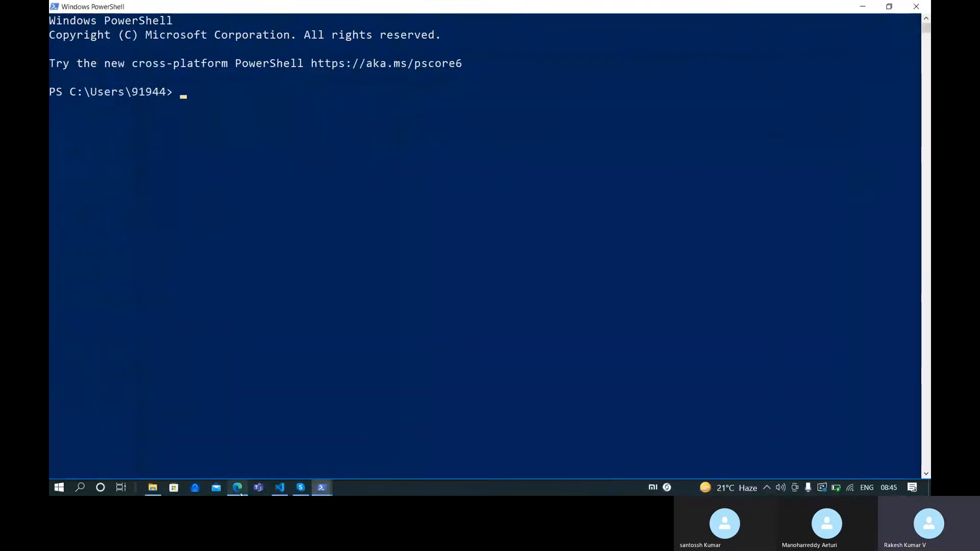
Change PowerShell into the copied terra-vm folder path and list its Terraform files
click(152, 487)
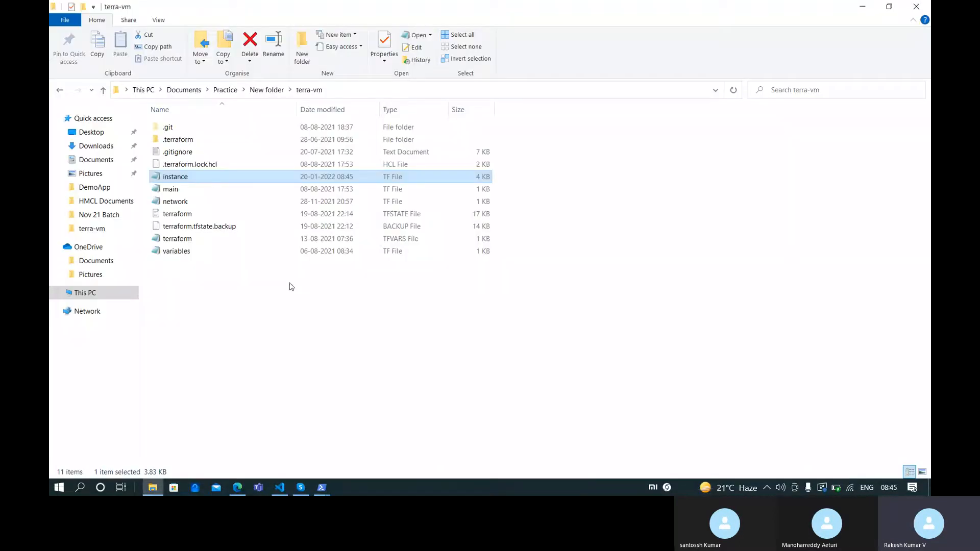
click(347, 94)
click(321, 487)
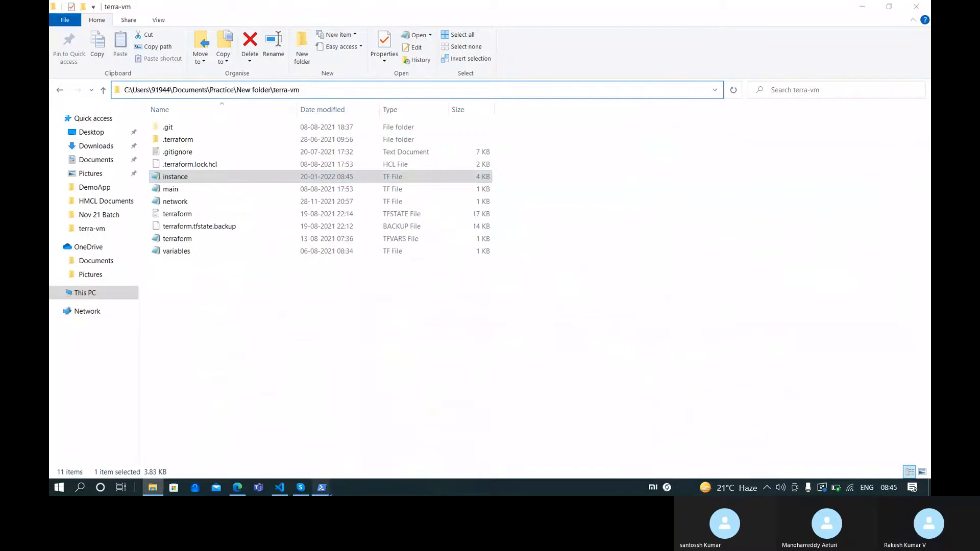
click(405, 421)
text(cd )
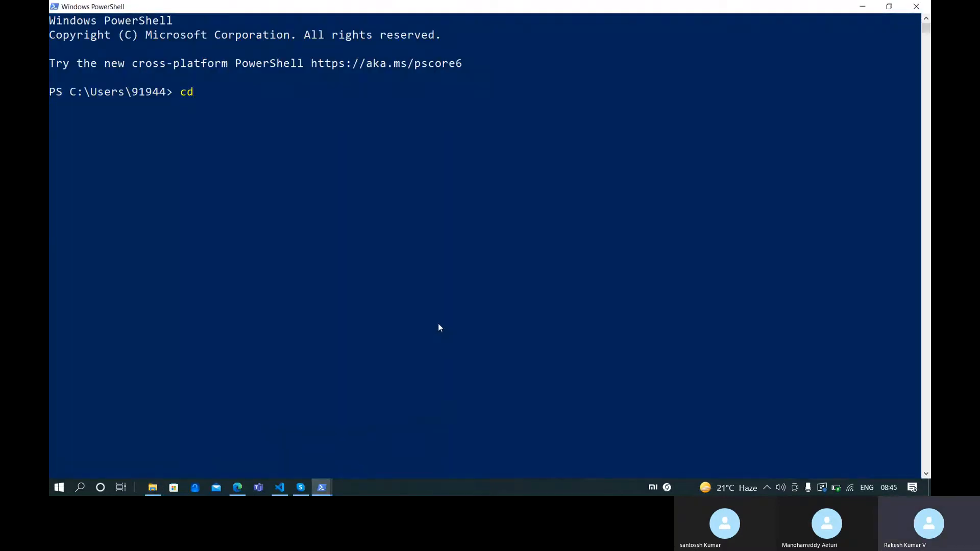
text("")
text(C:\Users\91944\Documents\Practice\New folder\terra-vm)
key(Return)
text(ls)
key(Return)
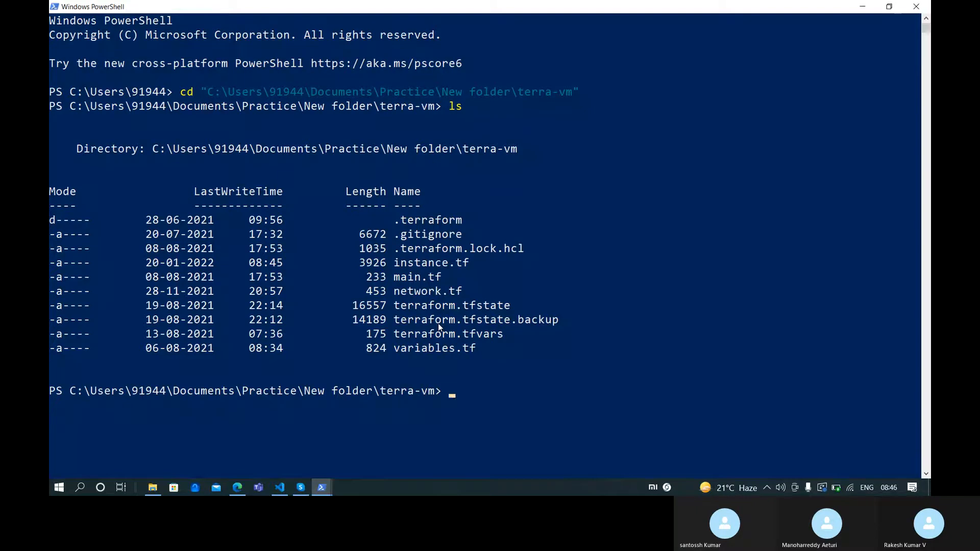
text(ter)
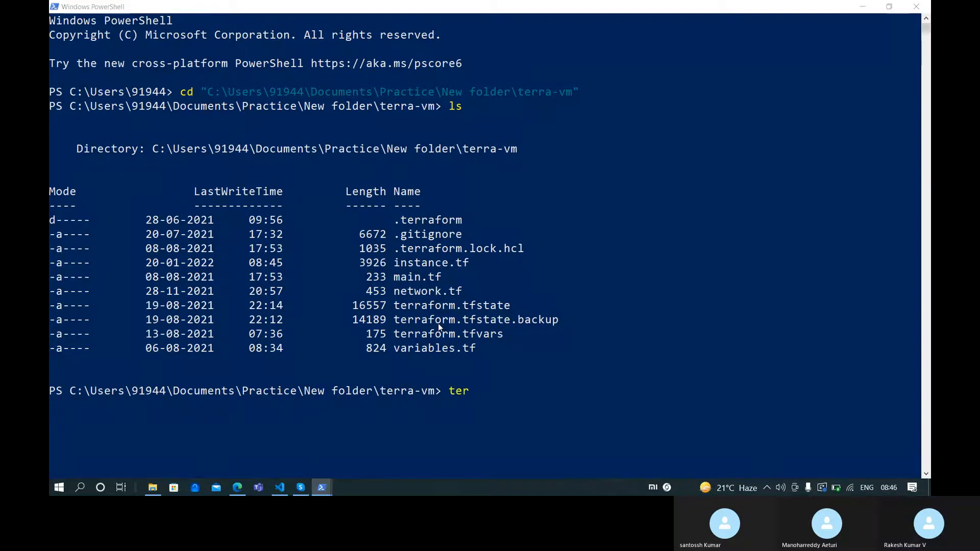
key(alt+Tab)
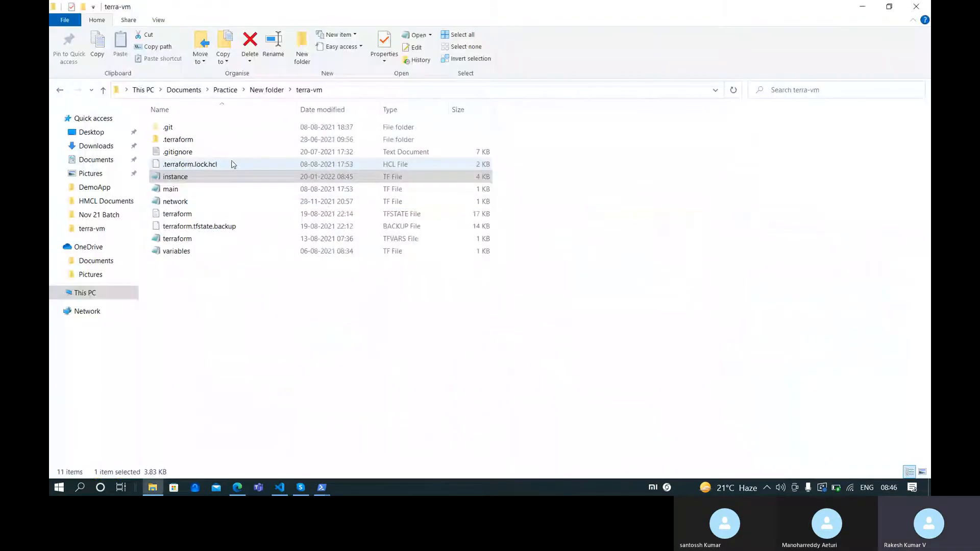
Review main.tf's provider settings, then run terraform plan, which fails with a plugin error
double_click(205, 189)
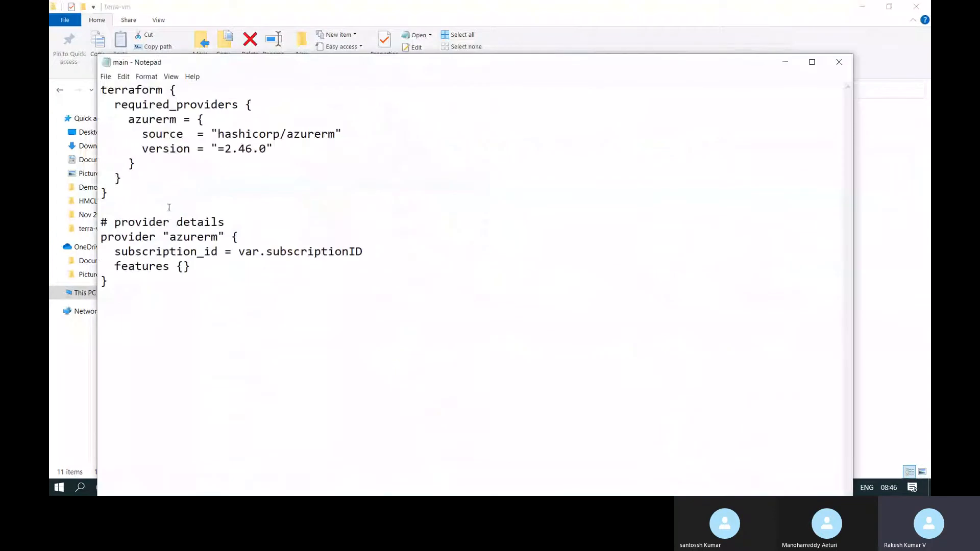
click(839, 62)
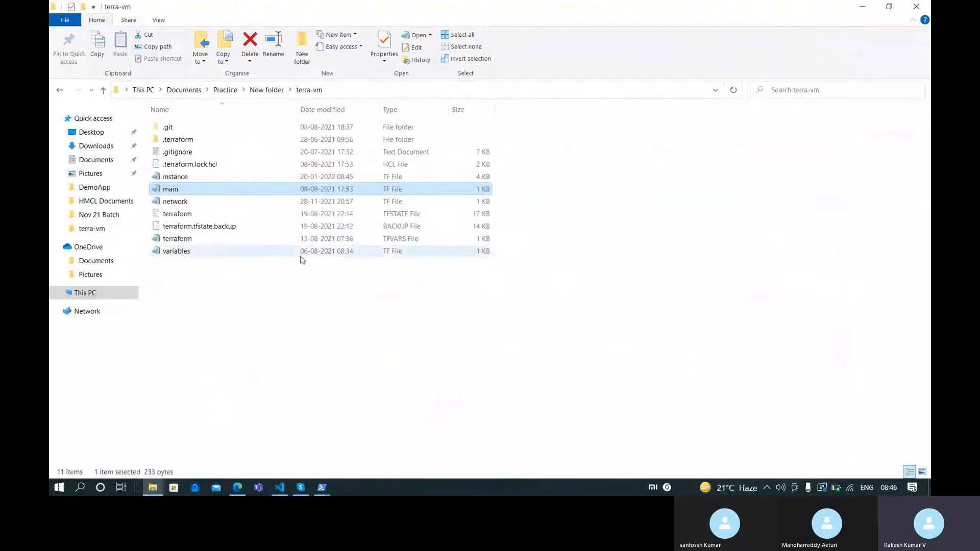
key(alt+Tab)
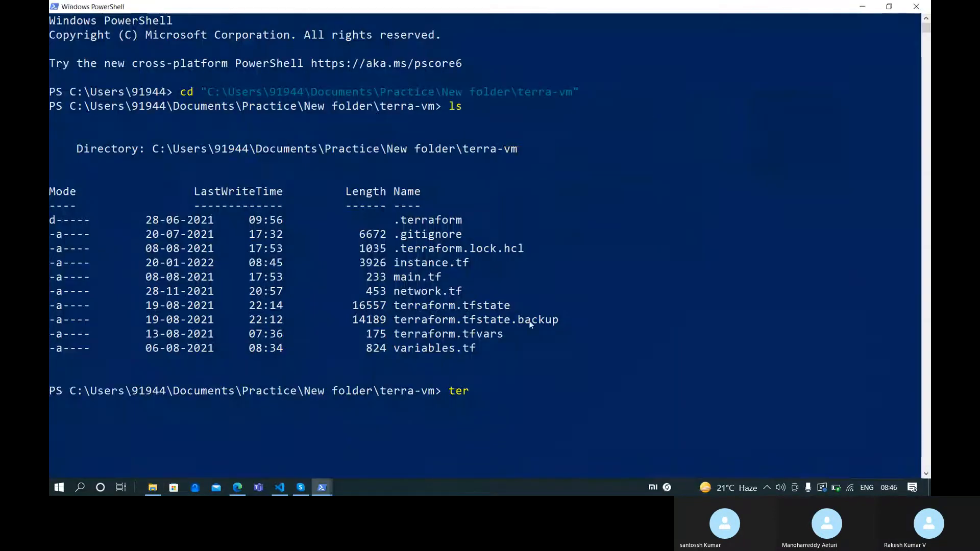
text(raf)
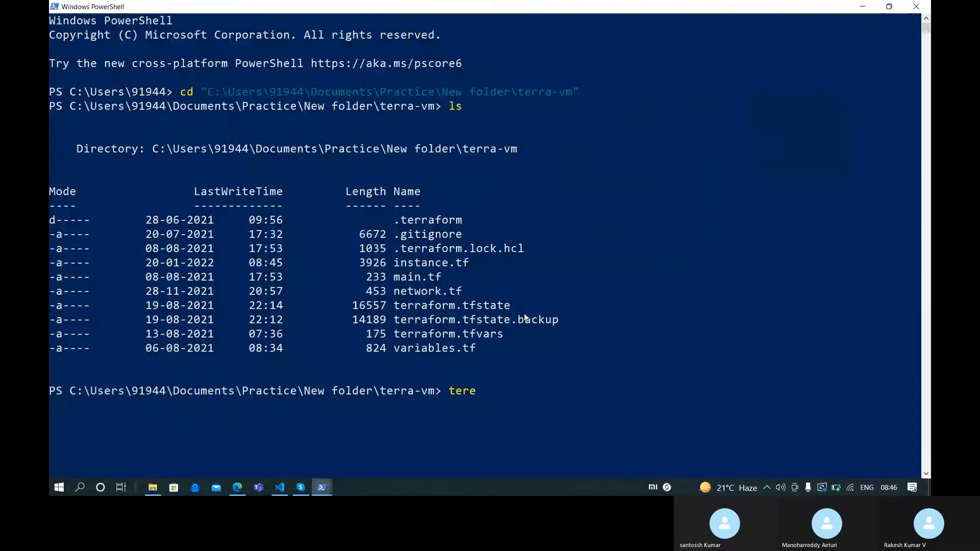
text(orm plan)
key(Return)
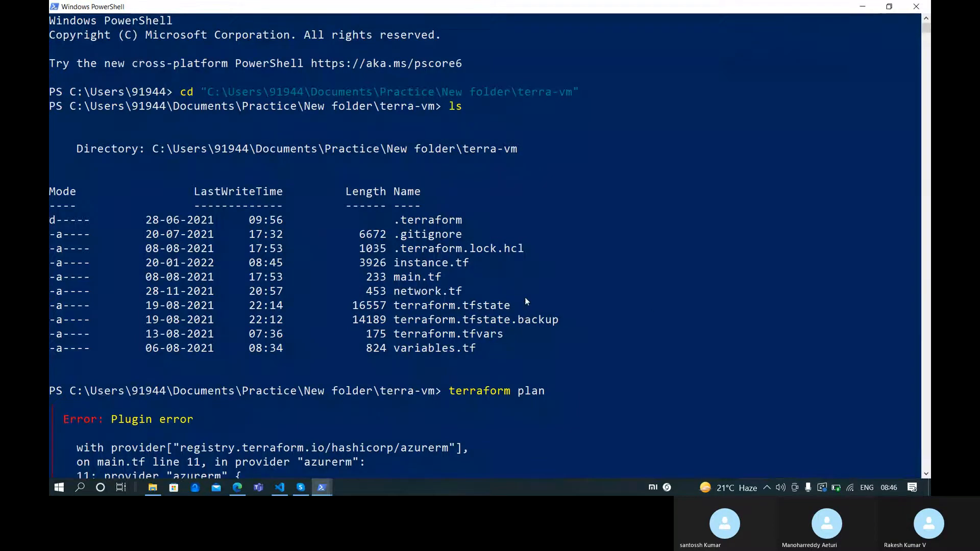
scroll(567, 276, down, 2)
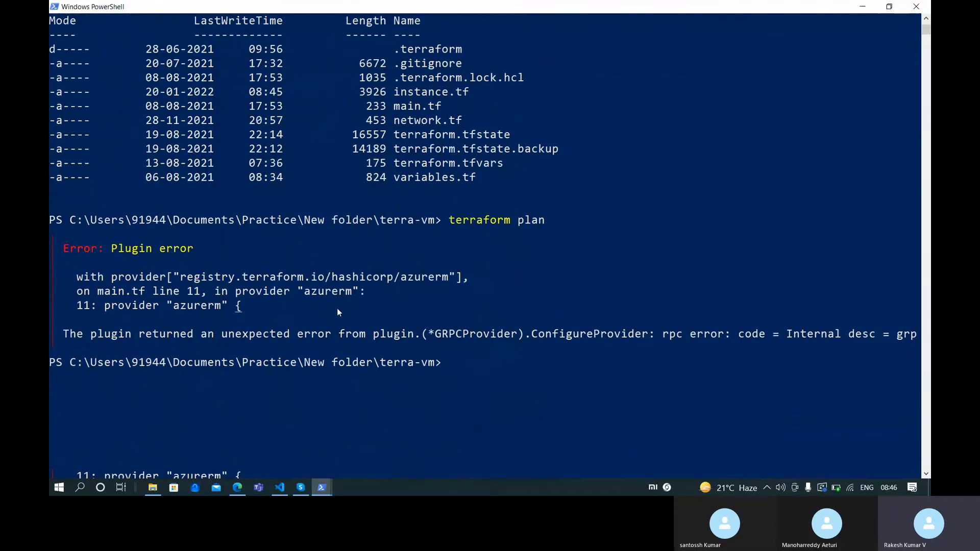
Run terraform init in terra-vm, initializing successfully with azurerm v2.46.0
text(terraform init)
key(Return)
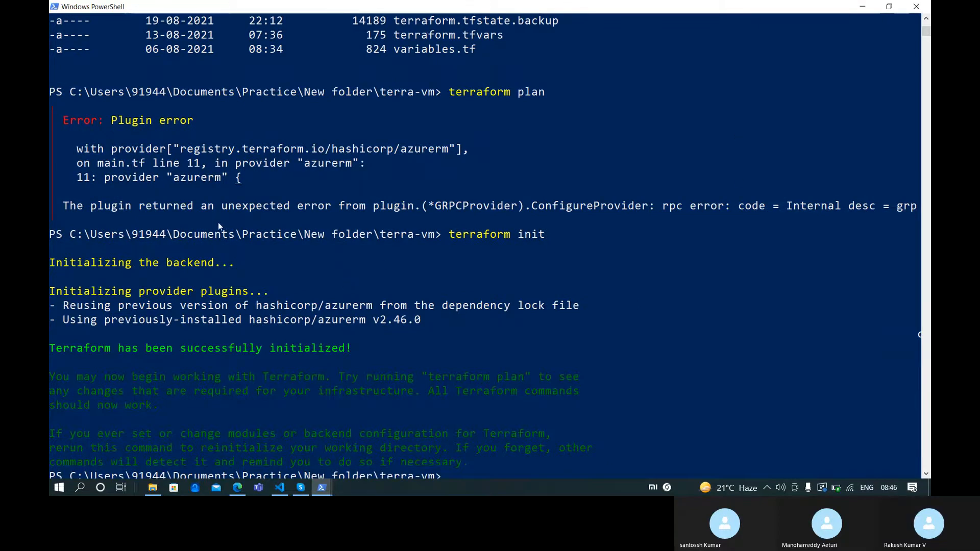
scroll(396, 245, down, 4)
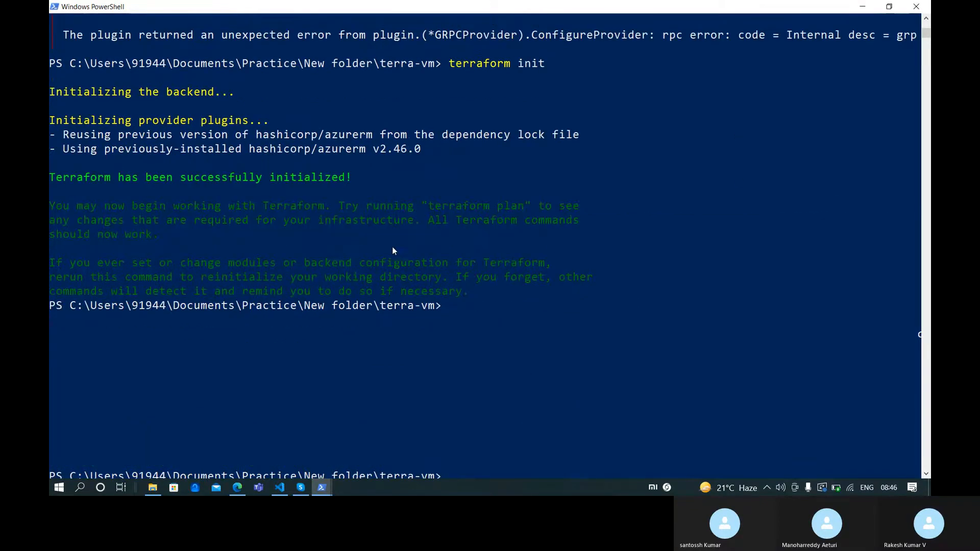
key(alt+Tab)
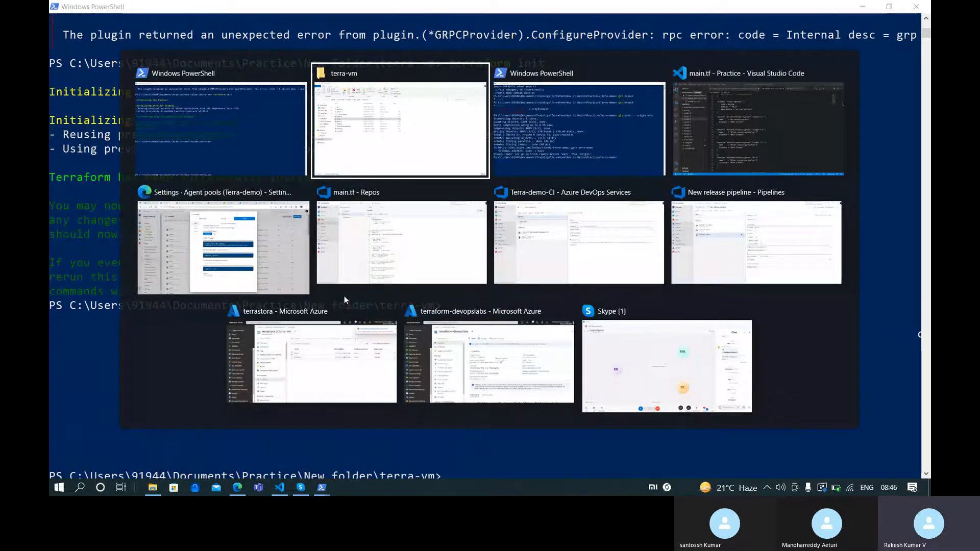
Review main and variables in Notepad and close them, then open terraform.tfvars
click(363, 166)
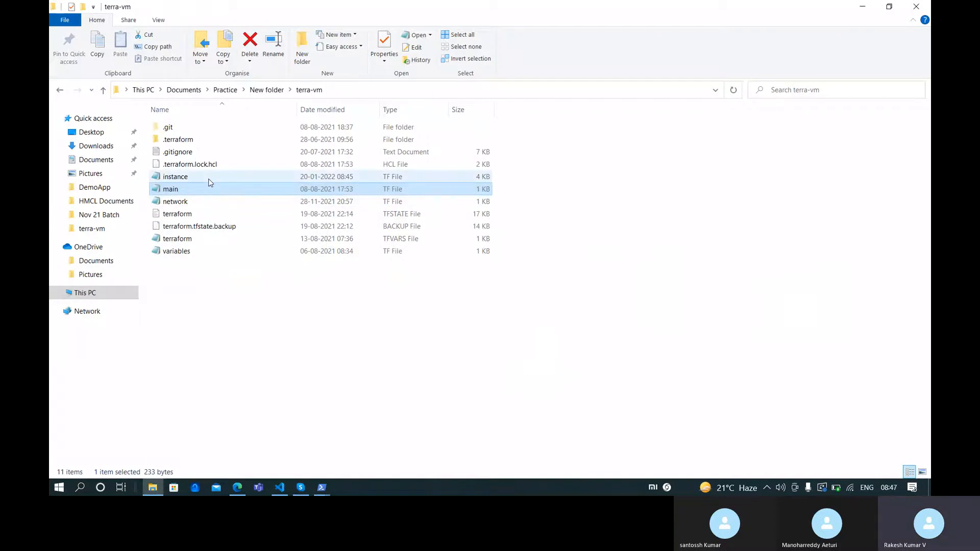
double_click(209, 188)
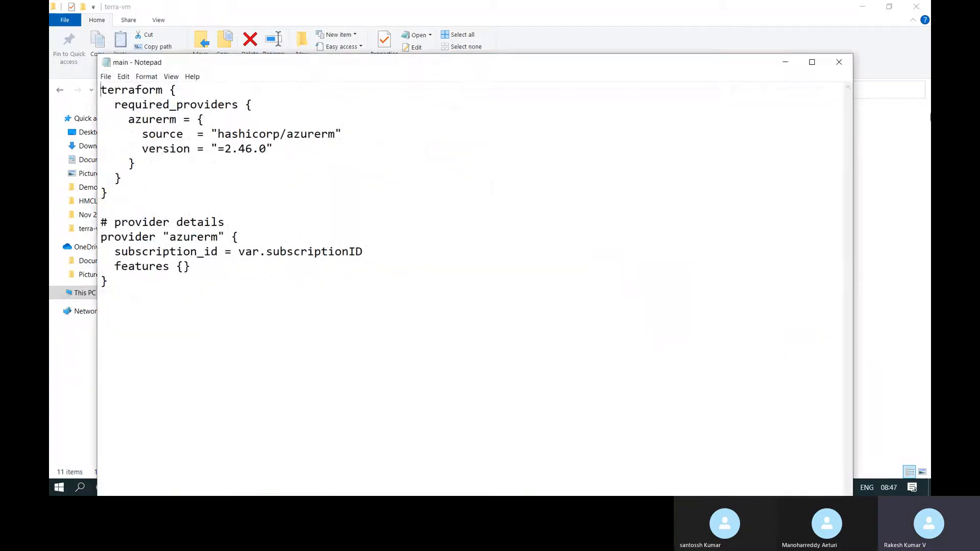
click(839, 61)
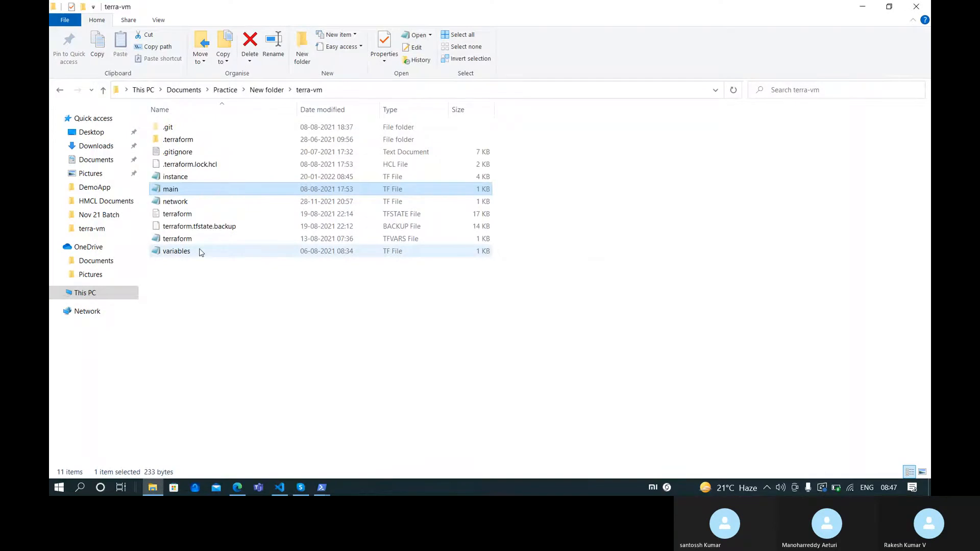
double_click(200, 252)
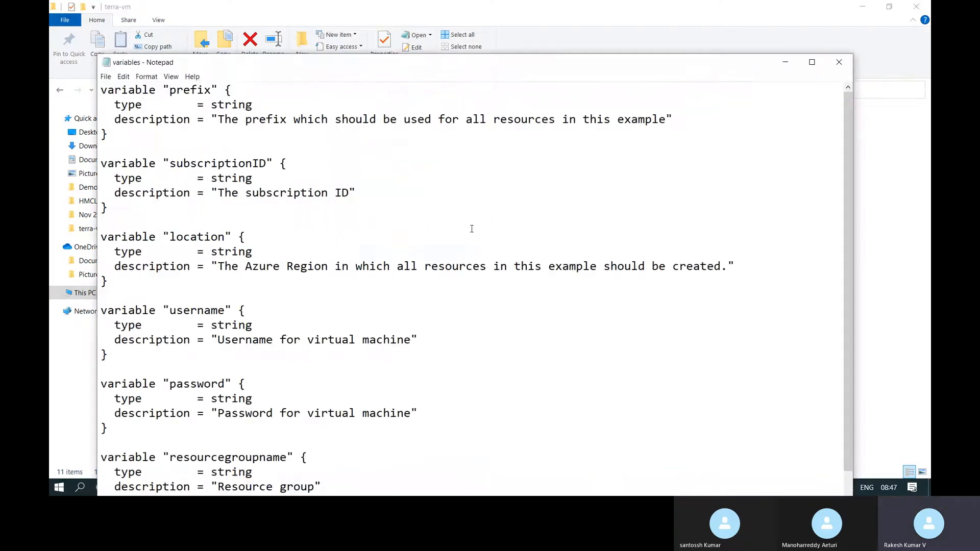
scroll(378, 220, down, 2)
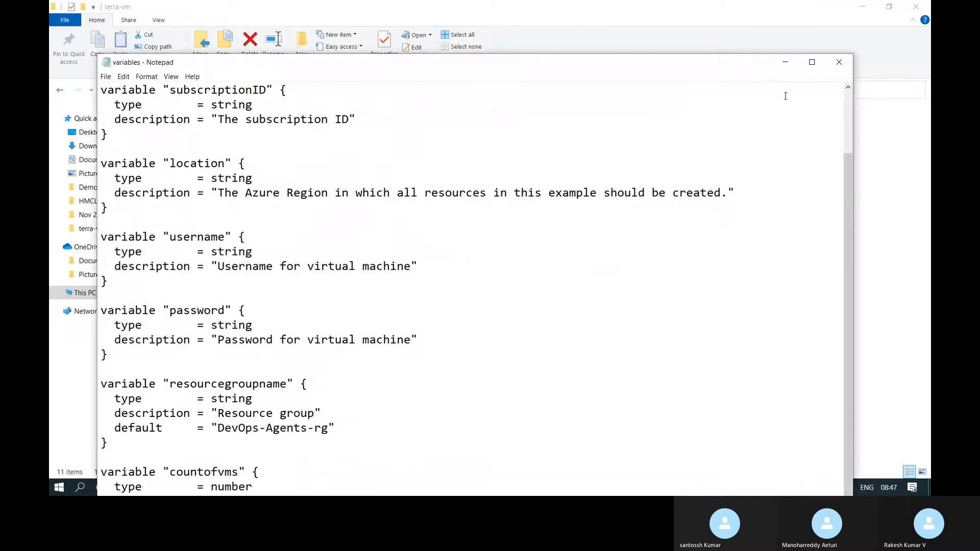
click(838, 62)
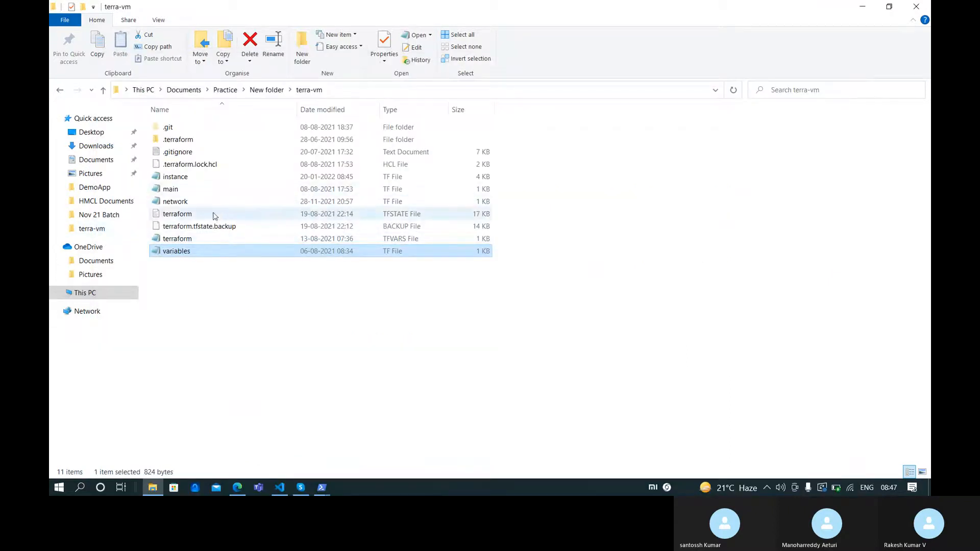
double_click(395, 239)
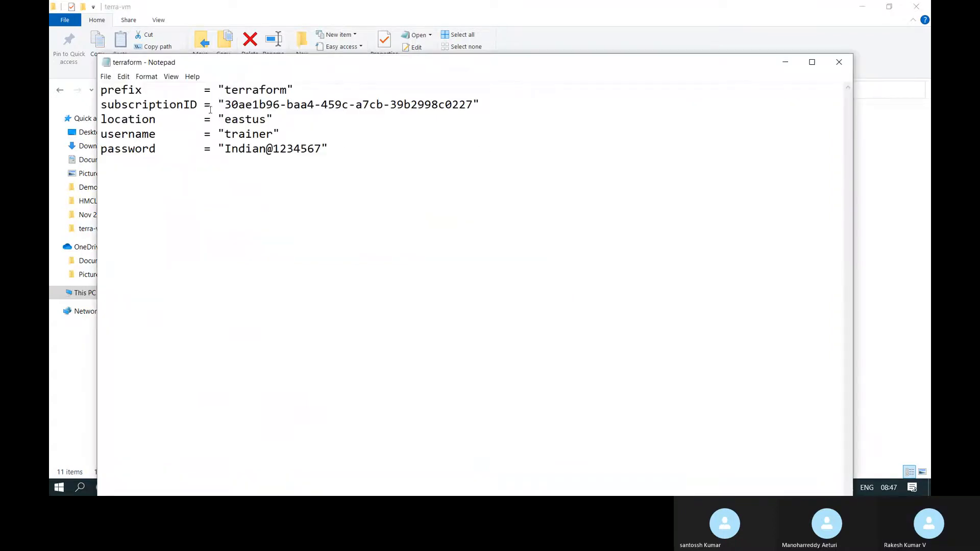
Copy the Pay-As-You-Go Subscription ID from its Overview in the Azure portal
double_click(314, 63)
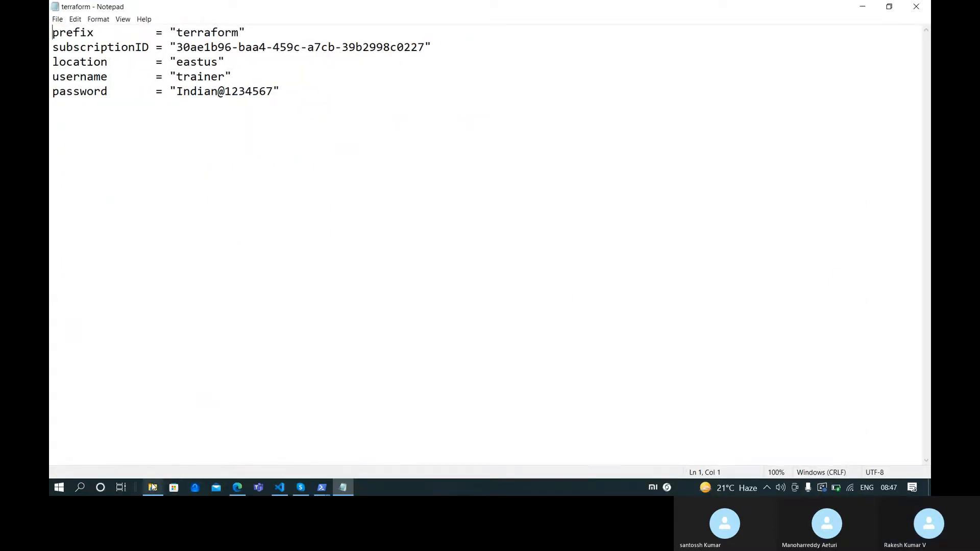
click(240, 485)
click(670, 10)
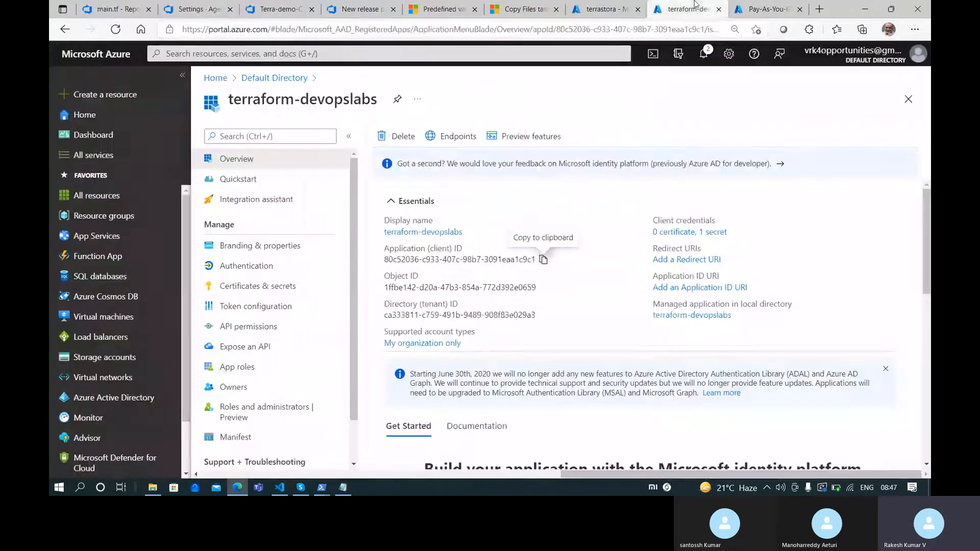
click(765, 9)
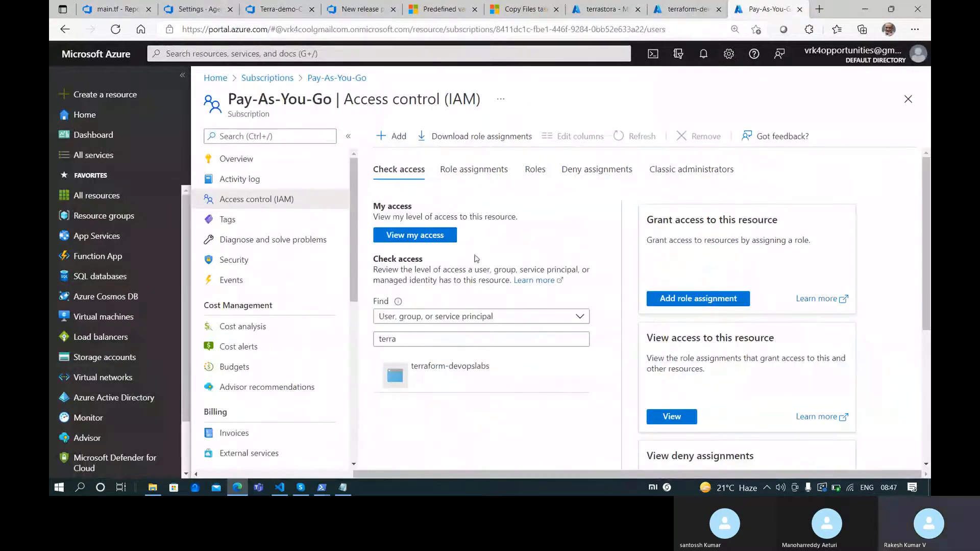
click(261, 158)
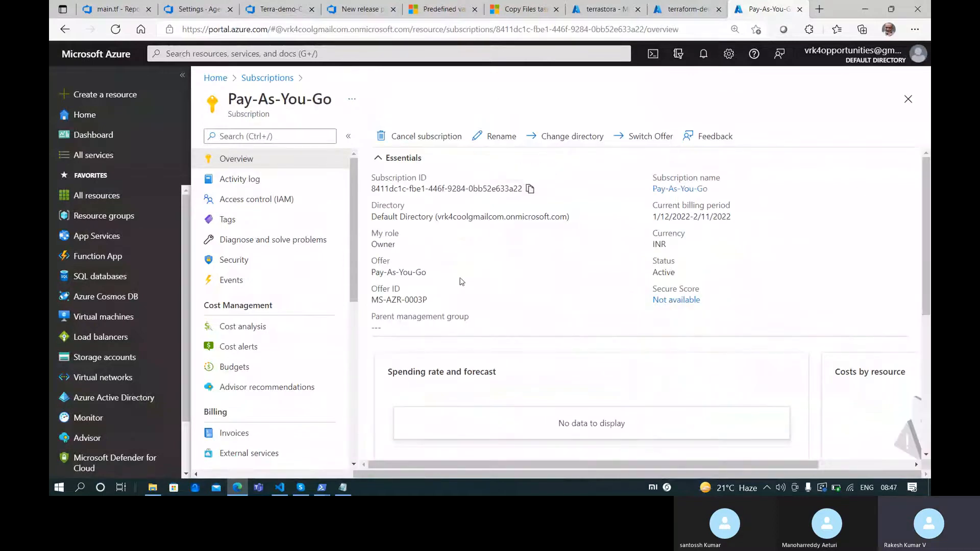
key(alt+Tab)
key(alt+Tab)
key(alt+Tab)
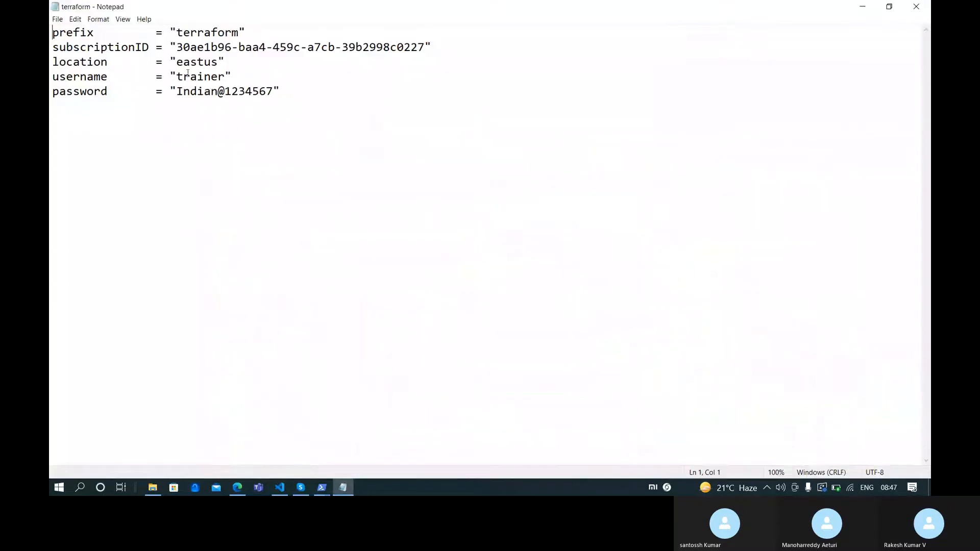
Replace the old subscriptionID in terraform.tfvars with the copied ID and close Notepad
click(177, 46)
shift+click(424, 47)
text(8411dc1c-fbe1-446f-9284-0bb52e633a22)
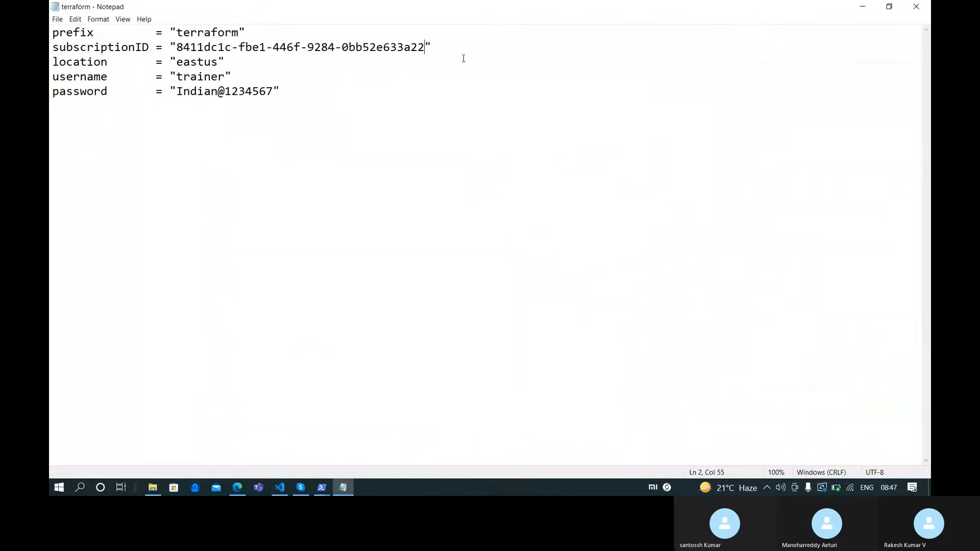
click(916, 6)
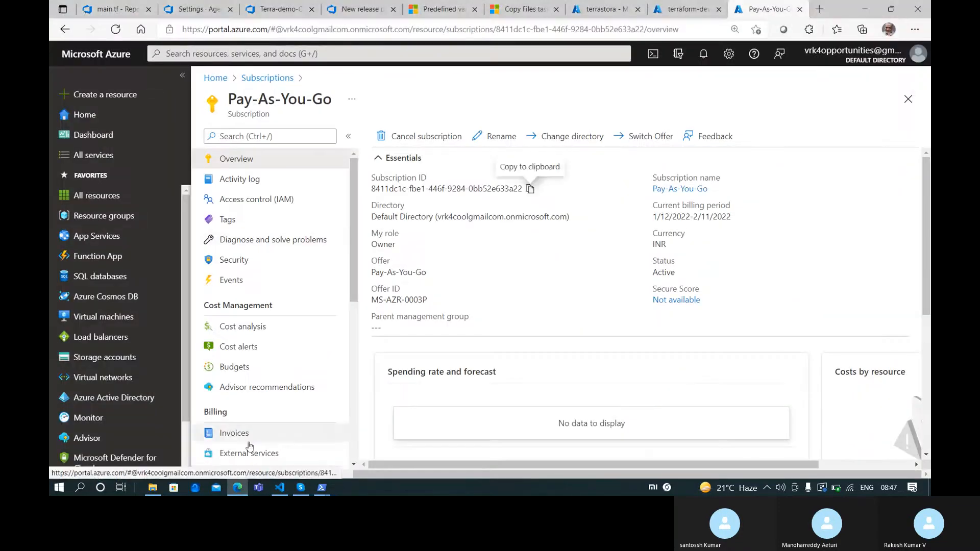
mouse_move(322, 487)
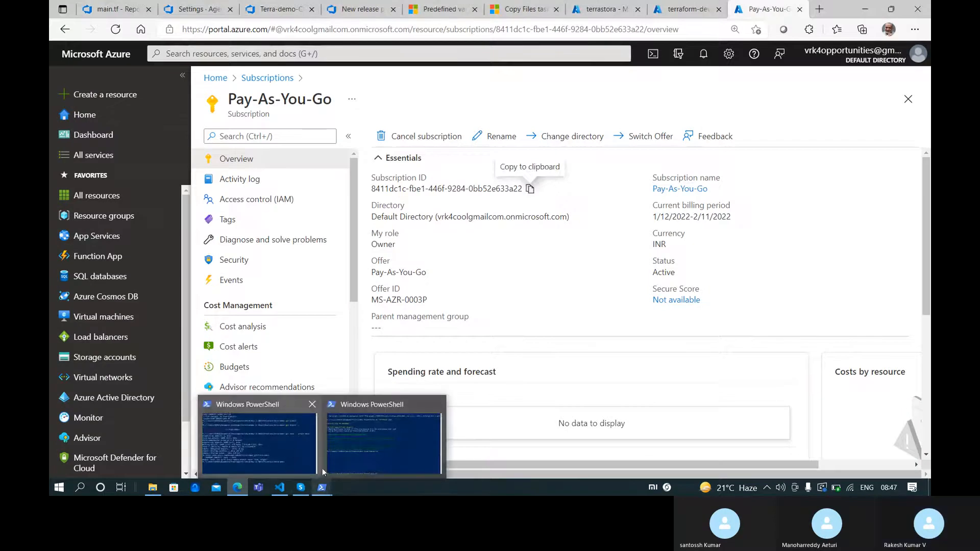
click(153, 487)
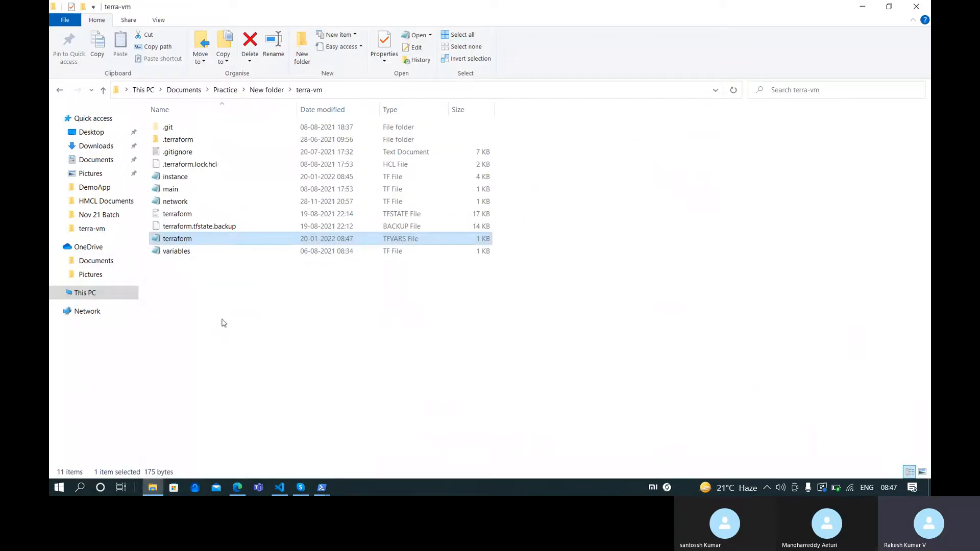
click(182, 190)
double_click(182, 190)
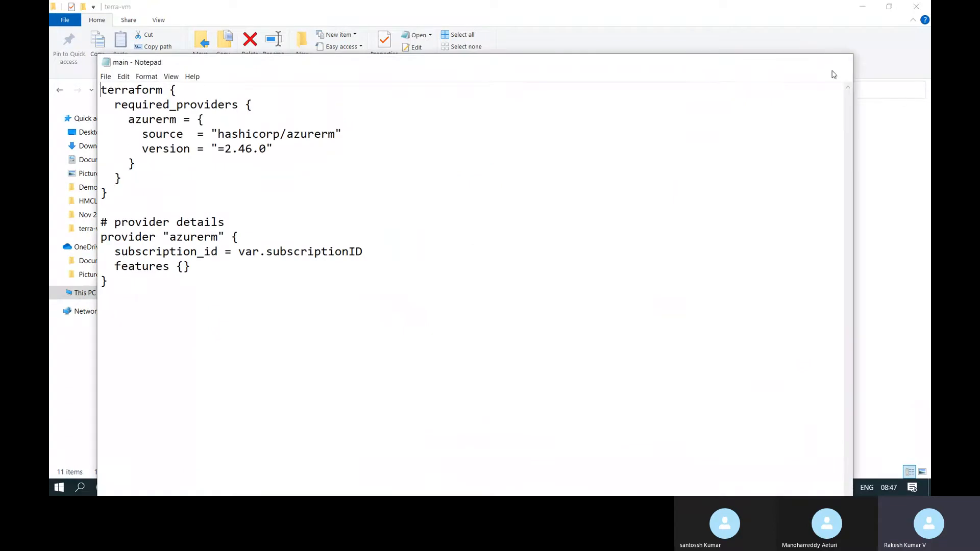
click(838, 62)
double_click(244, 180)
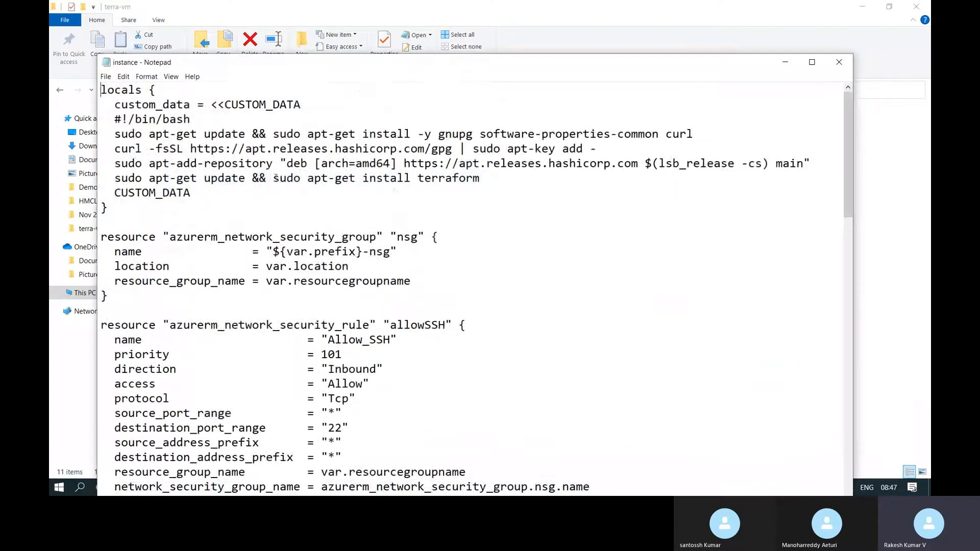
scroll(272, 279, down, 5)
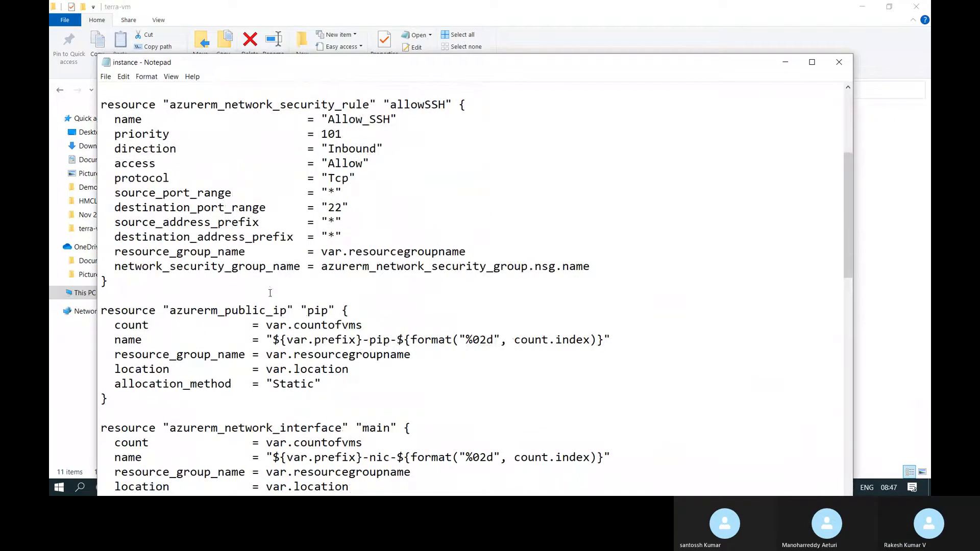
scroll(269, 292, down, 6)
scroll(269, 325, down, 13)
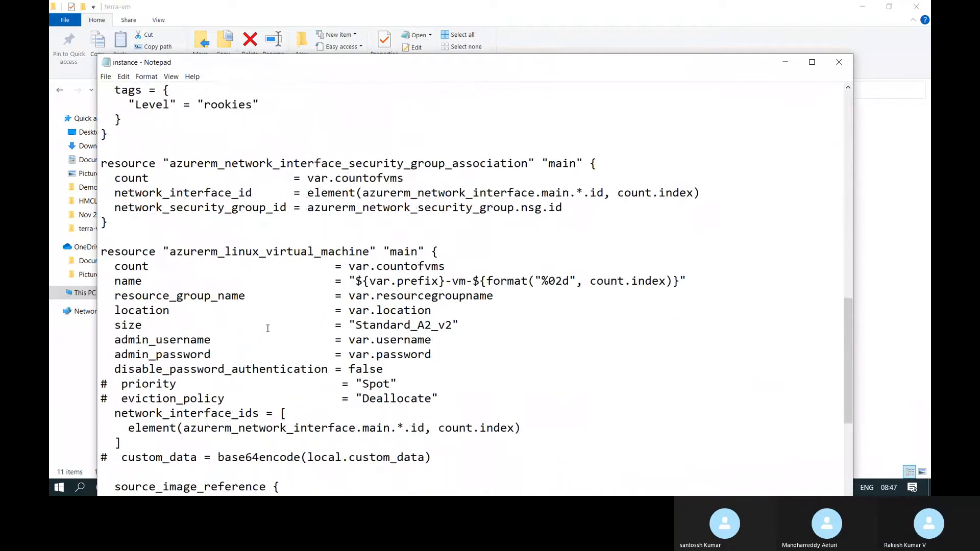
scroll(507, 321, down, 2)
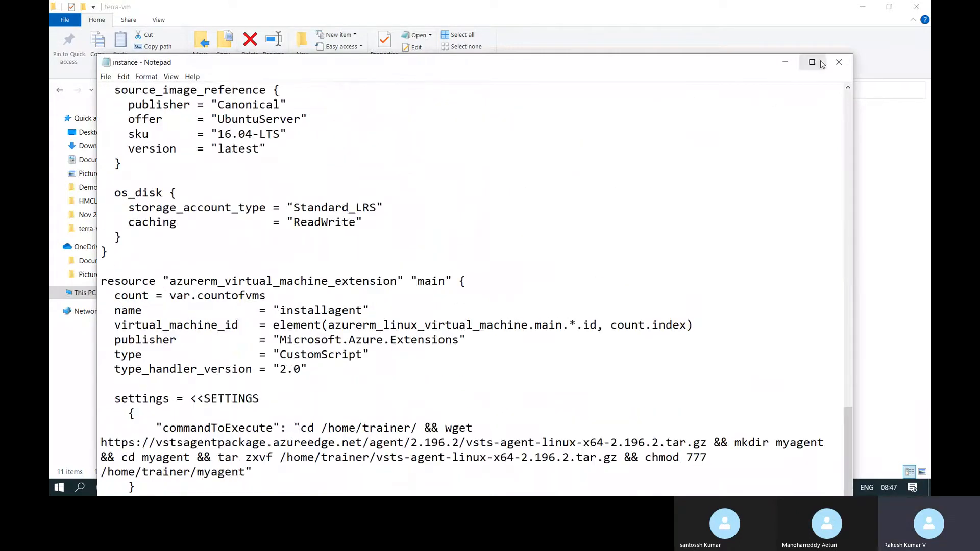
click(838, 61)
double_click(182, 237)
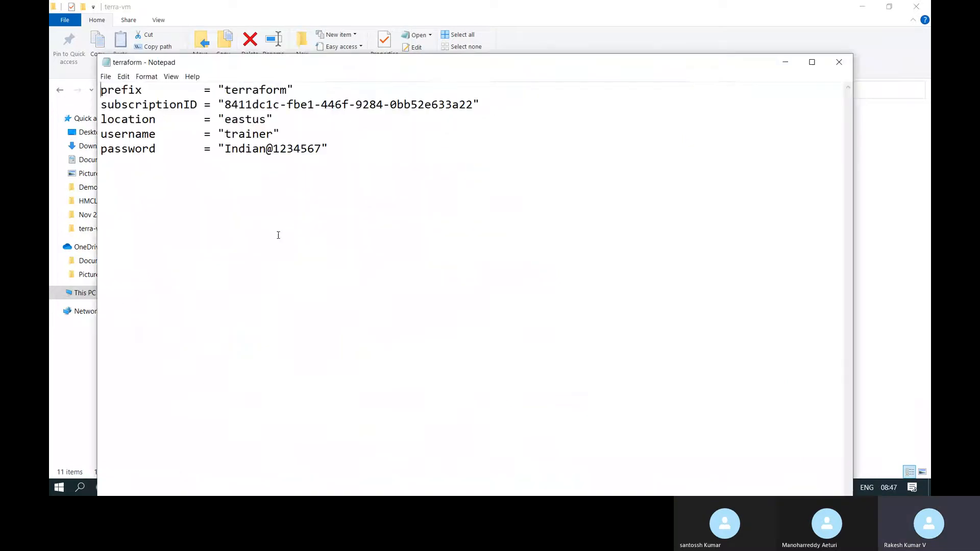
click(838, 61)
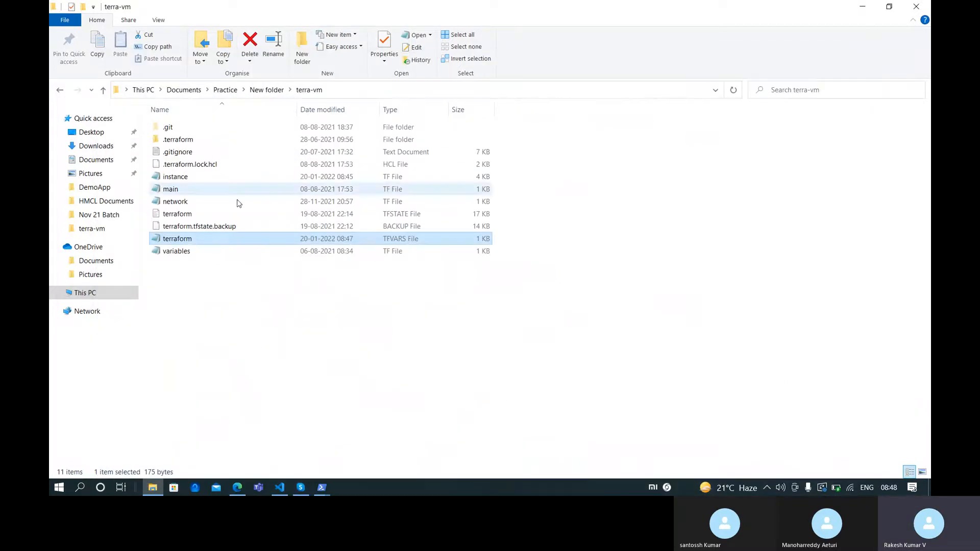
double_click(188, 251)
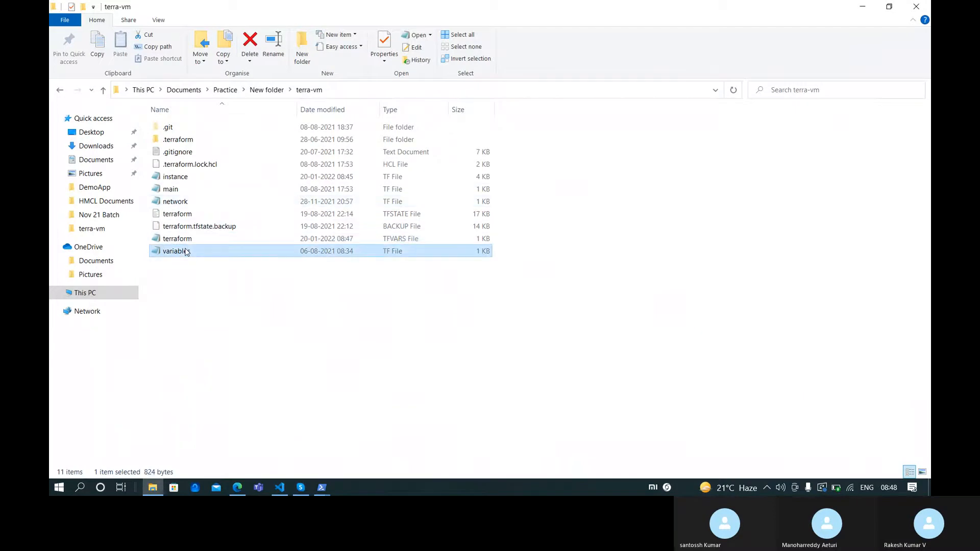
scroll(263, 311, down, 1)
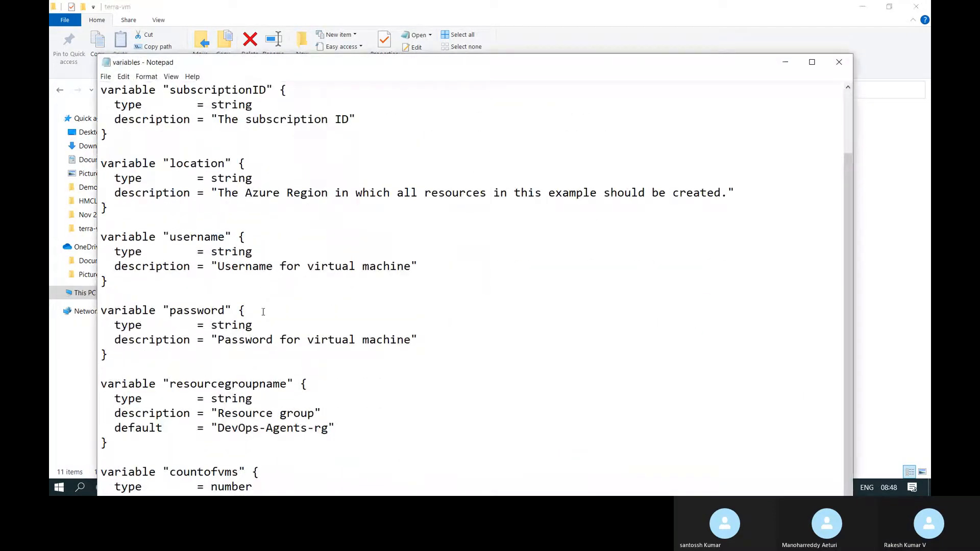
double_click(342, 66)
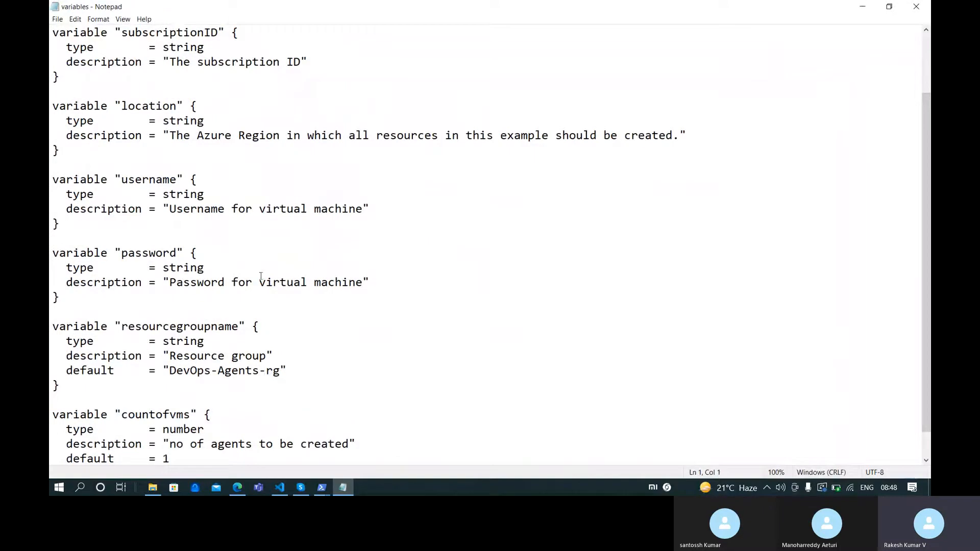
scroll(183, 440, down, 1)
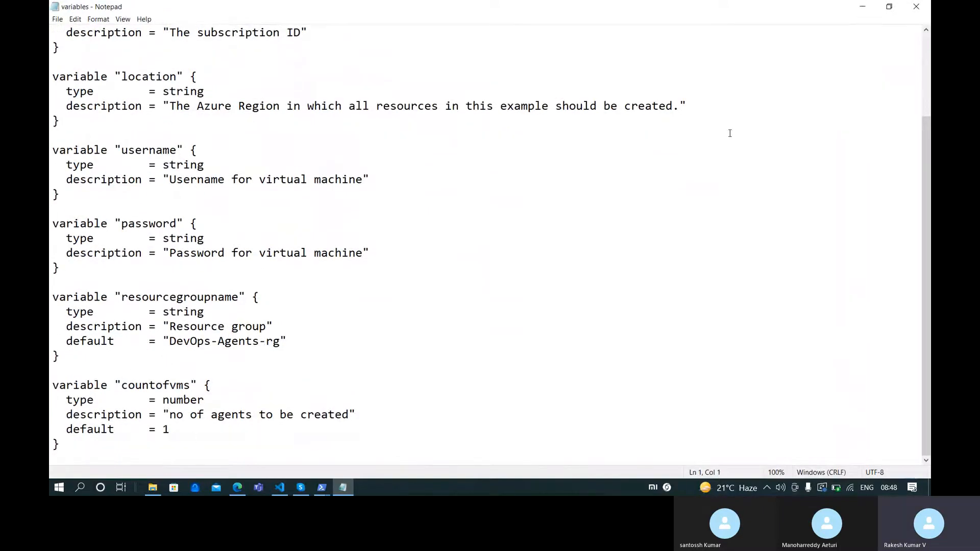
click(925, 5)
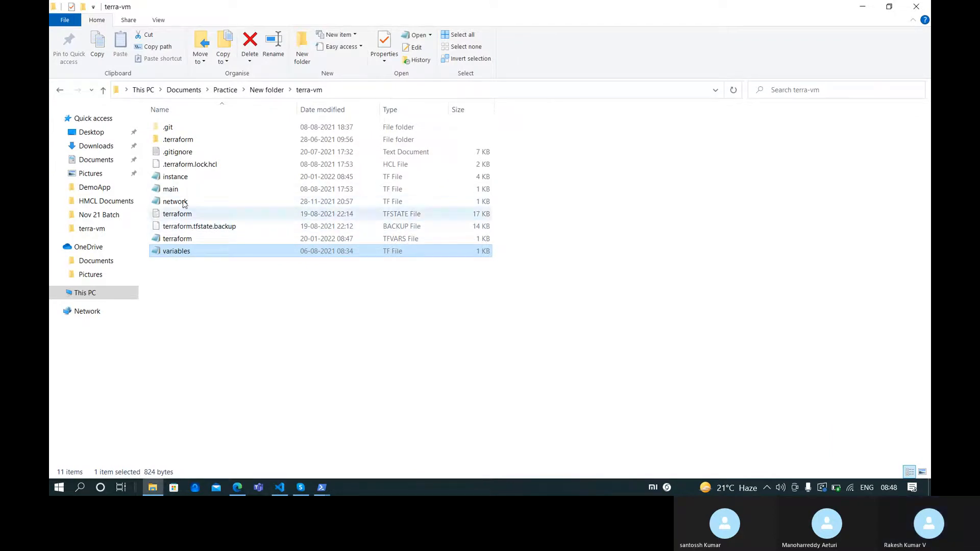
double_click(192, 177)
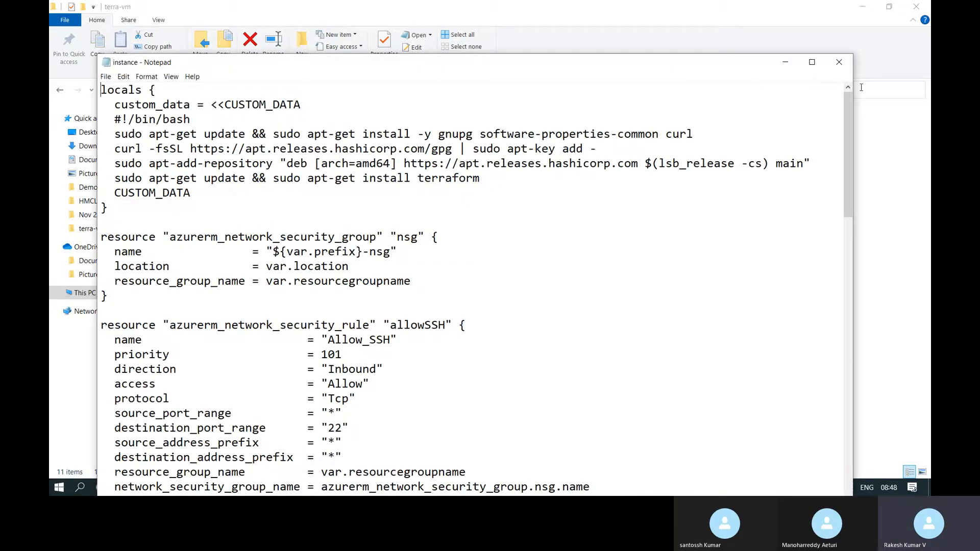
click(839, 62)
click(366, 253)
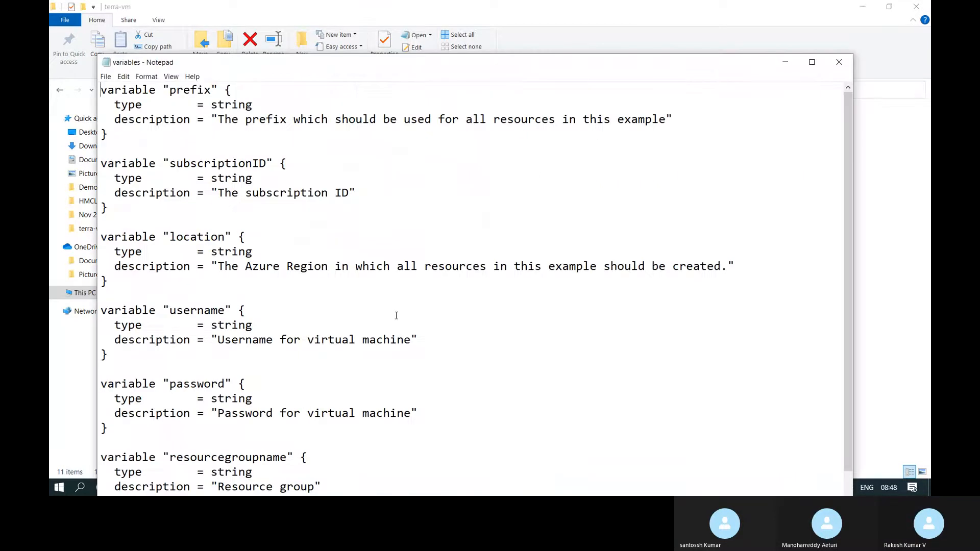
scroll(223, 357, down, 2)
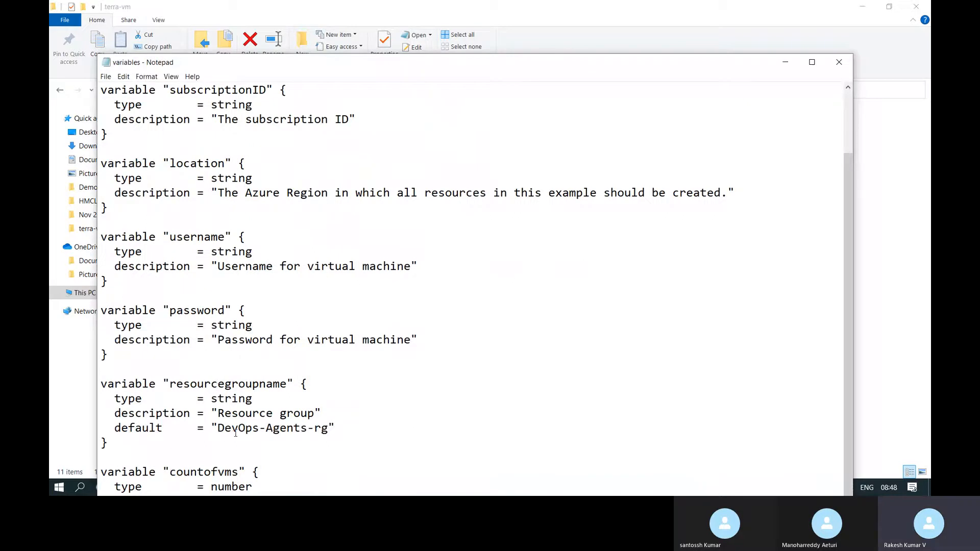
drag(217, 426, 330, 425)
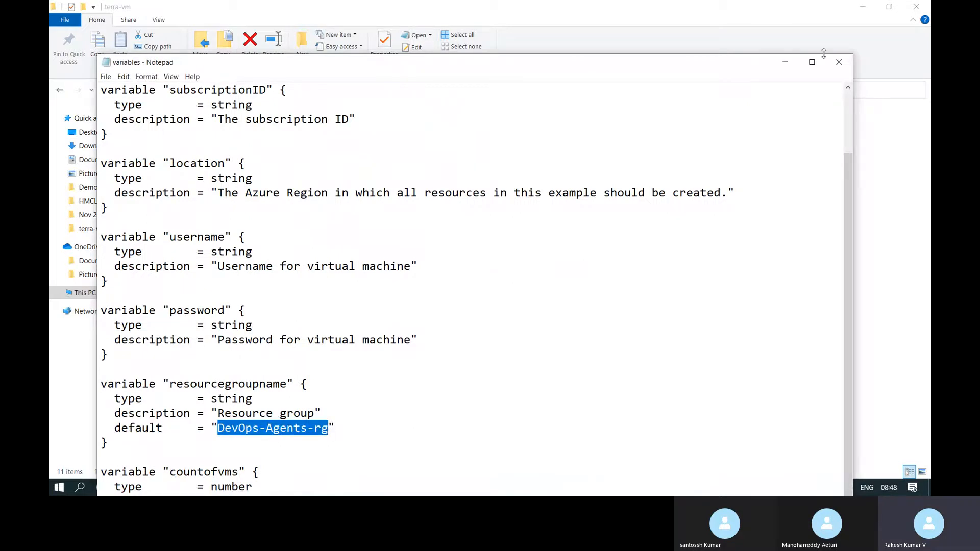
click(838, 61)
double_click(301, 238)
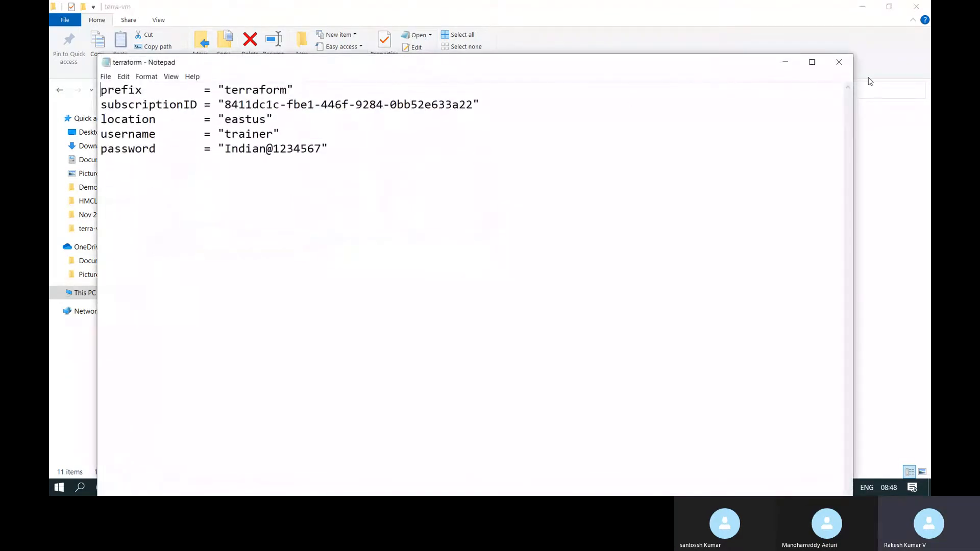
click(838, 61)
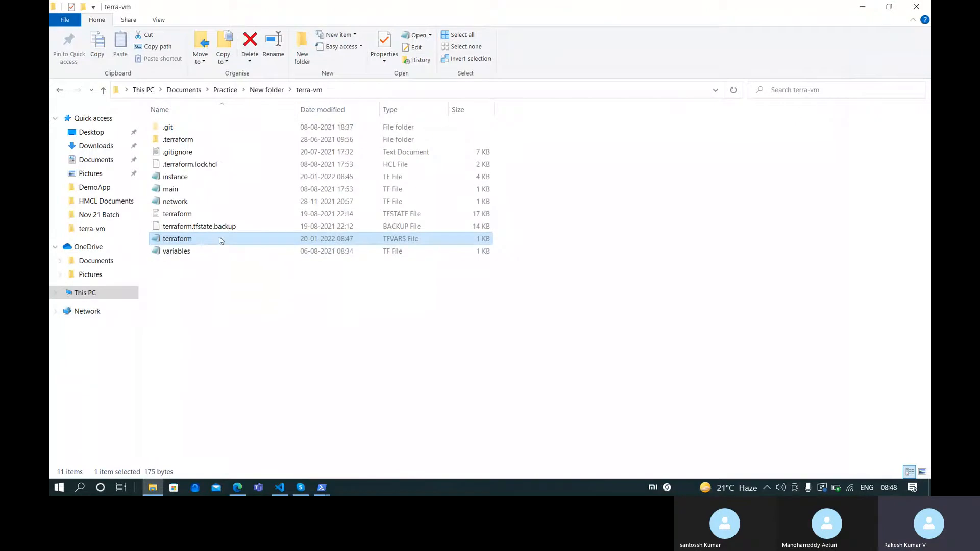
click(218, 253)
scroll(170, 422, down, 2)
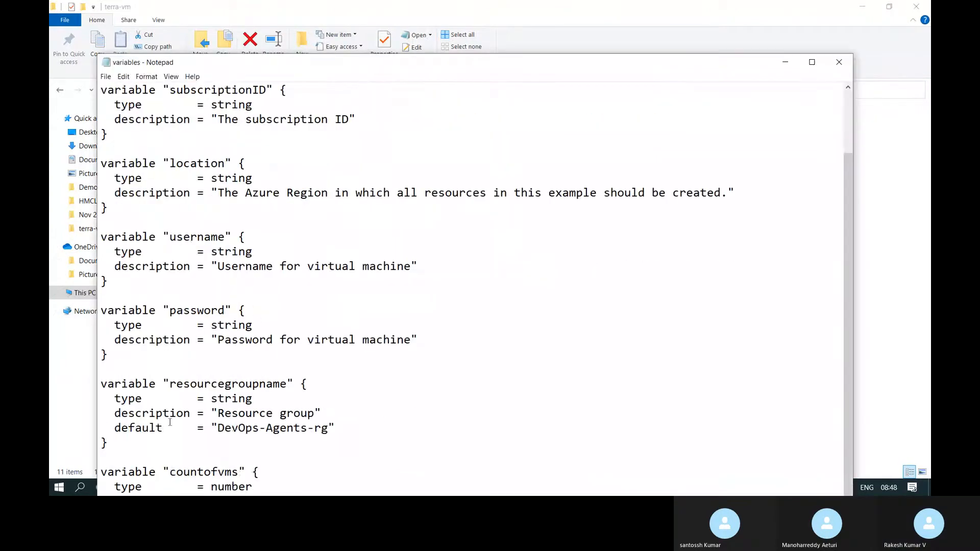
double_click(193, 390)
key(ctrl+c)
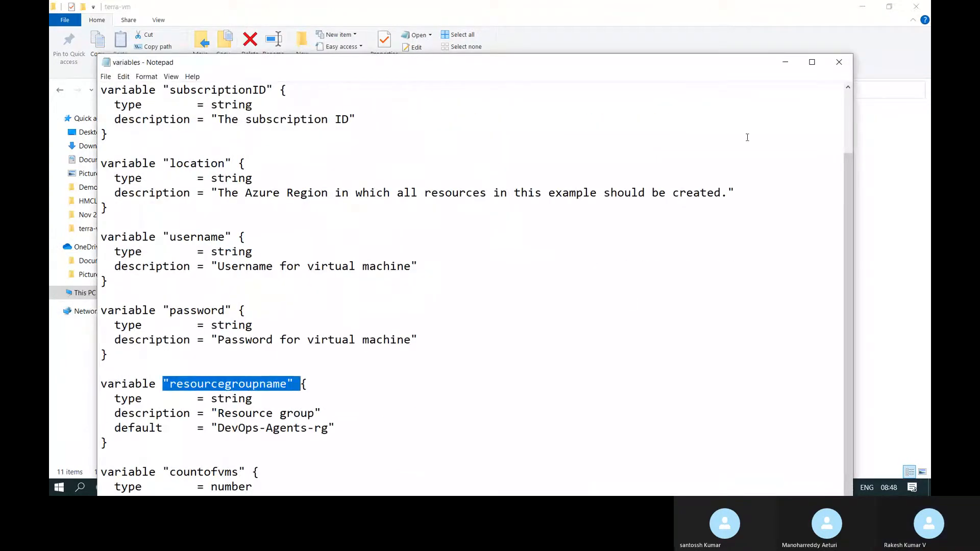
click(844, 68)
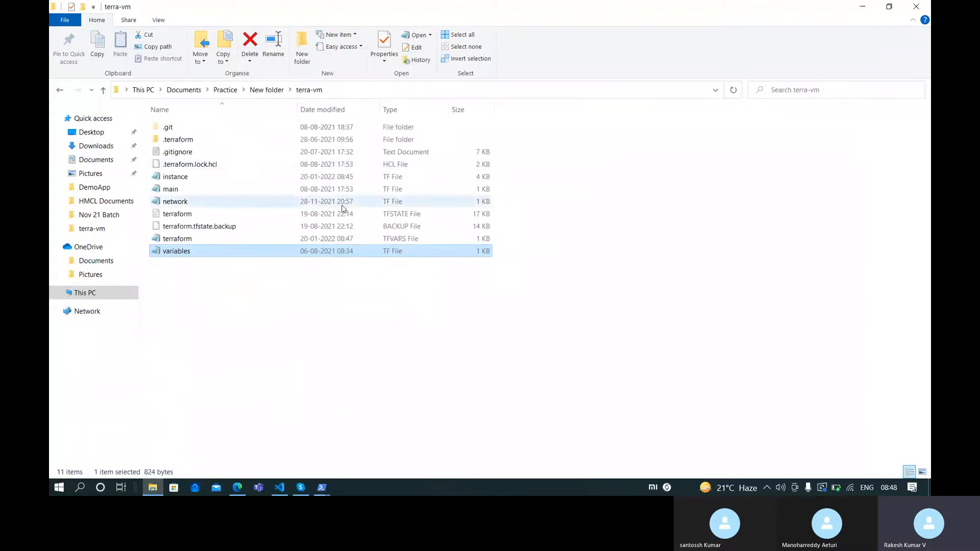
Add a resourcegroupname line below the password line in terraform.tfvars
double_click(316, 237)
click(378, 166)
key(Return)
key(ctrl+v)
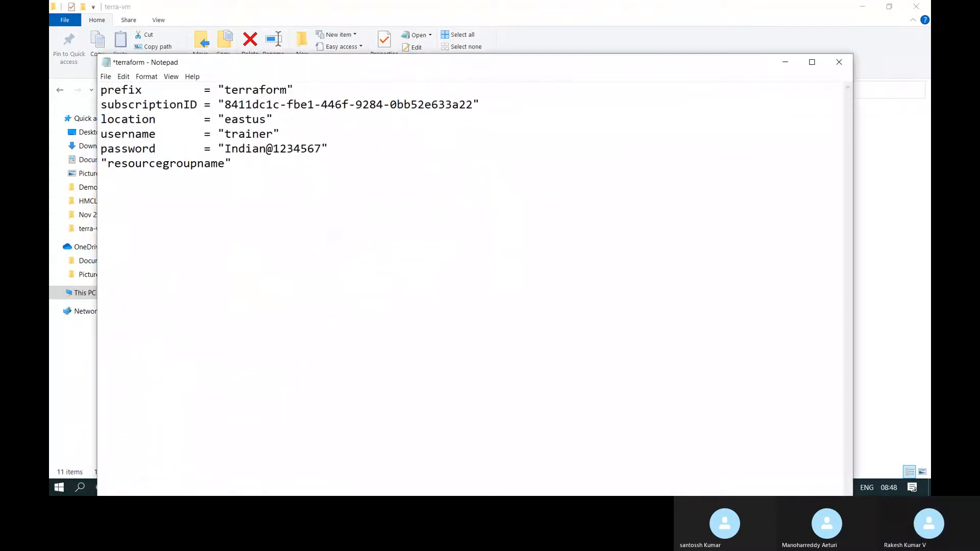
key(BackSpace)
key(End)
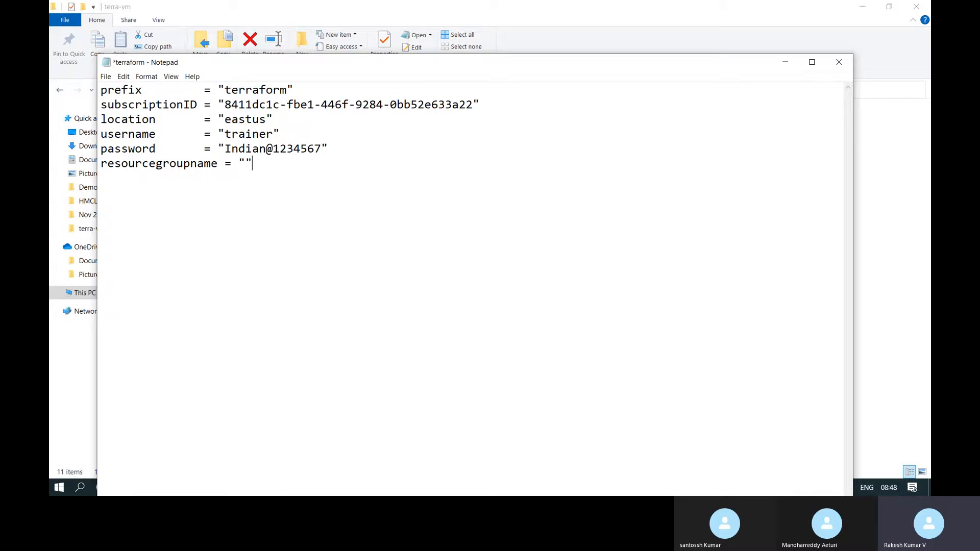
Get the resource group name from the terrastora storage account Overview in the portal
key(alt+Tab)
key(alt+Tab)
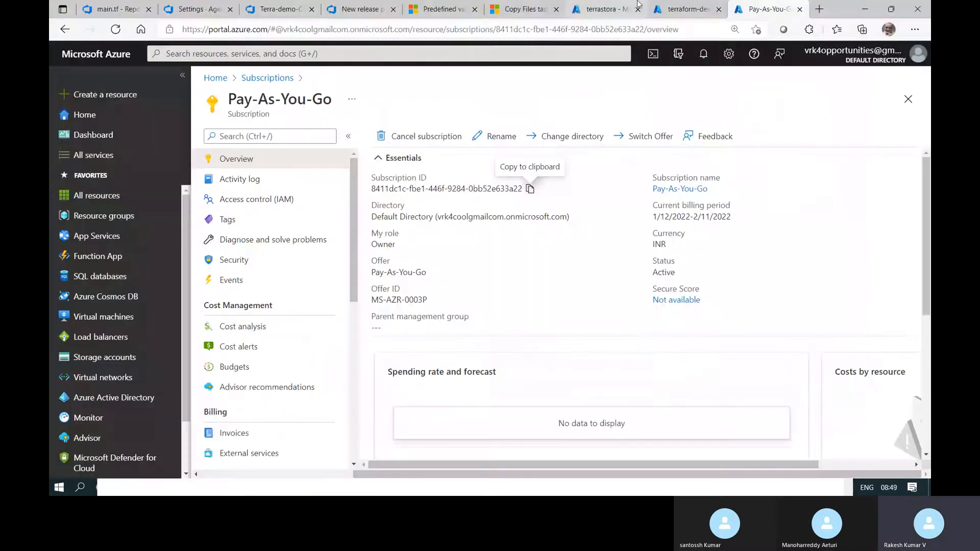
click(683, 7)
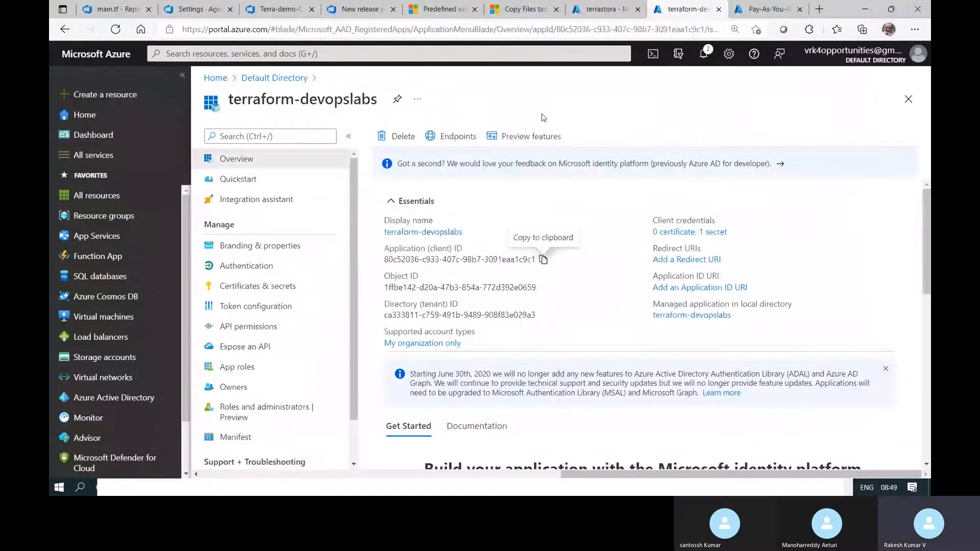
click(602, 9)
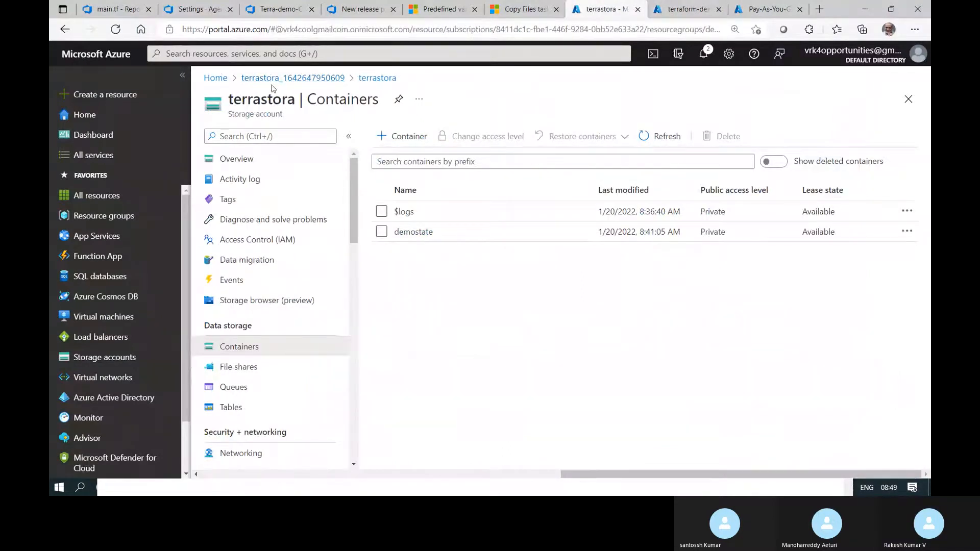
click(376, 80)
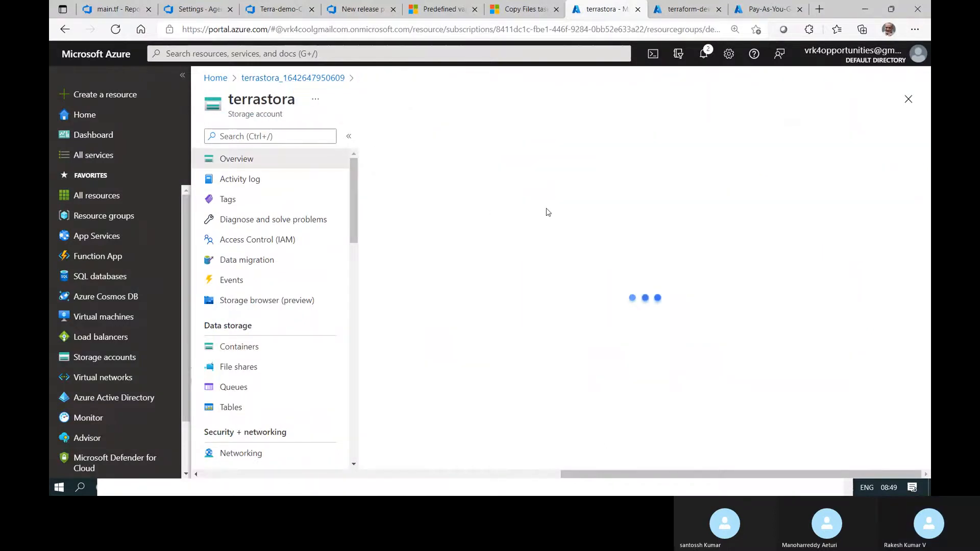
mouse_move(531, 223)
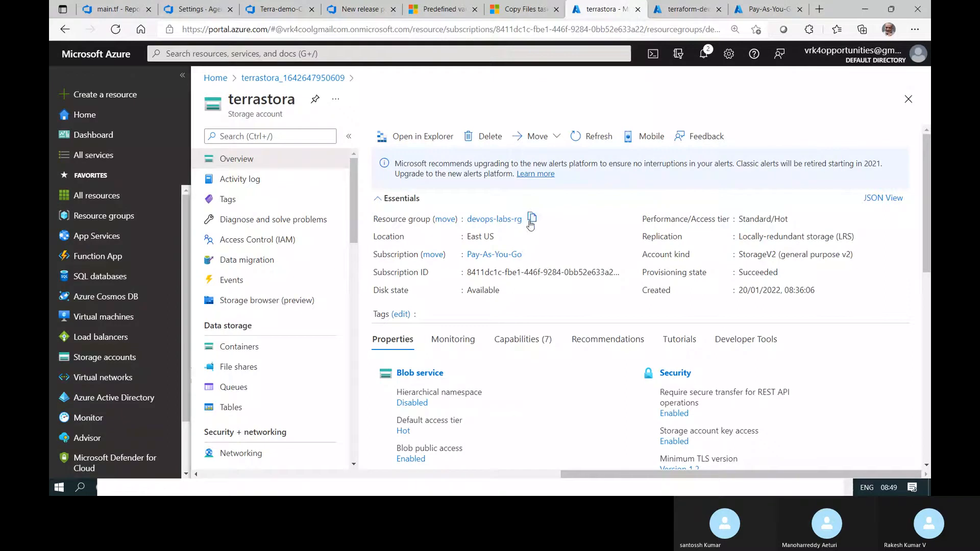
Paste devops-labs-rg as resourcegroupname, save terraform.tfvars, and close Notepad
key(alt+Tab)
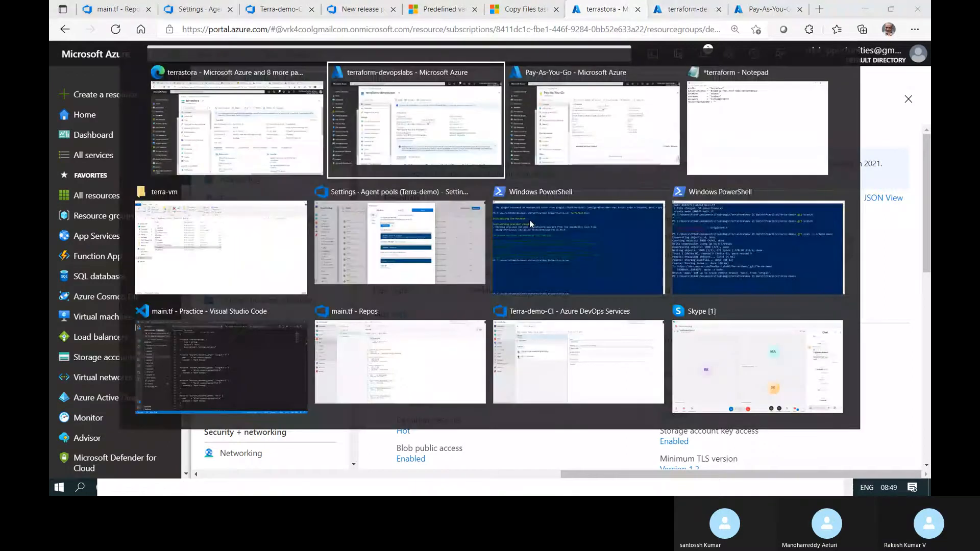
key(alt+Tab)
key(alt+Tab)
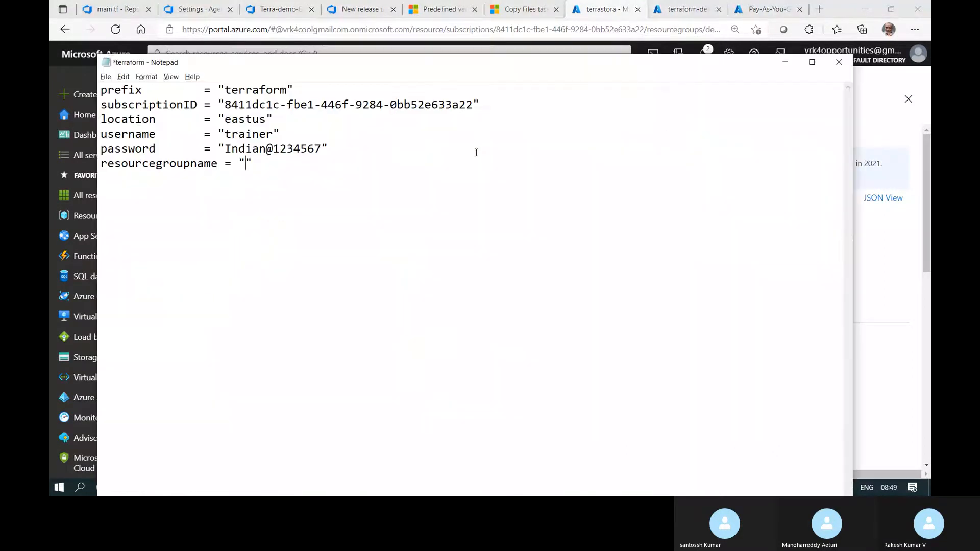
key(ctrl+v)
key(ctrl+s)
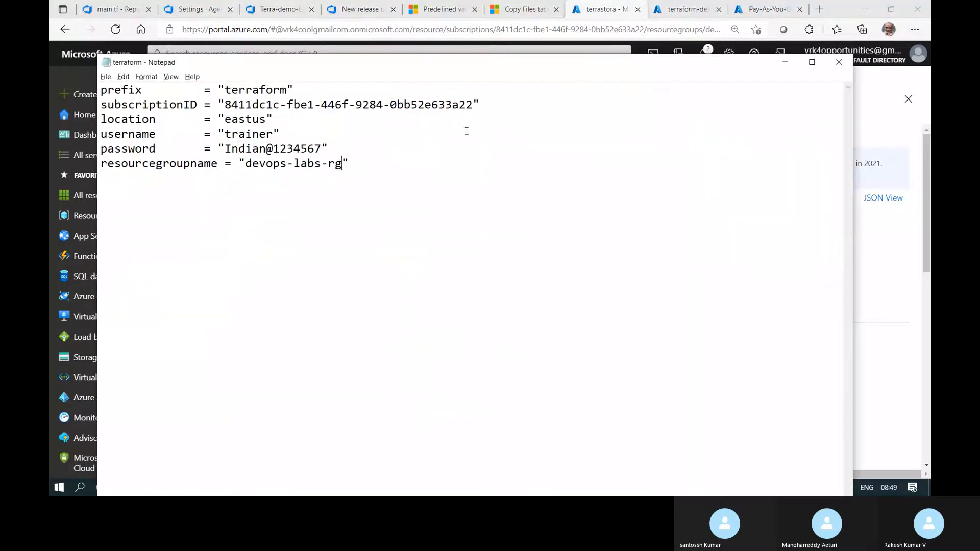
click(839, 63)
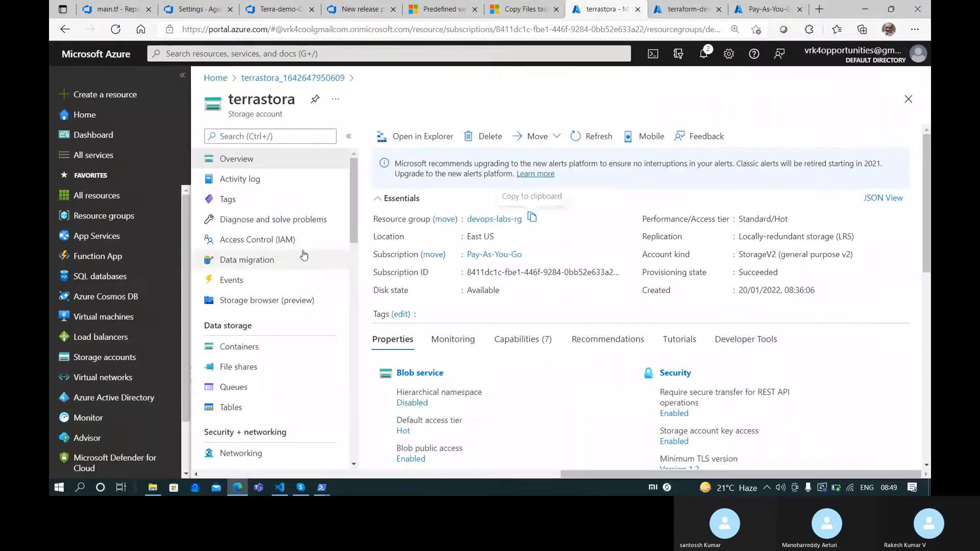
Run terraform plan in the terra-vm PowerShell window
click(322, 488)
click(347, 449)
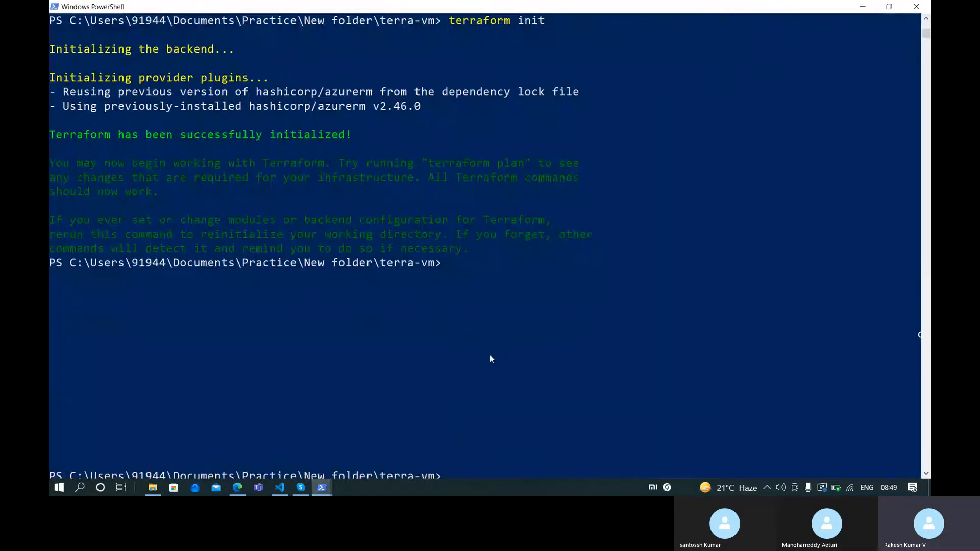
text(terraform)
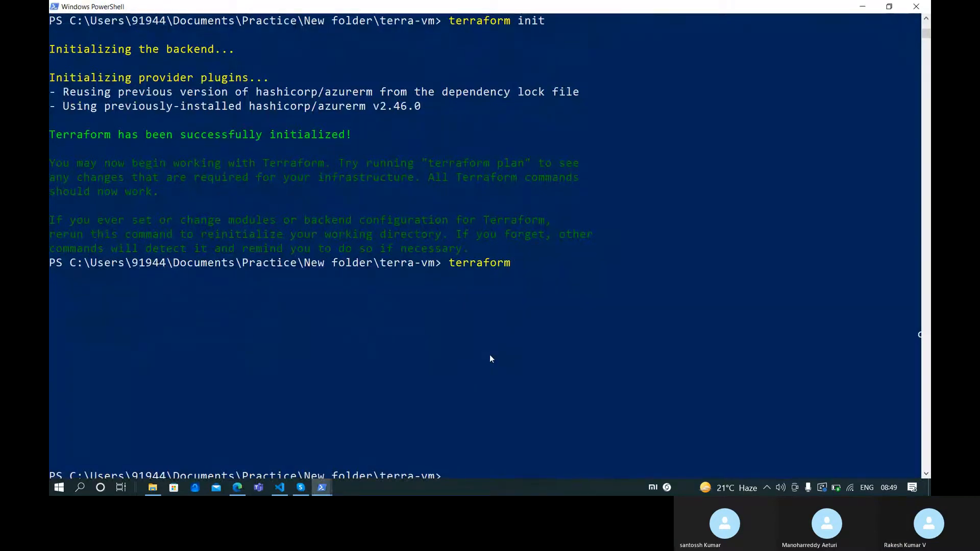
text( plan)
key(Return)
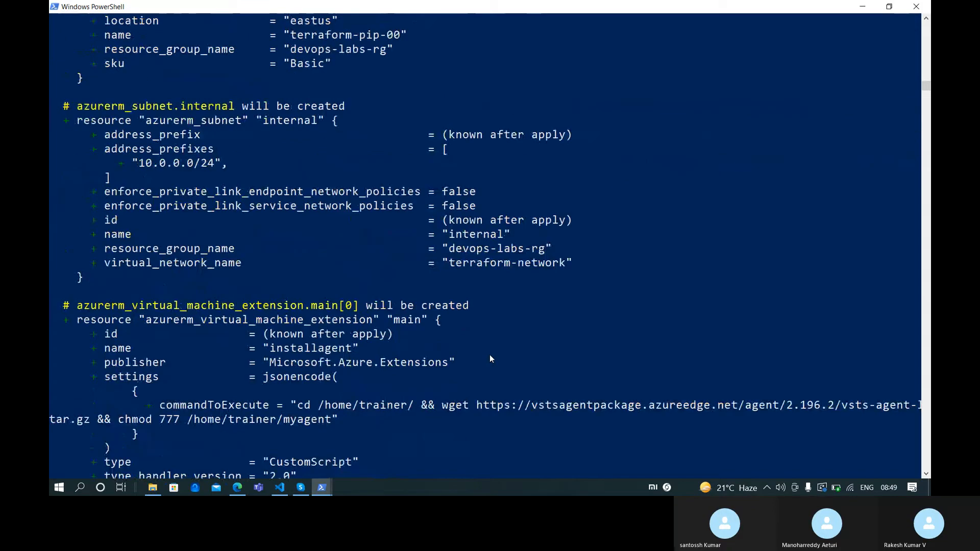
Review the plan output: 9 to add, 0 to change, 0 to destroy in devops-labs-rg
scroll(488, 358, up, 15)
scroll(459, 367, up, 20)
scroll(290, 250, up, 20)
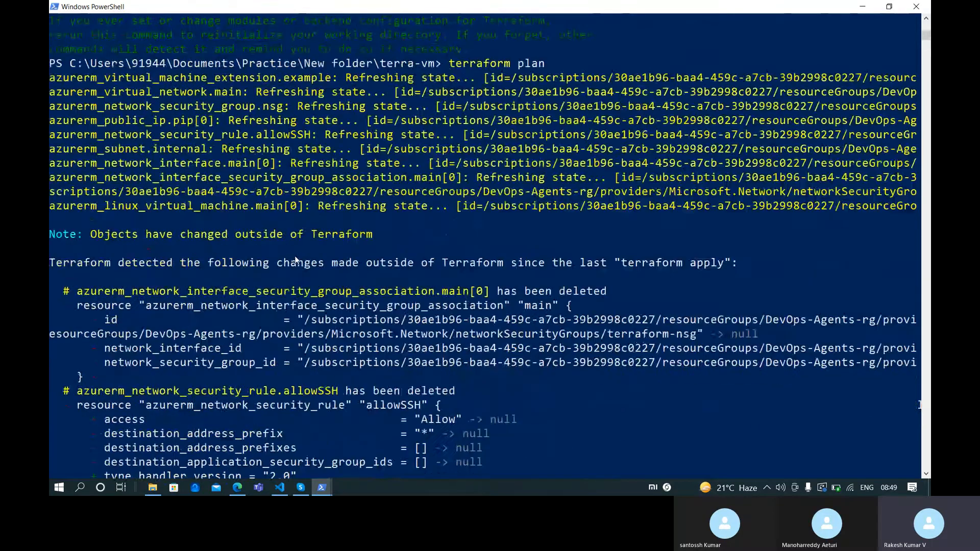
scroll(295, 260, down, 2)
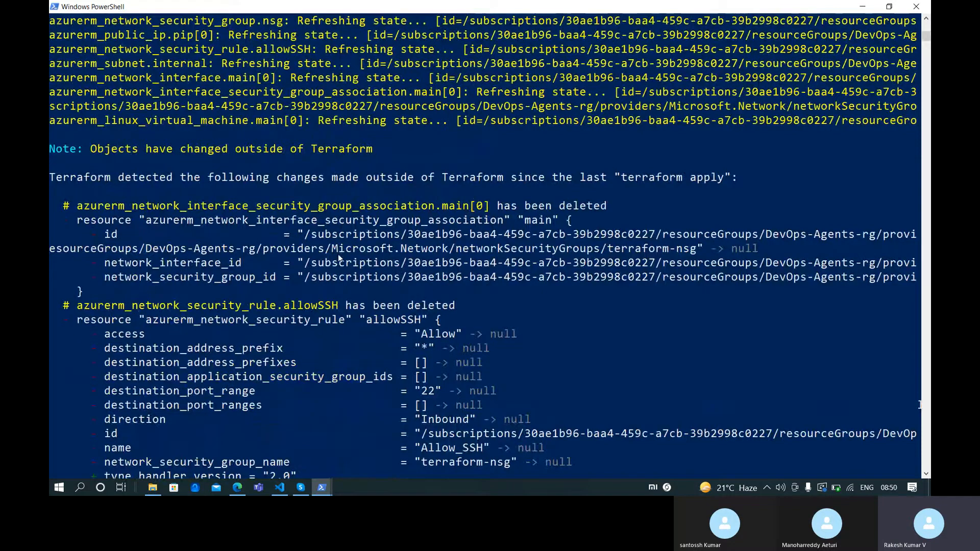
scroll(321, 245, up, 7)
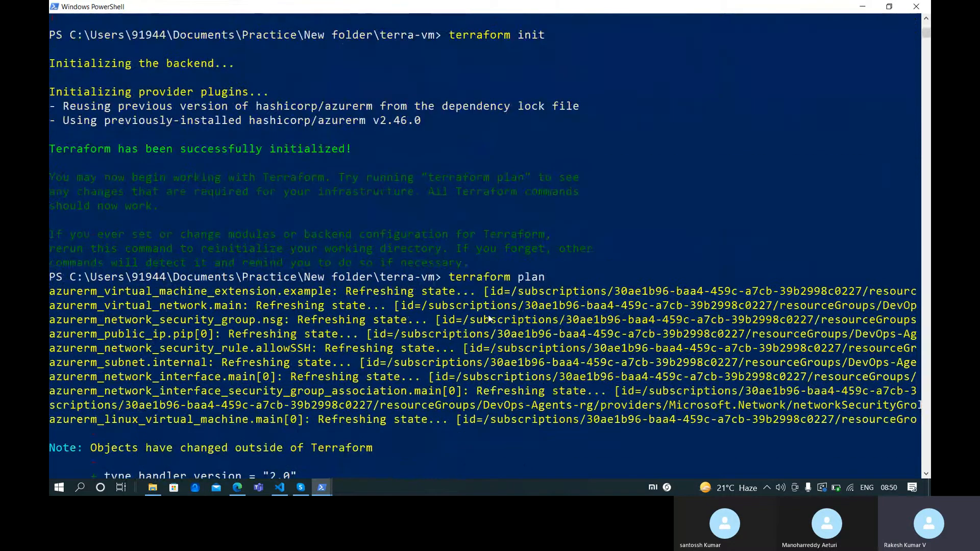
scroll(488, 319, down, 8)
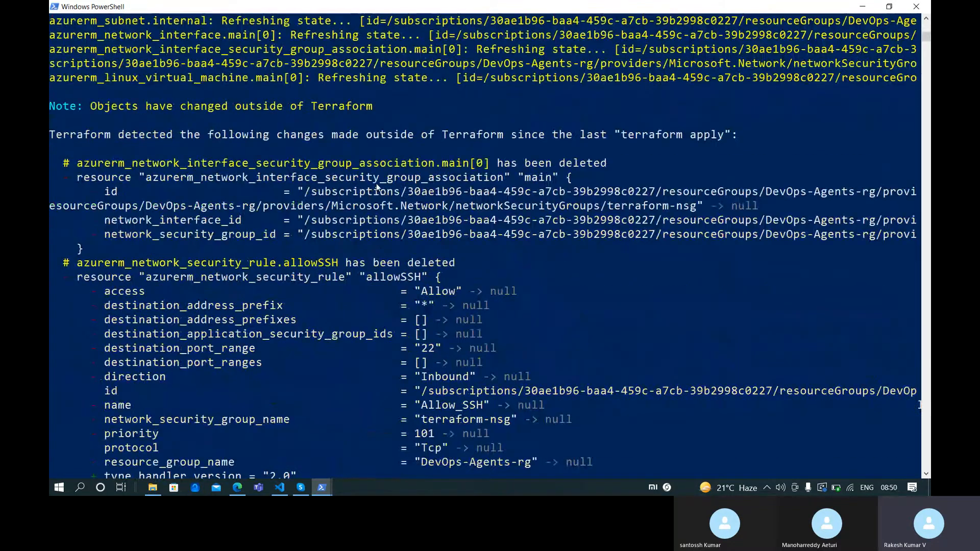
scroll(350, 317, down, 8)
scroll(350, 317, down, 20)
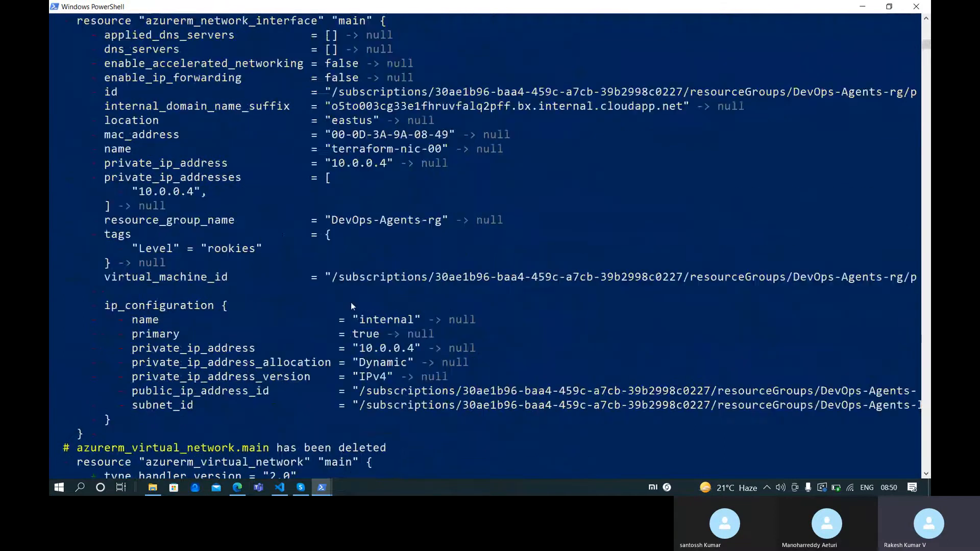
scroll(345, 301, down, 20)
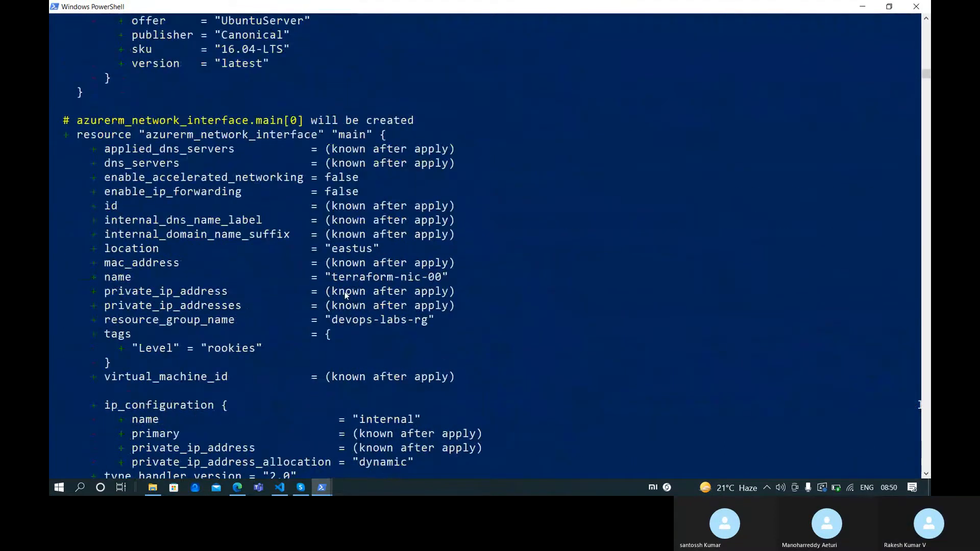
scroll(308, 270, down, 20)
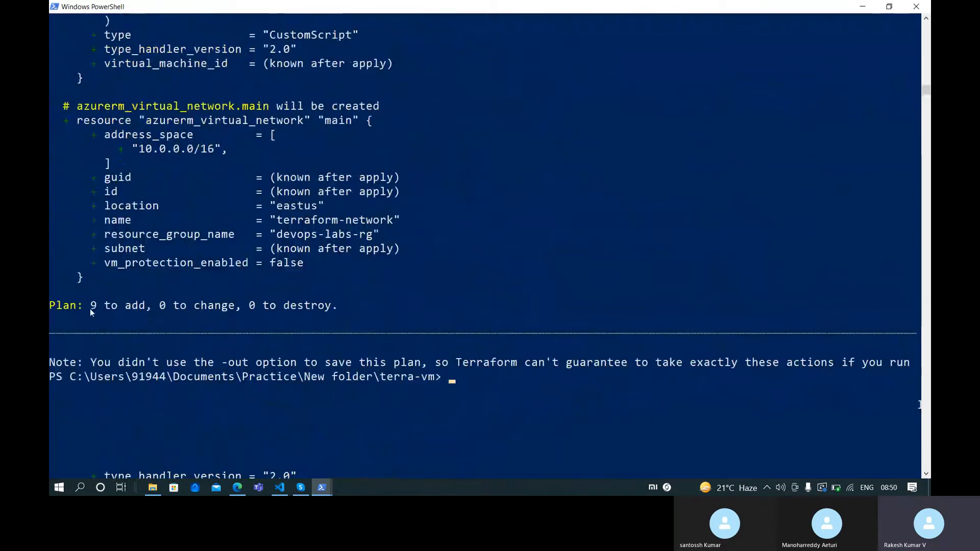
scroll(464, 324, up, 1)
scroll(462, 327, up, 12)
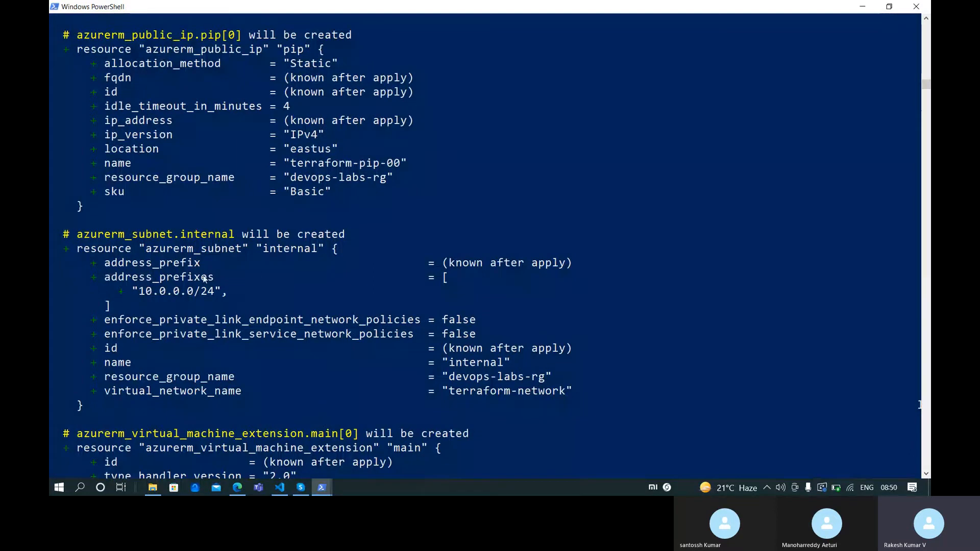
scroll(219, 326, up, 4)
scroll(221, 235, up, 6)
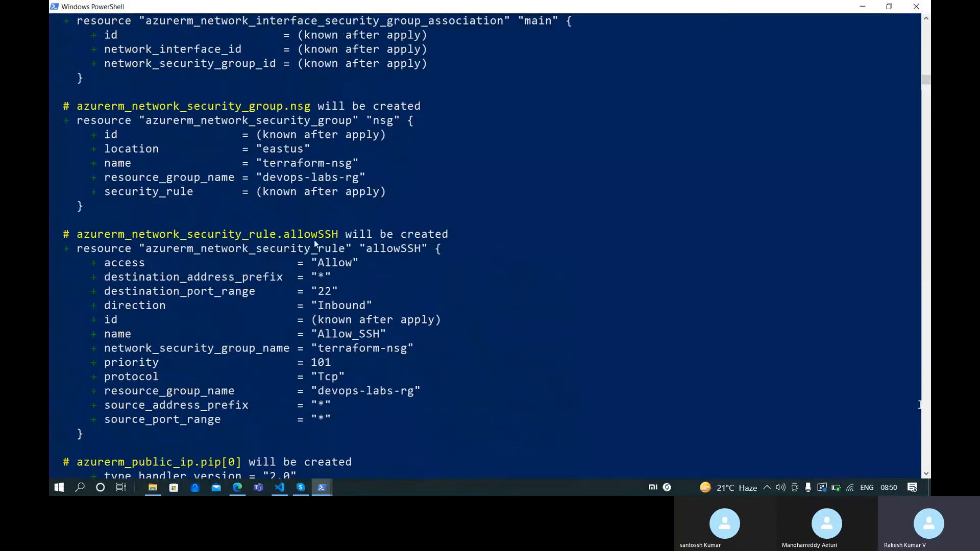
scroll(264, 247, up, 3)
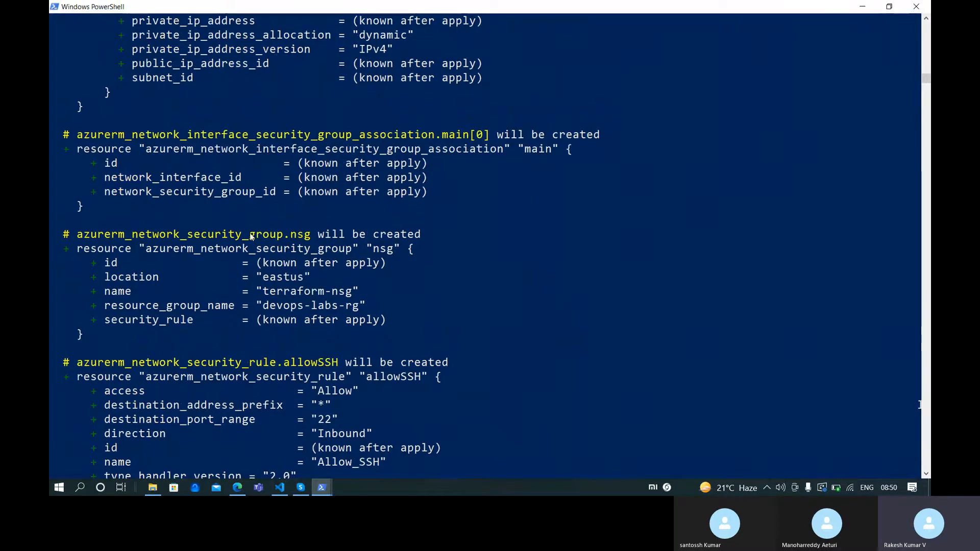
scroll(248, 235, up, 2)
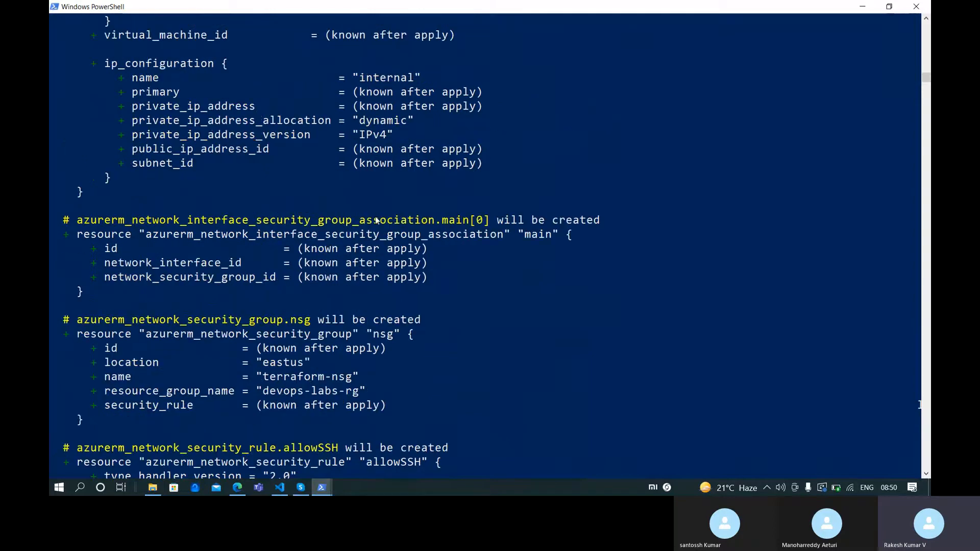
scroll(277, 240, up, 12)
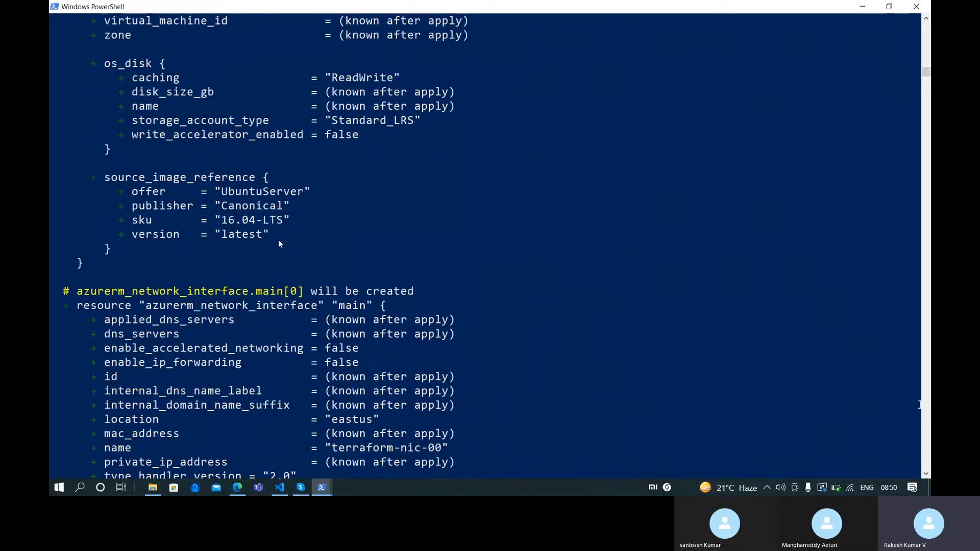
scroll(271, 299, up, 7)
scroll(271, 295, down, 19)
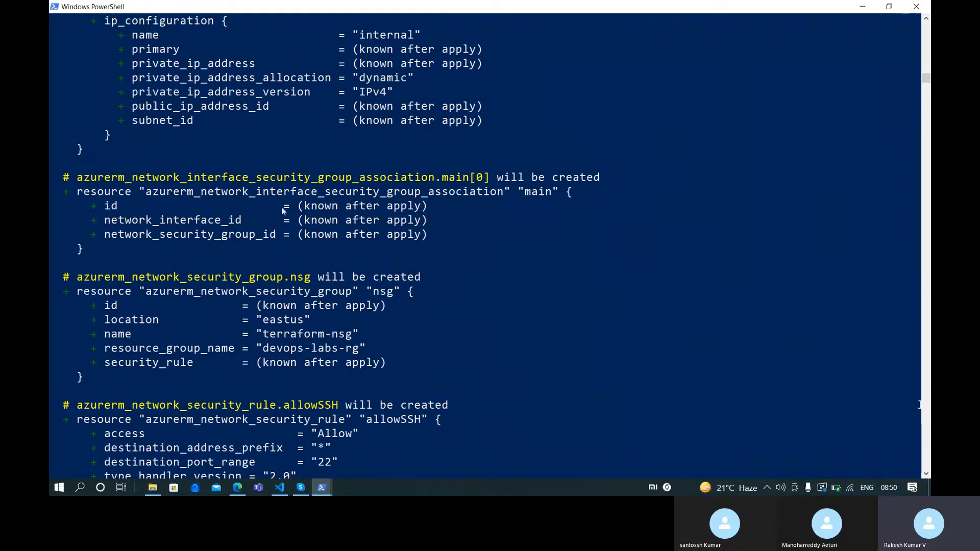
scroll(347, 257, up, 3)
scroll(351, 326, up, 6)
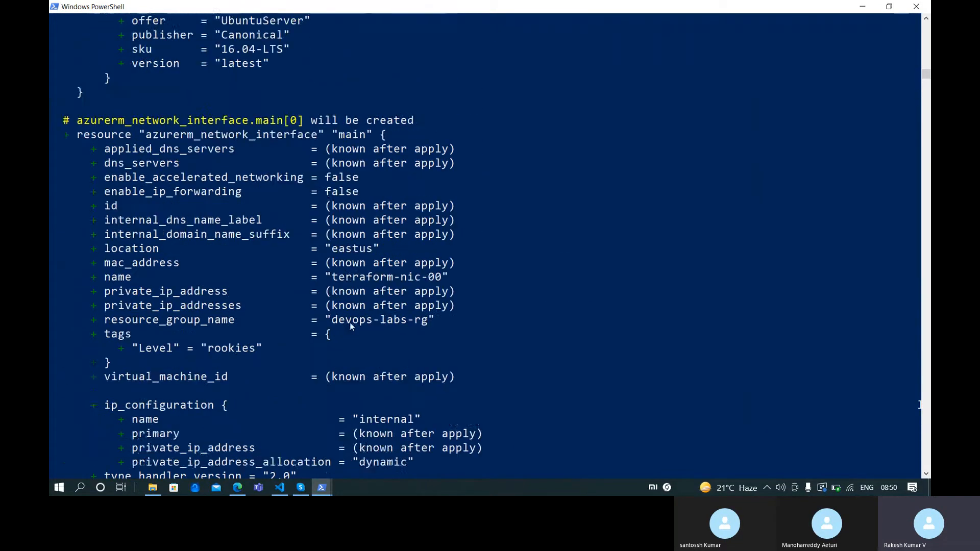
scroll(351, 326, up, 2)
scroll(287, 307, up, 12)
scroll(287, 307, up, 5)
scroll(310, 372, down, 20)
scroll(311, 370, down, 20)
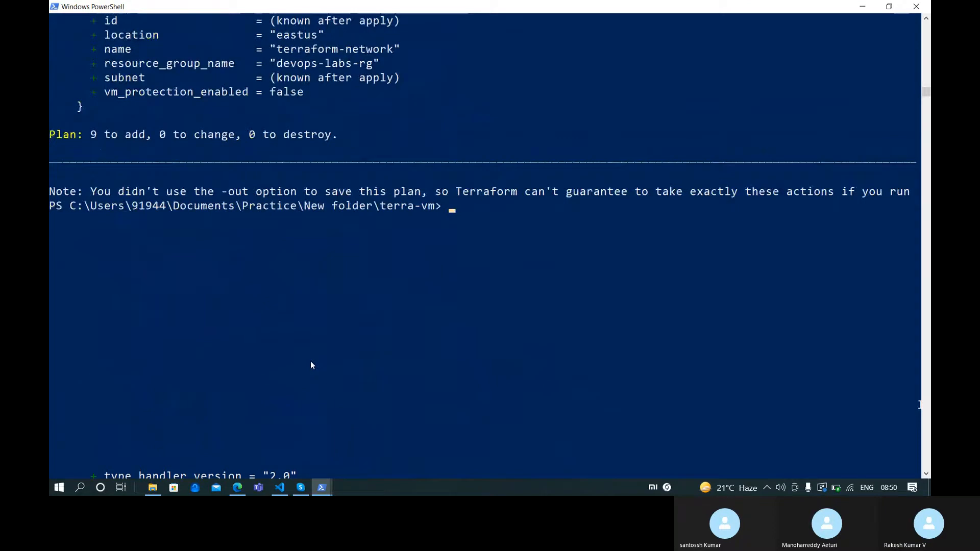
Run terraform apply to start creating the 9 planned resources
text(ater)
key(BackSpace)
key(BackSpace)
key(BackSpace)
text(terraform apply)
key(Return)
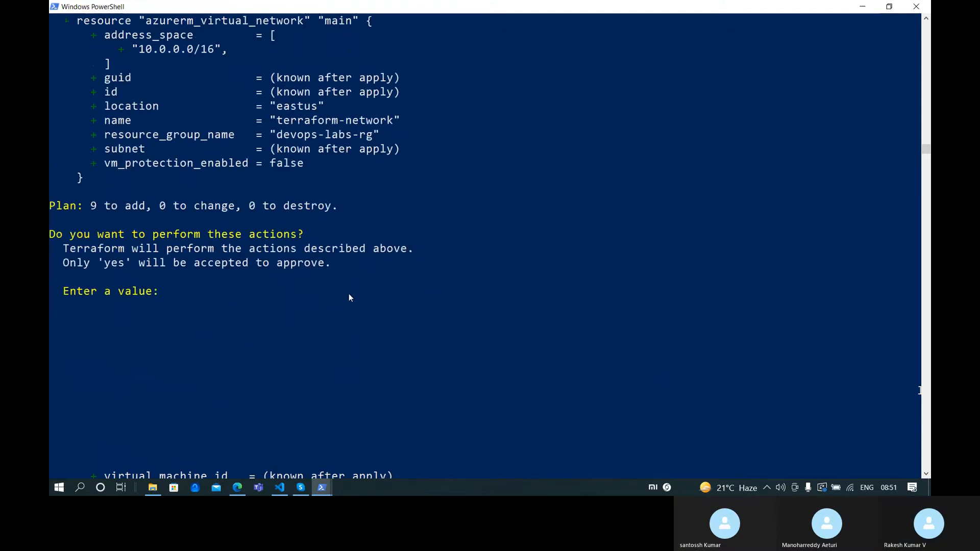
Approve the apply with yes and wait while the network resources and Linux VM are created
text(yes)
key(Return)
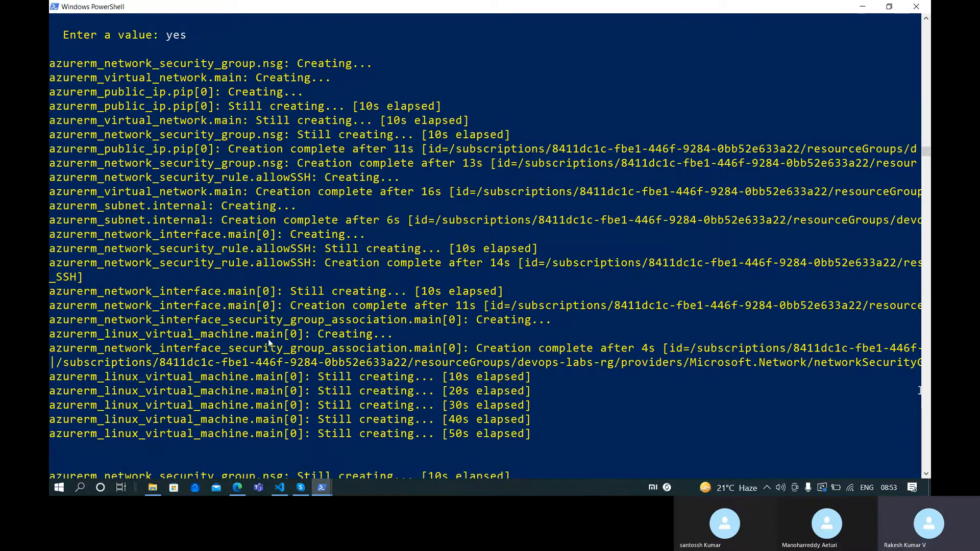
scroll(268, 339, down, 3)
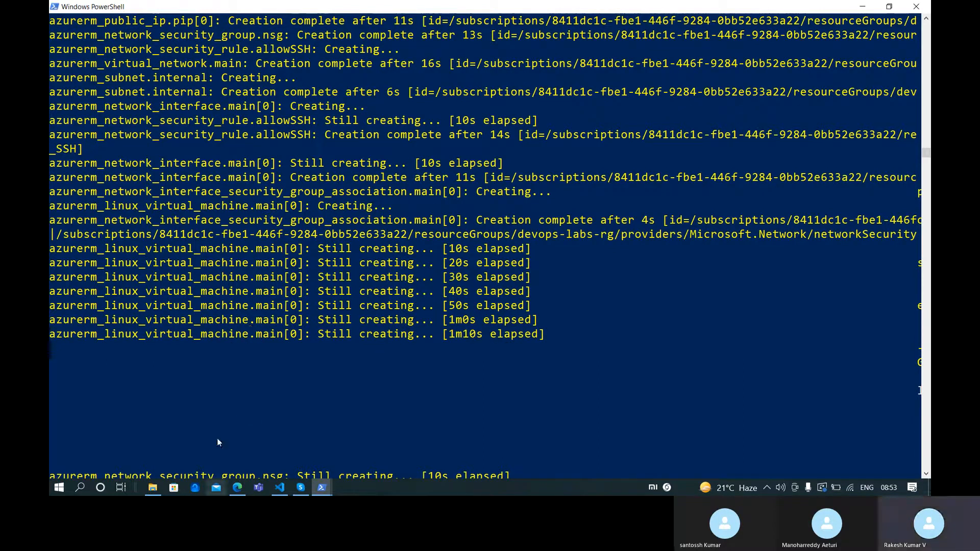
Open the terraform-vm-00 overview from the portal's Virtual machines list
click(242, 489)
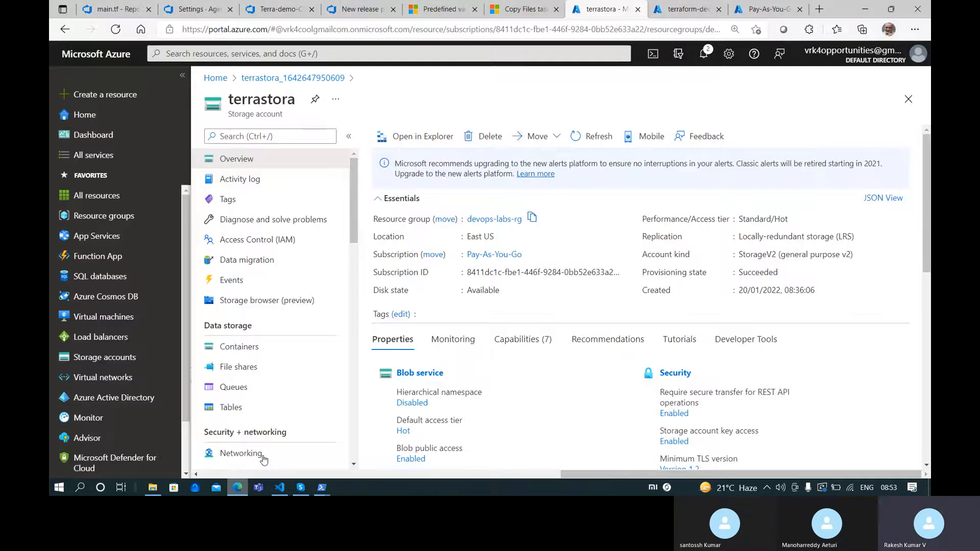
click(215, 79)
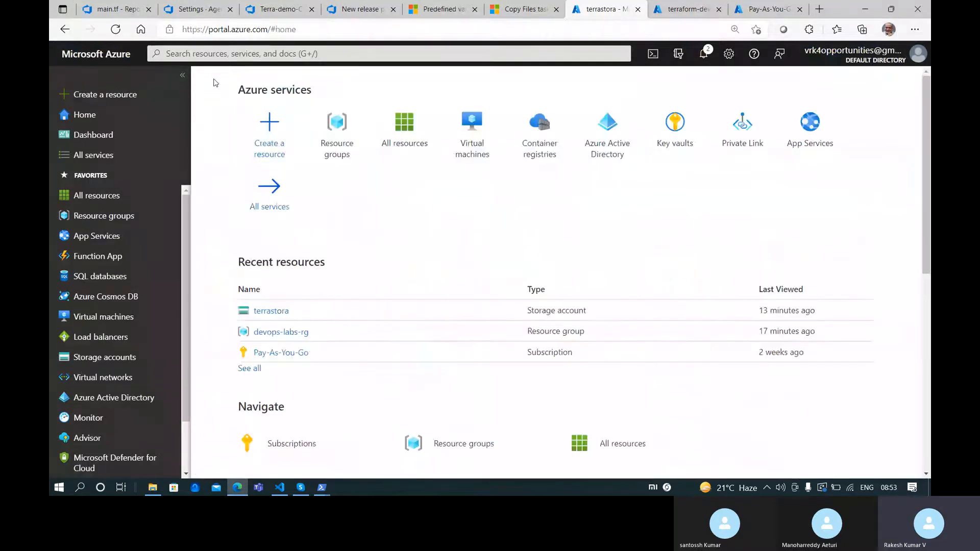
click(686, 9)
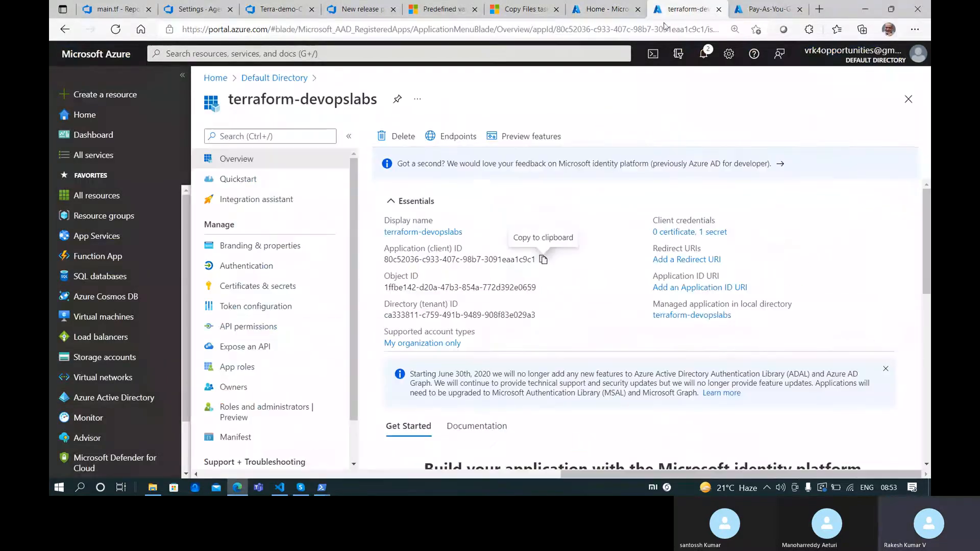
click(216, 78)
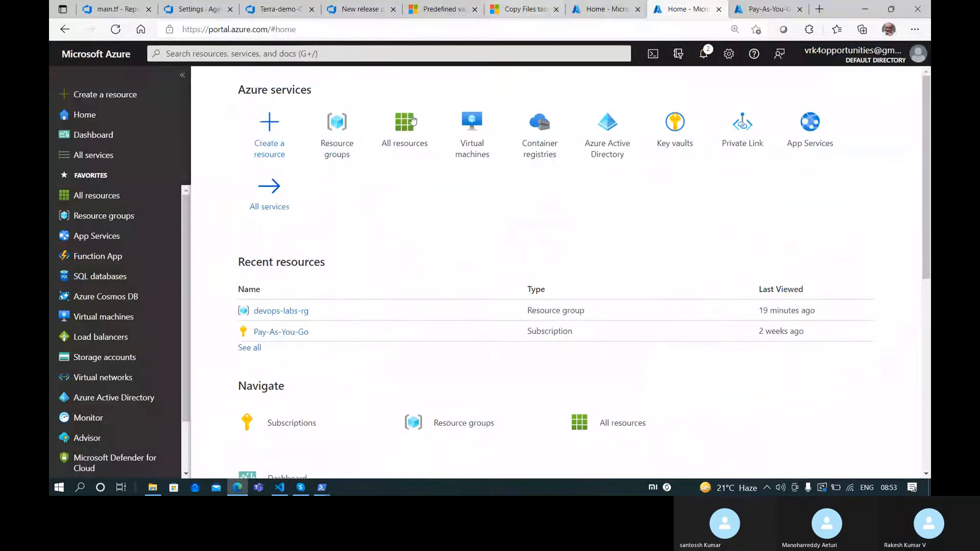
click(472, 134)
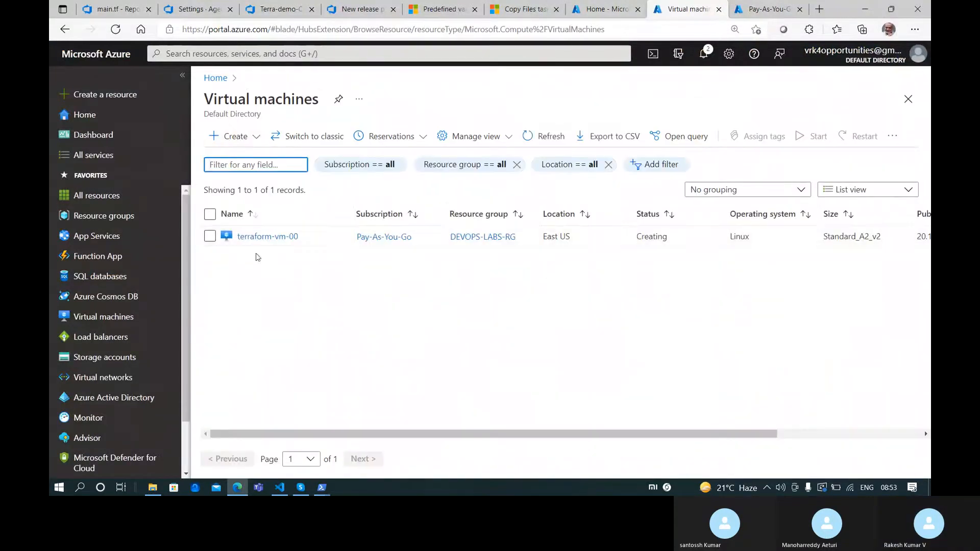
click(265, 242)
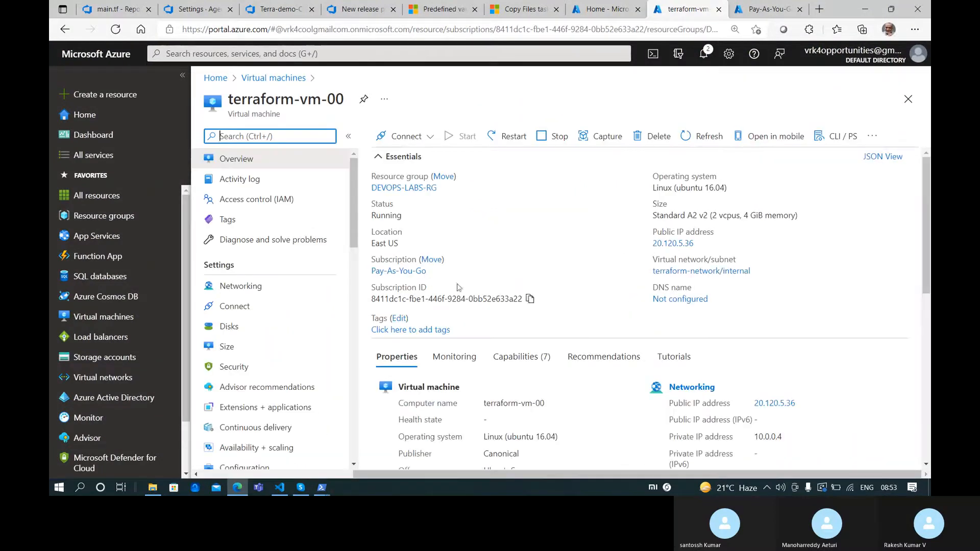
Switch between PowerShell and the VM overview to check Terraform's apply progress
mouse_move(330, 484)
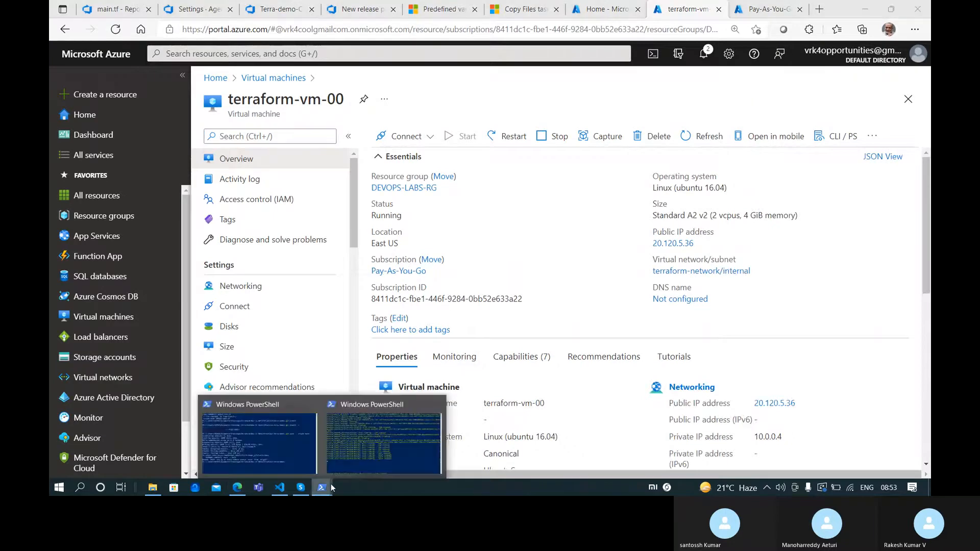
click(390, 457)
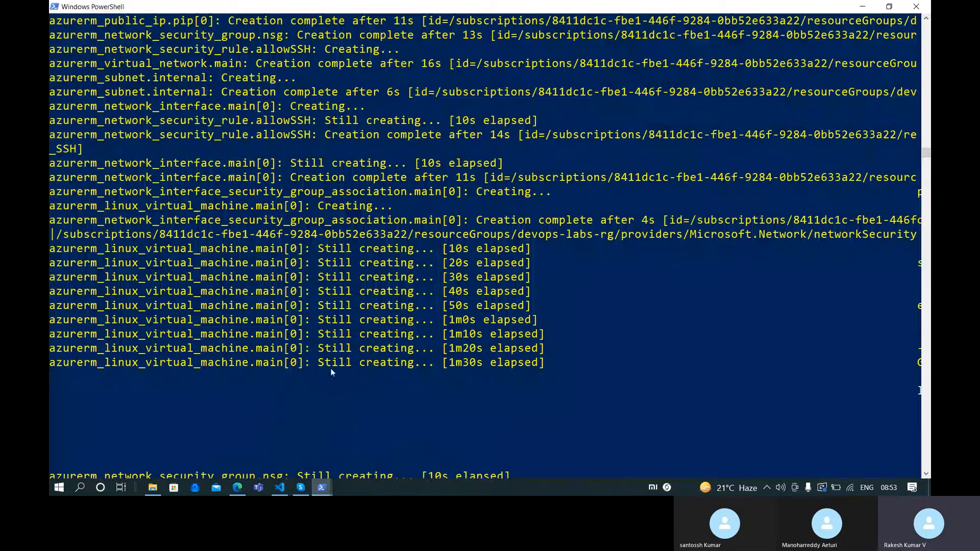
click(237, 488)
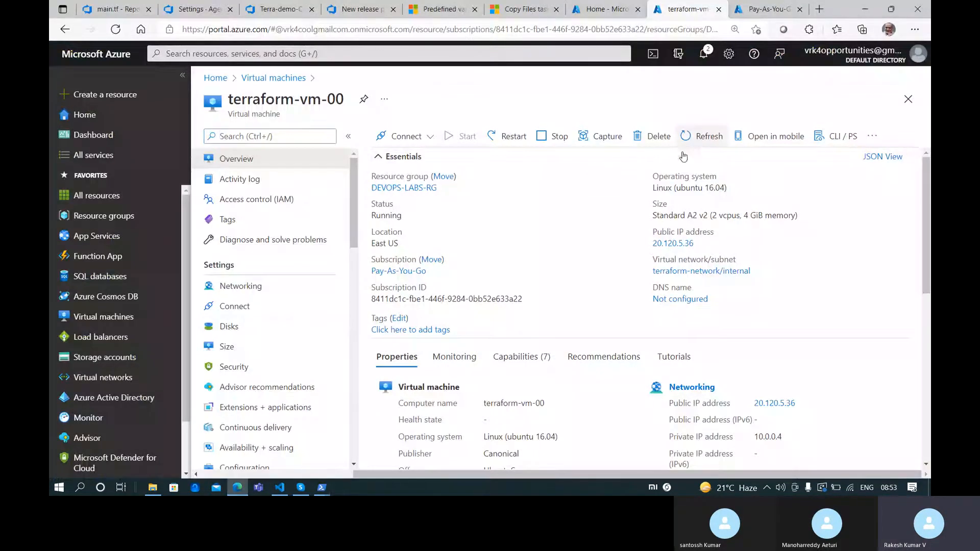
mouse_move(350, 478)
click(369, 463)
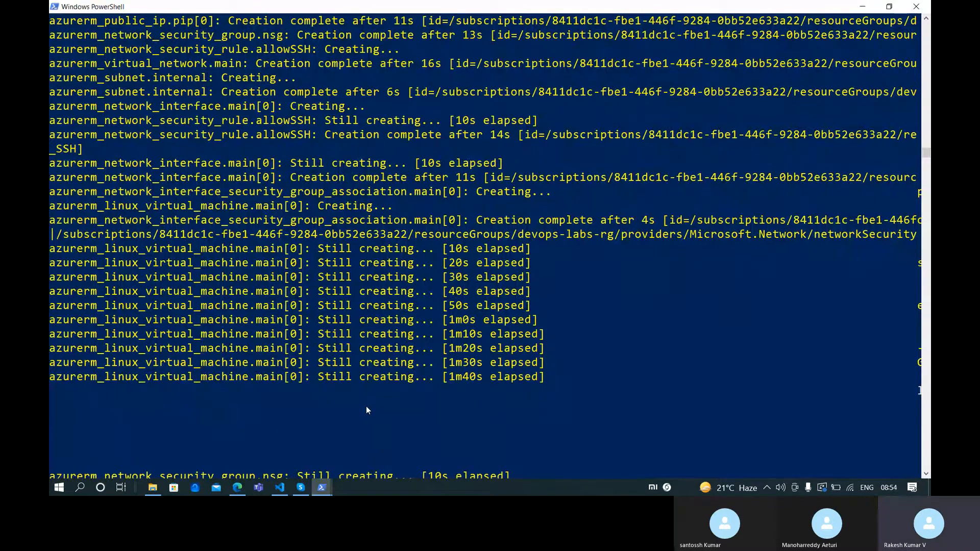
Copy terraform-vm-00's public IP 20.120.5.36 and return to the Terraform output in PowerShell
click(236, 488)
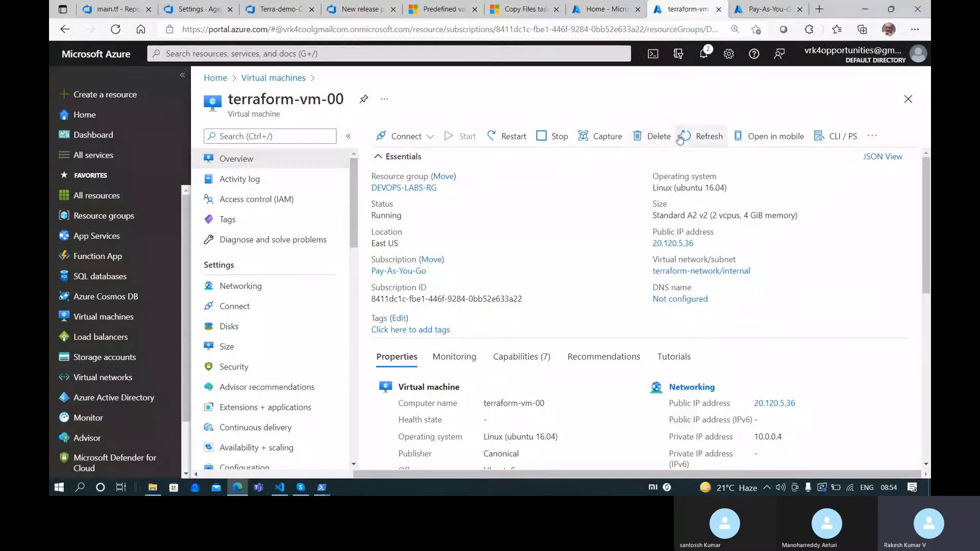
click(701, 244)
mouse_move(322, 487)
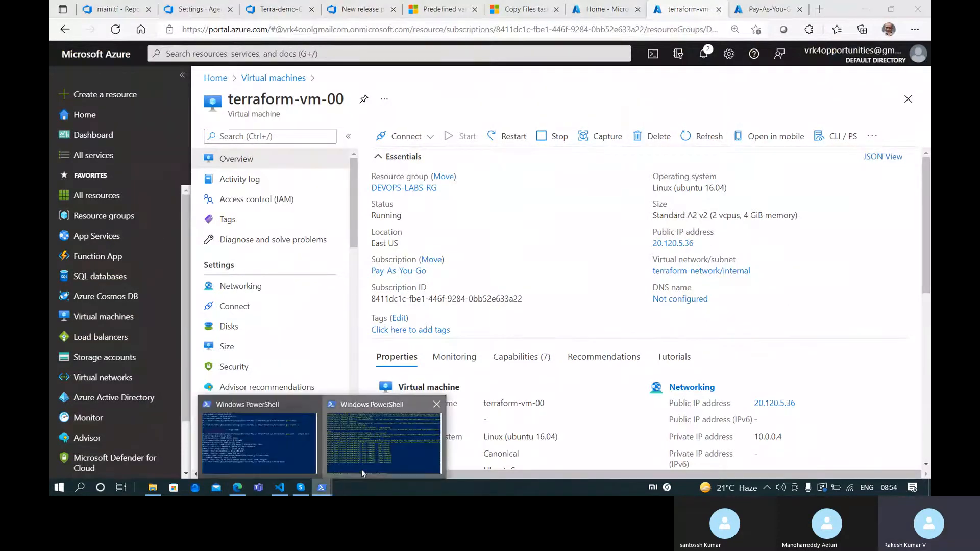
click(362, 469)
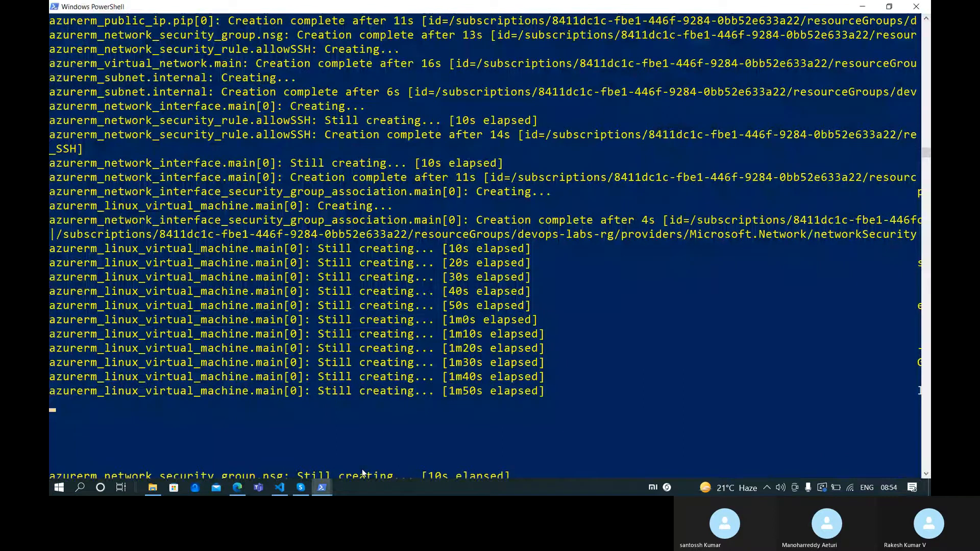
scroll(388, 381, down, 2)
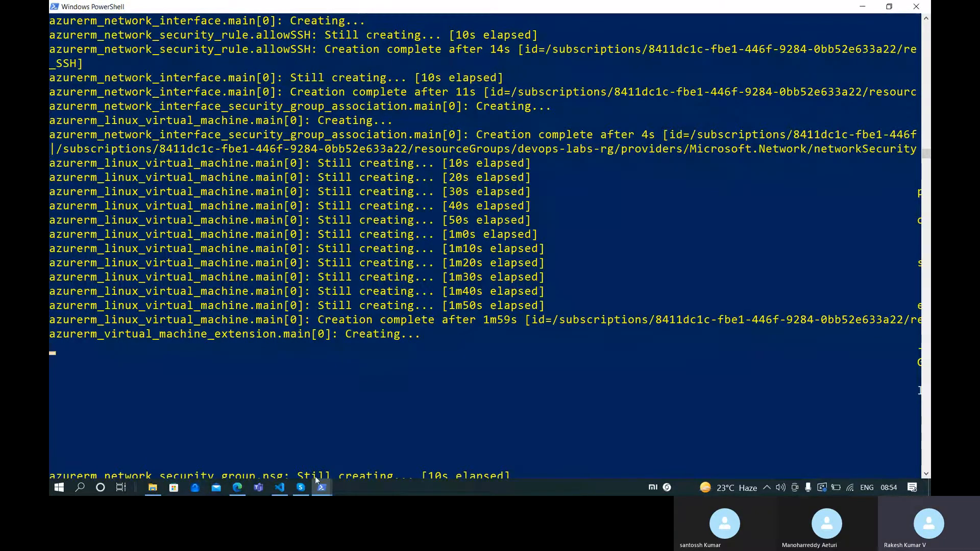
click(243, 491)
click(117, 8)
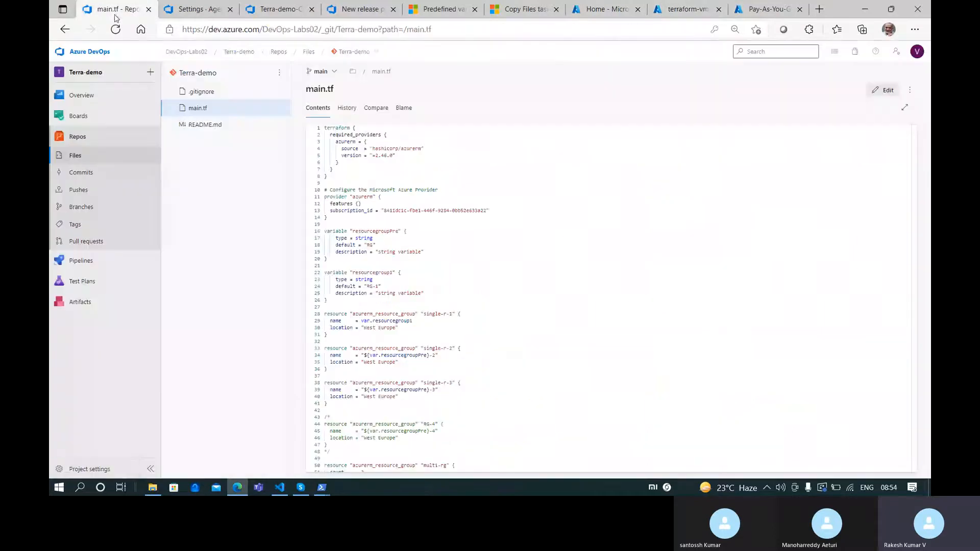
click(194, 7)
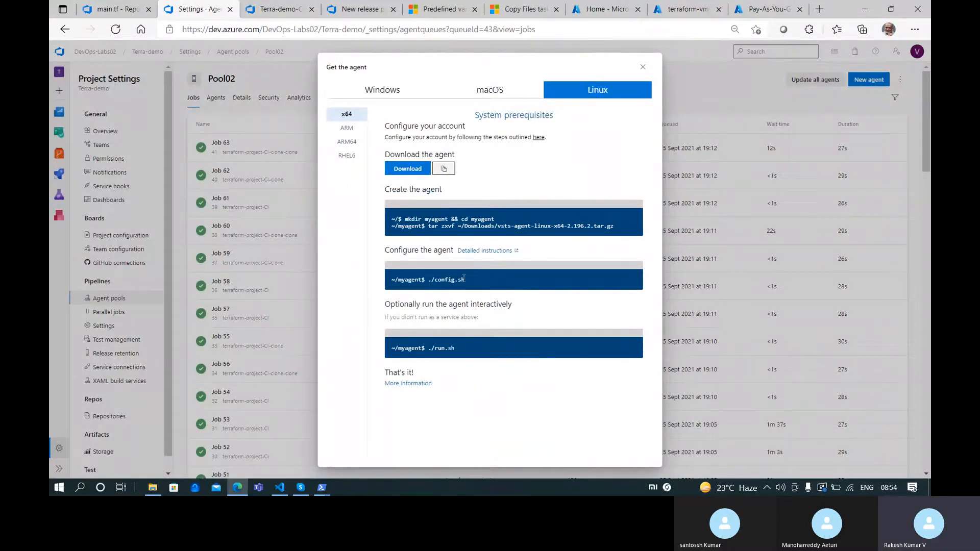
mouse_move(322, 489)
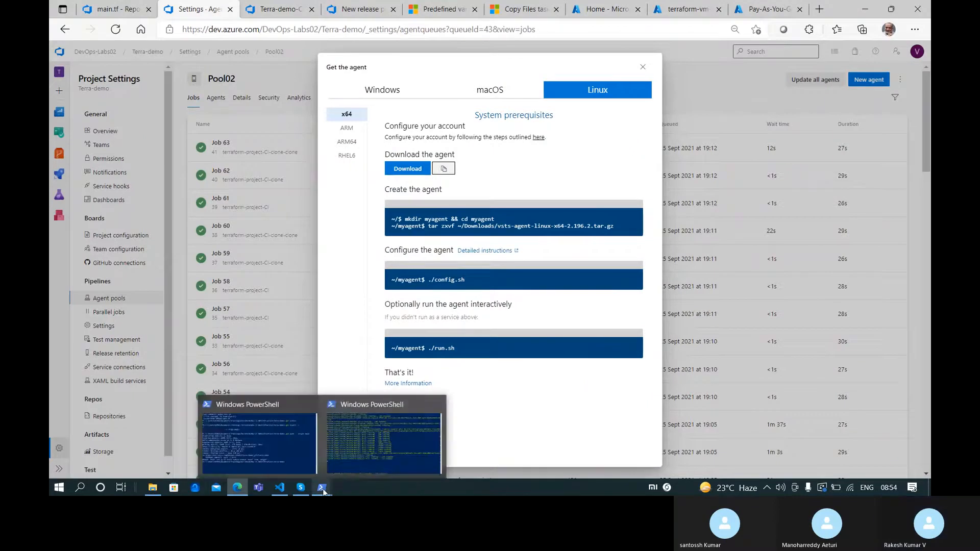
click(354, 469)
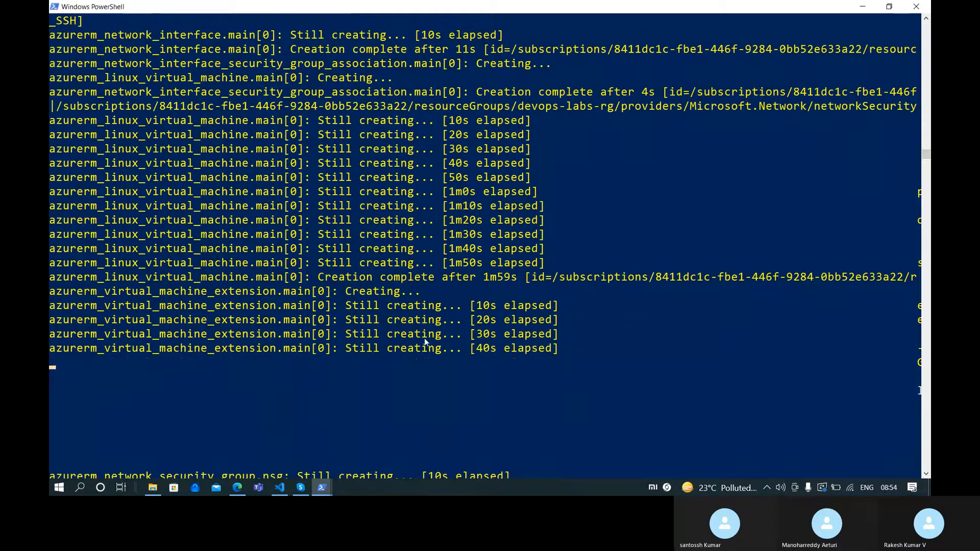
key(alt+Tab)
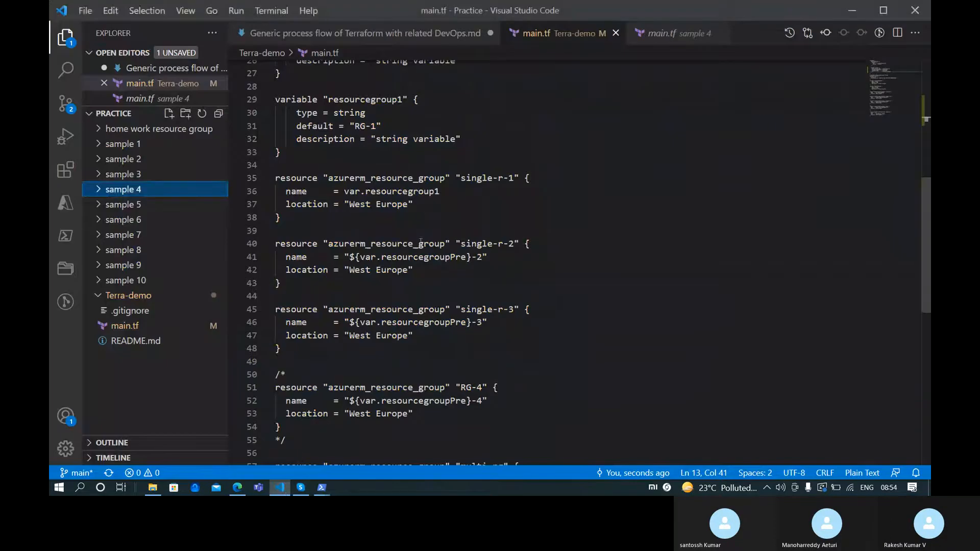
click(153, 487)
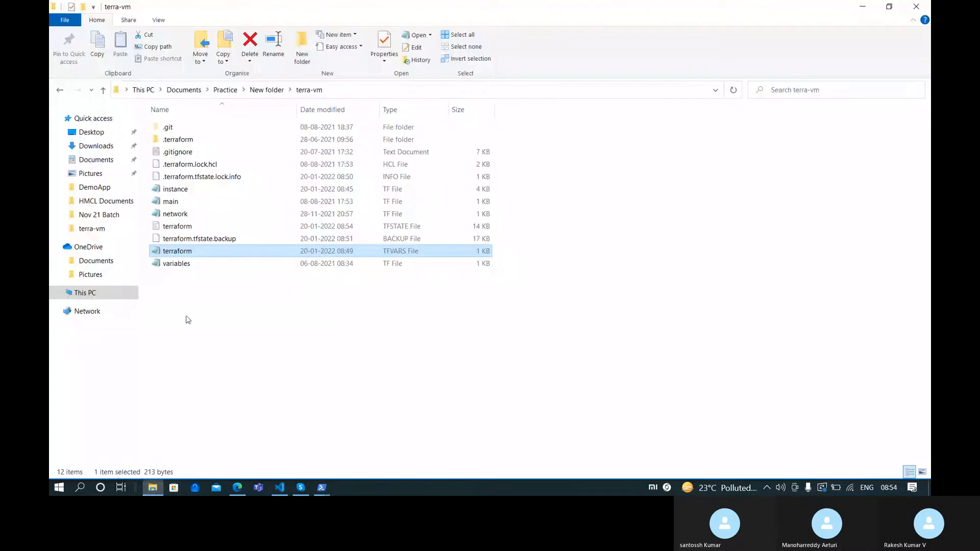
click(244, 192)
double_click(245, 192)
scroll(380, 320, down, 20)
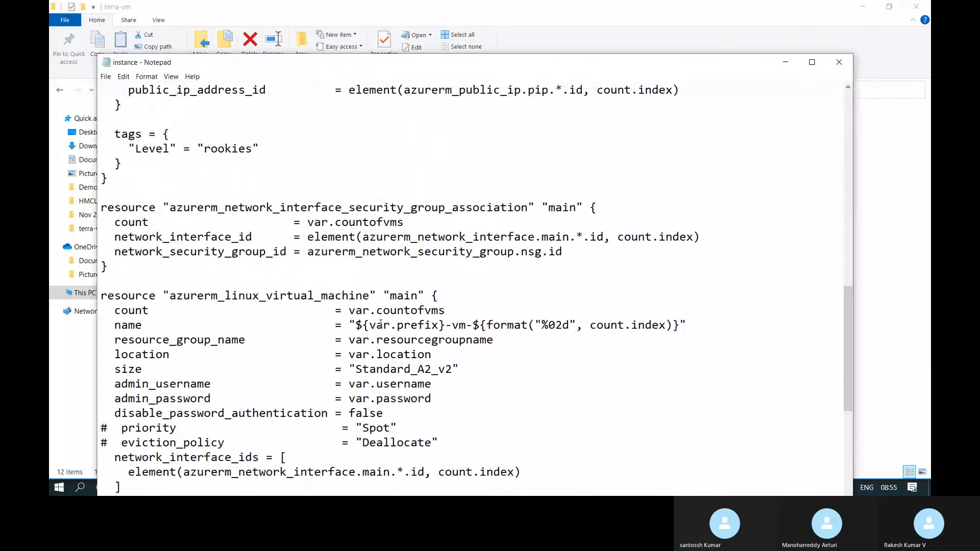
scroll(380, 319, down, 1)
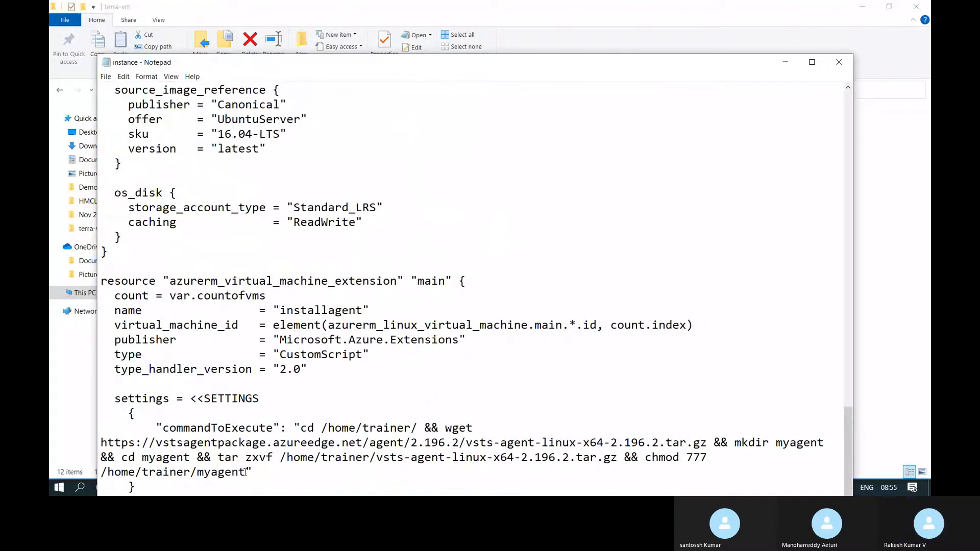
click(843, 65)
mouse_move(324, 491)
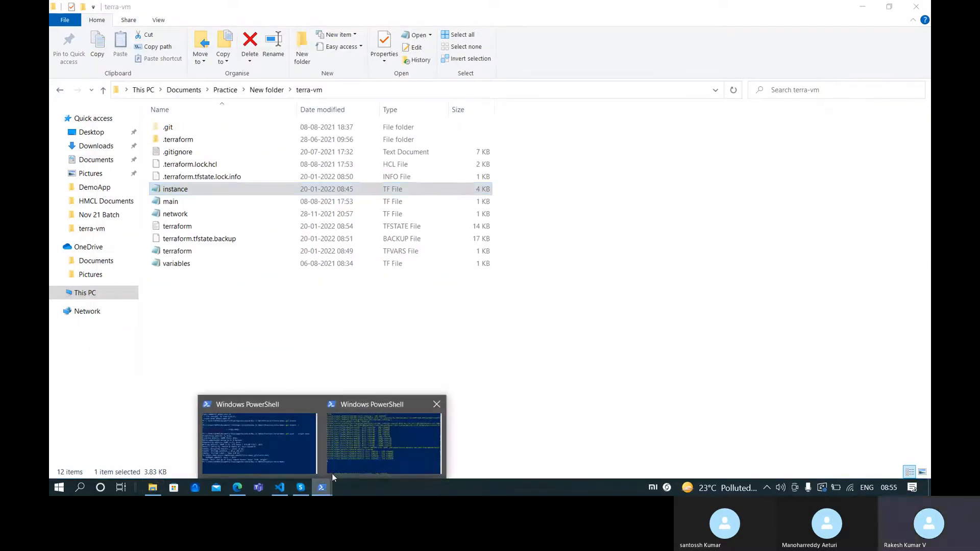
click(397, 433)
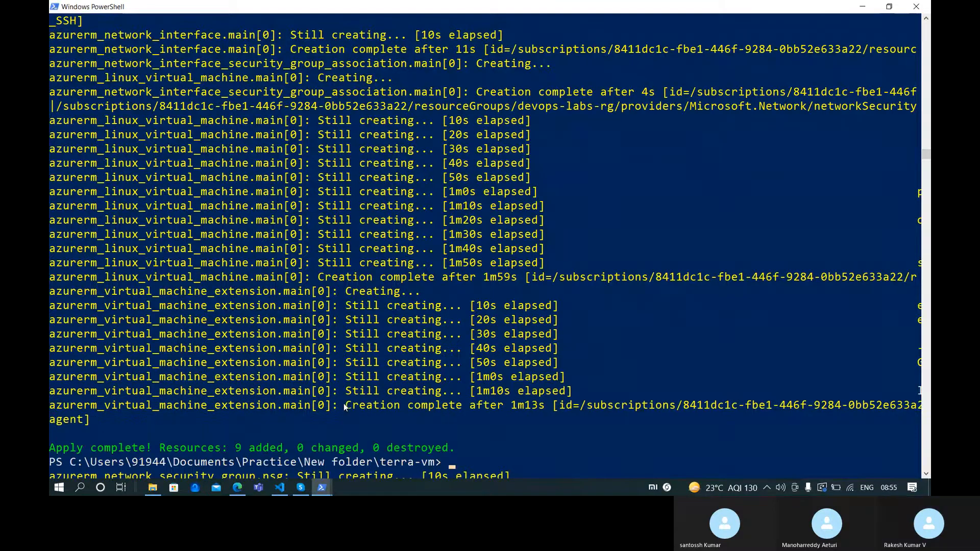
text(ssh trainer)
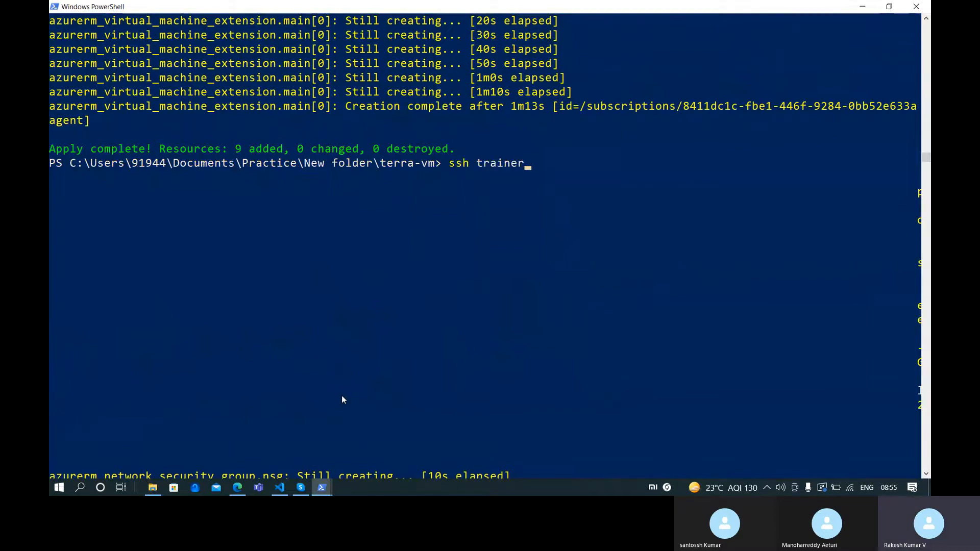
text(@20.120.5.36)
key(Return)
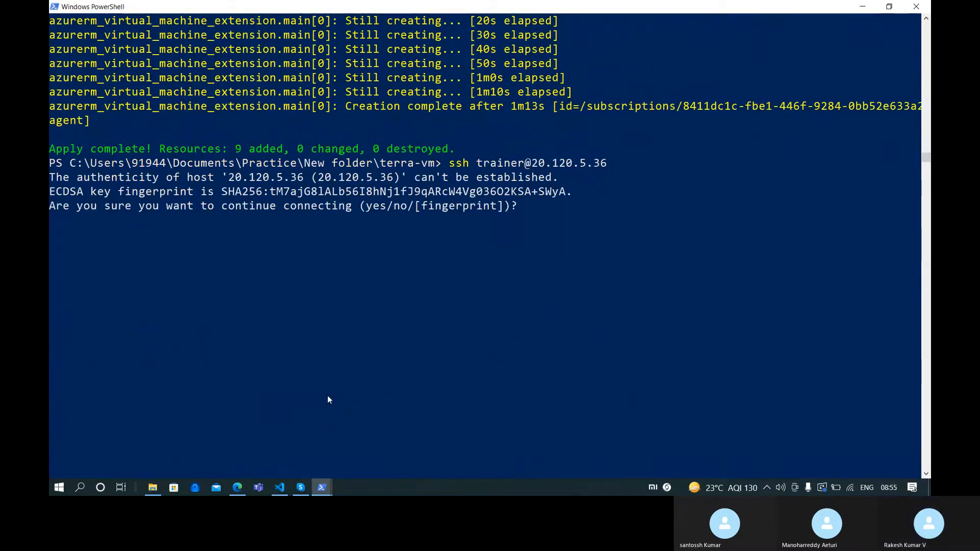
text(yes)
key(Return)
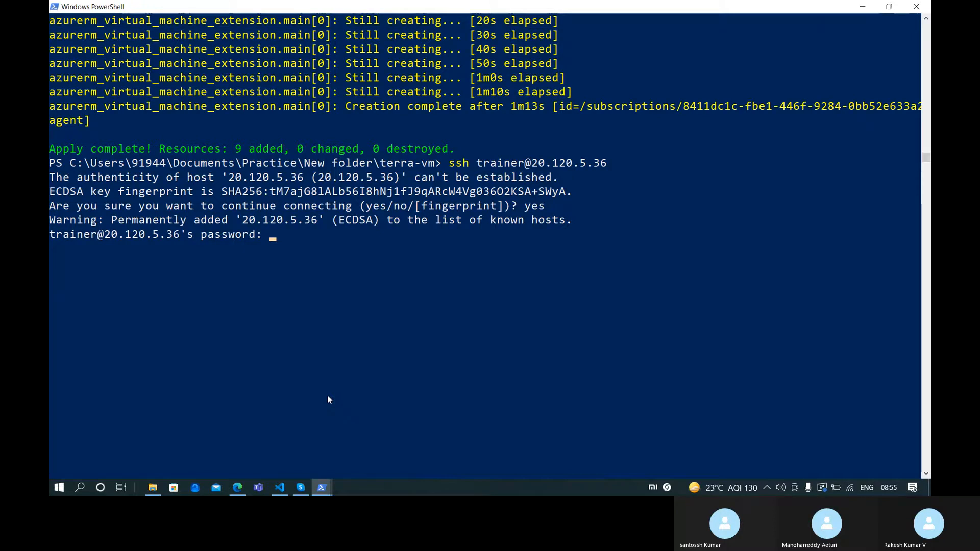
key(alt+Tab)
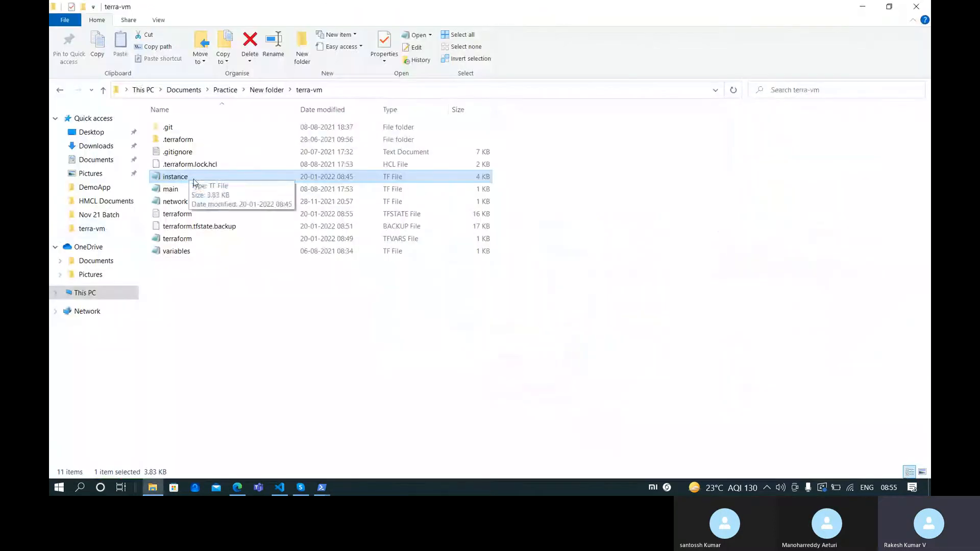
Read through the instance file in Notepad, then close it
double_click(194, 178)
scroll(234, 369, down, 10)
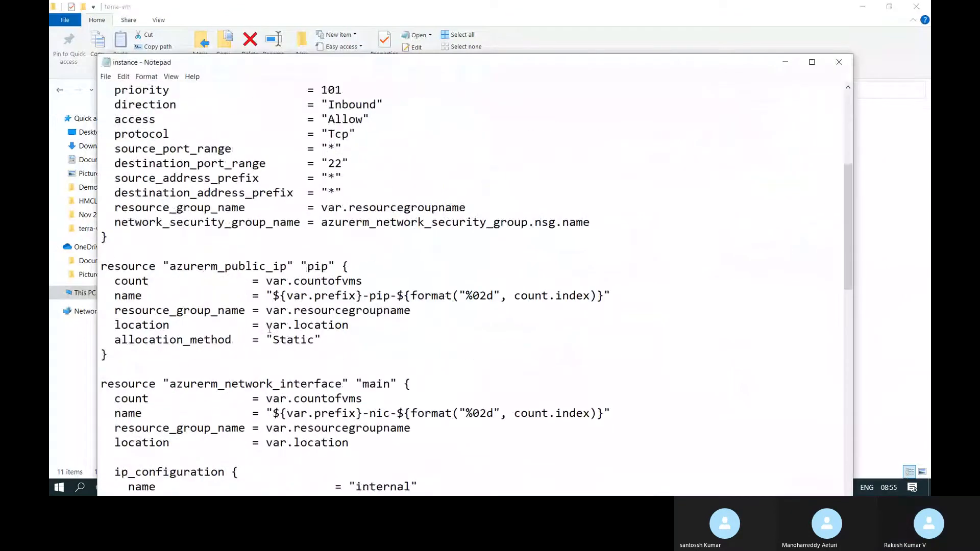
scroll(233, 369, down, 8)
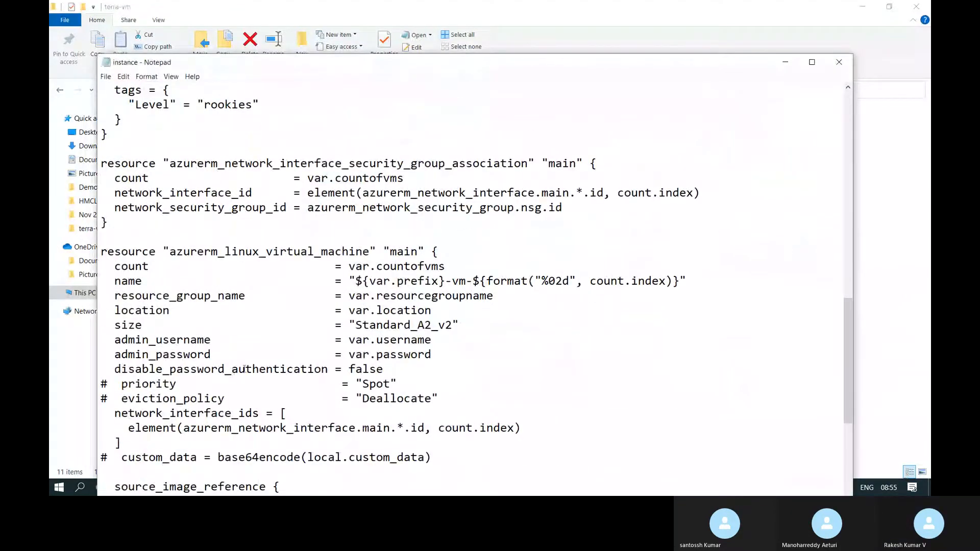
scroll(250, 368, down, 5)
scroll(255, 367, down, 4)
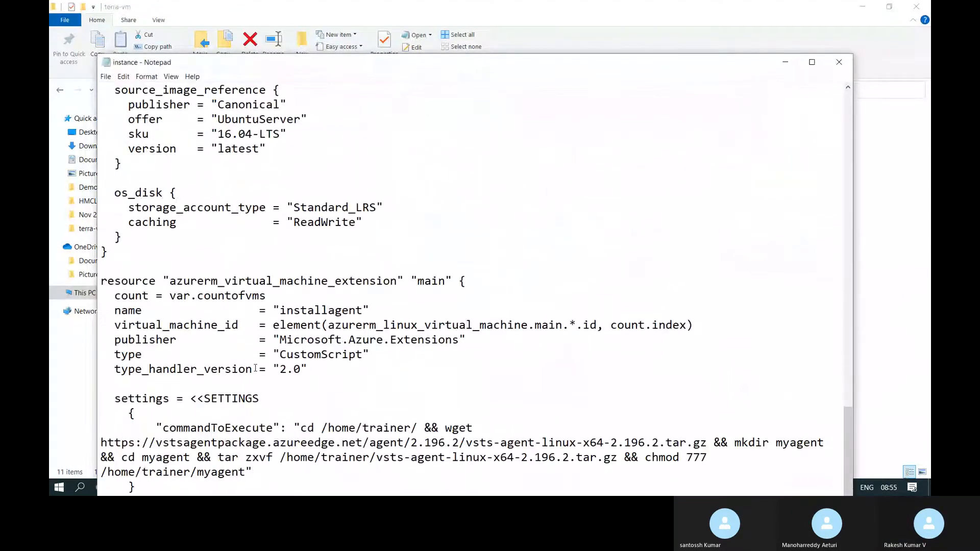
scroll(256, 368, up, 20)
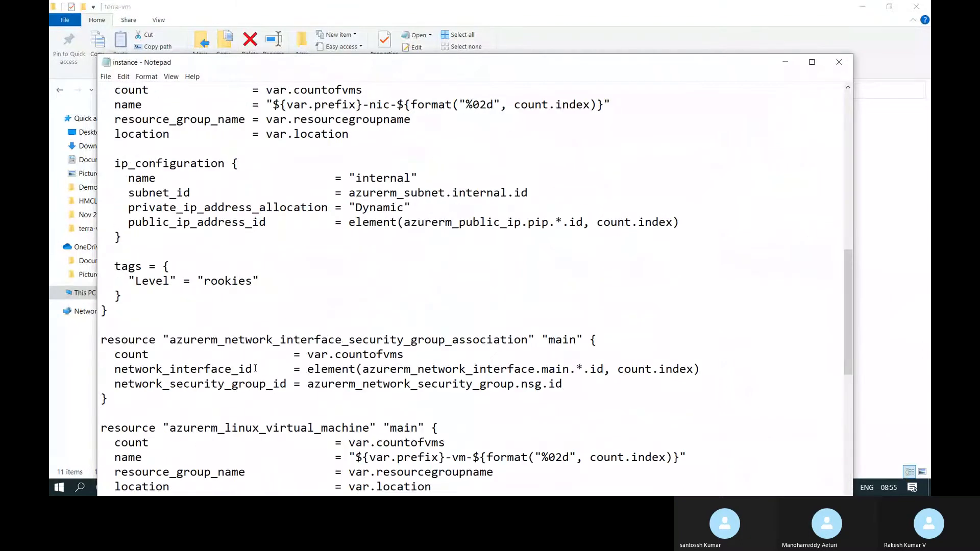
scroll(346, 325, up, 5)
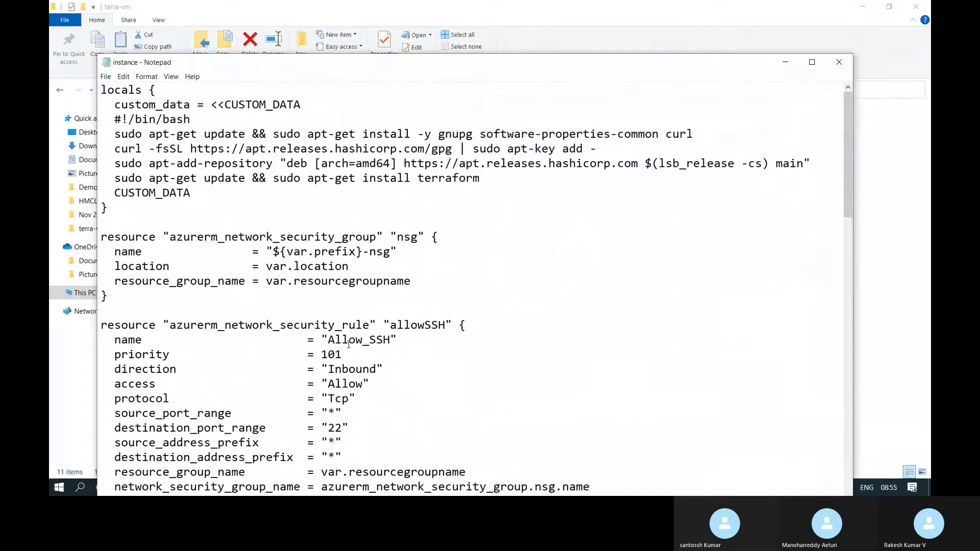
scroll(349, 345, down, 5)
scroll(348, 344, down, 6)
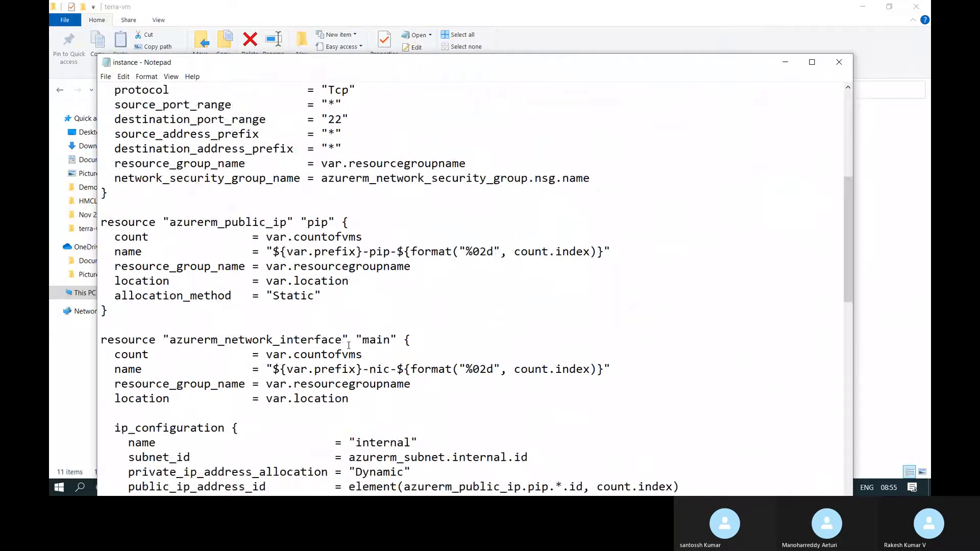
scroll(411, 334, down, 3)
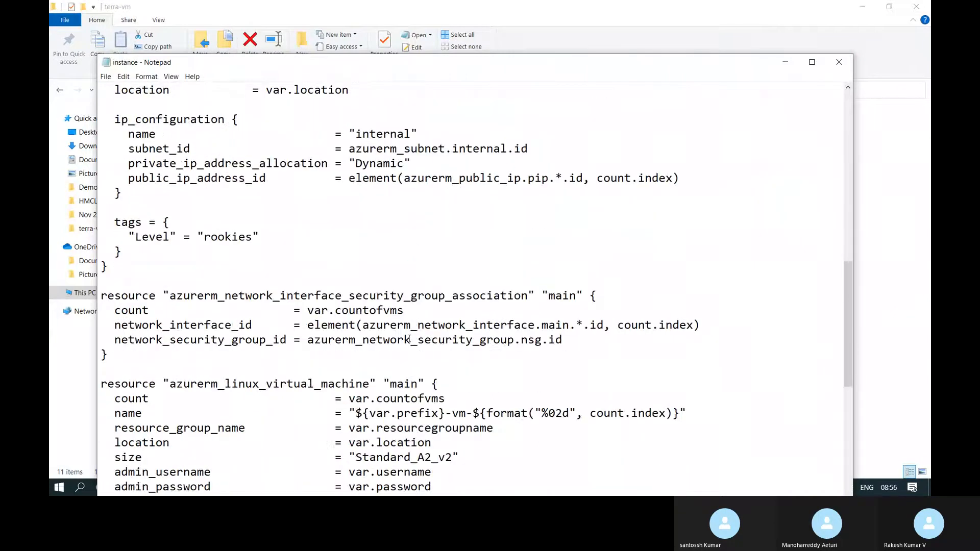
scroll(408, 339, down, 7)
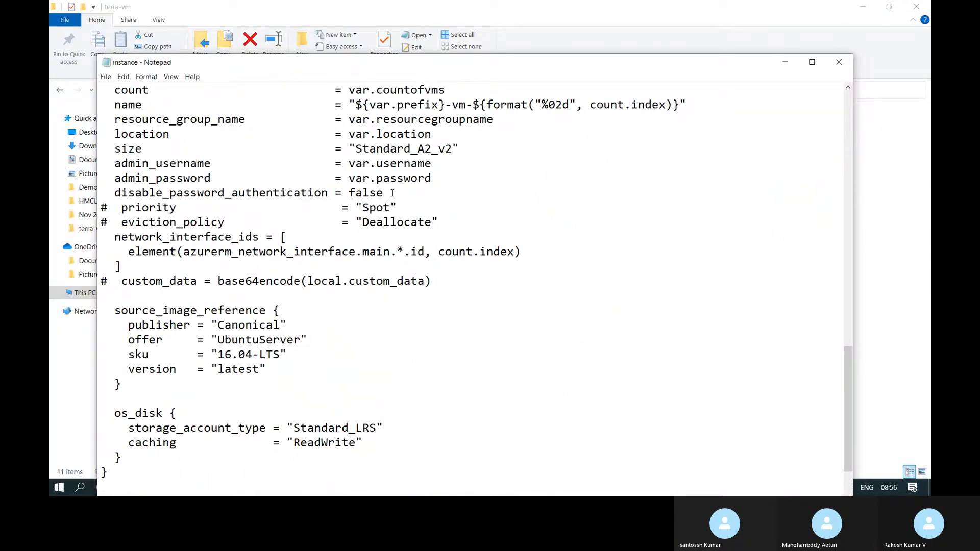
click(839, 60)
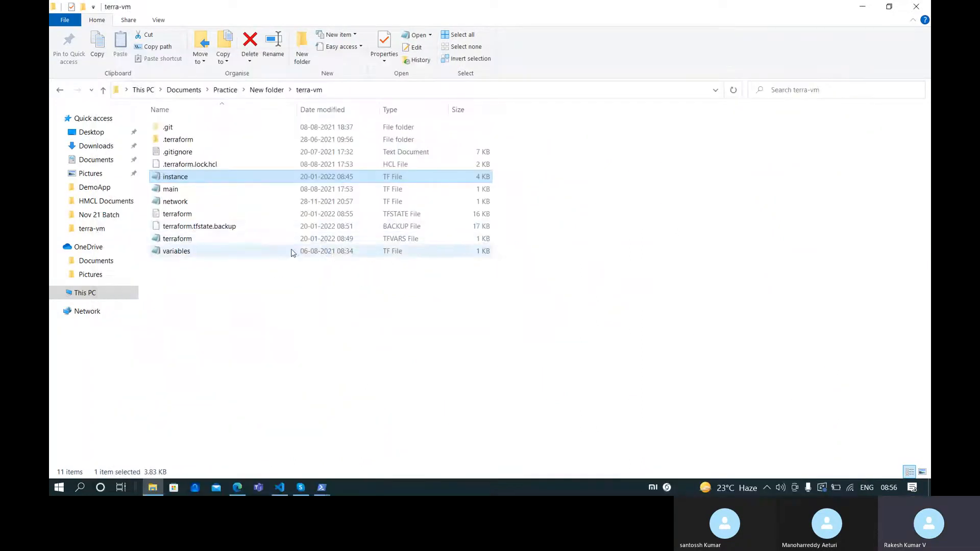
Check terraform.tfvars, close it, and return to the PowerShell SSH password prompt
double_click(250, 239)
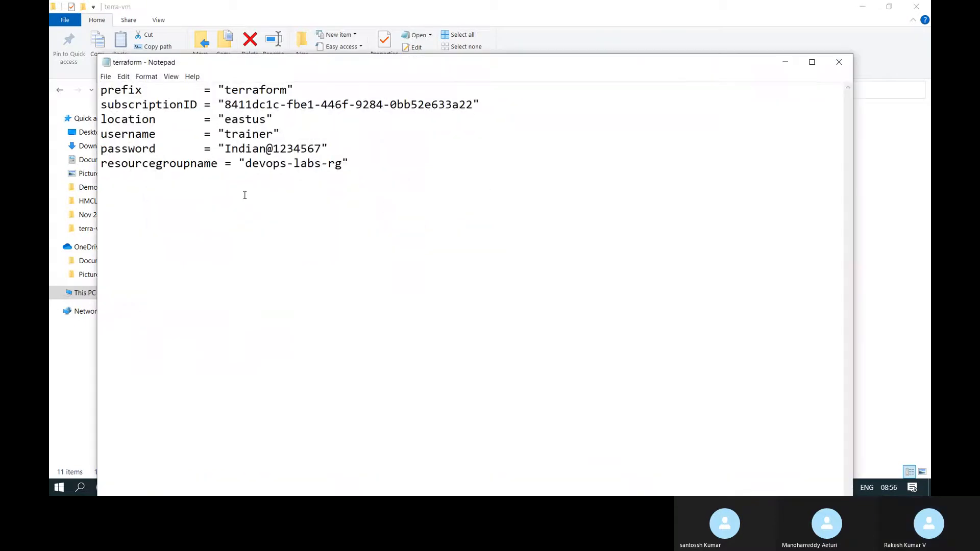
click(842, 66)
key(alt+Tab)
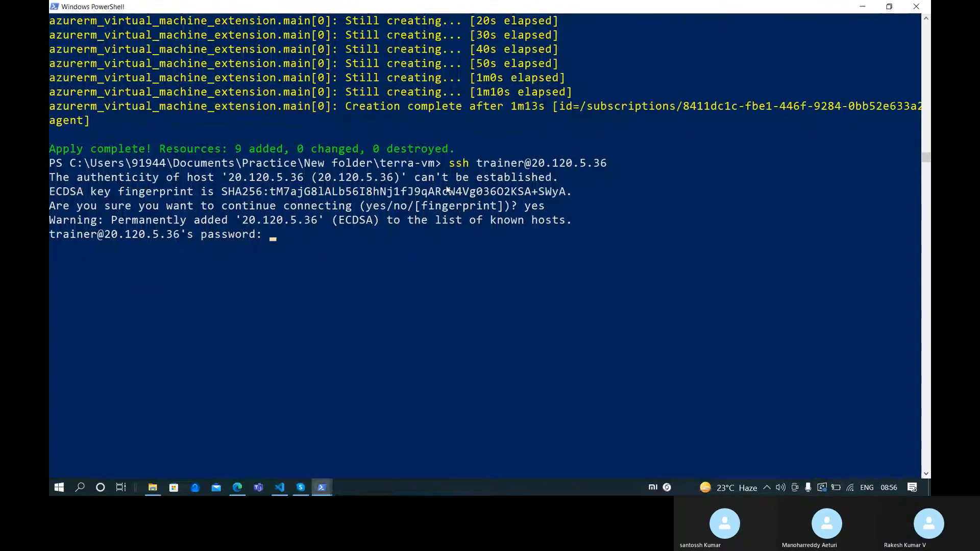
Log in to the VM with its password and clear the terminal
key(Return)
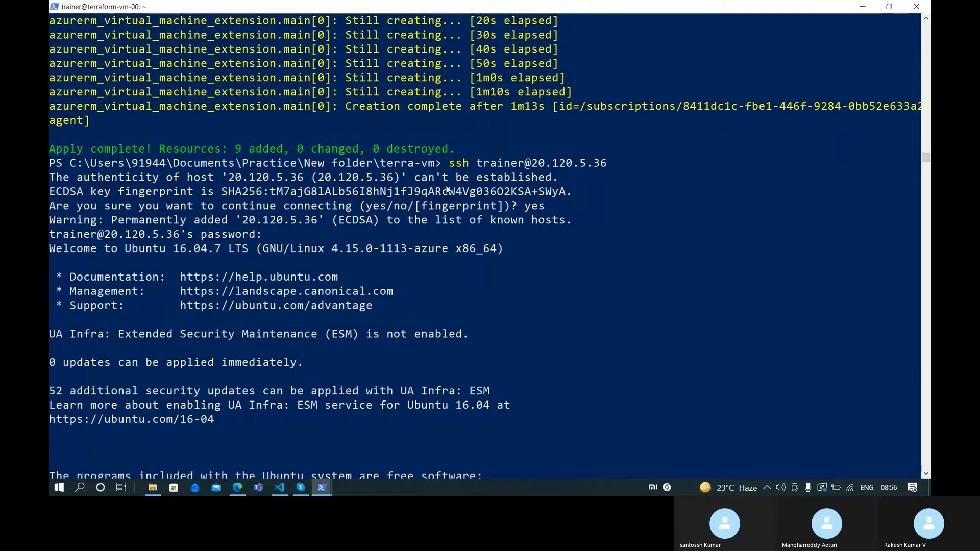
text(clear)
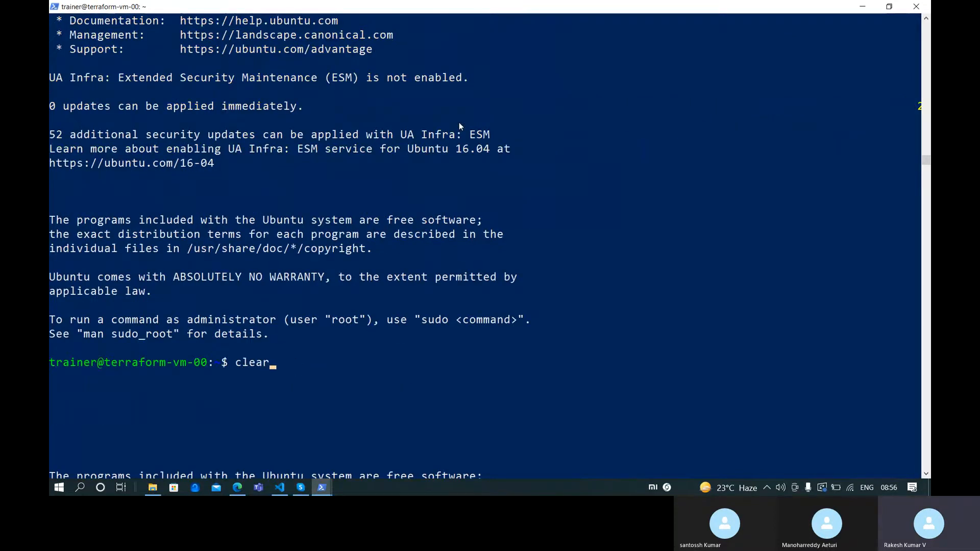
key(Return)
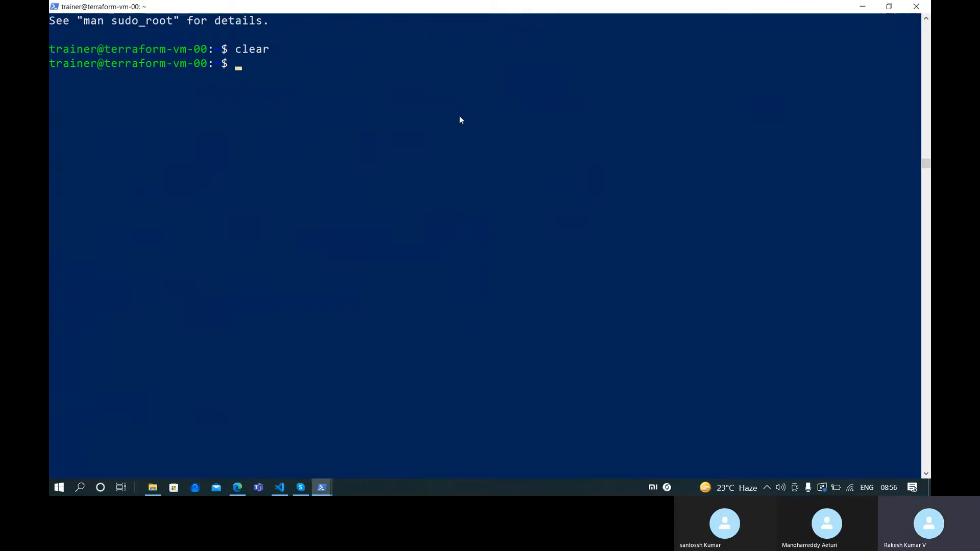
scroll(459, 117, up, 15)
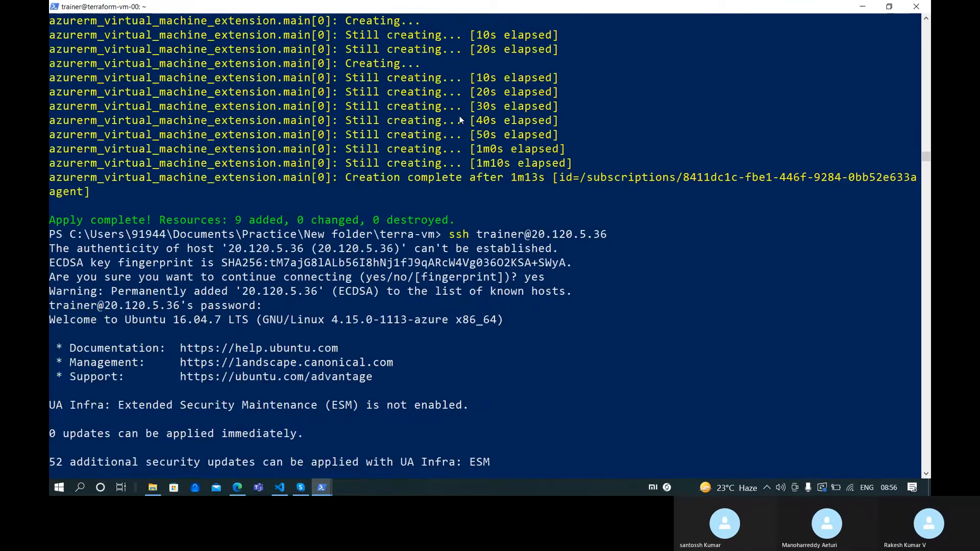
scroll(459, 120, down, 10)
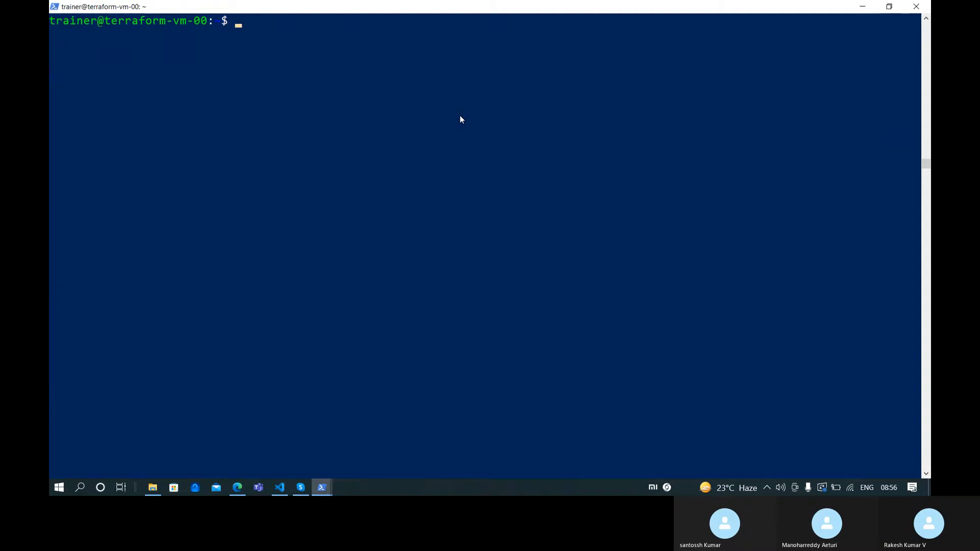
In ~/myagent, run ./config.sh and accept the Team Explorer Everywhere license with Y
text(cd my)
key(Tab)
key(Return)
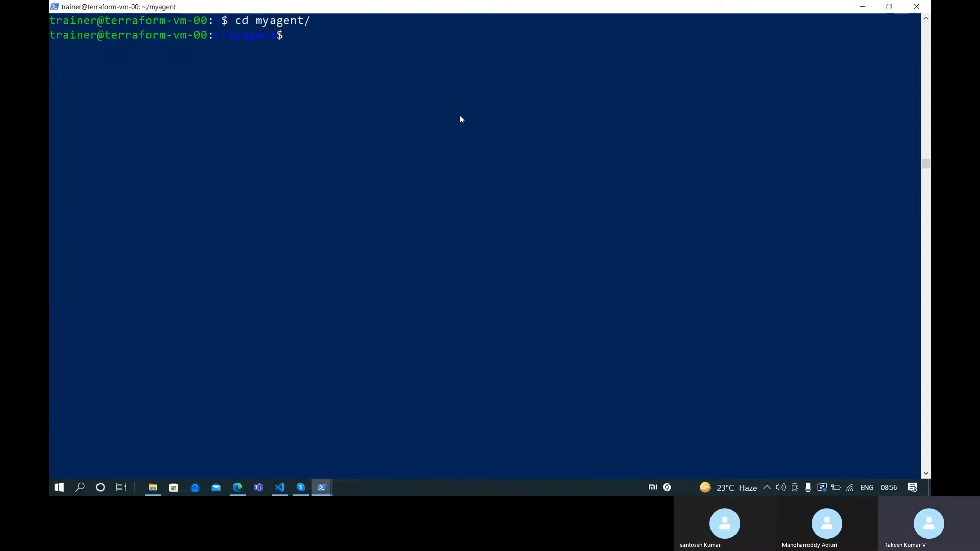
text(ls)
key(Return)
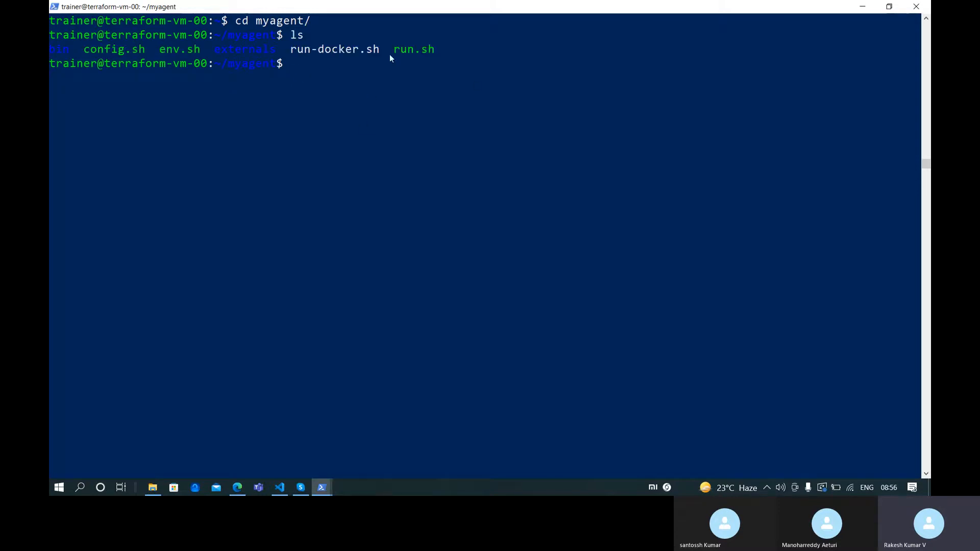
key(Tab)
key(Return)
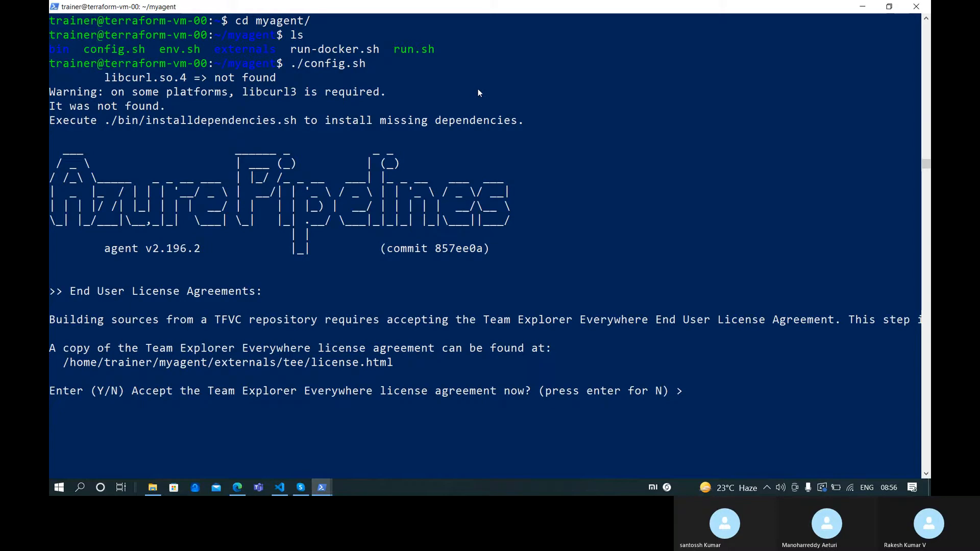
text(Y)
key(Return)
key(alt+Tab)
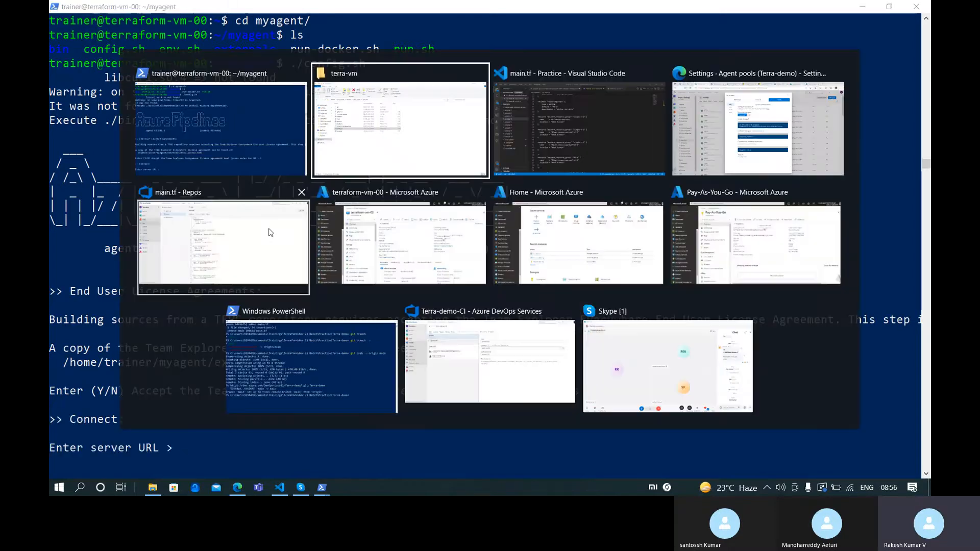
key(alt+Tab)
key(alt+Tab)
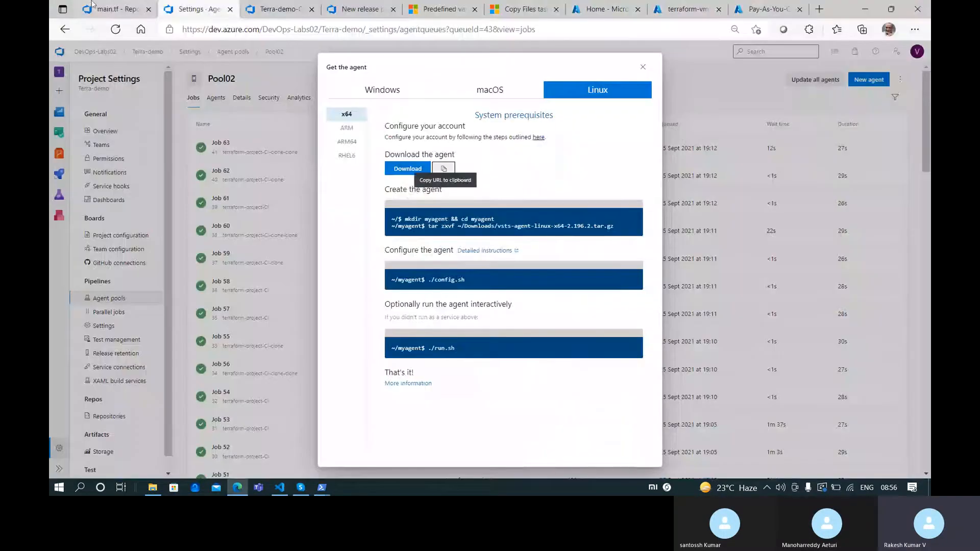
click(105, 9)
drag(185, 29, 314, 29)
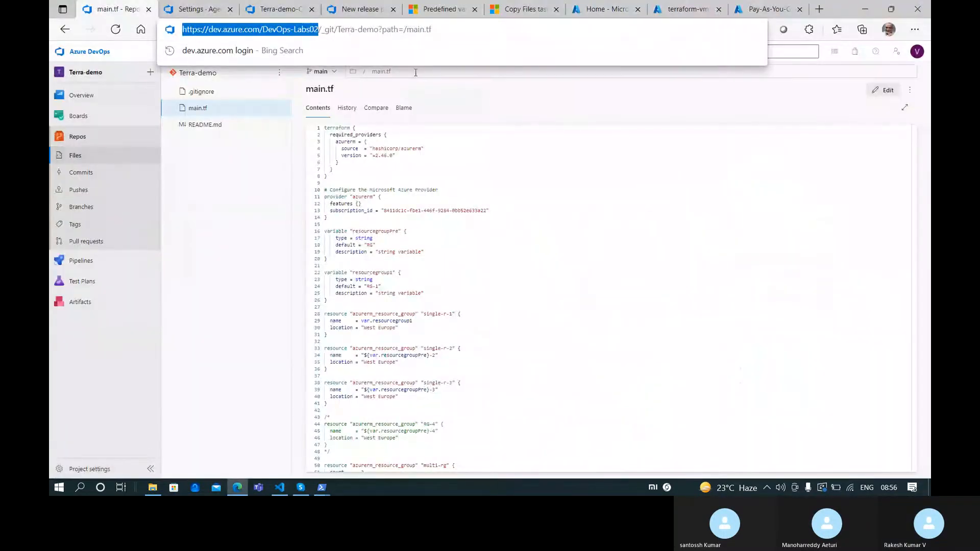
Enter that URL at config.sh's server URL prompt, then return to the main.tf page
key(alt+Tab)
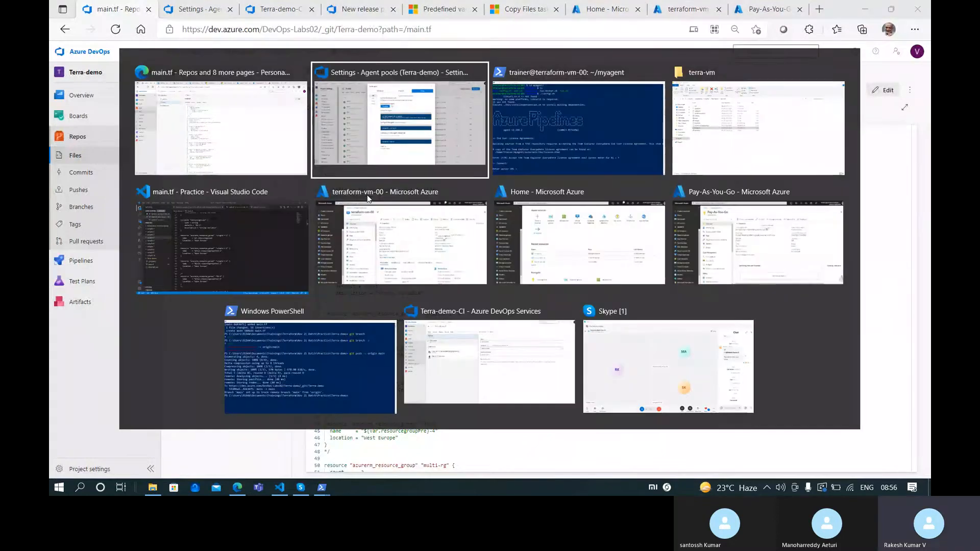
key(alt+Tab)
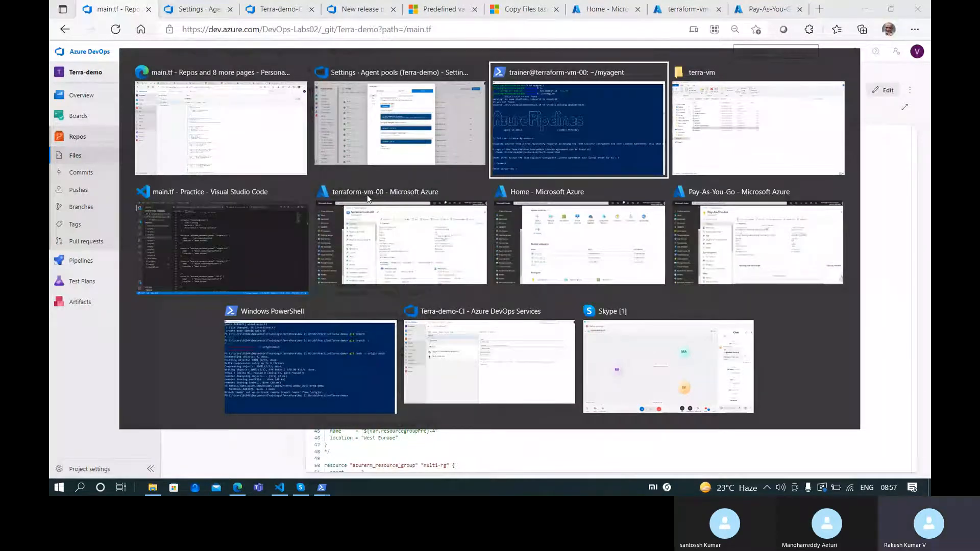
key(BackSpace)
text(https://dev.azure.com/DevOps-Labs02)
key(Return)
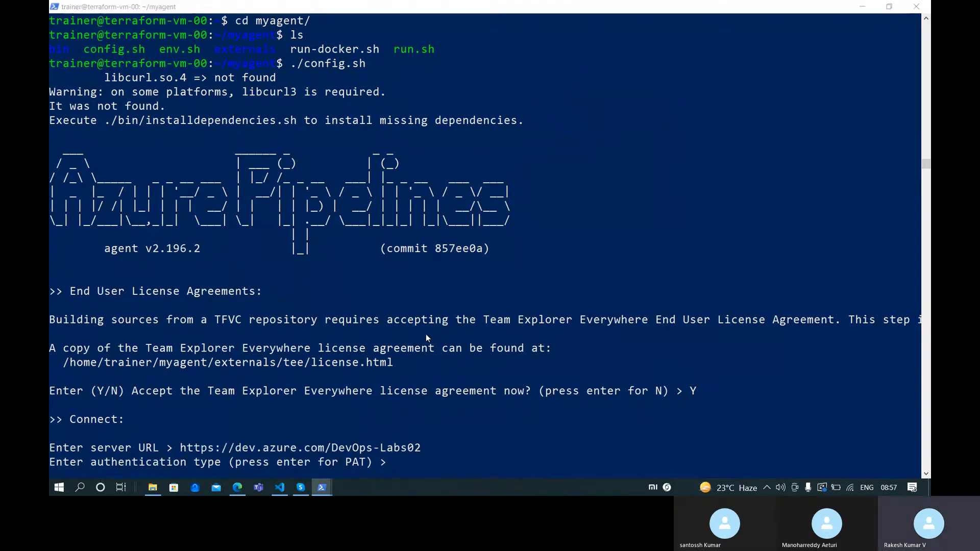
key(alt+Tab)
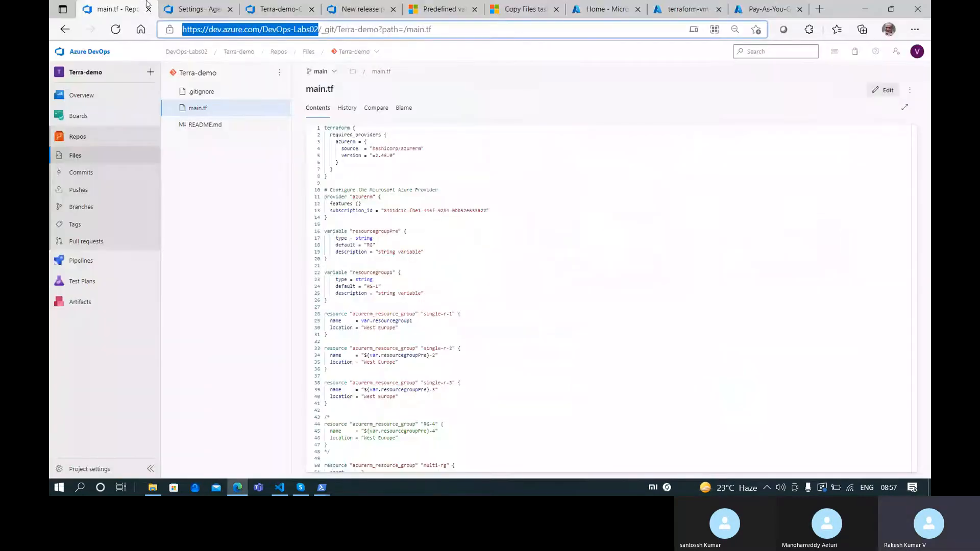
click(265, 6)
click(117, 8)
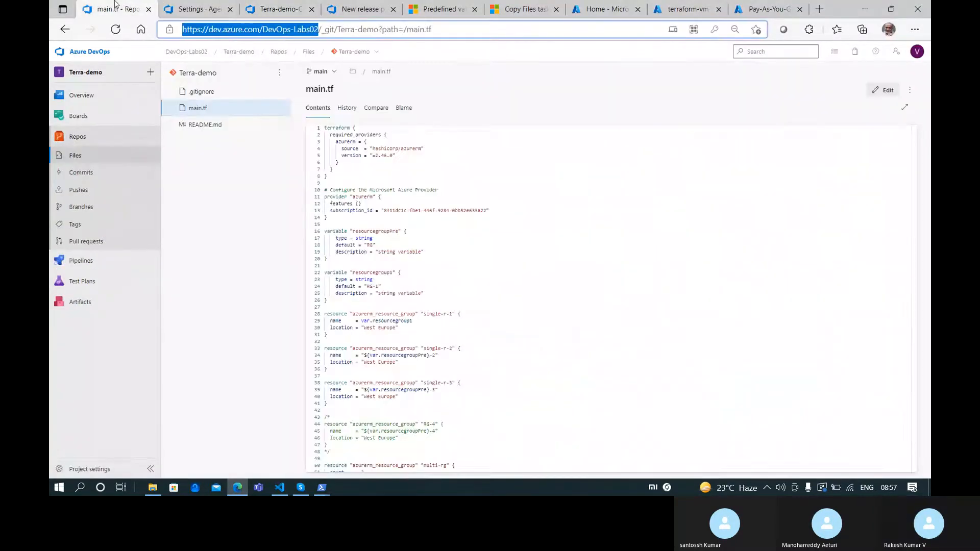
Start a new token from the user settings' personal access tokens page
click(85, 58)
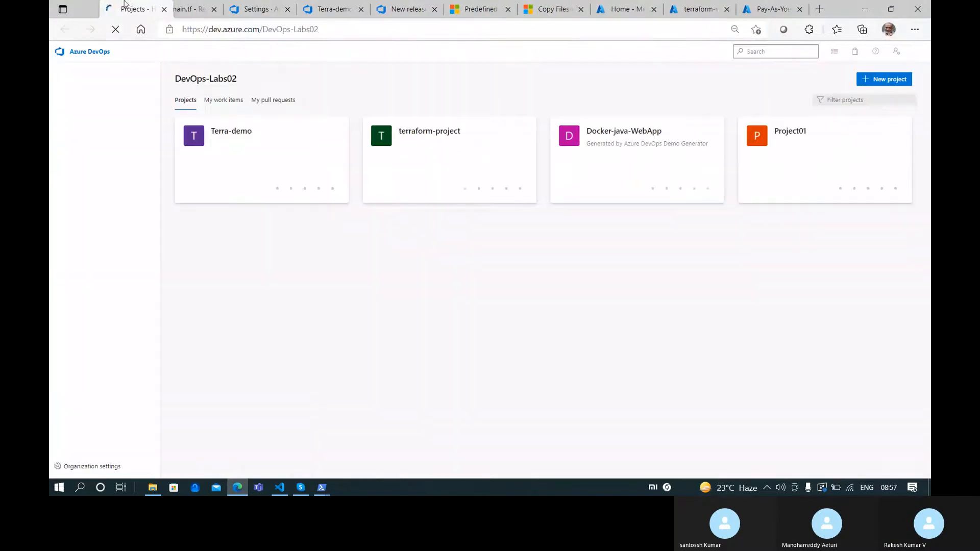
click(896, 51)
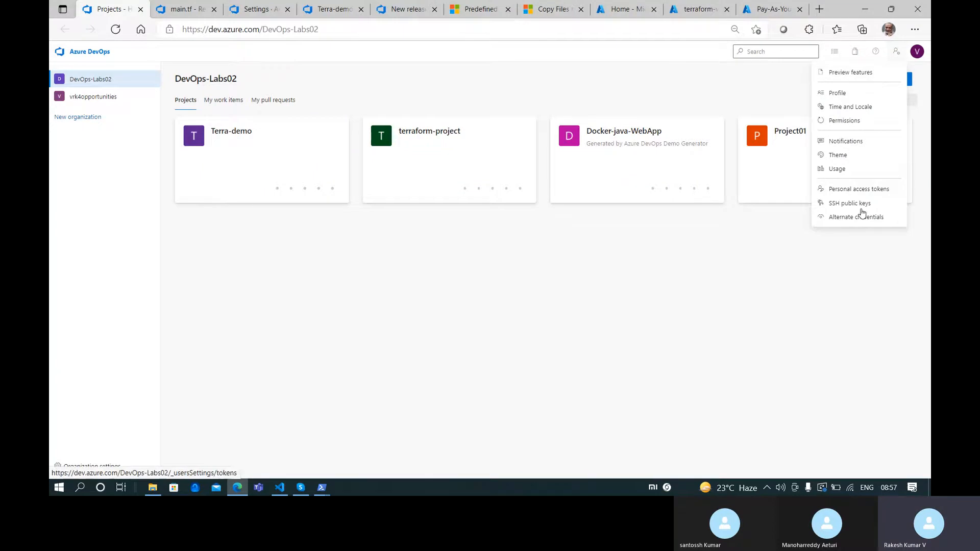
click(874, 189)
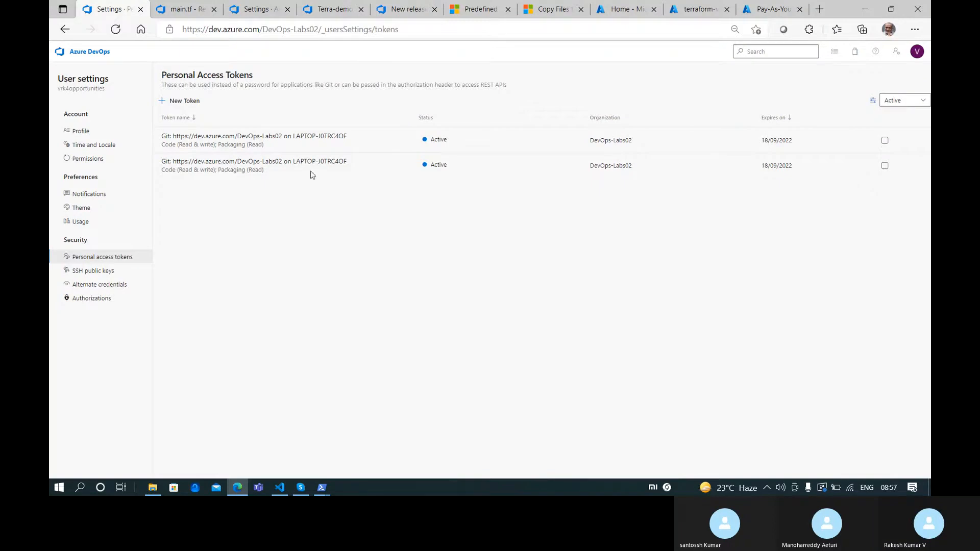
click(180, 100)
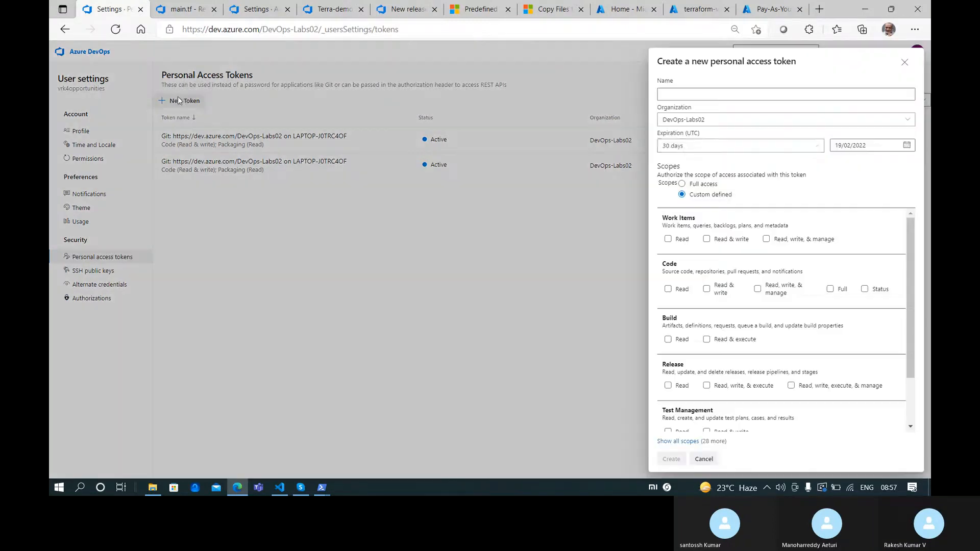
Name the new token PATad
click(722, 95)
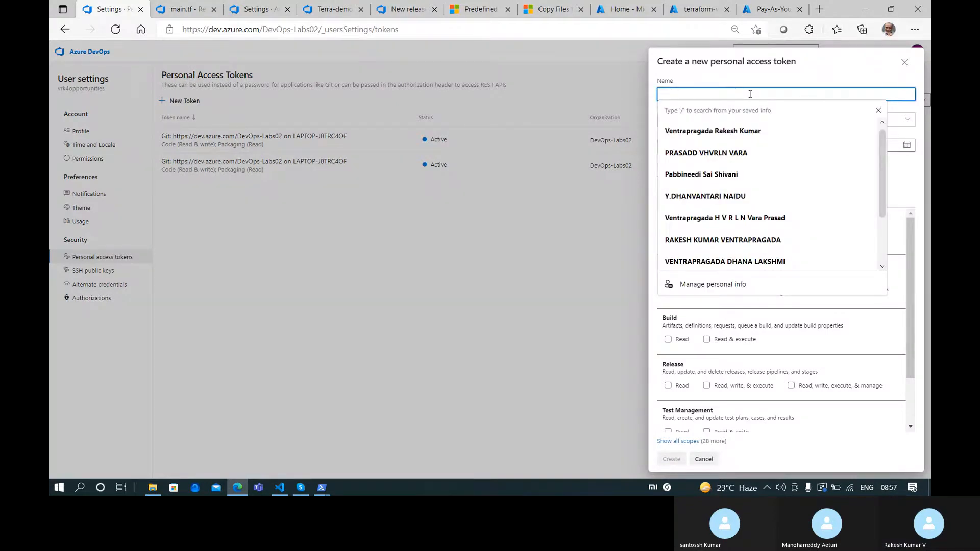
text(ad)
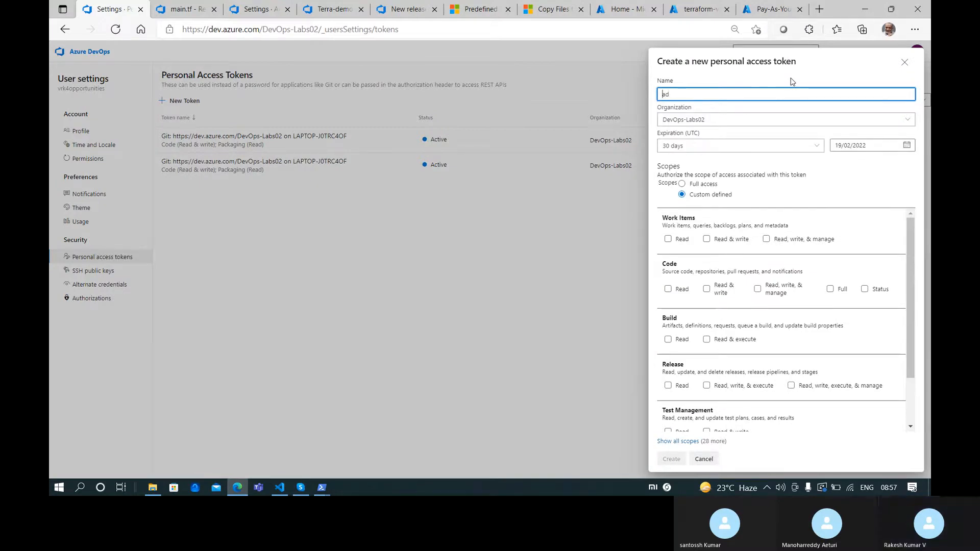
text(T)
scroll(740, 222, down, 2)
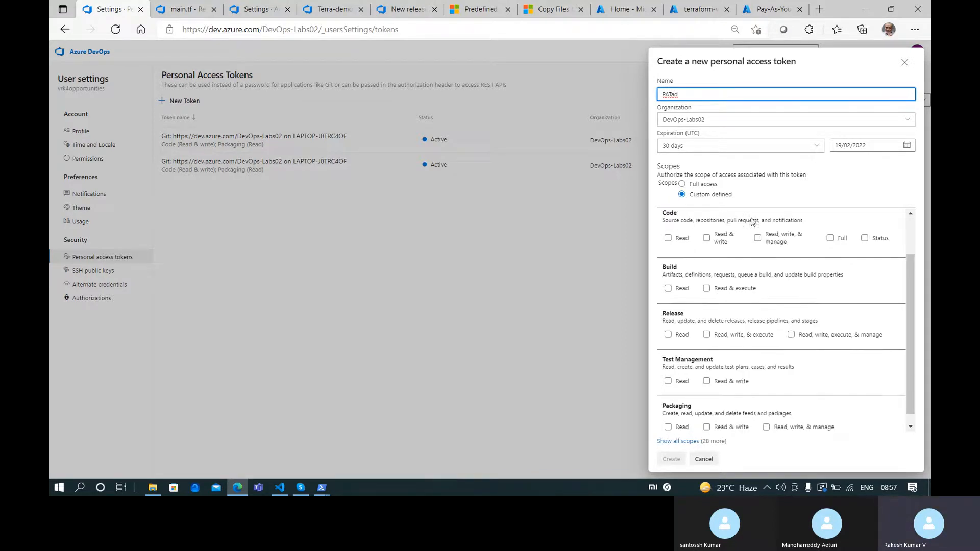
scroll(751, 221, up, 2)
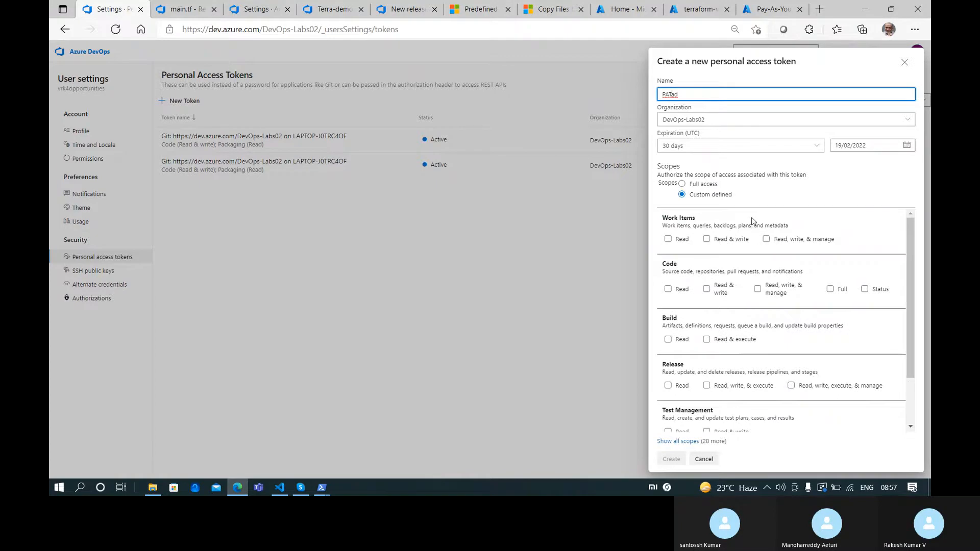
scroll(751, 221, down, 1)
scroll(751, 220, up, 1)
Give it Full access scope and a custom expiry of 21/01/2022, then create it
click(682, 183)
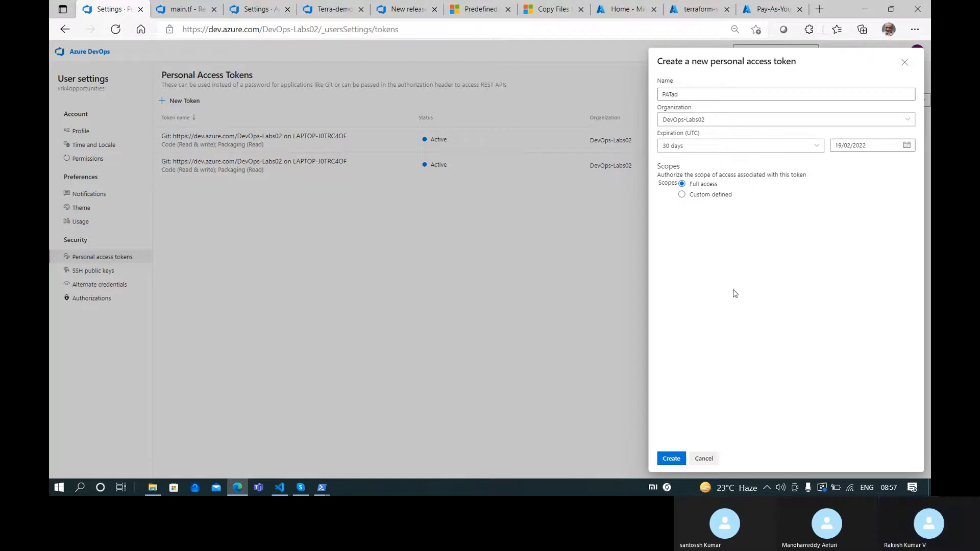
click(816, 146)
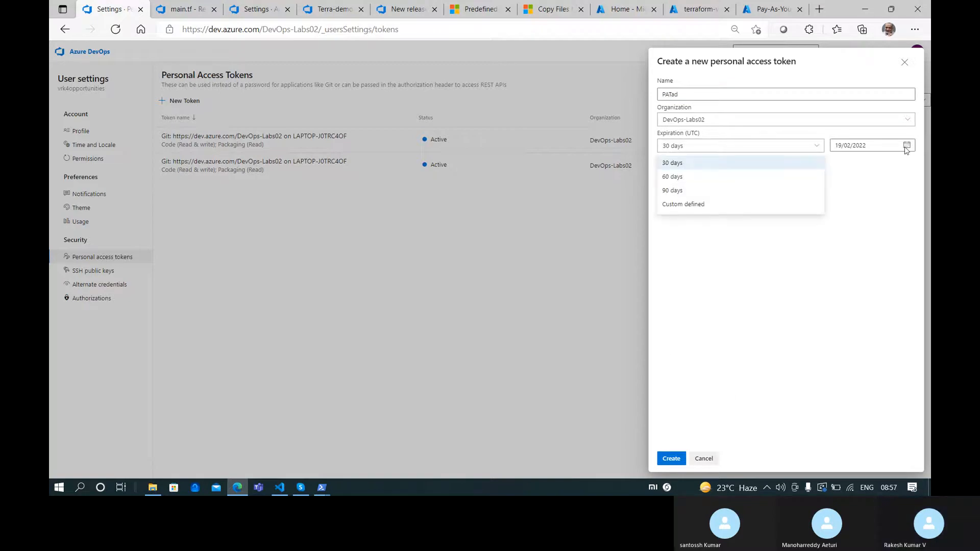
click(907, 146)
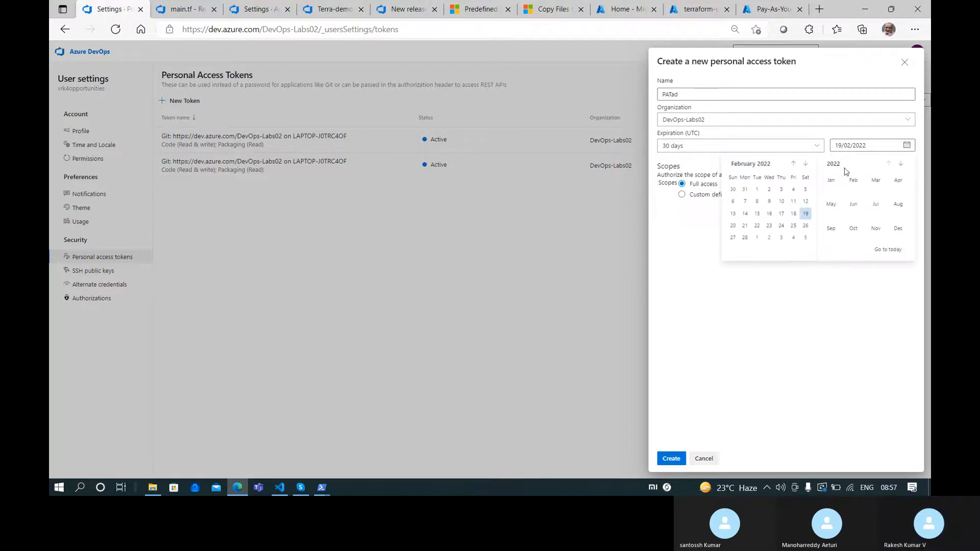
click(793, 163)
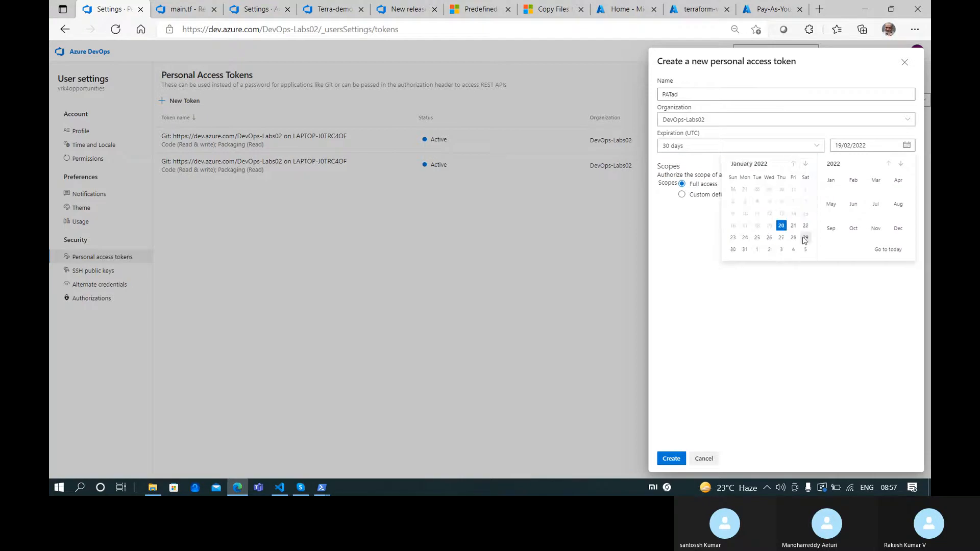
click(793, 225)
click(682, 459)
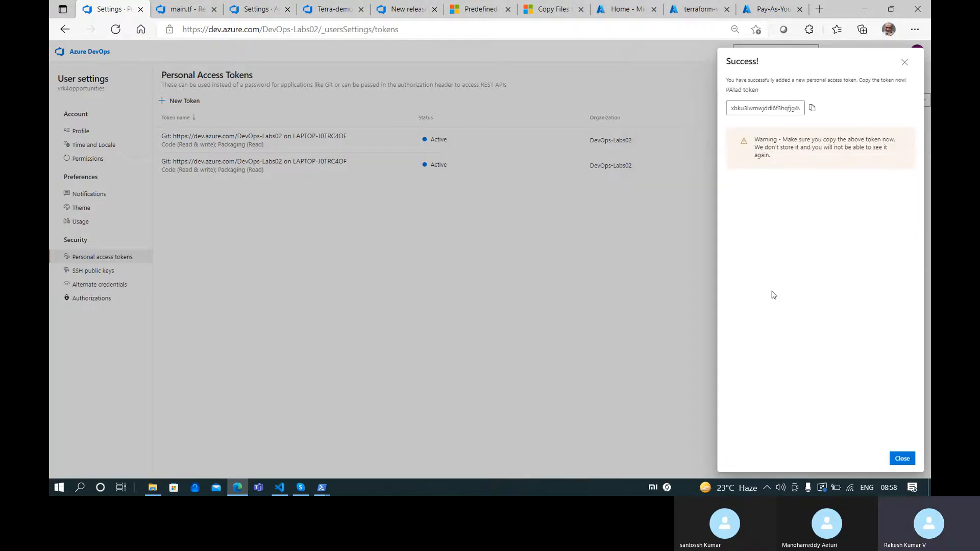
Copy the new PATad token value and paste it at the config.sh prompt
click(813, 109)
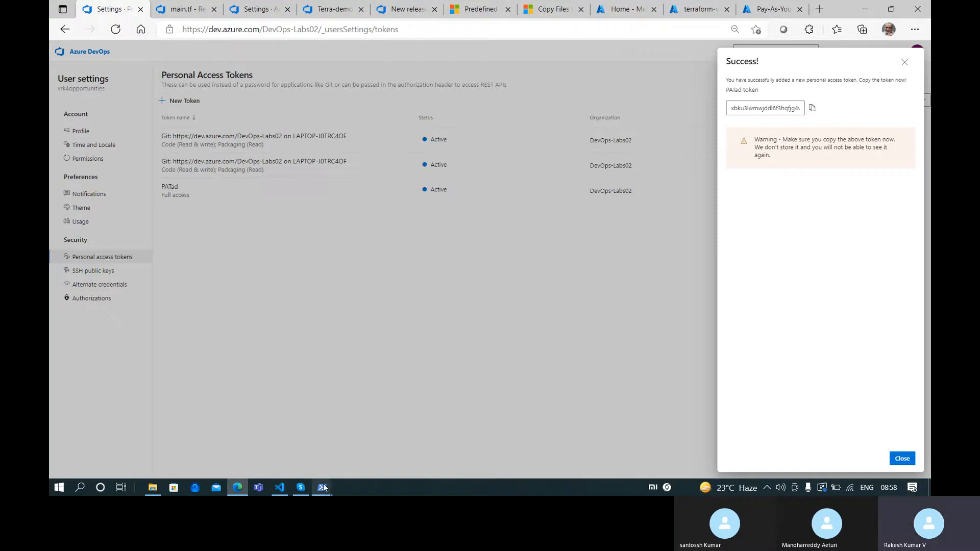
mouse_move(323, 487)
click(366, 445)
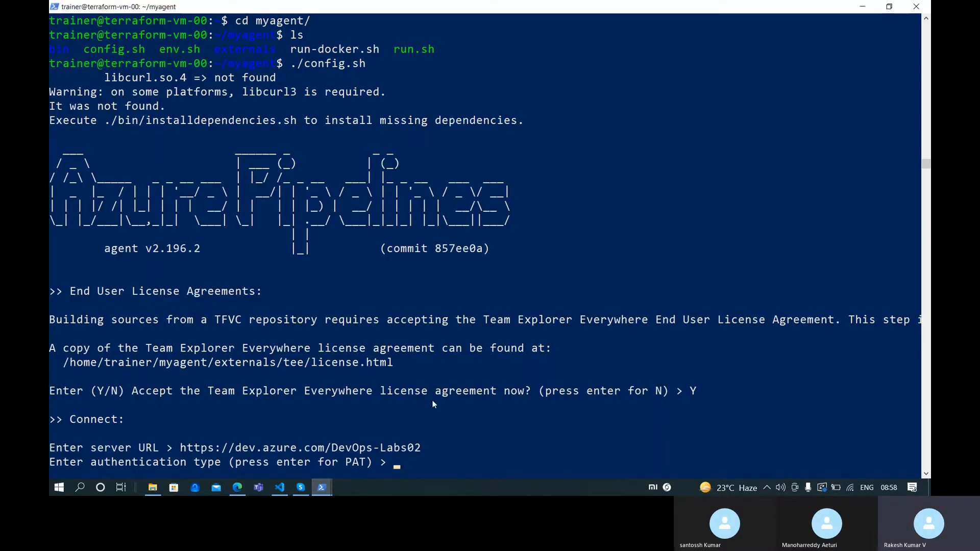
key(ctrl+v)
key(Return)
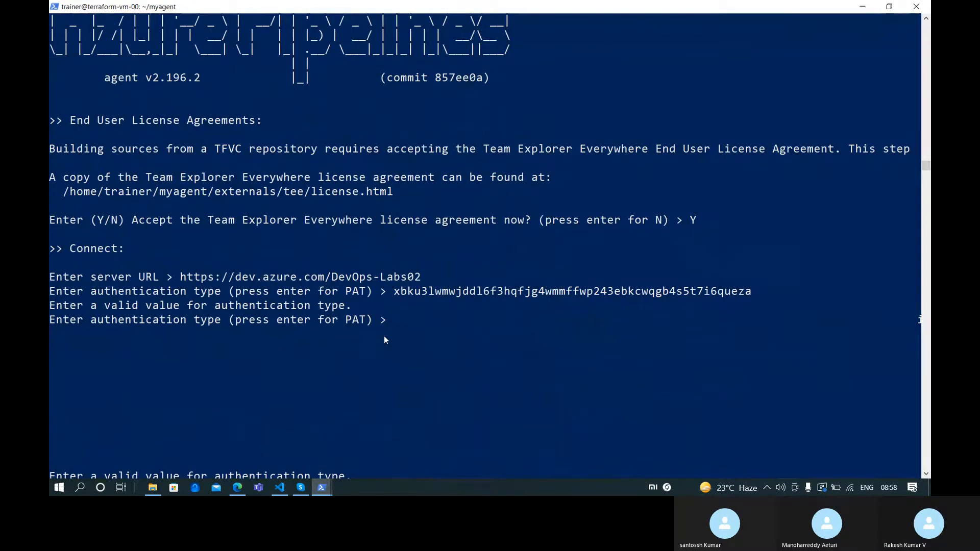
right_click(384, 336)
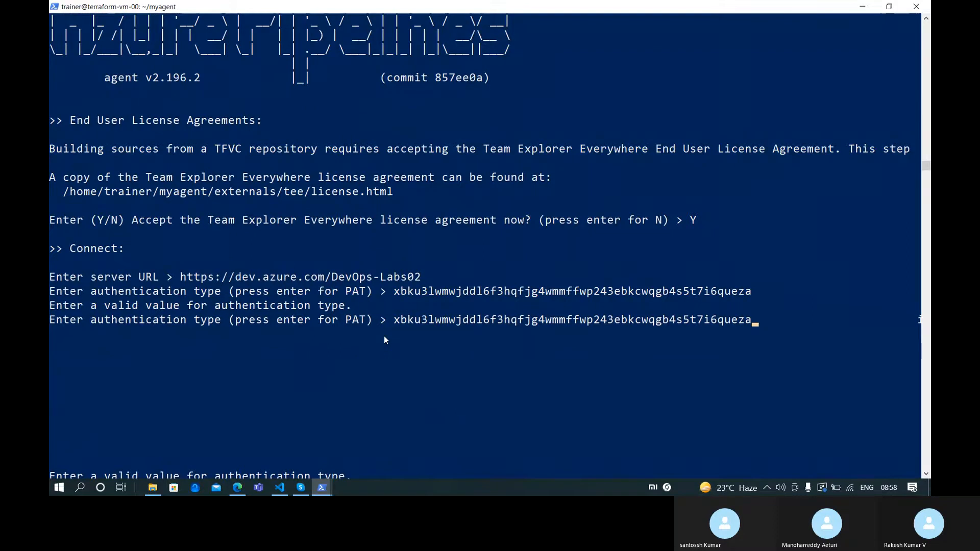
key(Return)
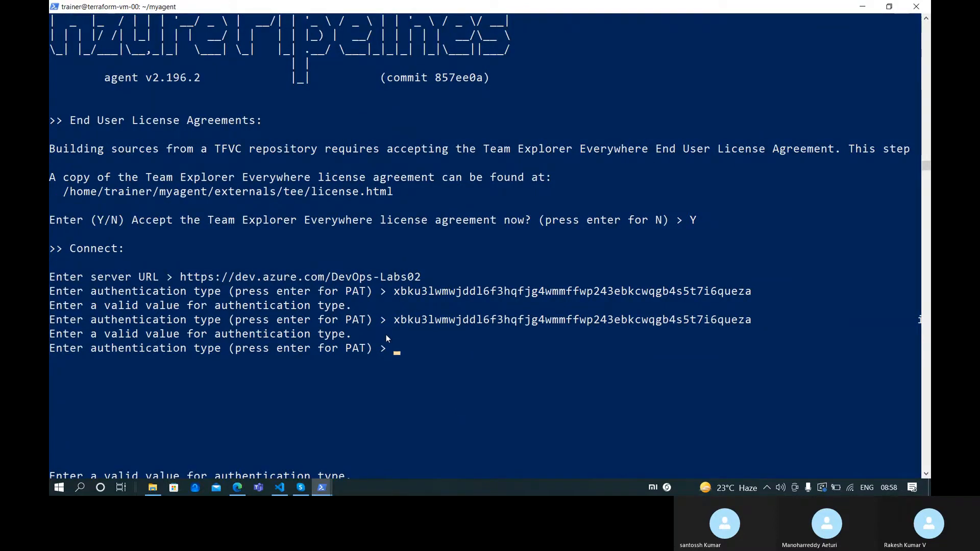
Copy the token value again and close the token Success panel
key(alt+Tab)
click(811, 110)
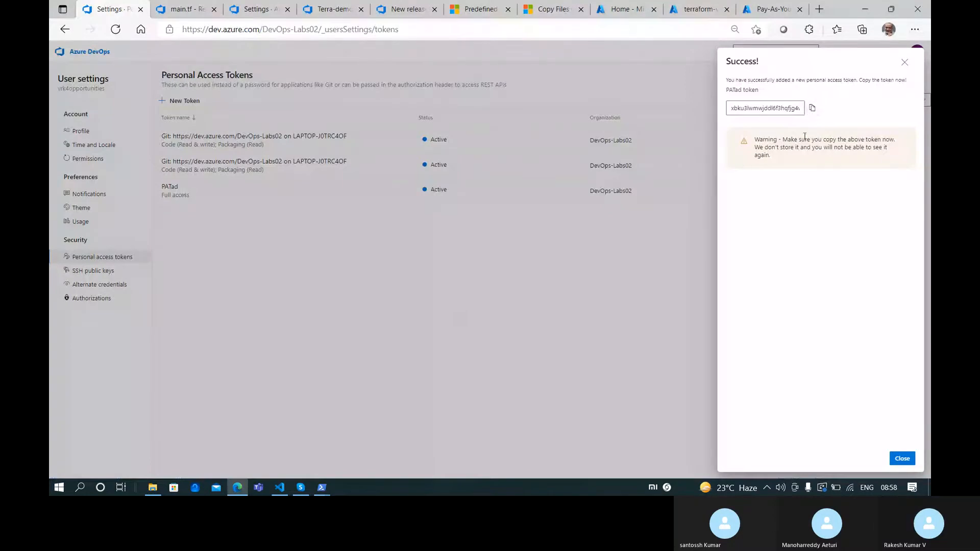
click(811, 109)
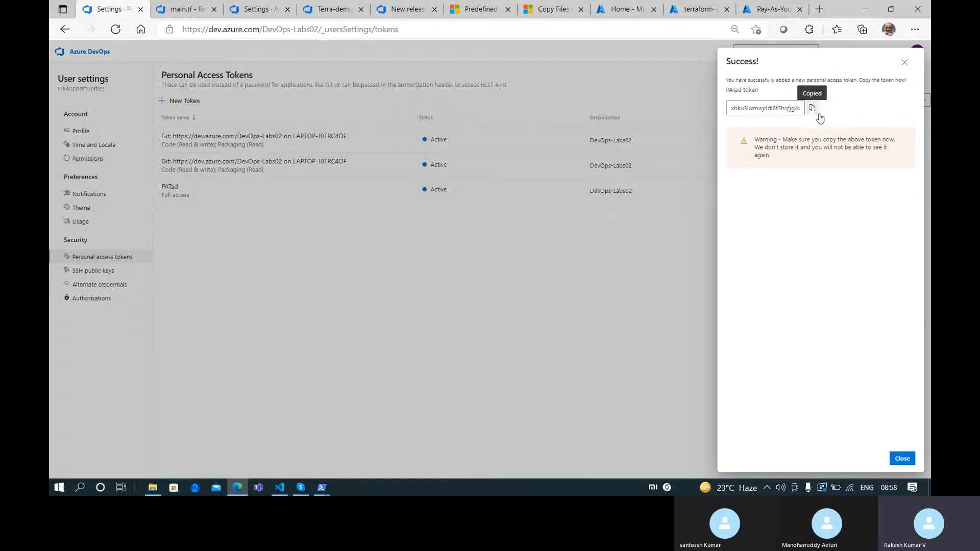
click(902, 459)
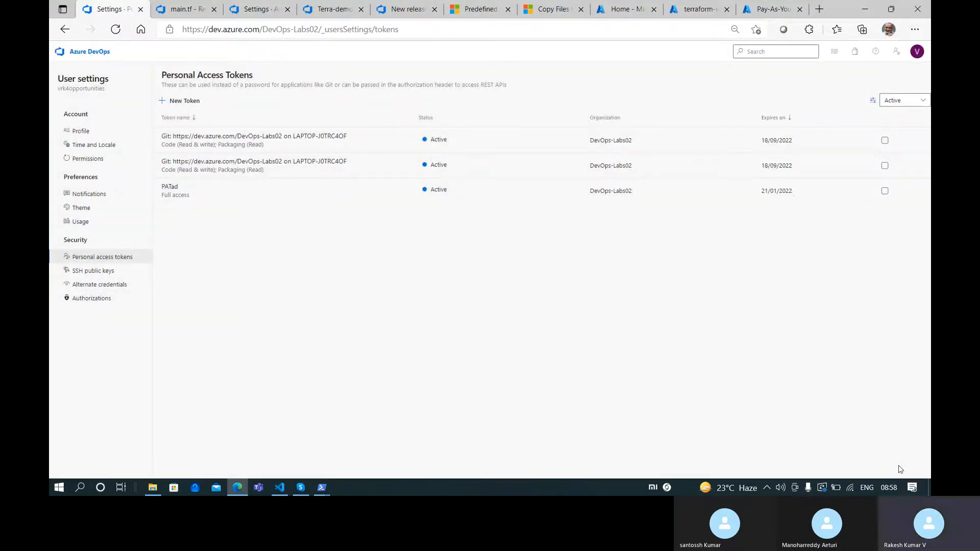
click(886, 488)
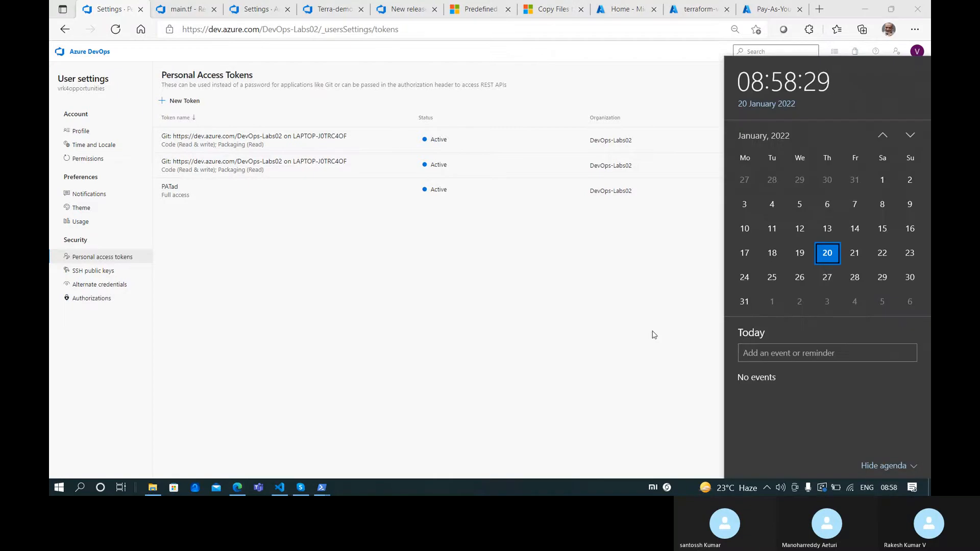
click(642, 340)
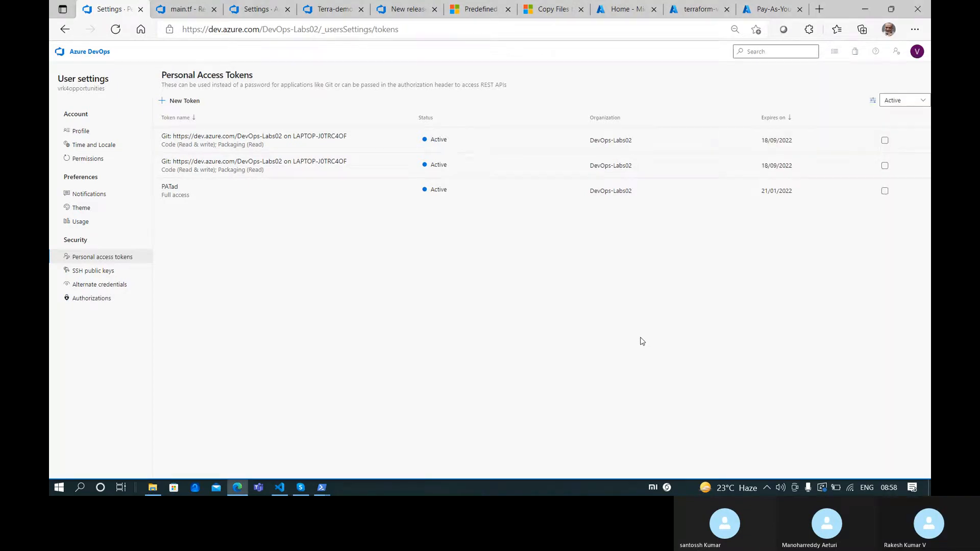
In config.sh, accept PAT authentication and supply the copied token to connect
key(alt+Tab)
right_click(562, 372)
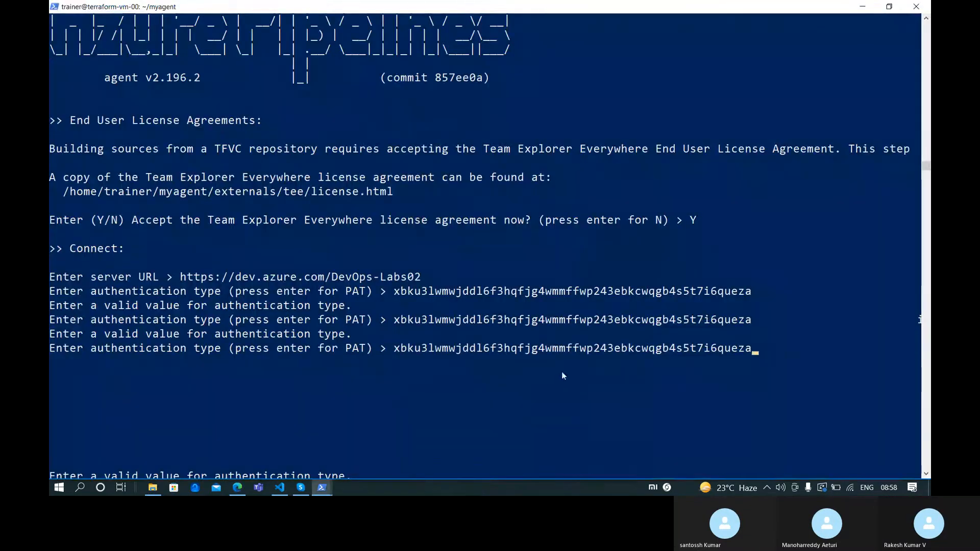
key(Return)
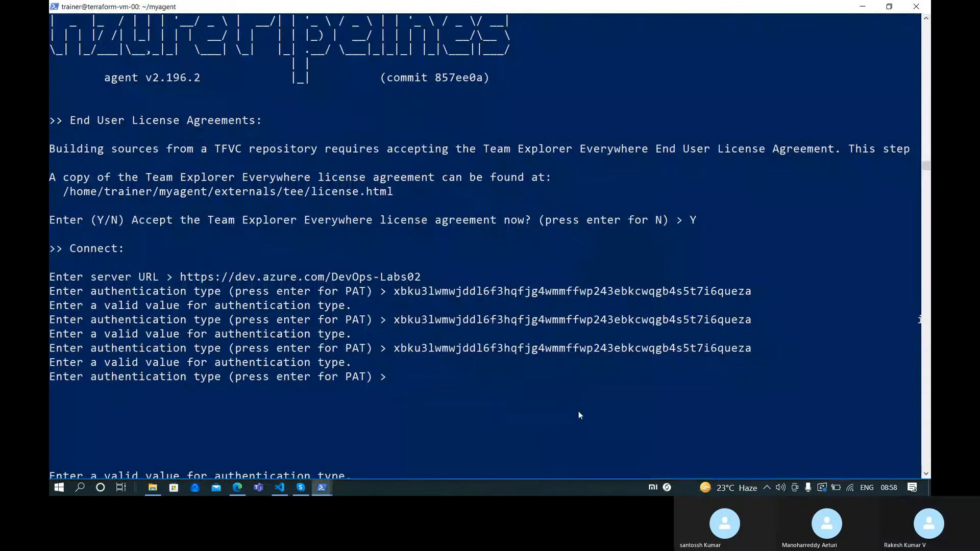
key(Return)
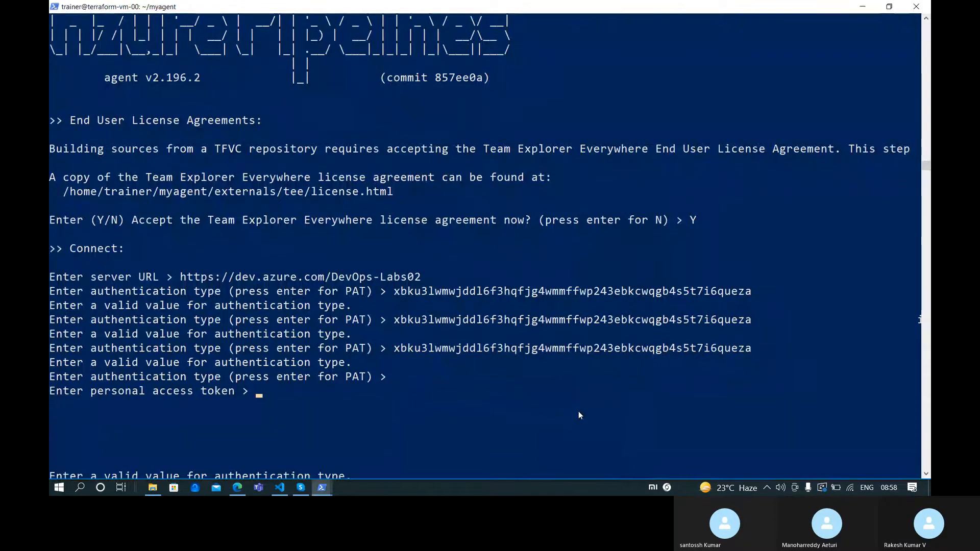
right_click(577, 411)
key(Return)
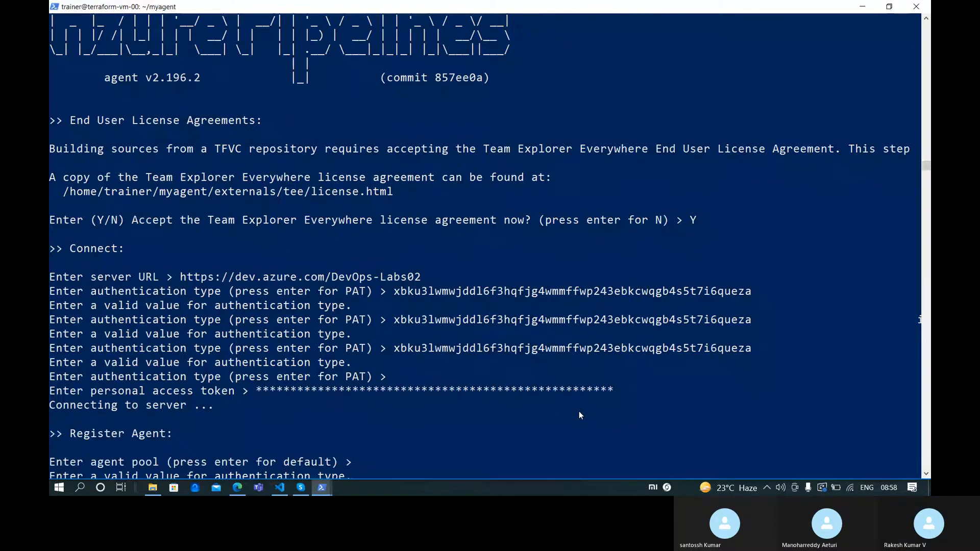
scroll(519, 378, down, 6)
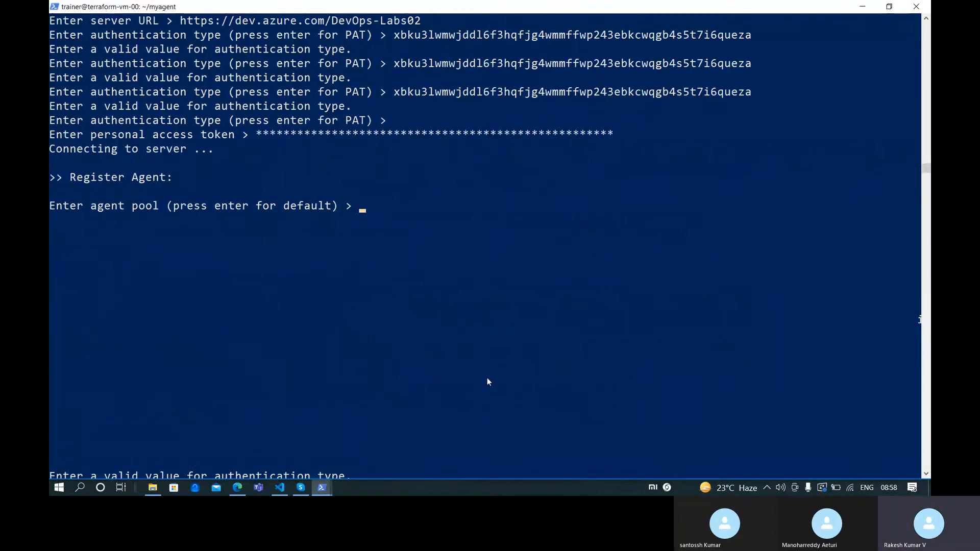
key(alt+Tab)
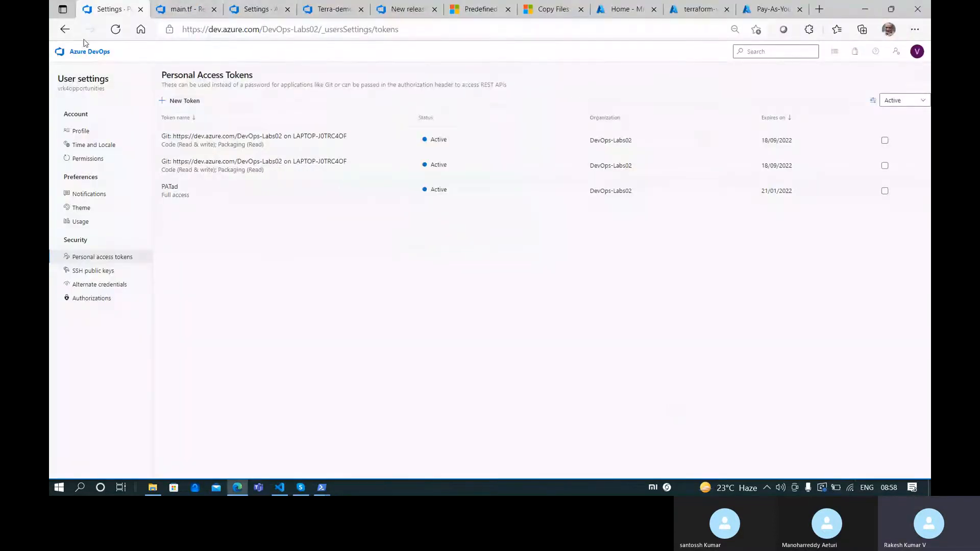
Check the organization's agent pools and view the agents registered in Pool02
click(83, 51)
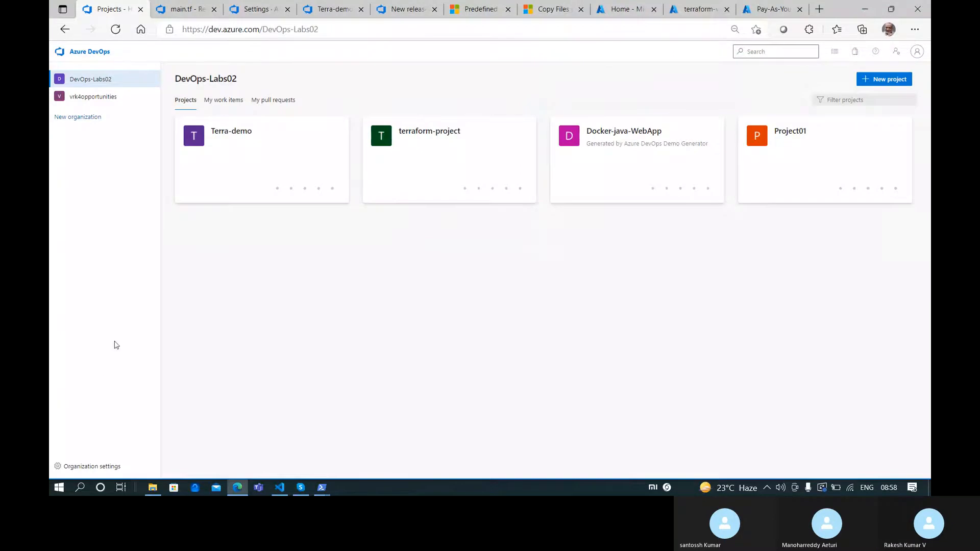
click(89, 466)
click(84, 374)
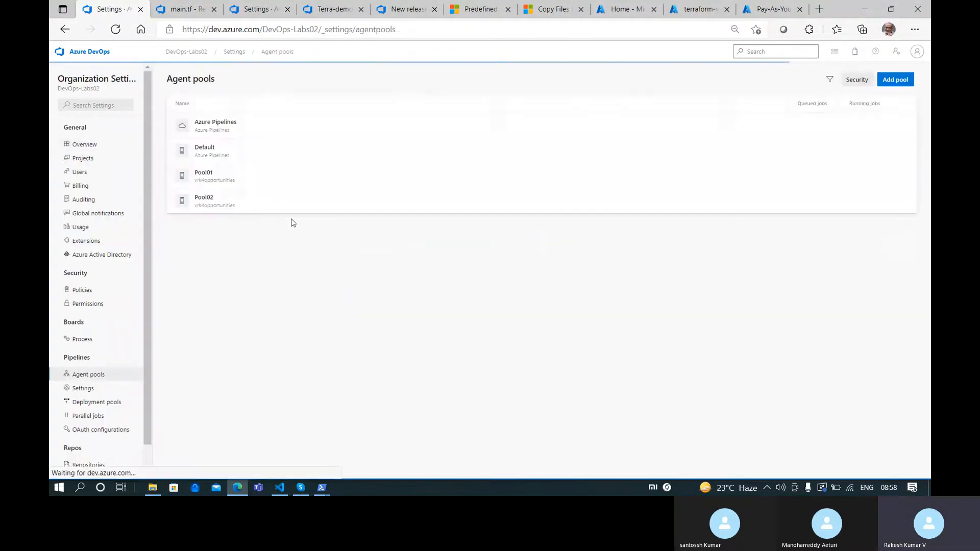
click(275, 185)
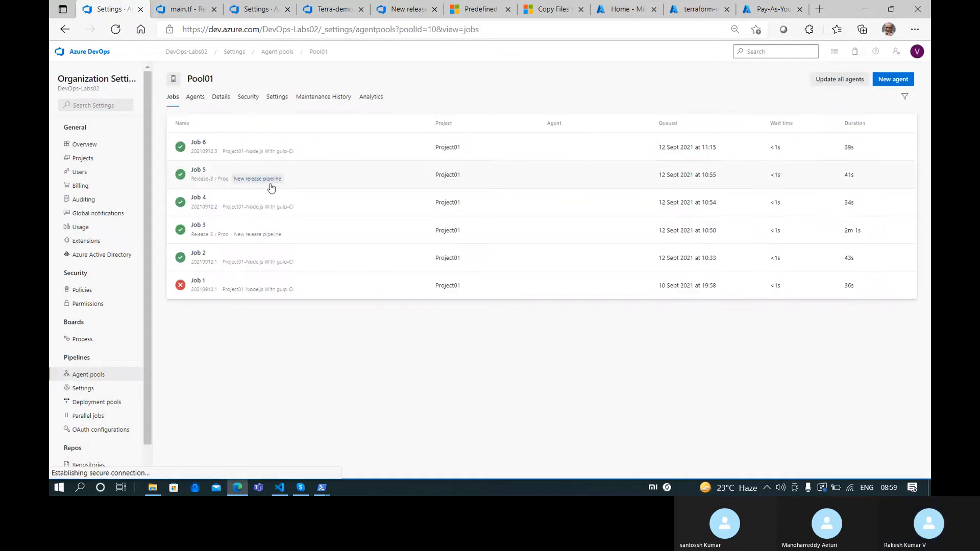
click(277, 51)
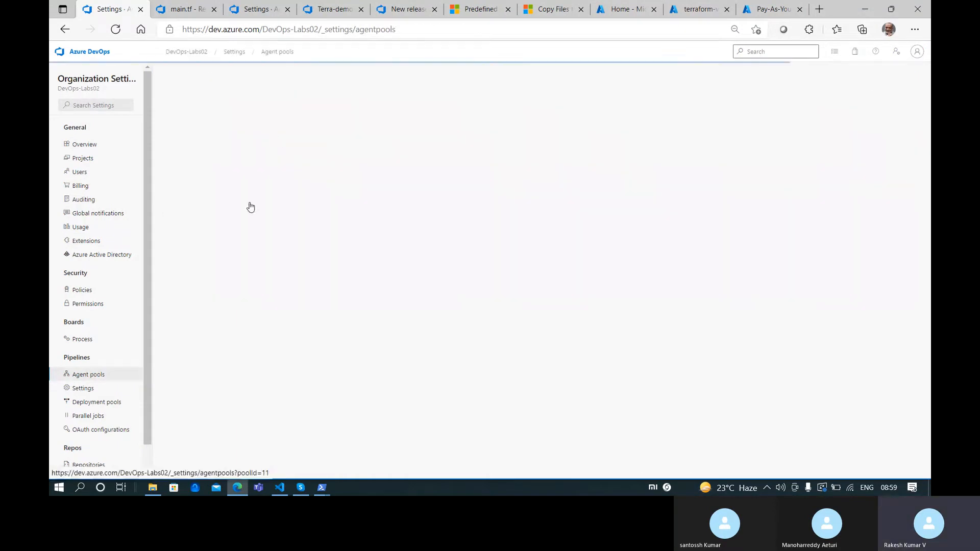
click(244, 207)
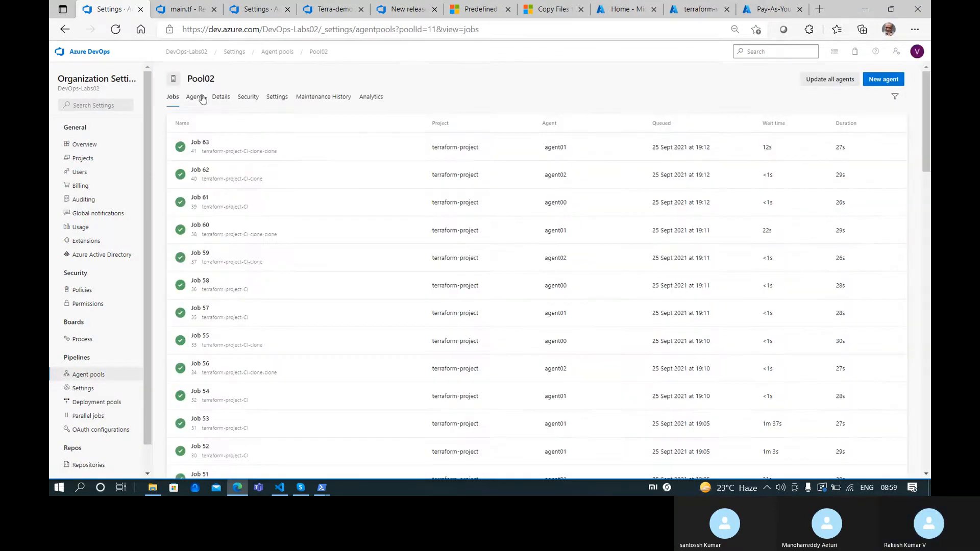
click(196, 97)
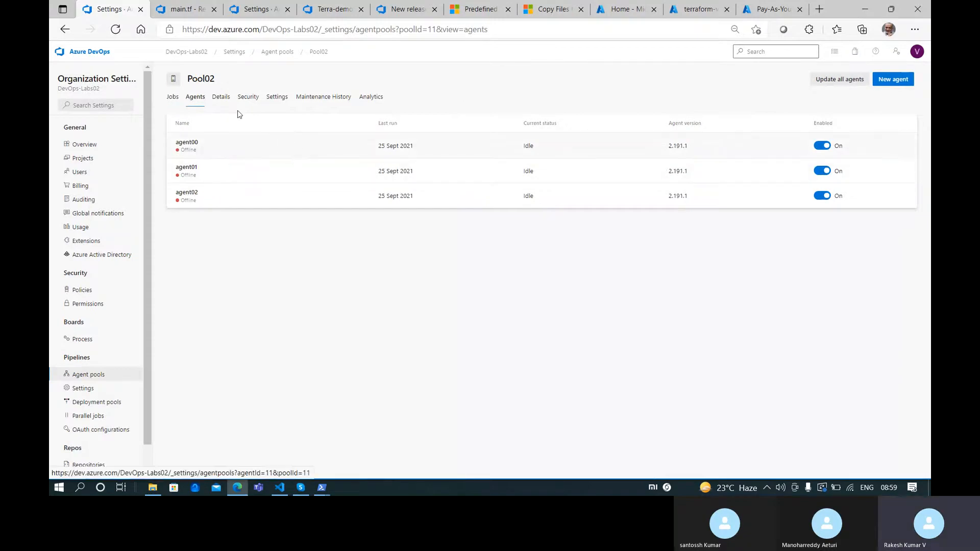
double_click(211, 79)
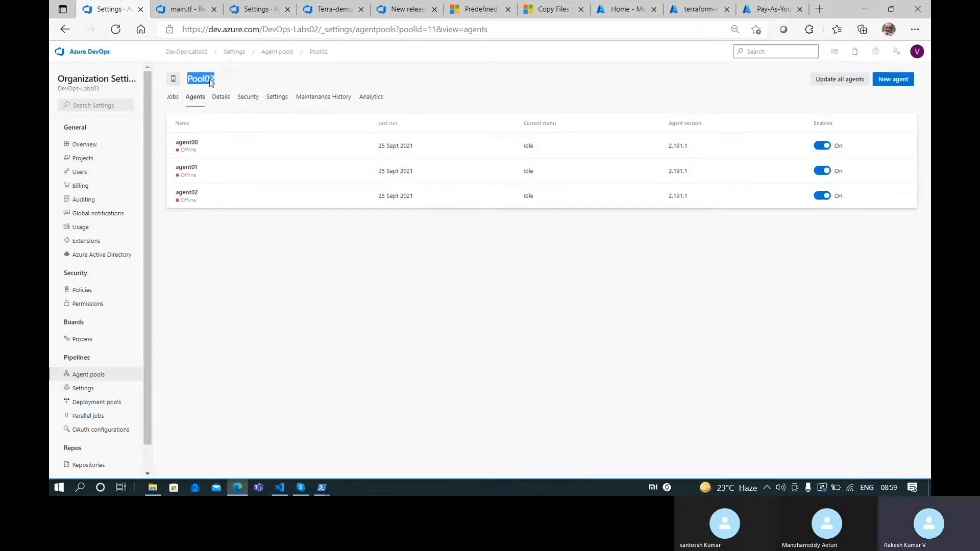
Enter Pool02 as the agent pool and agent00 as the agent name in config.sh
key(alt+Tab)
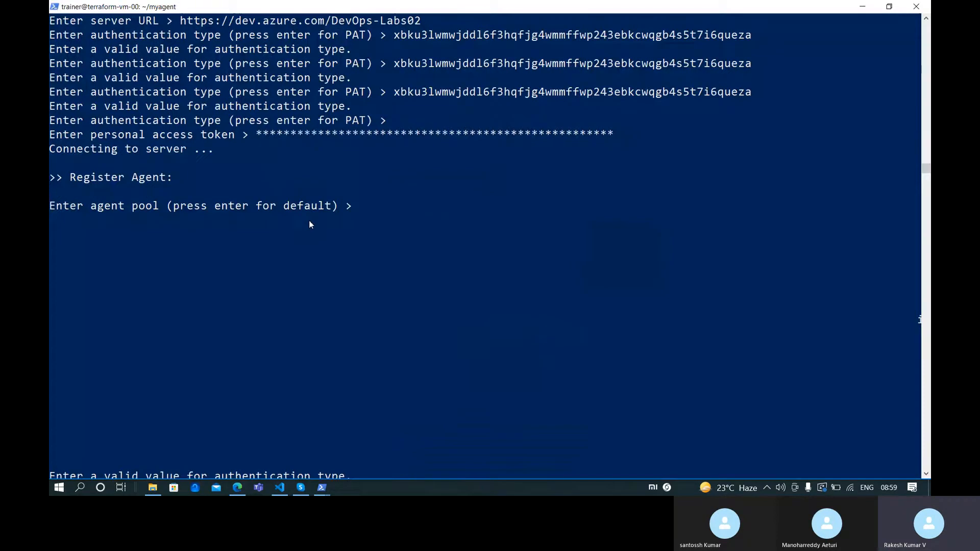
right_click(317, 310)
key(Return)
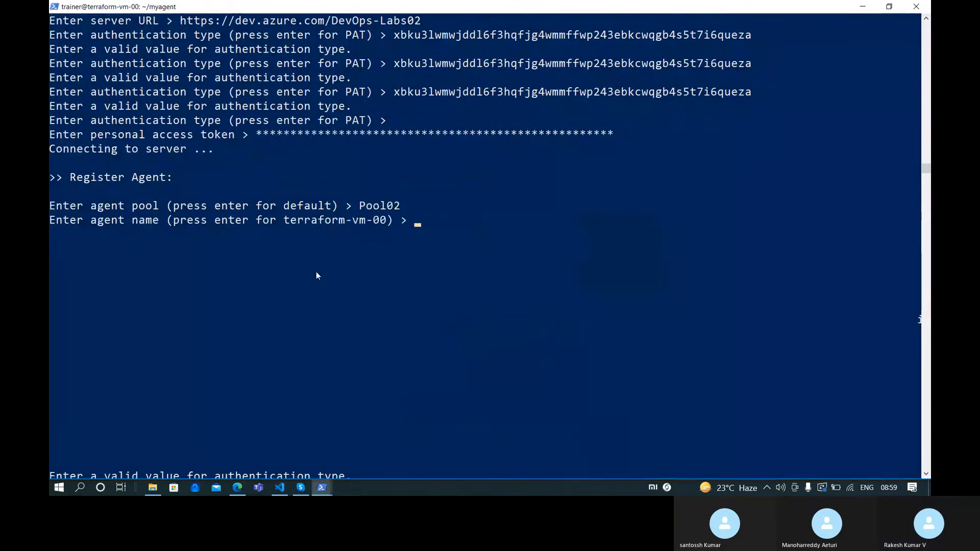
key(alt+Tab)
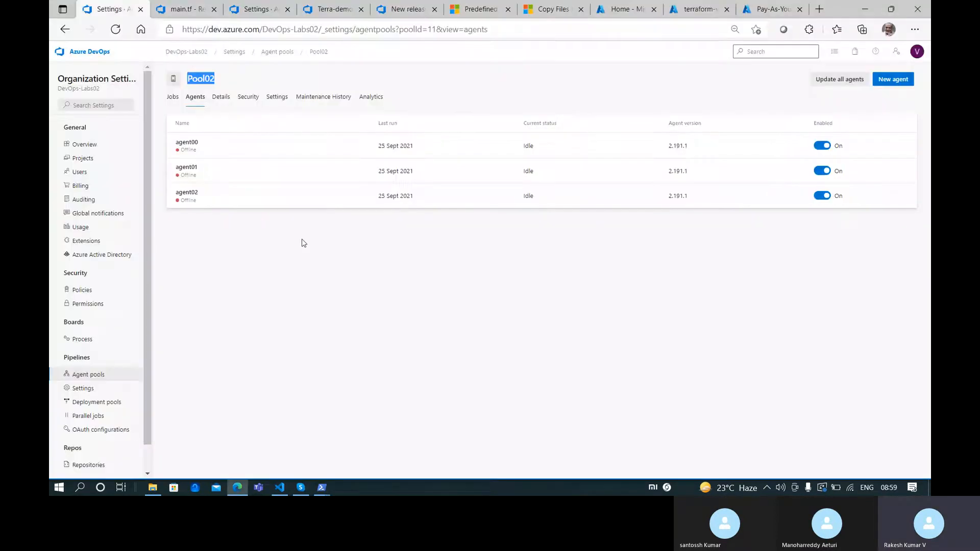
key(alt+Tab)
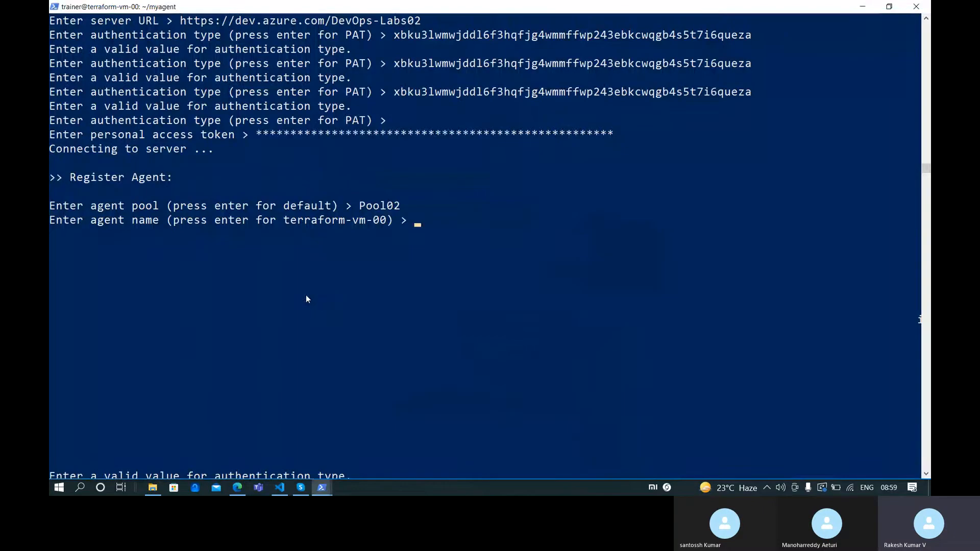
key(alt+Tab)
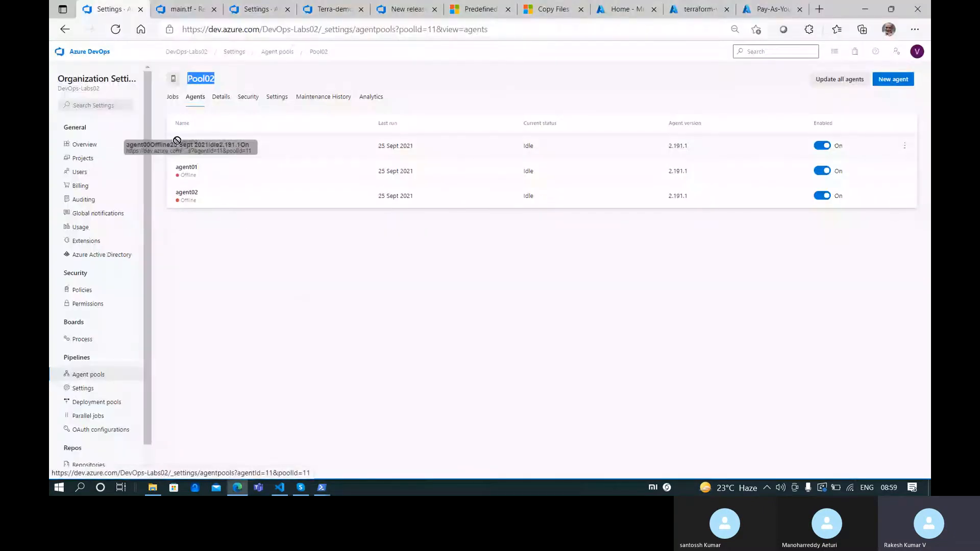
key(alt+Tab)
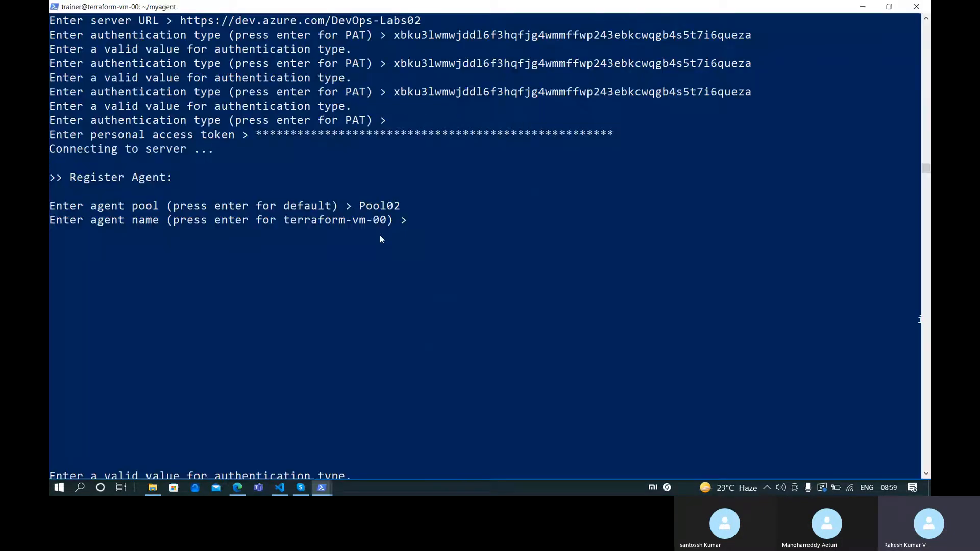
text(agent00)
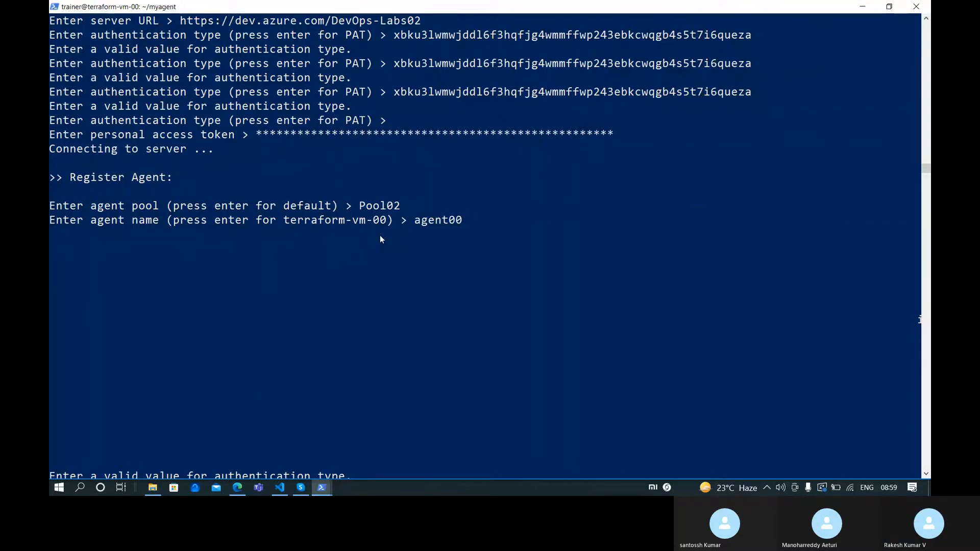
key(Return)
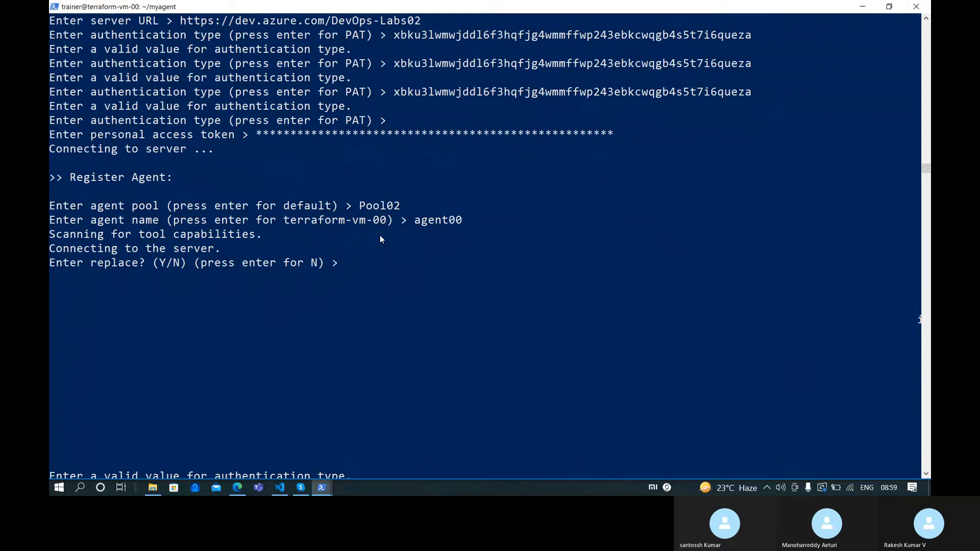
Confirm replacing agent00 with Y, keep the default _work folder, and list the folder
text(Y)
key(Return)
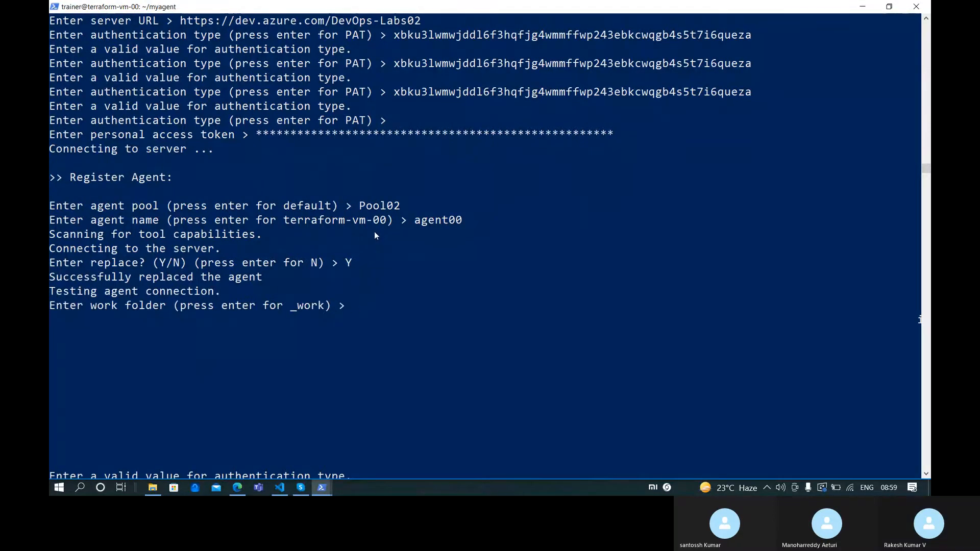
key(Return)
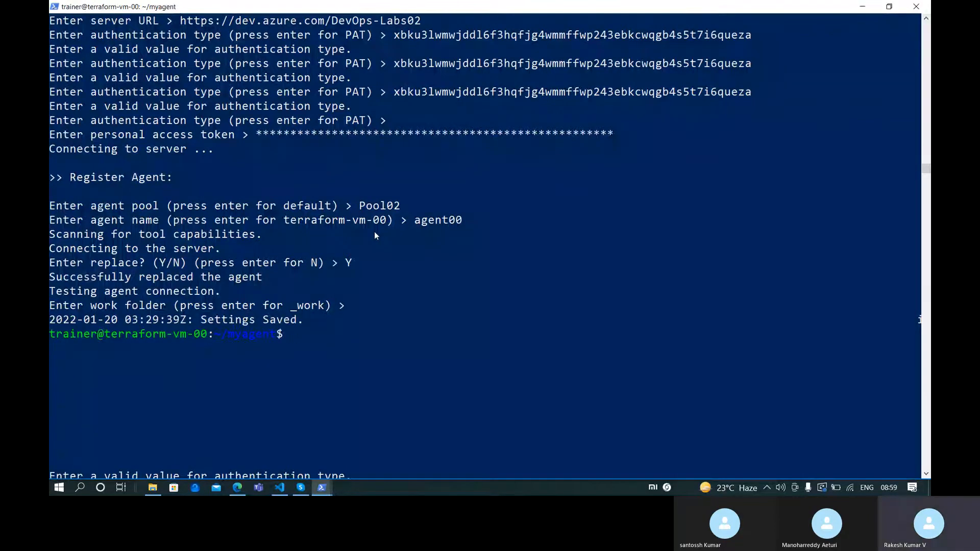
text(ls)
key(Return)
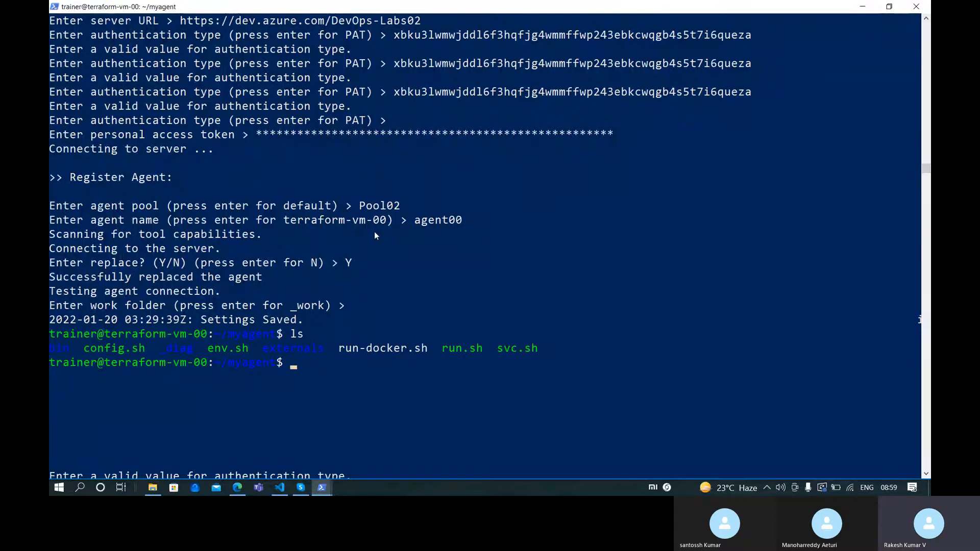
Run ./svc.sh and ./svc.sh install trainer, then recall the install command to add sudo
text(./sv)
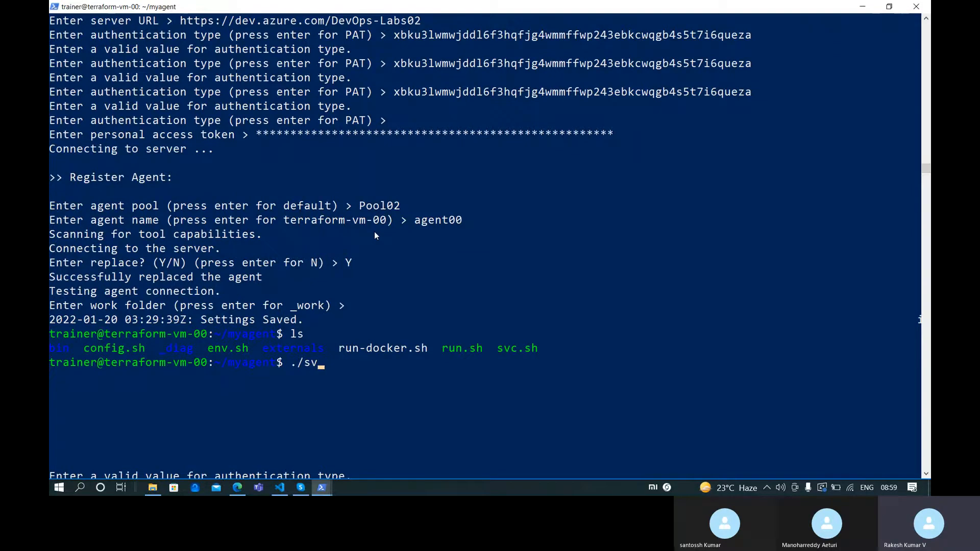
key(Tab)
key(Return)
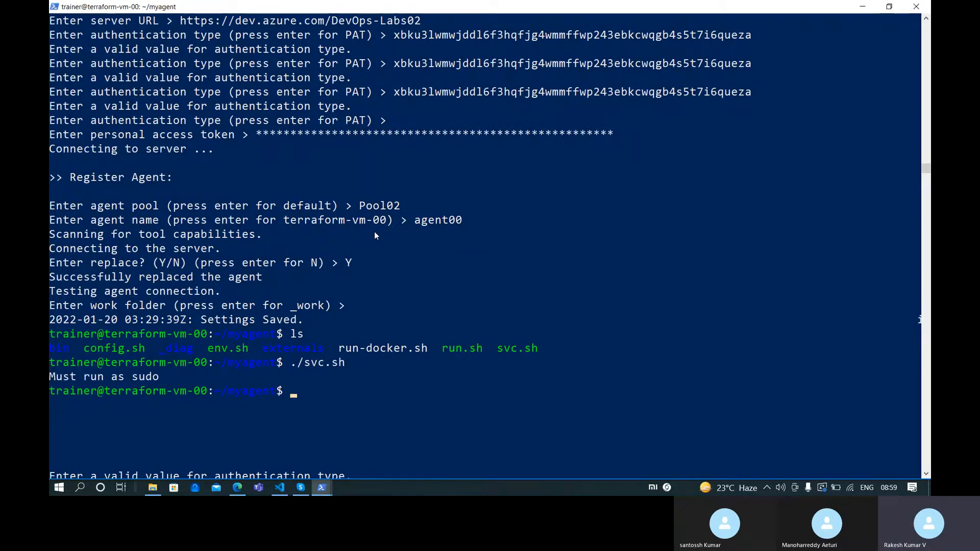
key(Up)
text(traine)
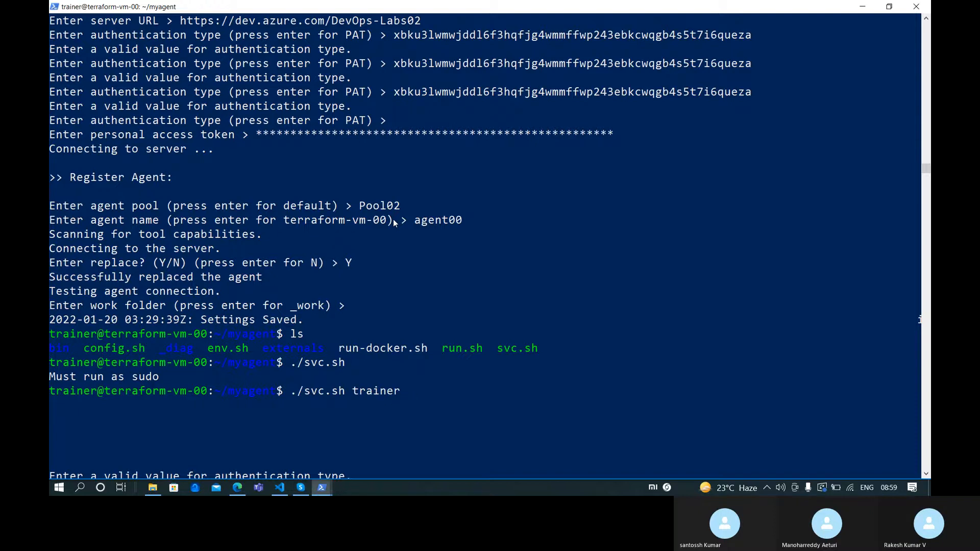
key(ctrl+Left)
scroll(393, 219, up, 10)
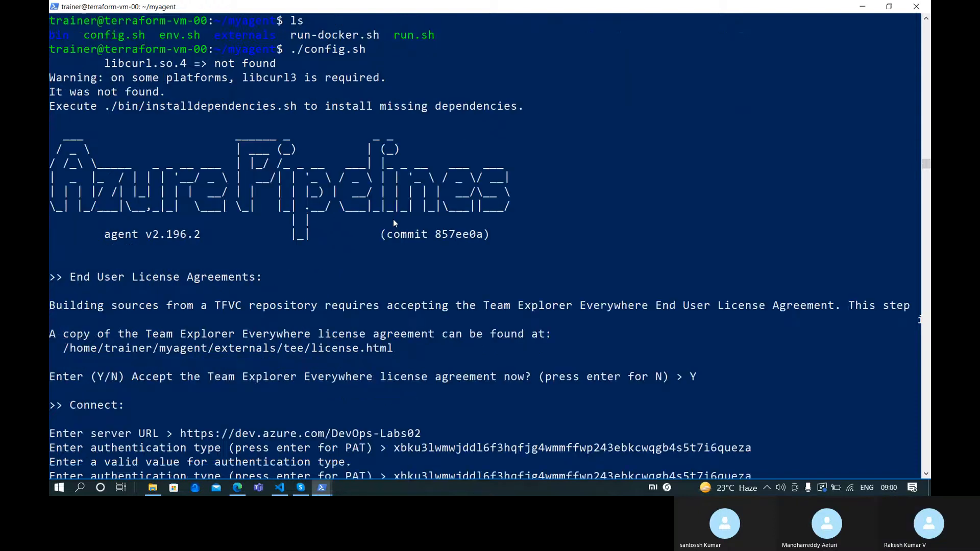
scroll(393, 219, down, 5)
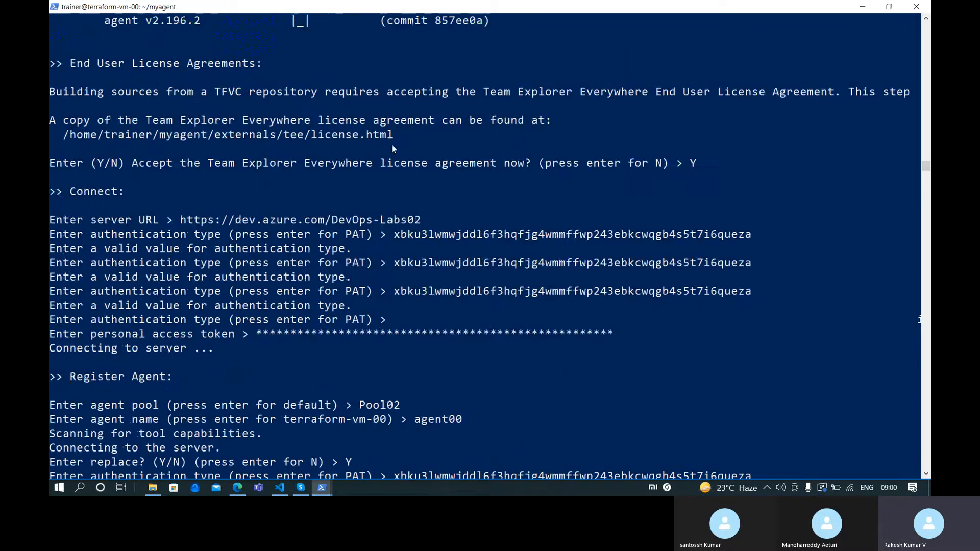
scroll(390, 144, down, 8)
key(Return)
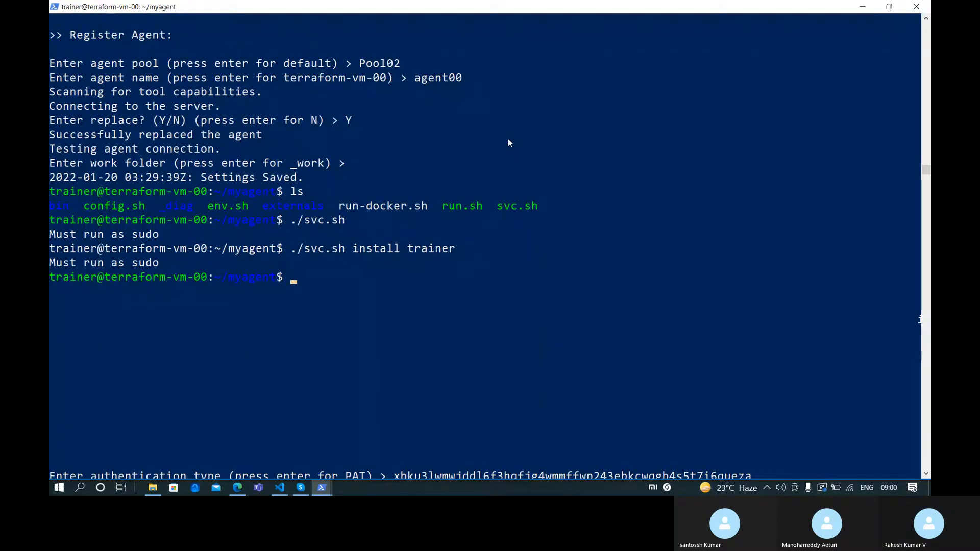
key(Up)
key(ctrl+Left)
key(ctrl+Left)
key(ctrl+Left)
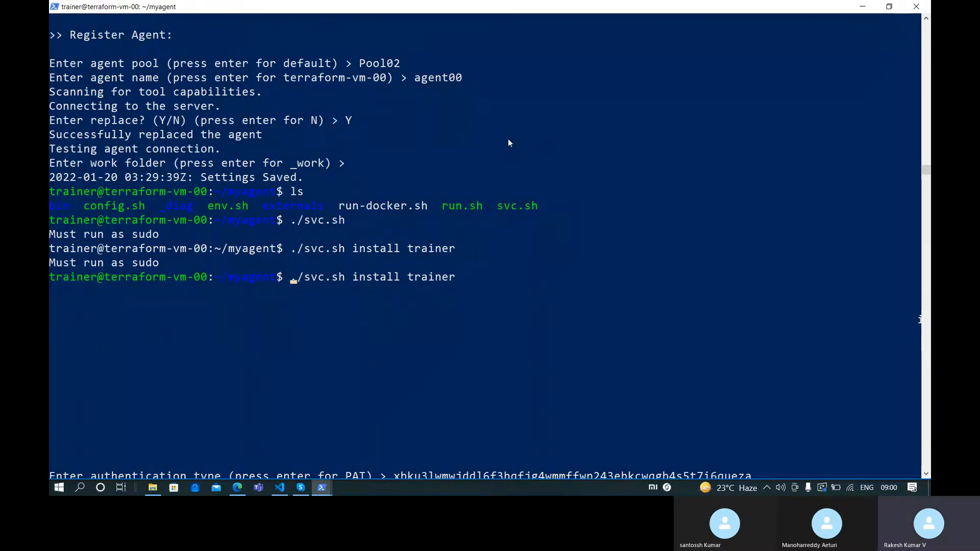
scroll(507, 139, up, 10)
Run sudo ./svc.sh install trainer, then sudo ./svc.sh to show its usage
text(sudo)
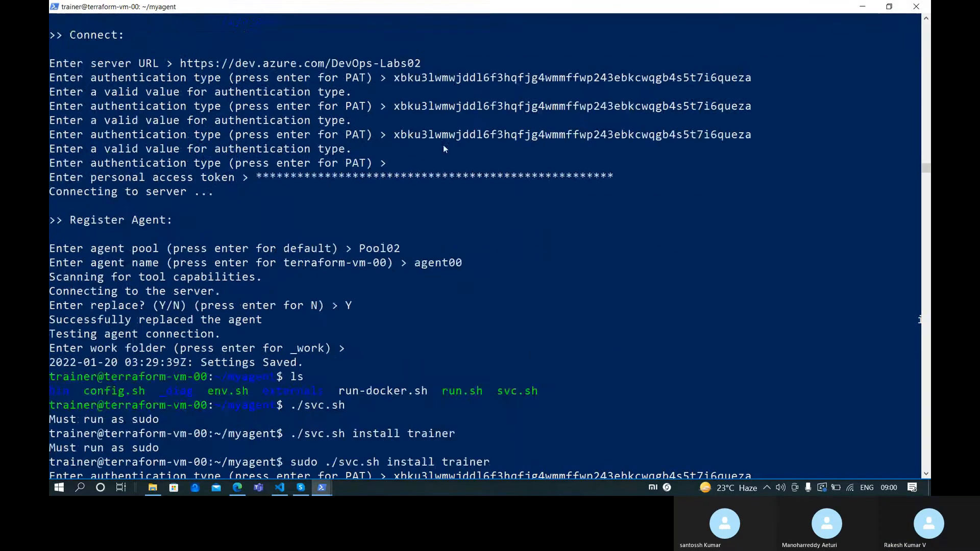
key(Return)
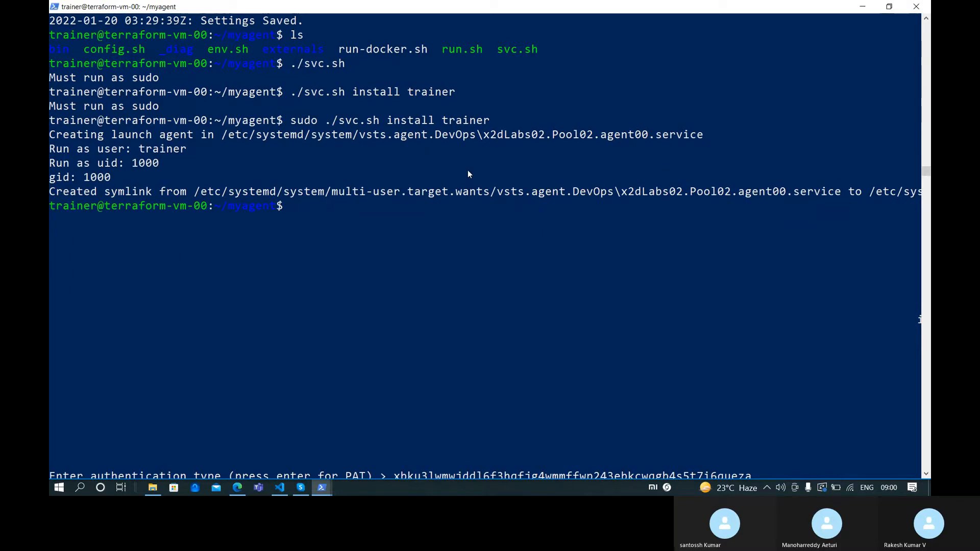
text(sudo ./s)
key(Tab)
key(Return)
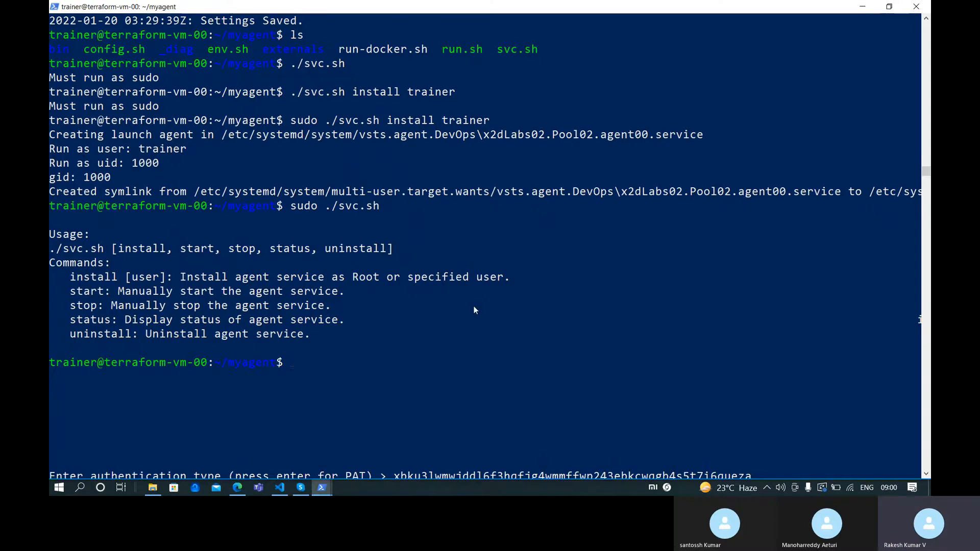
Start the agent service with sudo ./svc.sh start and refresh the Pool02 agents page
text(suod)
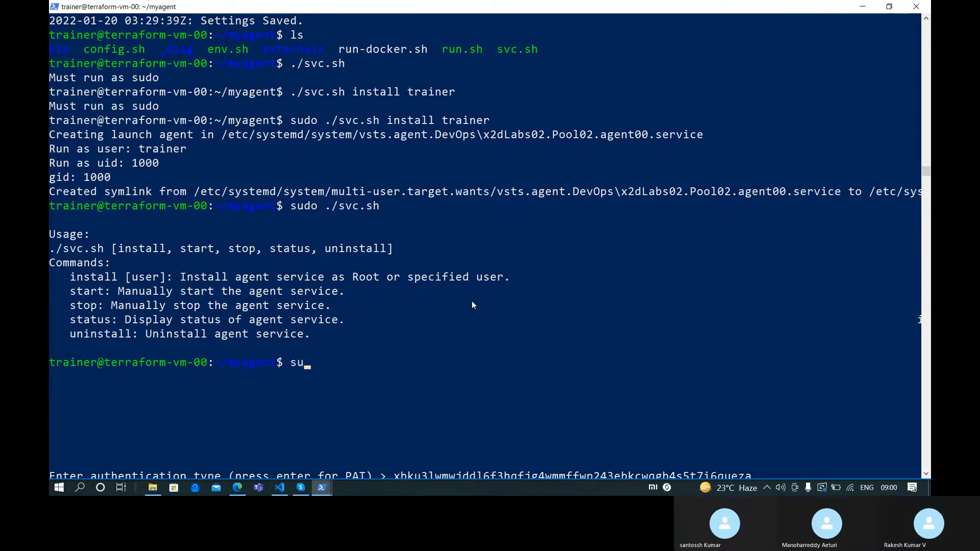
text(do )
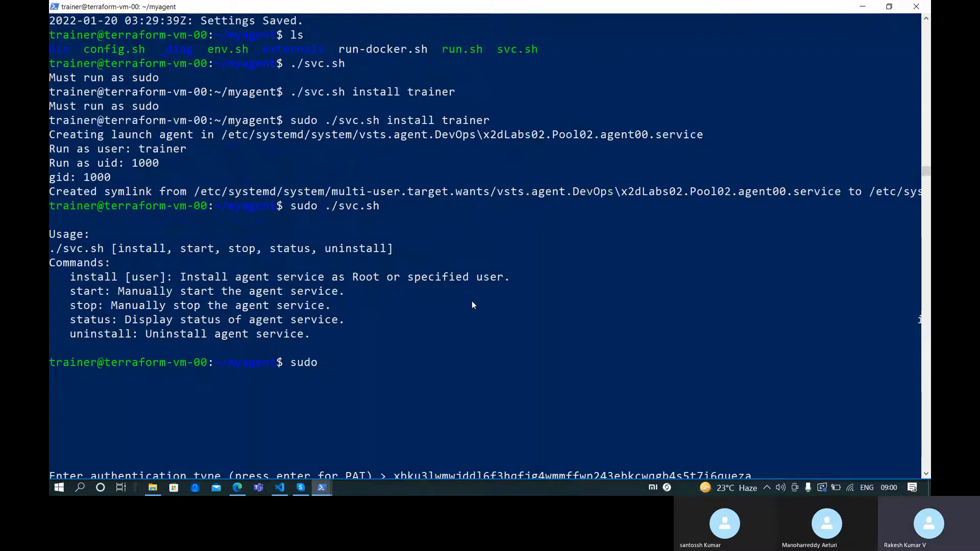
text(./s)
key(Tab)
text(start)
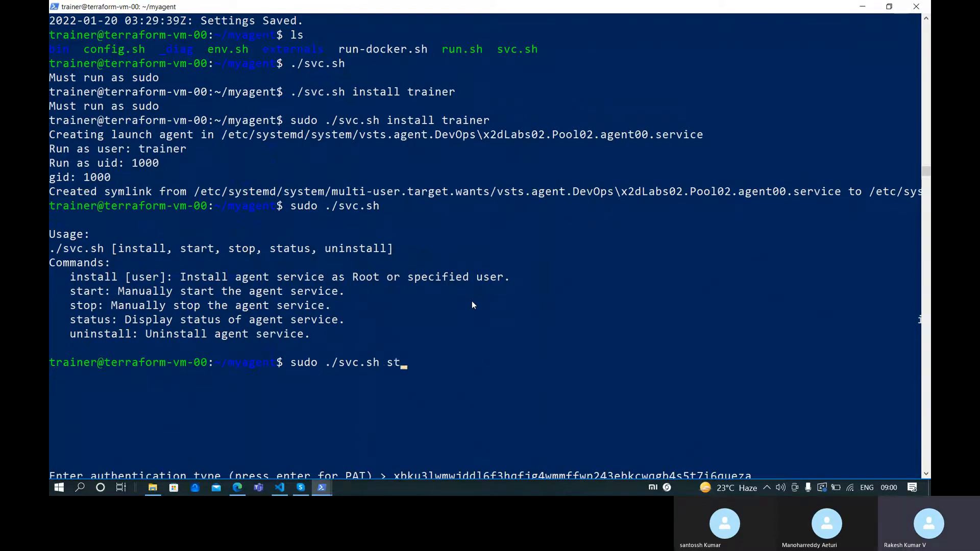
key(Return)
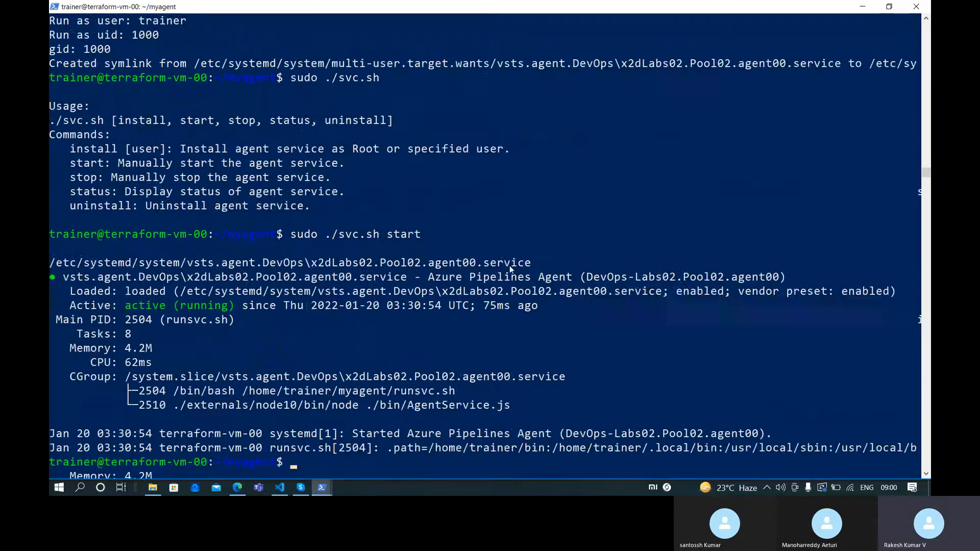
scroll(232, 309, up, 5)
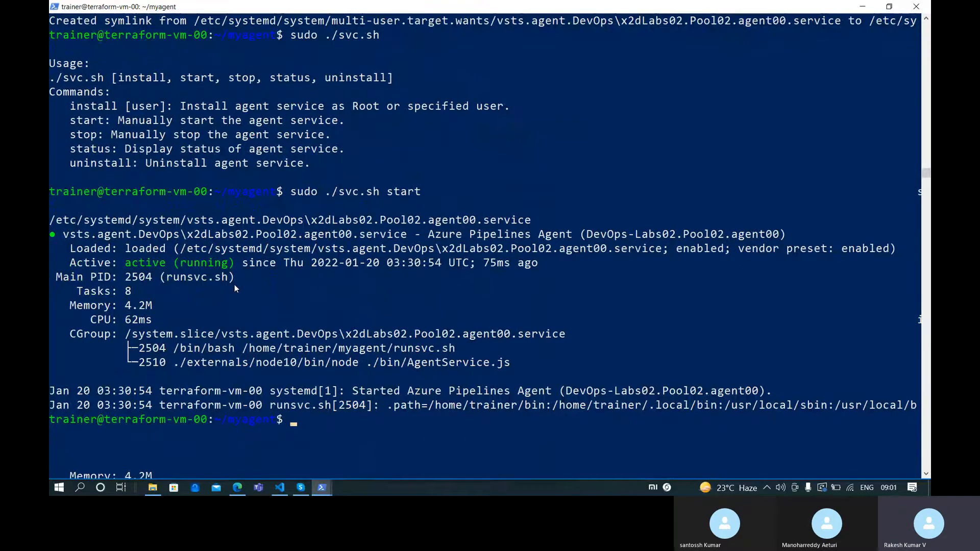
click(236, 487)
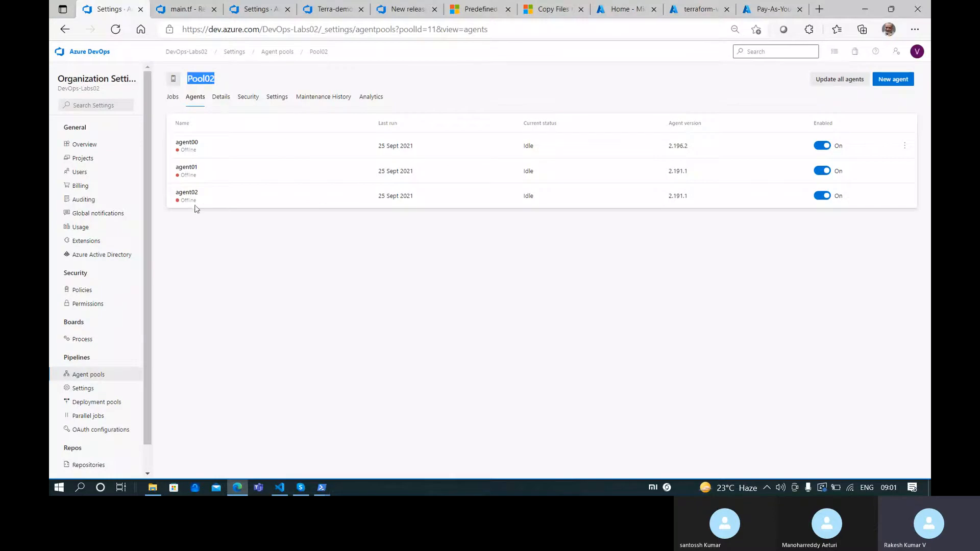
click(115, 31)
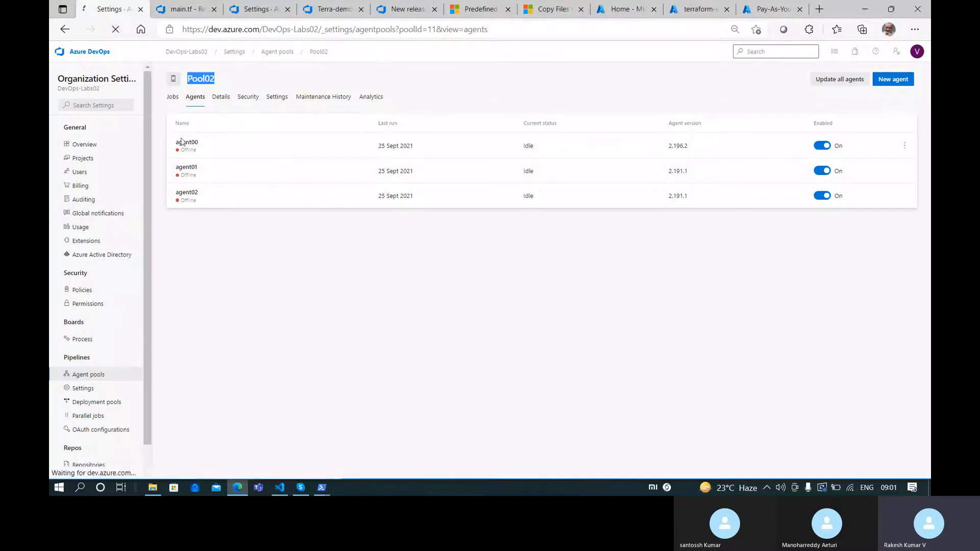
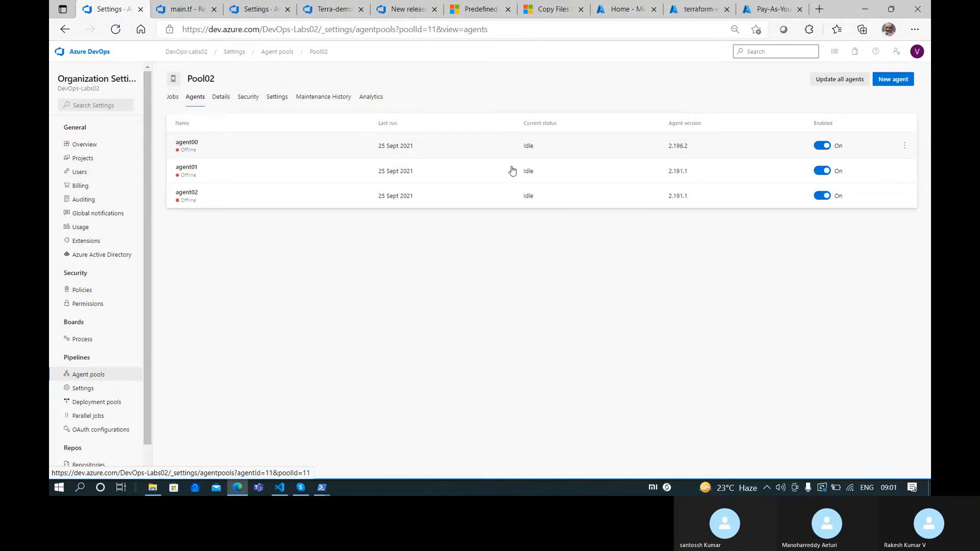
Check agent00's job history and the agents listed in Pool02
click(255, 151)
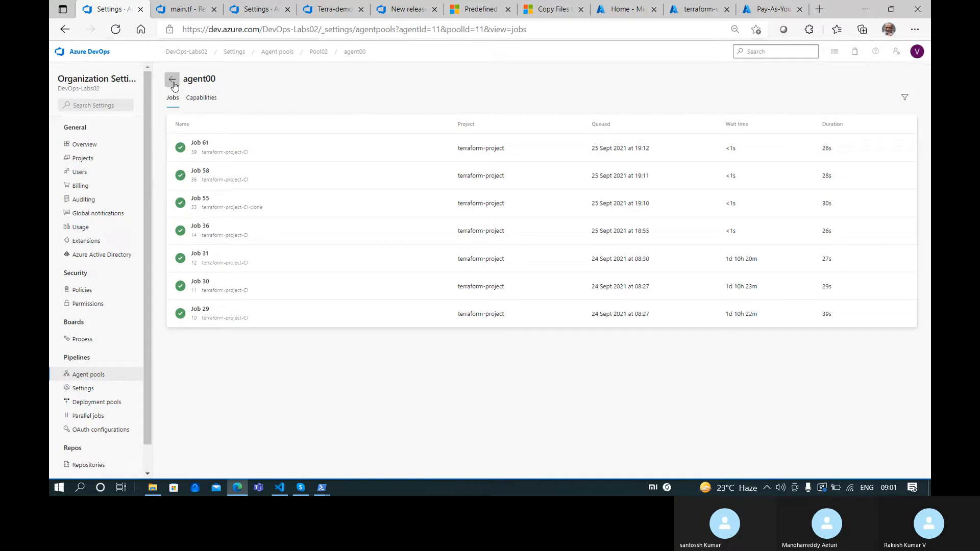
click(172, 80)
click(195, 97)
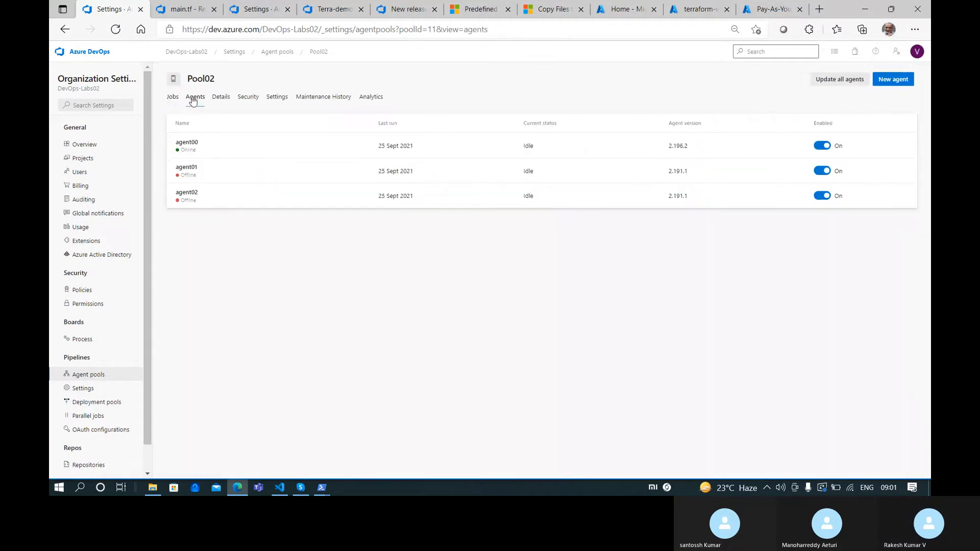
key(ctrl+Tab)
click(258, 7)
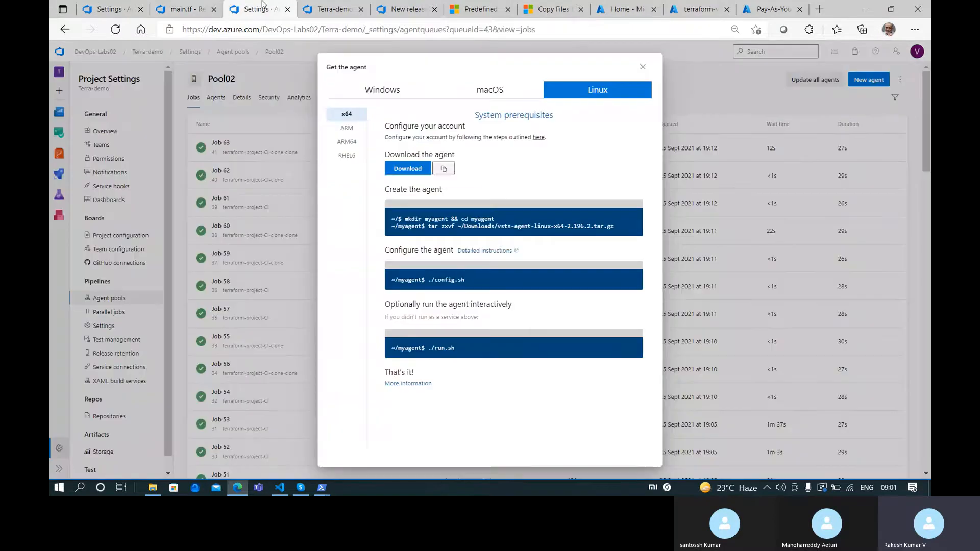
click(345, 5)
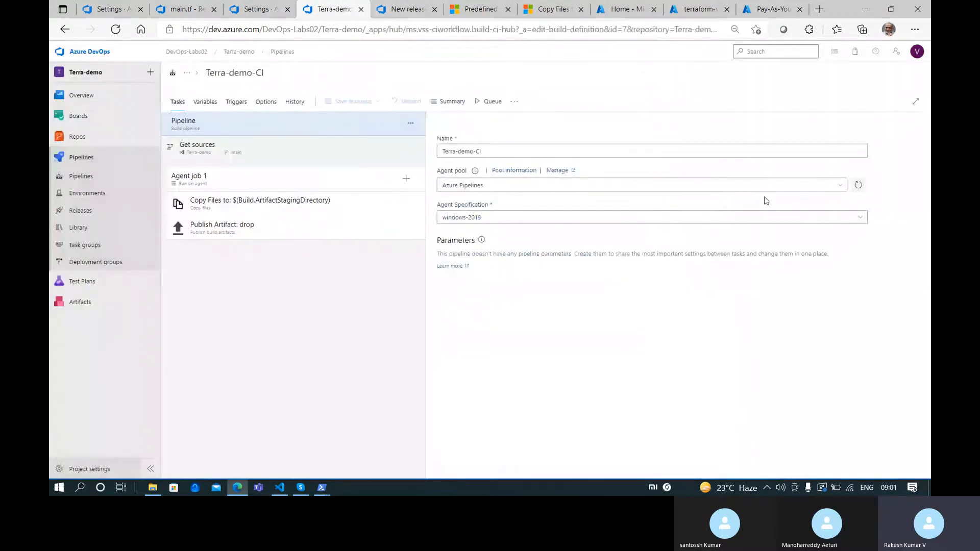
Set Terra-demo-CI and its Agent job 1 to run on Pool02, then save the build pipeline
click(842, 185)
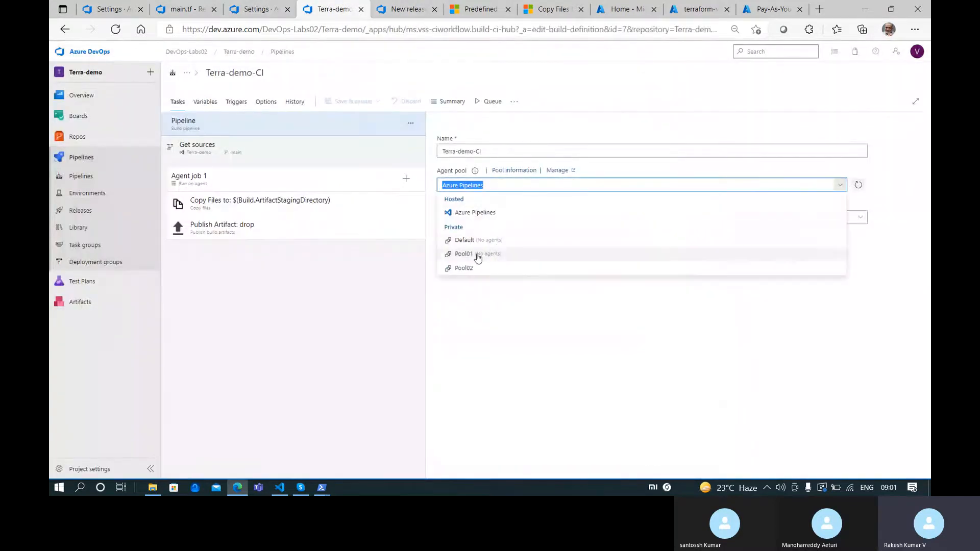
click(488, 270)
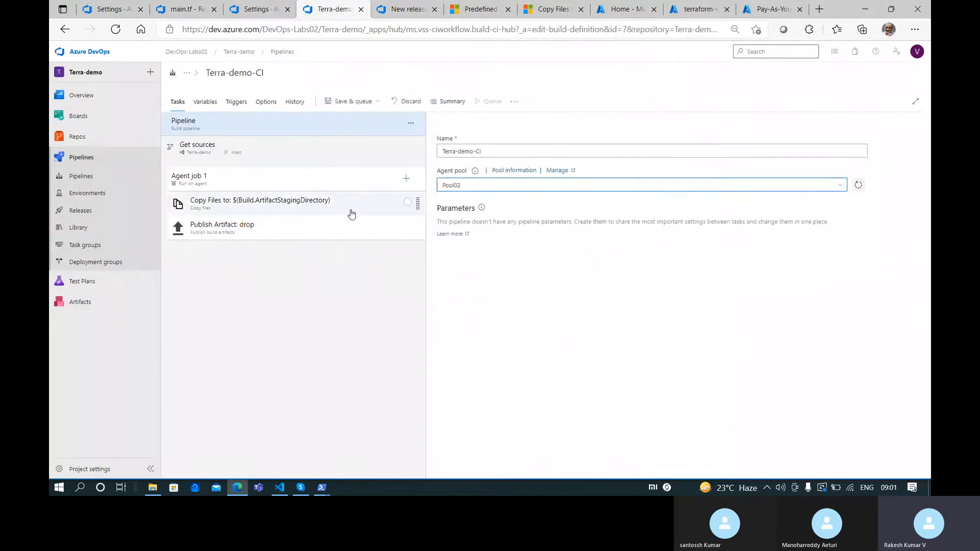
click(296, 156)
click(250, 203)
click(261, 185)
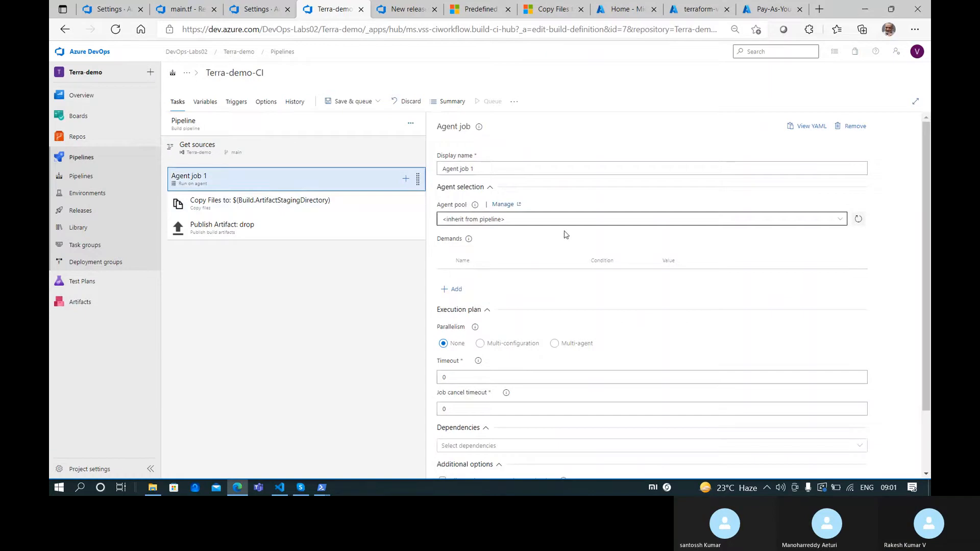
click(726, 218)
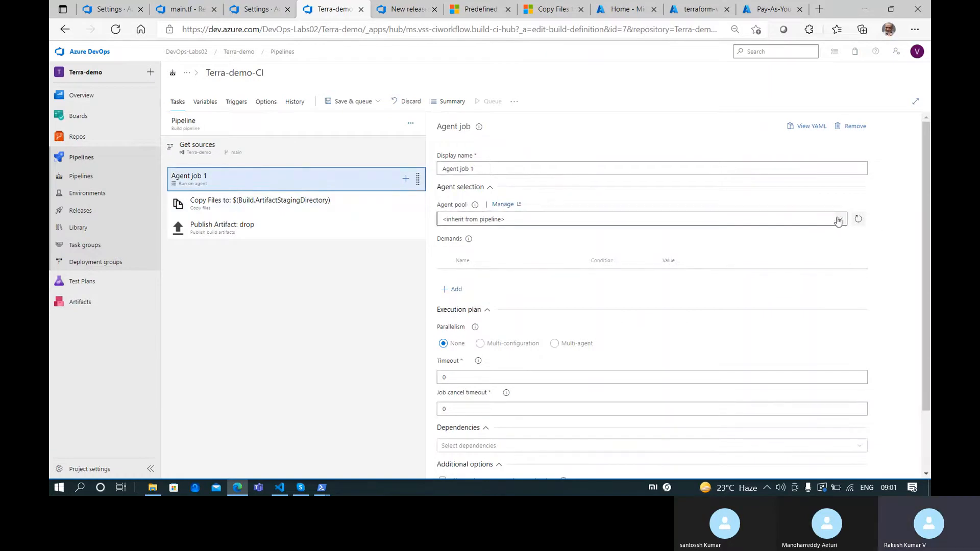
click(464, 315)
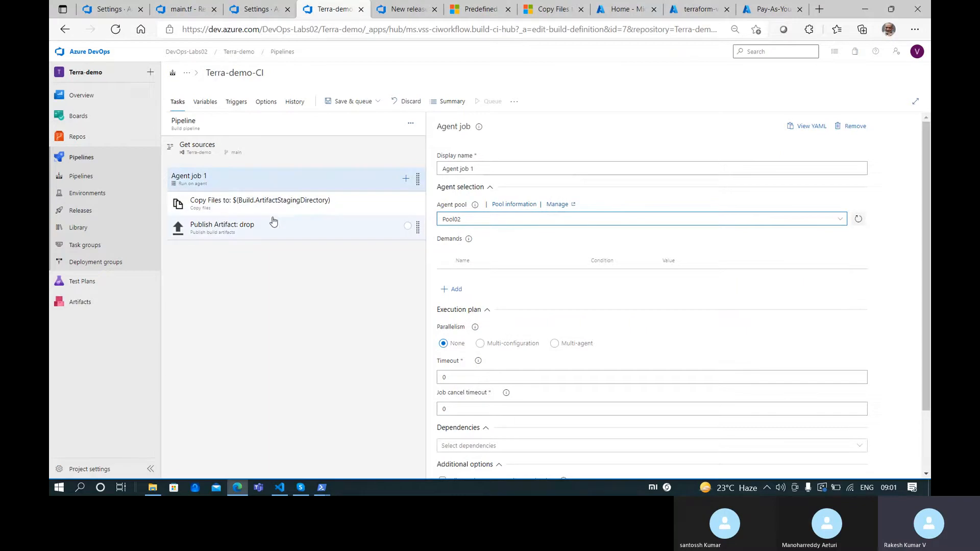
click(378, 101)
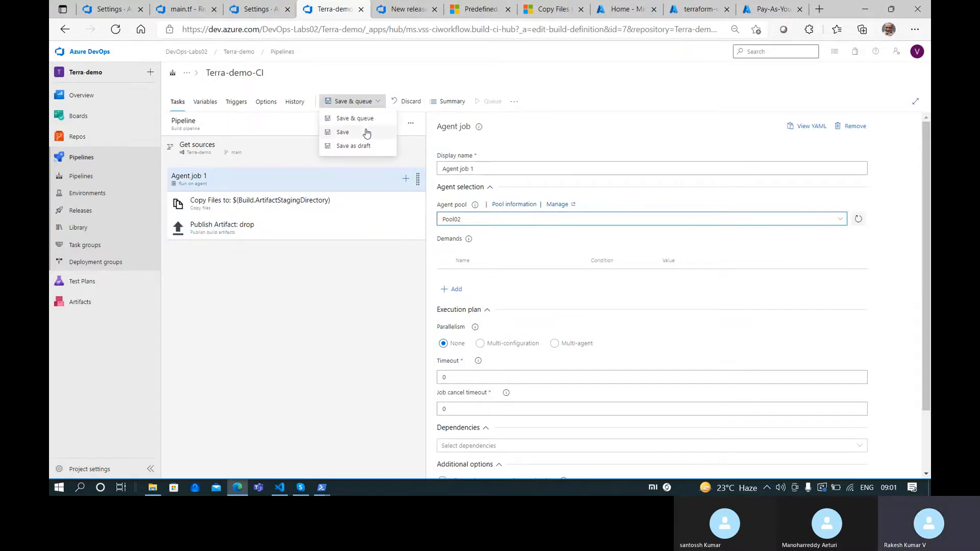
click(365, 132)
click(529, 295)
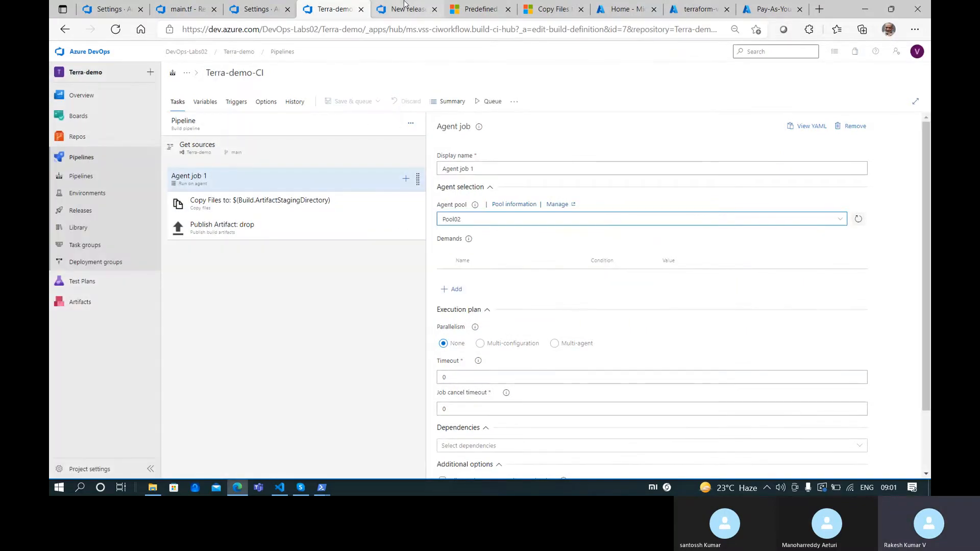
Set the release pipeline's agent job pool to Pool02 and save the release pipeline
click(409, 8)
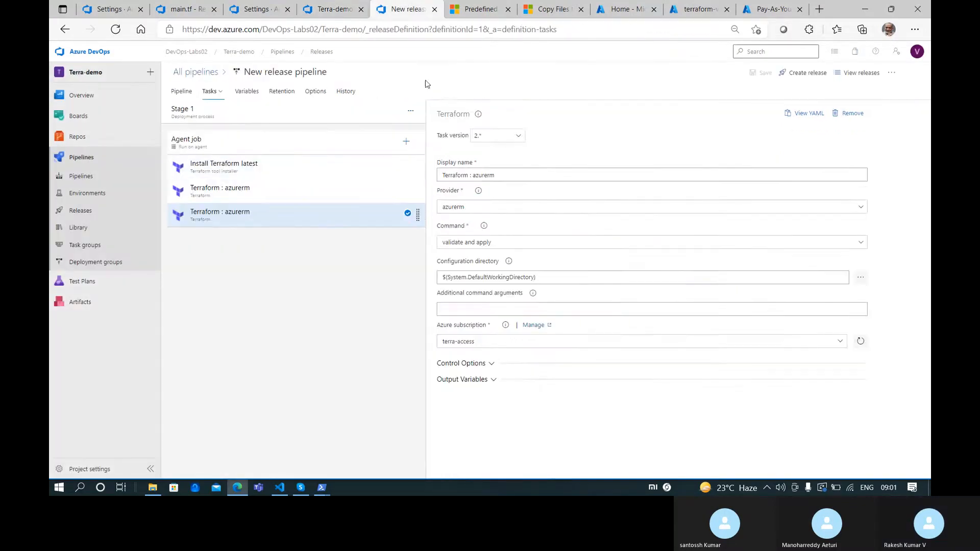
click(269, 146)
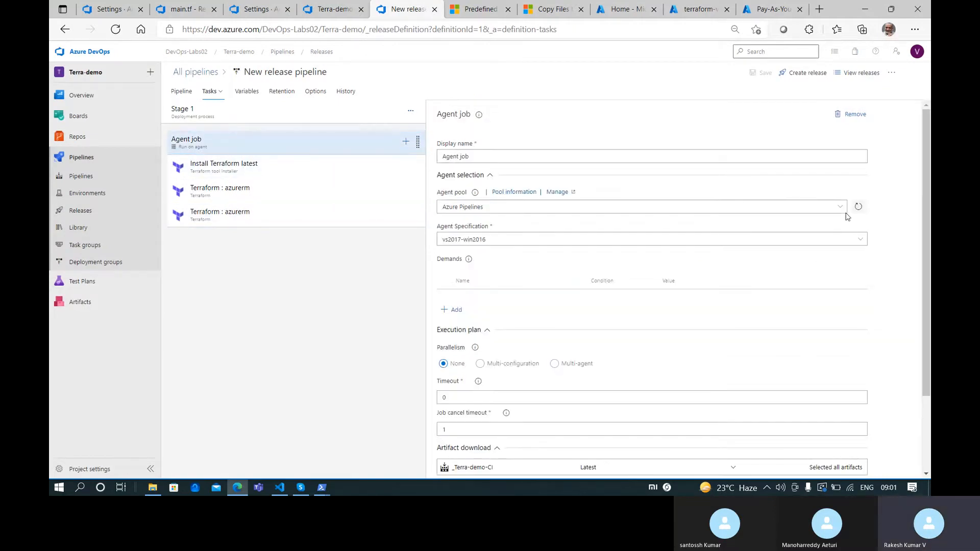
click(589, 209)
click(528, 289)
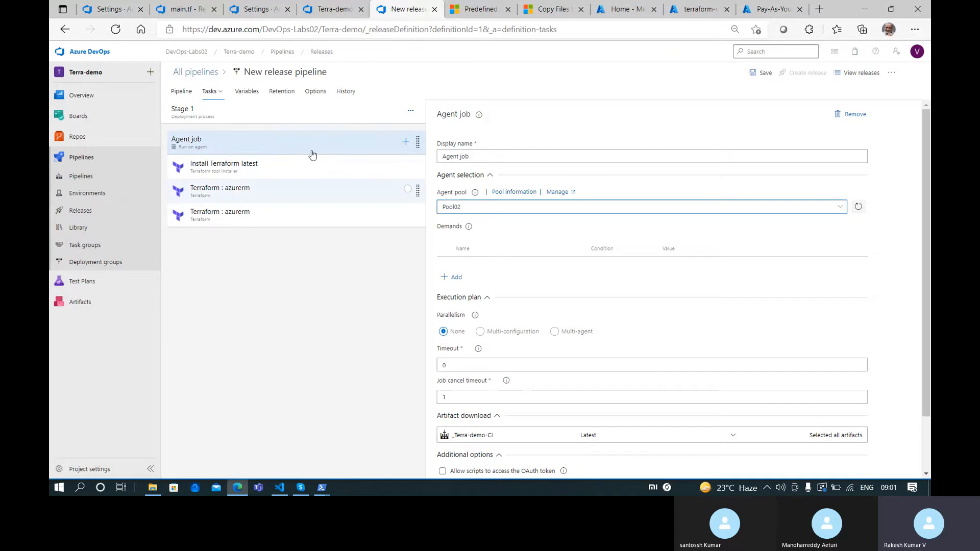
click(246, 114)
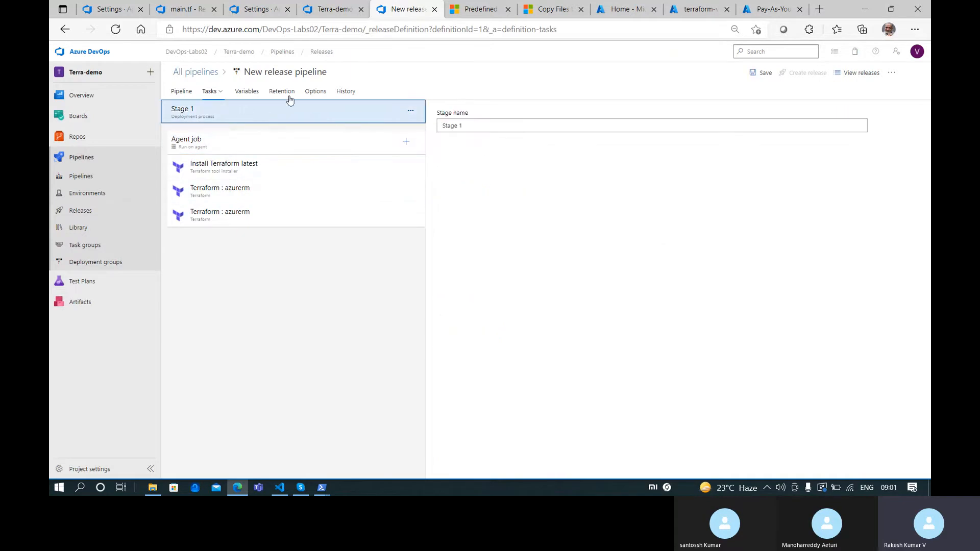
click(761, 73)
click(530, 295)
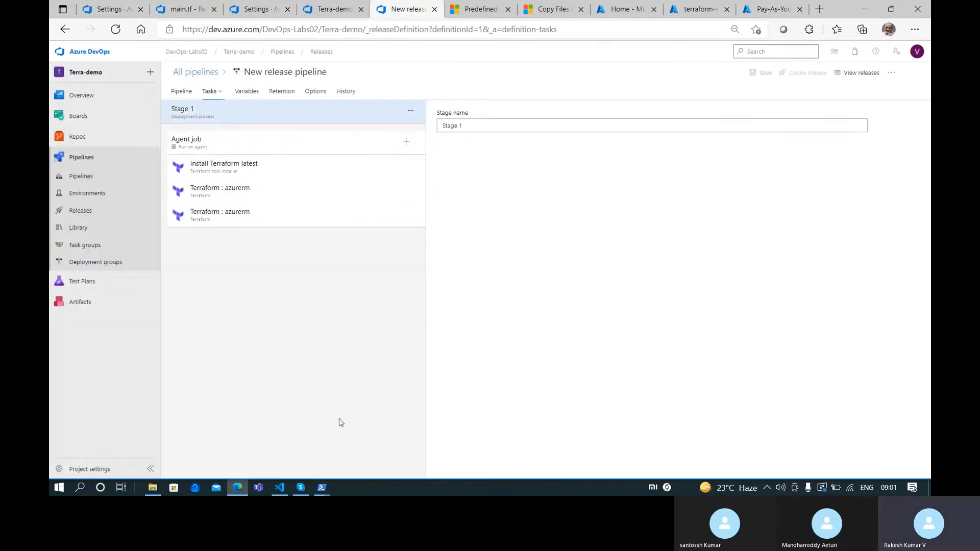
mouse_move(313, 484)
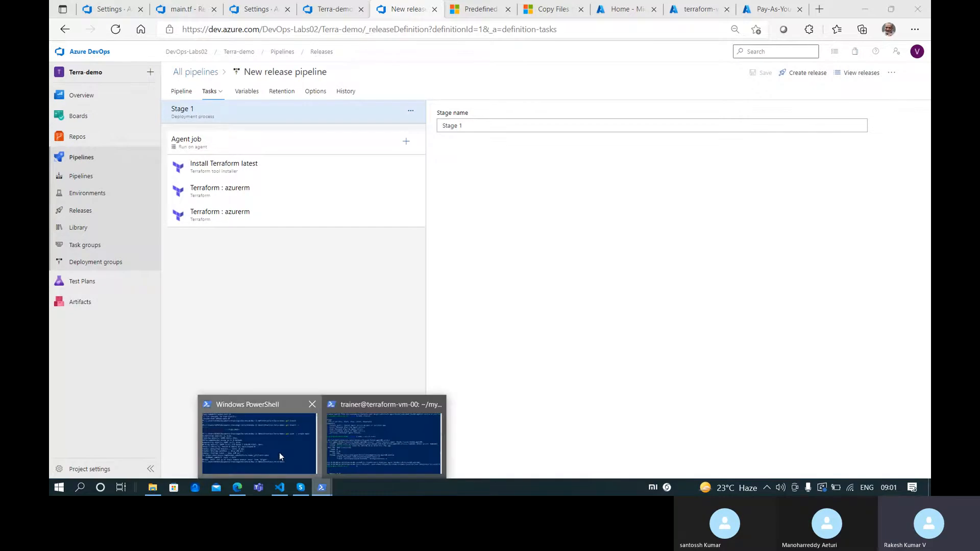
click(280, 452)
Stage all changes with git add ., commit as 'added remote backend', and push to origin main
key(Up)
key(Up)
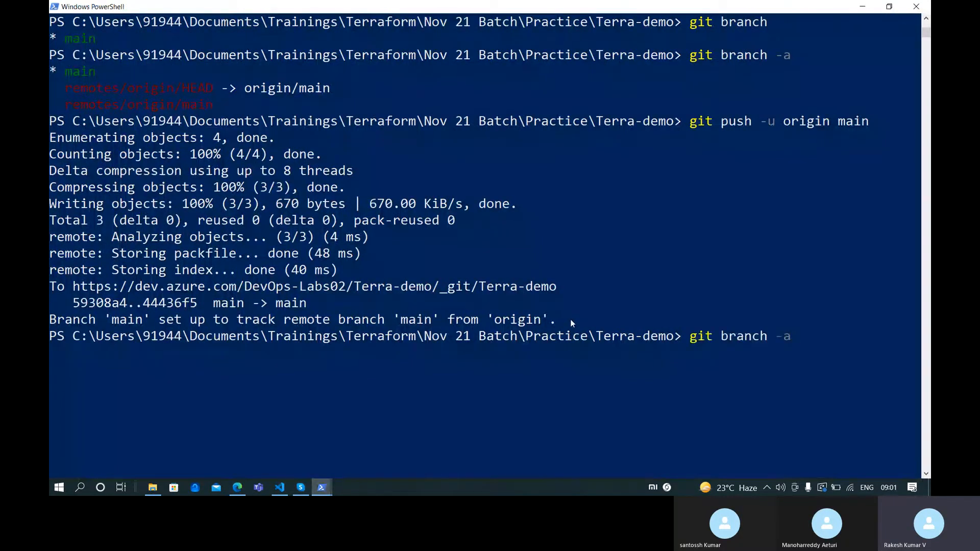
key(Up)
key(Up)
key(Return)
key(Up)
key(Up)
key(Up)
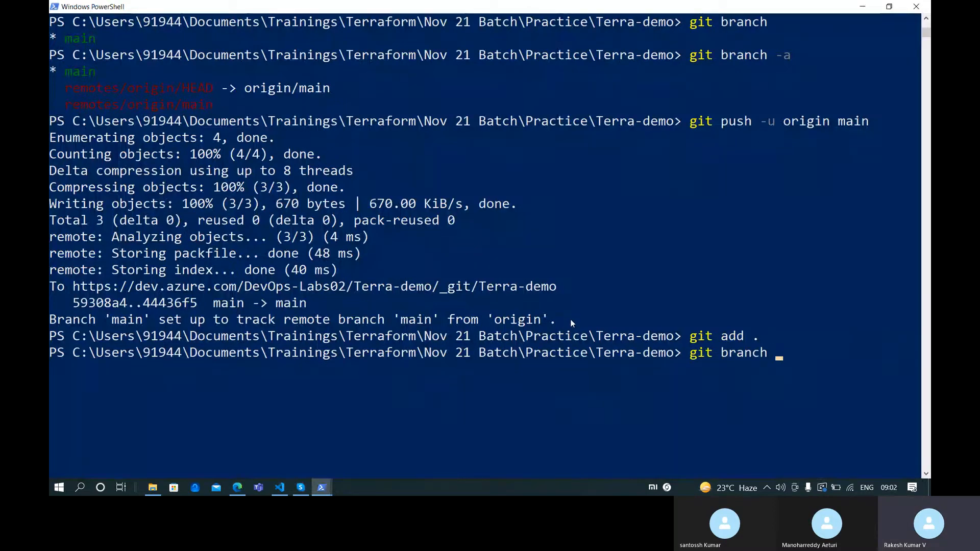
key(Escape)
key(Up)
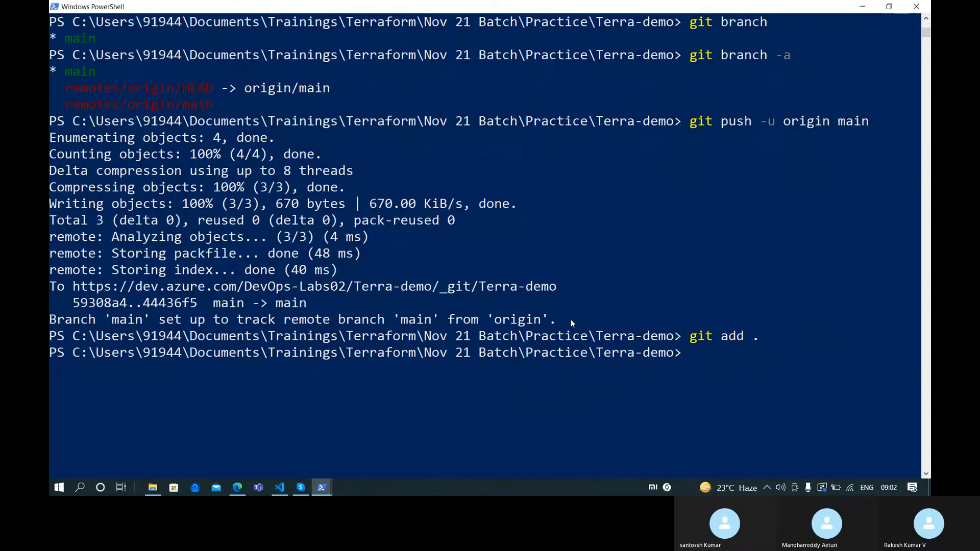
key(Up)
key(Up)
key(Up)
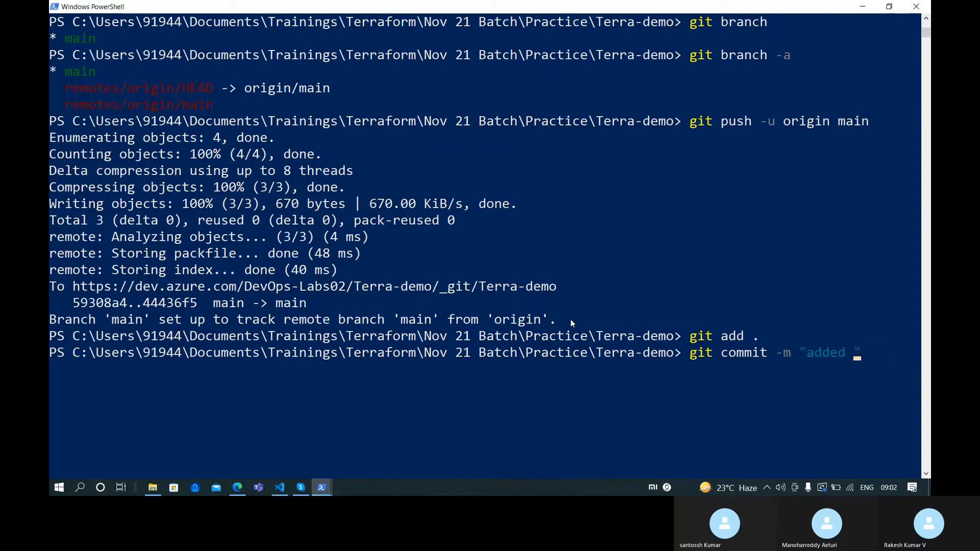
text(remote)
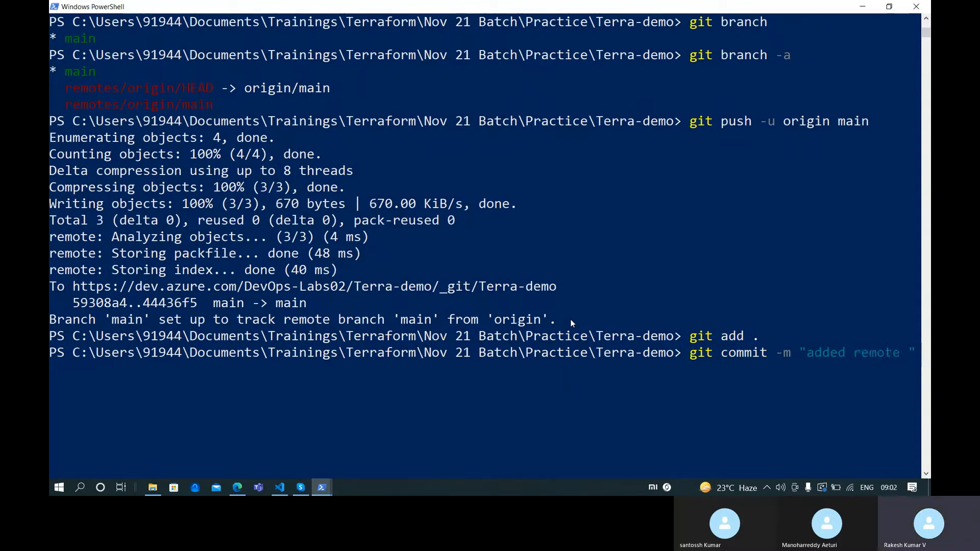
text( backend")
key(Return)
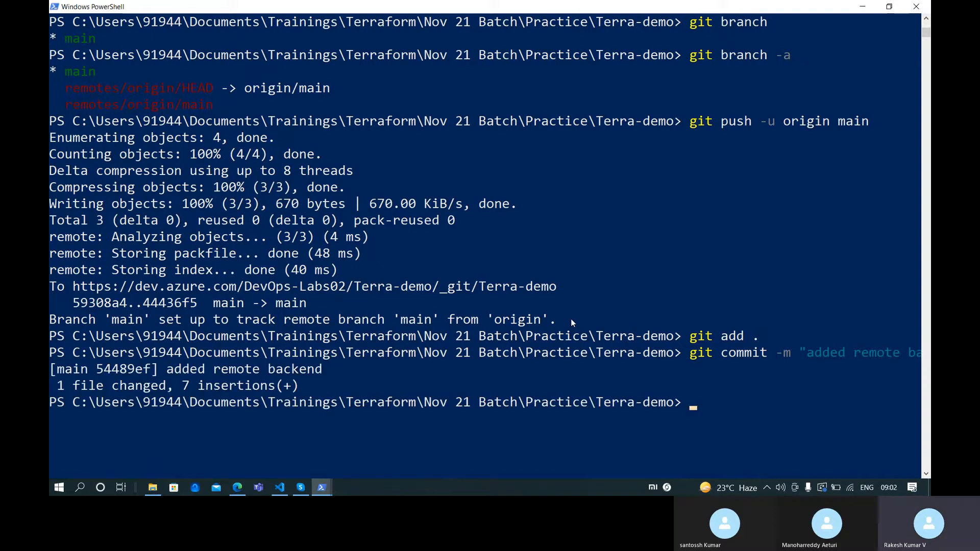
key(Up)
key(Up)
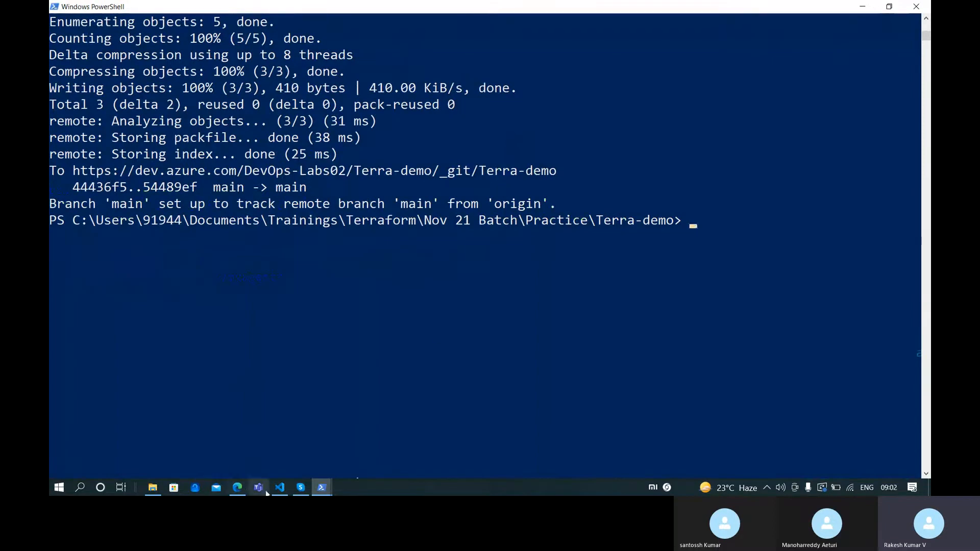
Return to the browser and go to the Terra-demo-CI pipeline's runs
click(237, 487)
click(110, 8)
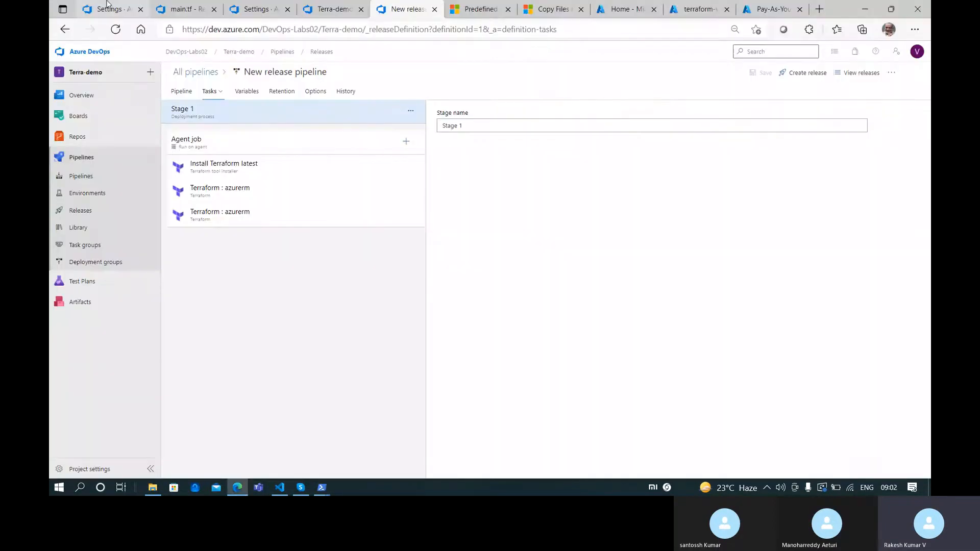
click(158, 6)
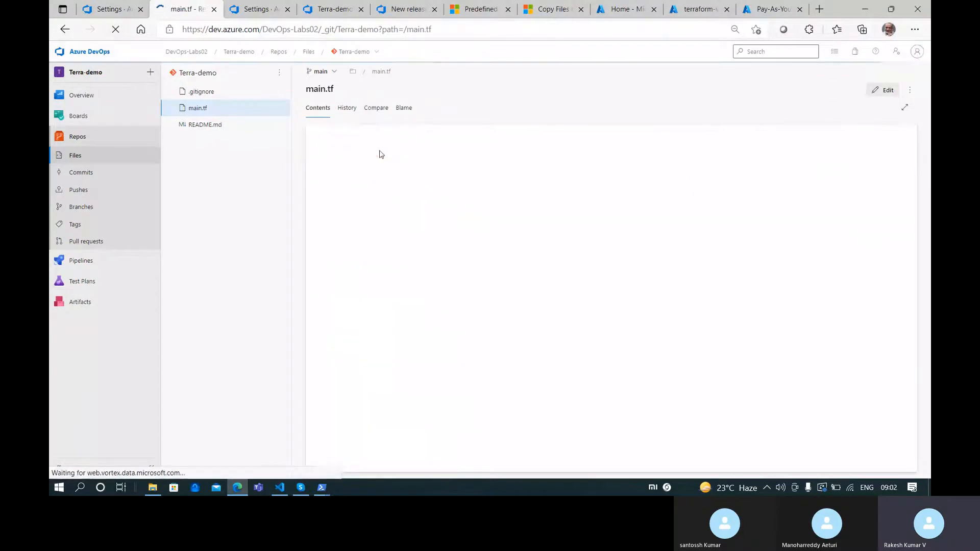
click(270, 7)
click(306, 7)
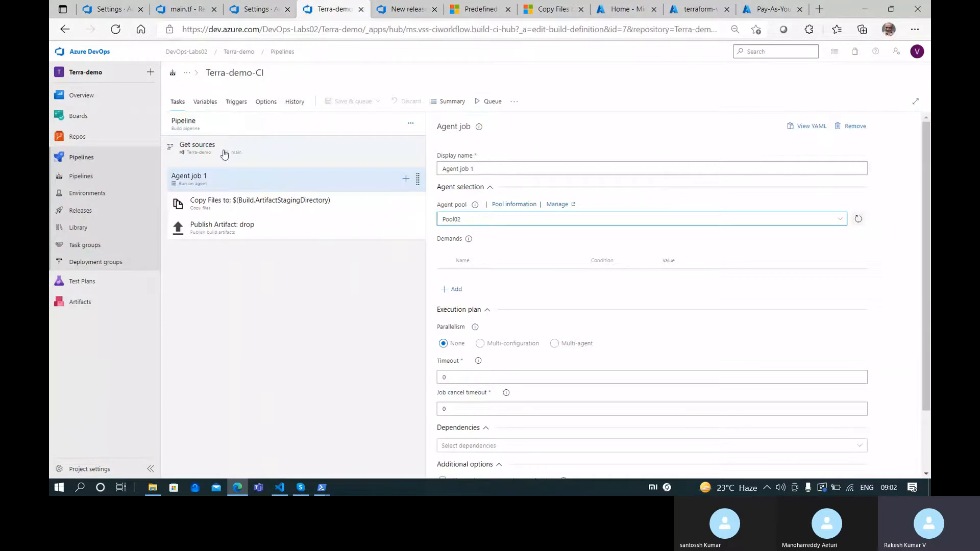
click(124, 179)
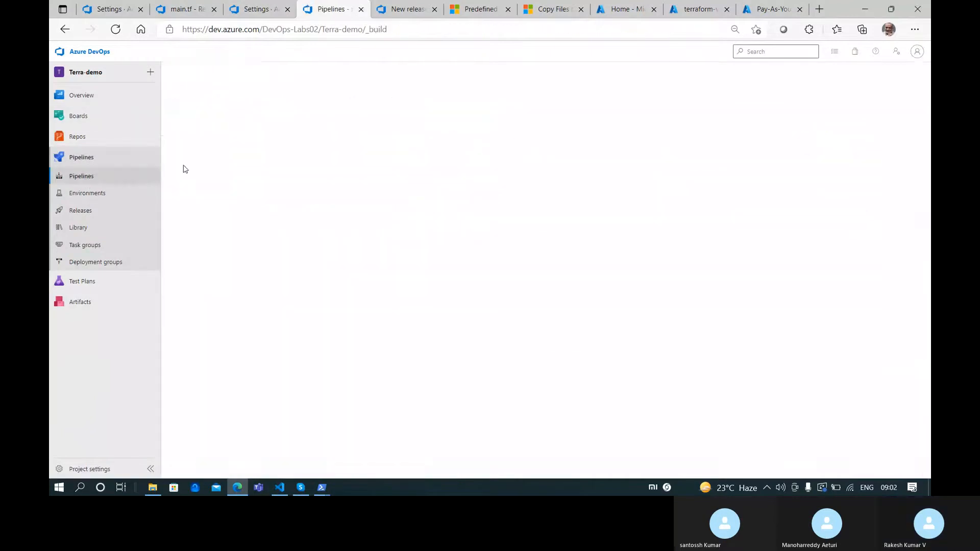
click(267, 171)
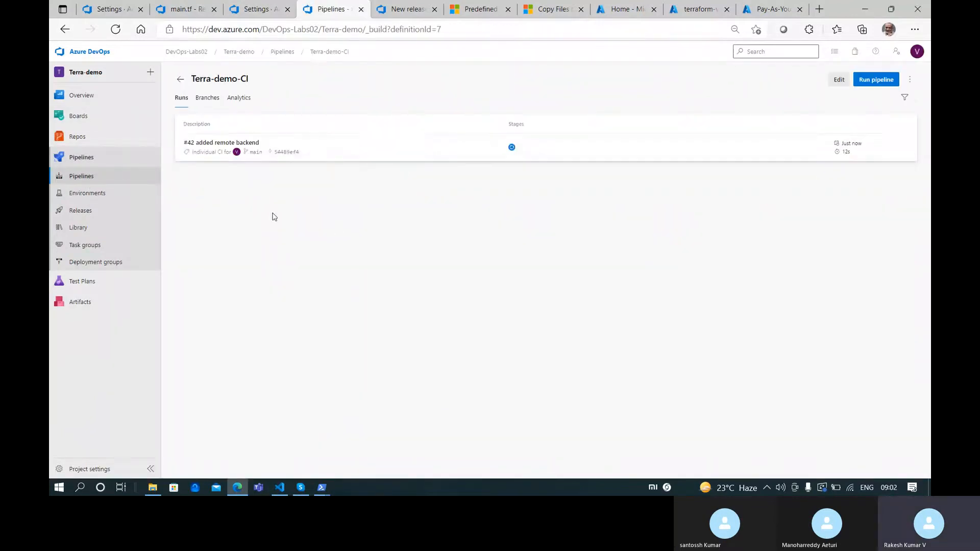
Open run #42's Agent job 1 logs and review the Copy Files and Publish Artifact: drop steps
click(411, 151)
click(252, 250)
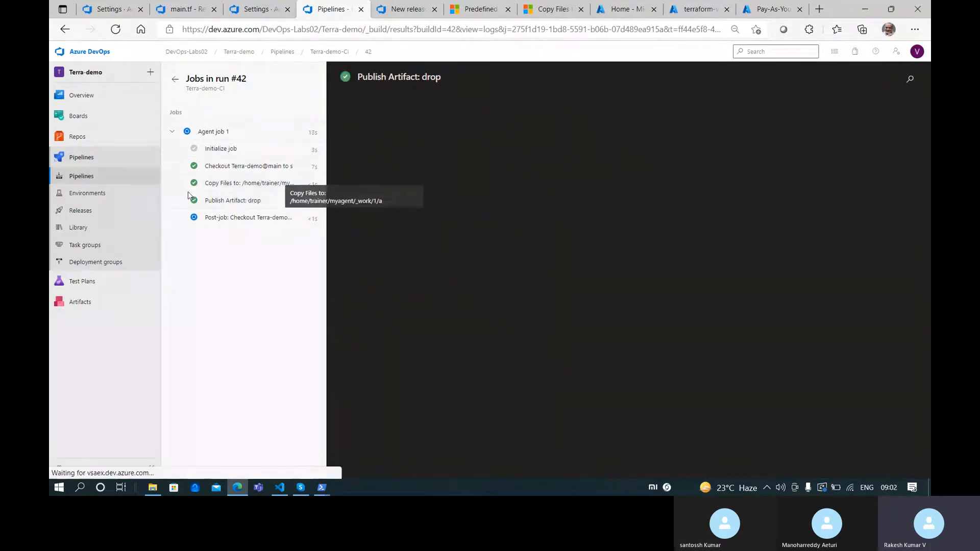
click(303, 187)
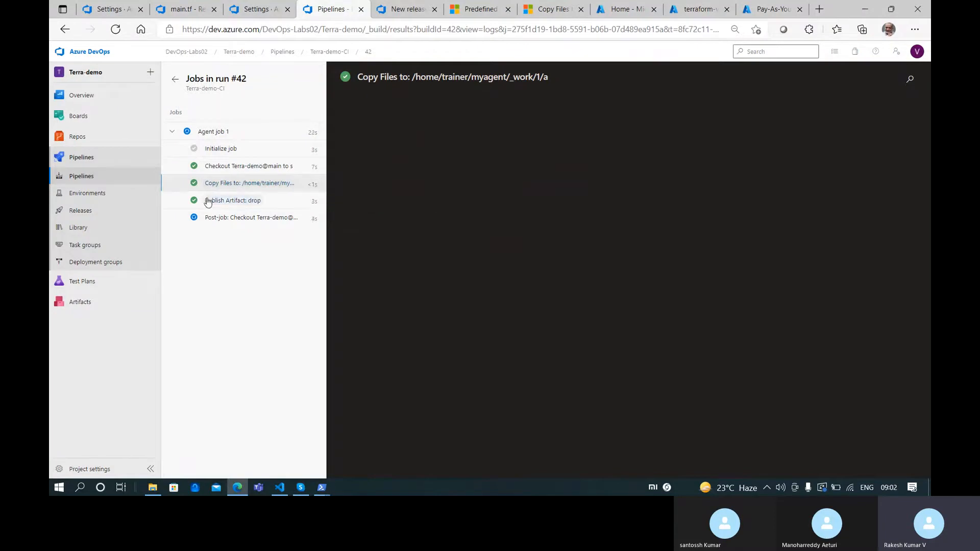
click(271, 199)
click(269, 189)
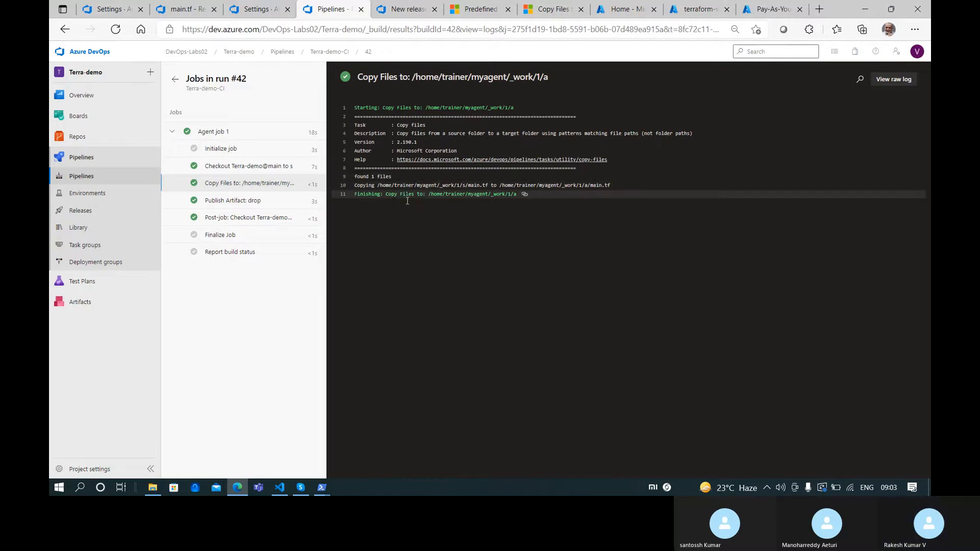
click(240, 201)
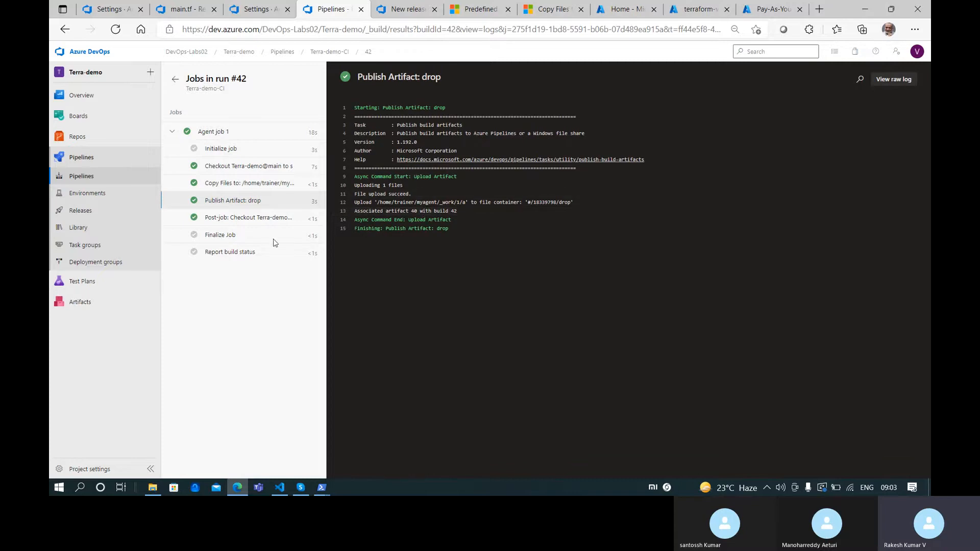
Enable the continuous deployment trigger on the _Terra-demo-CI artifact, save, and go to Releases
click(398, 10)
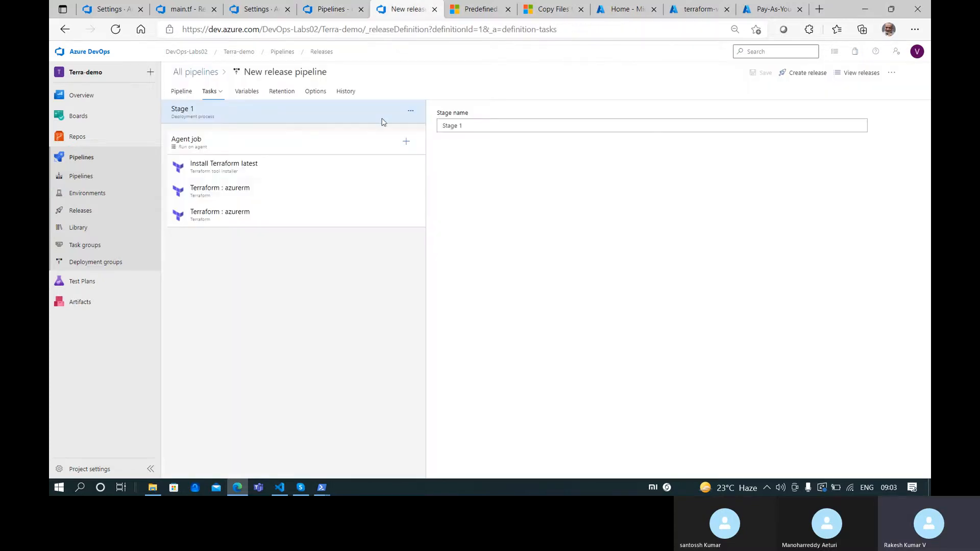
click(190, 92)
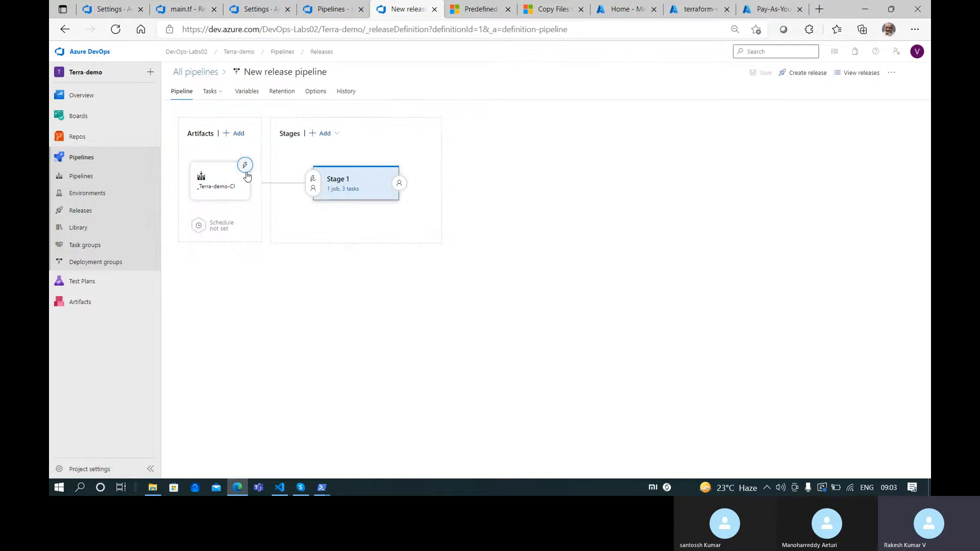
click(245, 167)
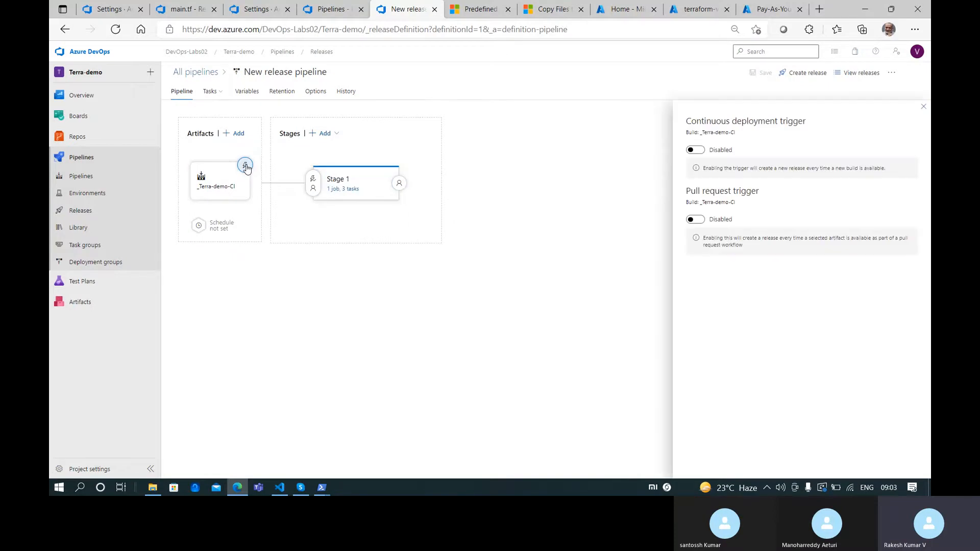
click(695, 150)
click(923, 106)
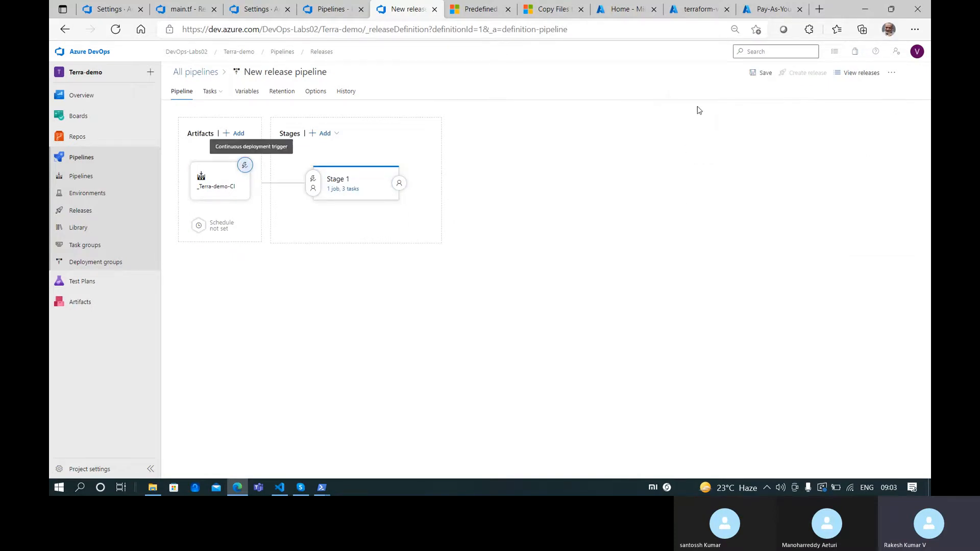
click(760, 73)
click(531, 297)
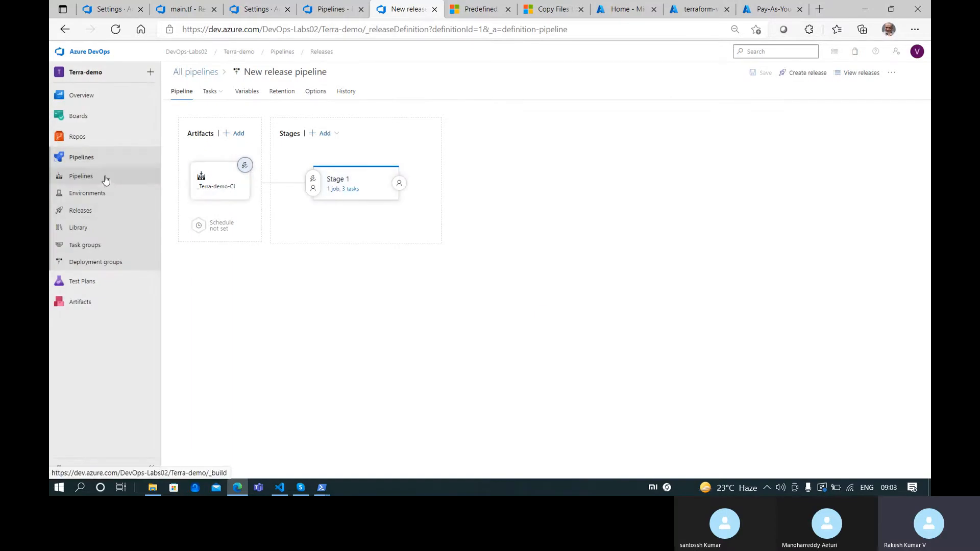
click(99, 214)
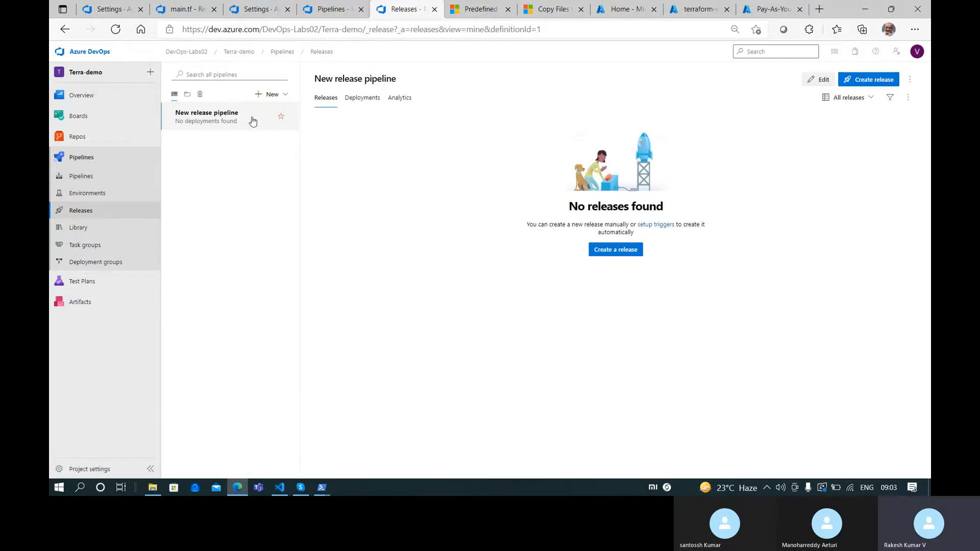
Create Release-1 from build 42 and view Stage 1's deployment logs
click(873, 79)
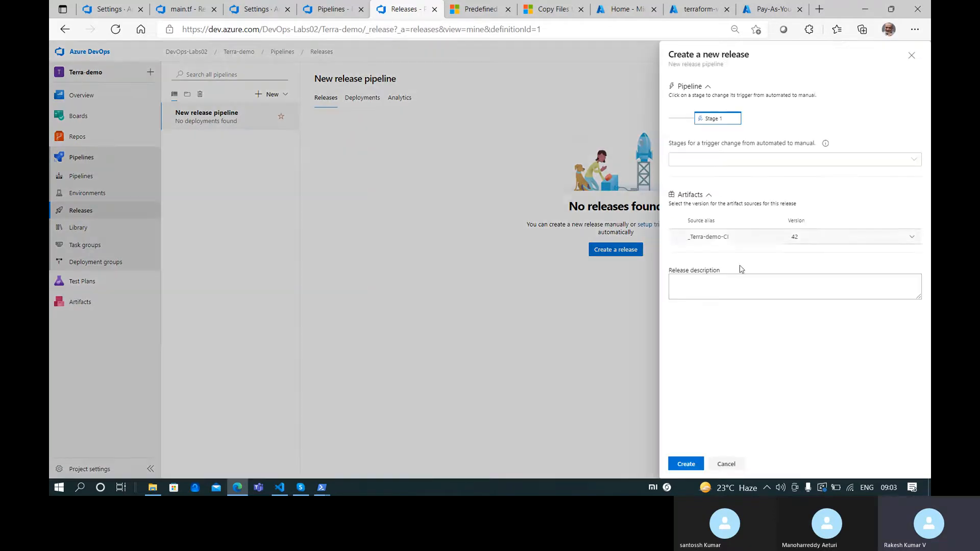
click(686, 465)
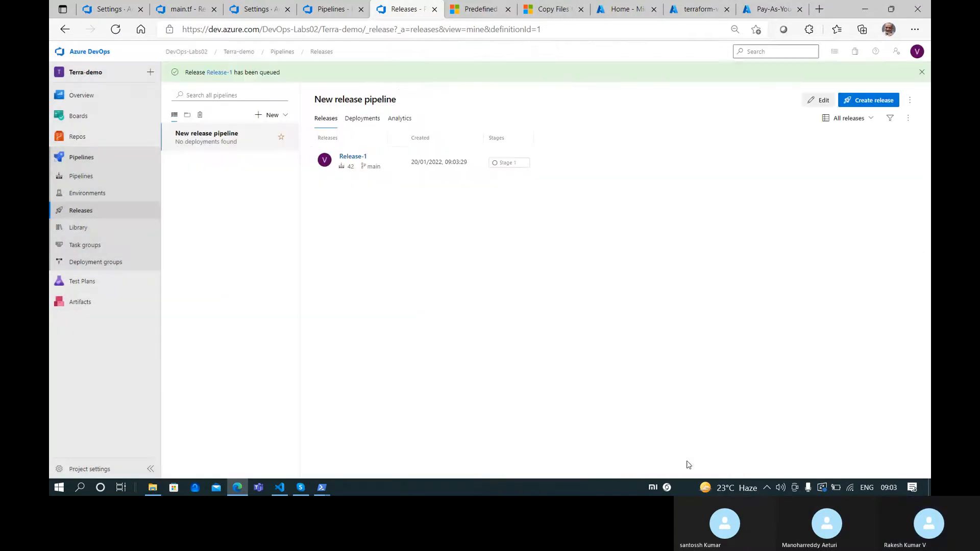
click(223, 74)
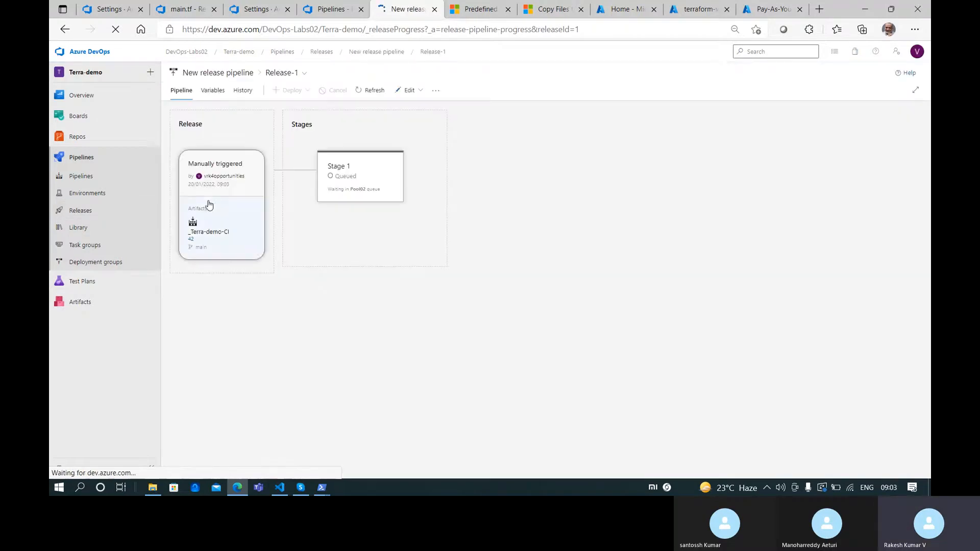
mouse_move(354, 239)
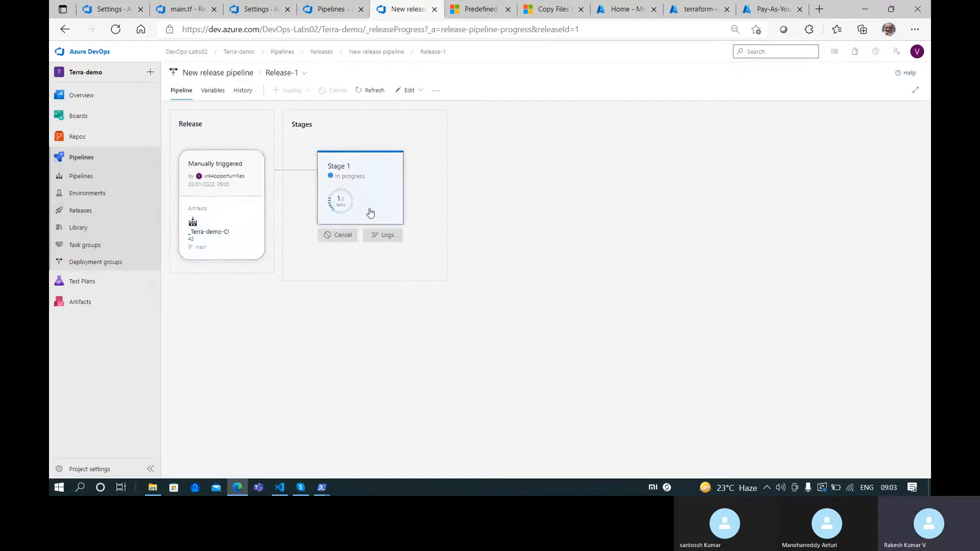
click(382, 234)
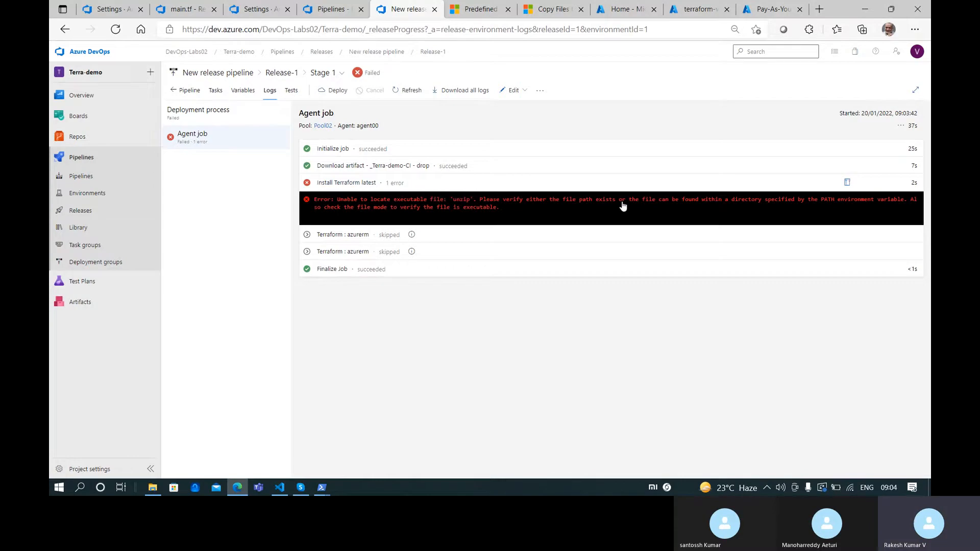
Review the full Install Terraform latest log, then return to the terraform-vm-00 SSH terminal
click(487, 185)
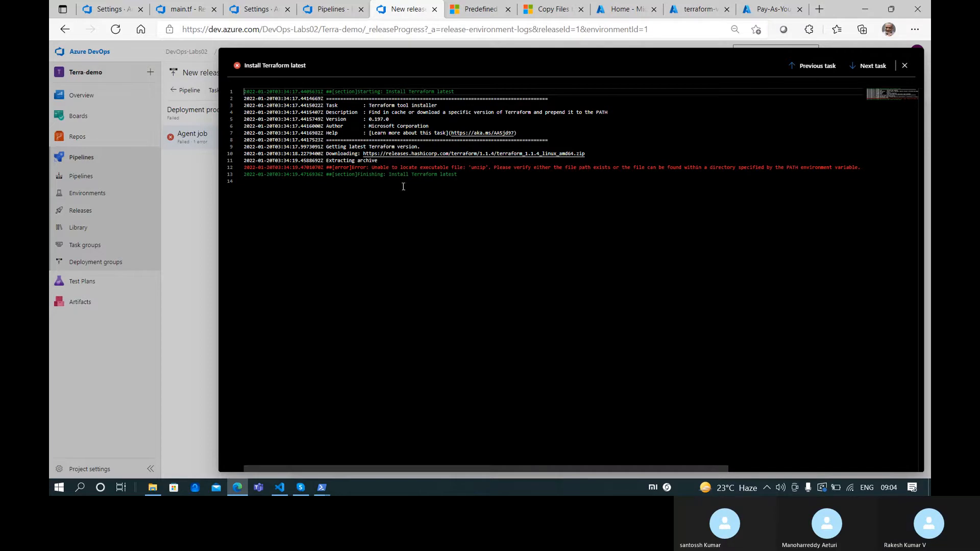
click(901, 67)
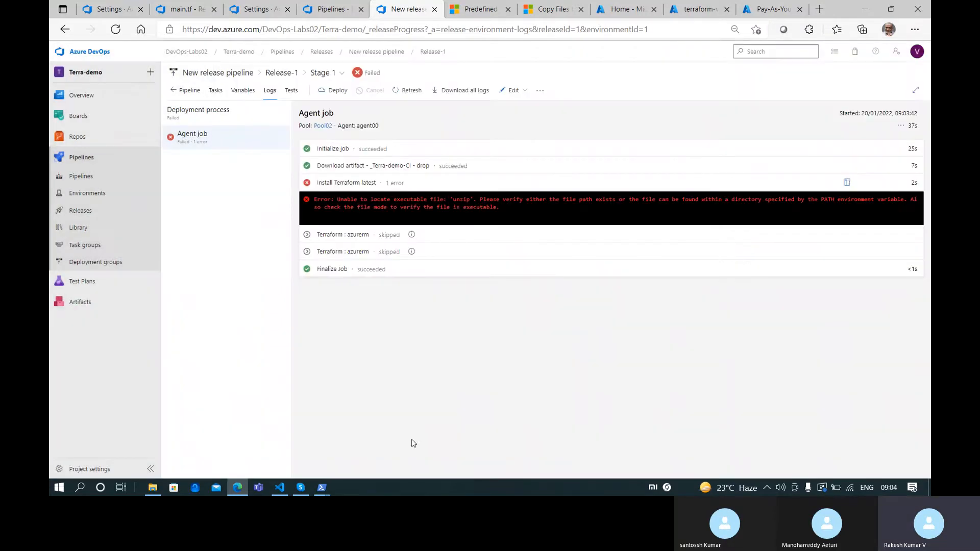
mouse_move(334, 479)
click(400, 457)
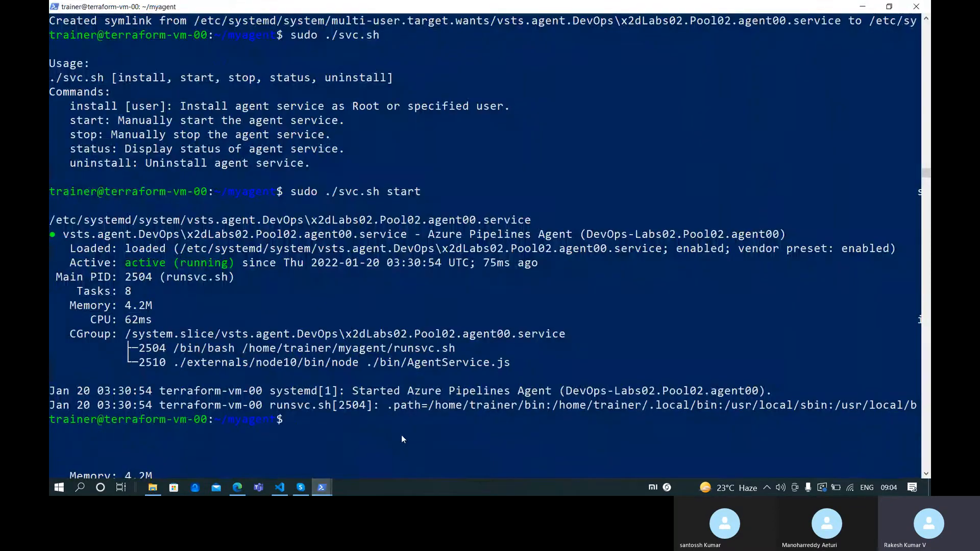
Install zip on the agent VM with sudo apt install zip, confirming with Y
scroll(408, 393, down, 3)
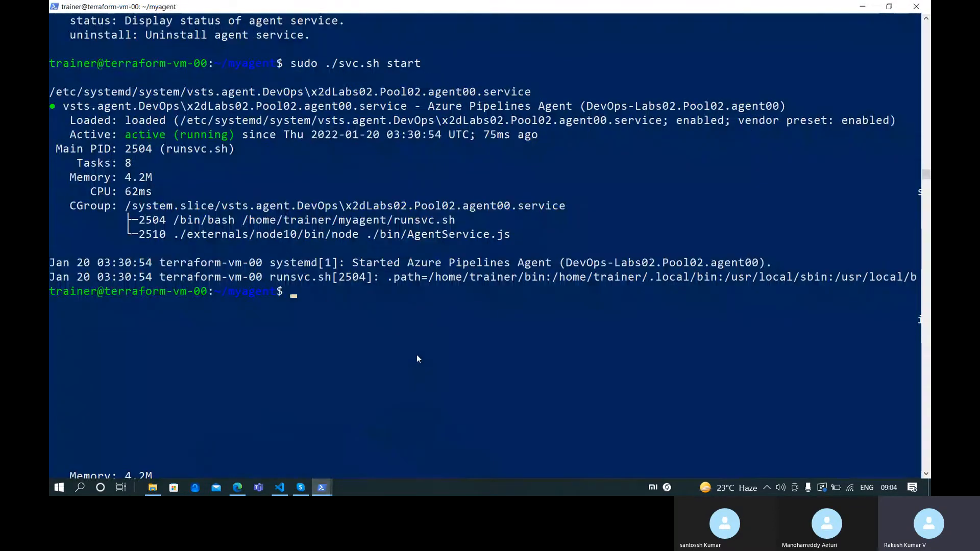
text(sudo apt instal )
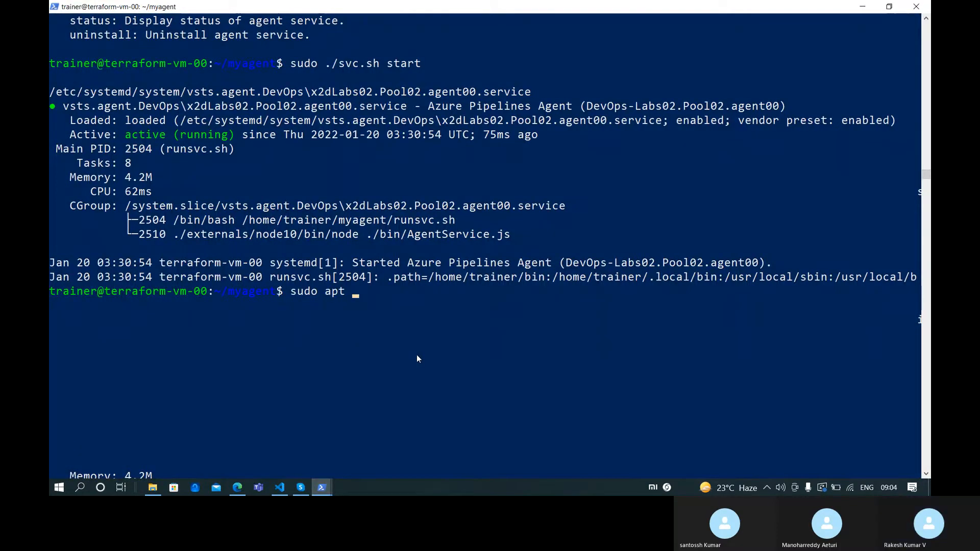
text(zip)
key(Return)
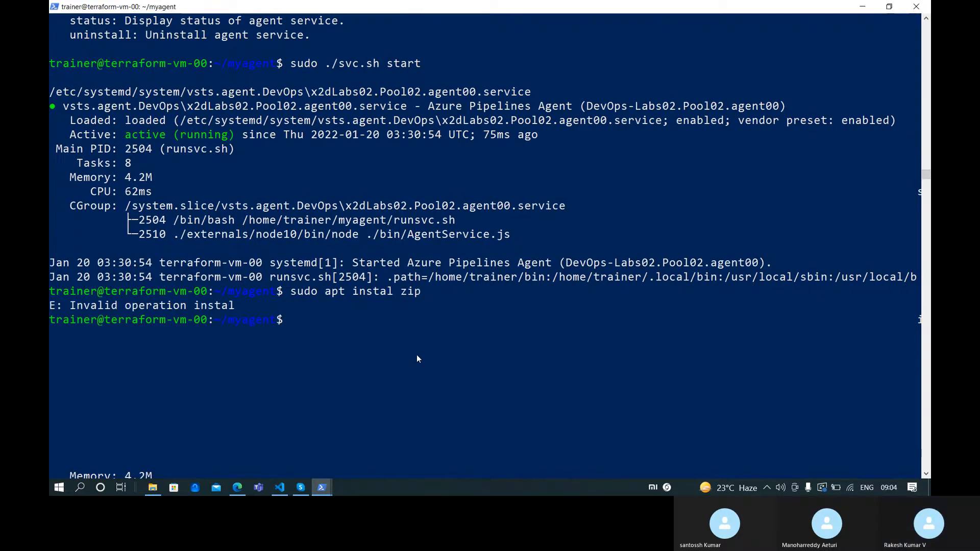
key(Up)
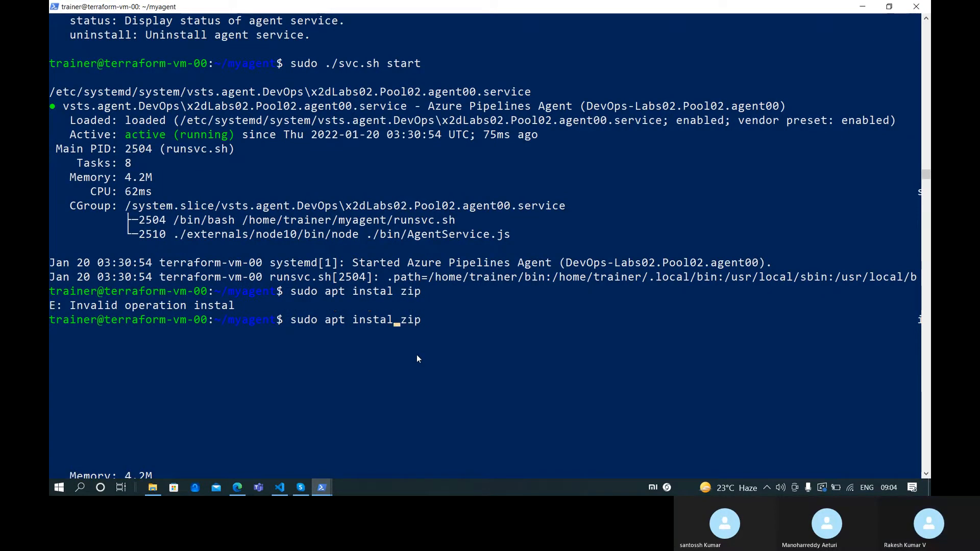
text(l)
key(Return)
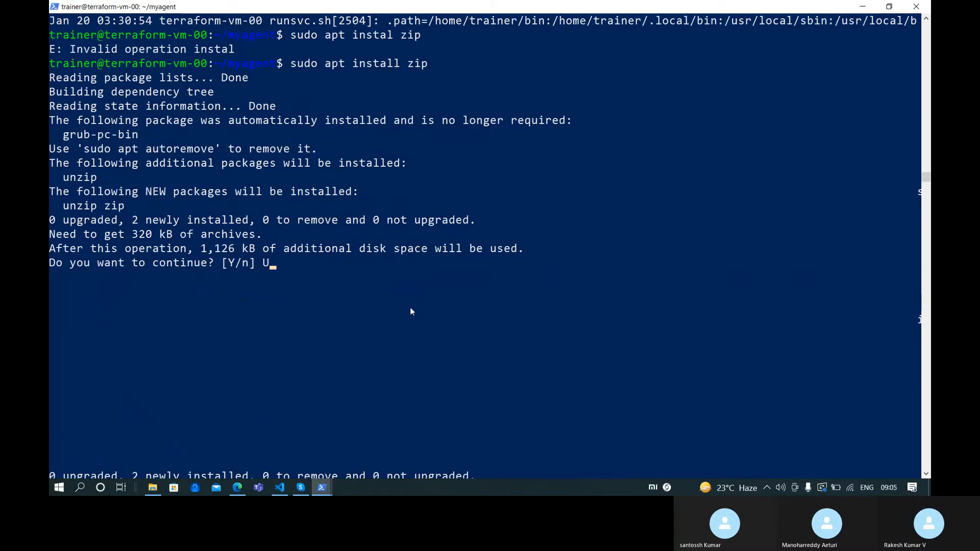
text(Y)
key(Return)
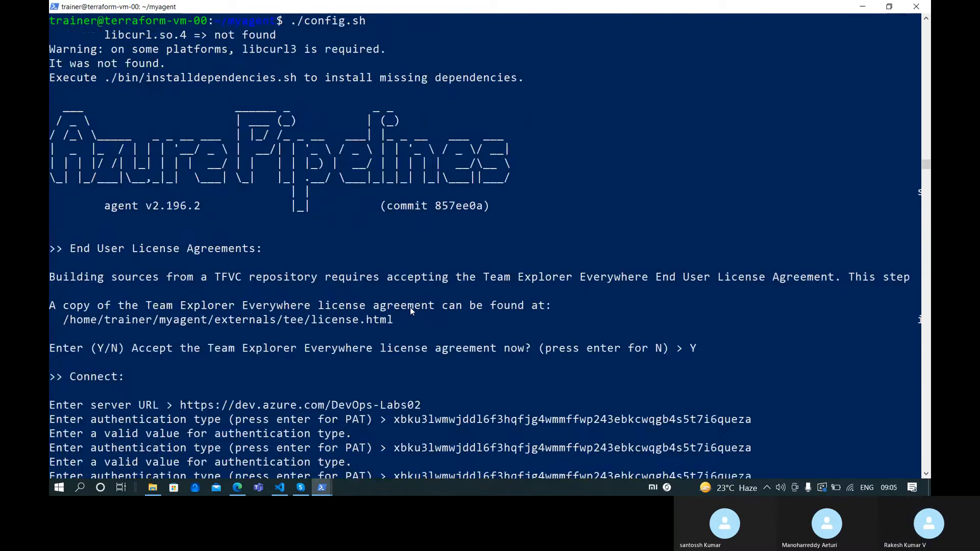
scroll(430, 316, down, 2)
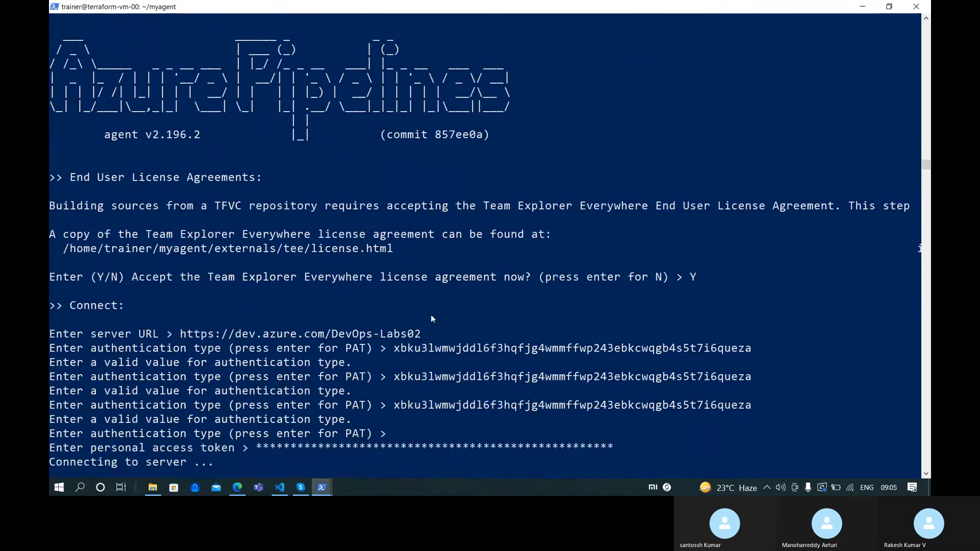
scroll(429, 319, down, 1)
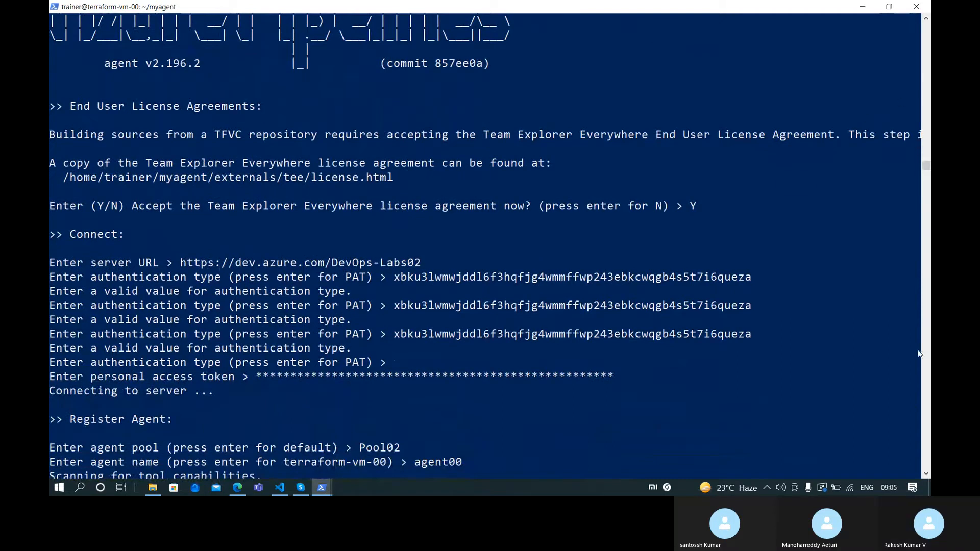
scroll(910, 448, down, 6)
scroll(913, 462, down, 12)
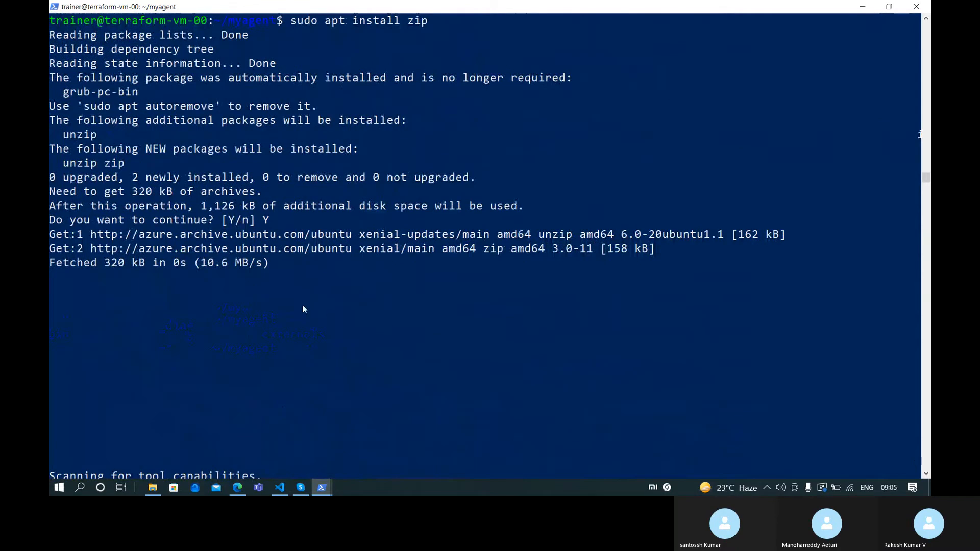
scroll(305, 309, down, 5)
scroll(307, 308, up, 12)
scroll(306, 308, down, 7)
scroll(306, 308, down, 6)
scroll(306, 308, up, 5)
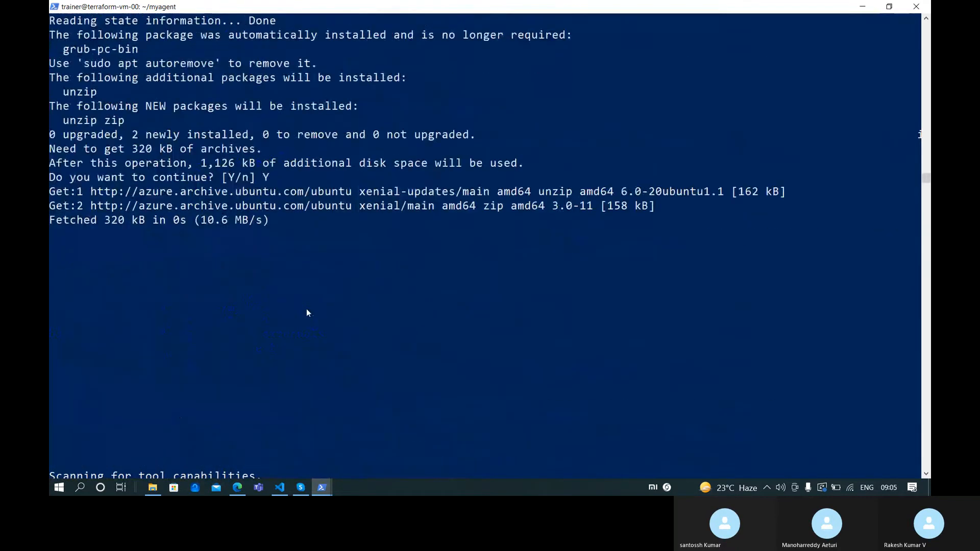
scroll(306, 311, up, 2)
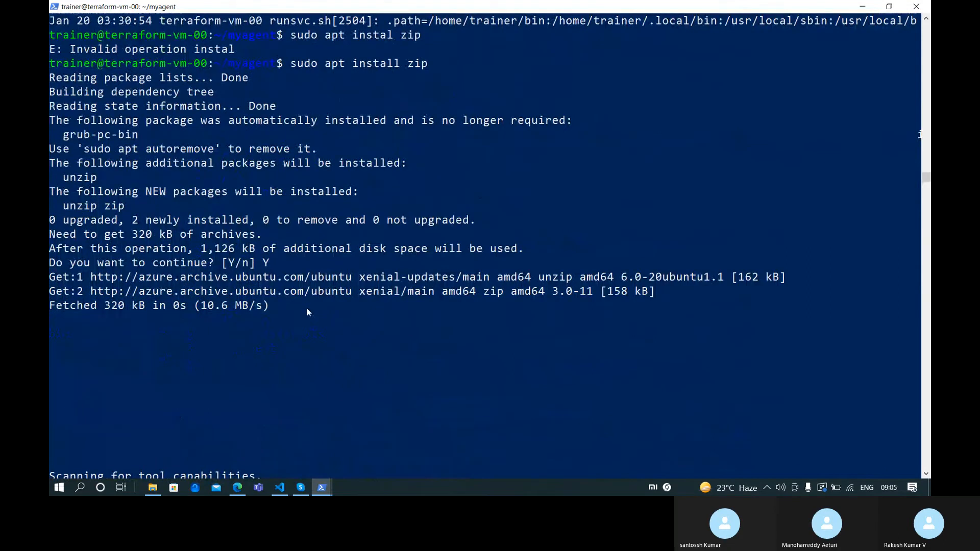
scroll(301, 303, down, 6)
scroll(306, 300, up, 5)
scroll(306, 299, down, 5)
scroll(299, 332, down, 4)
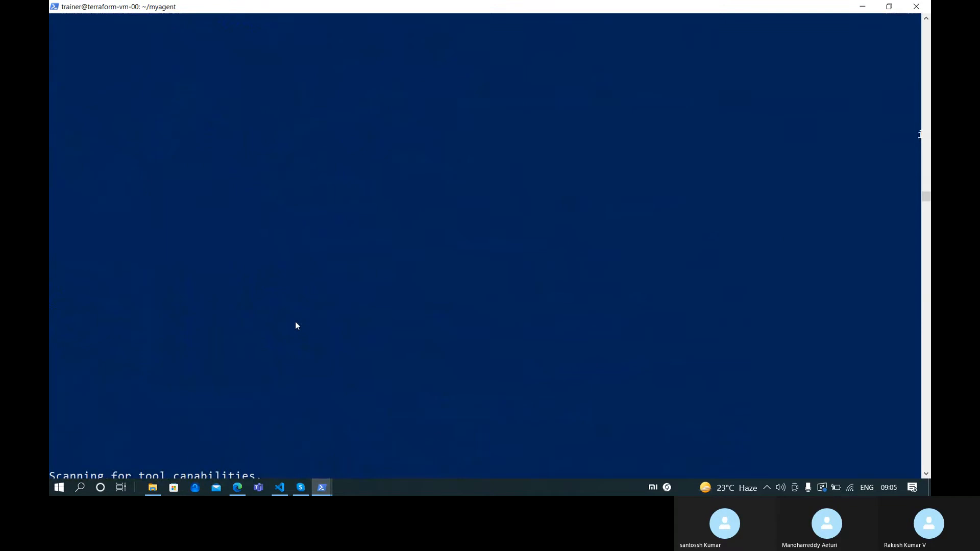
scroll(293, 325, up, 8)
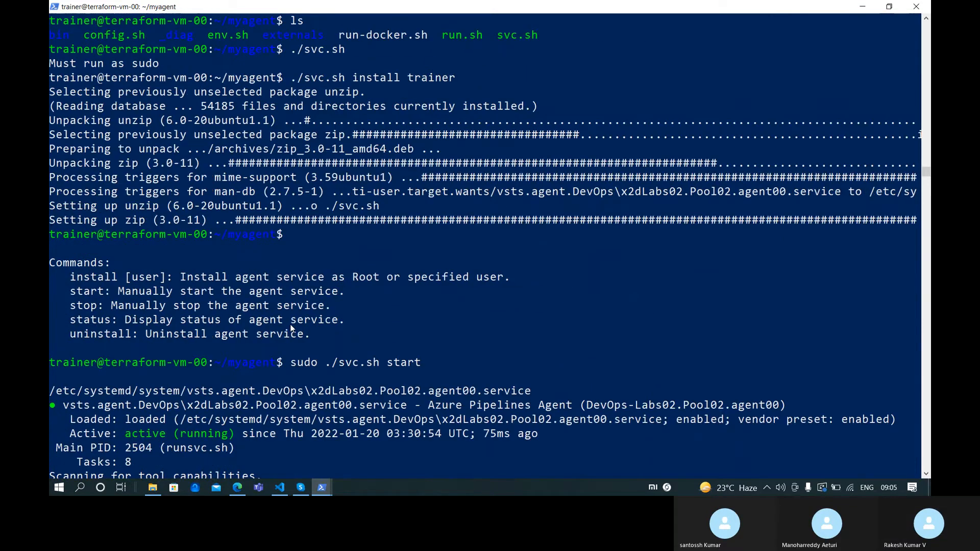
Clear the terminal and confirm with which zip that zip resolves to /usr/bin/zip
key(Return)
key(ctrl+l)
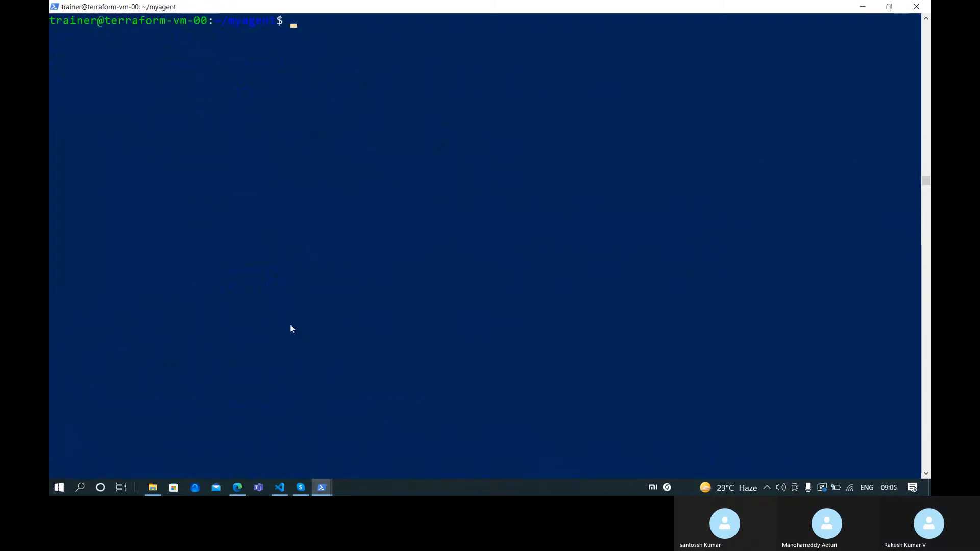
scroll(292, 328, up, 7)
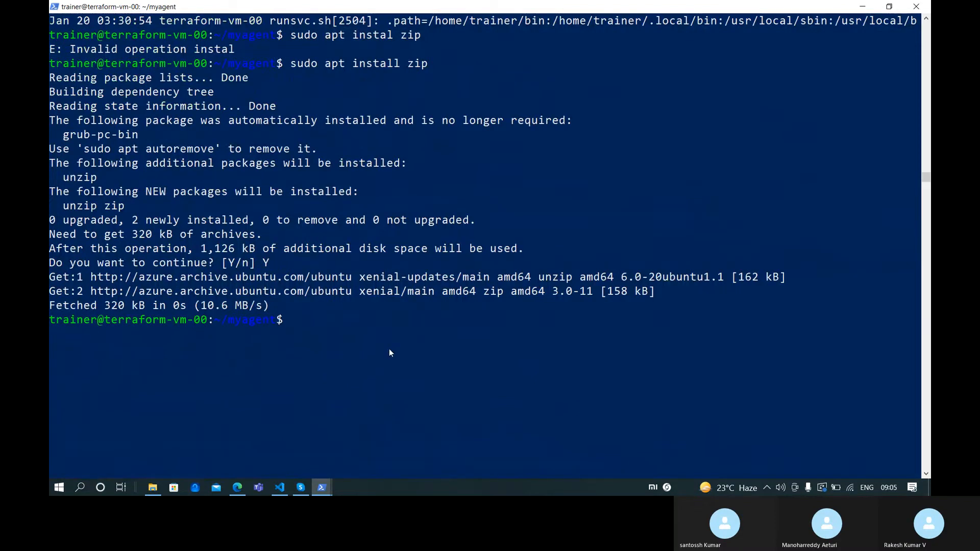
text(which zip)
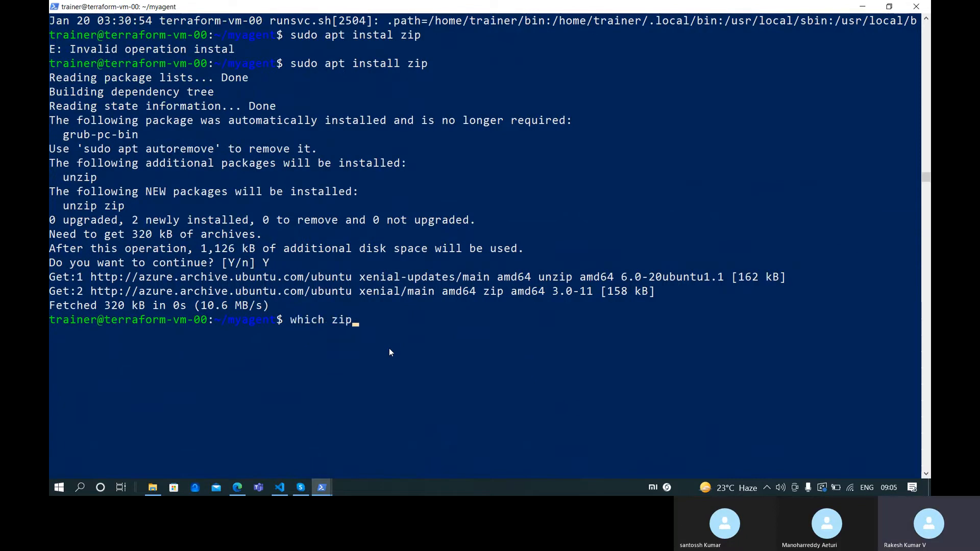
key(Return)
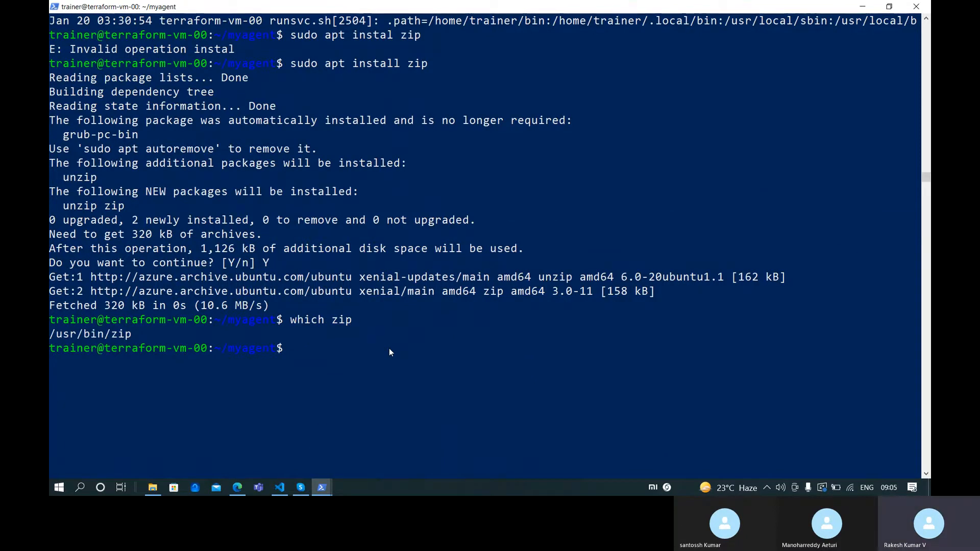
key(alt+Tab)
key(alt+Tab)
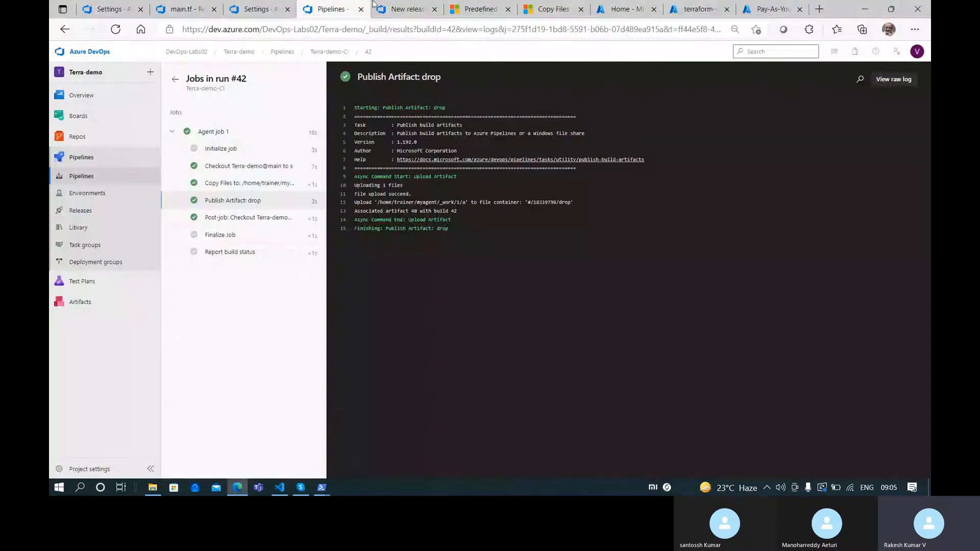
Redeploy Release-1 to Stage 1 and follow the Agent job's live log
click(398, 9)
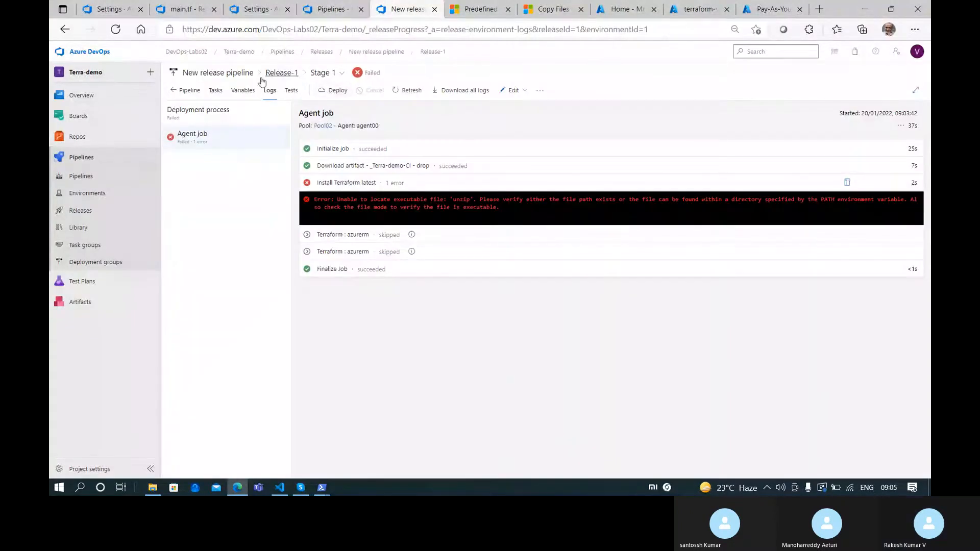
click(325, 92)
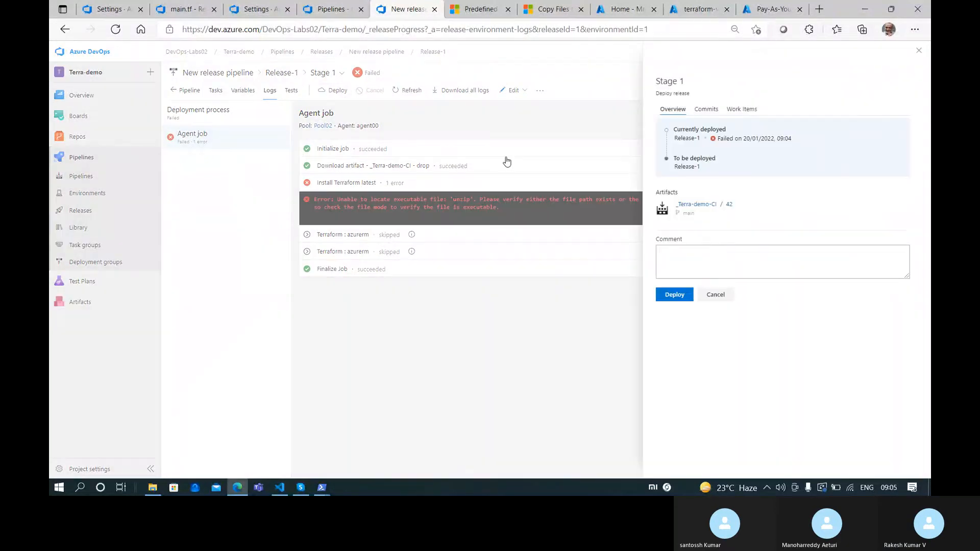
click(683, 295)
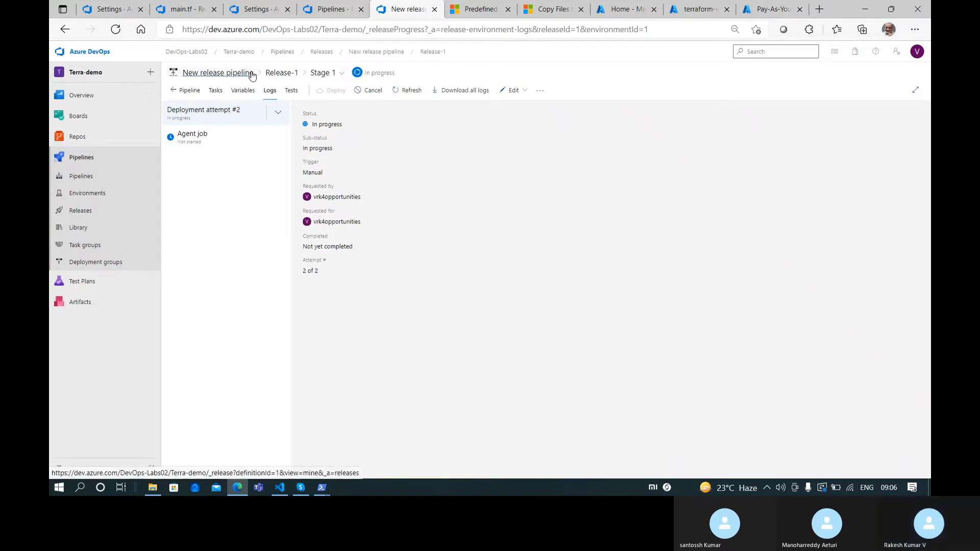
click(240, 142)
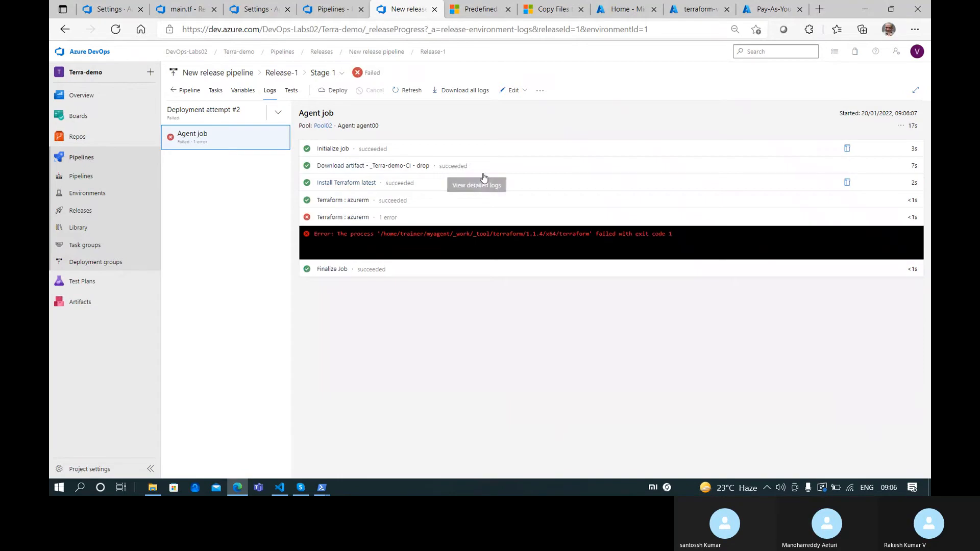
click(458, 214)
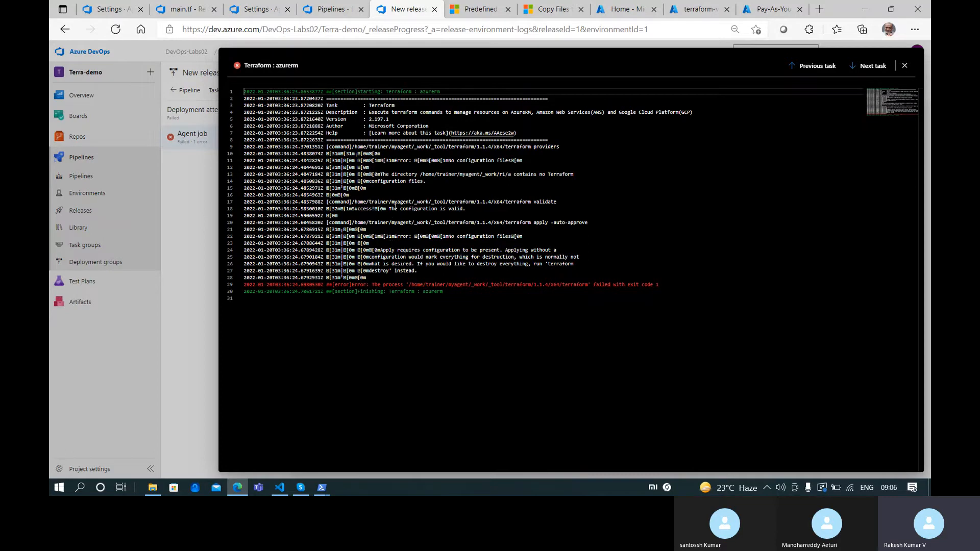
drag(395, 209, 462, 210)
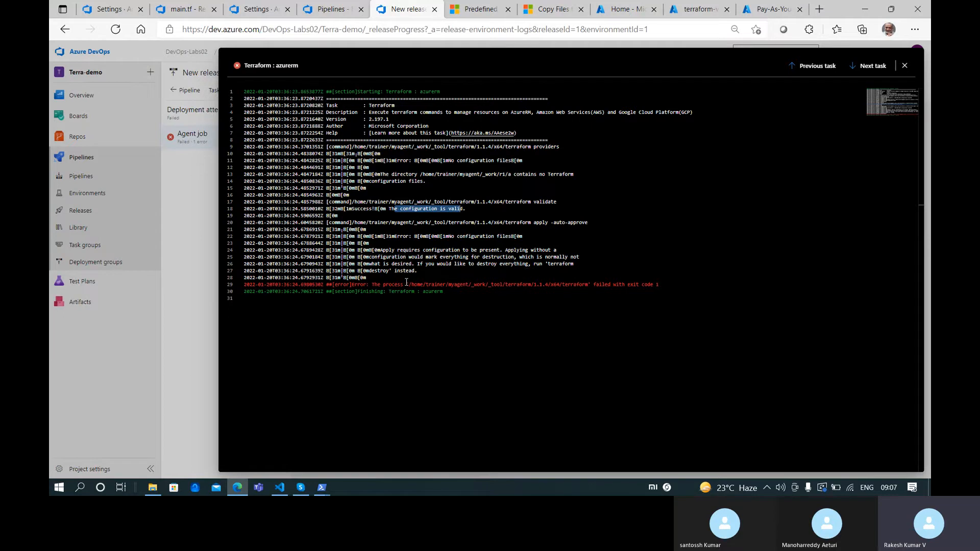
click(904, 66)
click(332, 8)
click(405, 9)
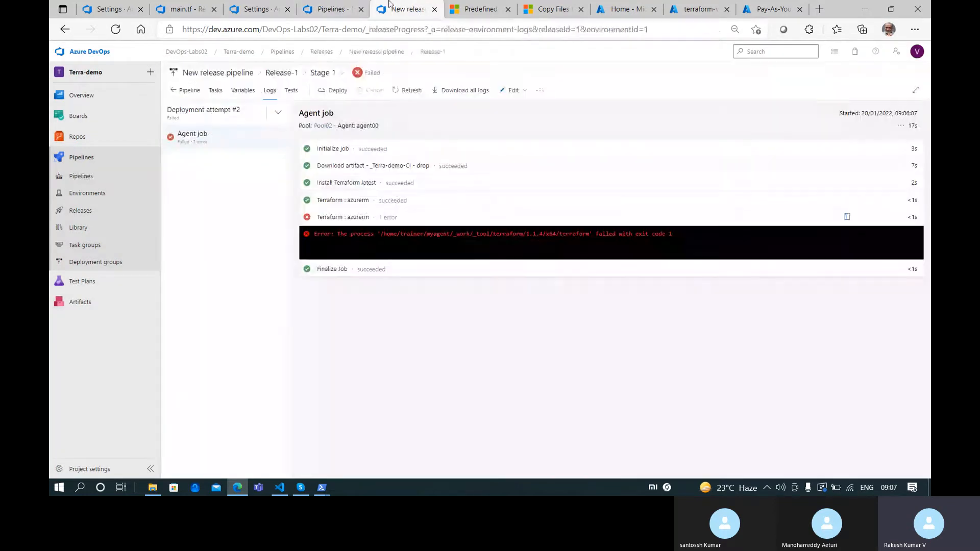
Review each Stage 1 task, comparing the init task's backend settings with validate and apply
click(216, 90)
click(253, 235)
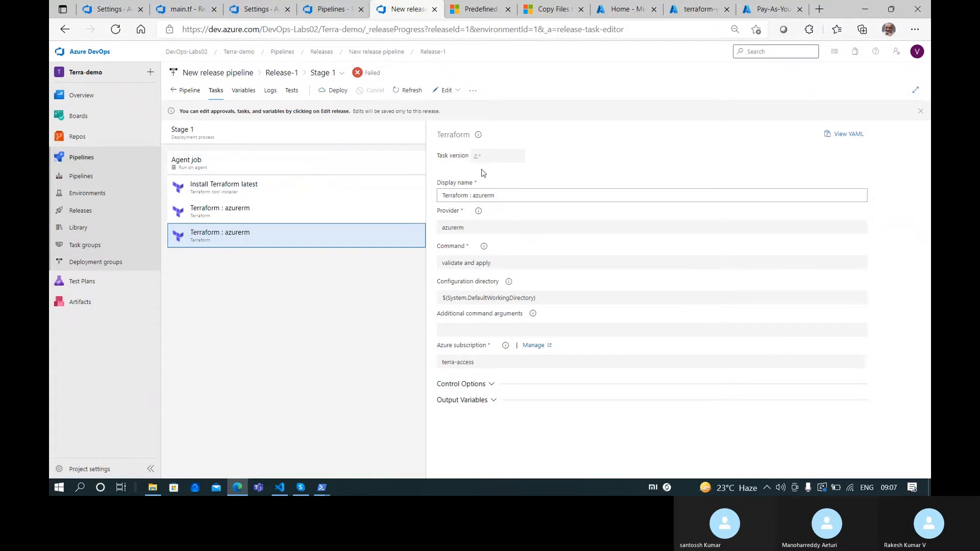
click(245, 209)
click(254, 194)
click(247, 215)
click(246, 232)
click(252, 217)
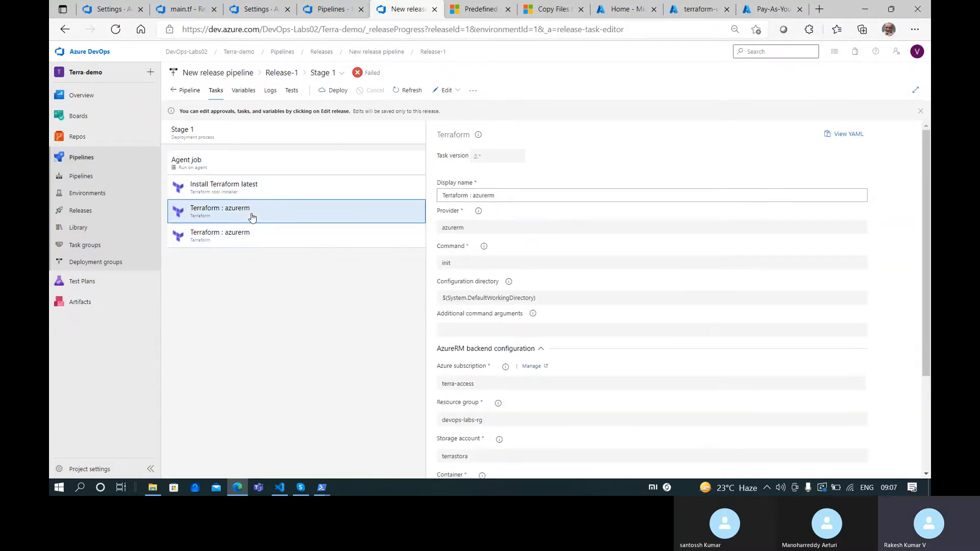
click(252, 237)
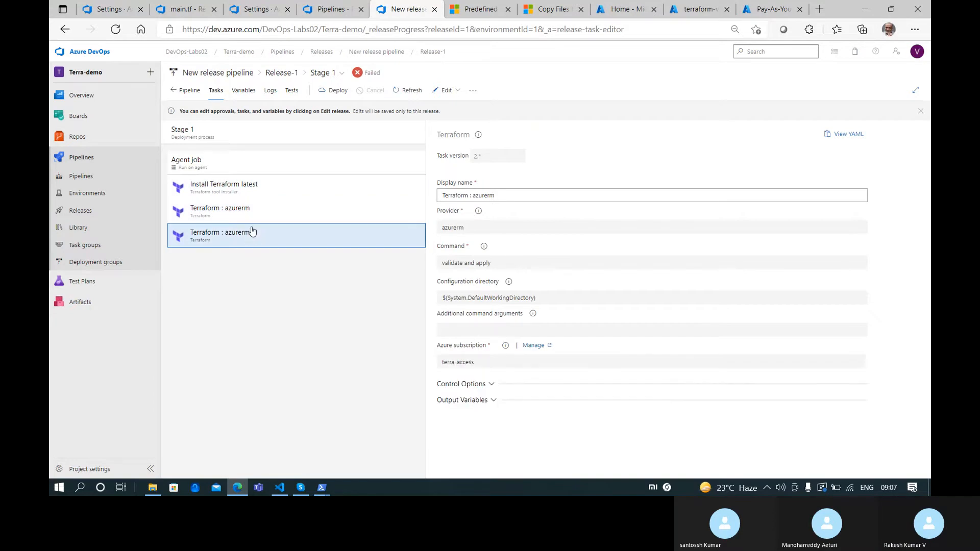
click(260, 217)
click(261, 237)
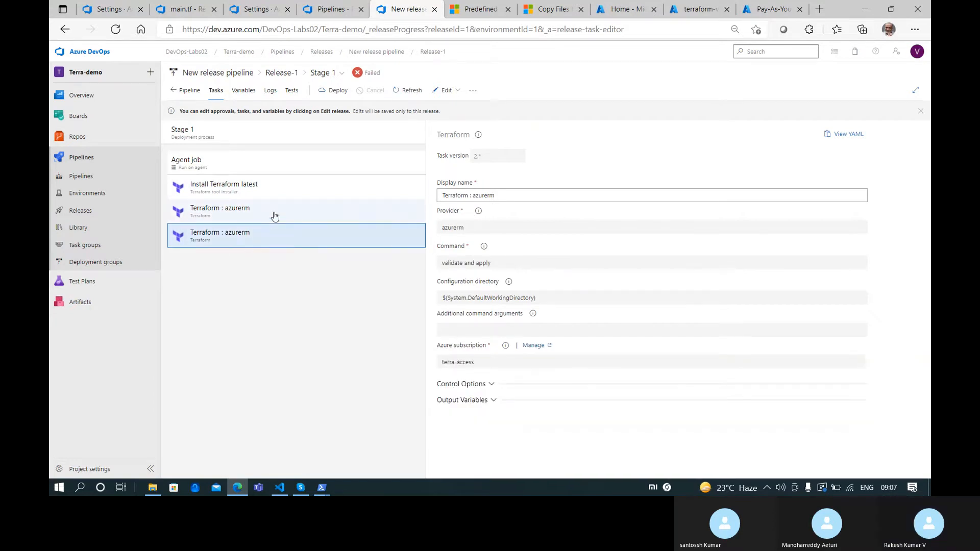
click(274, 215)
click(274, 241)
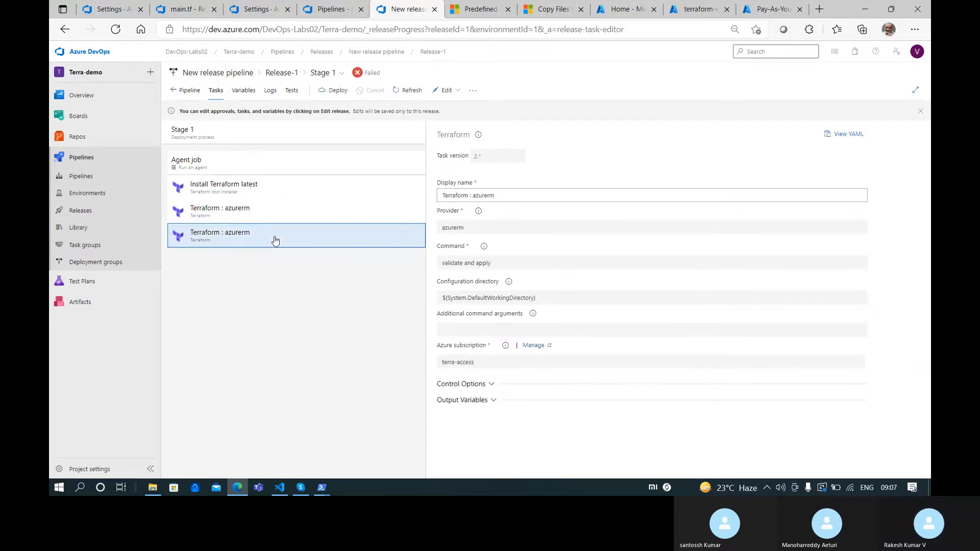
Open New release pipeline for editing from Releases and show Stage 1's last Terraform task
click(104, 217)
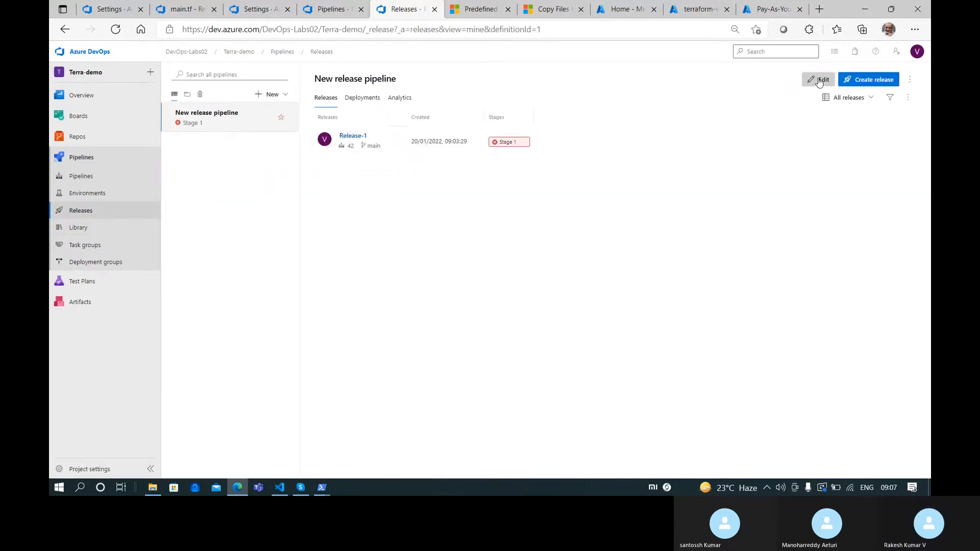
click(819, 81)
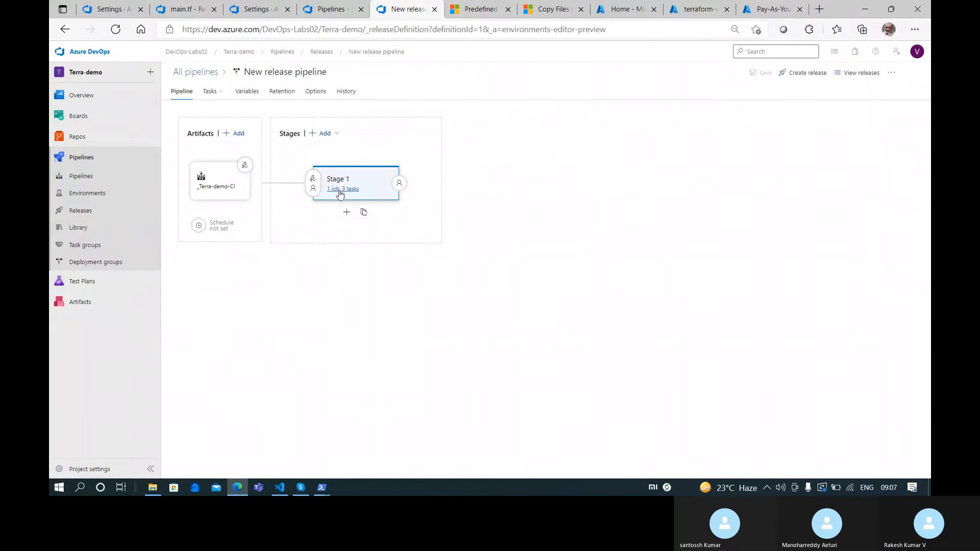
click(340, 194)
click(249, 214)
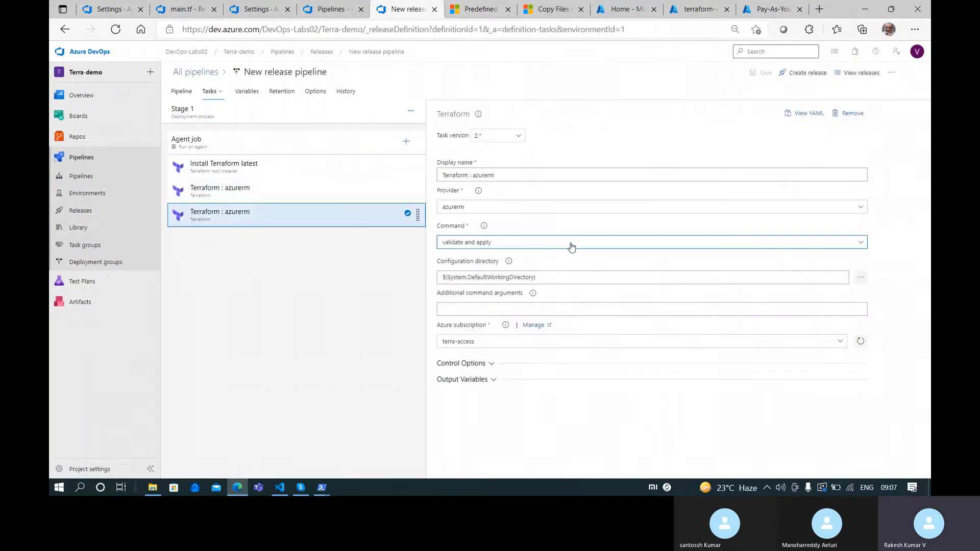
Check Release-1's Stage 1 deployment logs in another tab
double_click(511, 176)
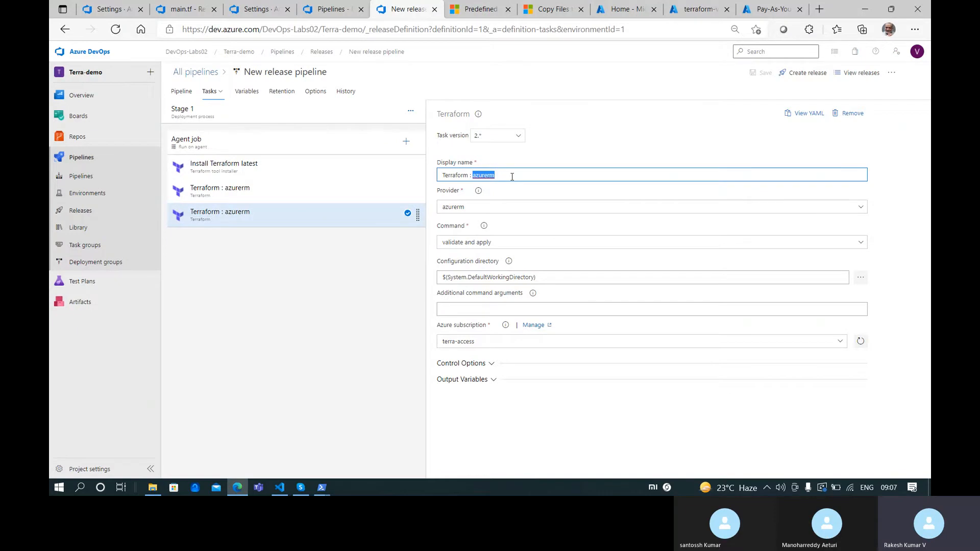
click(87, 211)
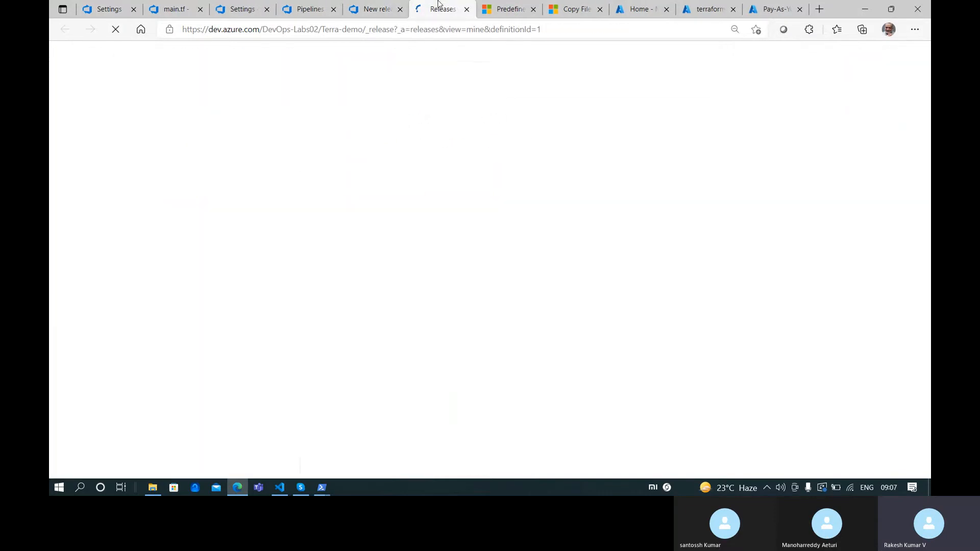
click(362, 137)
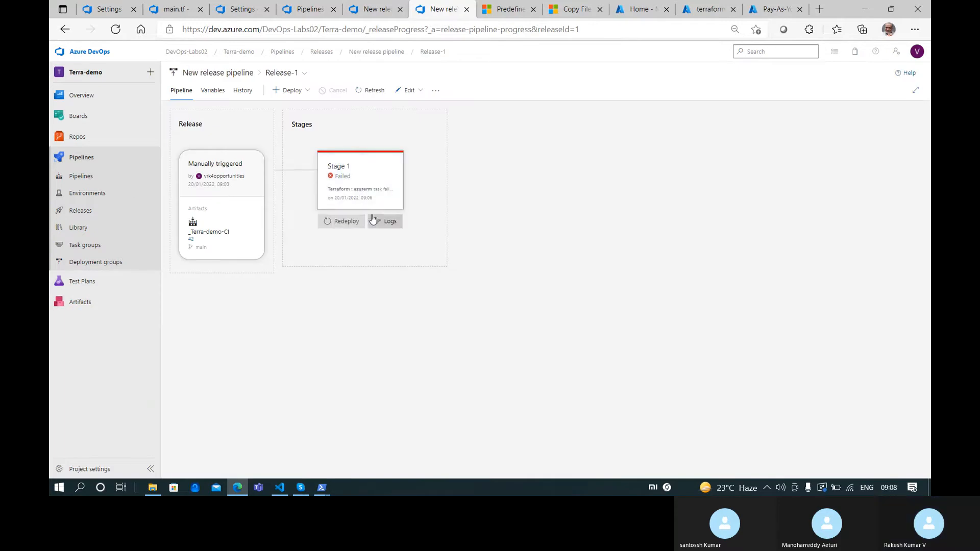
click(384, 221)
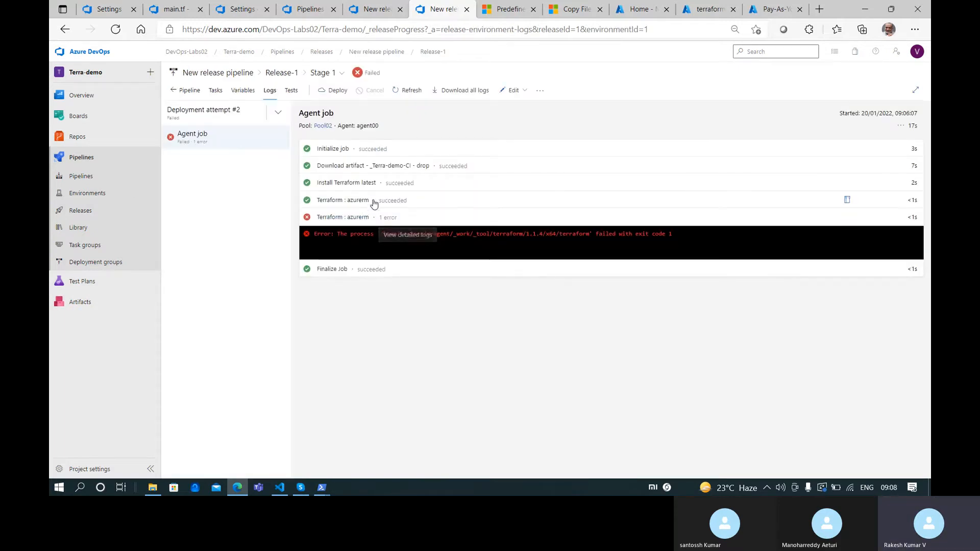
click(394, 5)
Rename the Terraform tasks to 'Terraform : apply' and 'Terraform : init', then save the pipeline
double_click(484, 175)
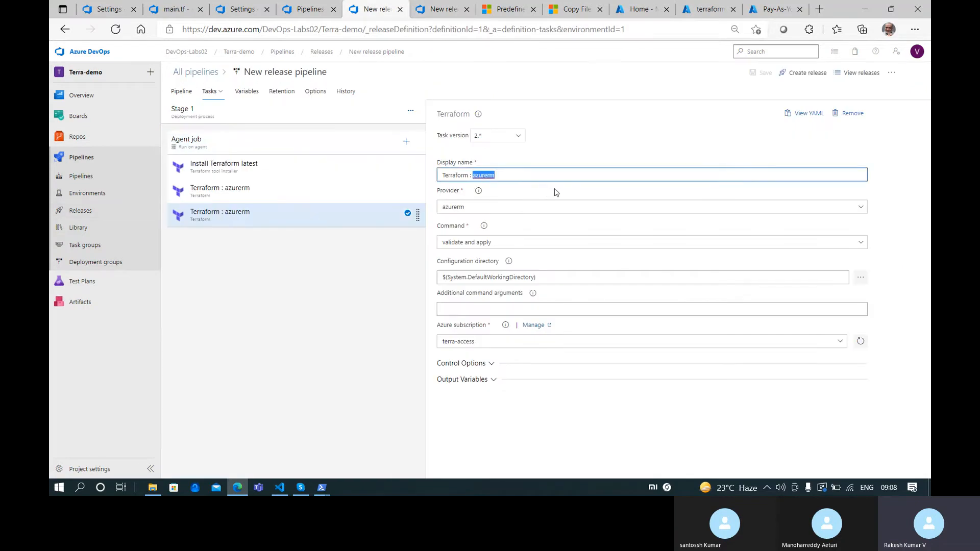
text(a)
click(245, 191)
double_click(483, 175)
text(init)
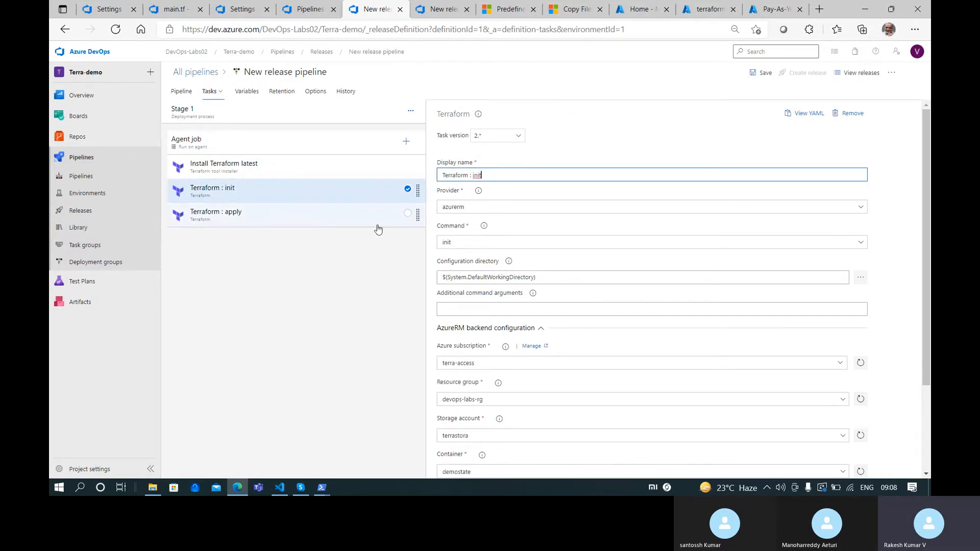
click(295, 221)
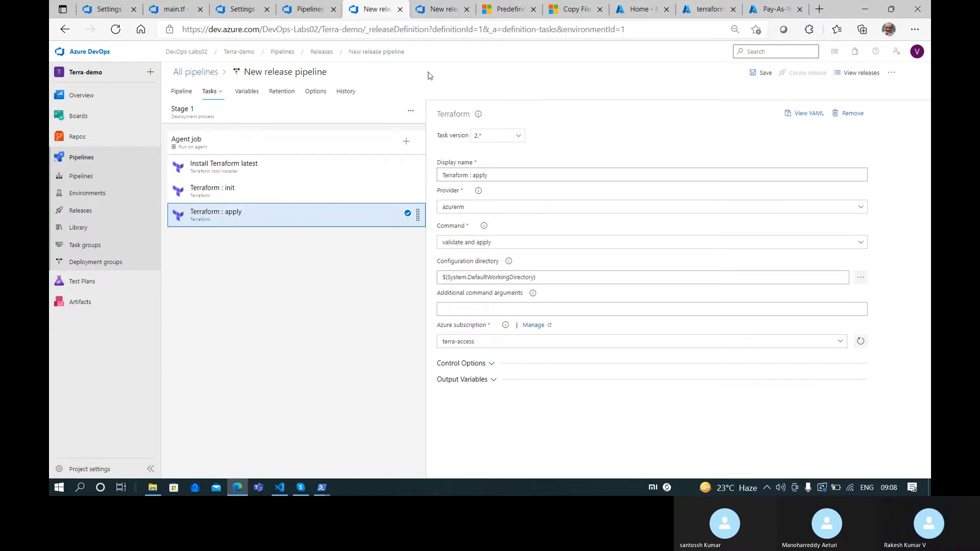
click(755, 73)
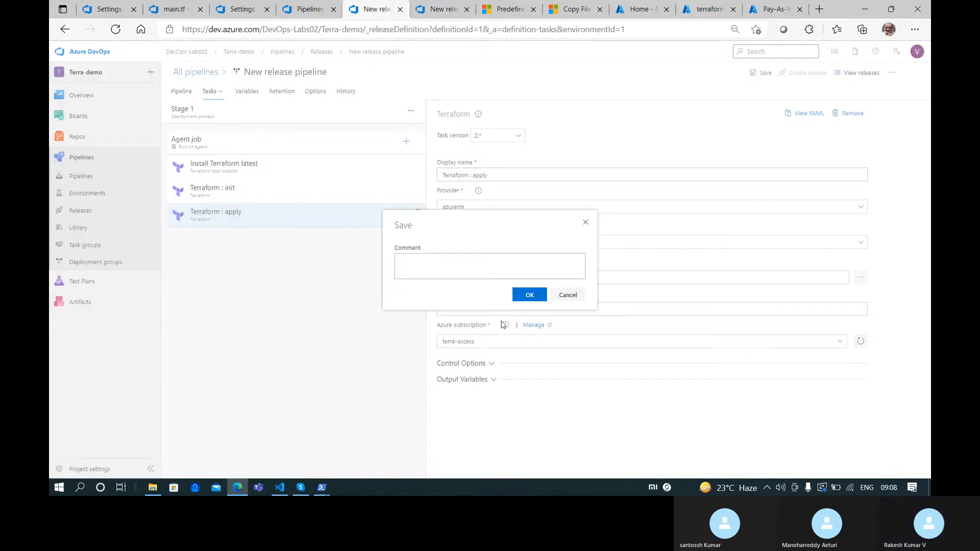
click(528, 293)
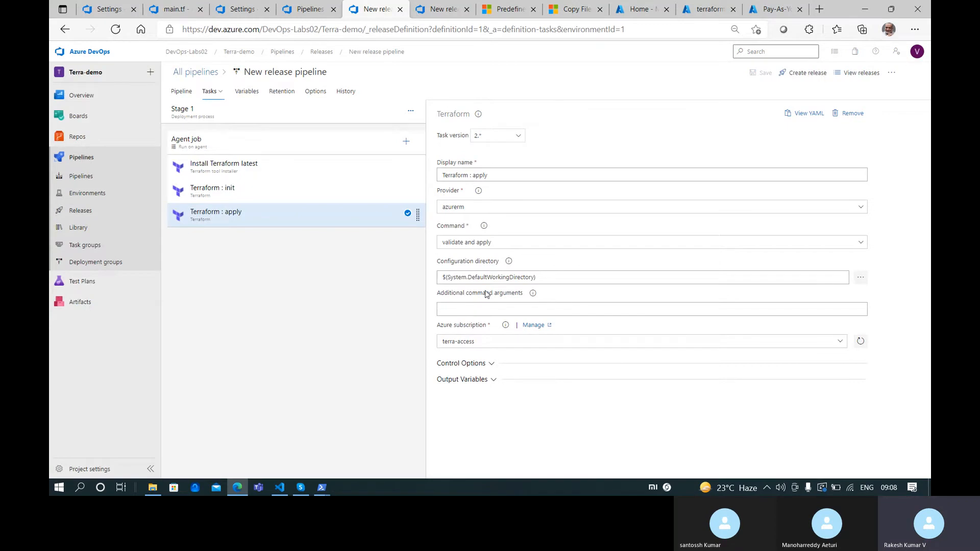
Review the Terraform installer, init and apply tasks, including init's configuration directory value
click(285, 199)
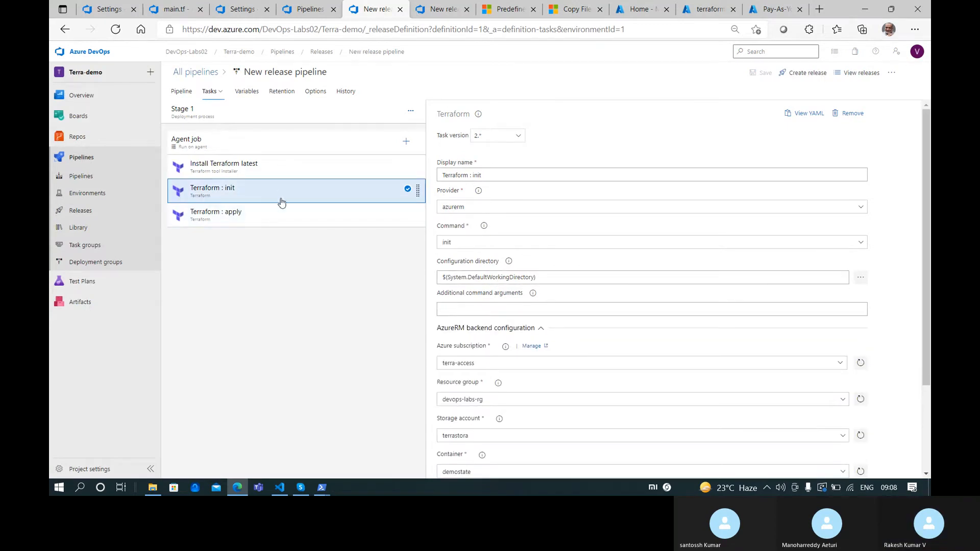
click(279, 168)
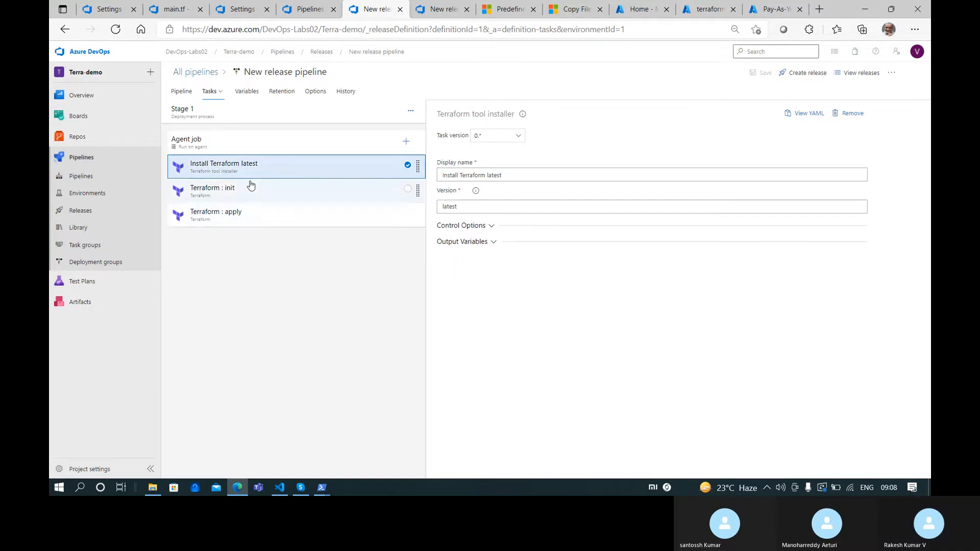
click(254, 216)
click(295, 169)
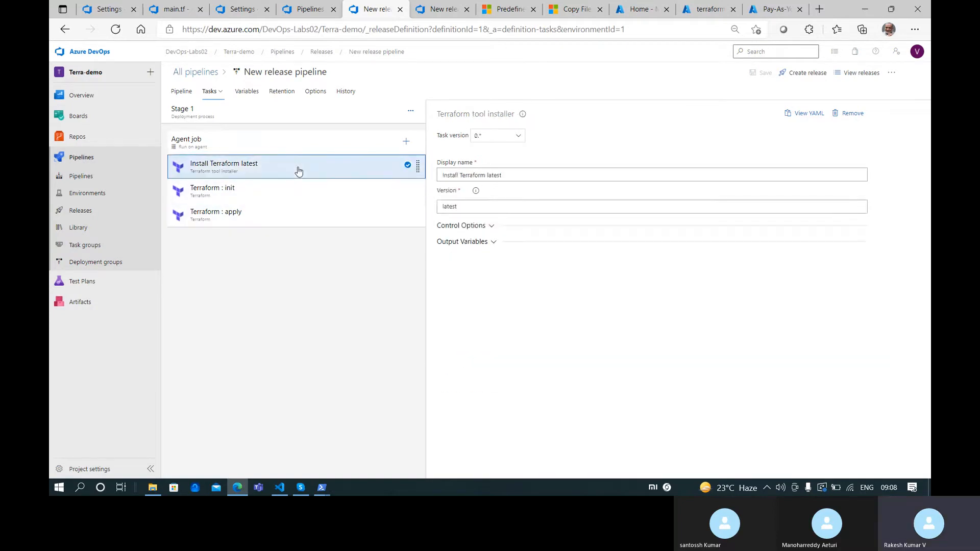
click(280, 198)
click(275, 217)
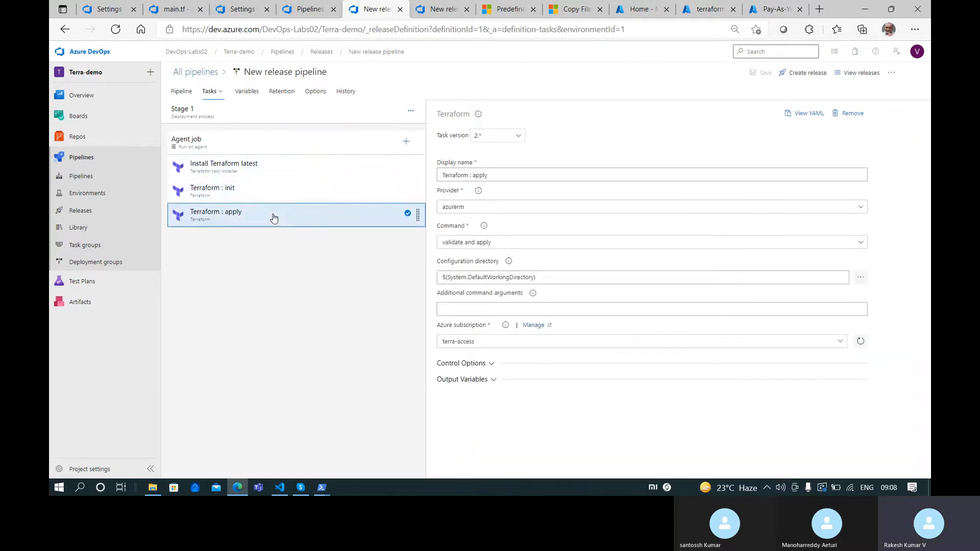
click(282, 188)
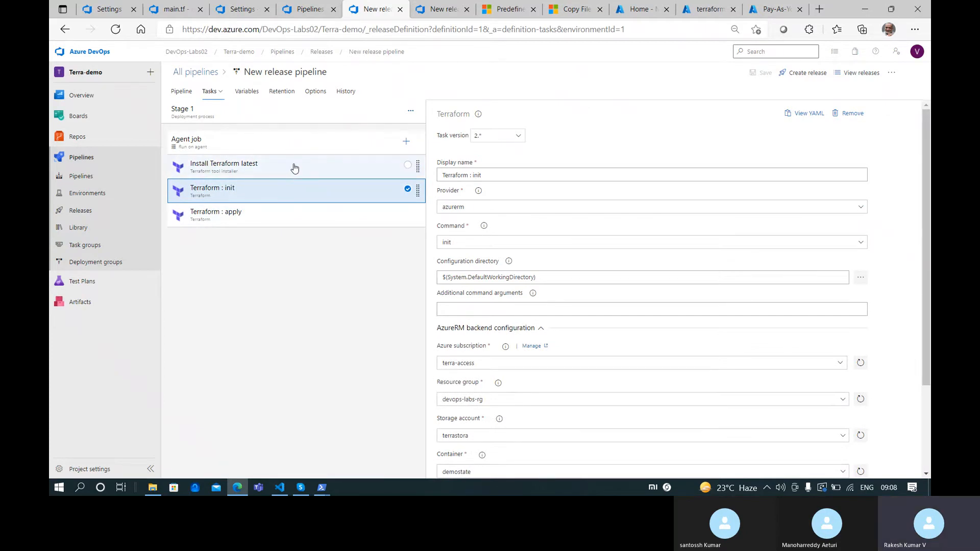
click(550, 277)
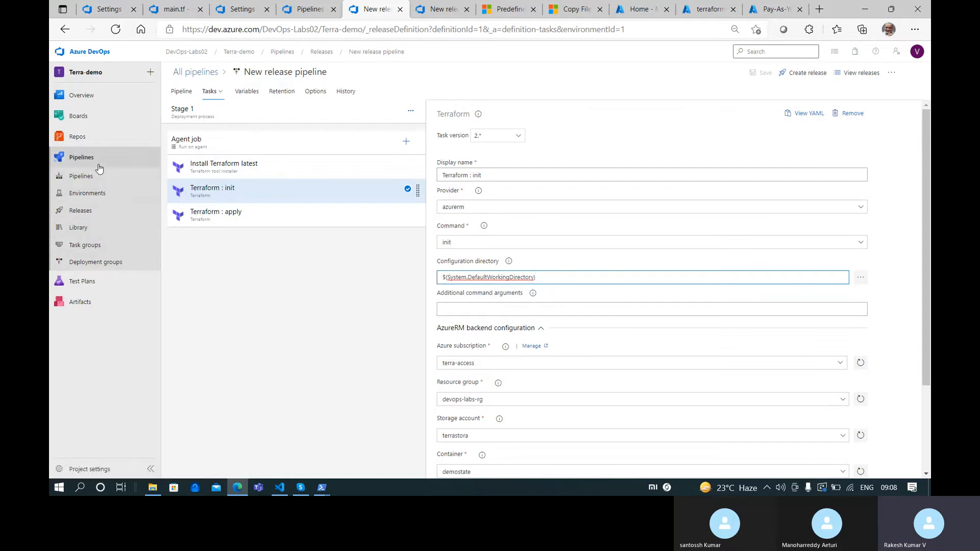
Copy the 'drop' artifact name and 'Terra-demo-CI' pipeline name from the run #42 build log
click(281, 10)
click(242, 9)
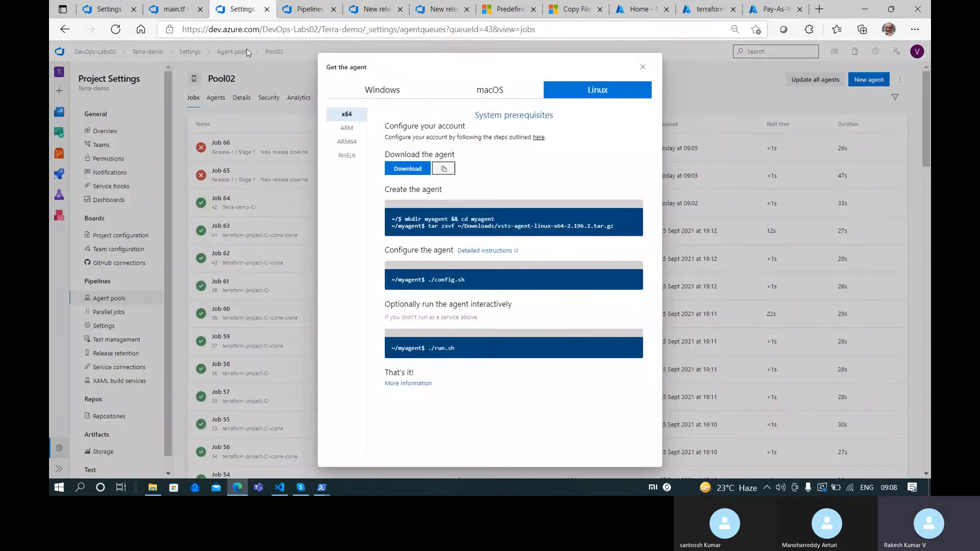
click(319, 7)
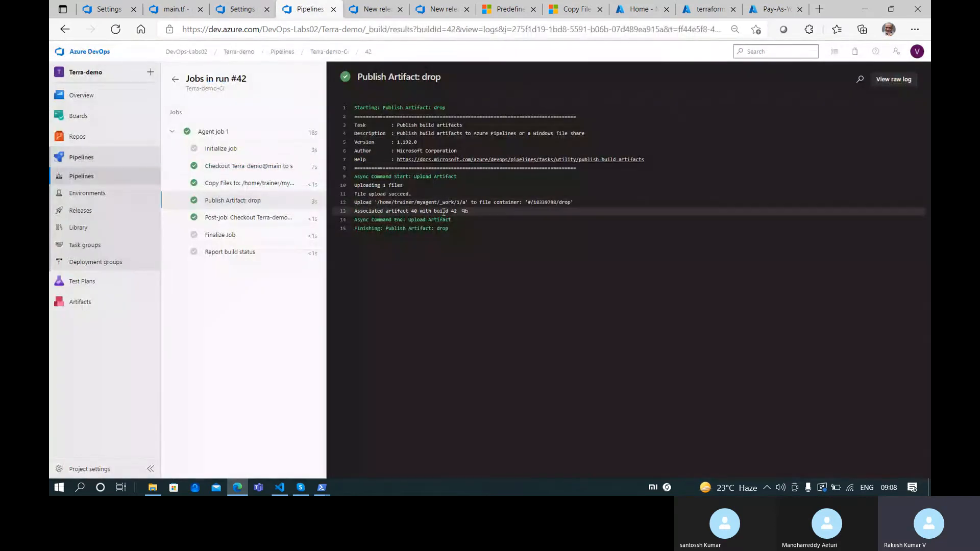
drag(571, 203, 560, 199)
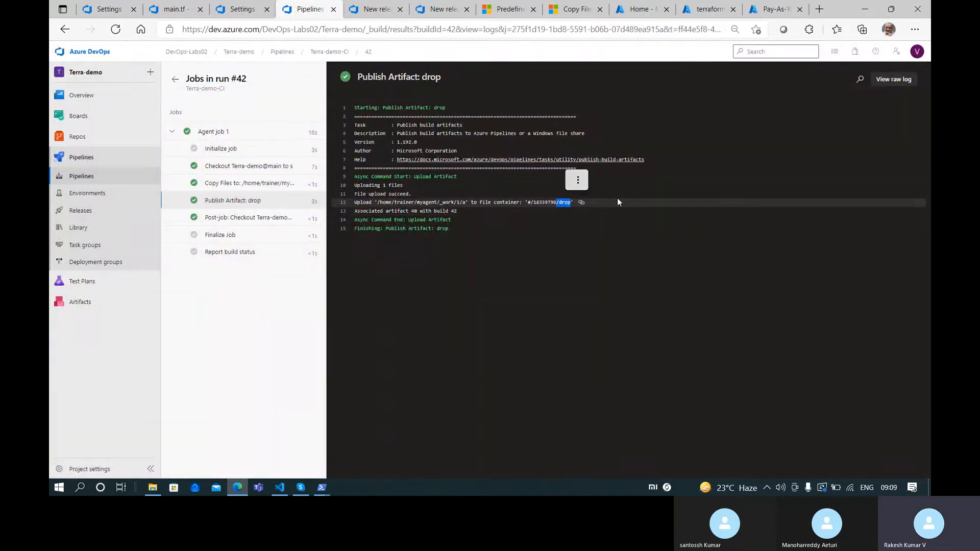
click(375, 9)
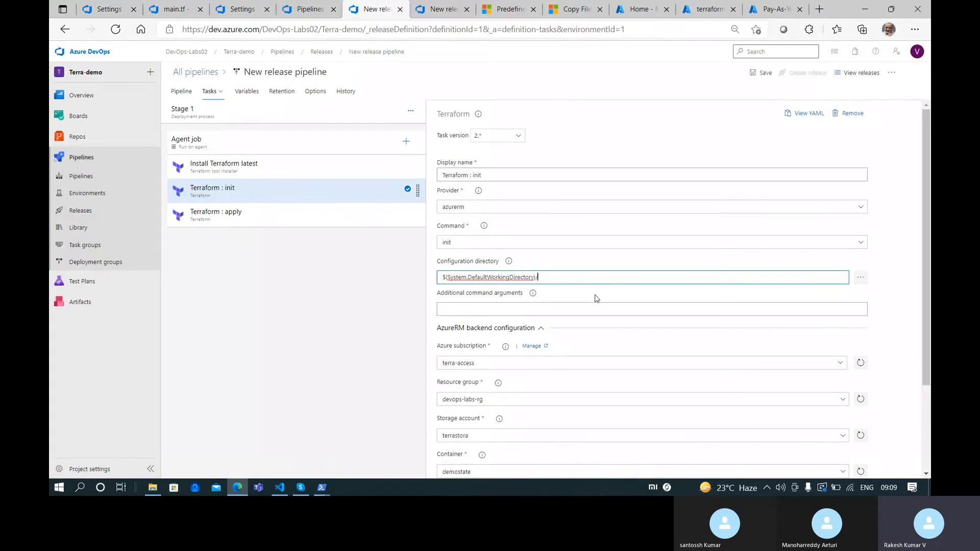
click(306, 9)
click(239, 9)
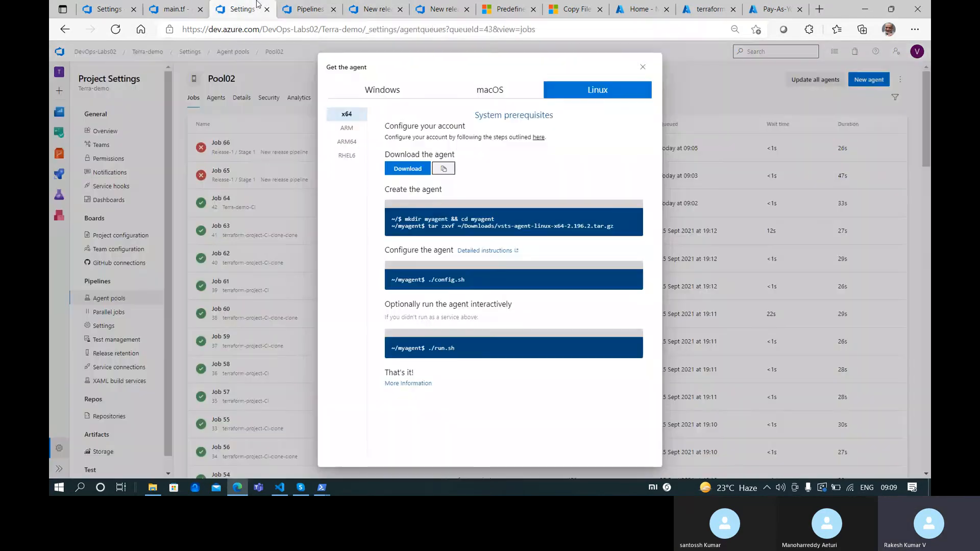
click(306, 9)
drag(233, 92, 186, 92)
key(ctrl+c)
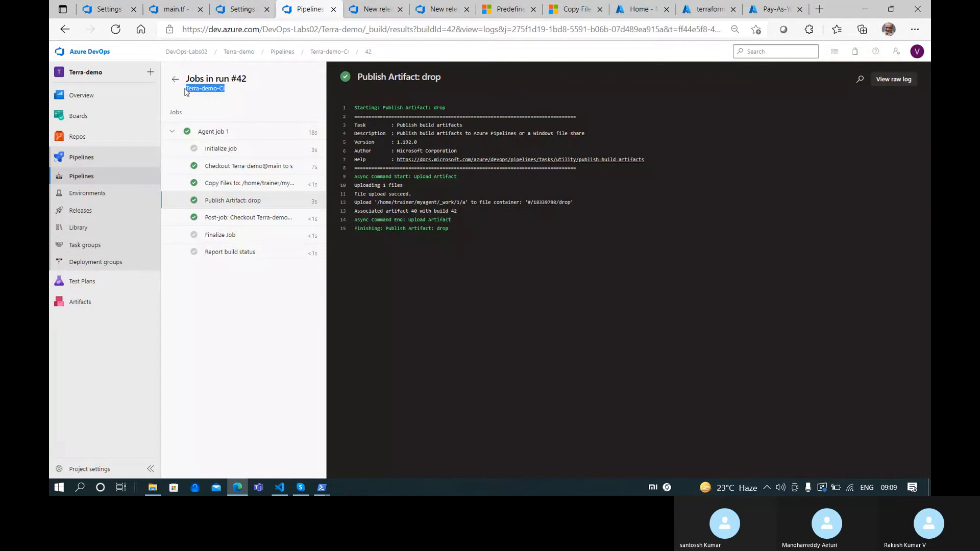
Set Terraform init's configuration directory to $(System.DefaultWorkingDirectory)/Terra-demo-CI/drop
click(359, 11)
key(ctrl+v)
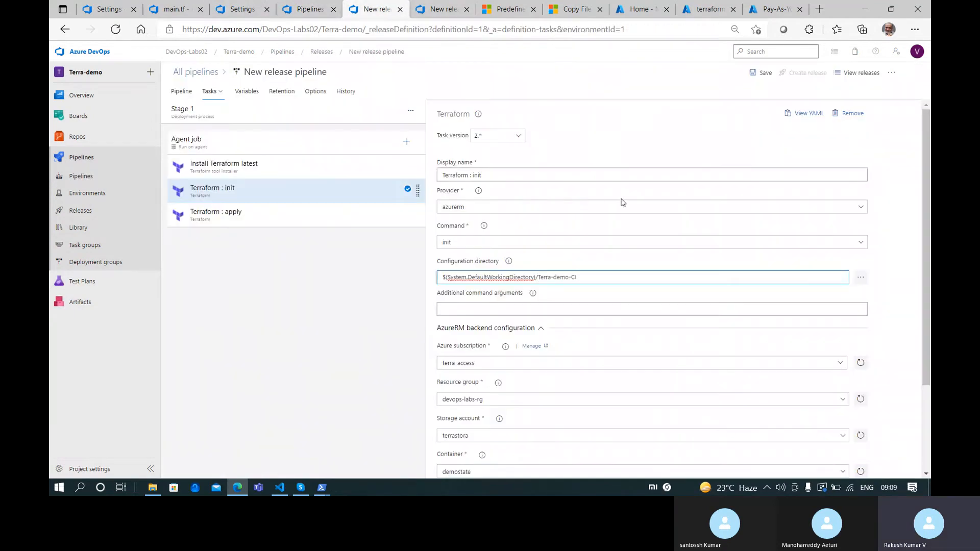
text(/drop)
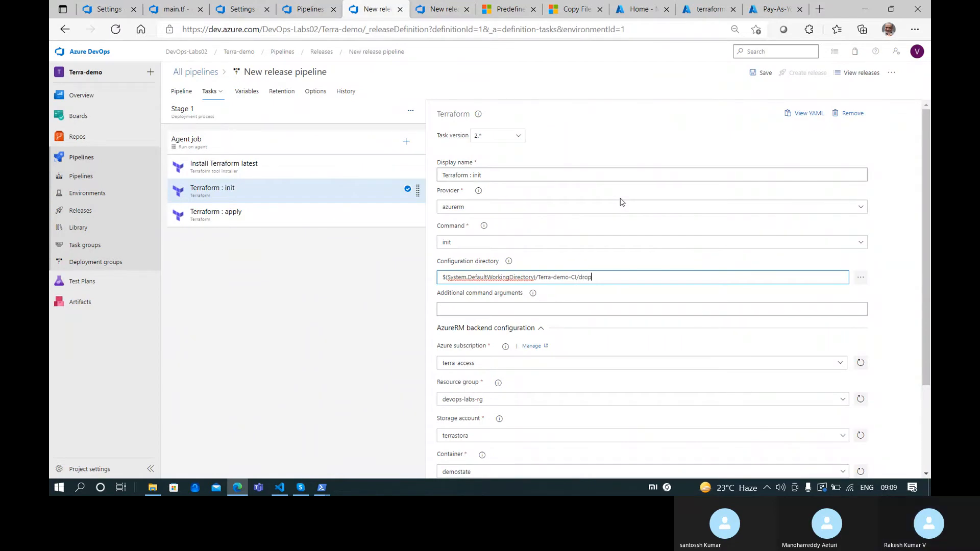
key(ctrl+a)
key(ctrl+c)
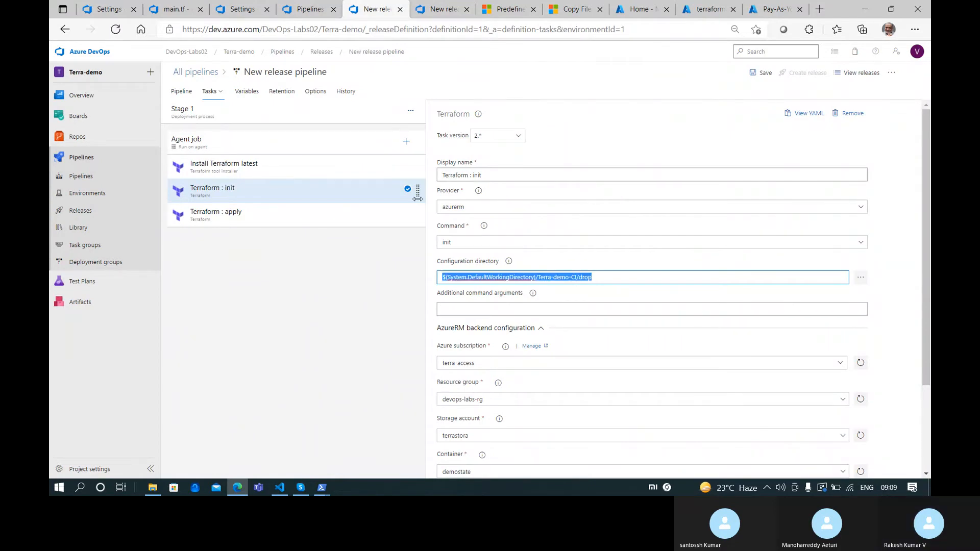
Give Terraform apply the same Terra-demo-CI/drop directory and save the release pipeline
click(291, 221)
click(559, 277)
key(ctrl+a)
key(ctrl+v)
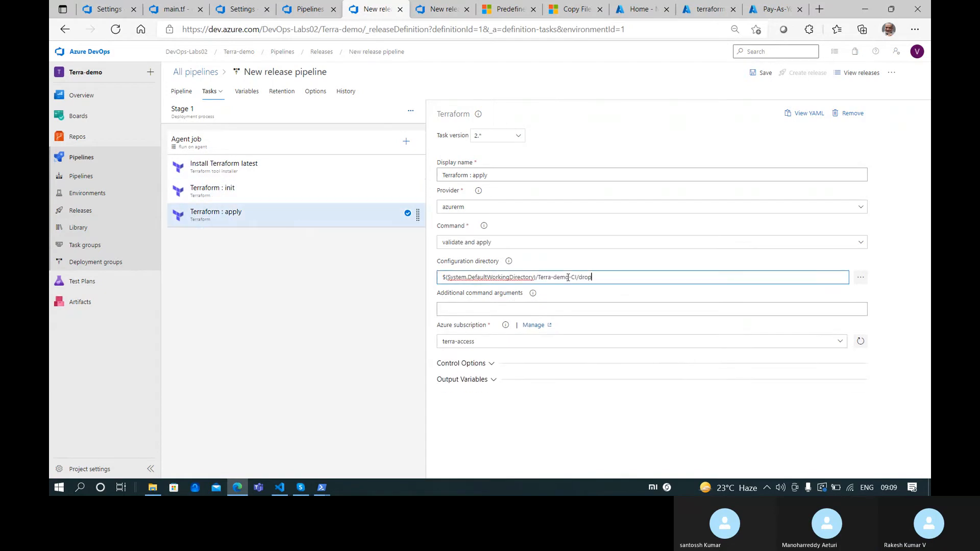
click(761, 73)
click(536, 297)
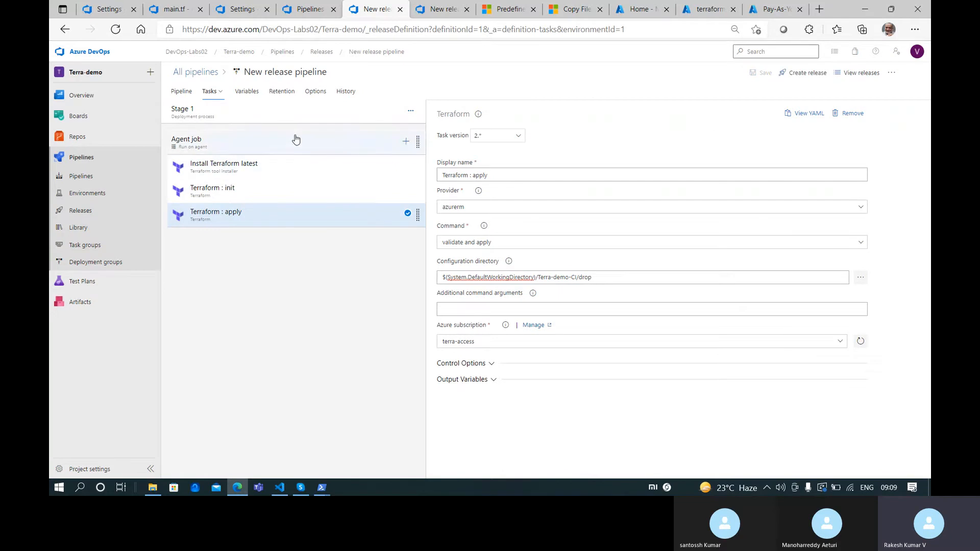
Create a new release, Release-2, and open it
click(797, 74)
click(687, 462)
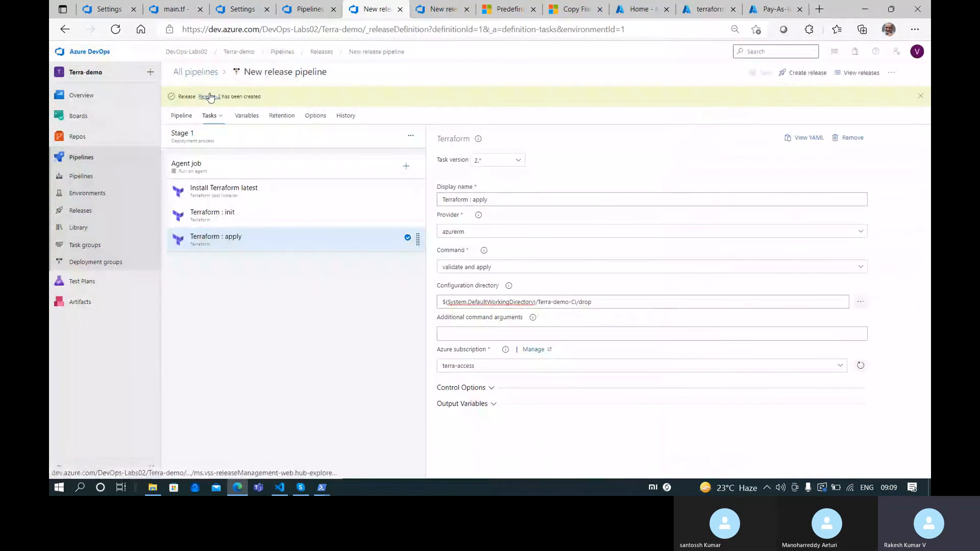
click(208, 95)
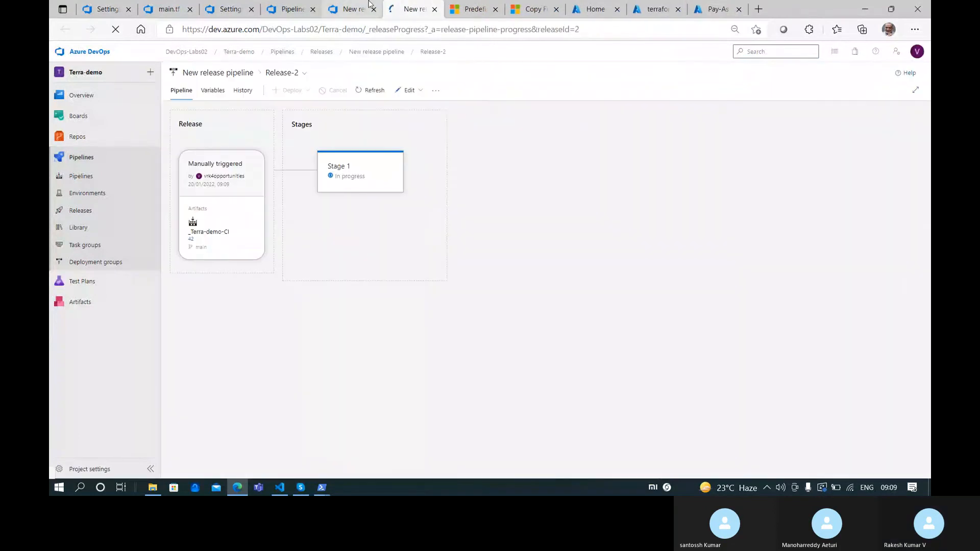
Recheck the init, Install Terraform latest and apply task settings in the pipeline editor
click(352, 9)
click(257, 216)
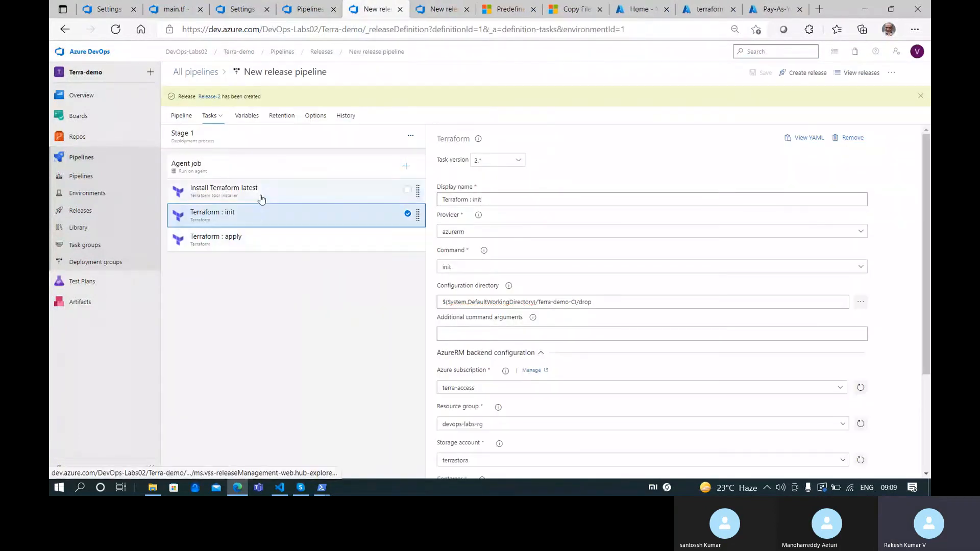
click(262, 190)
click(272, 215)
click(274, 246)
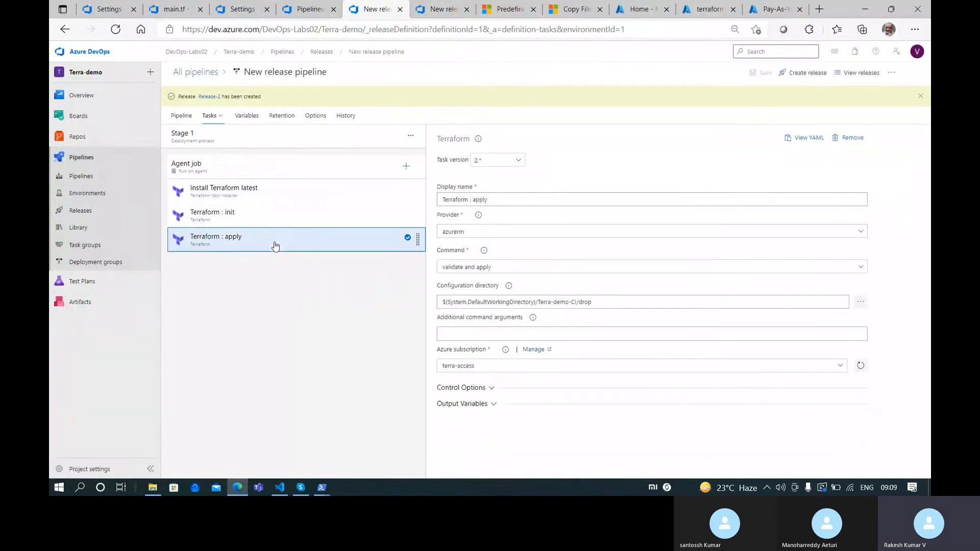
Inspect Release-2's Stage 1 logs, which show the Terraform : init task failing
click(436, 9)
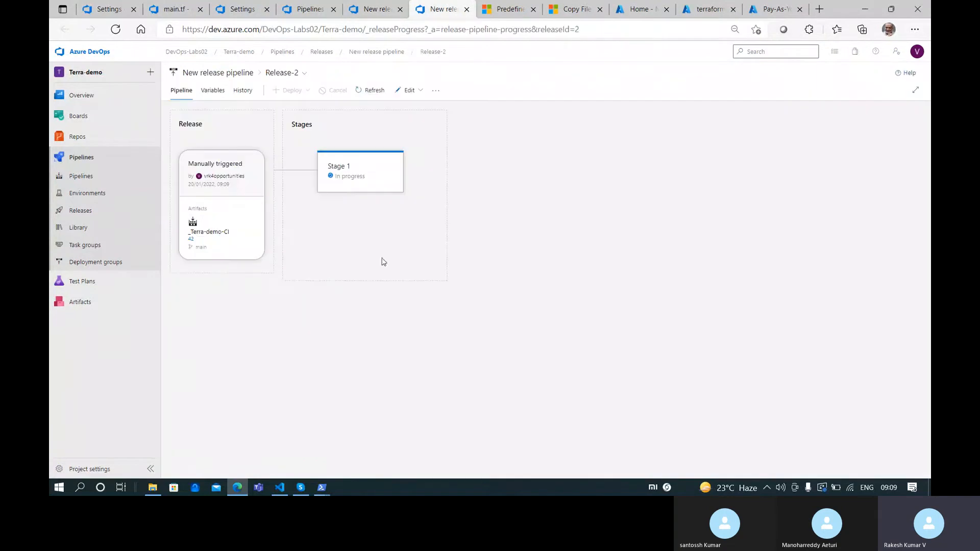
click(365, 186)
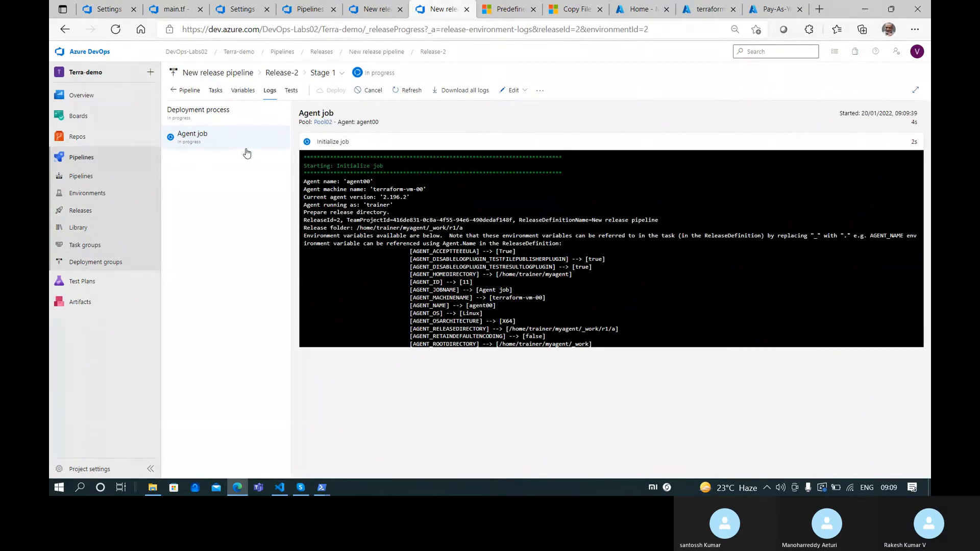
click(298, 8)
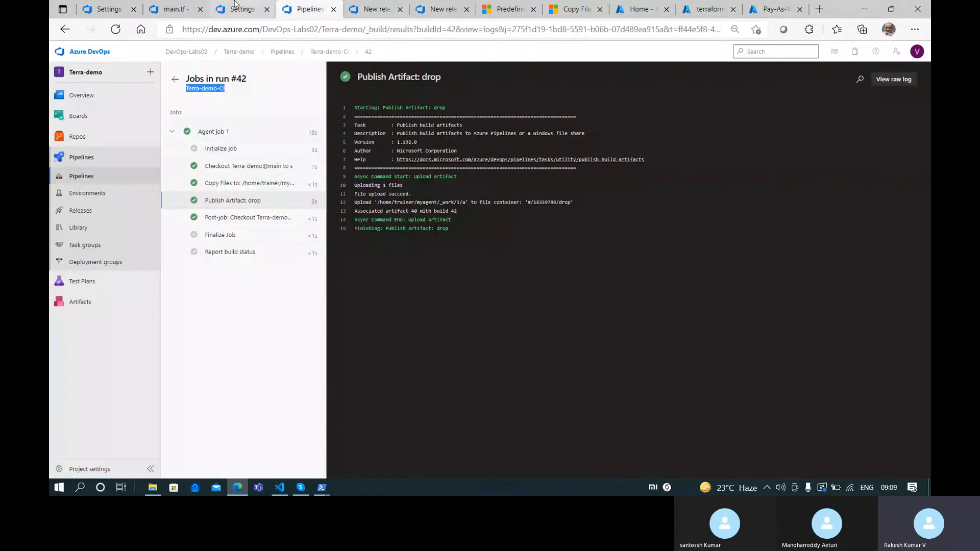
click(377, 9)
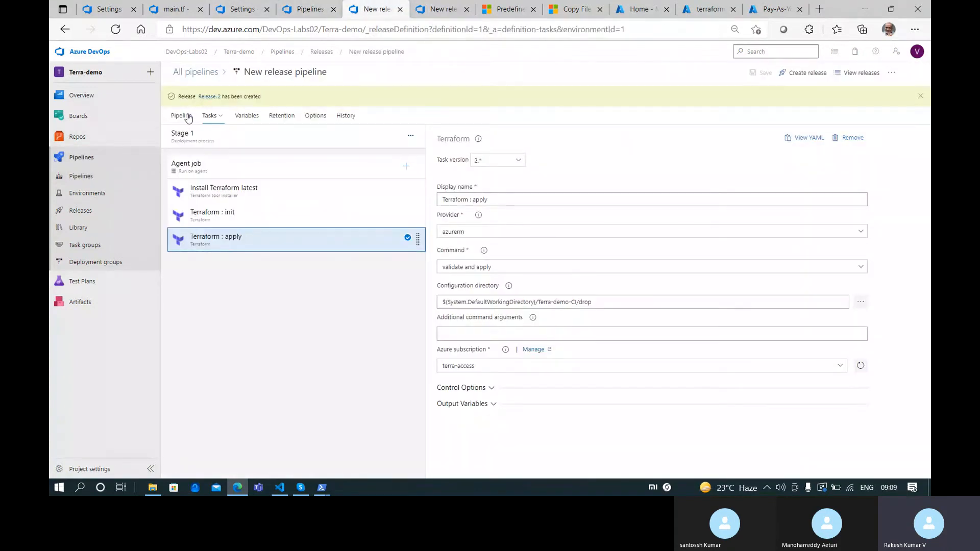
click(189, 116)
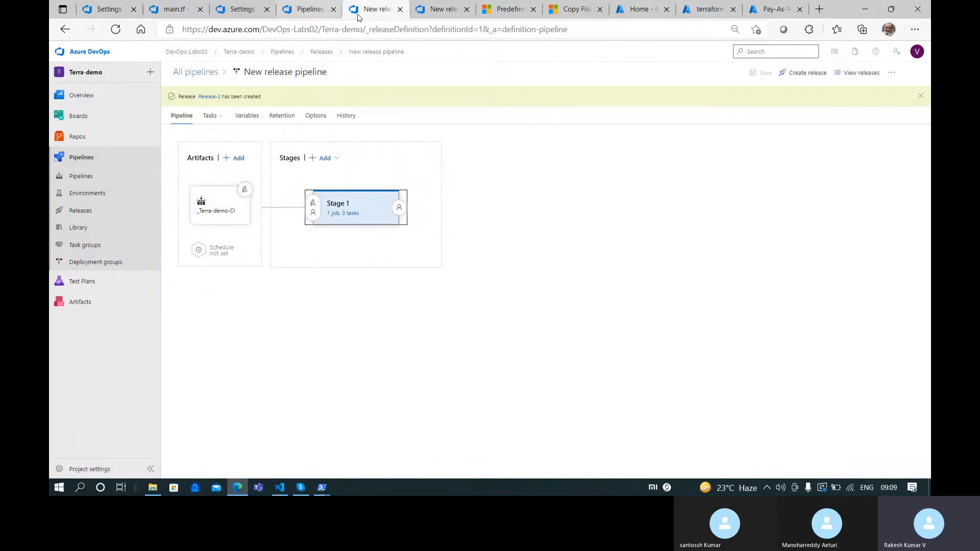
click(417, 3)
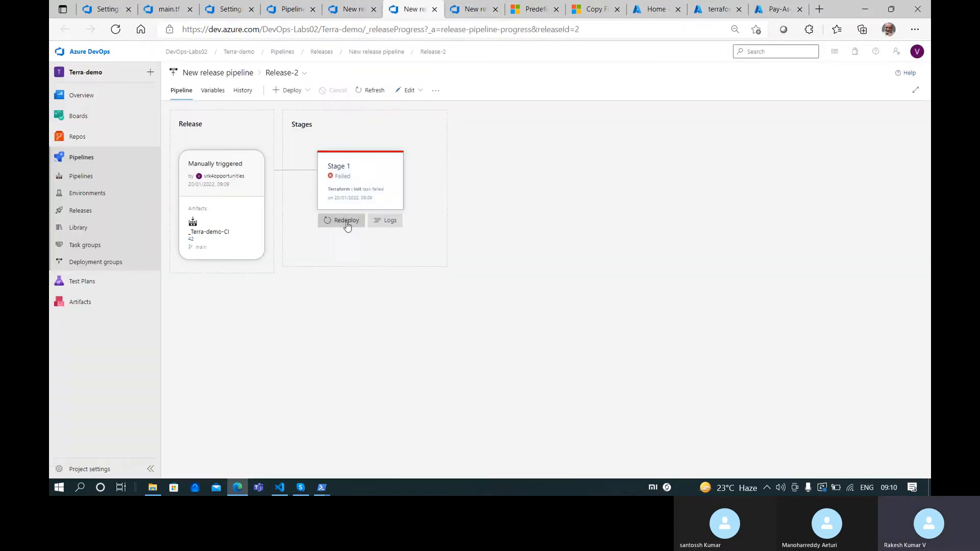
click(466, 9)
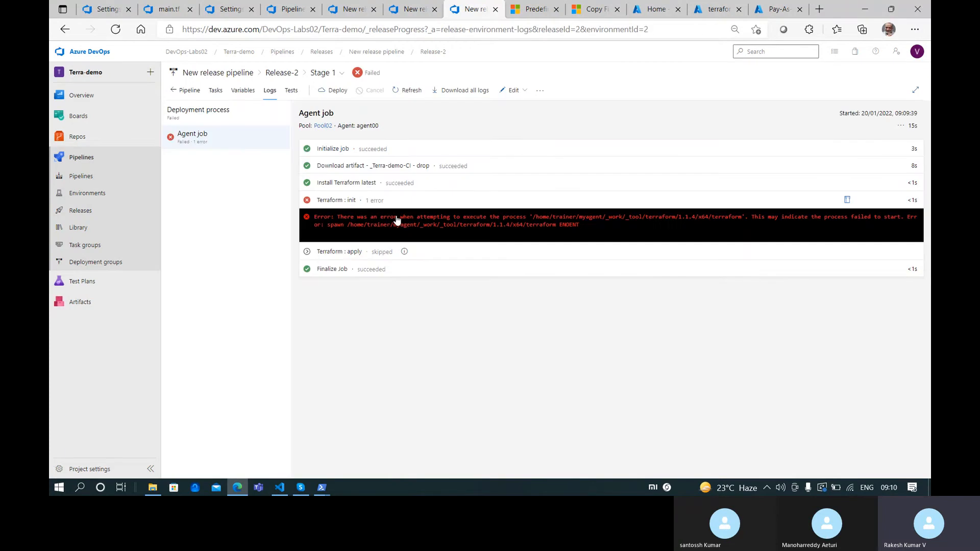
Change both Terraform tasks' configuration directories to $(System.DefaultWorkingDirectory)/_Terra-demo-CI/drop
click(360, 7)
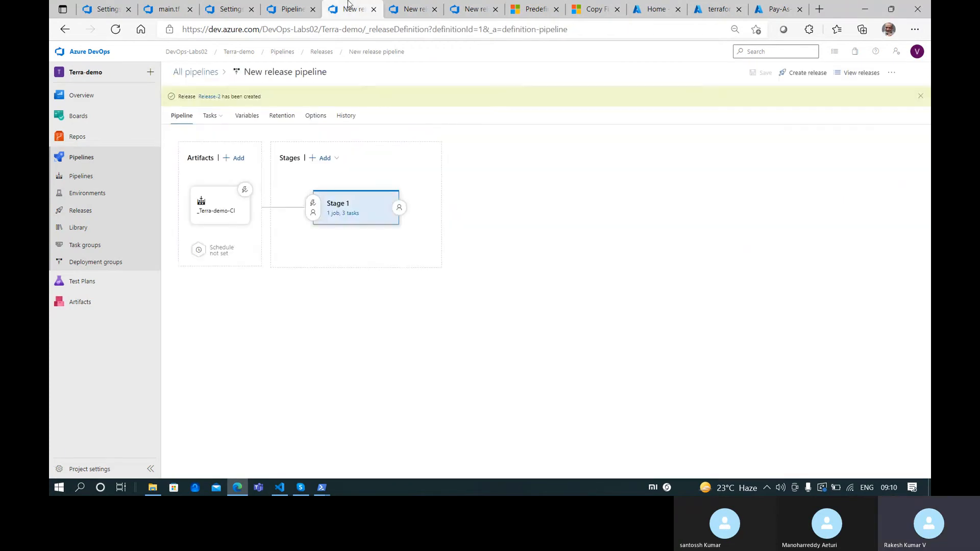
click(341, 214)
click(244, 223)
click(538, 303)
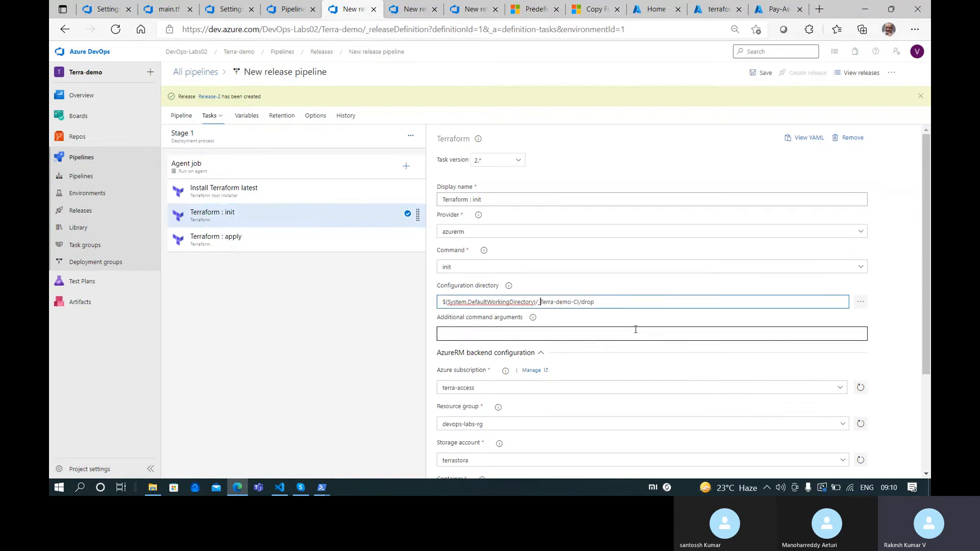
click(291, 9)
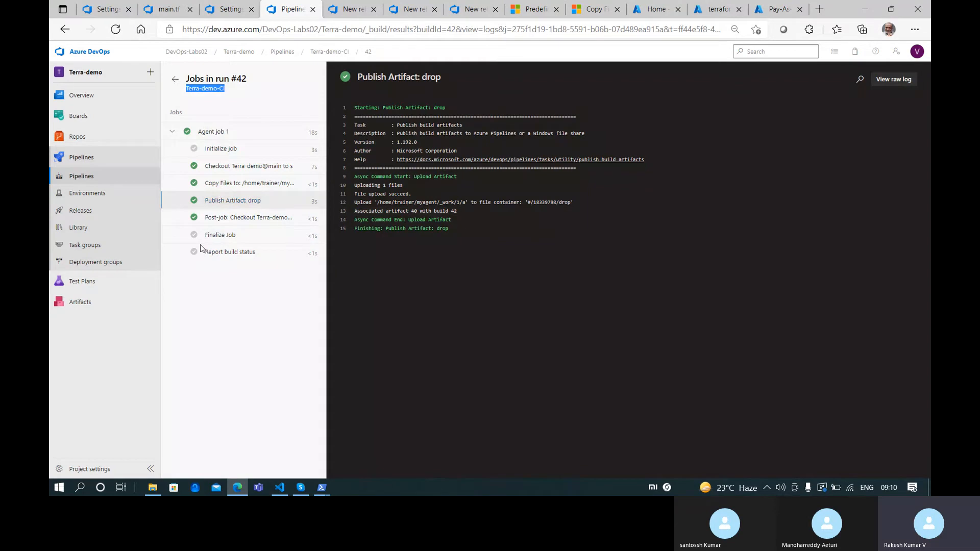
click(349, 9)
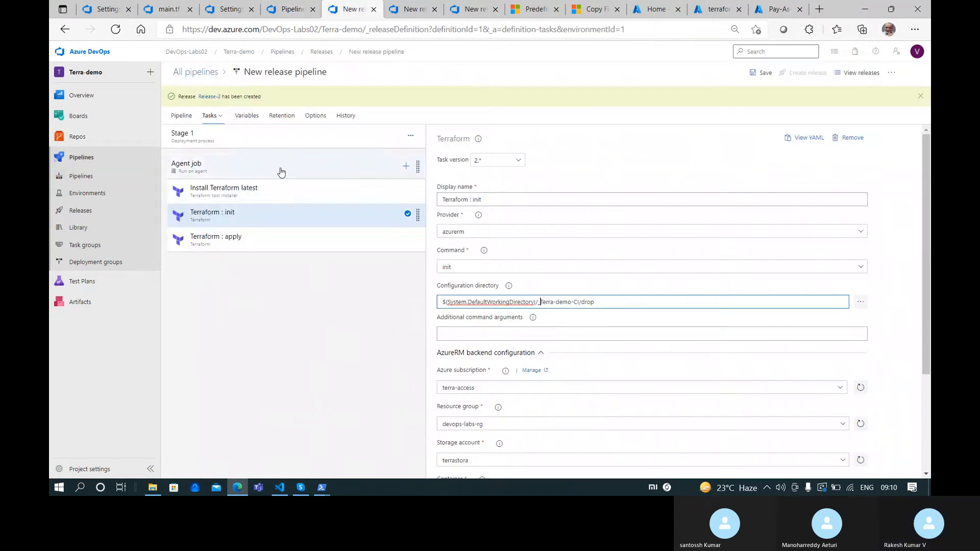
click(182, 115)
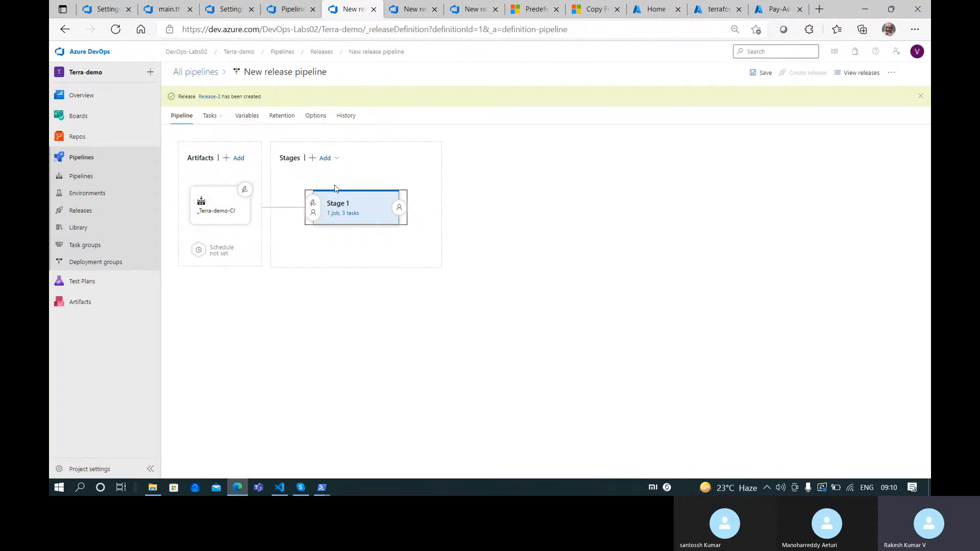
click(342, 214)
click(281, 243)
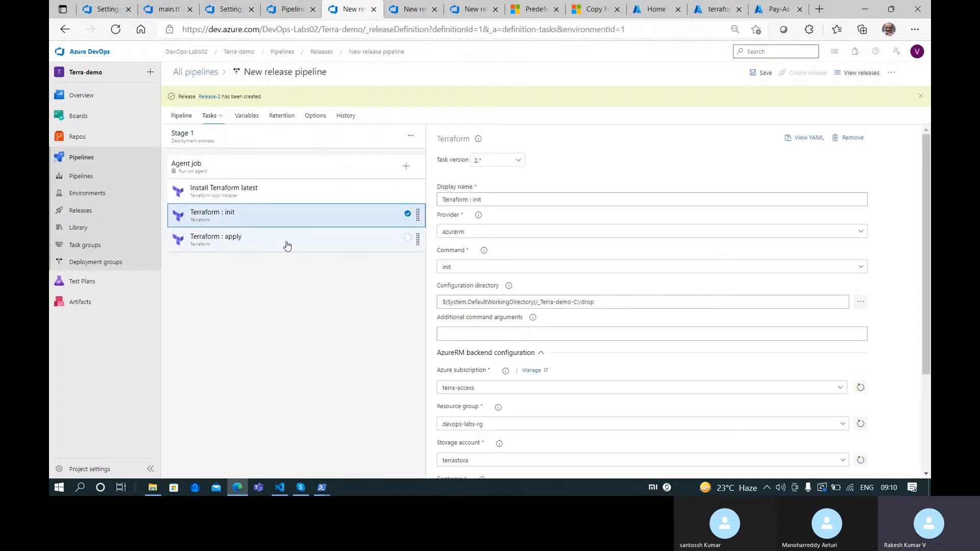
click(542, 302)
click(537, 301)
text(_Terra-demo-CI/drop)
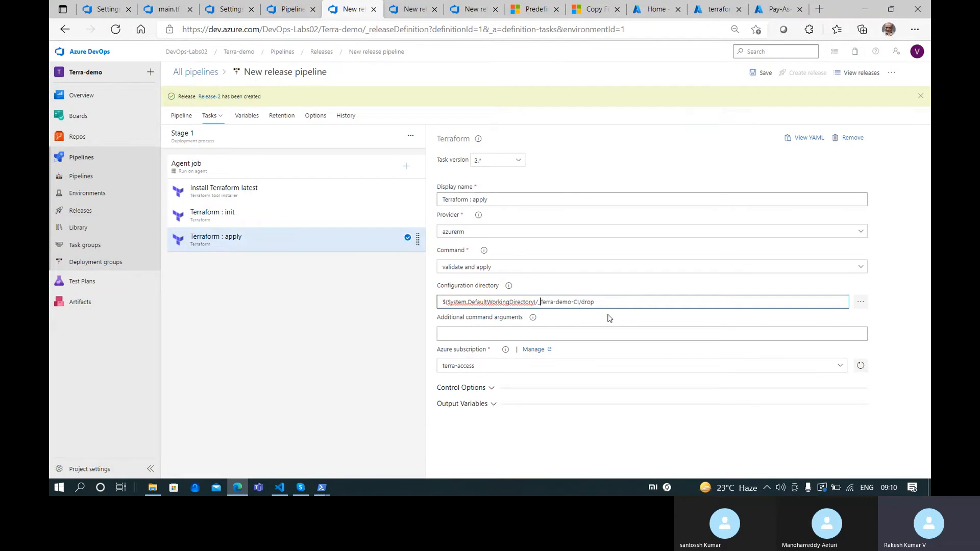
Save the release pipeline, then create and open Release-3
click(760, 73)
click(529, 296)
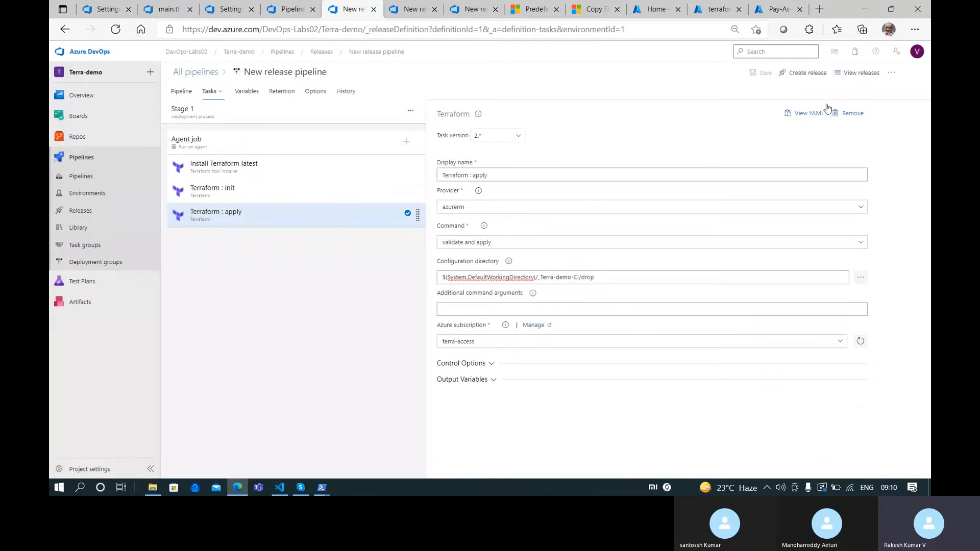
click(805, 73)
click(687, 462)
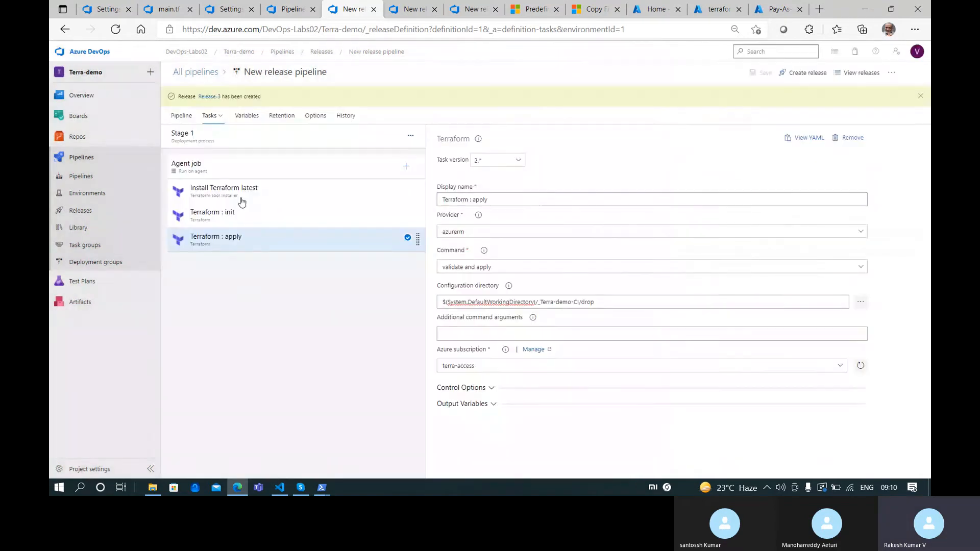
click(212, 97)
click(434, 6)
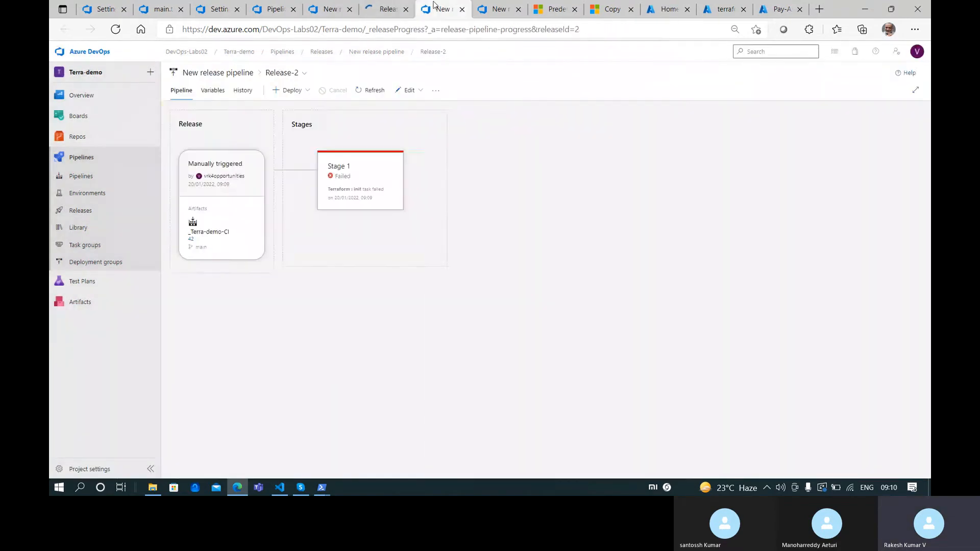
Follow Release-3's Stage 1 log until init and apply succeed with 6 resources added, then go to the Azure portal
middle_click(434, 5)
middle_click(436, 5)
click(391, 6)
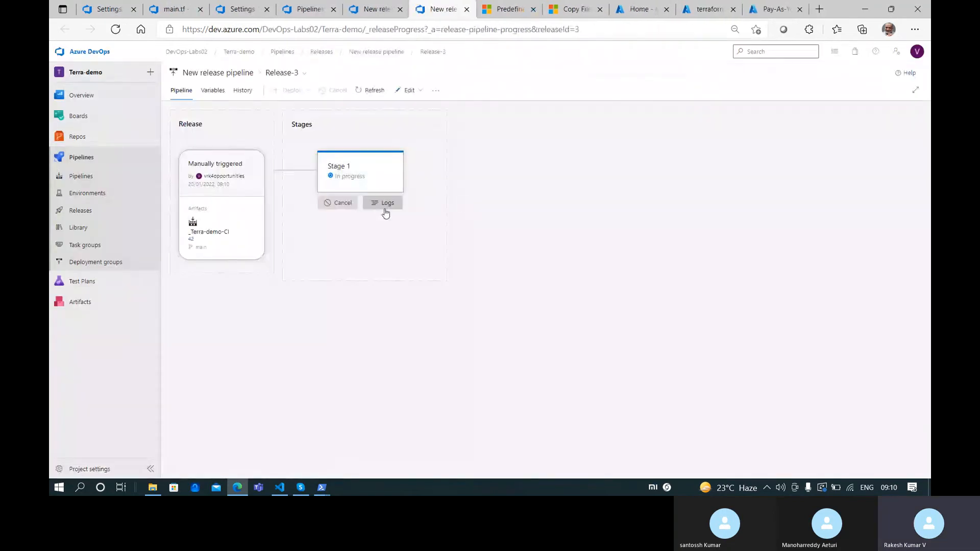
click(380, 205)
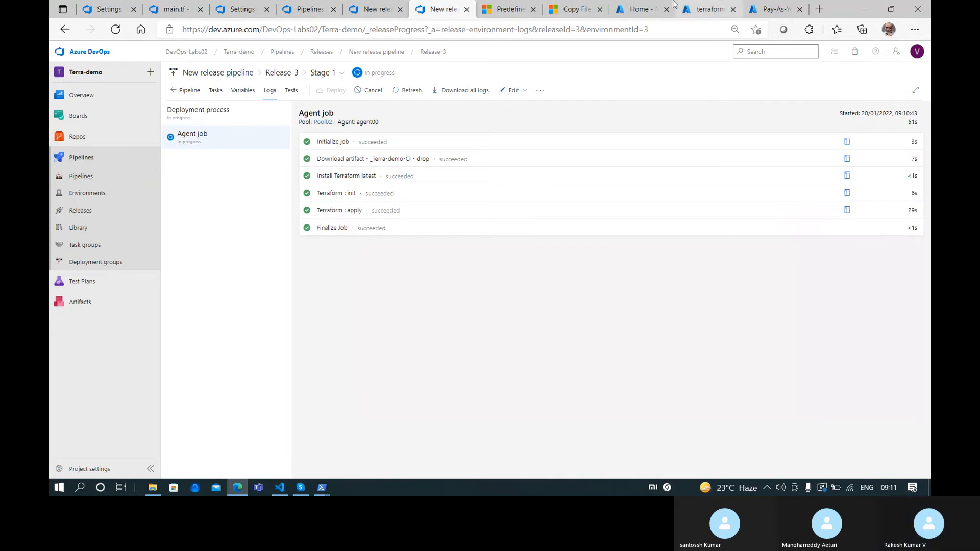
click(644, 6)
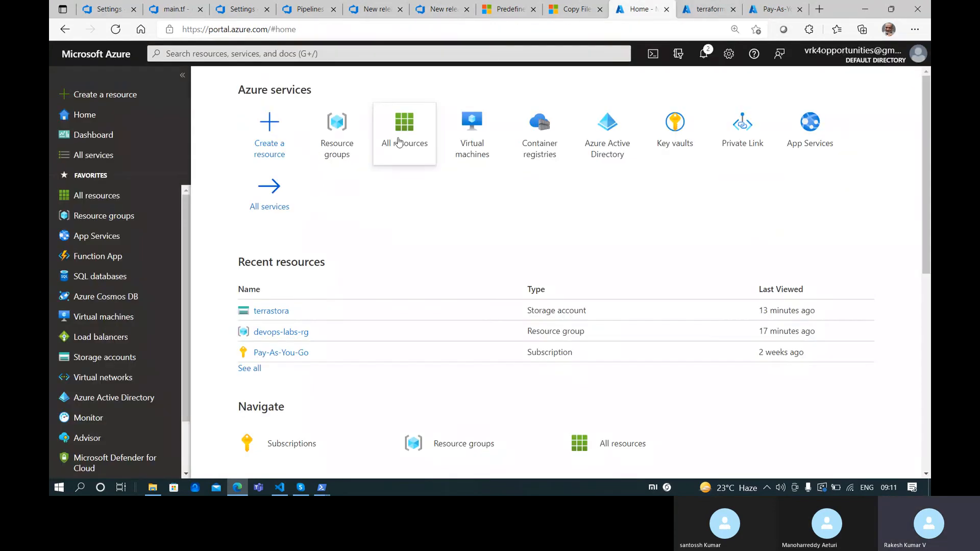
Refresh the Resource groups list until RG-00 to RG-3 appear
click(139, 216)
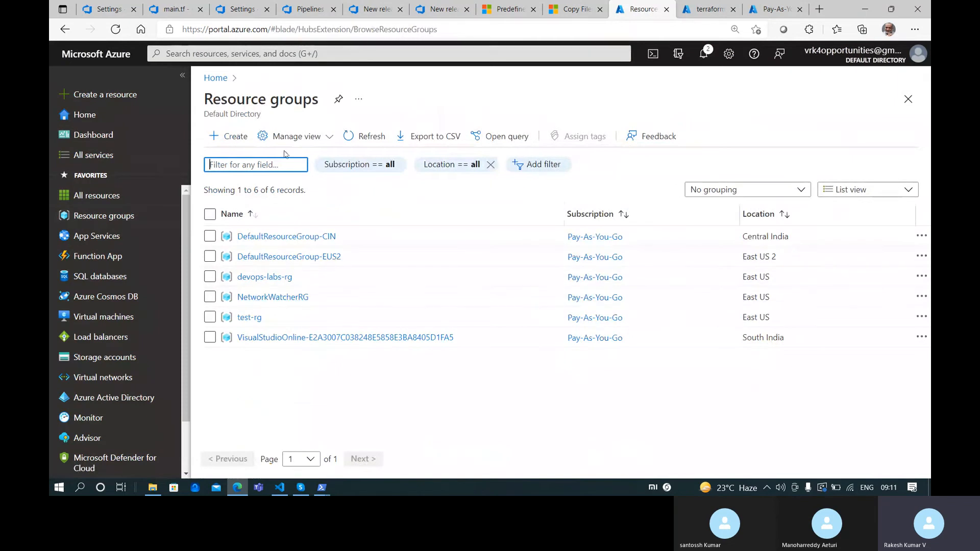
click(353, 137)
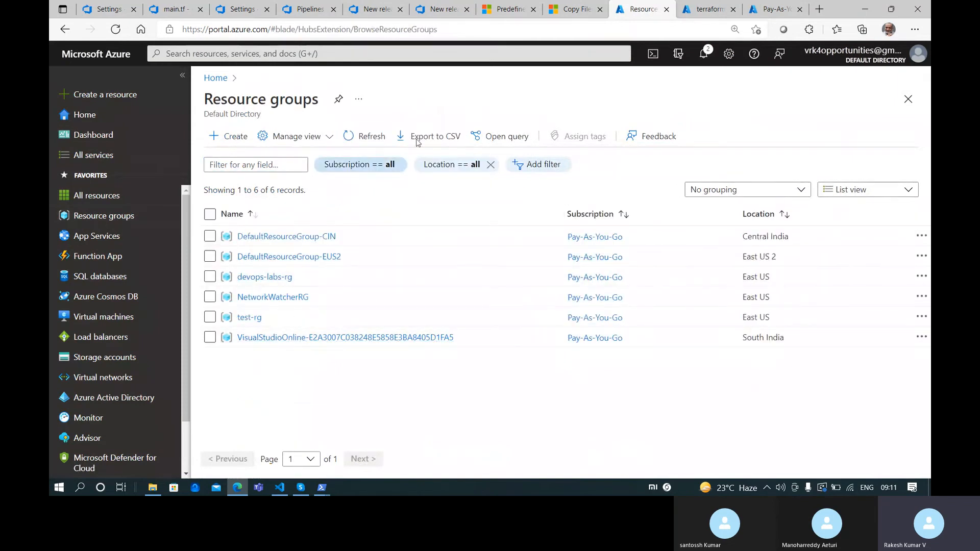
click(378, 138)
click(378, 137)
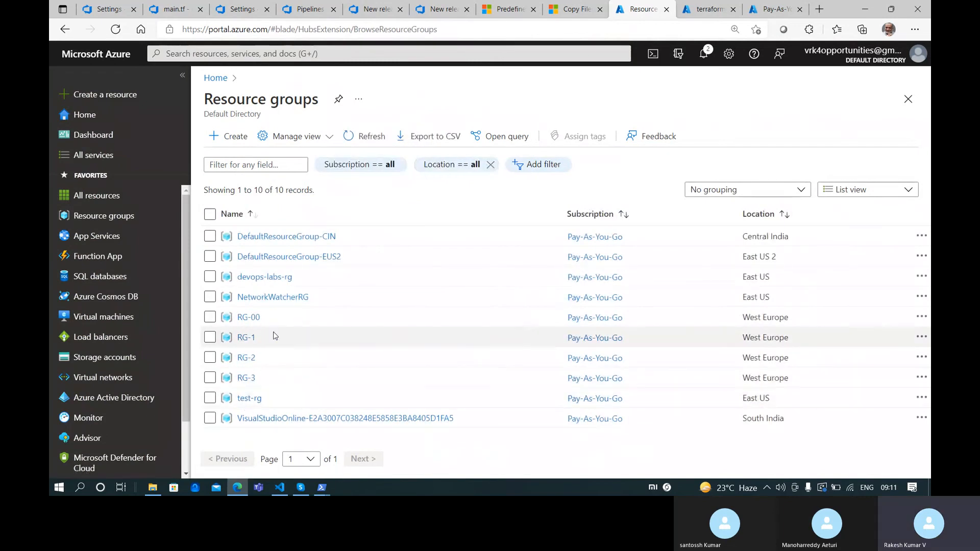
Open the demostate container in devops-labs-rg's terrastora storage account to find demostate.tfstate
click(263, 277)
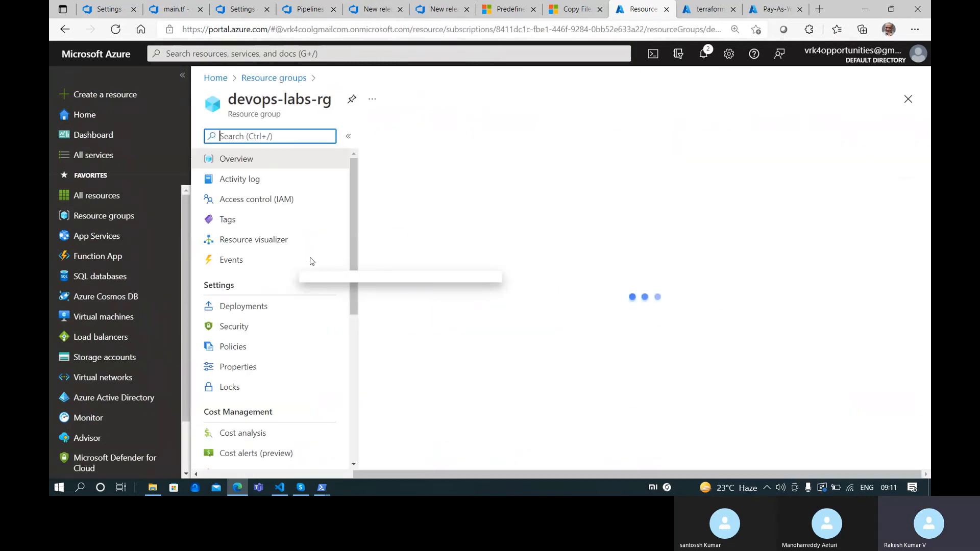
scroll(430, 400, down, 5)
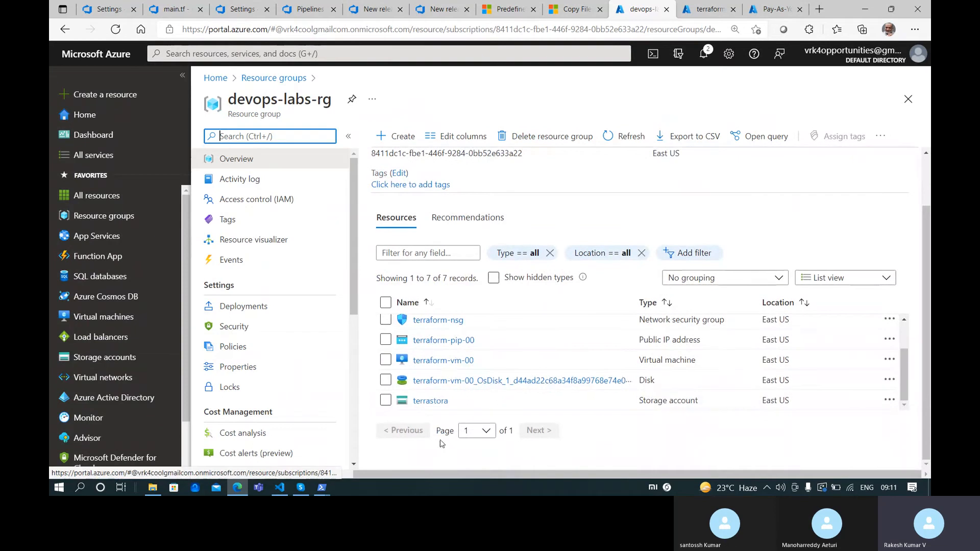
click(430, 401)
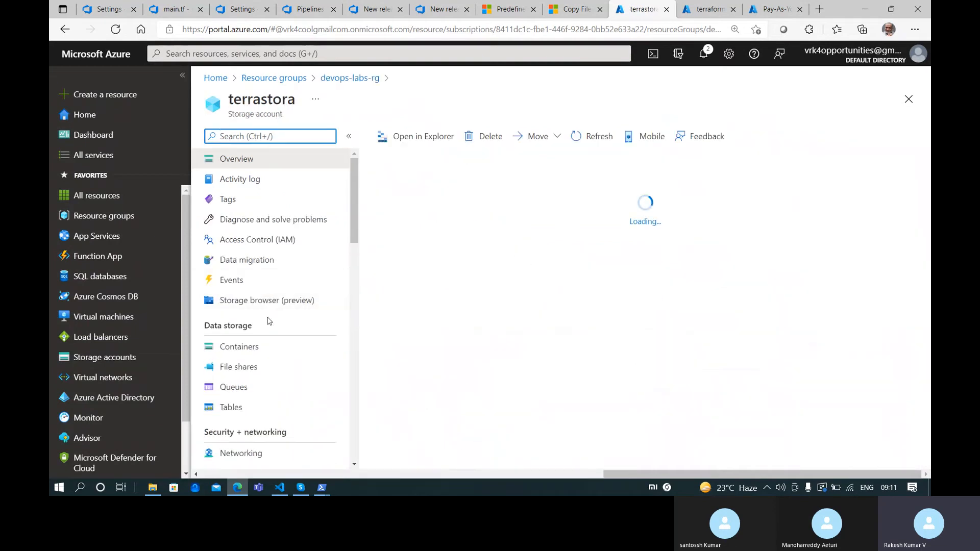
click(258, 347)
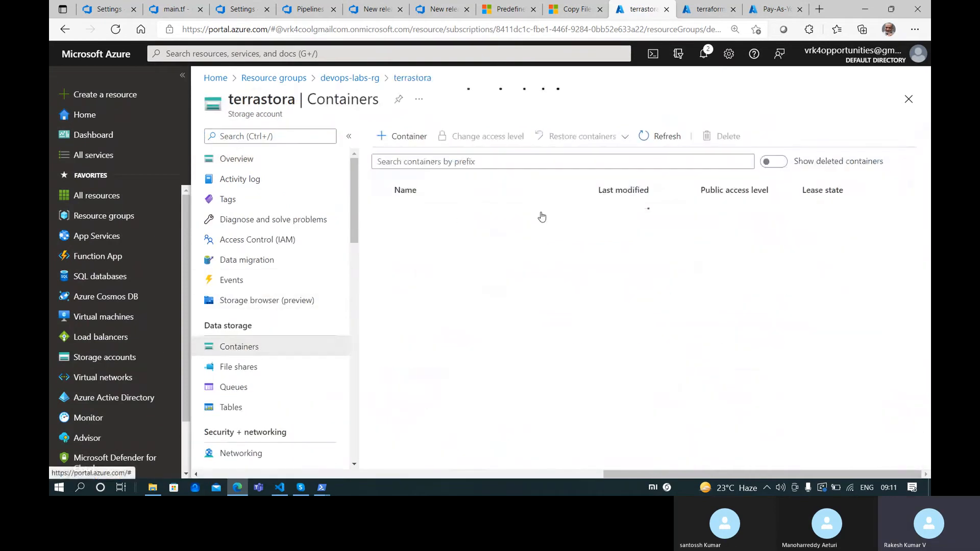
click(489, 233)
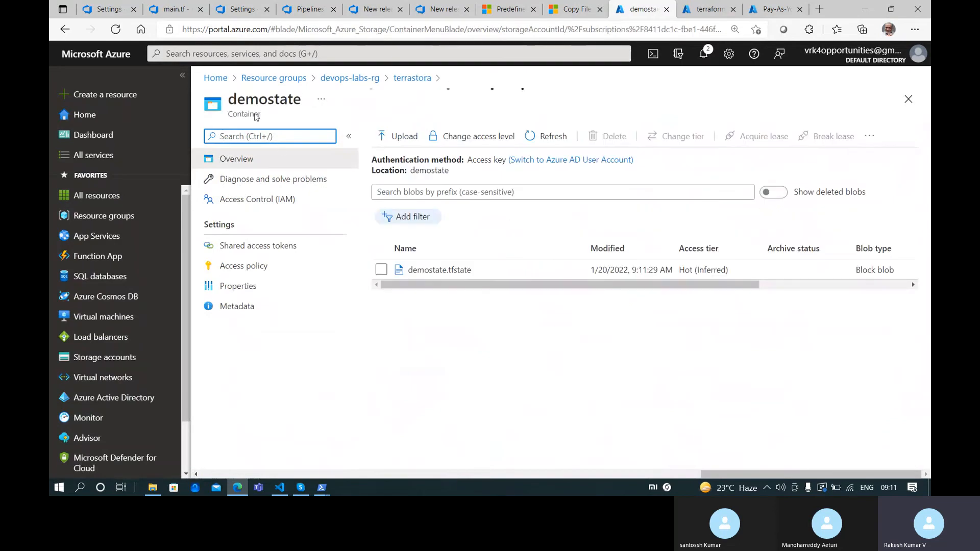
click(411, 79)
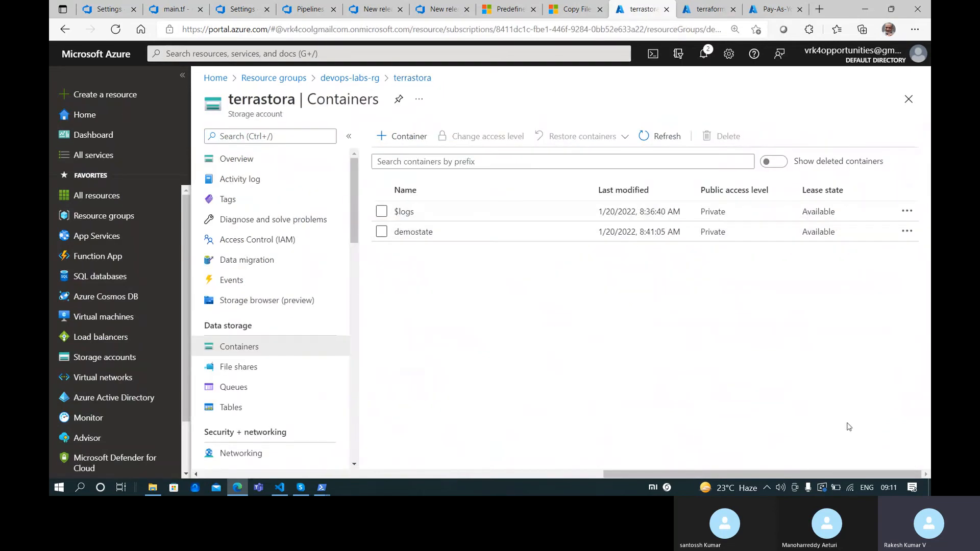
click(647, 144)
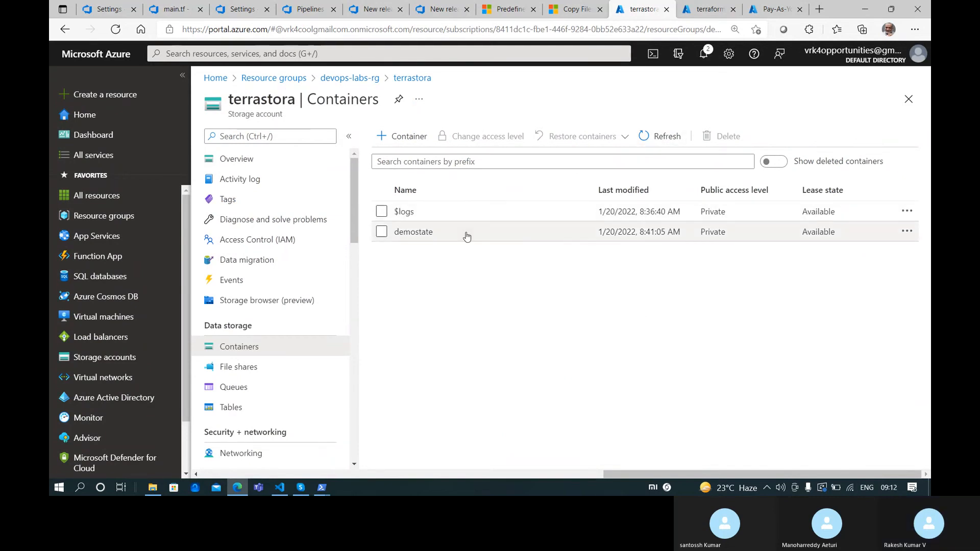
click(461, 233)
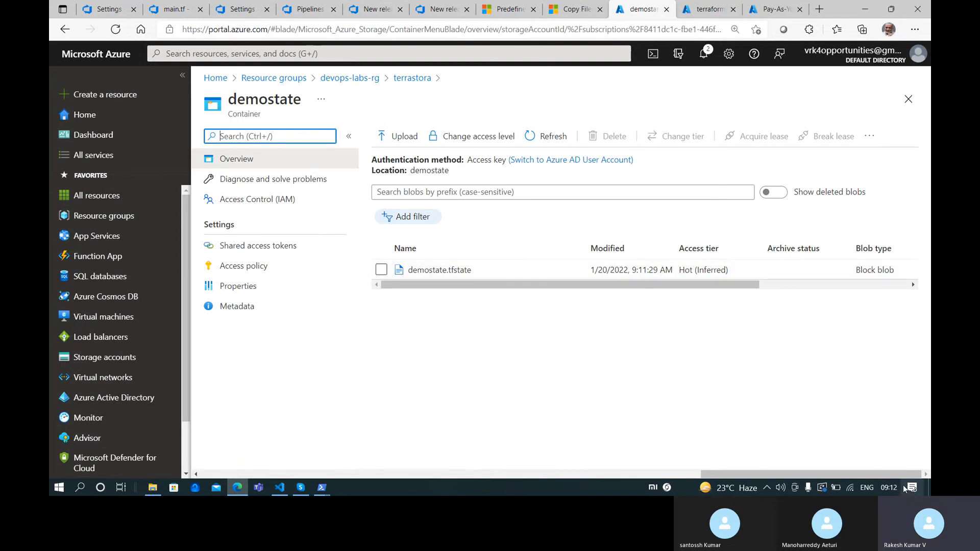
Read demostate.tfstate's JSON contents, listing the westeurope resource groups
click(397, 273)
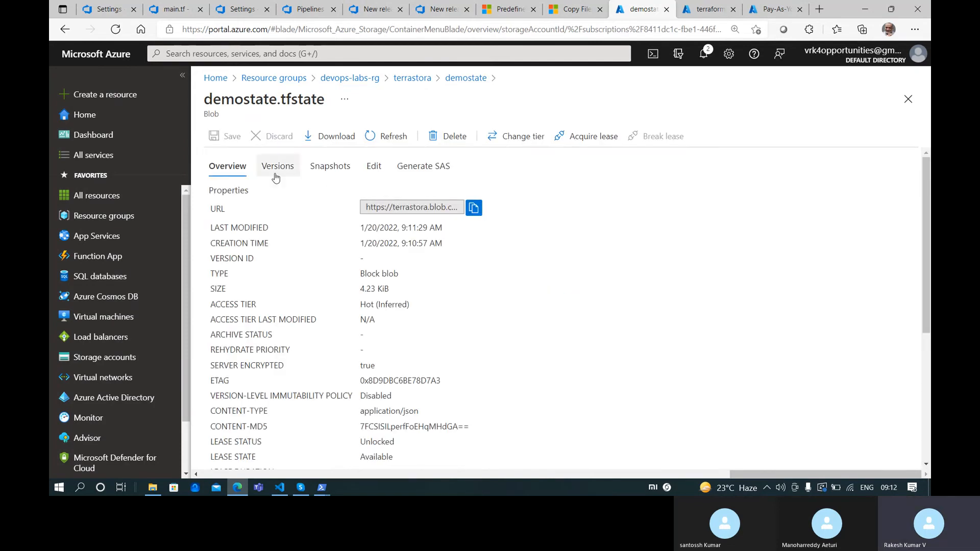
click(375, 167)
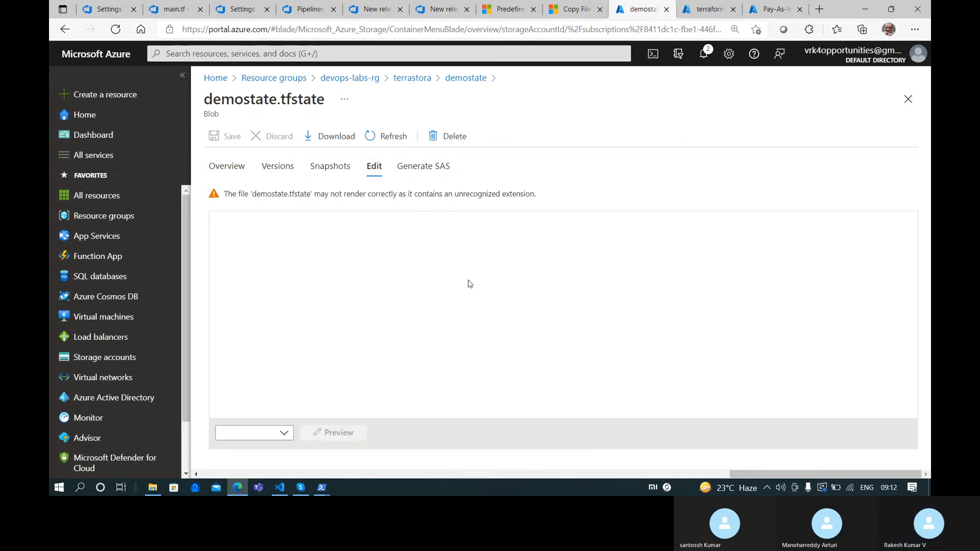
scroll(323, 353, down, 10)
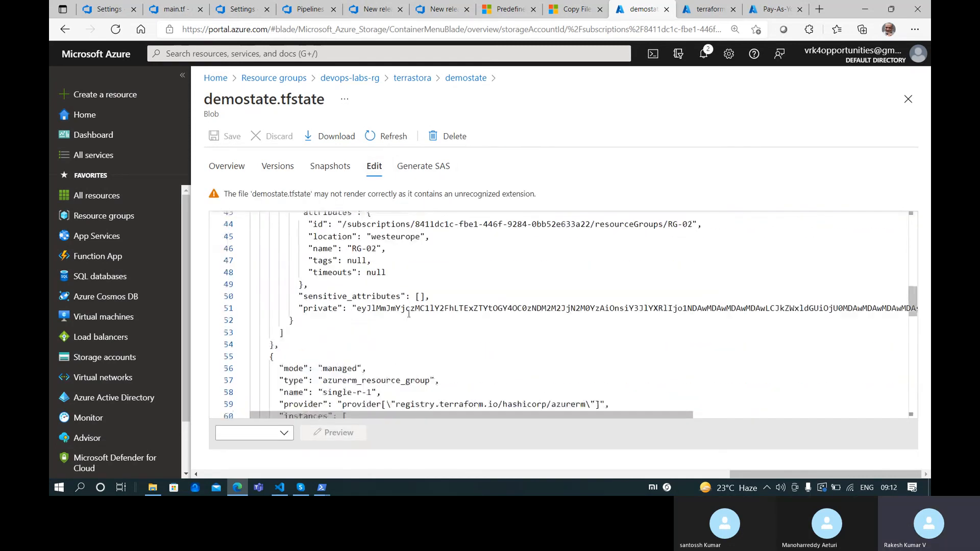
scroll(409, 313, down, 10)
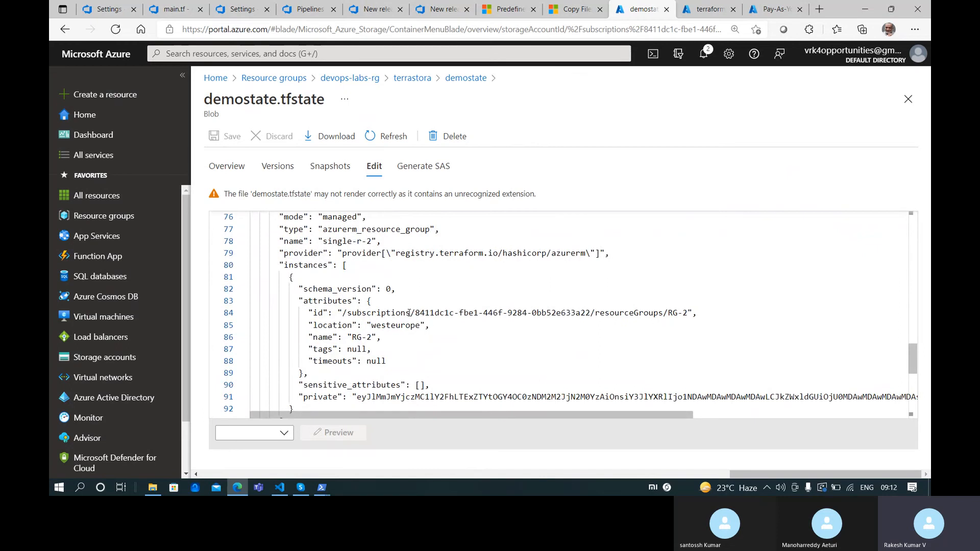
scroll(408, 313, up, 10)
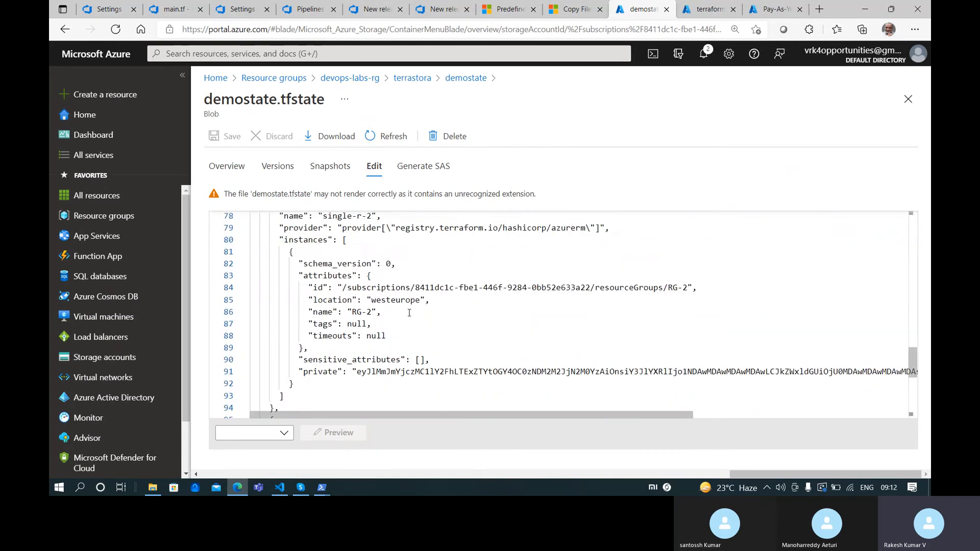
scroll(409, 313, up, 10)
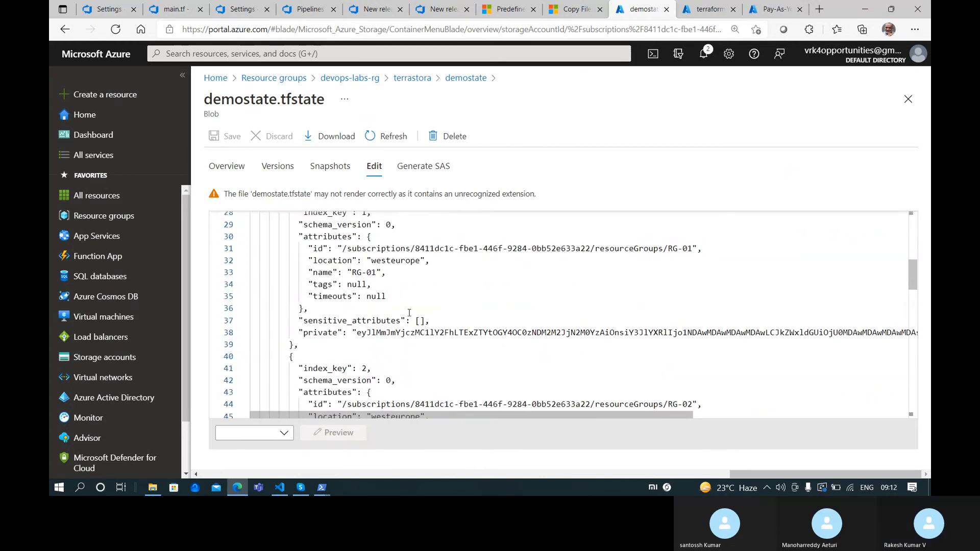
scroll(408, 313, down, 4)
scroll(409, 313, down, 15)
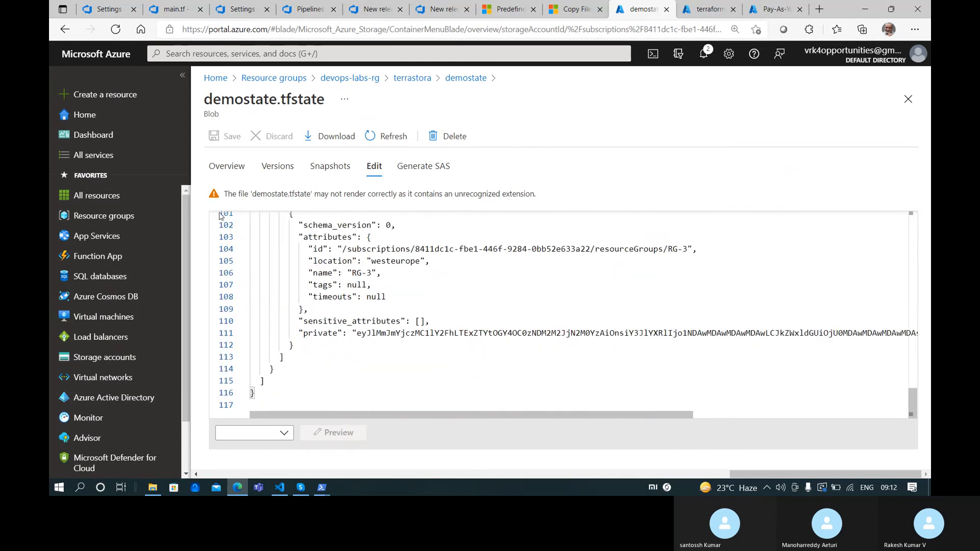
click(227, 166)
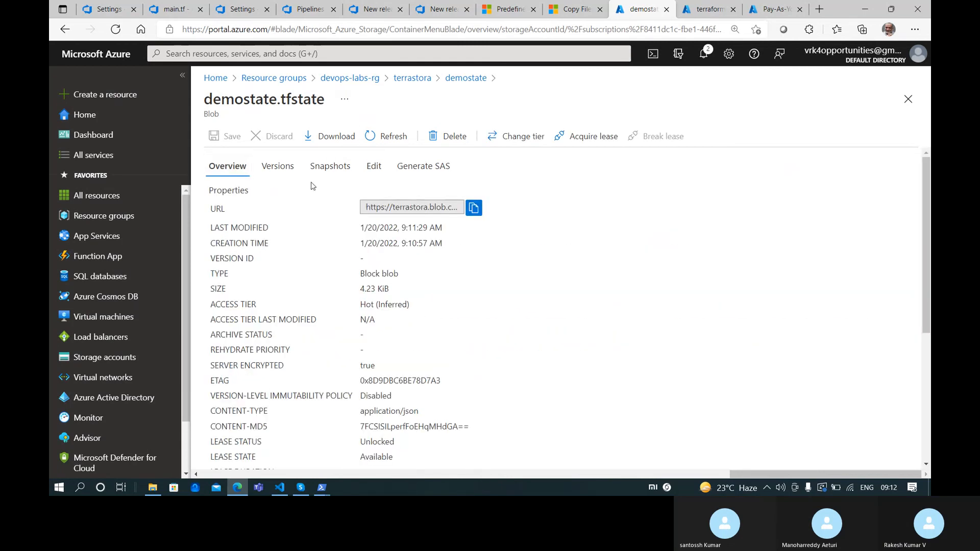
click(476, 81)
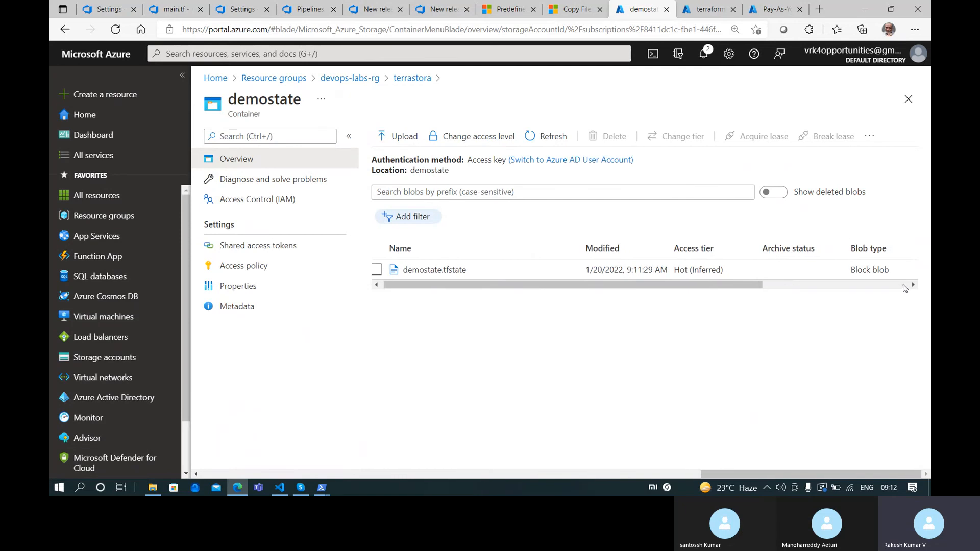
Check demostate.tfstate's properties: a 4.23 KiB block blob with lease unlocked
drag(755, 284, 901, 284)
click(906, 269)
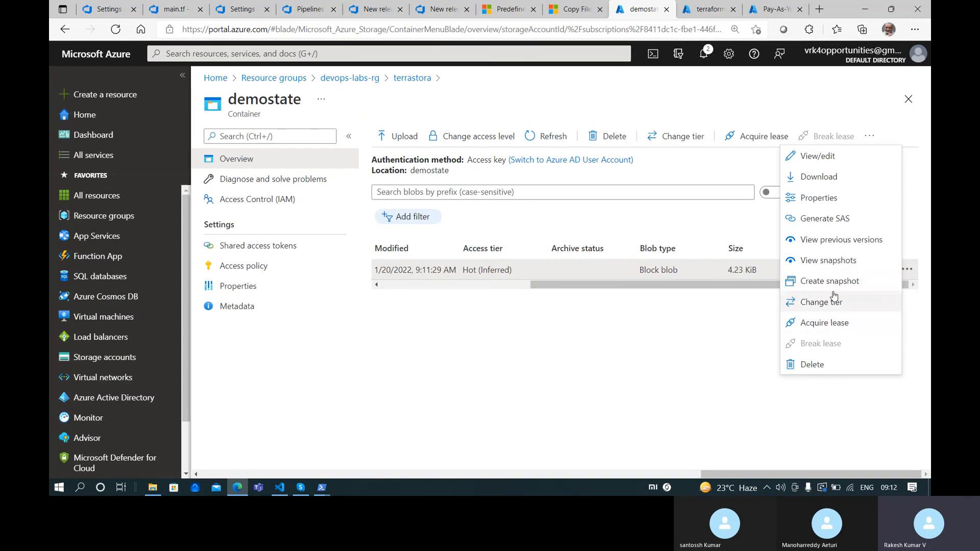
click(816, 156)
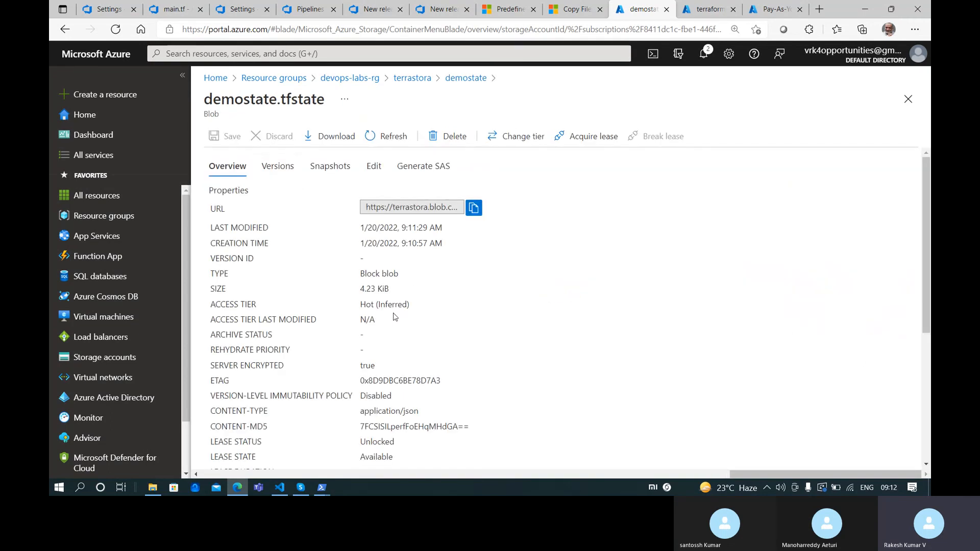
scroll(357, 326, down, 2)
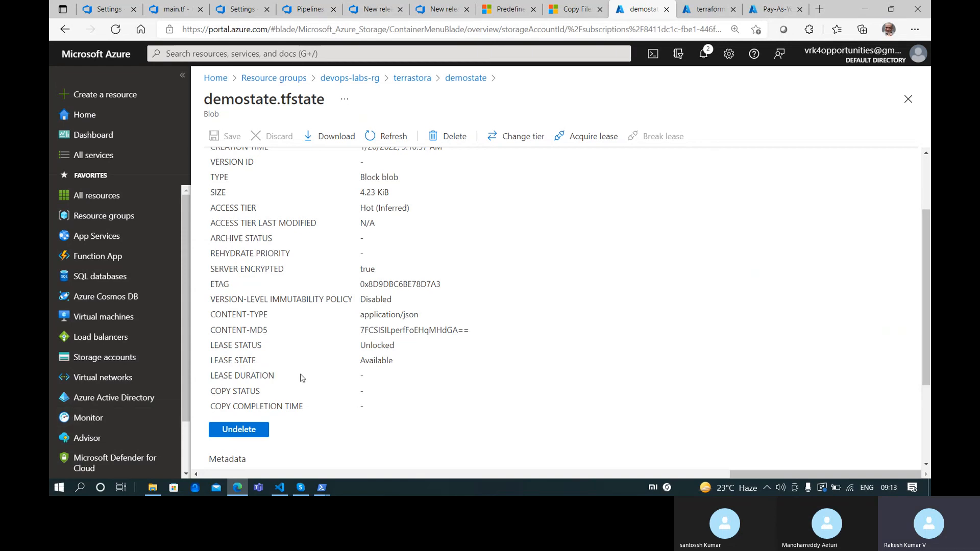
scroll(304, 375, up, 2)
click(452, 77)
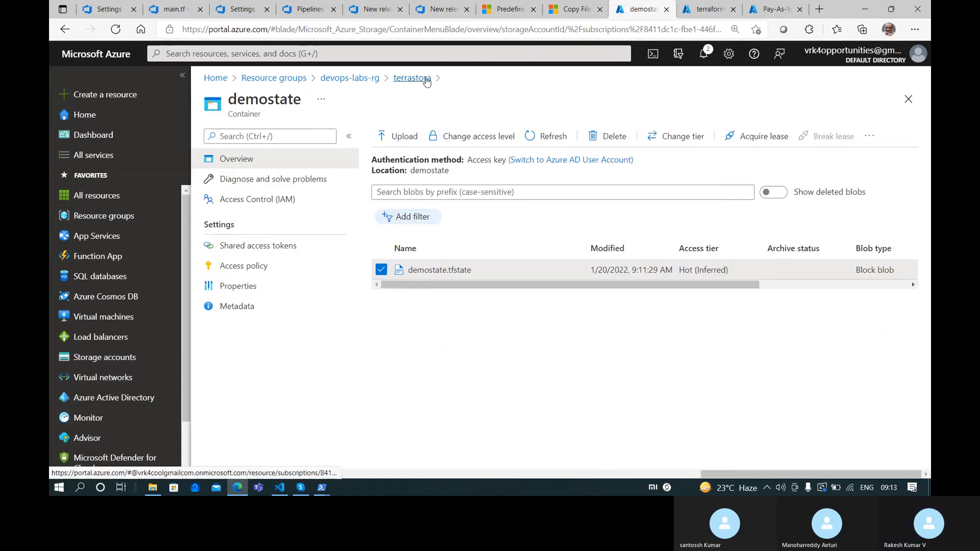
Return to terrastora's Containers list and bring the Terraform Batch Nov Skype call to the front
click(426, 78)
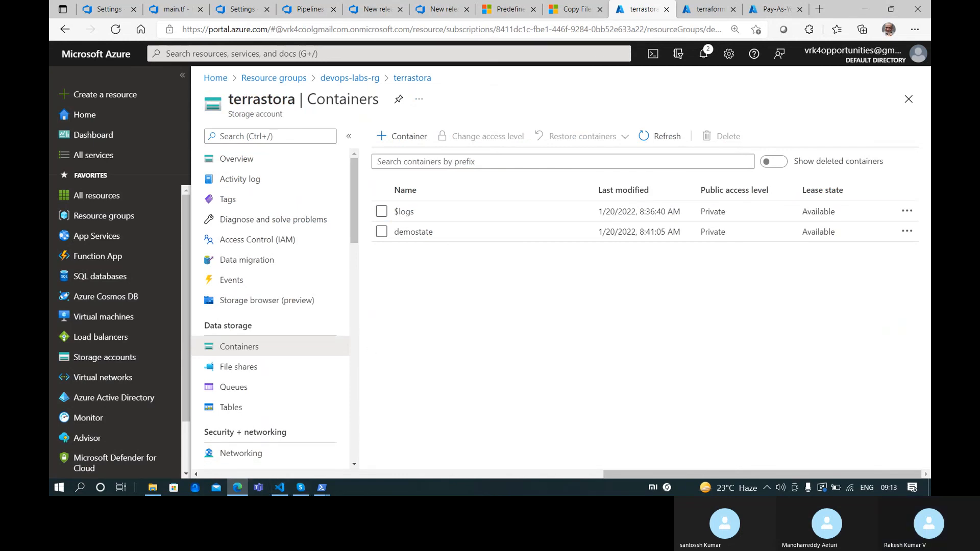
click(301, 488)
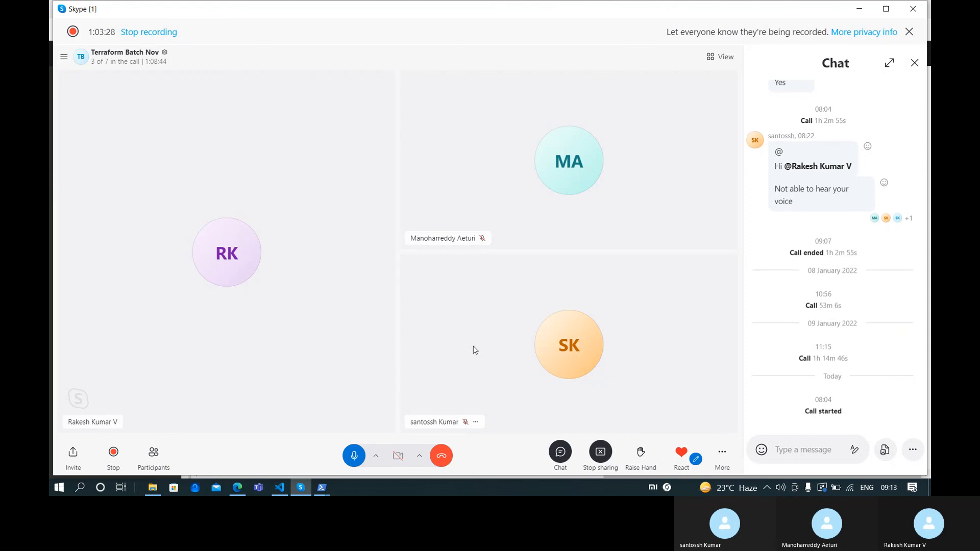
Bring up the Stop sharing confirmation in the Skype call toolbar
click(605, 453)
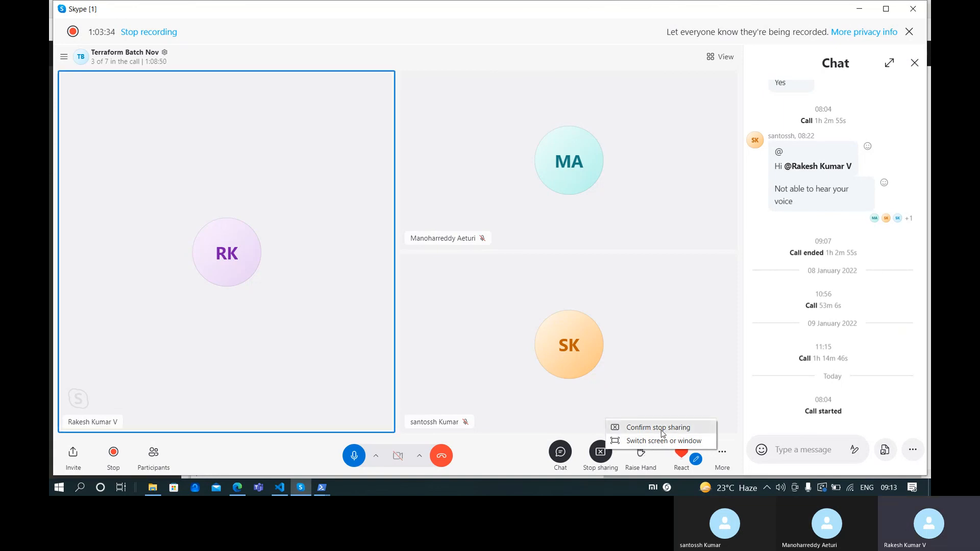